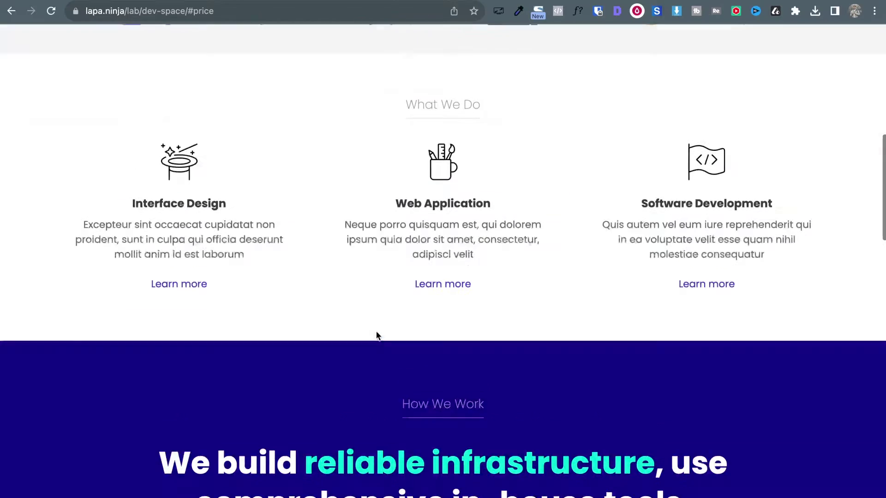
# Step: Look through the Dev Space landing page's sections, from the services down to the open source block
pyautogui.scroll(-1, 378, 335)
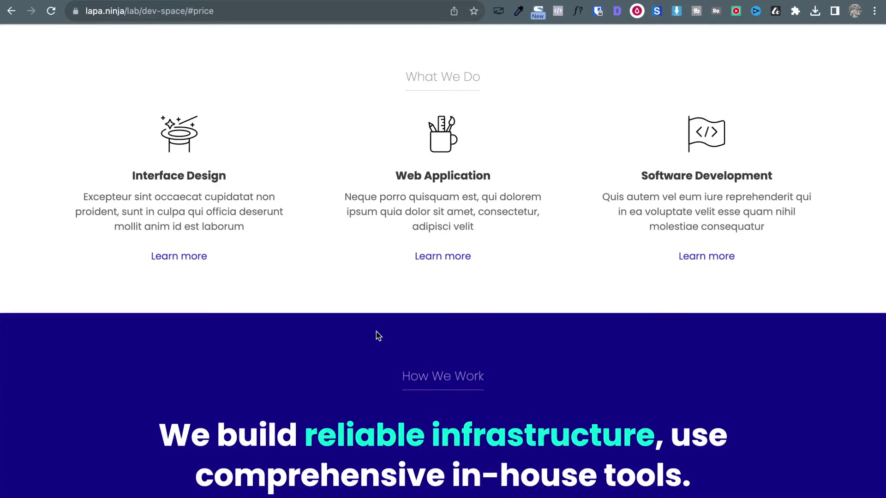
pyautogui.scroll(-10, 376, 332)
pyautogui.scroll(-6, 377, 331)
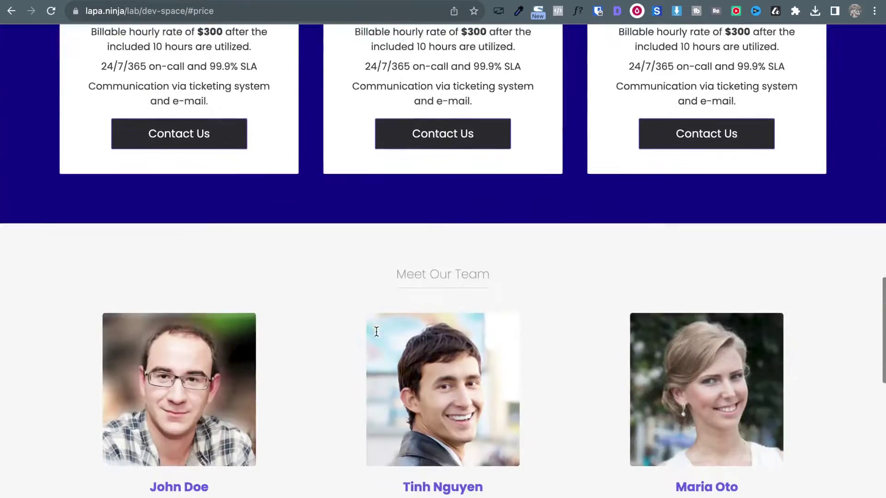
pyautogui.scroll(-5, 376, 331)
pyautogui.scroll(-5, 376, 331)
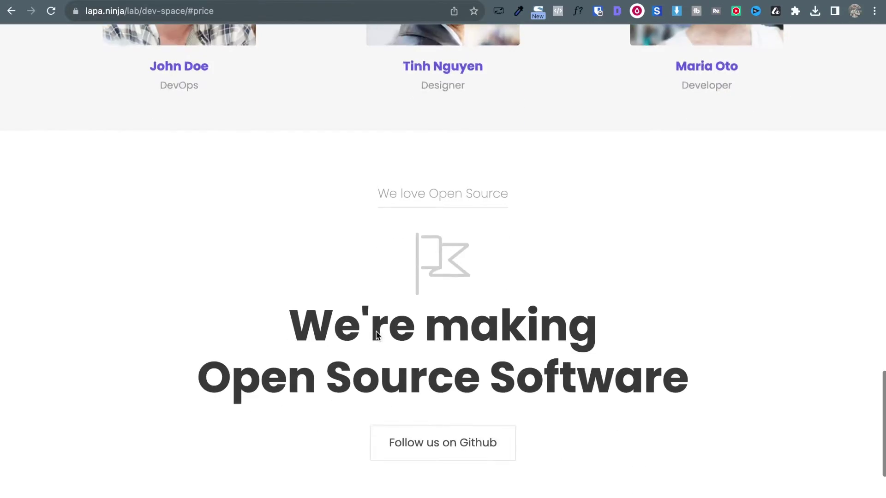
pyautogui.scroll(20, 375, 331)
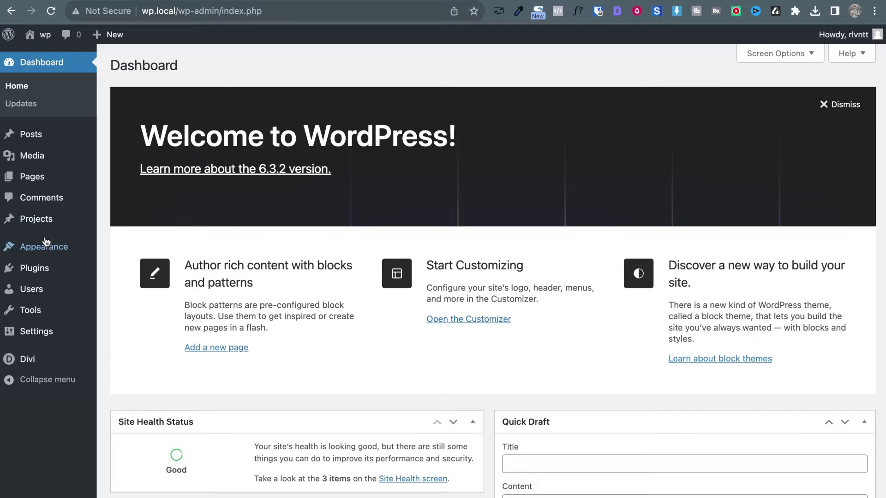
# Step: In the WordPress admin, check the installed themes and add a new page titled "Landing Page"
pyautogui.moveTo(44, 244)
pyautogui.click(119, 250)
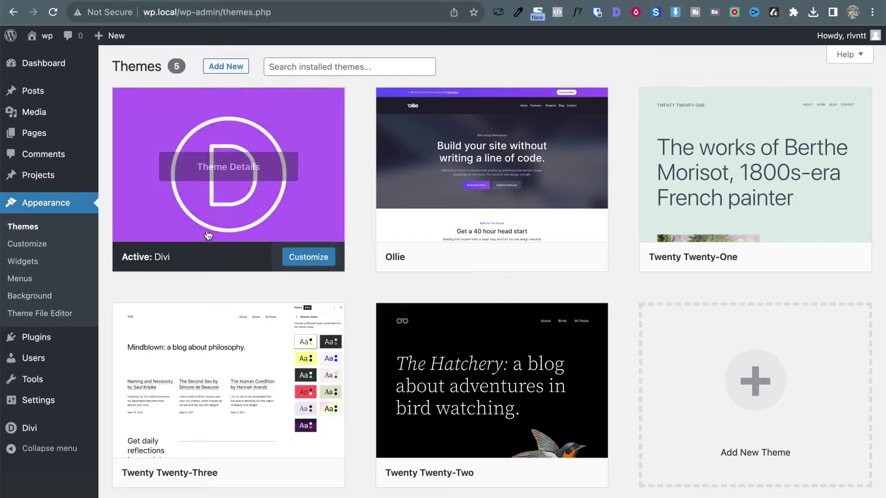
pyautogui.click(50, 133)
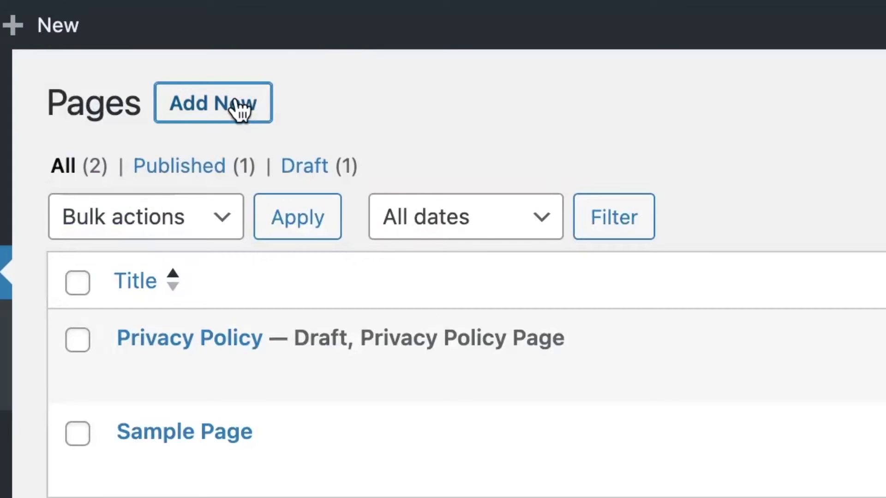
pyautogui.click(236, 104)
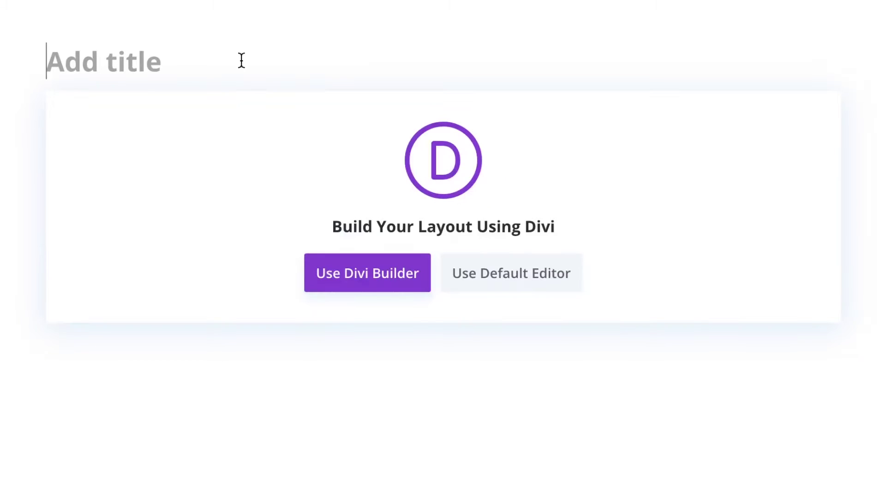
pyautogui.write('Landing Page')
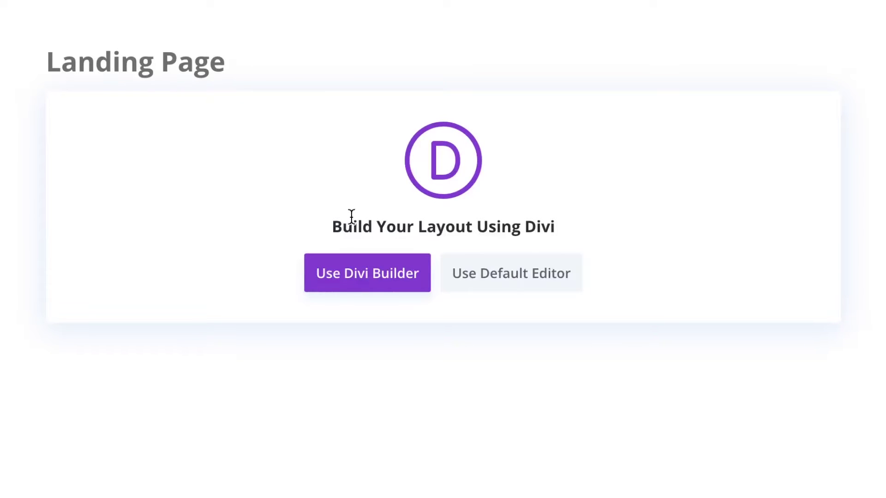
# Step: Start building the page from scratch with the Divi Builder and dismiss the row insertion dialog
pyautogui.click(380, 275)
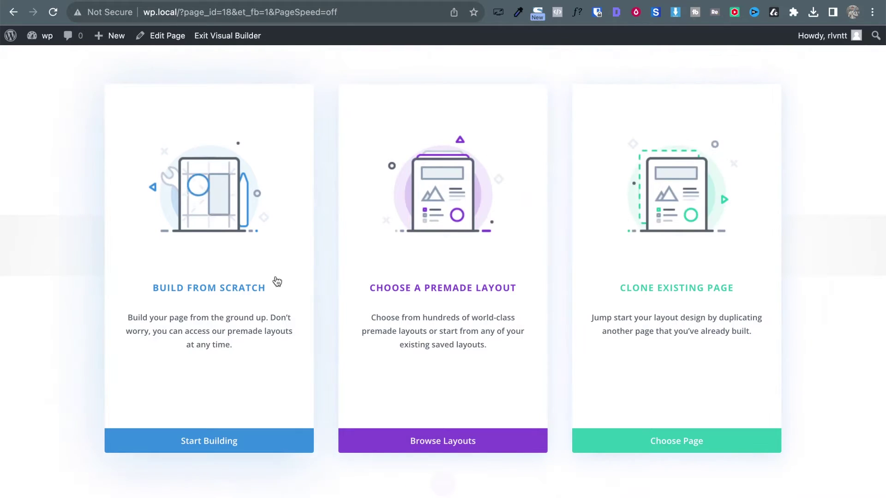
pyautogui.click(189, 249)
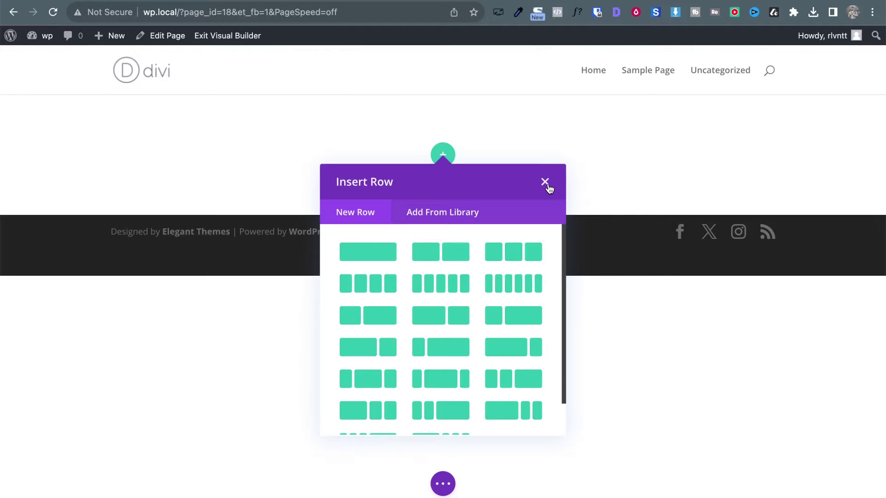
pyautogui.click(546, 183)
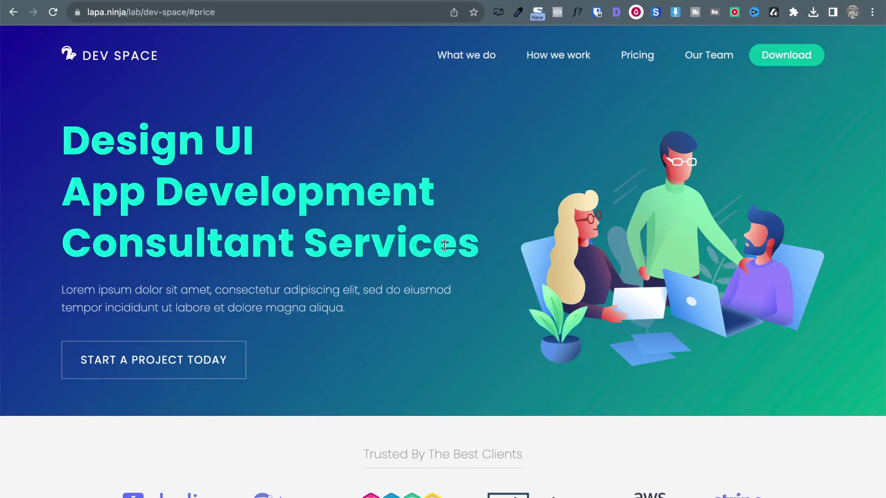
# Step: Switch to the Dev Space reference page and examine its hero, client logos, services and pricing sections
pyautogui.scroll(-2, 444, 245)
pyautogui.scroll(2, 444, 246)
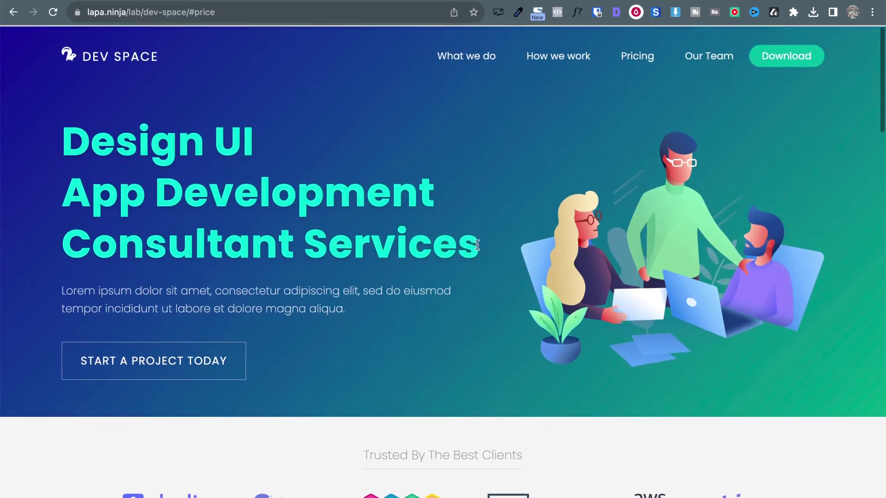
pyautogui.scroll(-5, 580, 278)
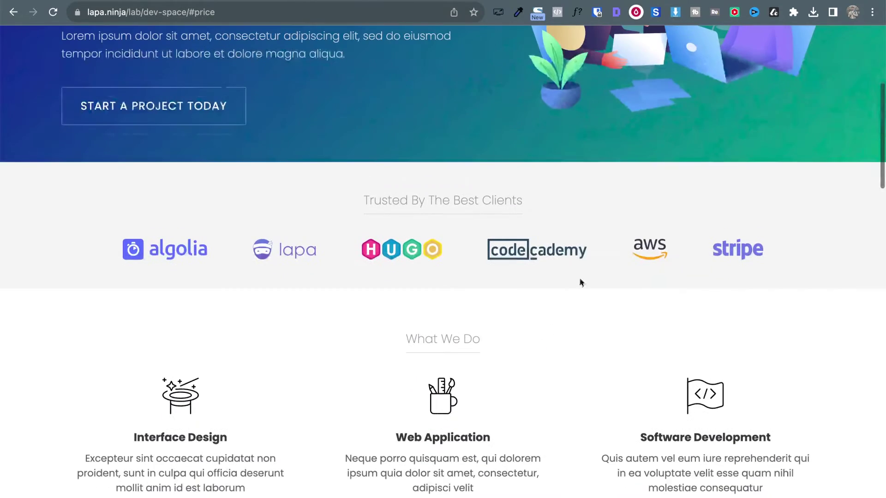
pyautogui.scroll(-14, 595, 348)
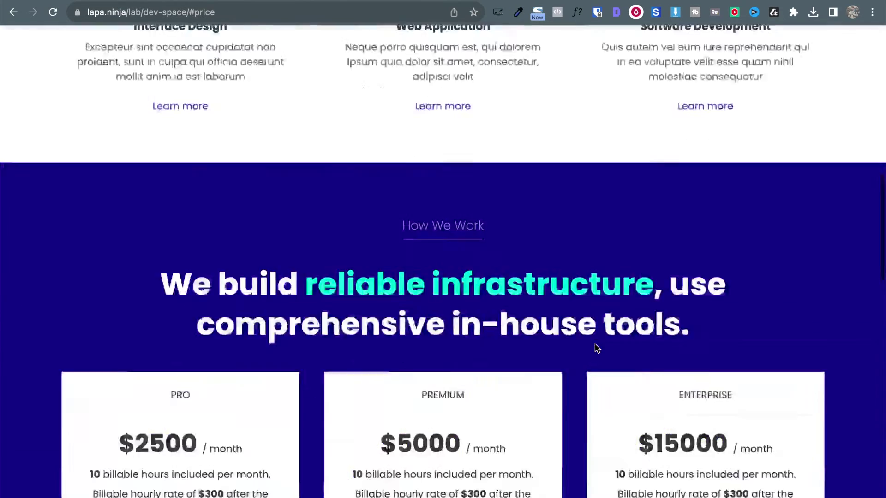
pyautogui.scroll(-4, 595, 348)
pyautogui.scroll(20, 596, 348)
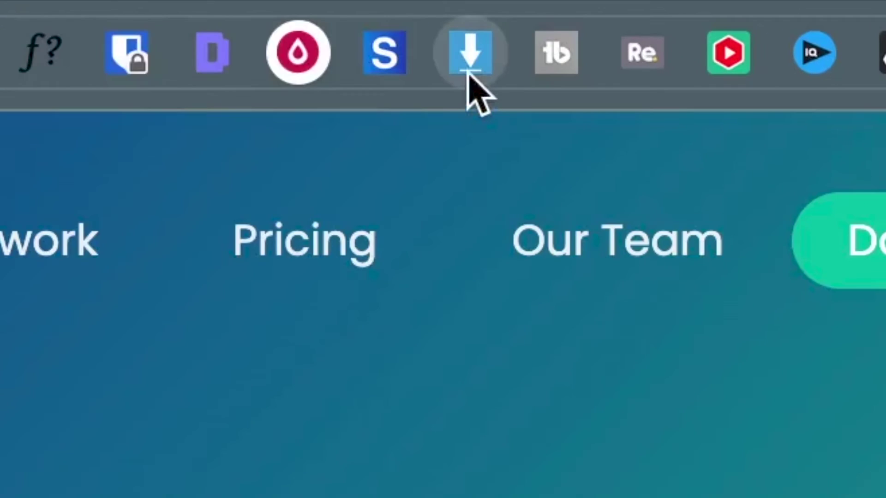
# Step: Download all images from the Dev Space page using the image downloader extension
pyautogui.click(675, 12)
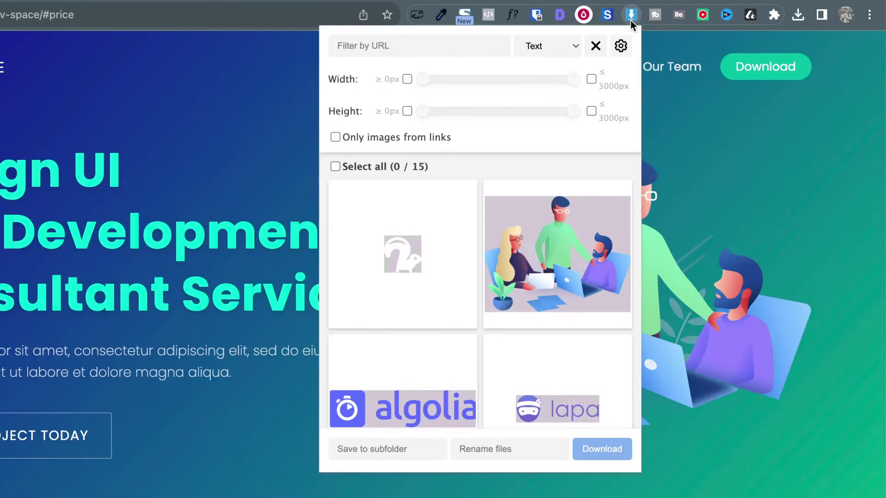
pyautogui.moveTo(581, 241)
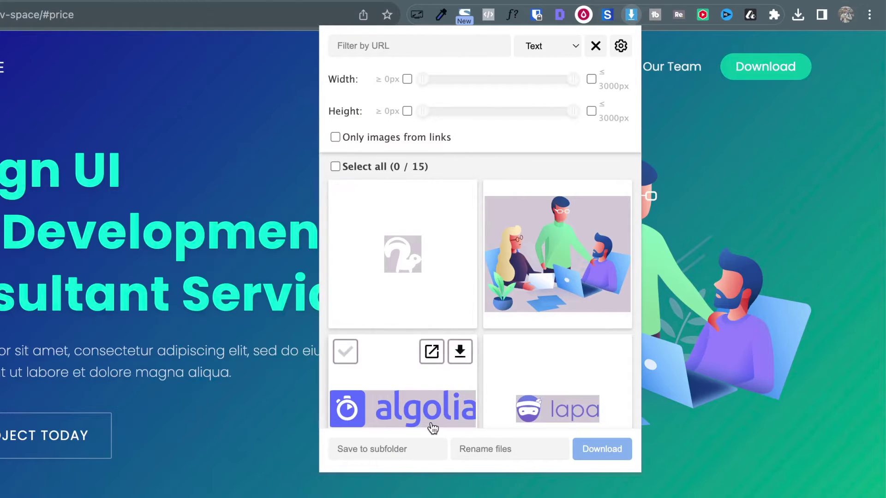
pyautogui.click(336, 167)
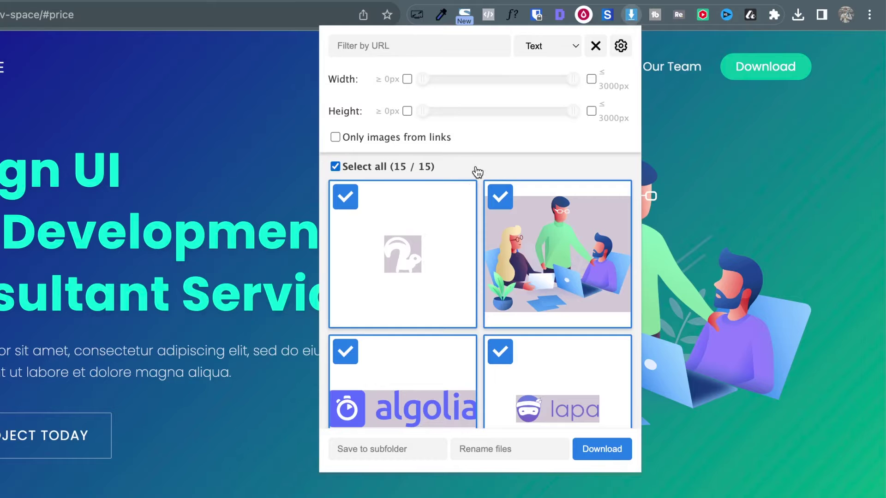
pyautogui.click(607, 450)
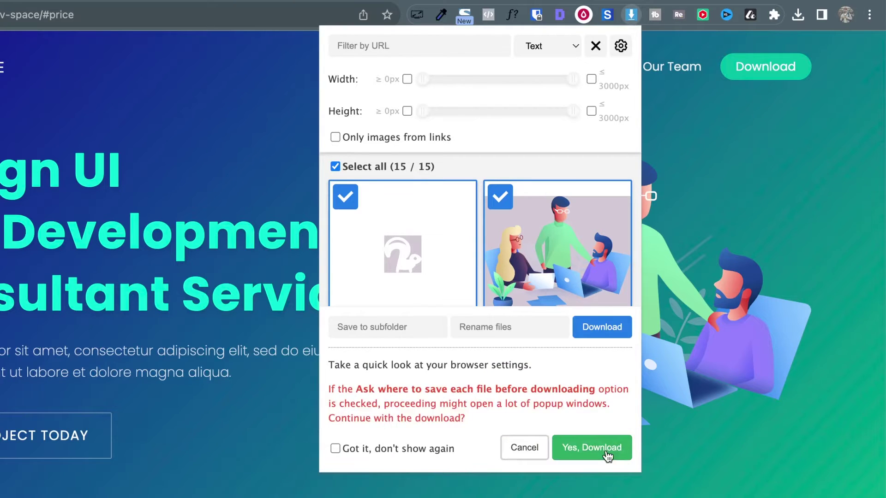
pyautogui.click(606, 451)
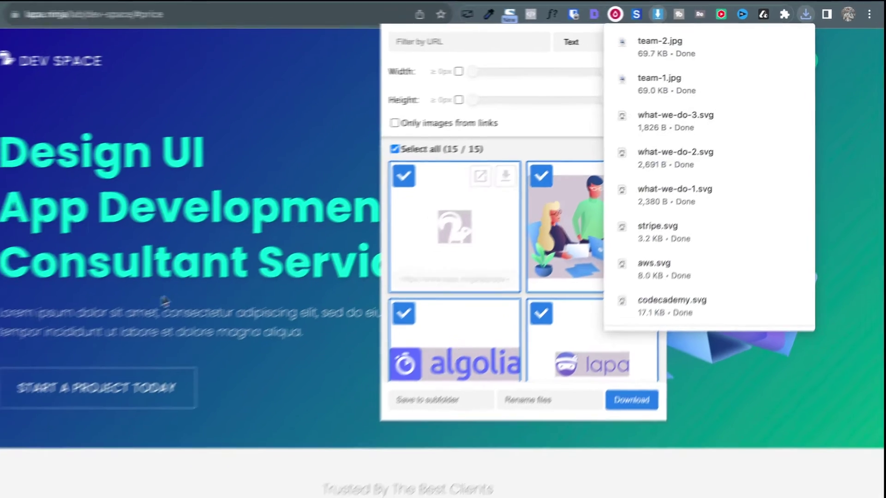
pyautogui.click(157, 384)
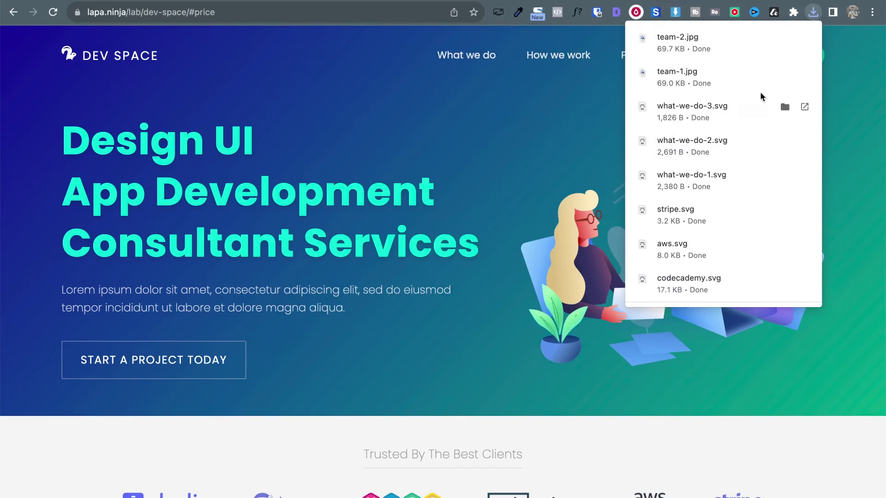
# Step: Open the Downloads folder in Finder and locate the downloaded images, from logo.svg to open-source.svg
pyautogui.click(814, 14)
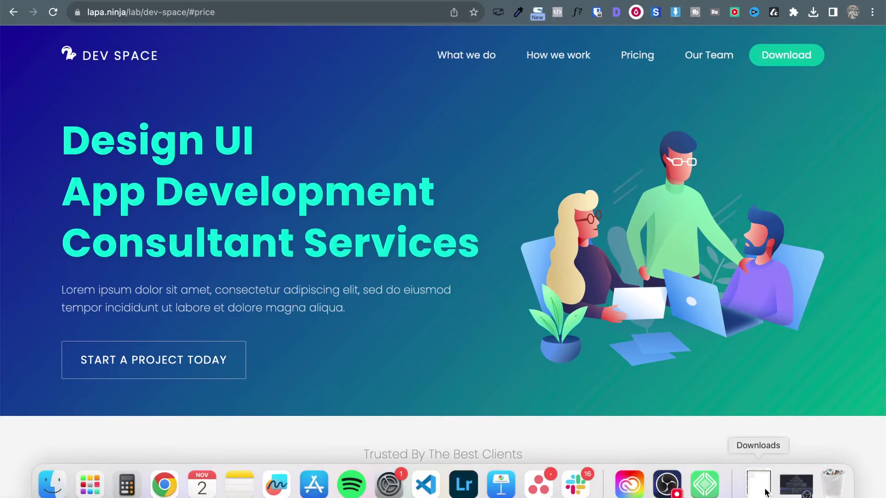
pyautogui.click(761, 494)
pyautogui.click(797, 83)
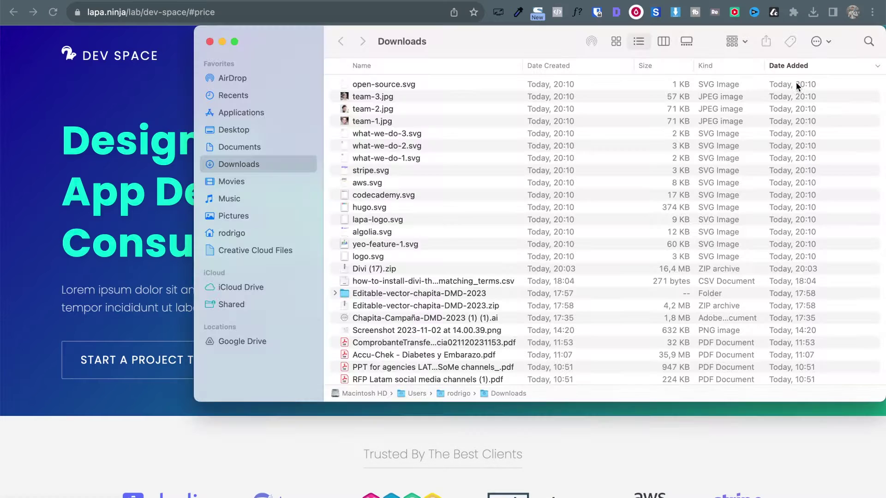
pyautogui.click(377, 269)
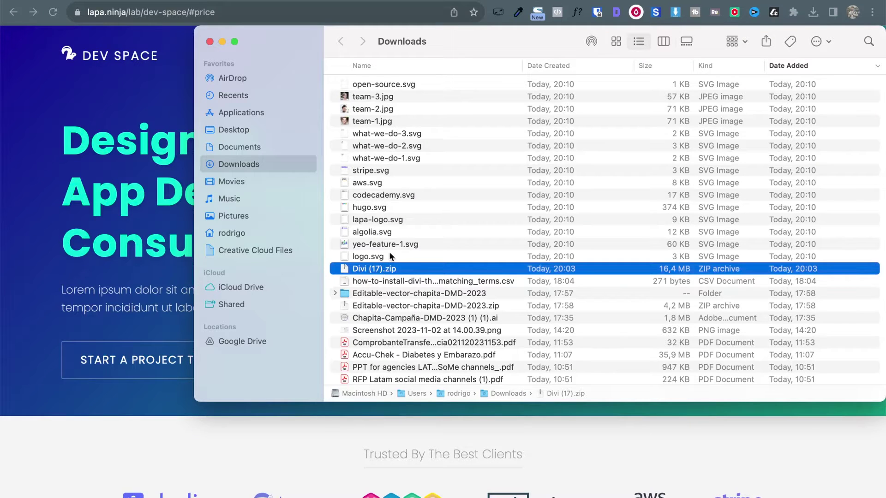
pyautogui.click(389, 255)
pyautogui.keyDown('shift'); pyautogui.click(387, 84); pyautogui.keyUp('shift')
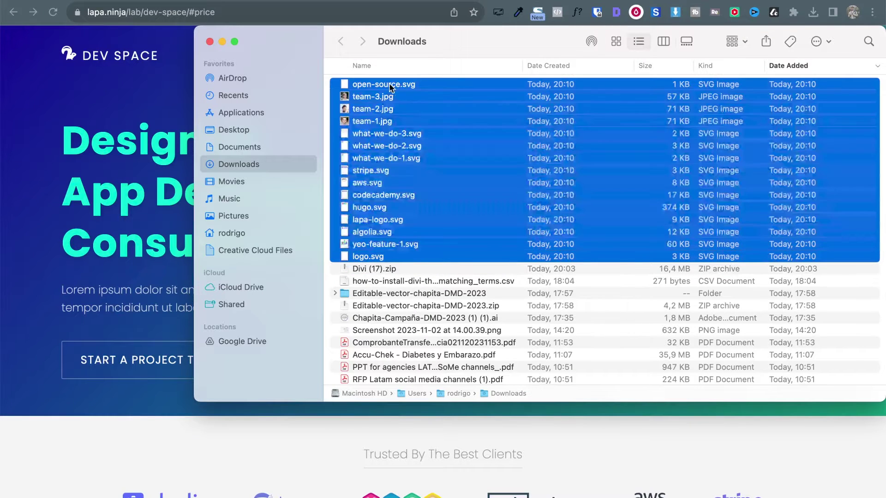
pyautogui.click(493, 80)
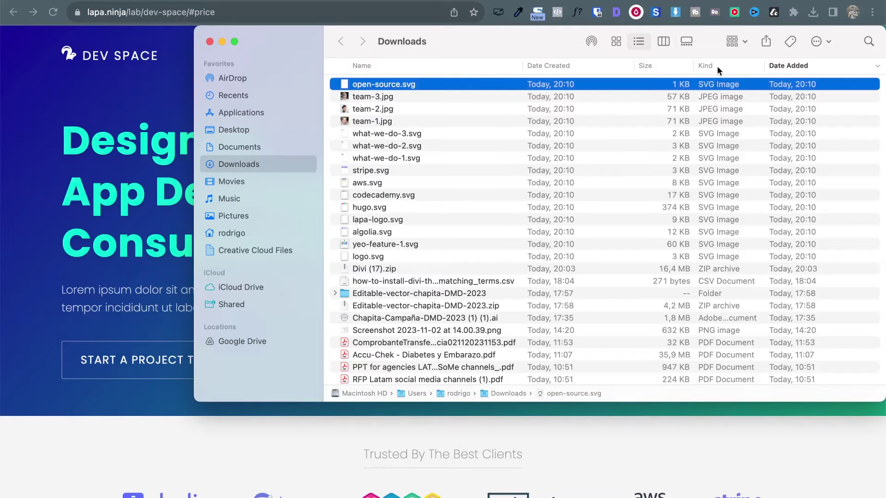
# Step: Create a new folder named "assets-landing" in the Downloads folder
pyautogui.click(823, 41)
pyautogui.click(801, 67)
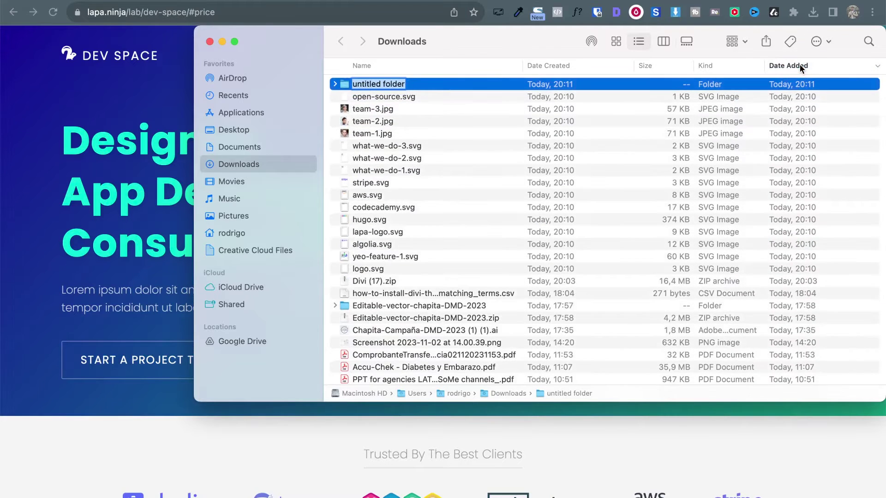
pyautogui.write('L')
pyautogui.write('sse')
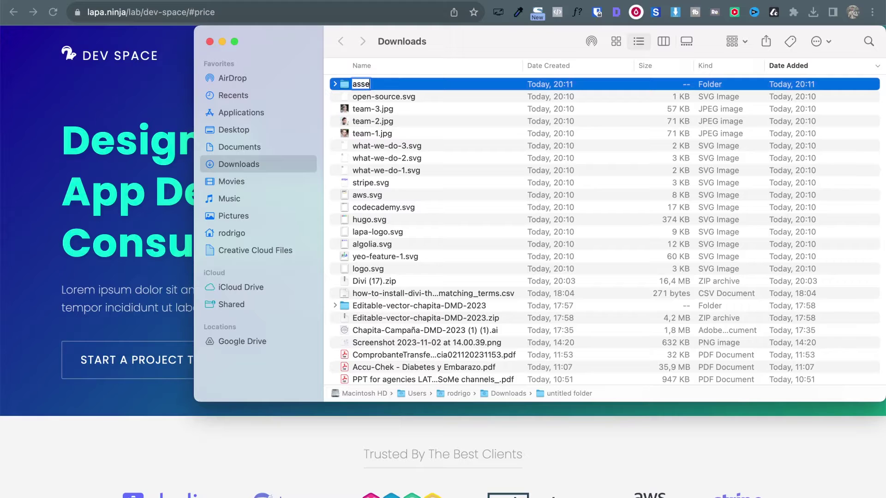
pyautogui.write('ts-landing')
pyautogui.press('Return')
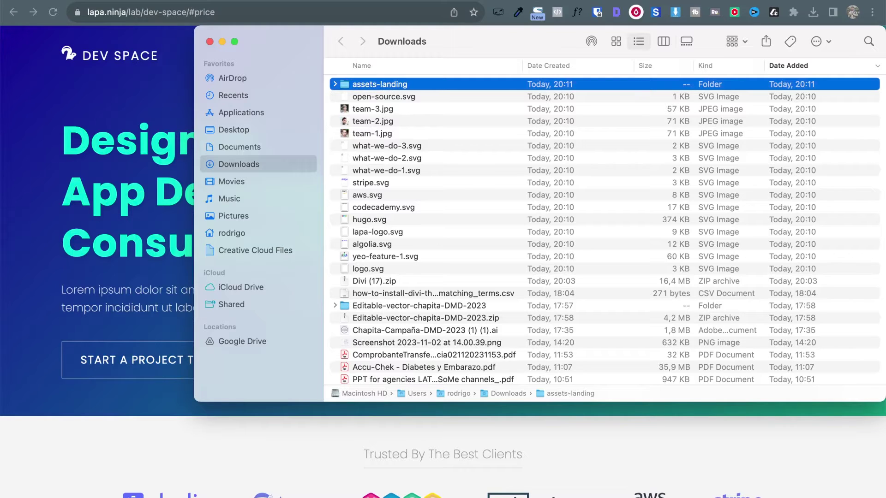
# Step: Move the downloaded images, open-source.svg through logo.svg, into the assets-landing folder and open that folder
pyautogui.click(365, 97)
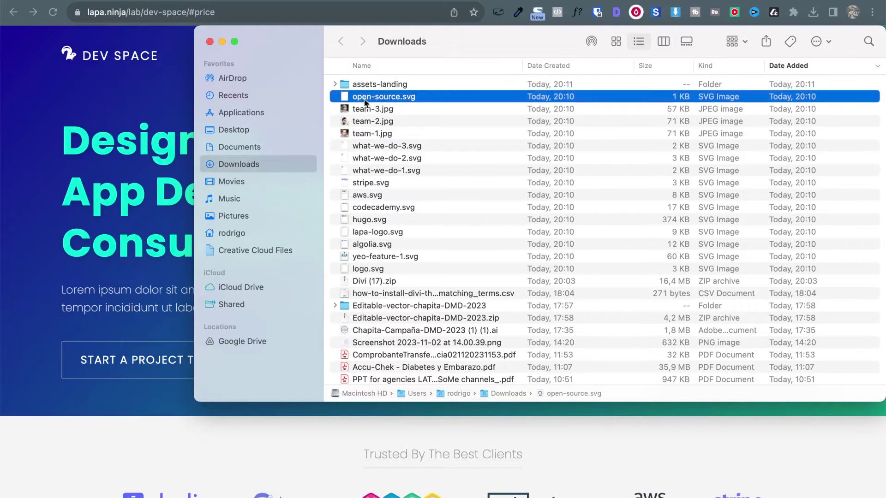
pyautogui.keyDown('shift'); pyautogui.click(386, 268); pyautogui.keyUp('shift')
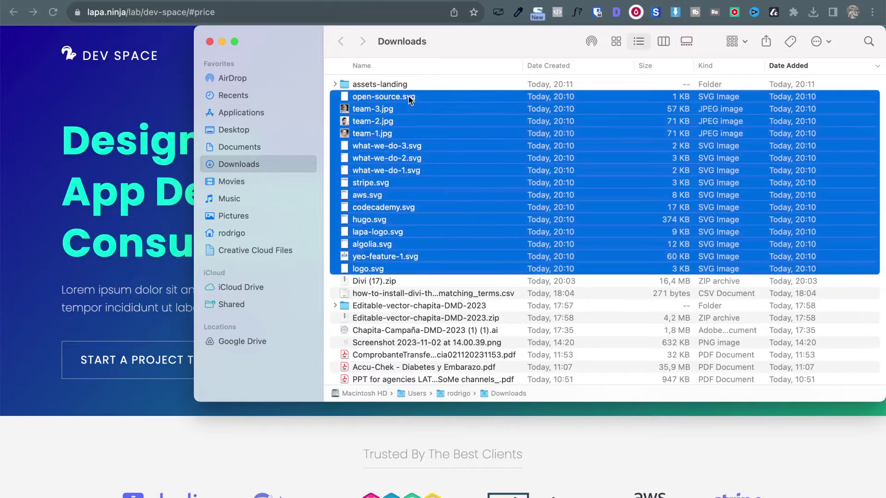
pyautogui.moveTo(402, 100); pyautogui.dragTo(390, 81)
pyautogui.doubleClick(391, 84)
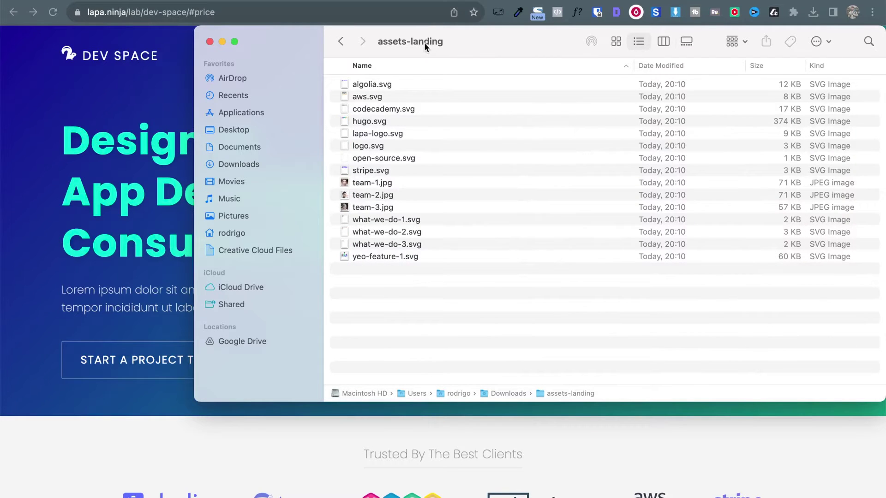
pyautogui.click(403, 82)
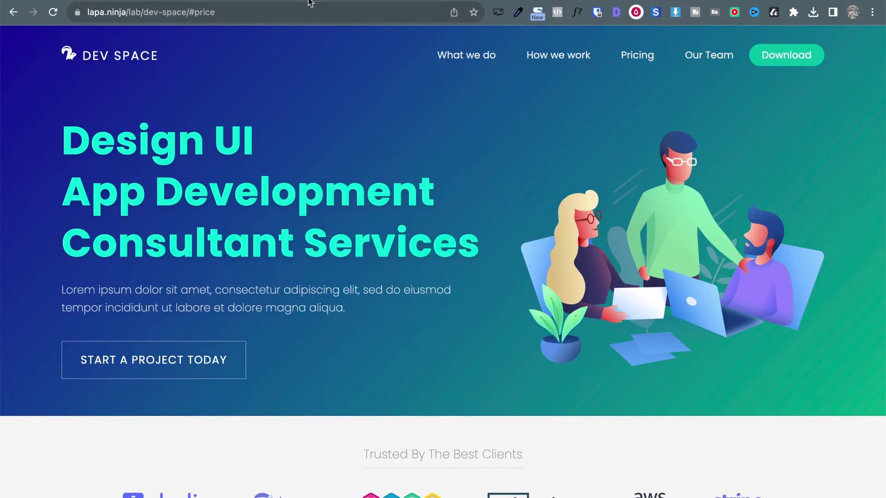
# Step: Return to the new landing page in the Divi Visual Builder
pyautogui.click(249, 1)
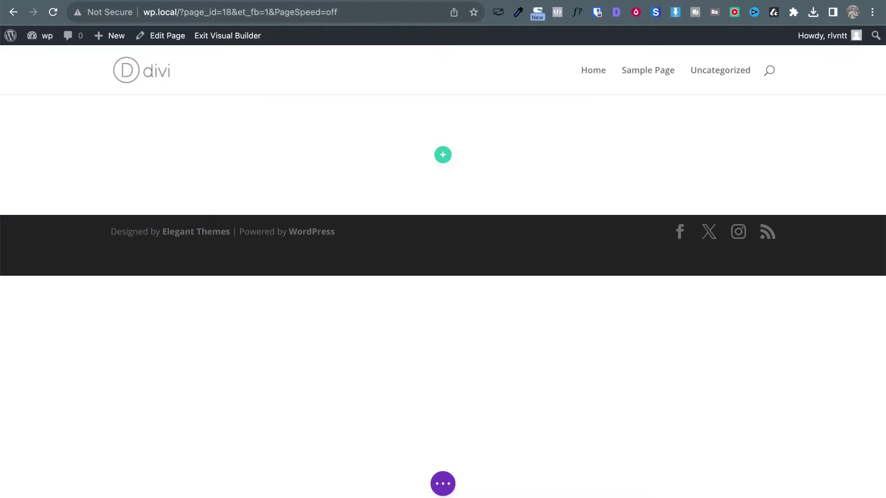
pyautogui.click(126, 2)
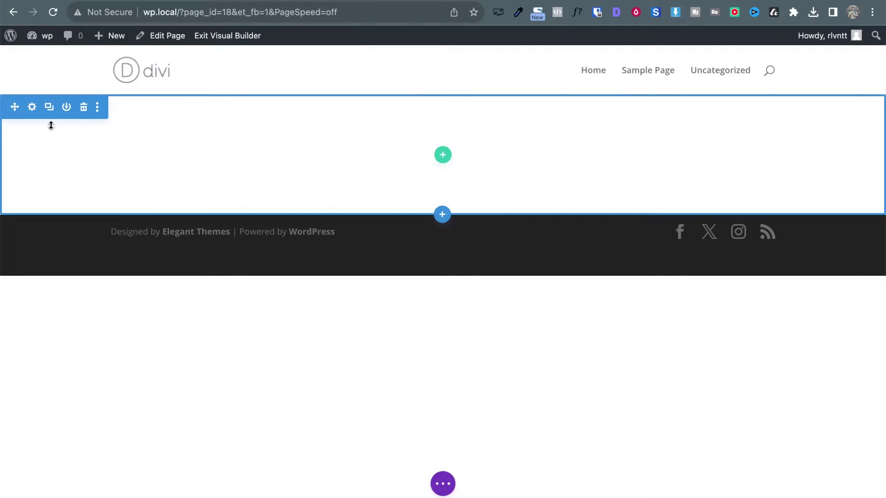
# Step: Duplicate the empty section twice so the page has three empty sections
pyautogui.click(48, 108)
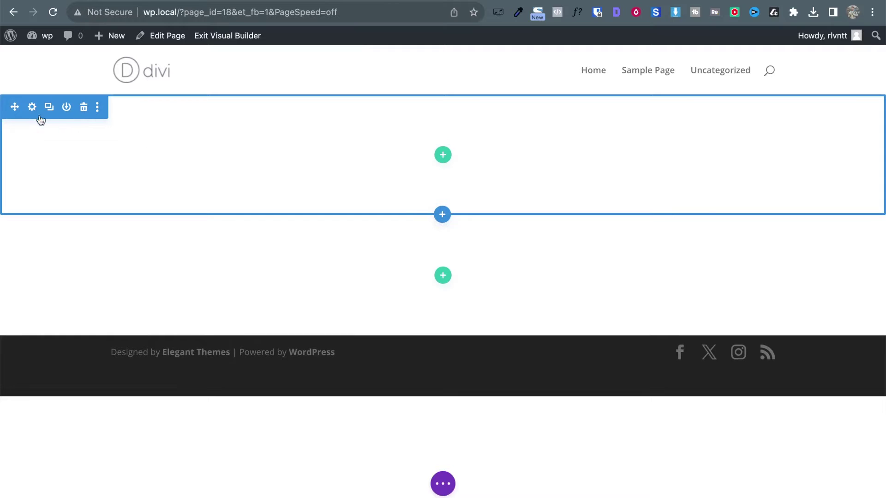
pyautogui.click(48, 113)
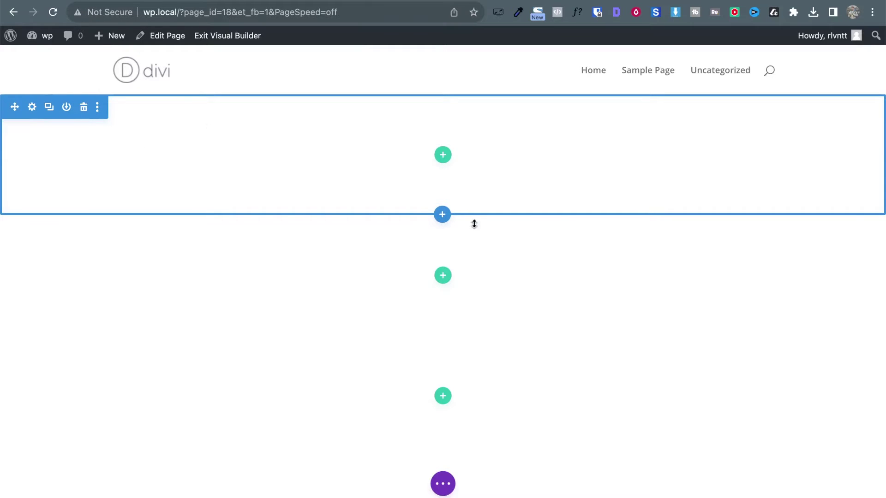
pyautogui.scroll(-5, 165, 421)
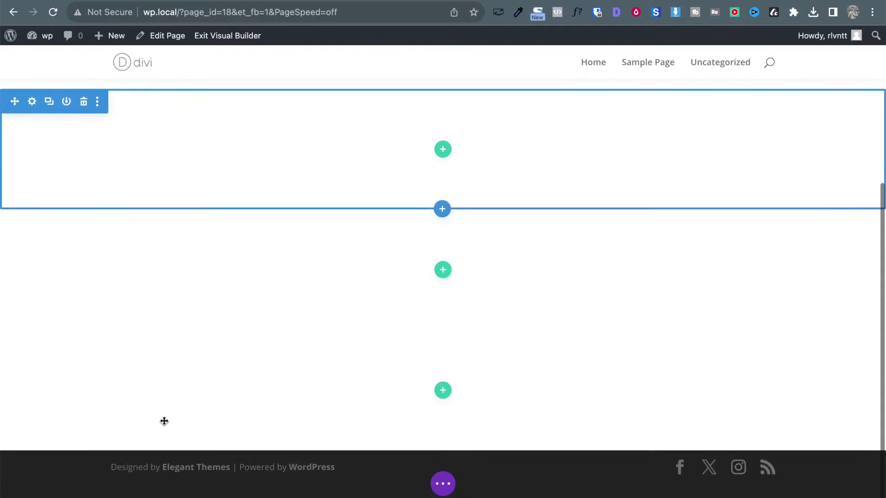
pyautogui.scroll(5, 164, 421)
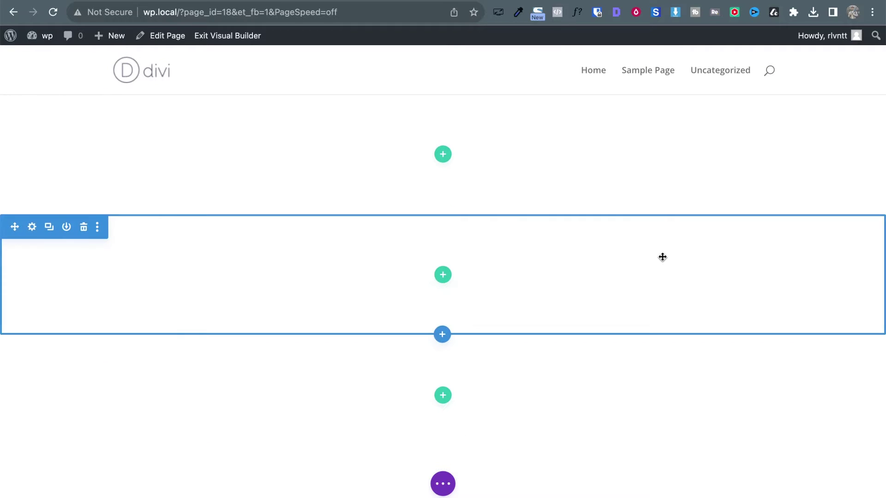
# Step: Insert a two-column row with a wider first column in the first section, leaving its columns empty
pyautogui.click(444, 157)
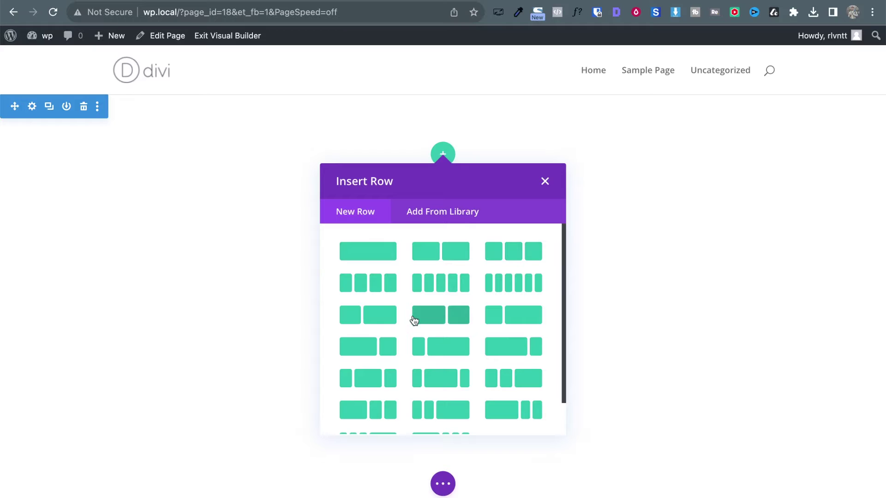
pyautogui.click(429, 313)
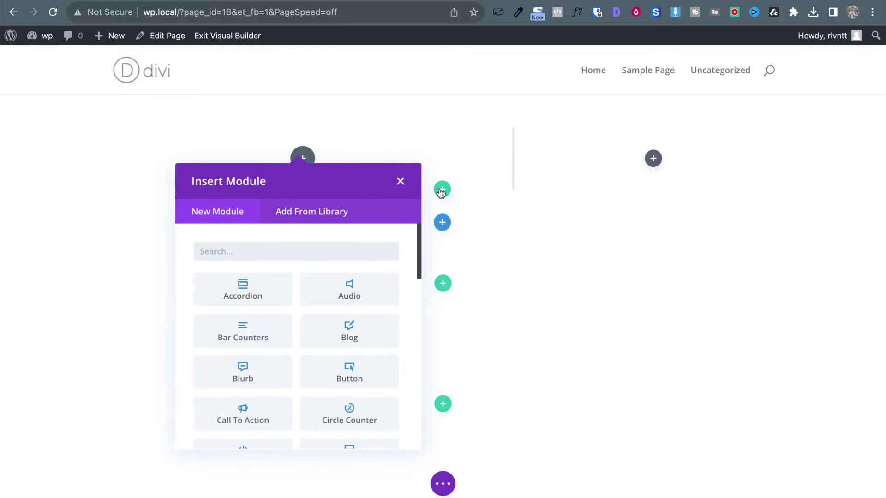
pyautogui.click(399, 182)
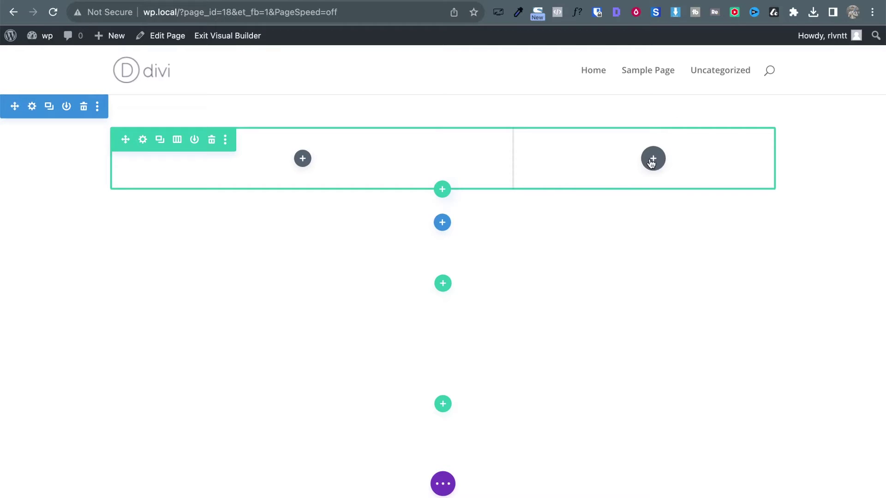
# Step: Add an Image module to the narrower second column of the new row
pyautogui.click(653, 159)
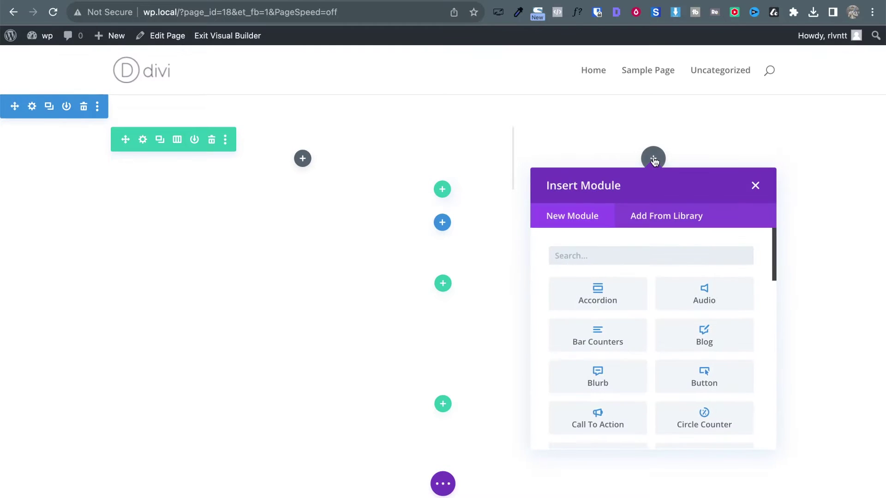
pyautogui.write('im')
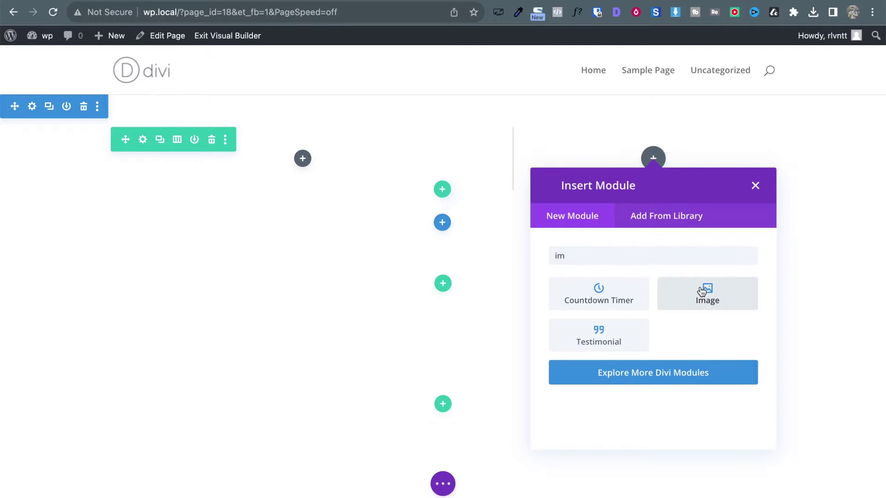
pyautogui.click(702, 292)
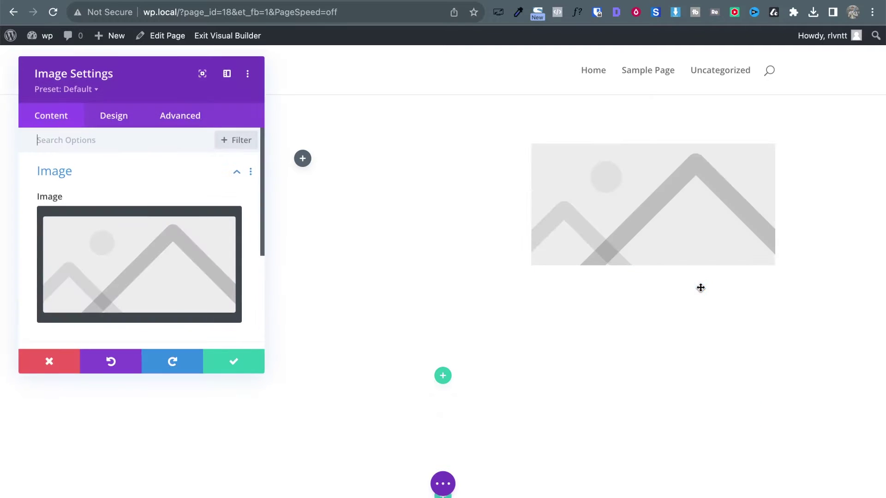
# Step: Try to upload yeo-feature-1.svg from the assets-landing folder as the Image module's picture, previewing the file first
pyautogui.moveTo(154, 249)
pyautogui.click(139, 267)
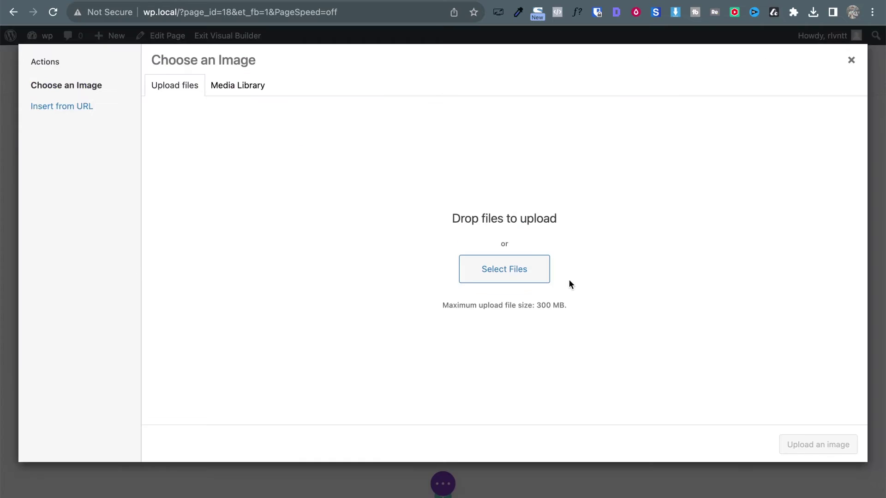
pyautogui.hotkey('ctrl', 'Up')
pyautogui.click(650, 137)
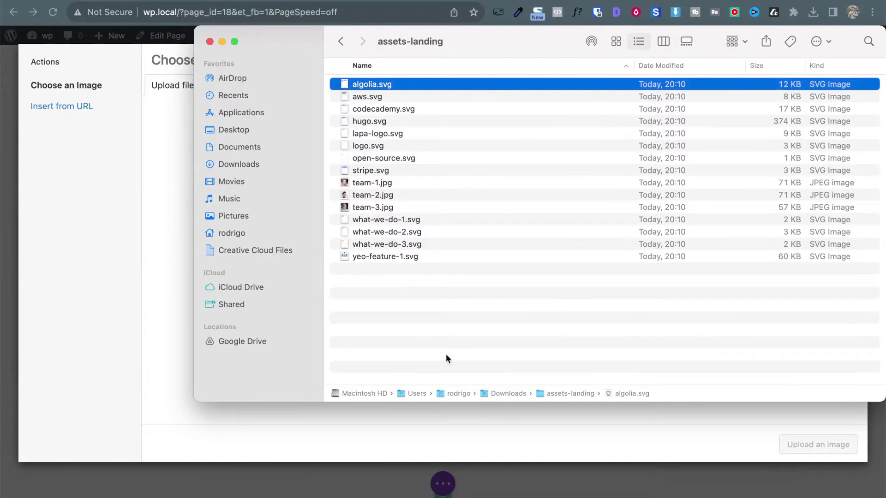
pyautogui.click(396, 257)
pyautogui.press('space')
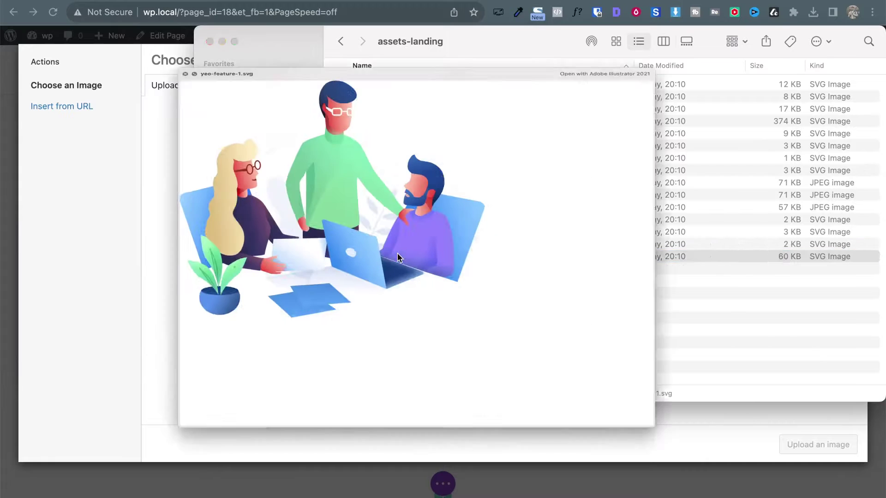
pyautogui.press('space')
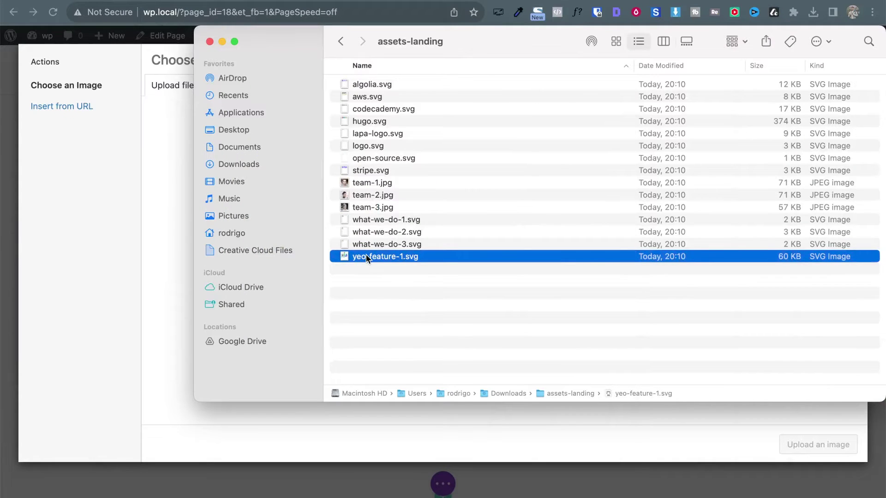
pyautogui.moveTo(292, 45); pyautogui.dragTo(478, 33)
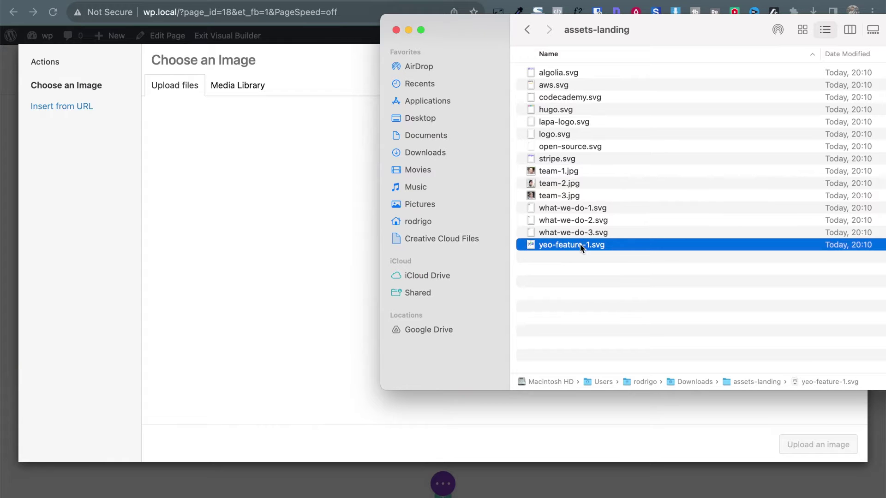
pyautogui.moveTo(580, 244); pyautogui.dragTo(259, 251)
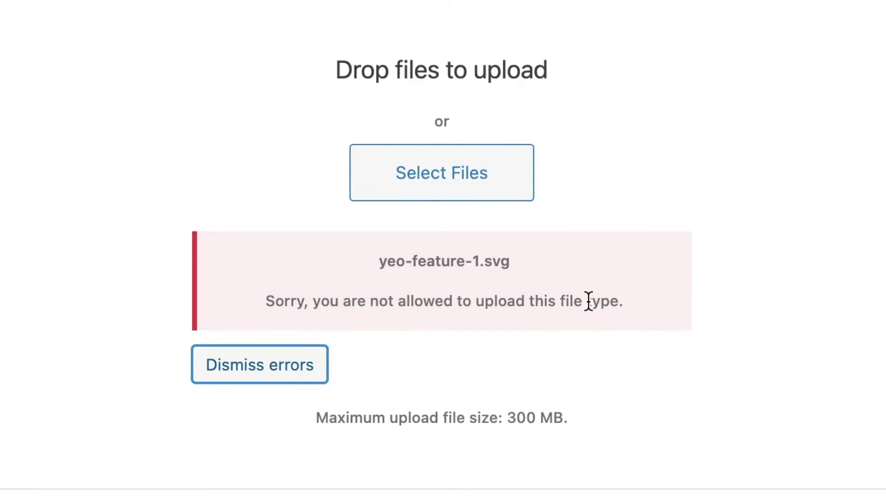
pyautogui.moveTo(593, 302); pyautogui.dragTo(346, 304)
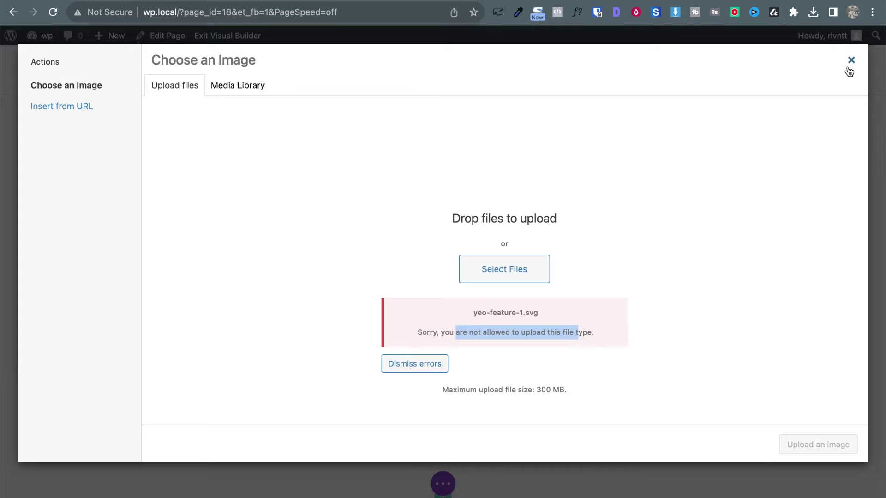
pyautogui.click(851, 61)
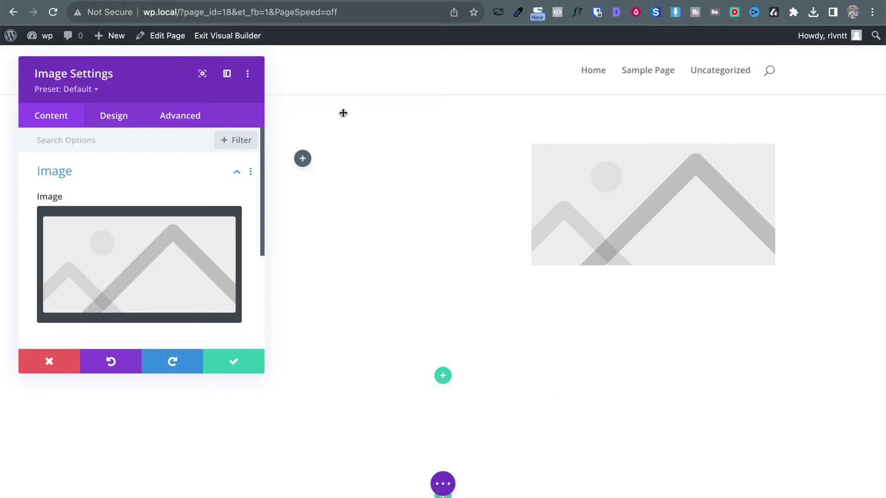
# Step: Save the Image module's settings, publish the landing page and exit the Visual Builder
pyautogui.click(240, 362)
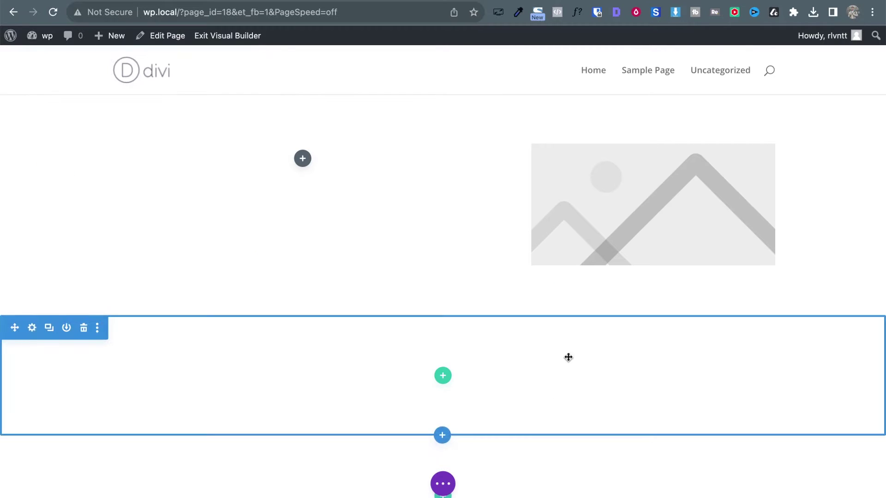
pyautogui.click(441, 484)
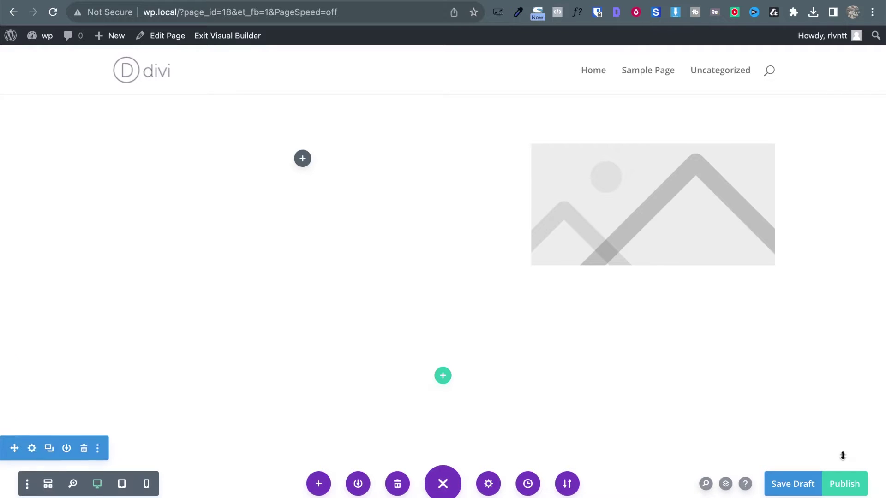
pyautogui.click(848, 492)
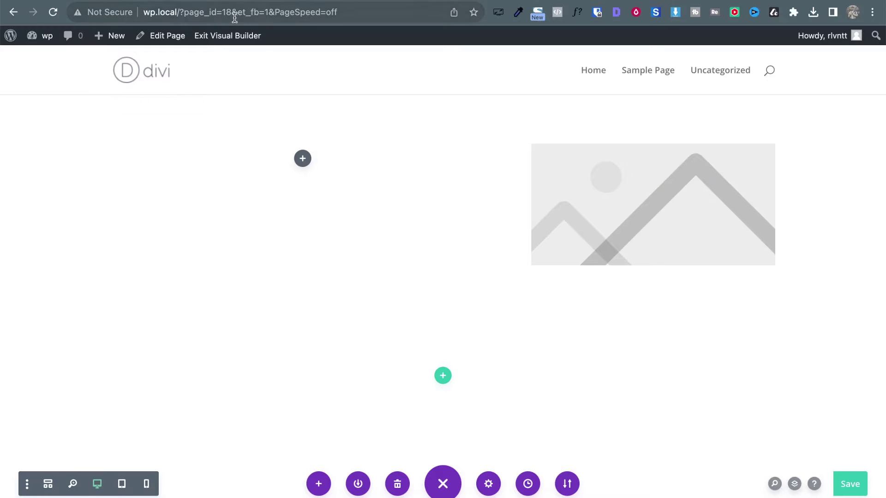
pyautogui.click(215, 42)
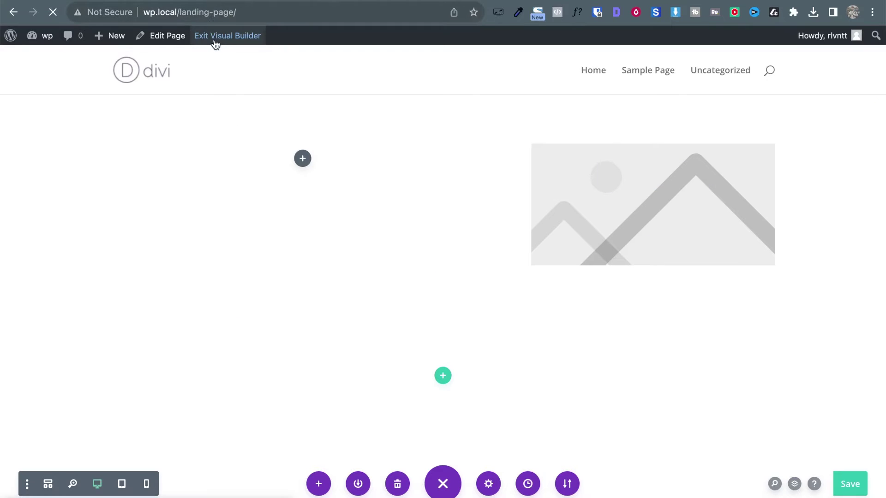
# Step: Go to the WordPress dashboard's Add Plugins page and search for "svg"
pyautogui.click(39, 57)
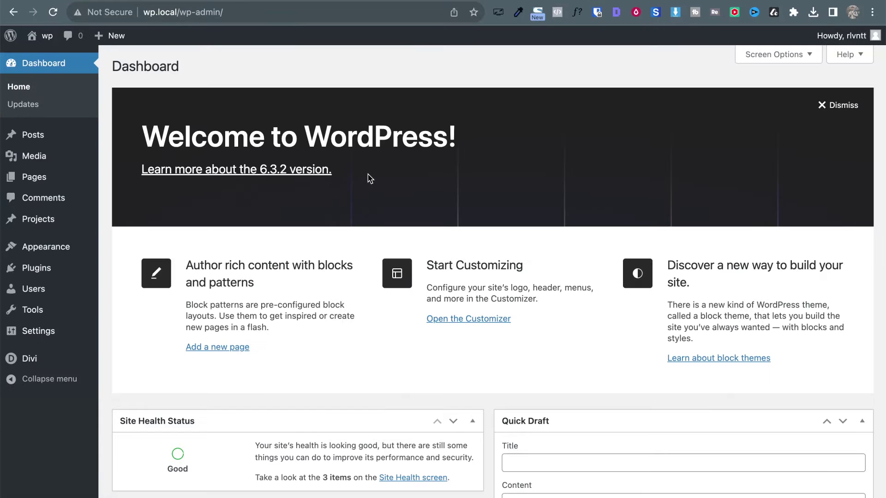
pyautogui.moveTo(27, 272)
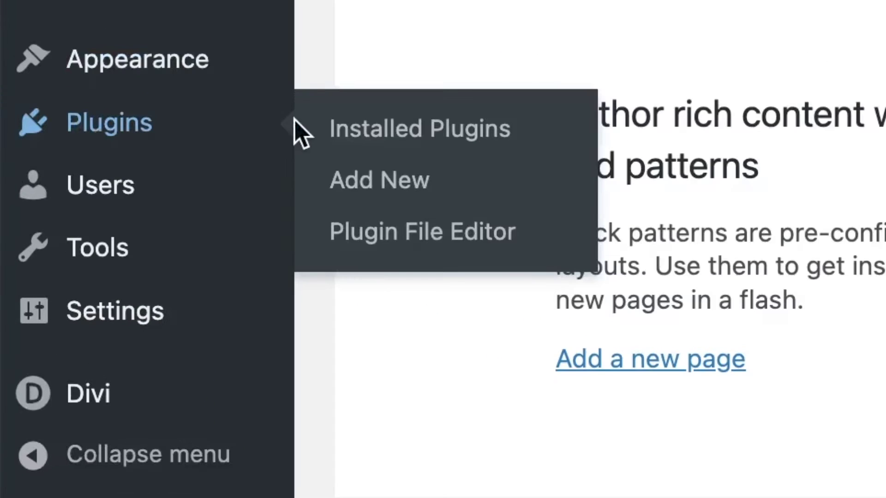
pyautogui.click(477, 186)
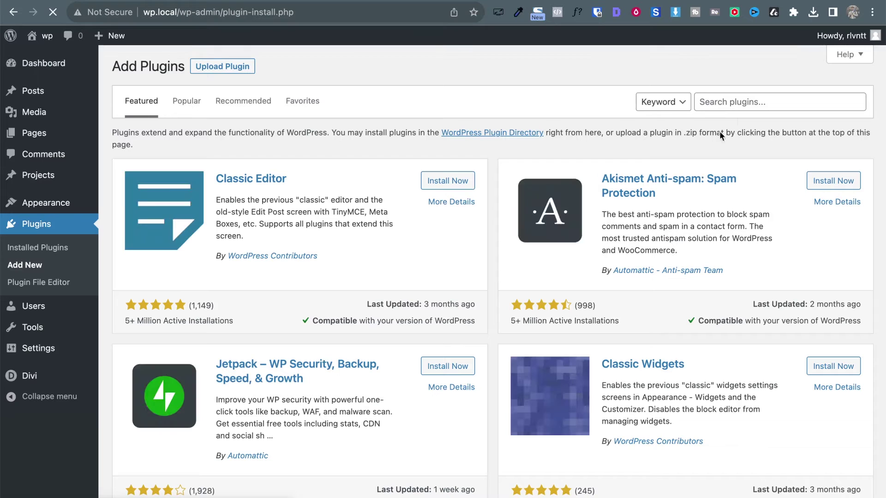
pyautogui.click(742, 101)
pyautogui.write('svg')
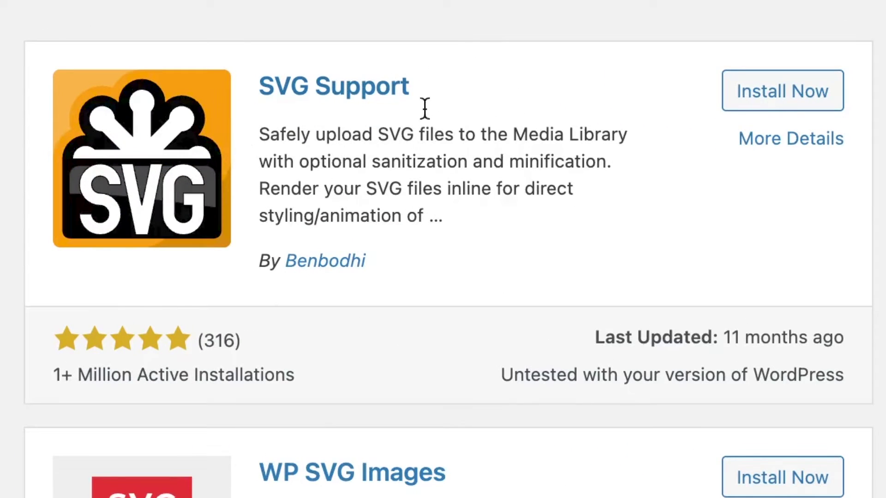
# Step: Install and activate the SVG Support plugin, and look through its settings page
pyautogui.click(806, 104)
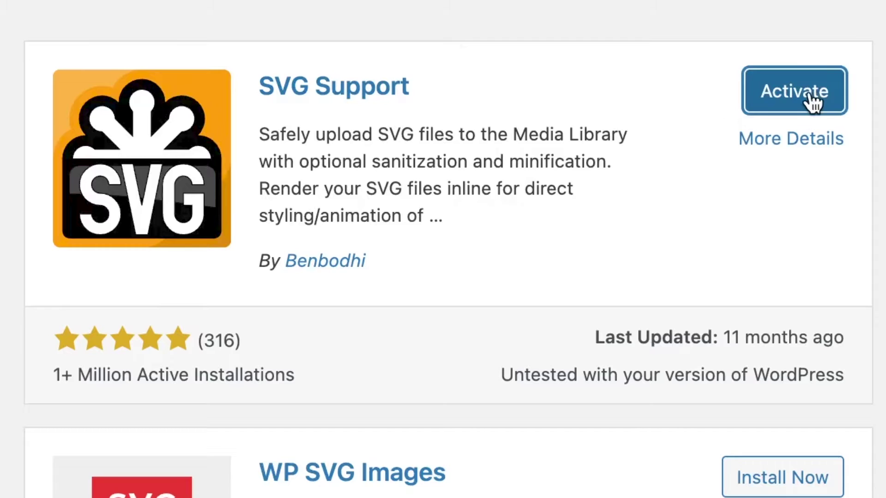
pyautogui.click(816, 99)
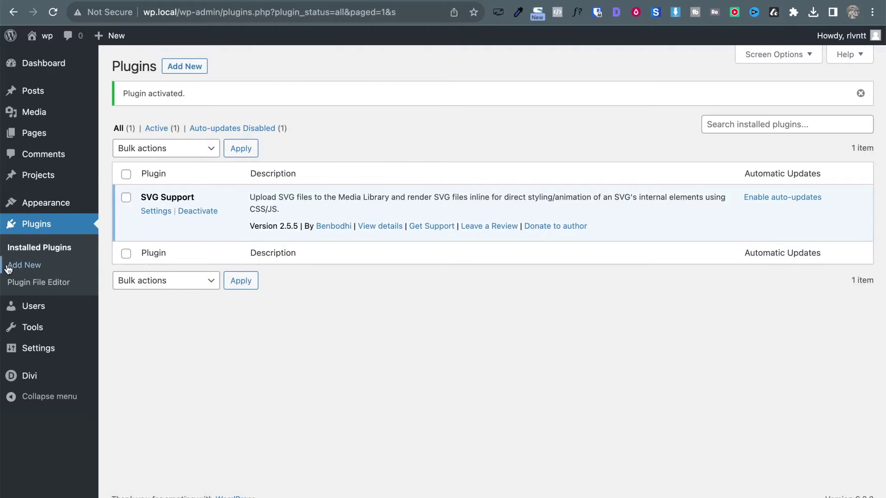
pyautogui.click(156, 214)
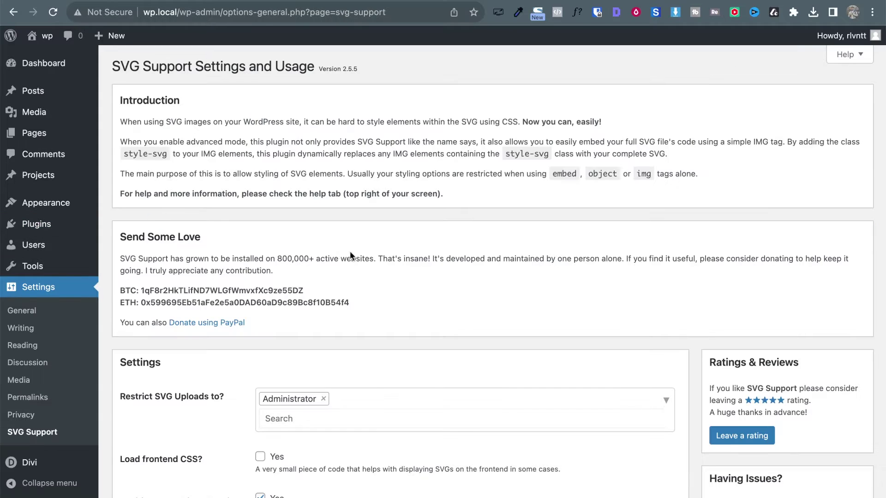
pyautogui.scroll(-6, 381, 322)
pyautogui.scroll(6, 381, 322)
# Step: Reopen the Landing Page for editing with Divi and open the settings of the placeholder Image module
pyautogui.moveTo(55, 143)
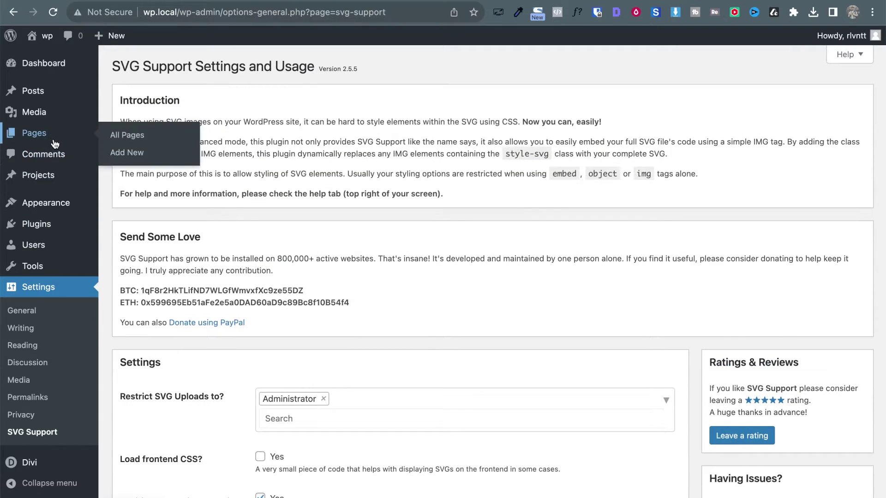
pyautogui.click(62, 142)
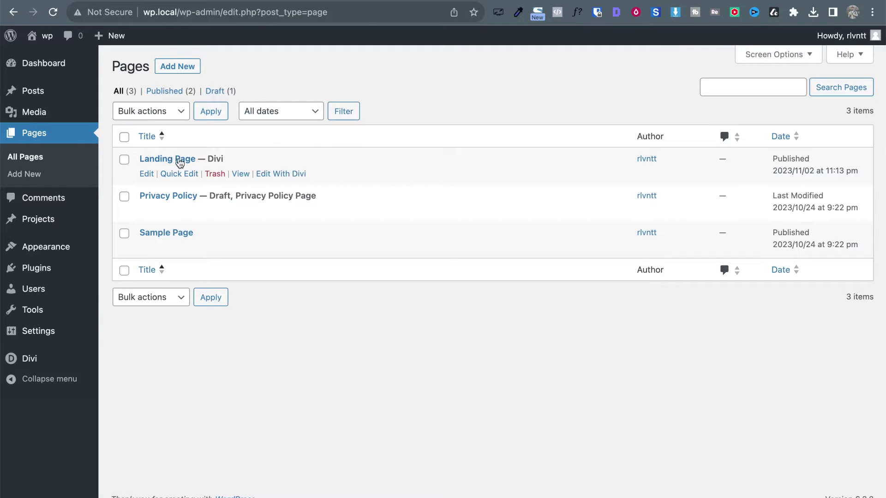
pyautogui.moveTo(245, 160); pyautogui.dragTo(205, 158)
pyautogui.click(286, 175)
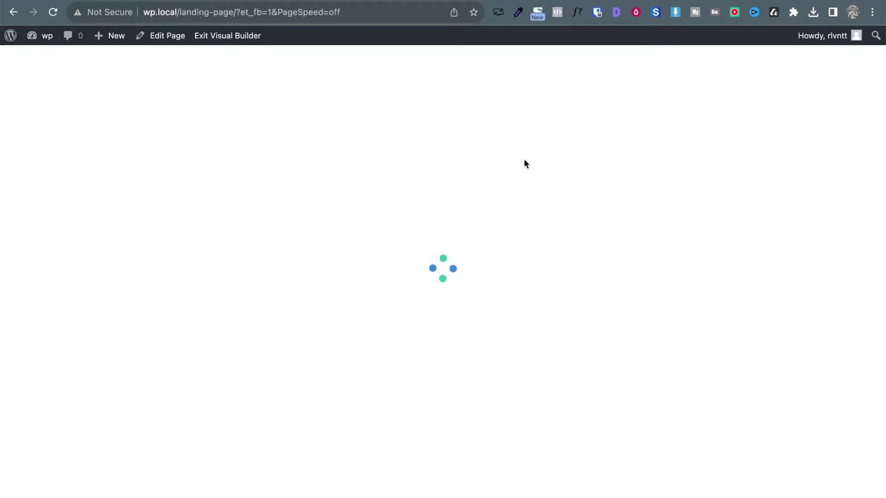
pyautogui.moveTo(654, 155)
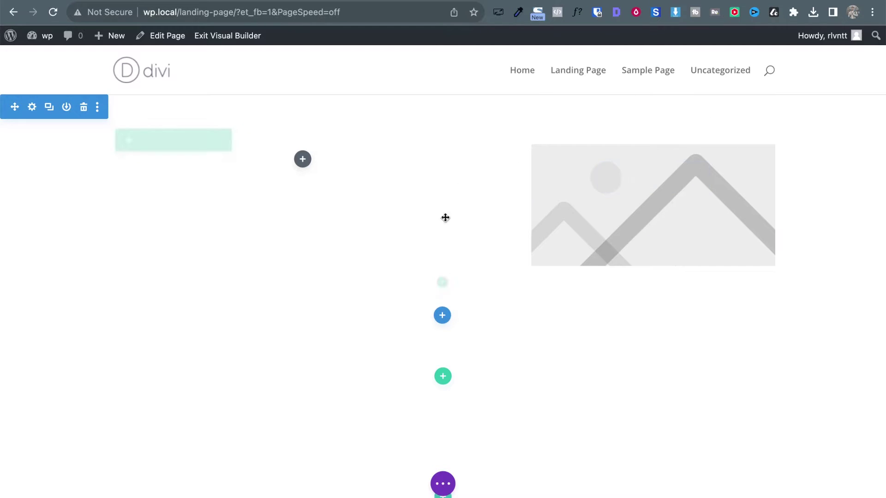
pyautogui.moveTo(743, 153)
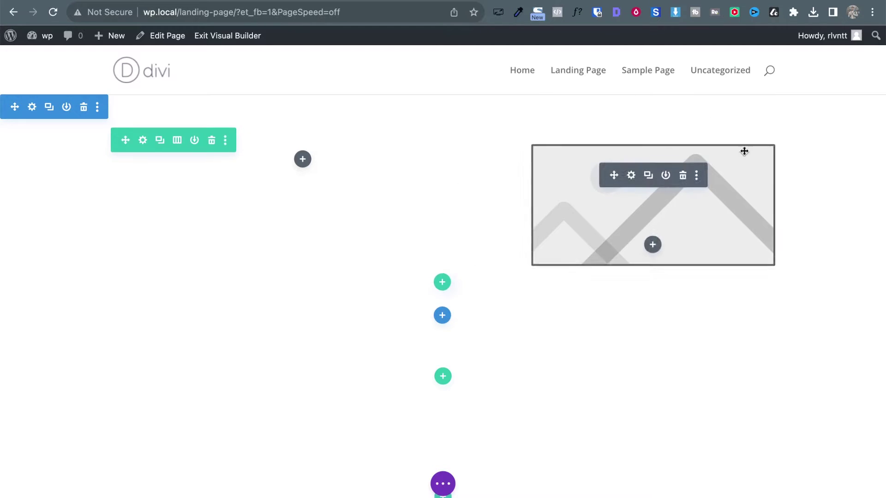
pyautogui.click(631, 176)
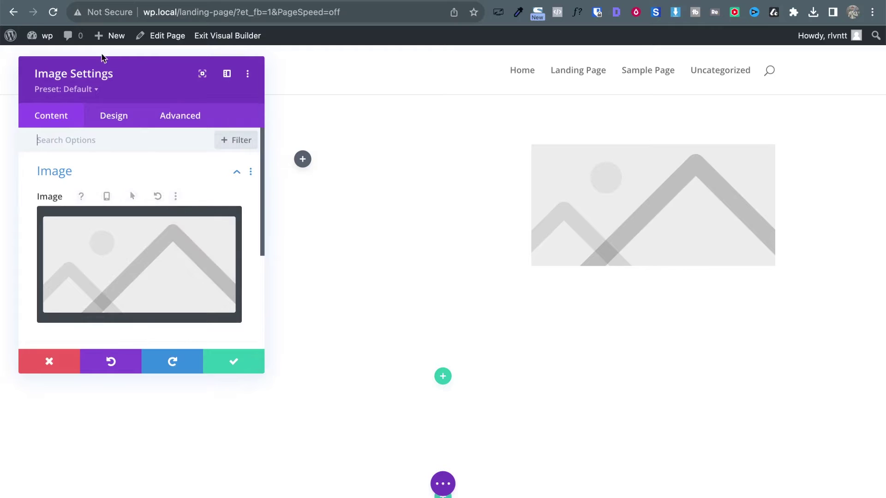
# Step: Enlarge the Image module's settings window and upload yeo-feature-1.svg from the assets-landing folder as its image
pyautogui.moveTo(104, 57); pyautogui.dragTo(148, 47)
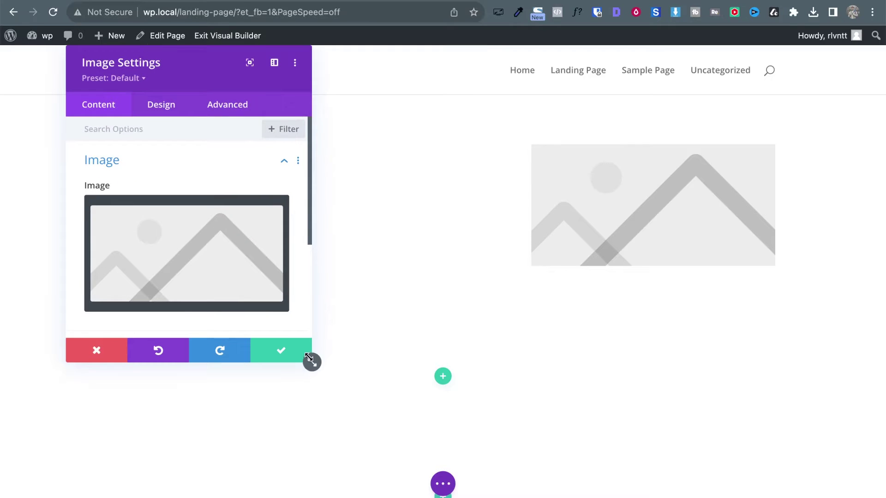
pyautogui.moveTo(310, 362); pyautogui.dragTo(389, 375)
pyautogui.click(170, 237)
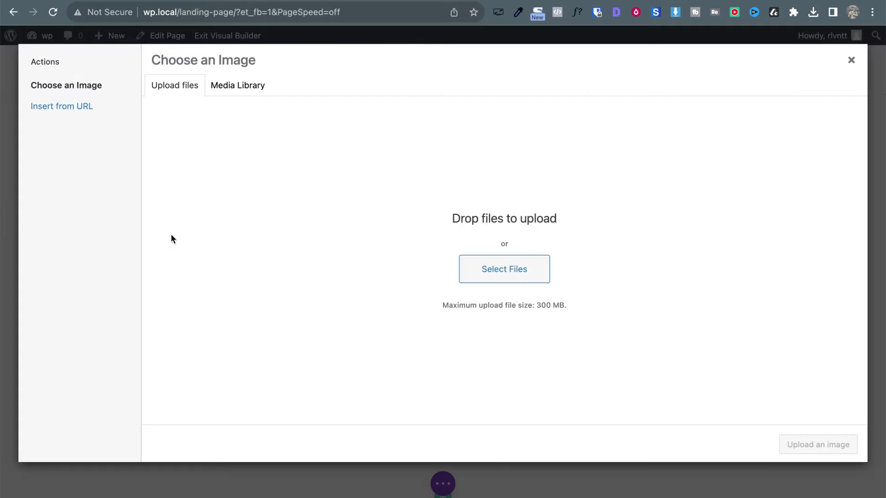
pyautogui.hotkey('ctrl', 'Up')
pyautogui.click(197, 83)
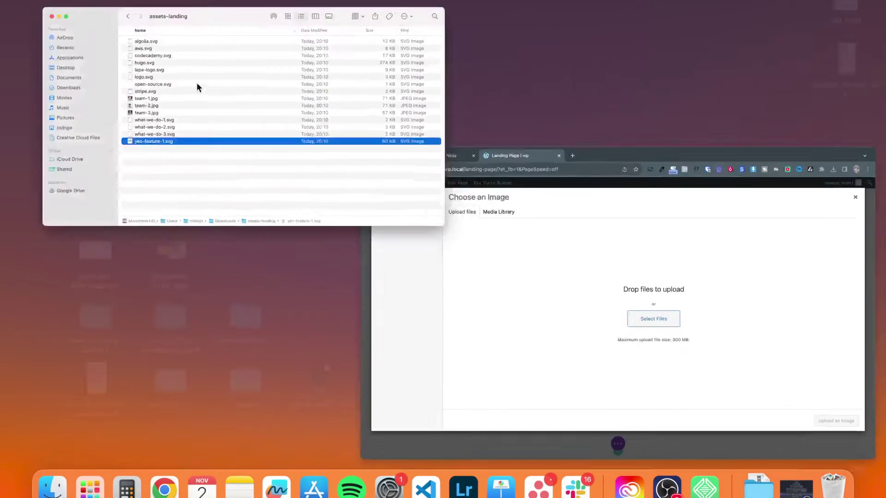
pyautogui.moveTo(550, 248); pyautogui.dragTo(241, 240)
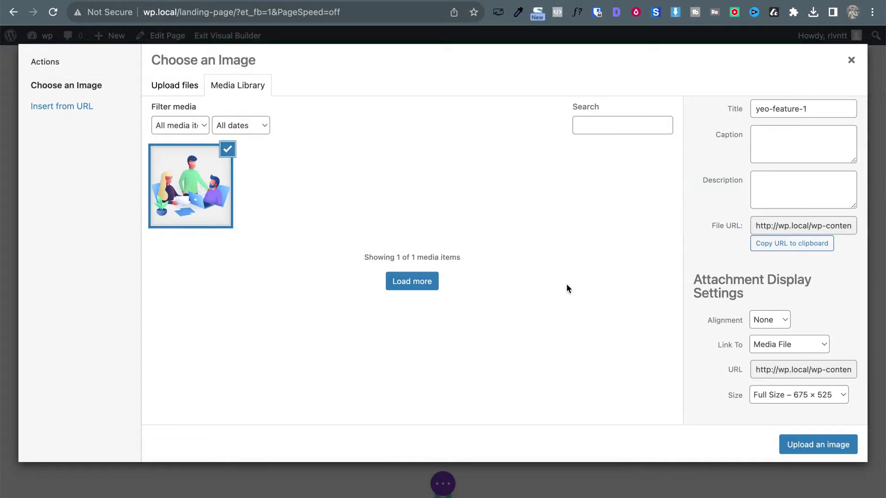
# Step: Insert the uploaded yeo-feature-1.svg into the Image module and save the module's settings
pyautogui.scroll(5, 729, 308)
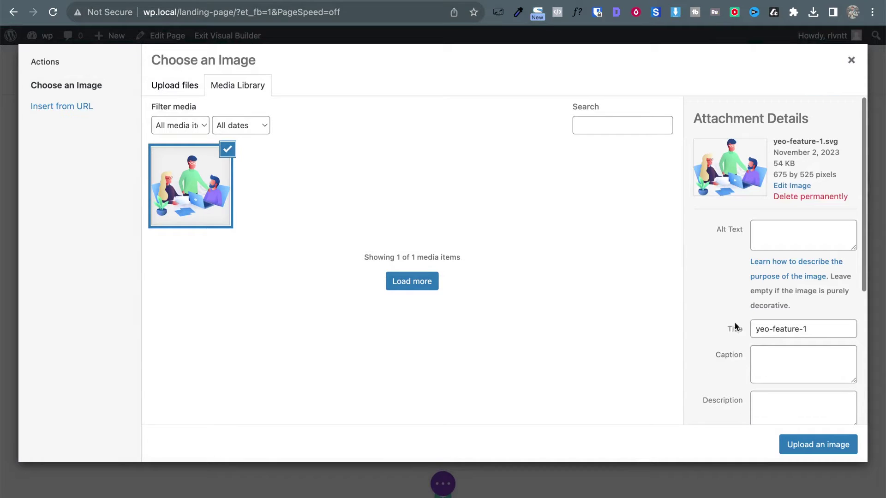
pyautogui.click(803, 446)
pyautogui.click(349, 369)
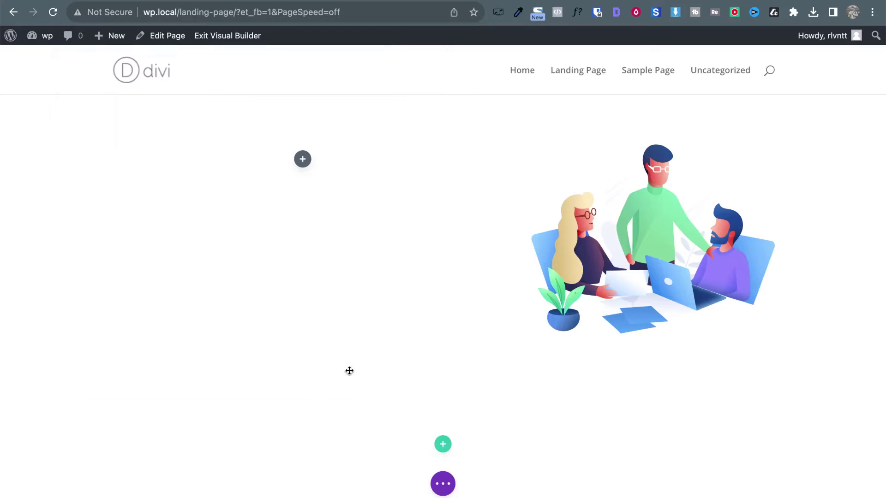
# Step: Insert a Text module with its default content into the empty column beside the image
pyautogui.click(303, 159)
pyautogui.write('tes')
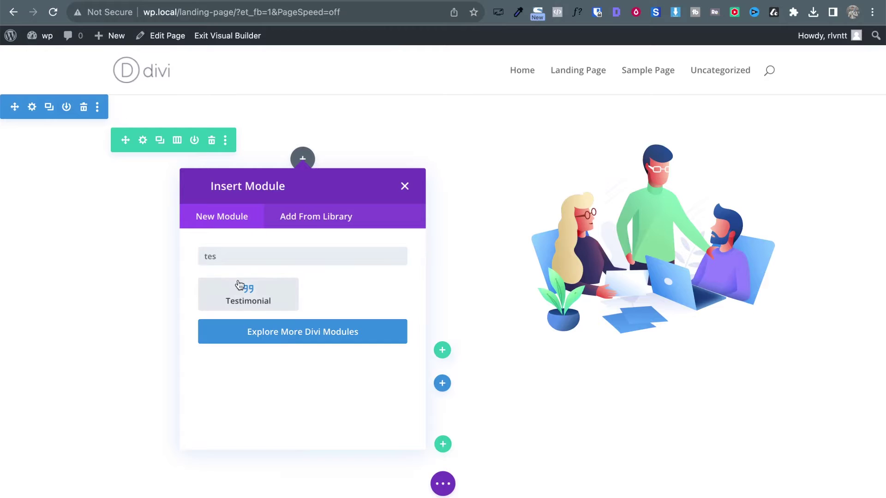
pyautogui.press('BackSpace')
pyautogui.write('x')
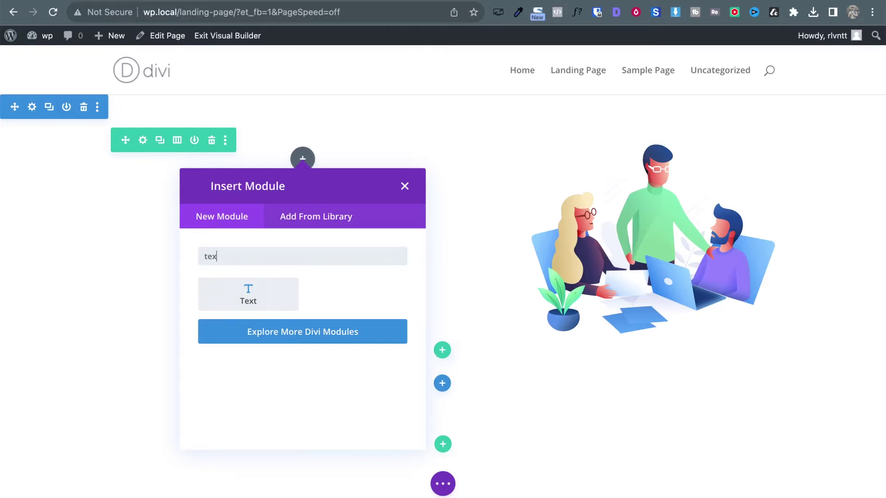
pyautogui.click(273, 308)
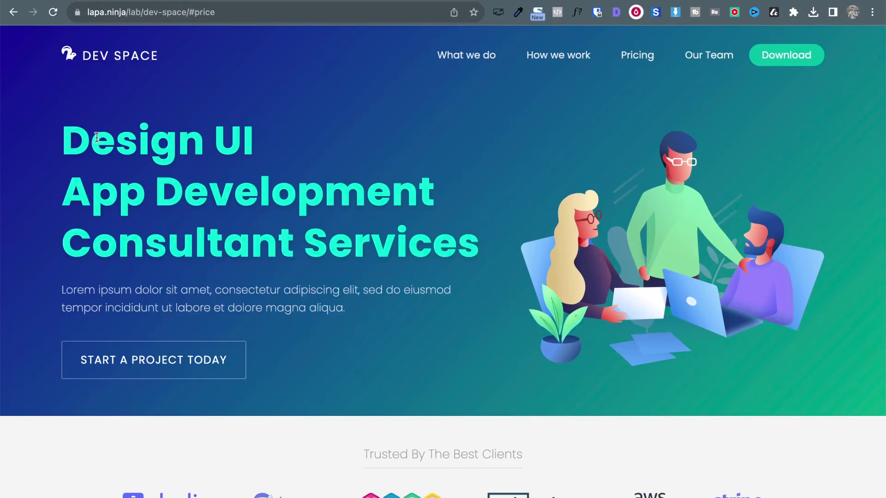
# Step: Examine the hero heading and the paragraph below it on the Dev Space reference page
pyautogui.moveTo(97, 137); pyautogui.dragTo(445, 220)
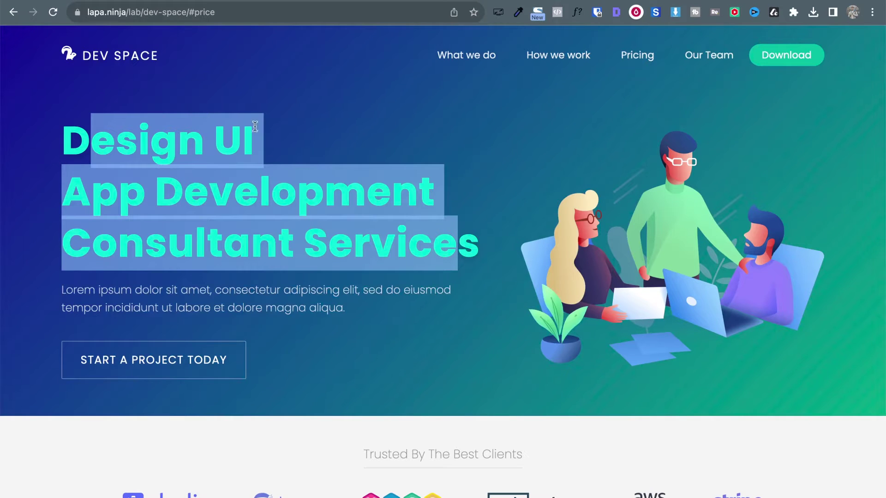
pyautogui.click(141, 136)
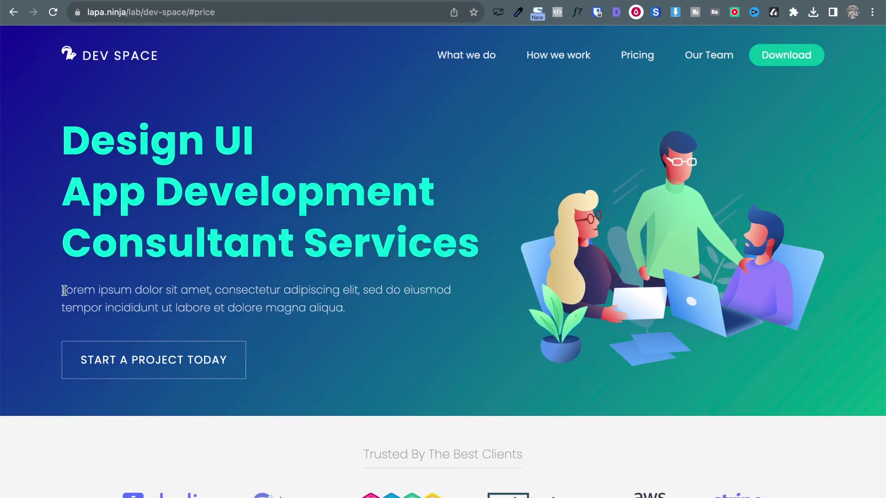
pyautogui.moveTo(64, 290); pyautogui.dragTo(319, 307)
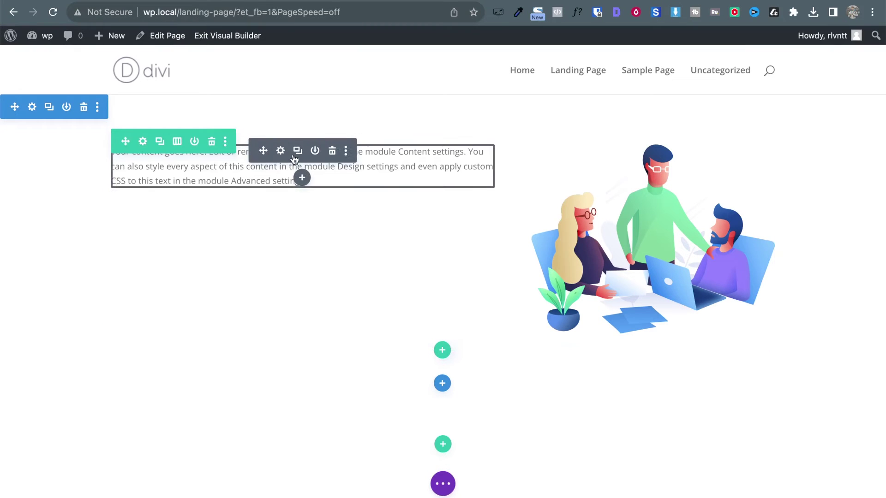
# Step: Duplicate the Text module and add a Button module below the copy, saving it with its default settings
pyautogui.click(298, 152)
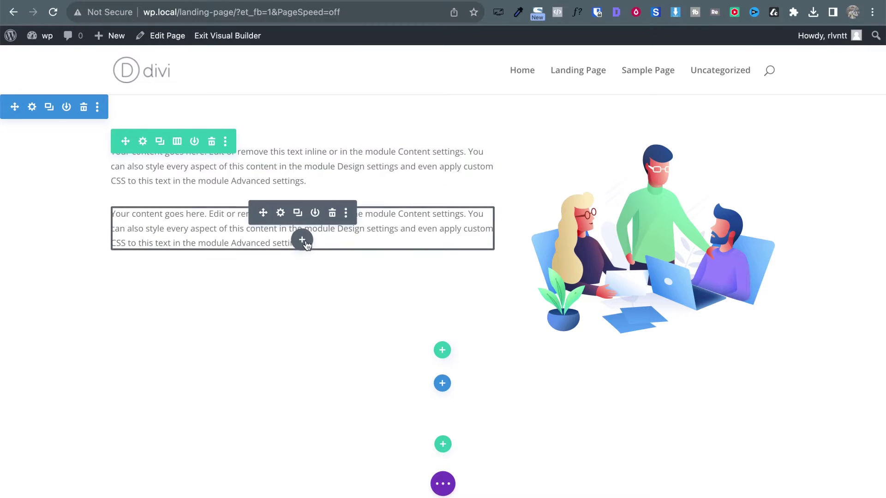
pyautogui.click(301, 239)
pyautogui.write('vu')
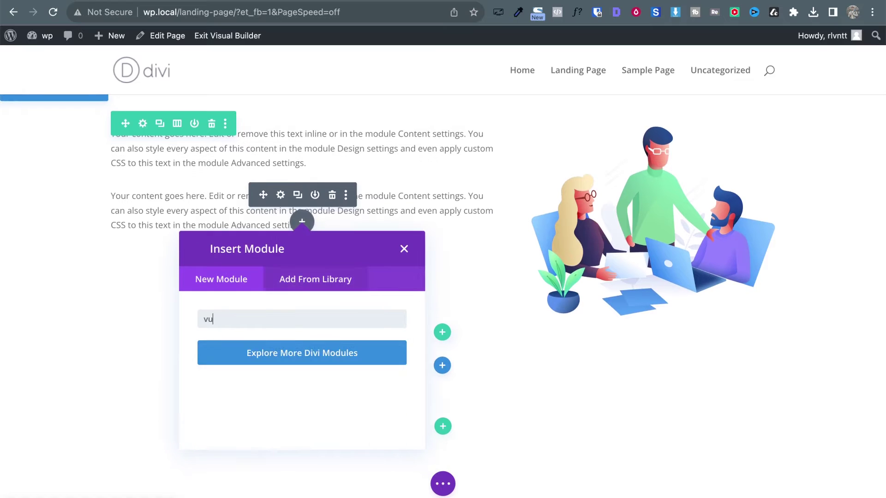
pyautogui.press('BackSpace')
pyautogui.press('BackSpace')
pyautogui.write('bu')
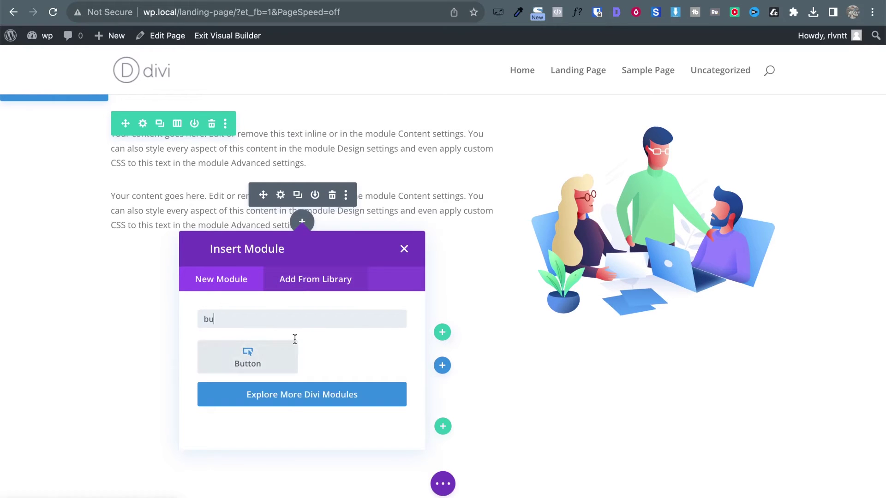
pyautogui.click(233, 363)
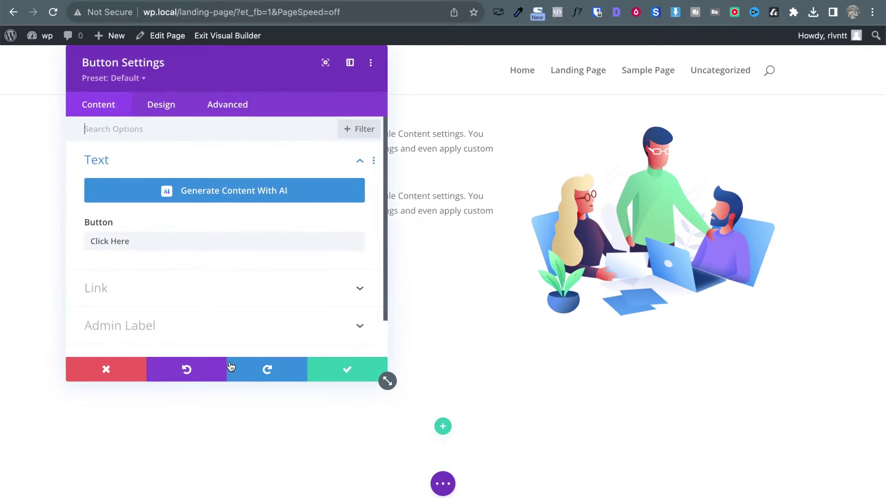
pyautogui.click(360, 369)
pyautogui.scroll(1, 403, 245)
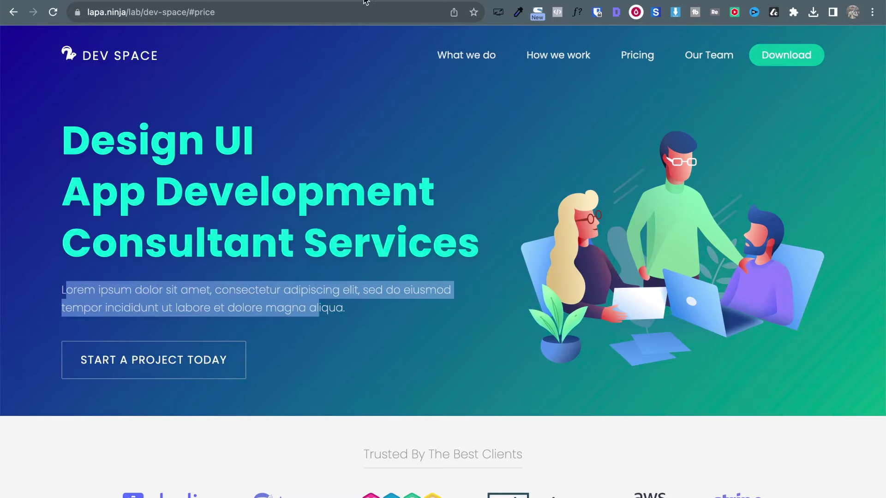
# Step: Add a background gradient to the hero section and move its settings window away from the text column
pyautogui.click(258, 0)
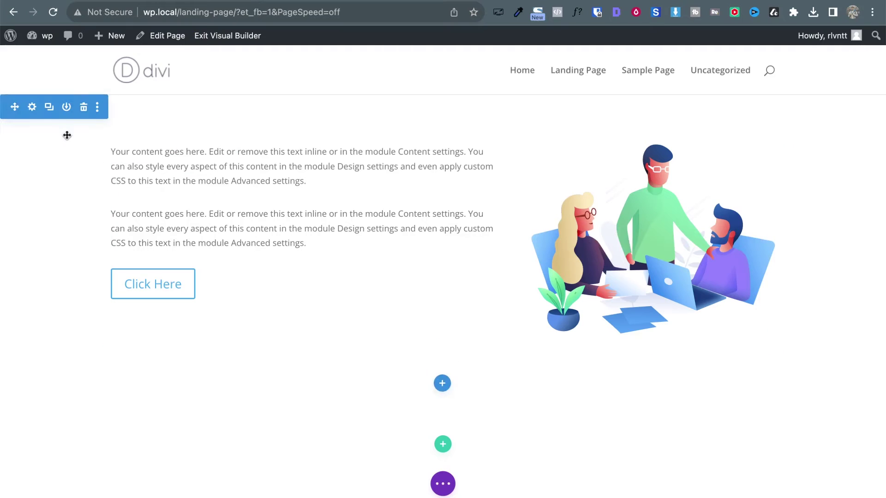
pyautogui.click(32, 107)
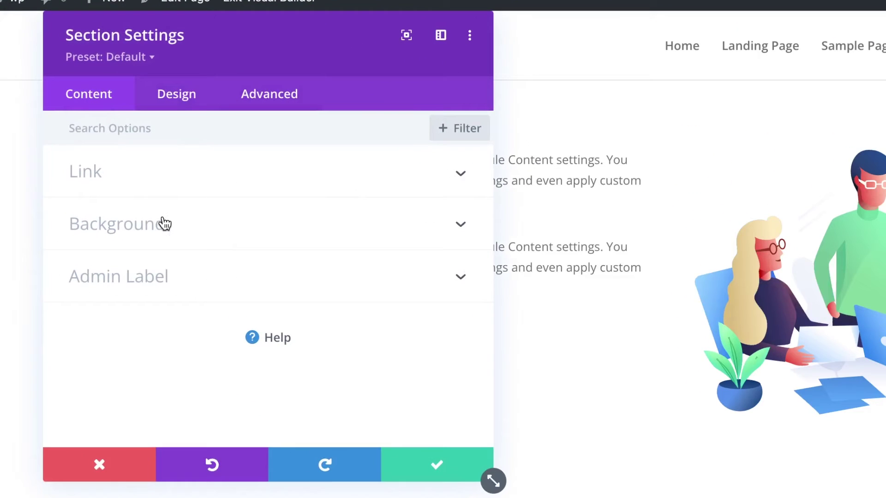
pyautogui.click(455, 228)
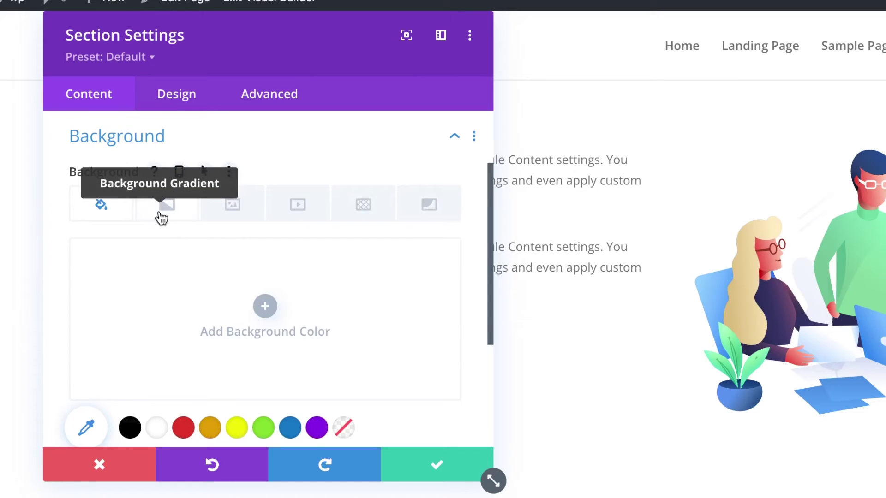
pyautogui.click(161, 217)
pyautogui.click(263, 306)
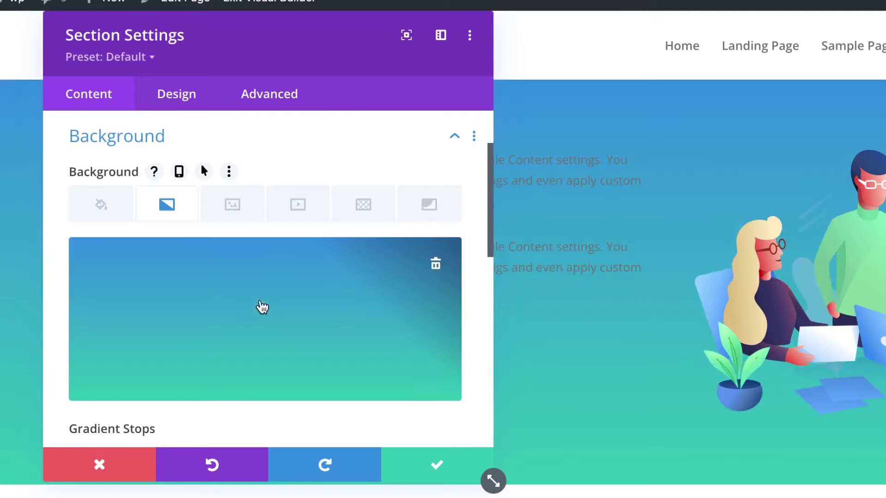
pyautogui.moveTo(251, 28); pyautogui.dragTo(610, 85)
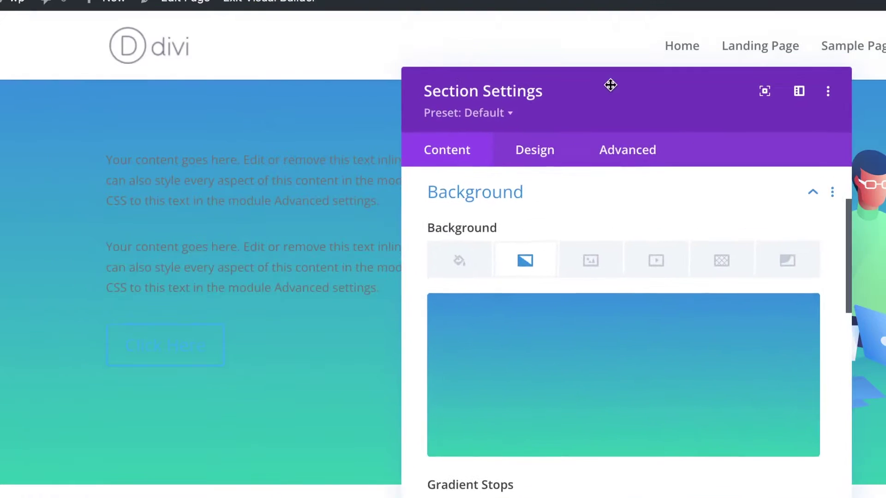
# Step: Sample the dark blue #0B0190 at the reference hero's upper-left corner with ColorZilla and return to the Divi page
pyautogui.scroll(-2, 580, 349)
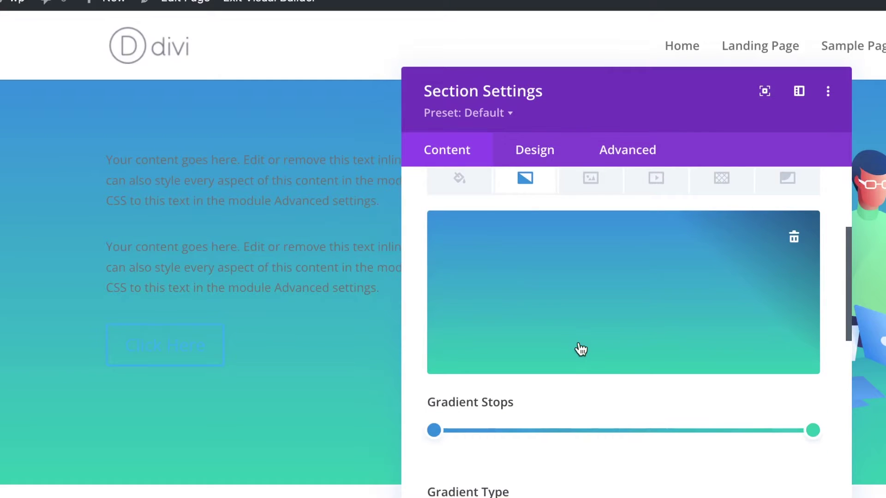
pyautogui.moveTo(433, 427)
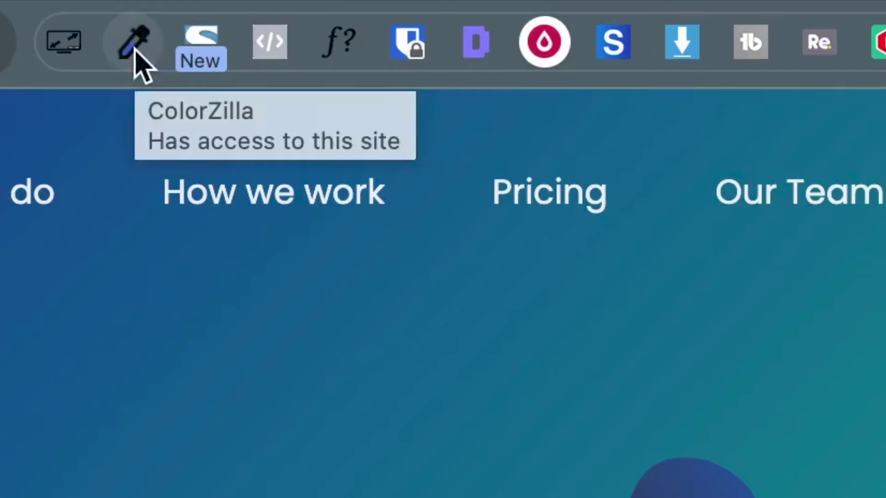
pyautogui.click(134, 50)
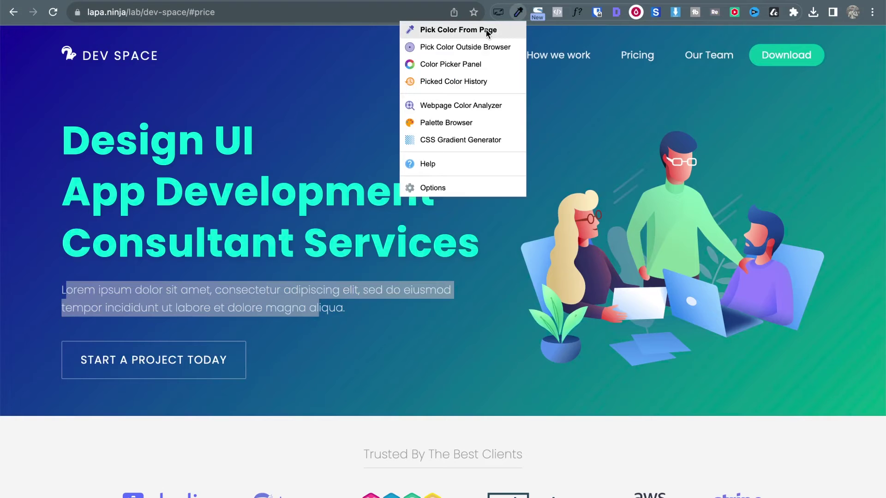
pyautogui.click(486, 29)
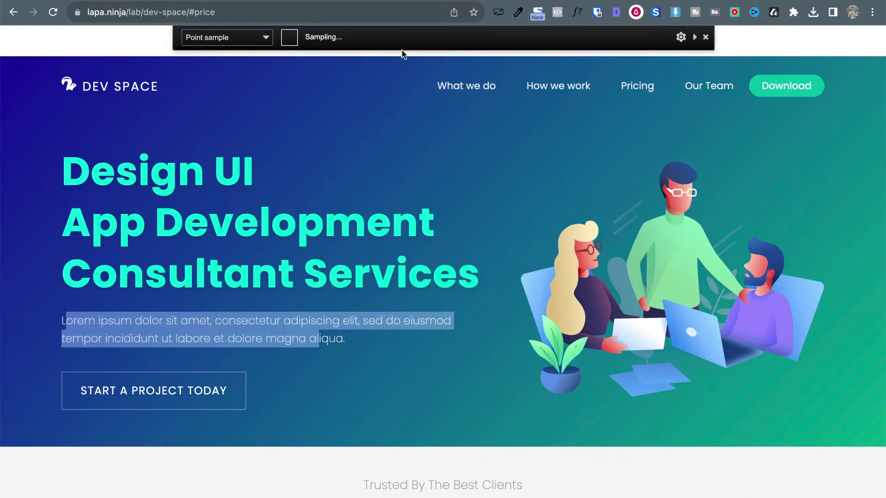
pyautogui.click(6, 64)
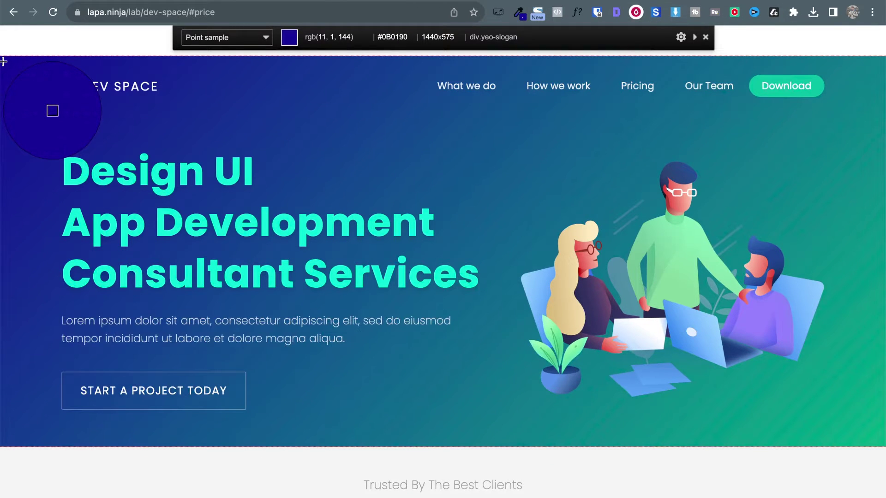
pyautogui.click(274, 1)
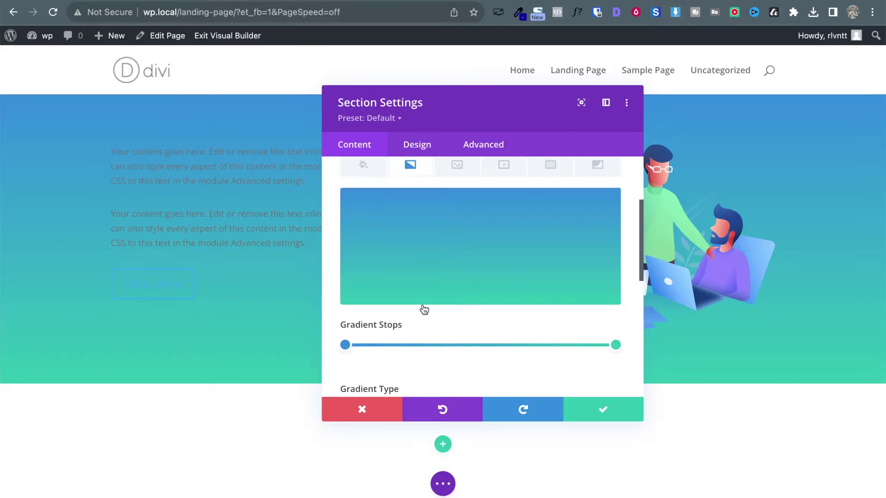
# Step: Add the dark blue #0b0190 as a global color from the first gradient stop's color picker
pyautogui.click(346, 346)
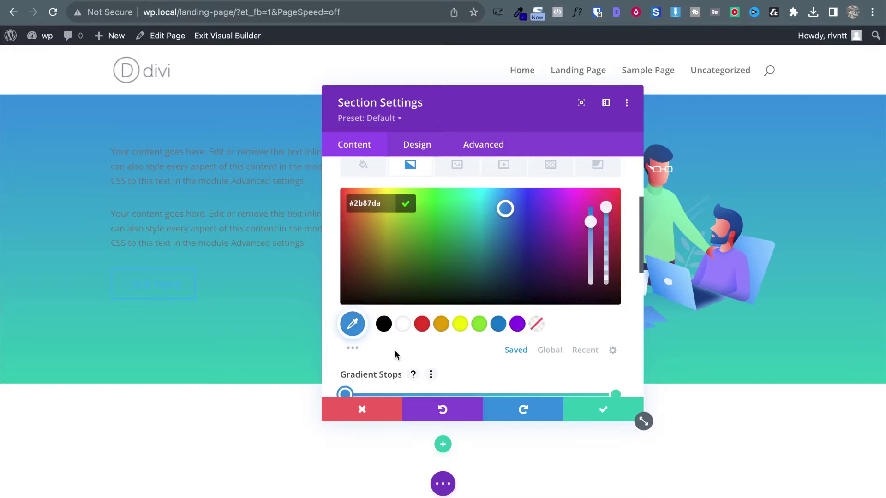
pyautogui.scroll(-1, 395, 350)
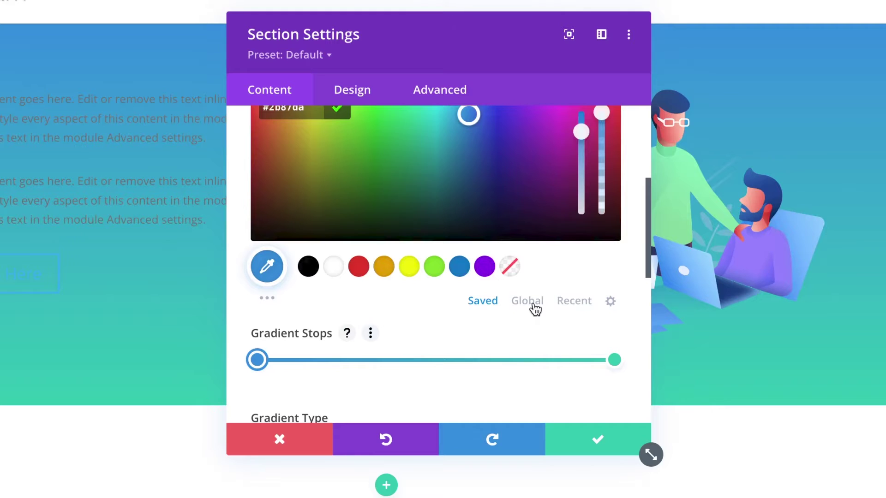
pyautogui.click(534, 305)
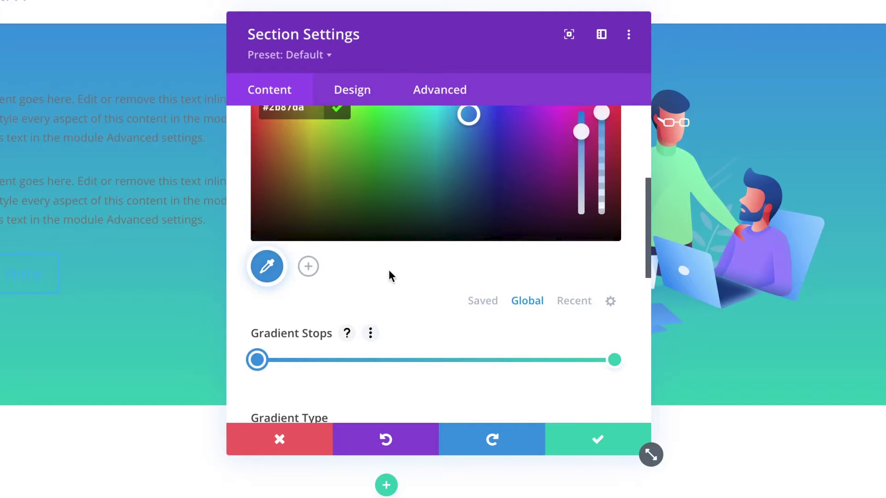
pyautogui.scroll(2, 390, 275)
pyautogui.click(309, 203)
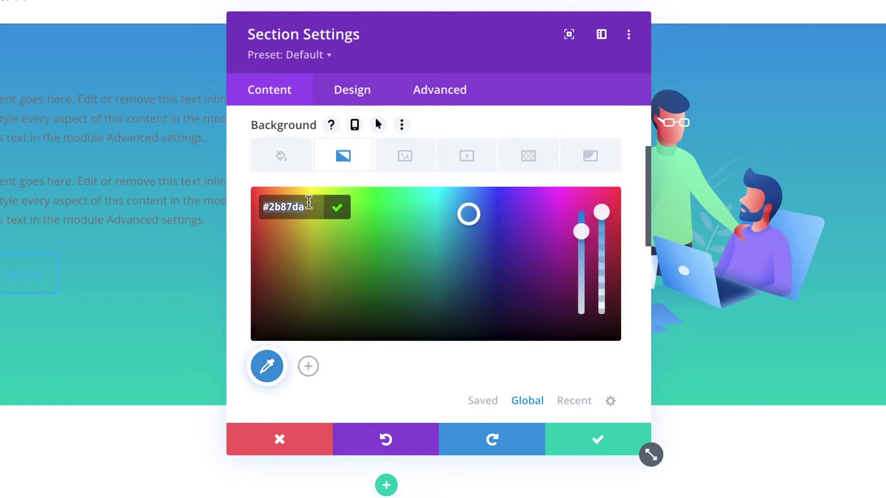
pyautogui.hotkey('ctrl', 'v')
pyautogui.click(328, 213)
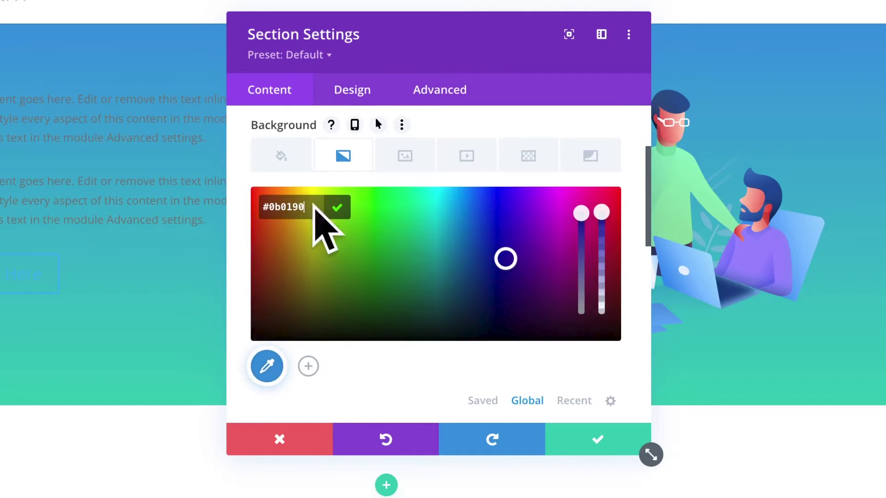
pyautogui.click(338, 207)
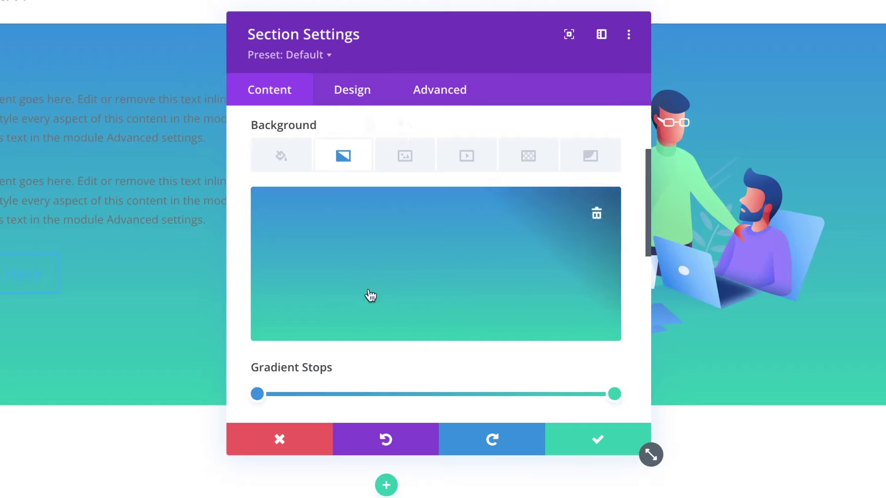
# Step: Apply the dark blue global color to the first stop of the hero section's gradient
pyautogui.scroll(-3, 507, 360)
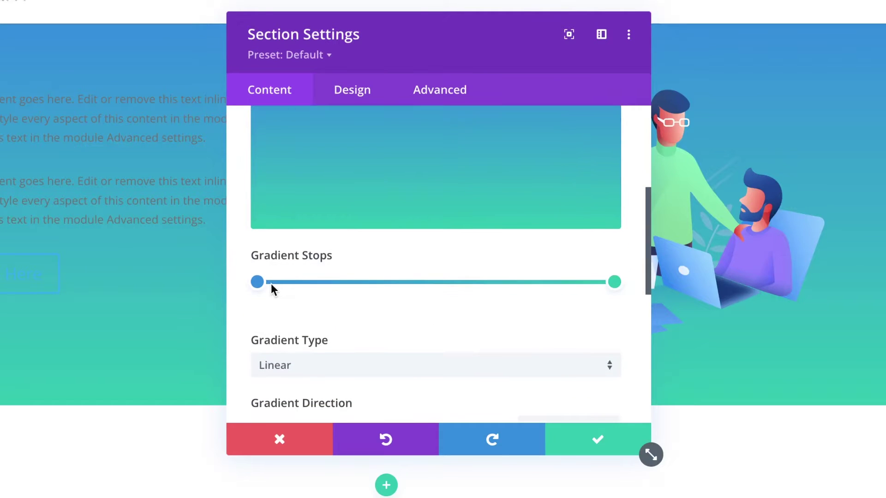
pyautogui.click(257, 285)
pyautogui.click(307, 254)
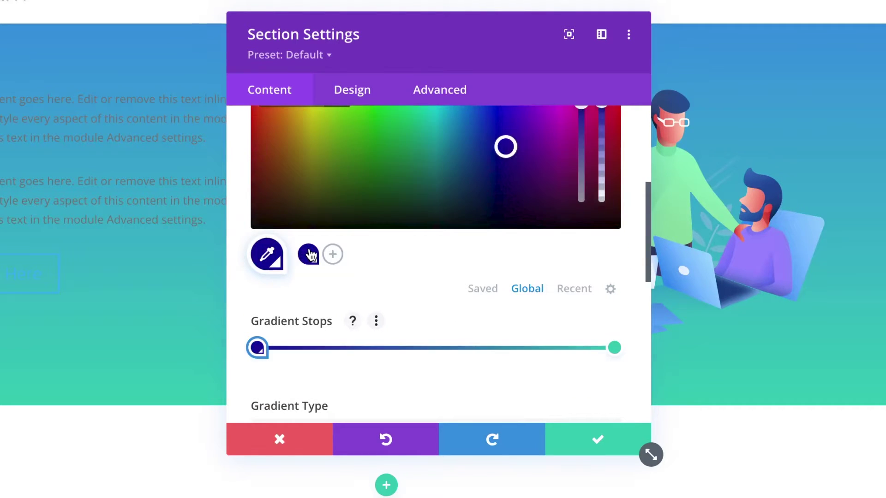
pyautogui.scroll(2, 451, 248)
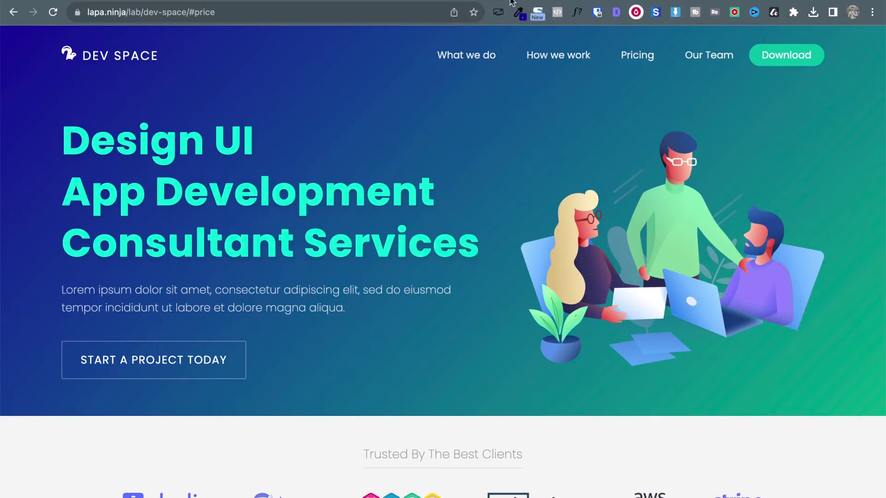
# Step: Sample the green at the reference hero's lower-right corner with ColorZilla
pyautogui.click(519, 12)
pyautogui.click(491, 29)
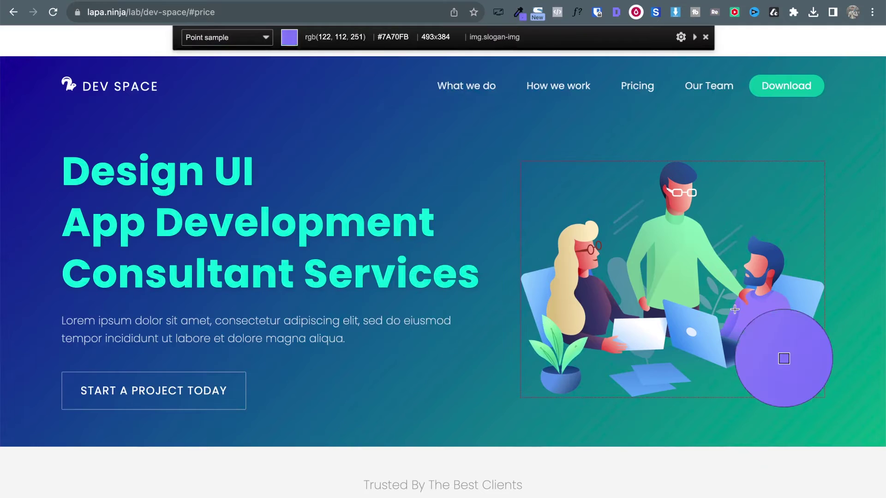
pyautogui.click(881, 420)
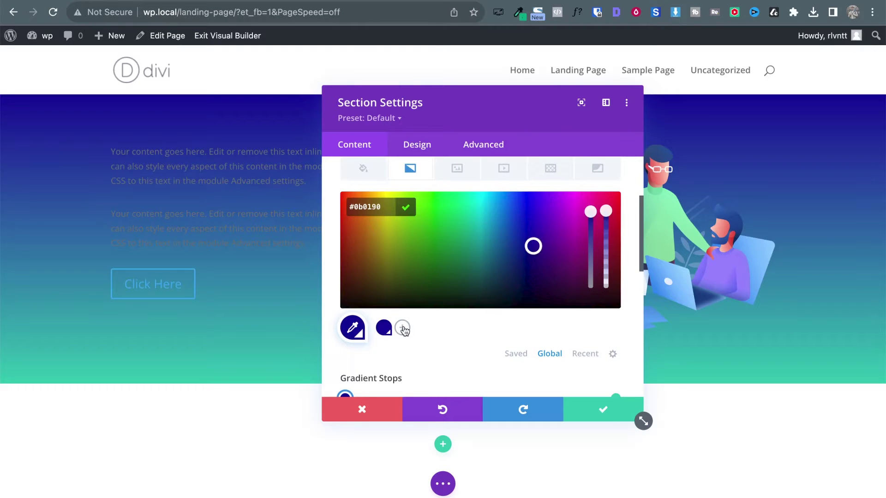
# Step: Return to the Divi page and add the sampled green #00a47d as a global color from the last gradient stop's picker
pyautogui.scroll(-3, 504, 332)
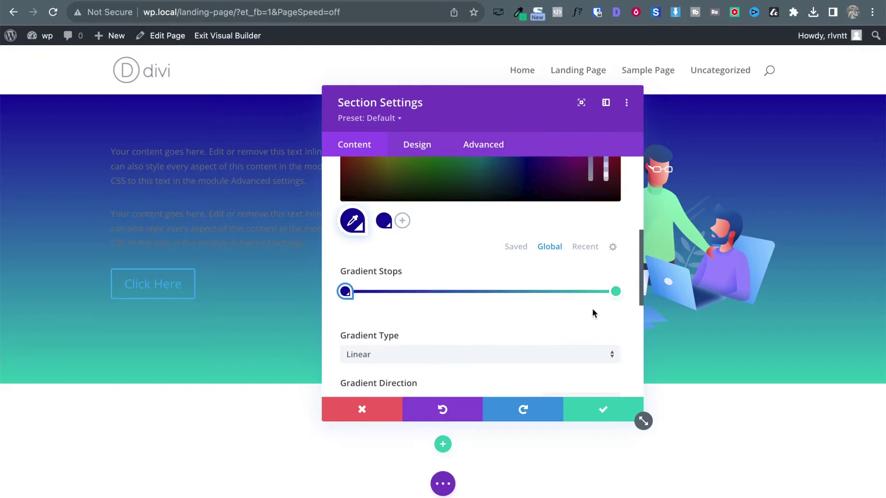
pyautogui.click(617, 291)
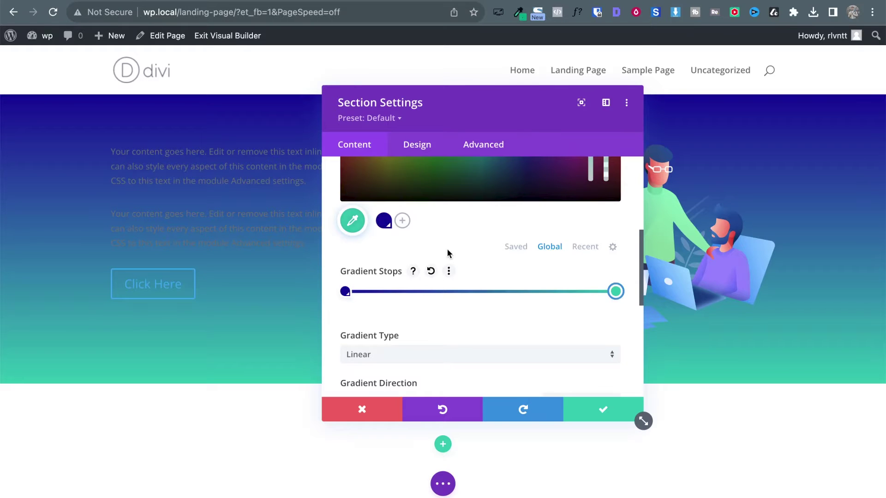
pyautogui.click(403, 268)
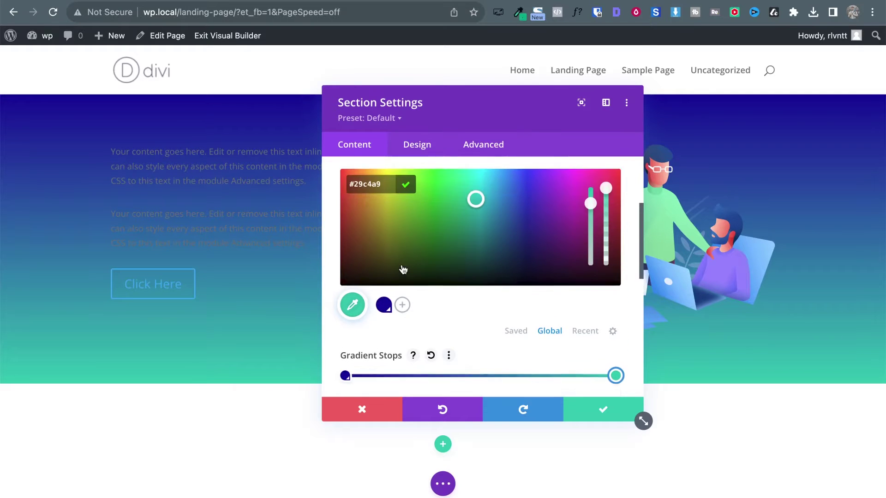
pyautogui.click(375, 203)
pyautogui.click(363, 191)
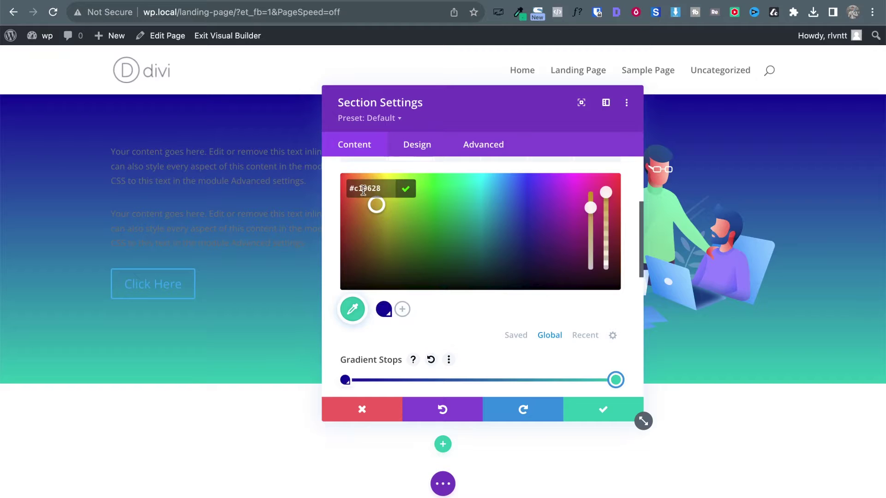
pyautogui.press('super+v')
pyautogui.click(405, 191)
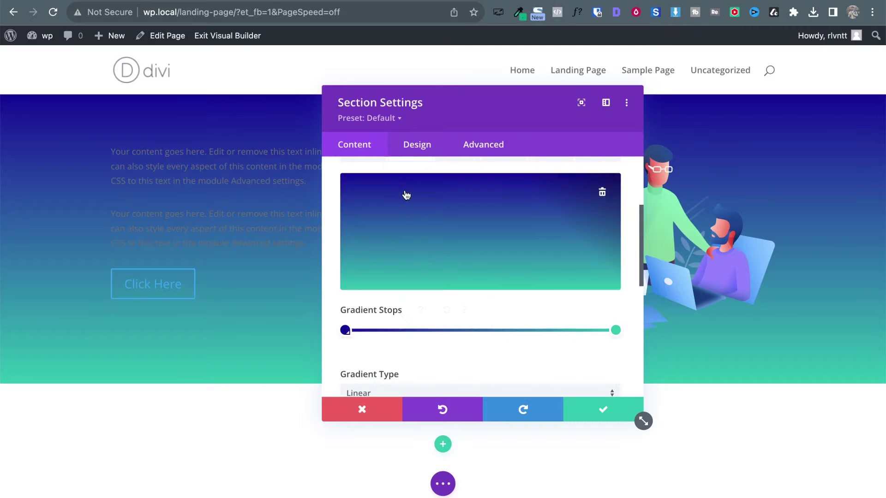
# Step: Apply the green global color to the last gradient stop and save the section, accepting the site-wide global color change
pyautogui.moveTo(618, 328); pyautogui.dragTo(634, 328)
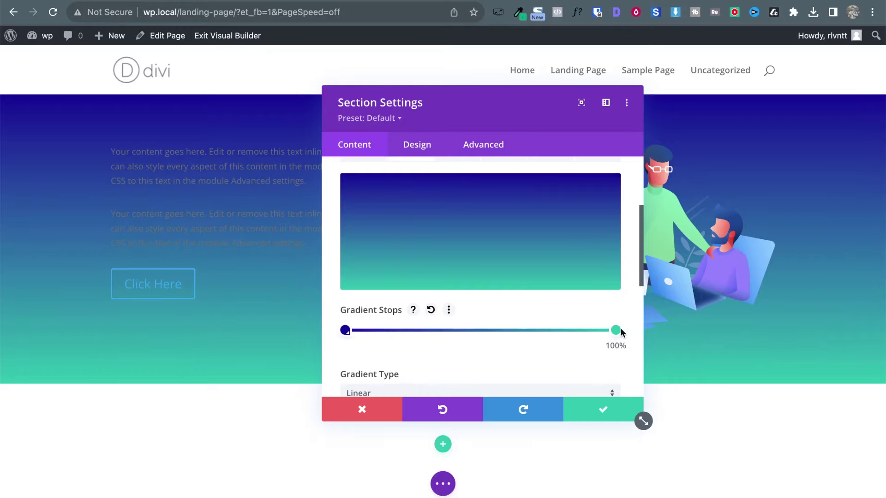
pyautogui.click(614, 330)
pyautogui.click(402, 309)
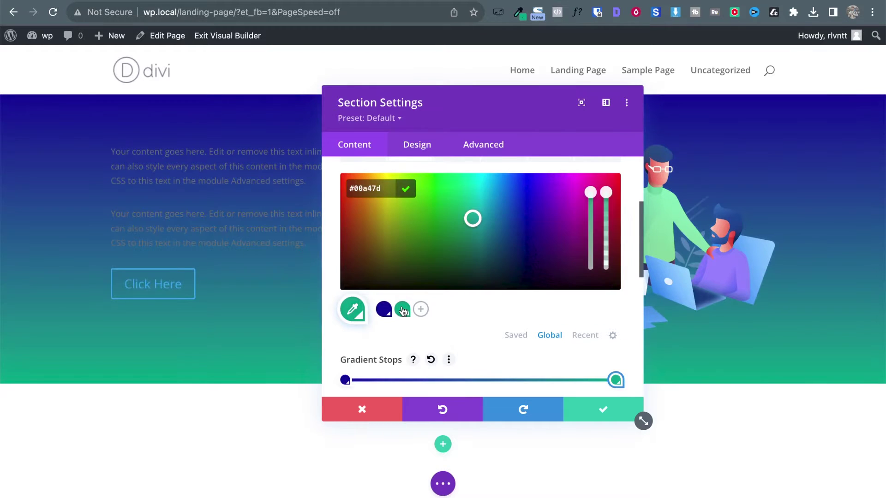
pyautogui.click(620, 405)
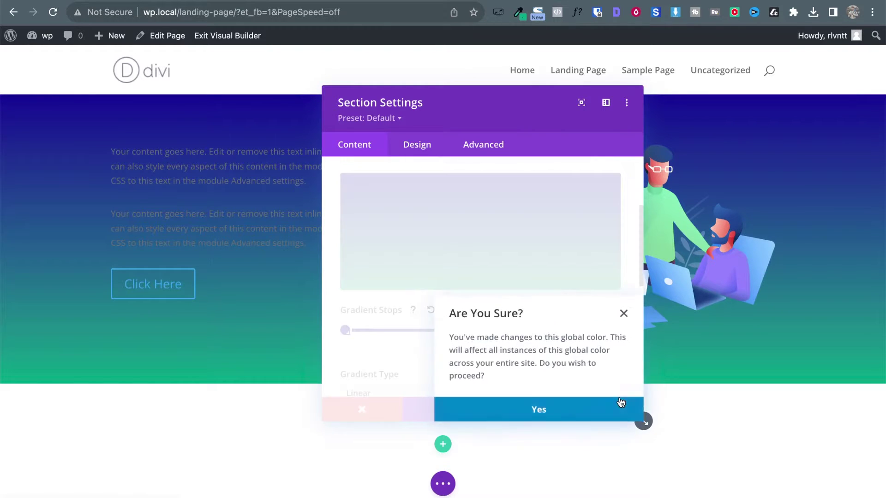
pyautogui.click(585, 409)
pyautogui.click(586, 412)
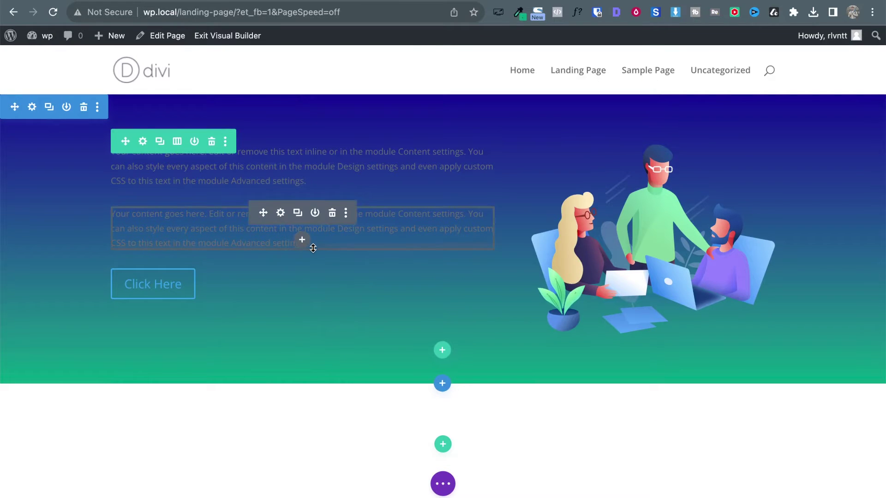
# Step: Check the reference hero's gradient angle, then adjust the section's gradient direction to a matching diagonal from upper-left blue to lower-right green and save
pyautogui.click(173, 3)
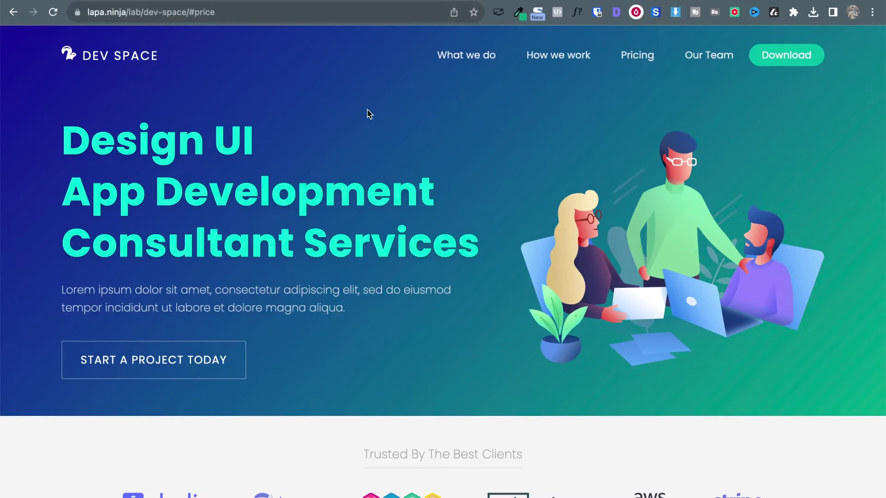
pyautogui.click(230, 1)
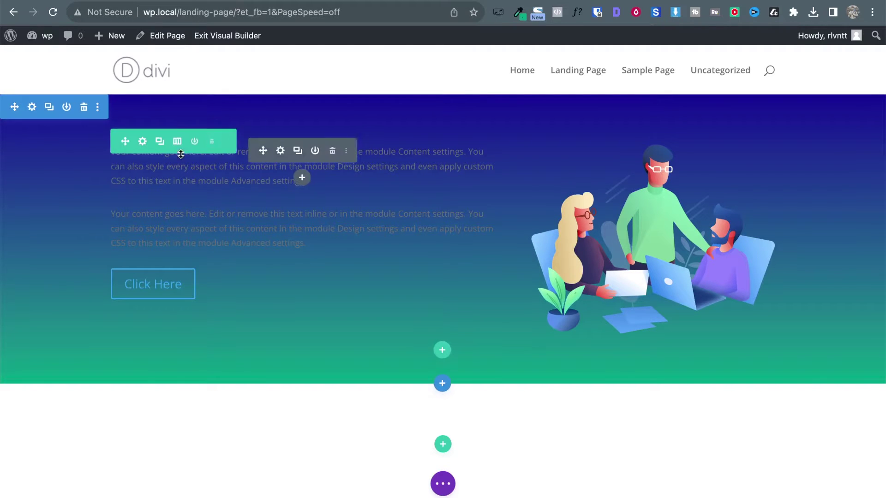
pyautogui.click(32, 106)
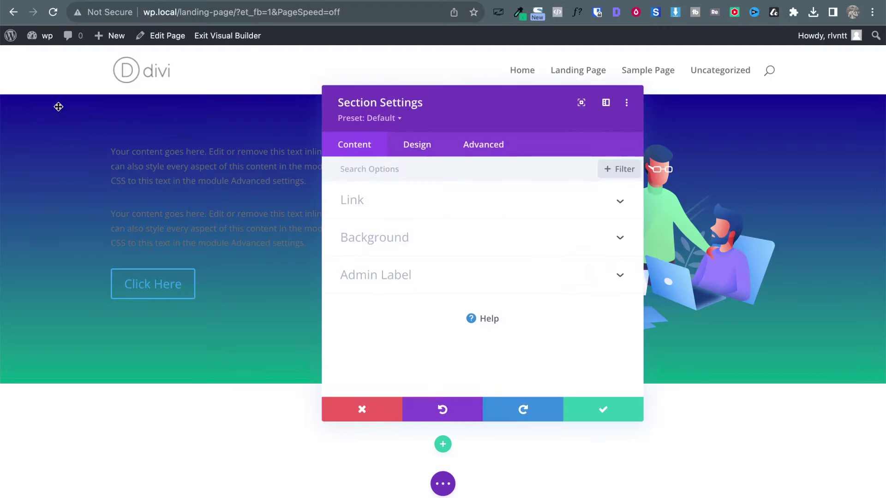
pyautogui.click(406, 238)
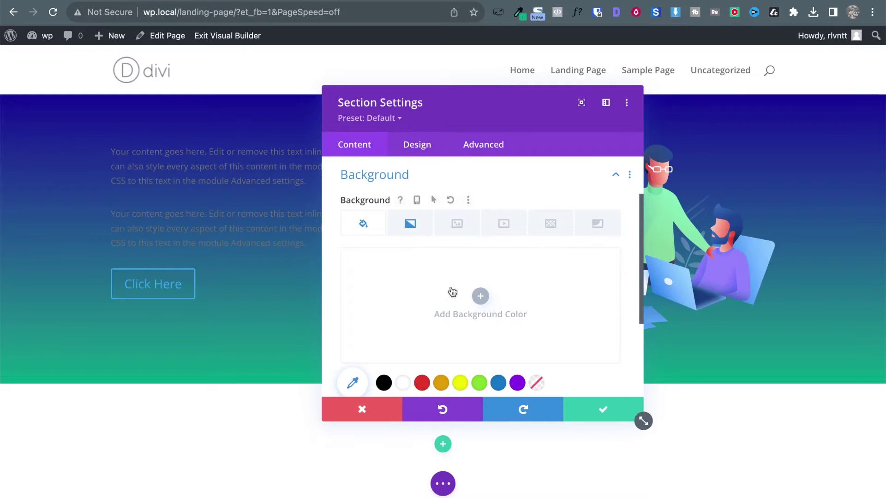
pyautogui.click(408, 231)
pyautogui.scroll(-2, 488, 299)
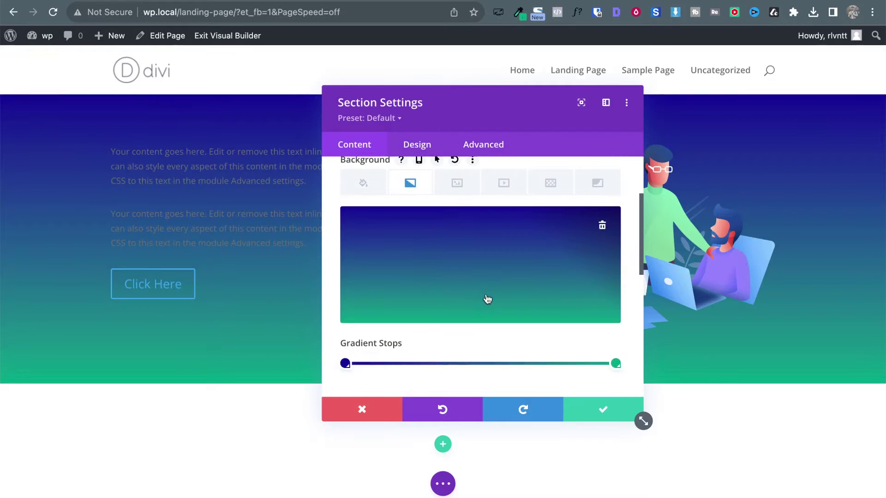
pyautogui.scroll(-6, 460, 320)
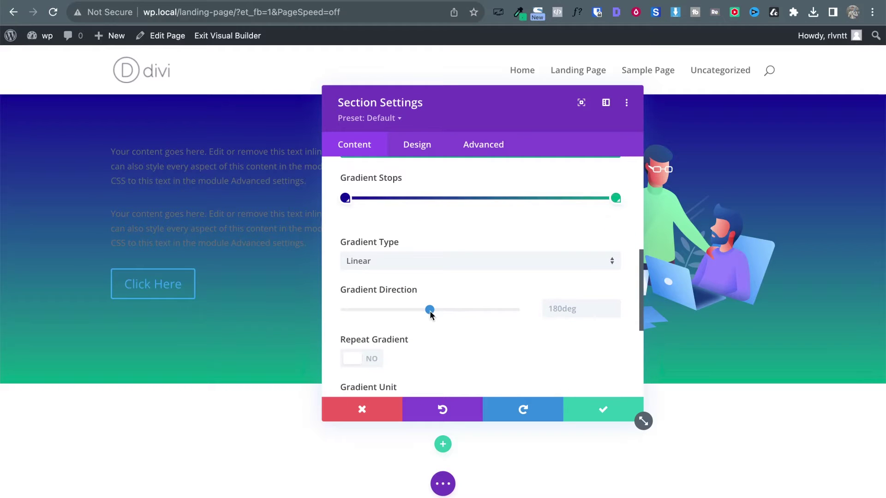
pyautogui.moveTo(430, 311); pyautogui.dragTo(413, 311)
pyautogui.moveTo(472, 95); pyautogui.dragTo(286, 165)
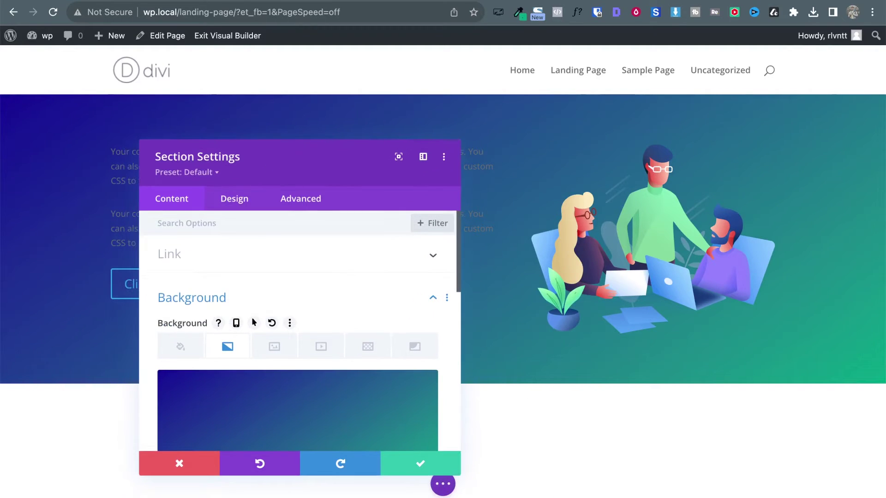
pyautogui.click(427, 466)
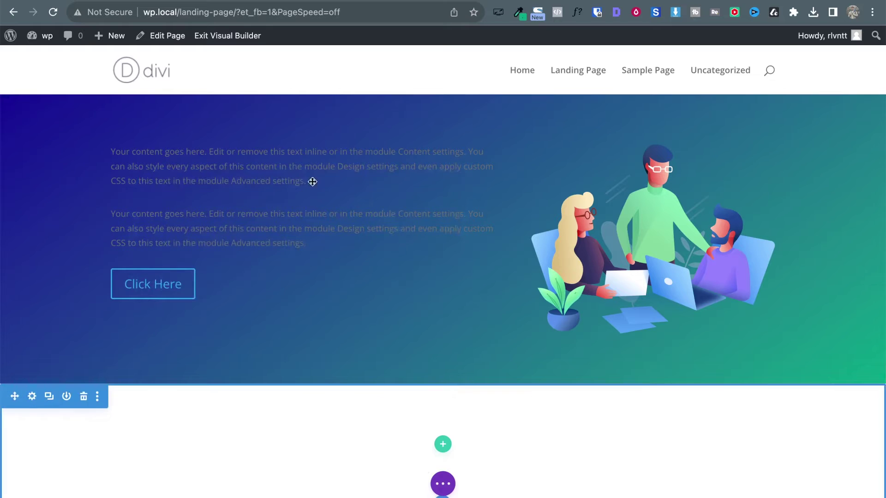
# Step: Compare the hero section's gradient and layout on the Divi page with the Dev Space reference page
pyautogui.hotkey('ctrl', 'Tab')
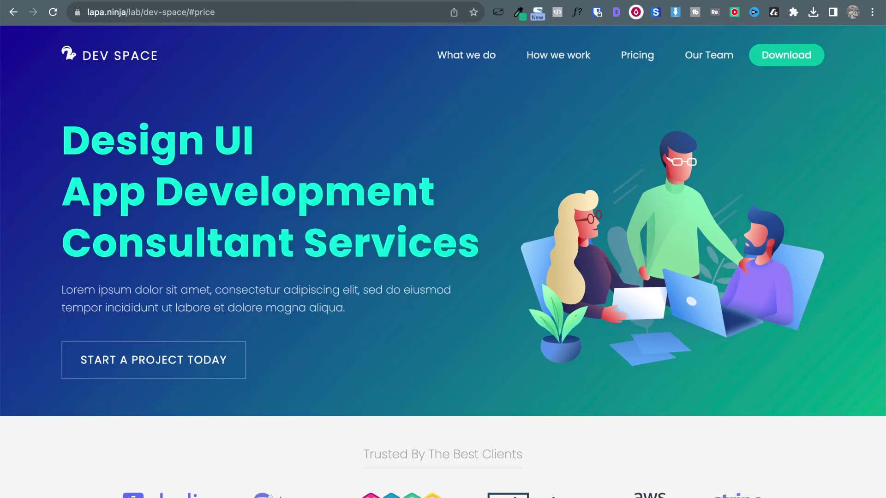
pyautogui.hotkey('ctrl', 'shift', 'Tab')
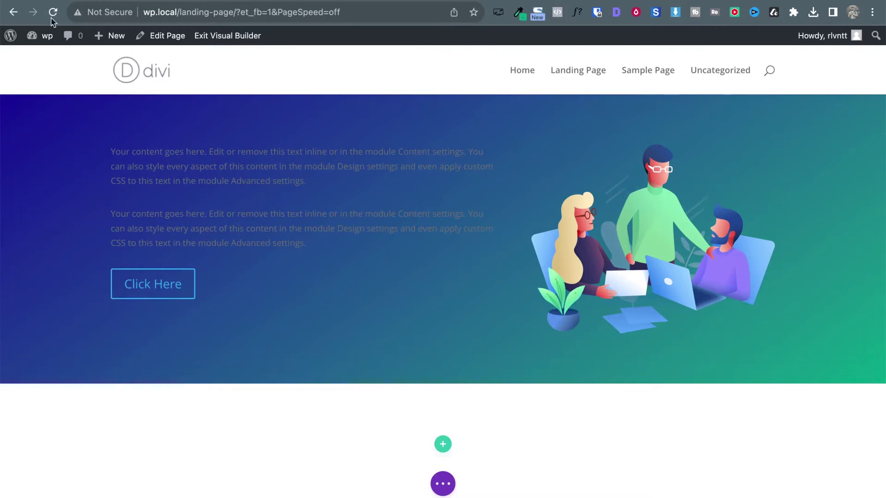
pyautogui.hotkey('ctrl', 'Tab')
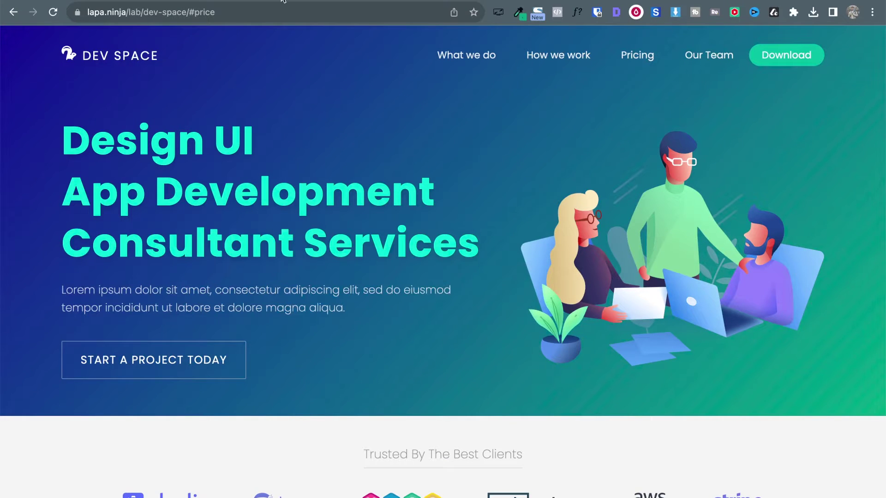
pyautogui.click(240, 1)
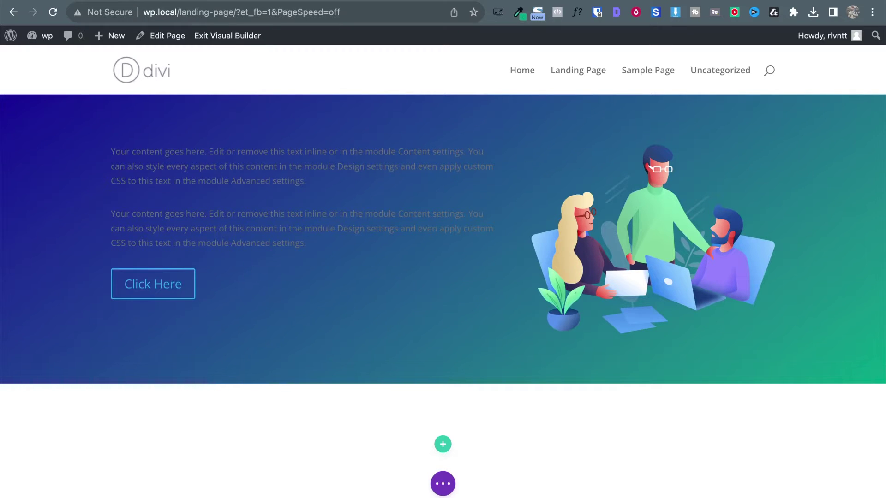
pyautogui.hotkey('ctrl', 'Tab')
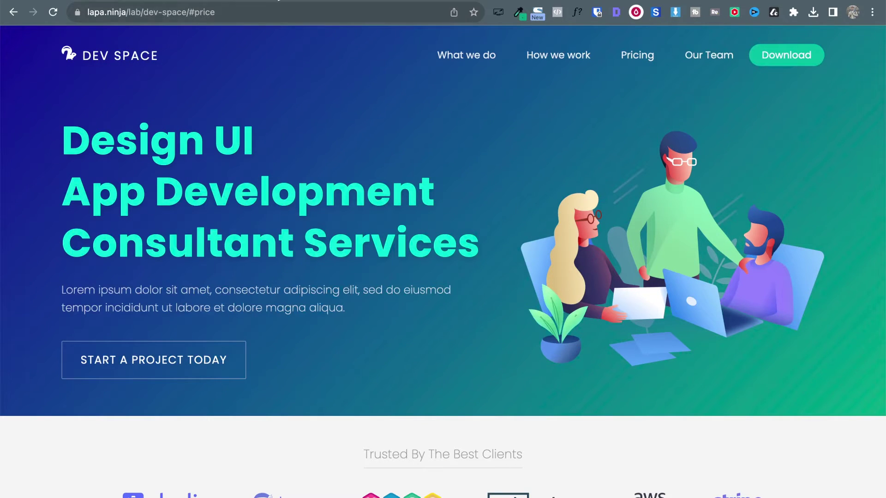
pyautogui.hotkey('ctrl', 'shift', 'Tab')
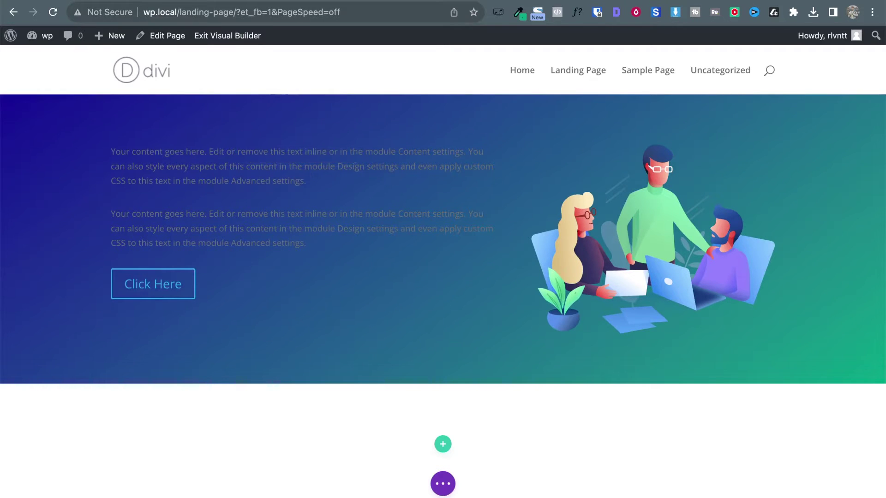
# Step: Copy the reference hero's heading "Design UI App Development Consultant Services" and replace the first text module's placeholder body with it
pyautogui.hotkey('ctrl', 'Tab')
pyautogui.moveTo(72, 140); pyautogui.dragTo(488, 253)
pyautogui.hotkey('ctrl', 'c')
pyautogui.hotkey('ctrl', 'shift', 'Tab')
pyautogui.click(283, 149)
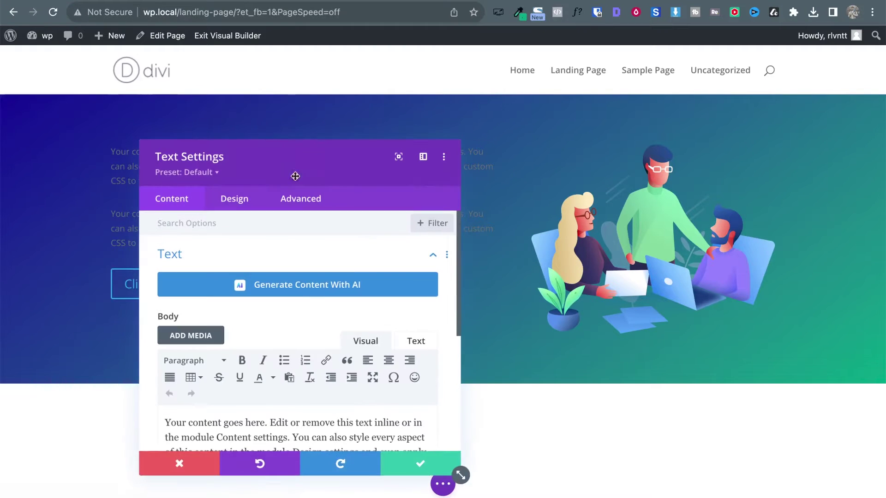
pyautogui.moveTo(321, 170); pyautogui.dragTo(459, 60)
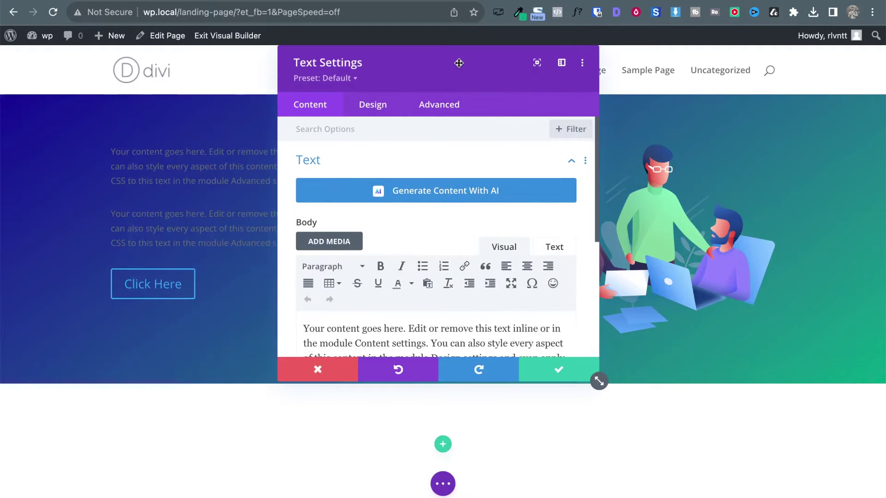
pyautogui.doubleClick(480, 344)
pyautogui.tripleClick(481, 343)
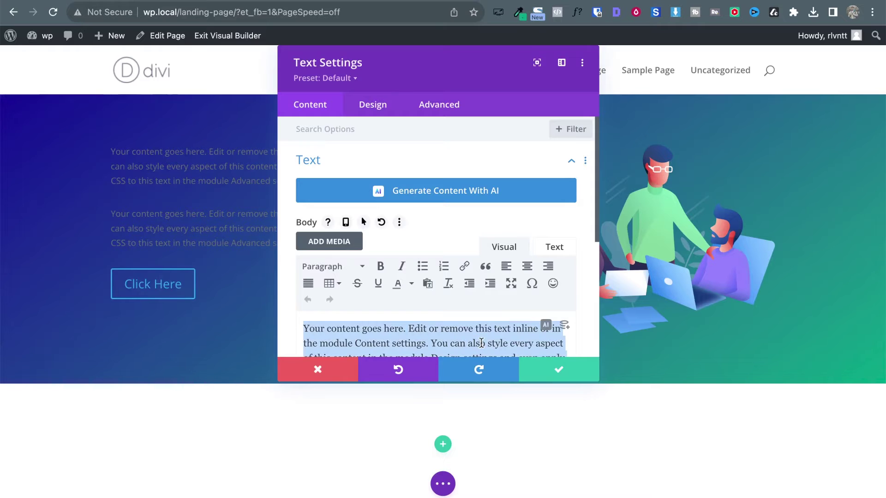
pyautogui.hotkey('ctrl', 'v')
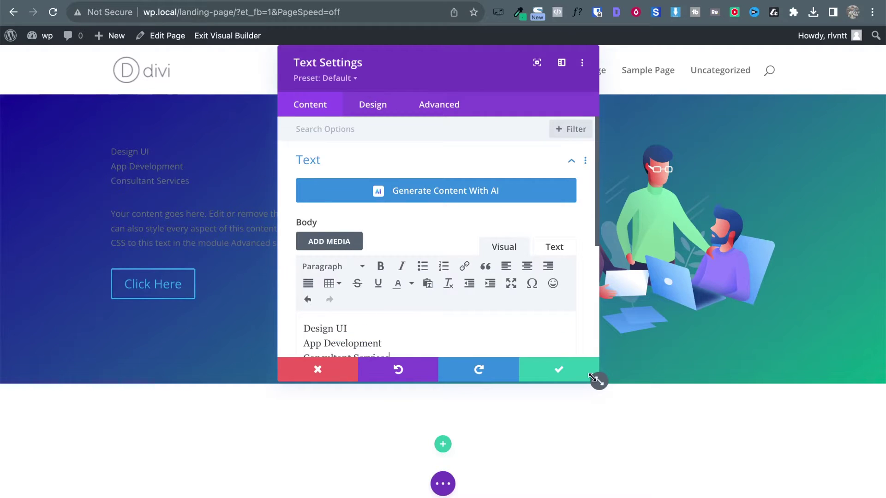
# Step: Format the three pasted heading lines as Heading 1 and save the text module
pyautogui.moveTo(598, 380); pyautogui.dragTo(732, 428)
pyautogui.moveTo(392, 343); pyautogui.dragTo(289, 303)
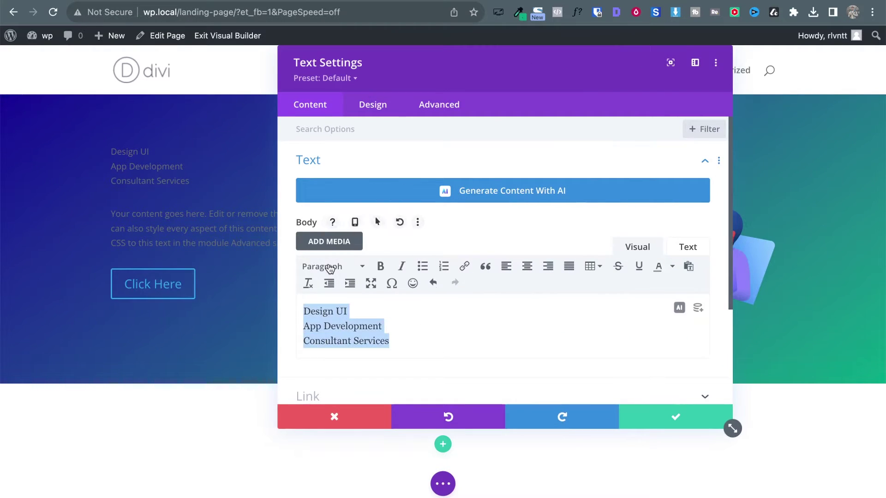
pyautogui.click(329, 268)
pyautogui.click(334, 312)
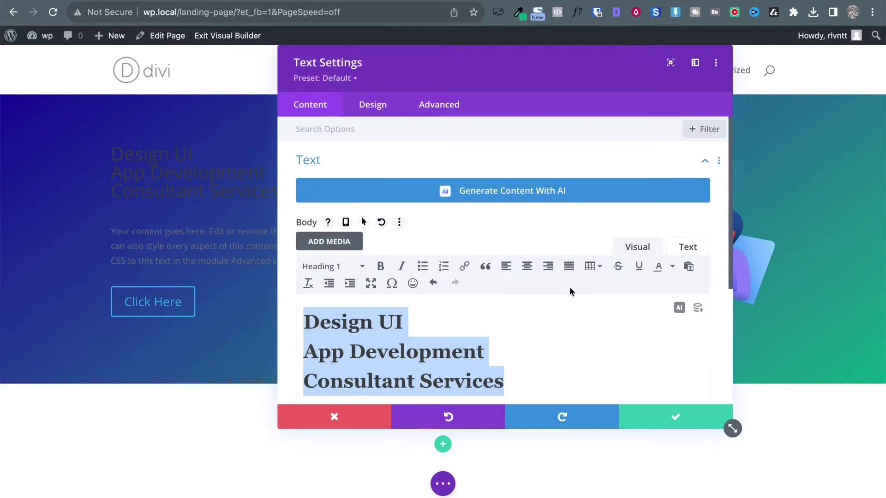
pyautogui.click(669, 418)
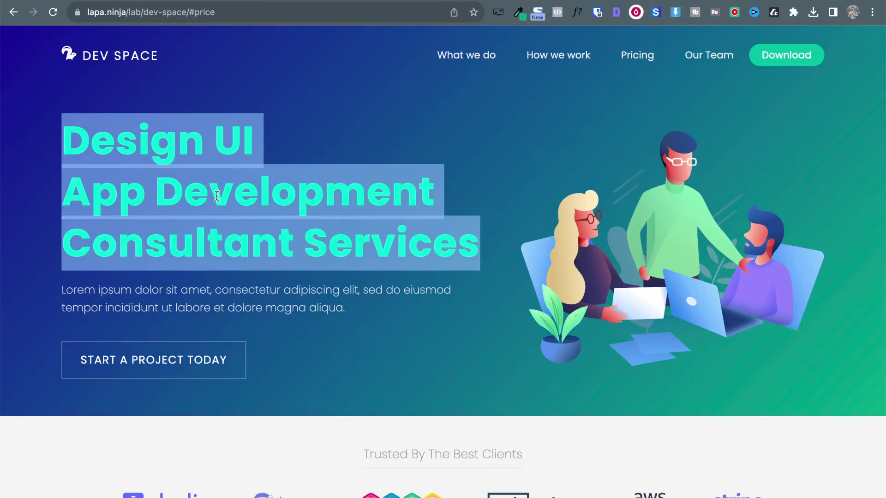
# Step: Inspect the reference hero heading's font family, weight, size, line height and color with WhatFont
pyautogui.click(215, 197)
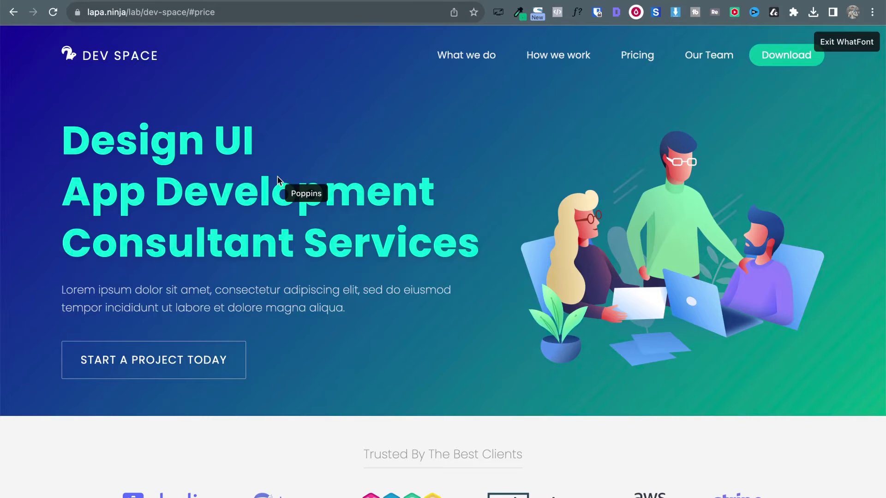
pyautogui.click(231, 159)
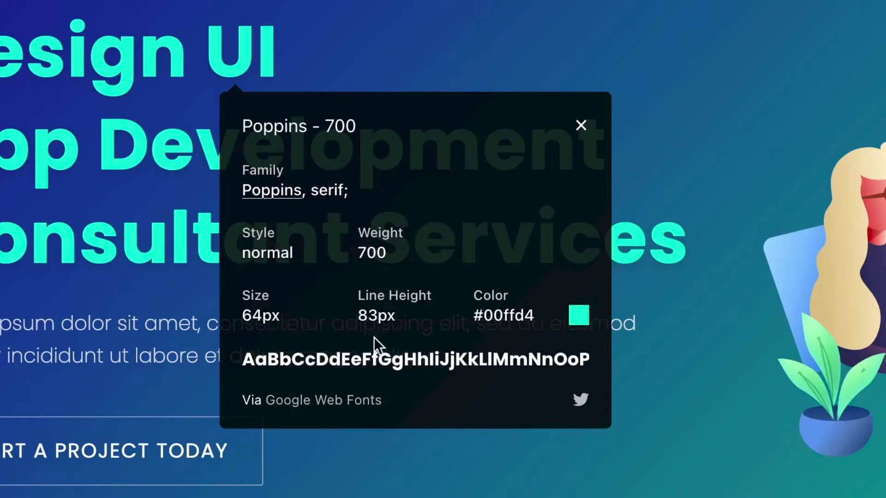
pyautogui.tripleClick(516, 313)
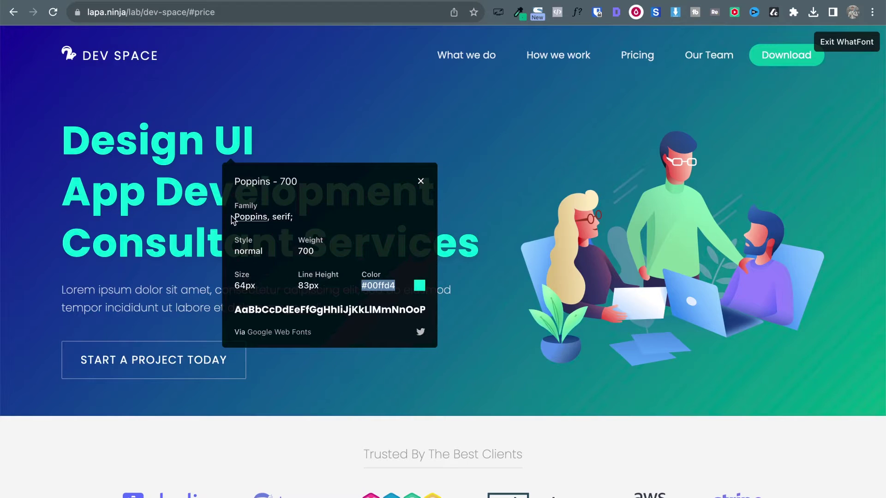
pyautogui.click(421, 183)
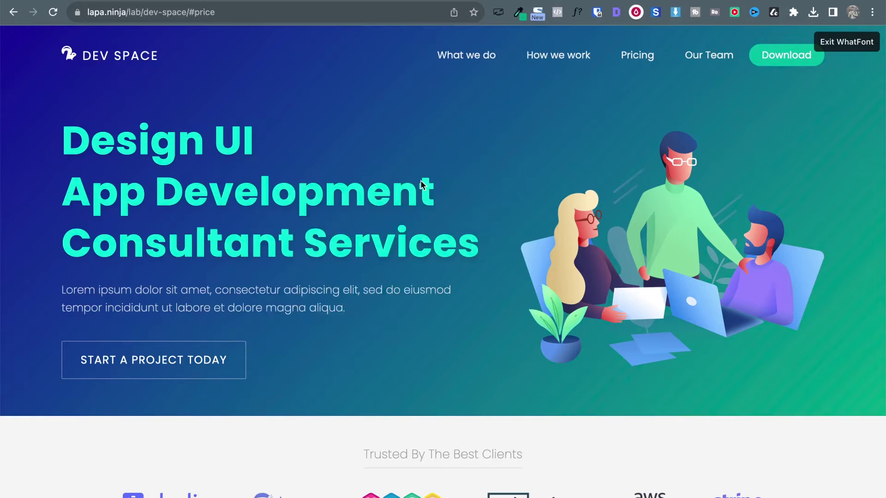
# Step: Check the fonts of the reference page's hero paragraph, navigation links and the sections below with WhatFont
pyautogui.click(258, 295)
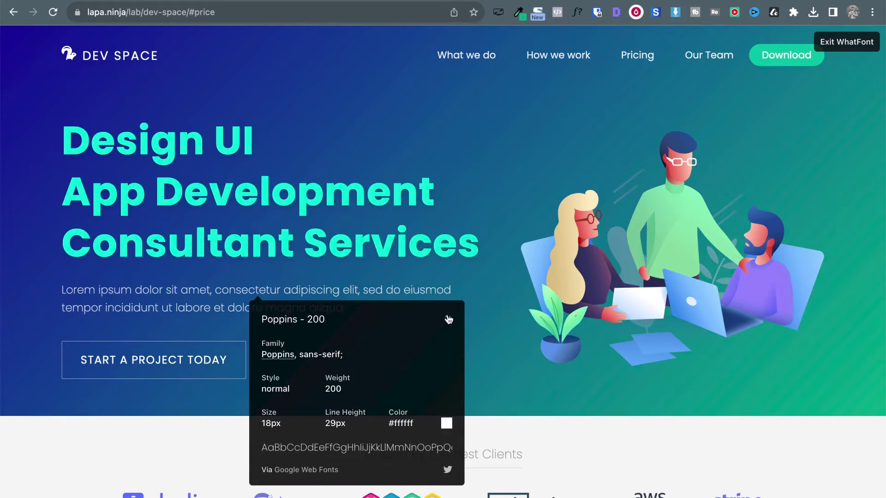
pyautogui.click(447, 317)
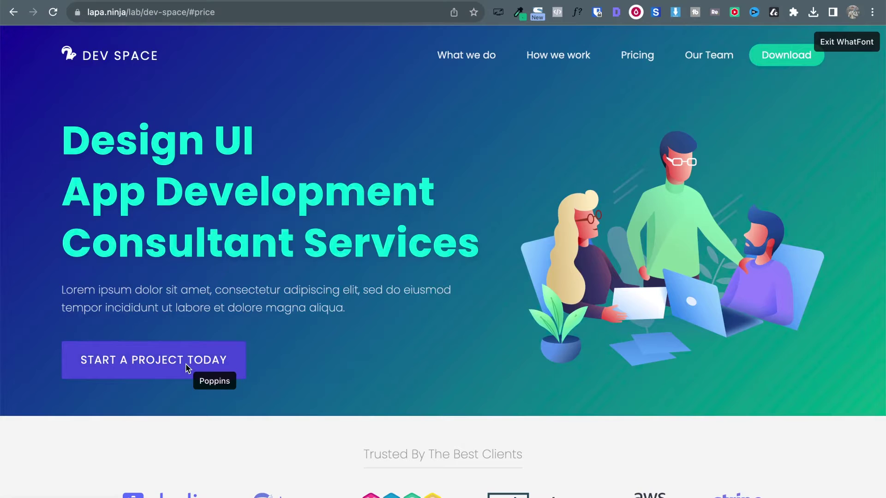
pyautogui.click(456, 56)
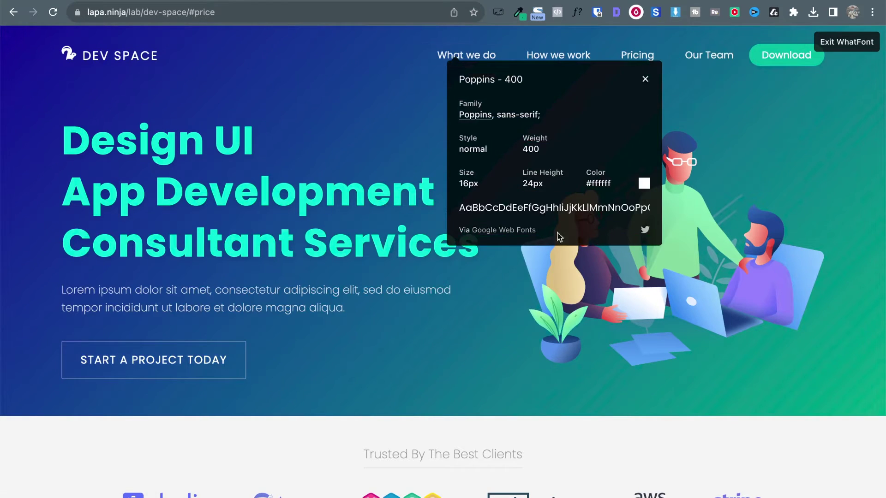
pyautogui.click(645, 81)
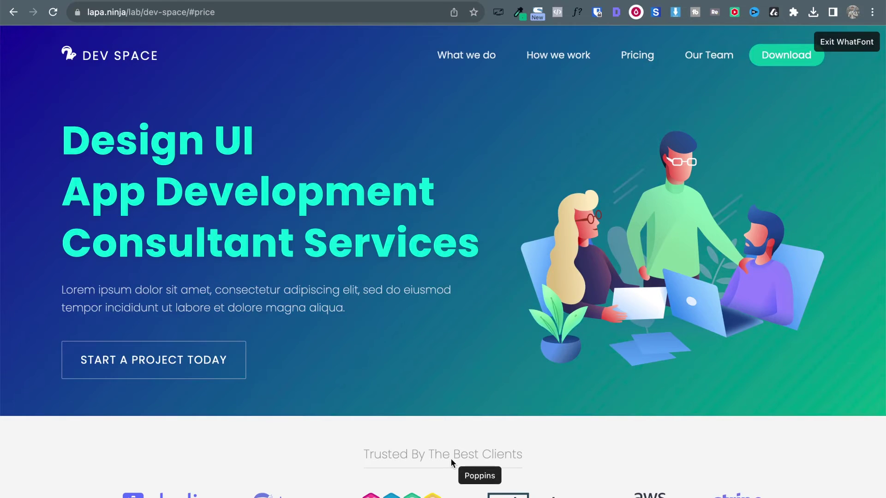
pyautogui.scroll(-4, 451, 459)
pyautogui.scroll(-3, 446, 393)
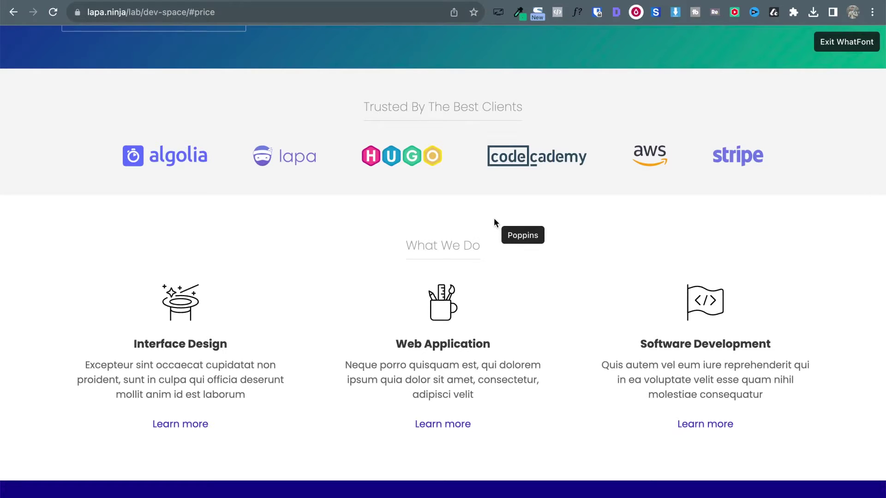
# Step: Return to the Divi landing page and exit the Visual Builder
pyautogui.click(283, 0)
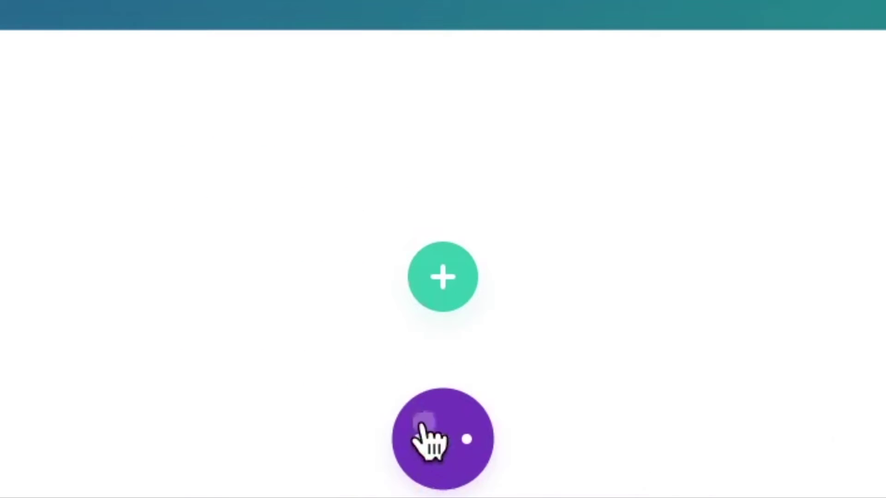
pyautogui.click(441, 484)
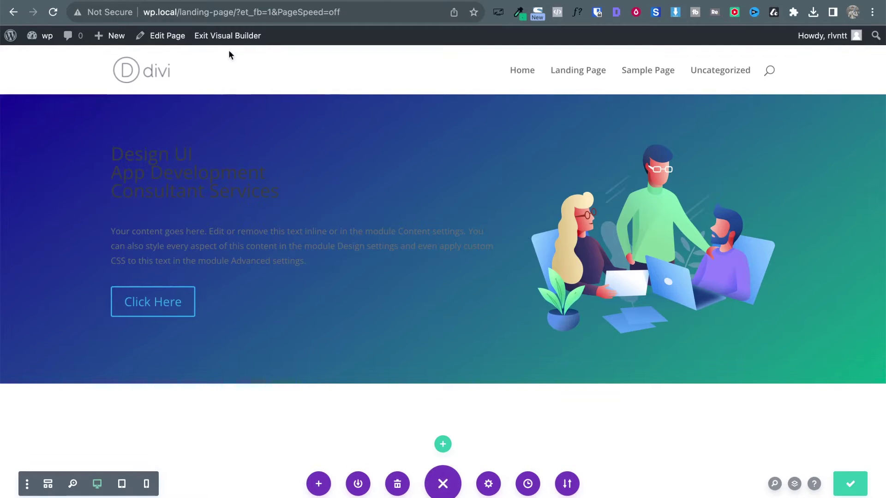
pyautogui.click(224, 34)
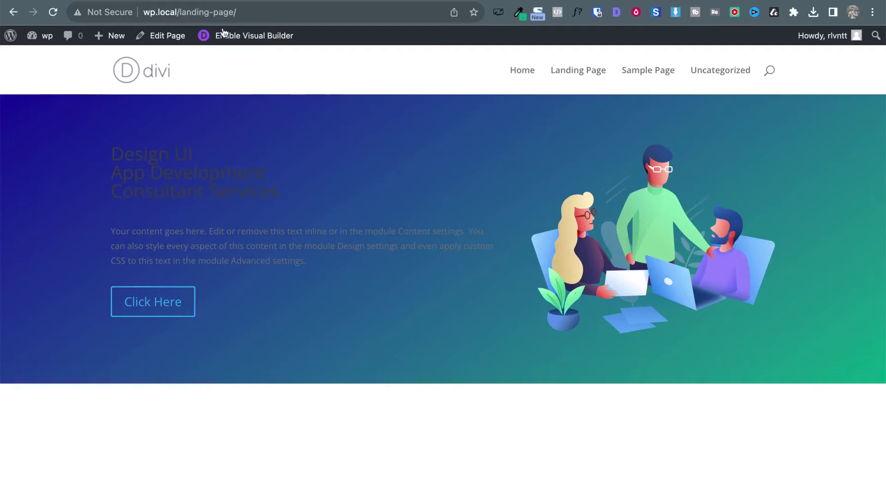
# Step: Open the Typography options within the Theme Customizer's General Settings
pyautogui.moveTo(42, 43)
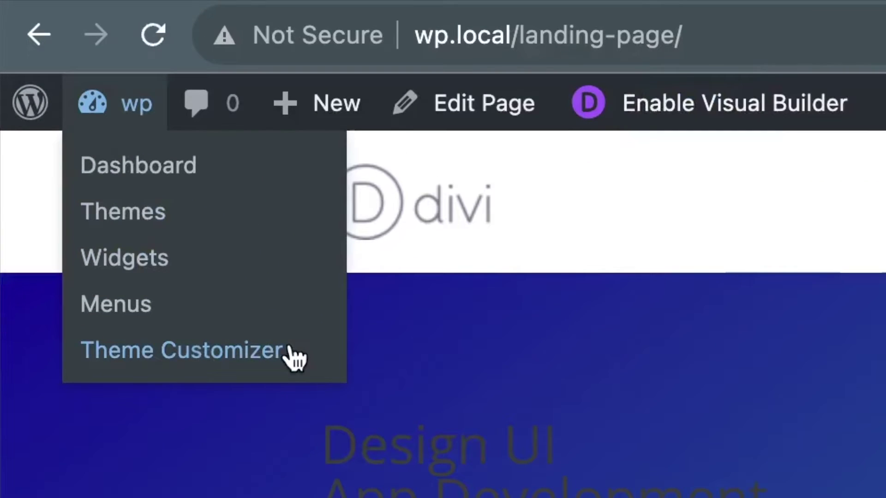
pyautogui.click(291, 355)
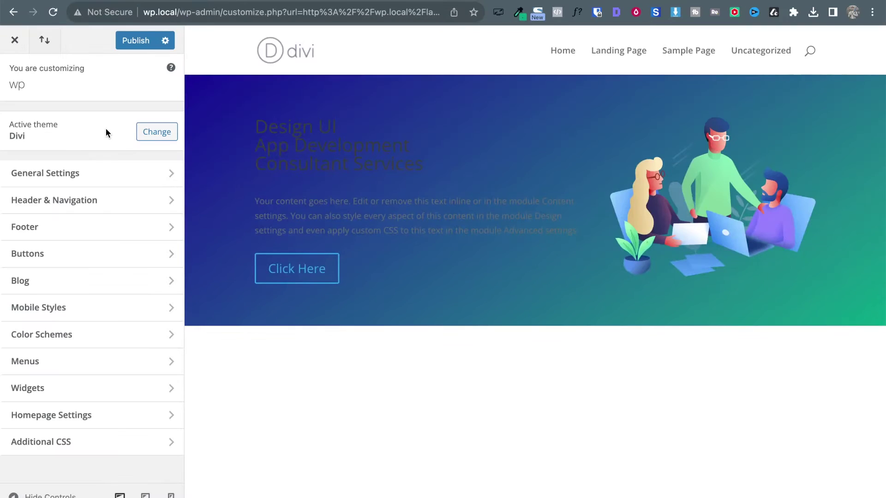
pyautogui.click(94, 170)
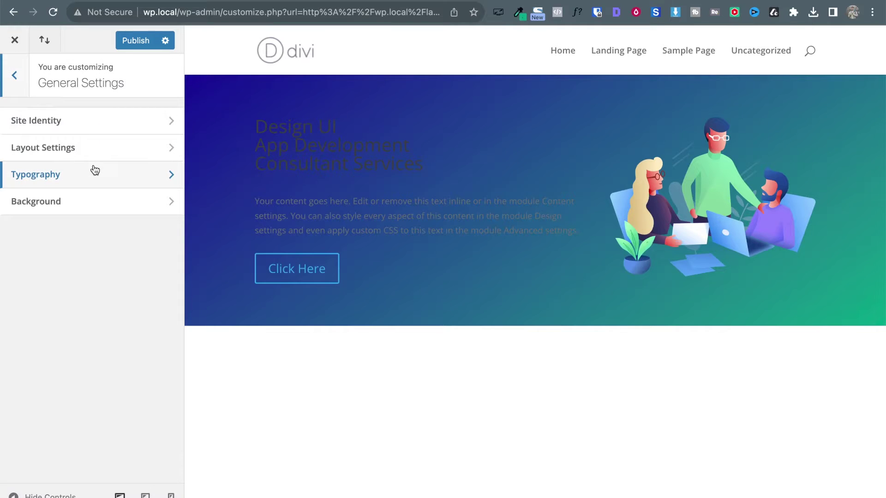
pyautogui.click(62, 179)
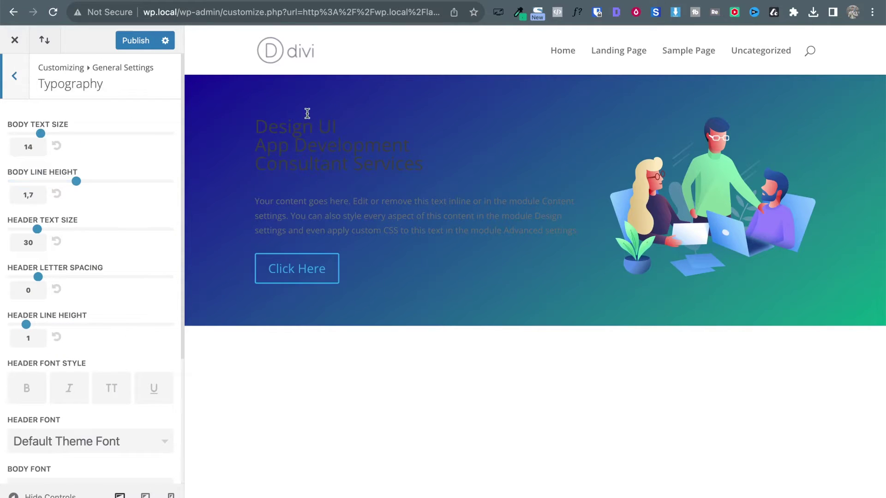
# Step: Set the site's header font to Poppins in the typography settings
pyautogui.scroll(-4, 111, 289)
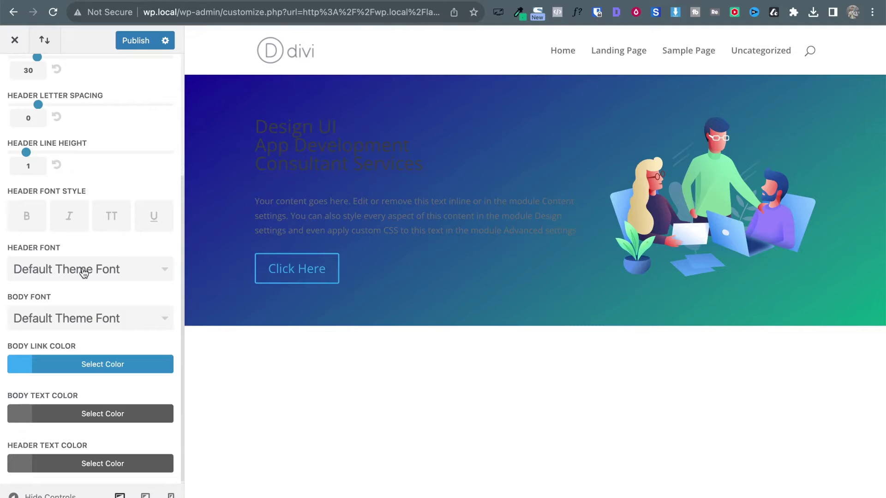
pyautogui.scroll(4, 87, 151)
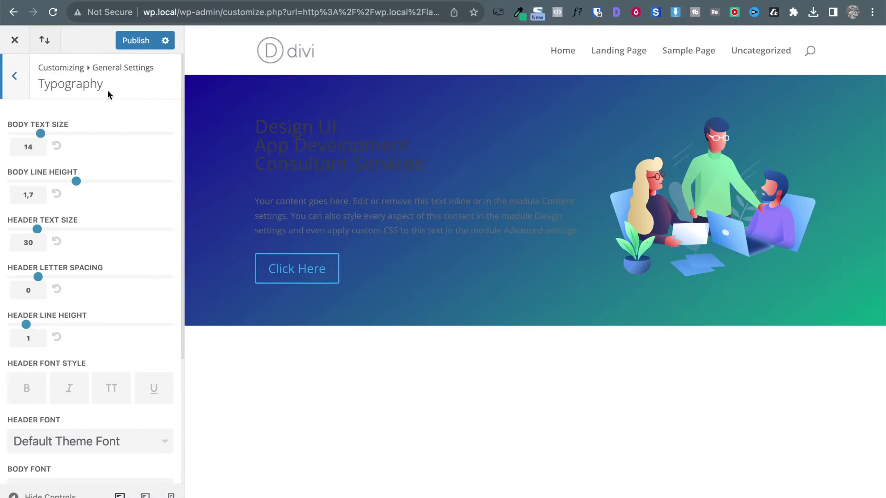
pyautogui.scroll(-4, 101, 288)
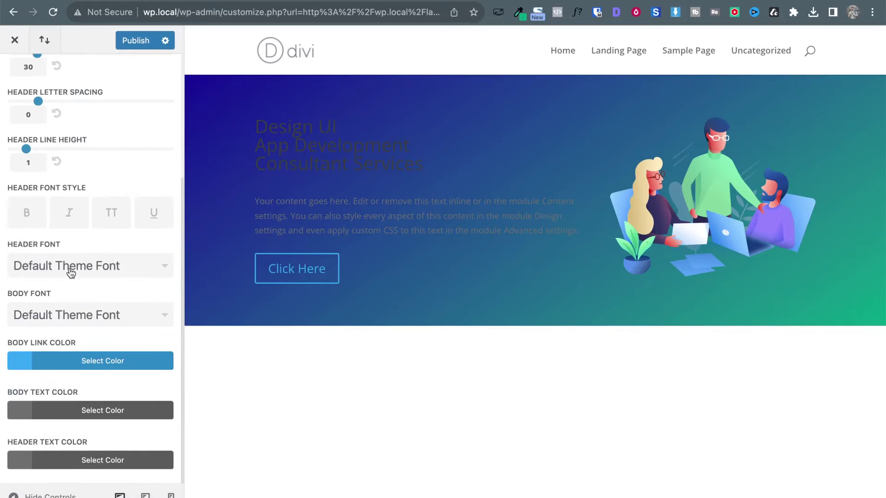
pyautogui.click(70, 273)
pyautogui.scroll(-10, 85, 353)
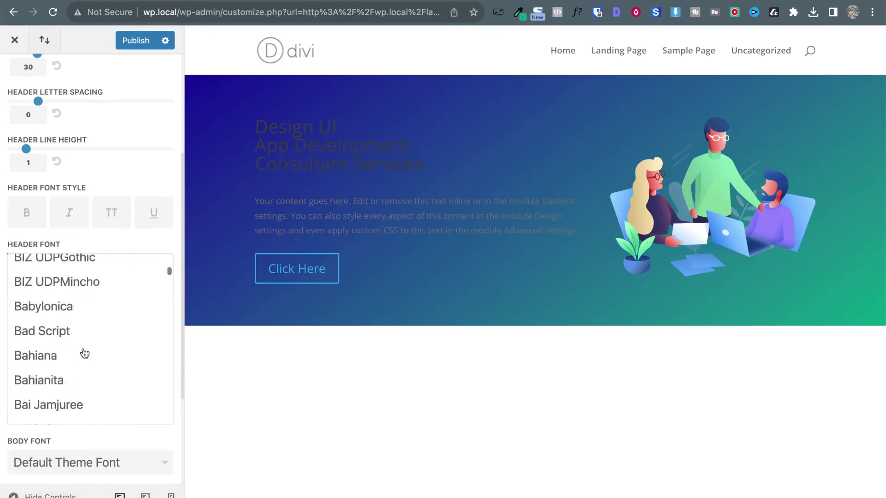
pyautogui.scroll(-10, 84, 353)
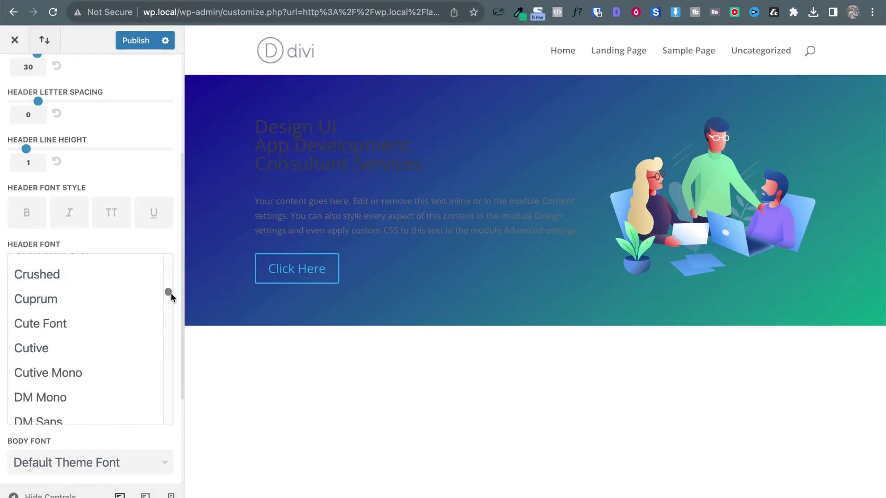
pyautogui.moveTo(171, 293); pyautogui.dragTo(162, 336)
pyautogui.scroll(-3, 92, 414)
pyautogui.scroll(-20, 94, 417)
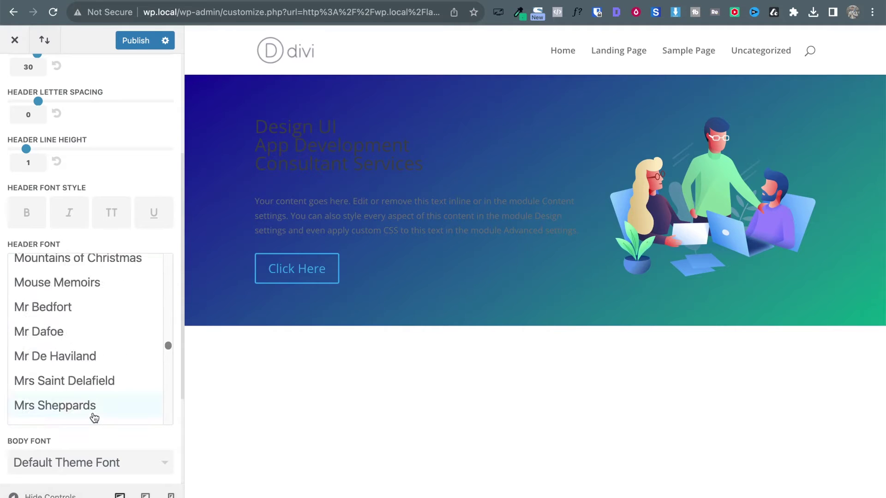
pyautogui.scroll(-20, 94, 418)
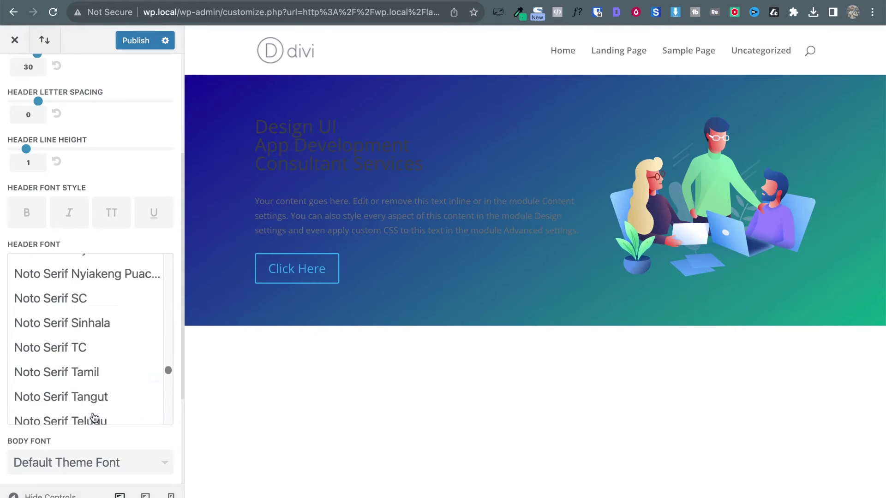
pyautogui.scroll(-15, 94, 417)
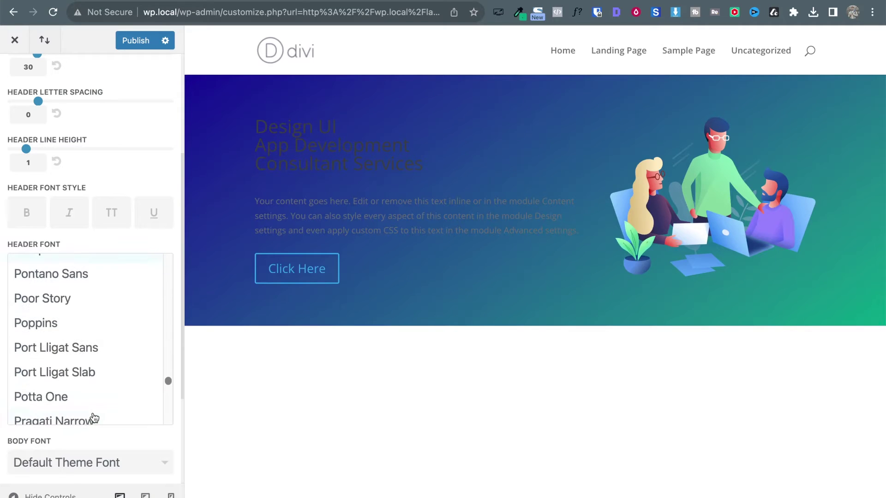
pyautogui.click(46, 325)
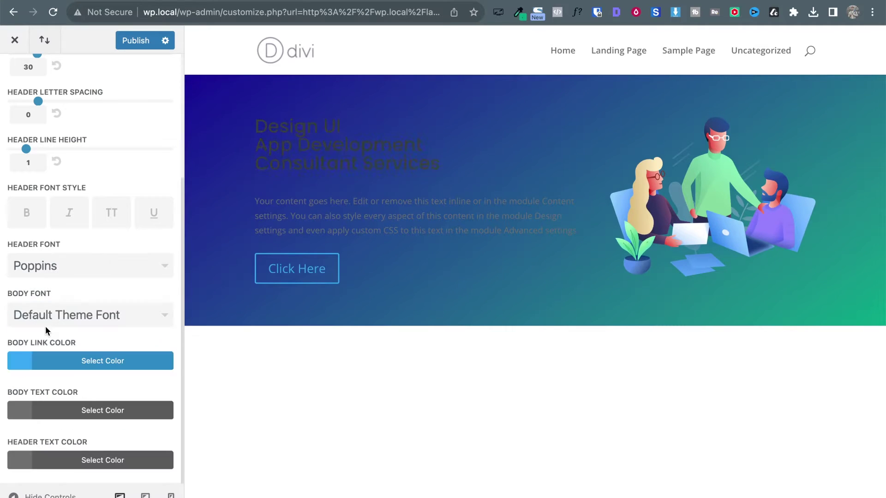
# Step: Set the site's body font to Poppins, publish the typography changes and close the Theme Customizer
pyautogui.click(110, 326)
pyautogui.scroll(-10, 104, 430)
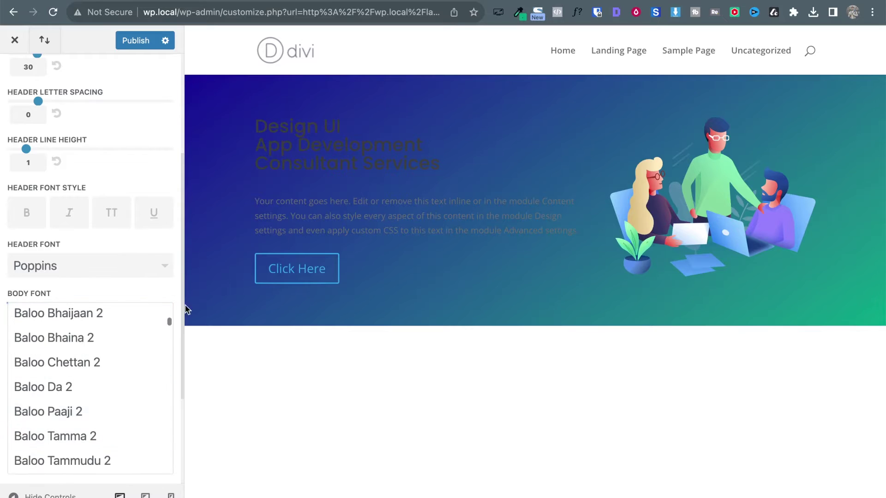
pyautogui.scroll(-3, 168, 328)
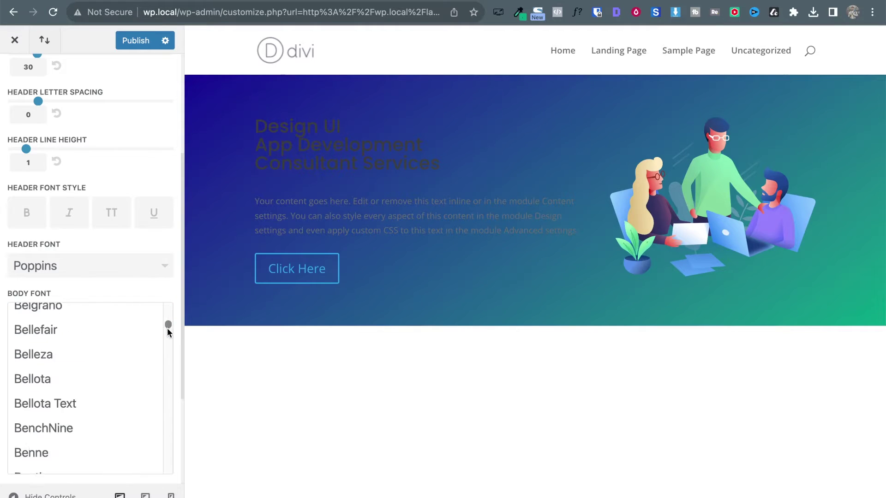
pyautogui.moveTo(168, 328); pyautogui.dragTo(158, 440)
pyautogui.scroll(10, 157, 436)
pyautogui.scroll(-5, 101, 393)
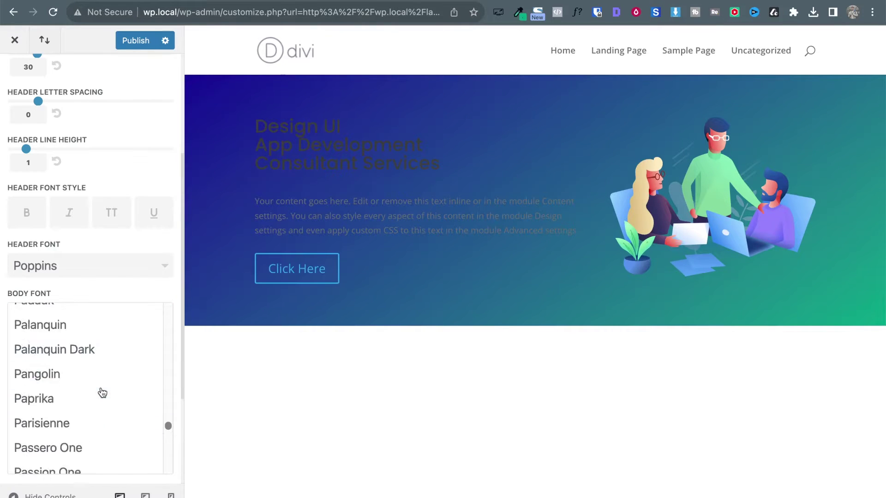
pyautogui.scroll(-10, 102, 393)
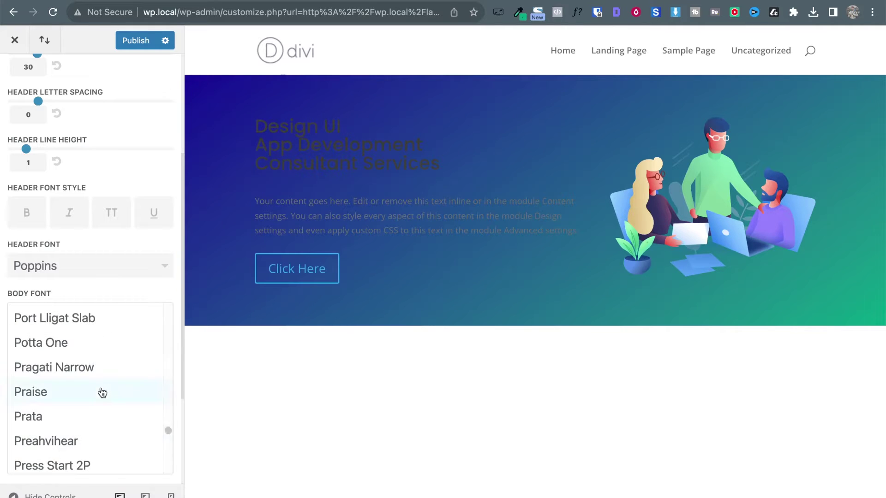
pyautogui.scroll(3, 102, 392)
pyautogui.click(74, 368)
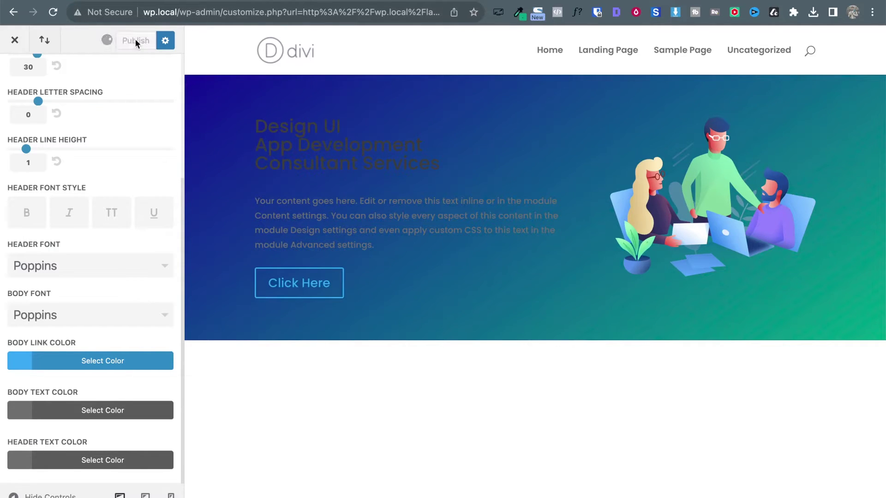
pyautogui.click(15, 40)
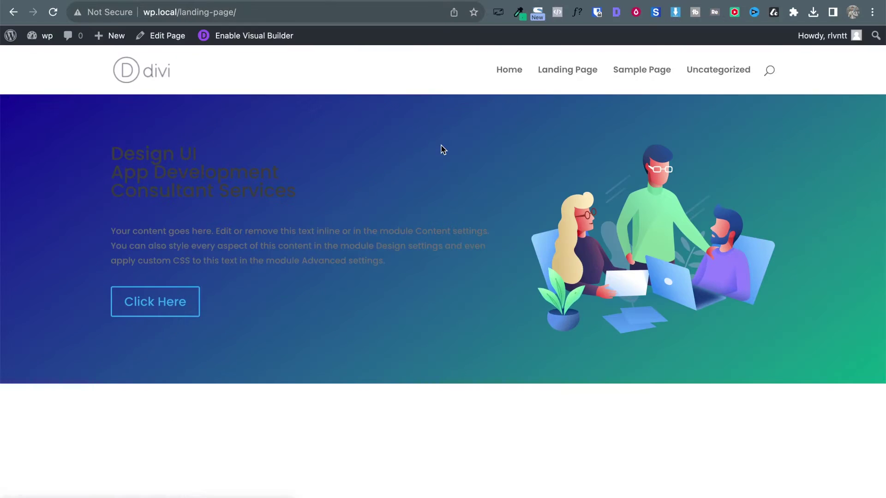
# Step: Check the landing page's font with WhatFont and enable the Visual Builder
pyautogui.click(578, 15)
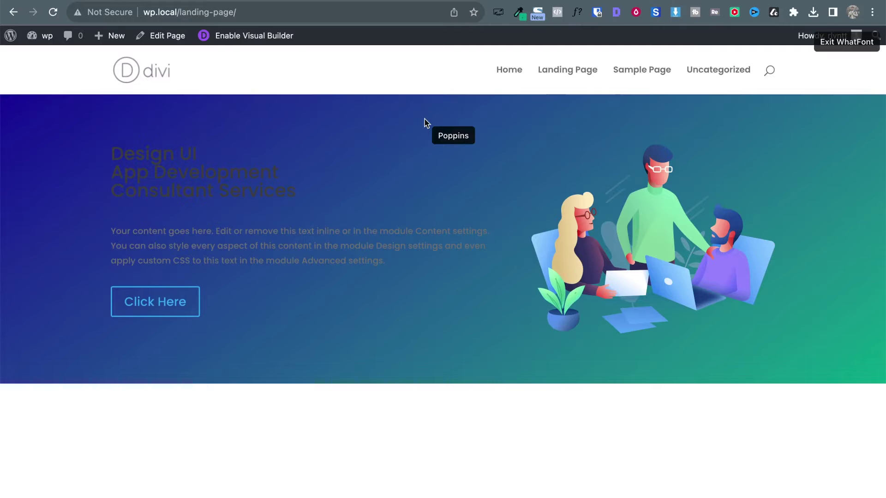
pyautogui.click(578, 15)
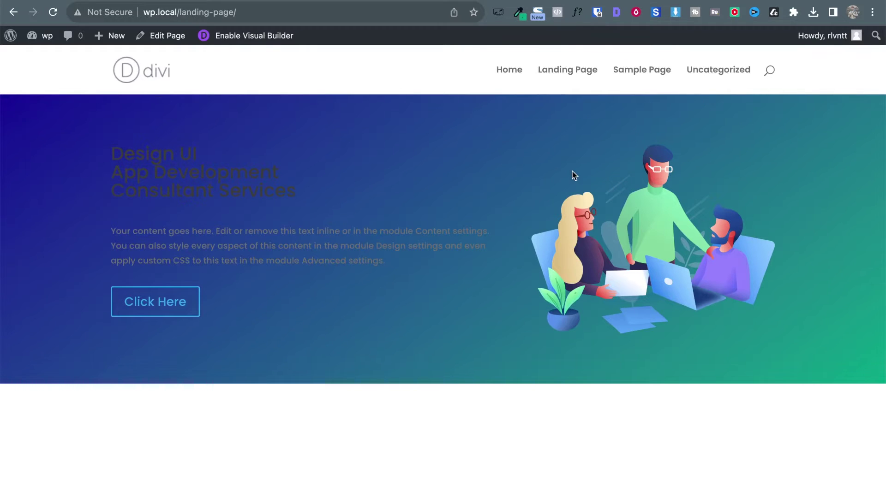
pyautogui.click(270, 39)
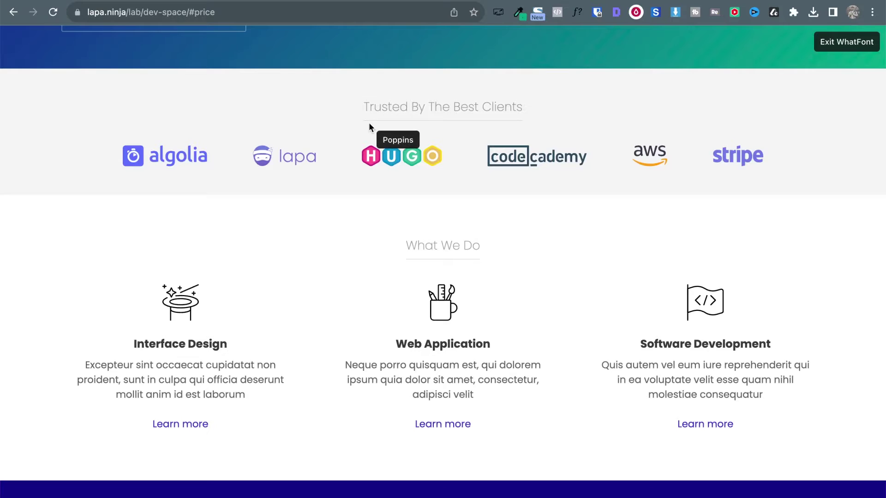
# Step: Inspect the reference page's hero heading with WhatFont and copy its colour code #00ffd4
pyautogui.scroll(10, 369, 125)
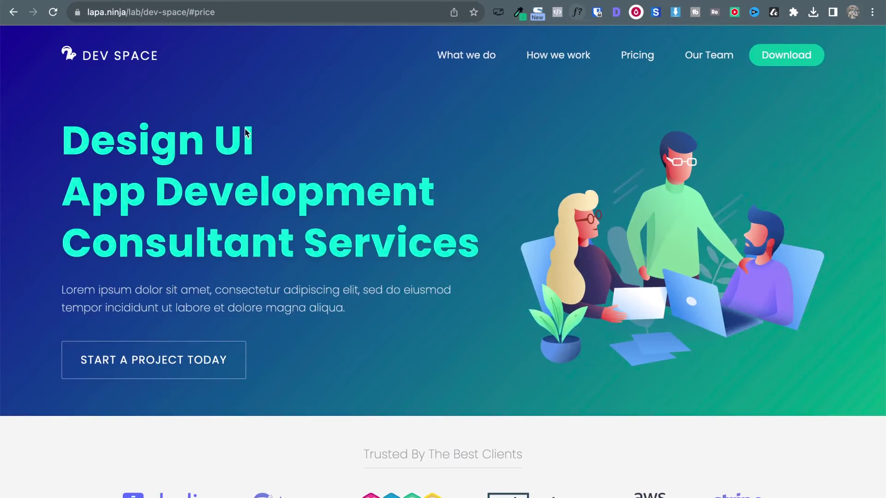
pyautogui.click(577, 12)
pyautogui.click(250, 198)
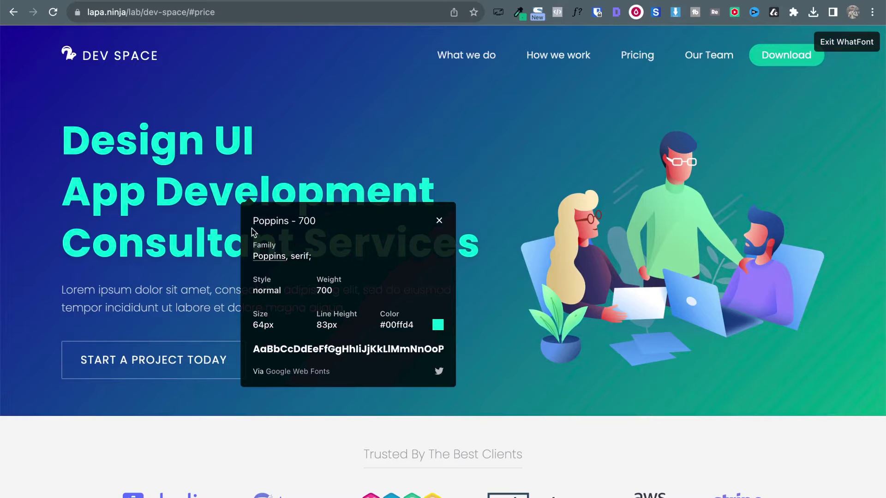
pyautogui.doubleClick(396, 328)
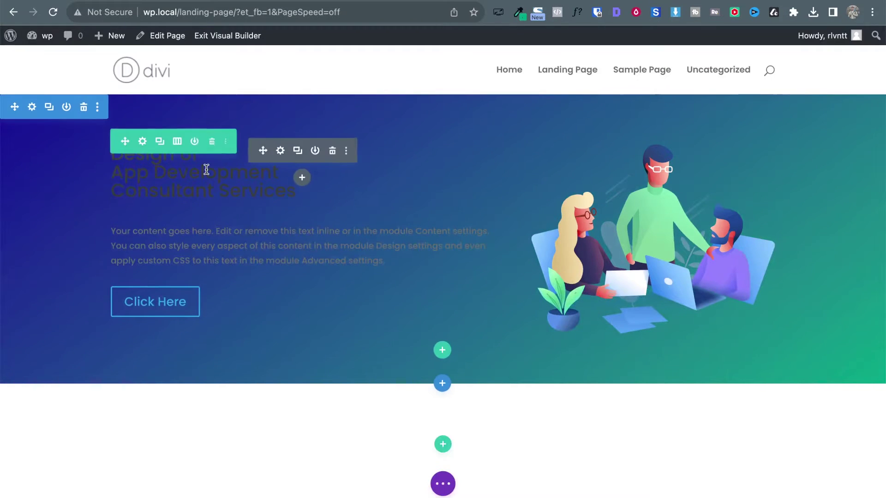
# Step: Set the hero heading's H1 font weight to Ultra Bold and its text size to 64px in the text module's design settings
pyautogui.click(281, 151)
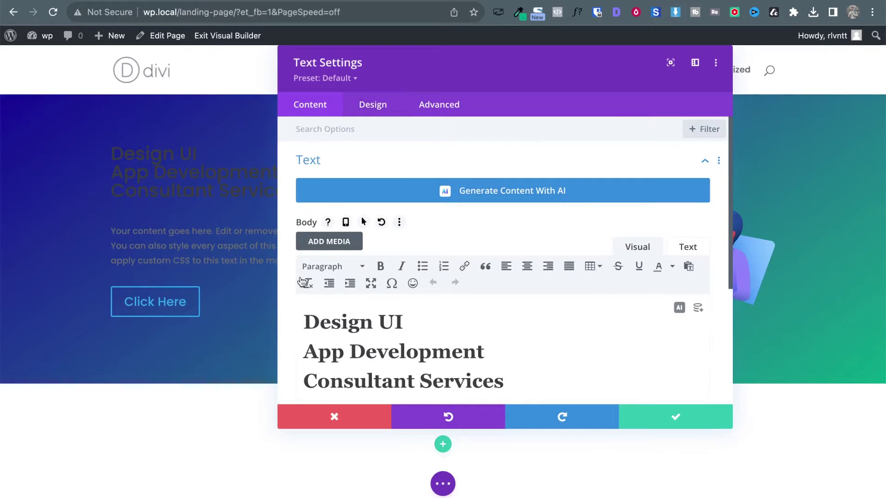
pyautogui.click(346, 352)
pyautogui.moveTo(508, 386); pyautogui.dragTo(293, 319)
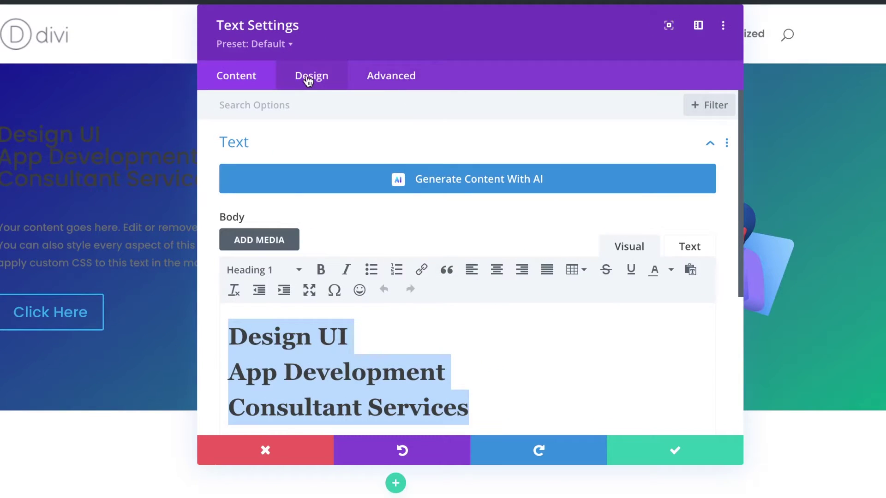
pyautogui.click(310, 80)
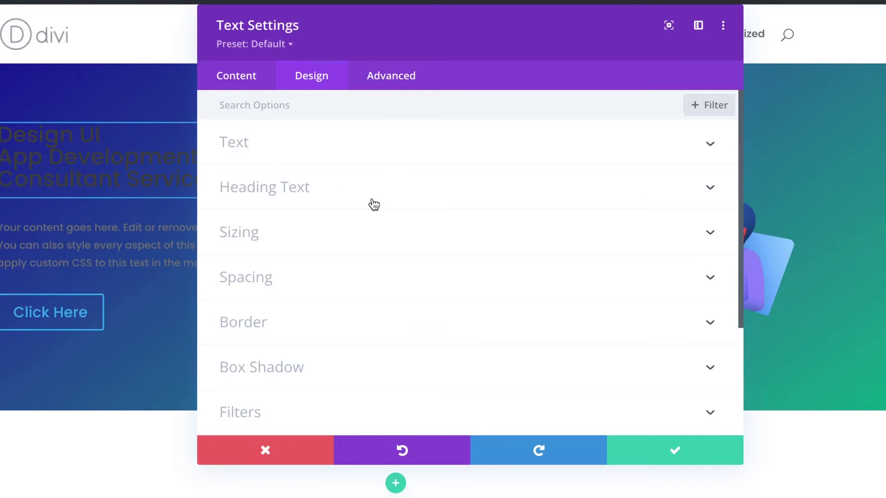
pyautogui.moveTo(310, 39); pyautogui.dragTo(476, 29)
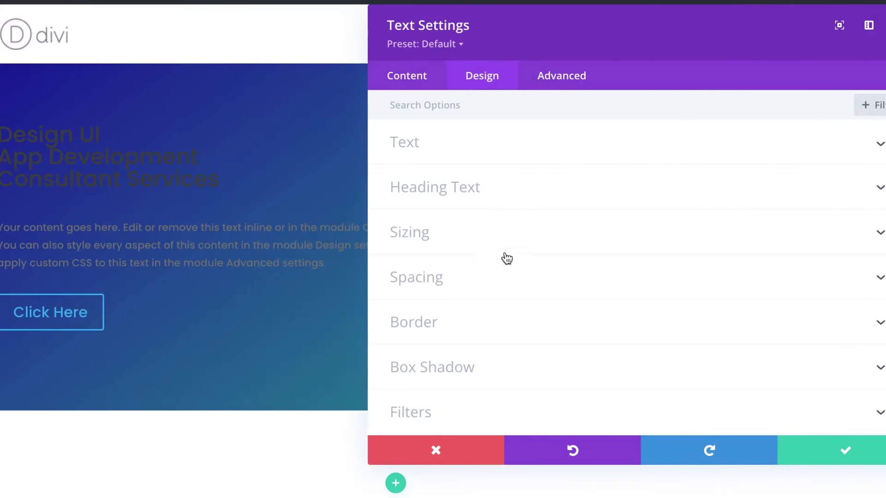
pyautogui.click(461, 188)
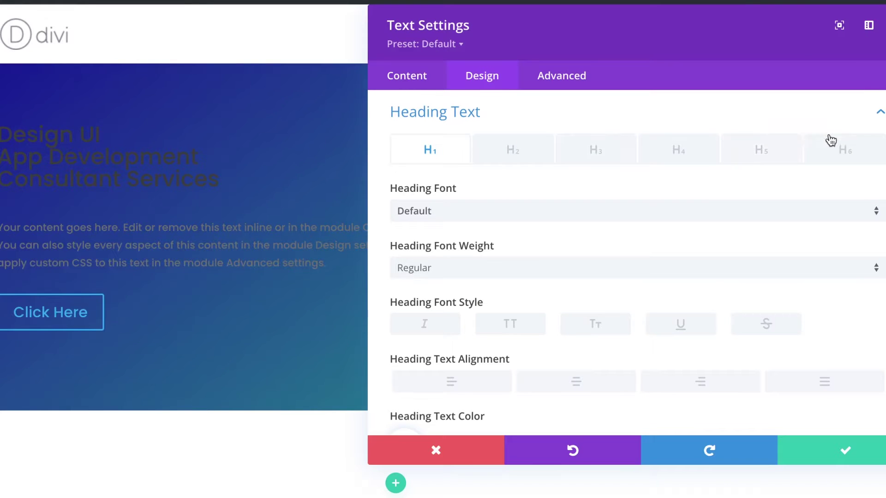
pyautogui.scroll(-1, 498, 320)
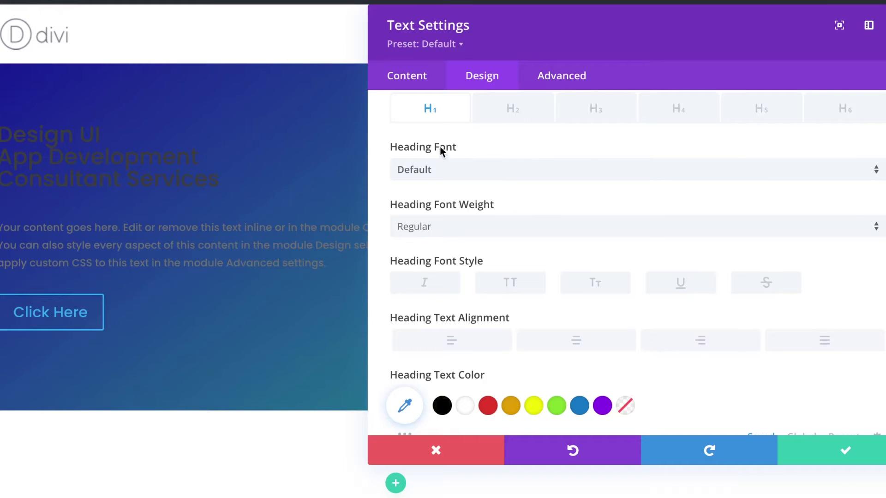
pyautogui.scroll(-2, 563, 223)
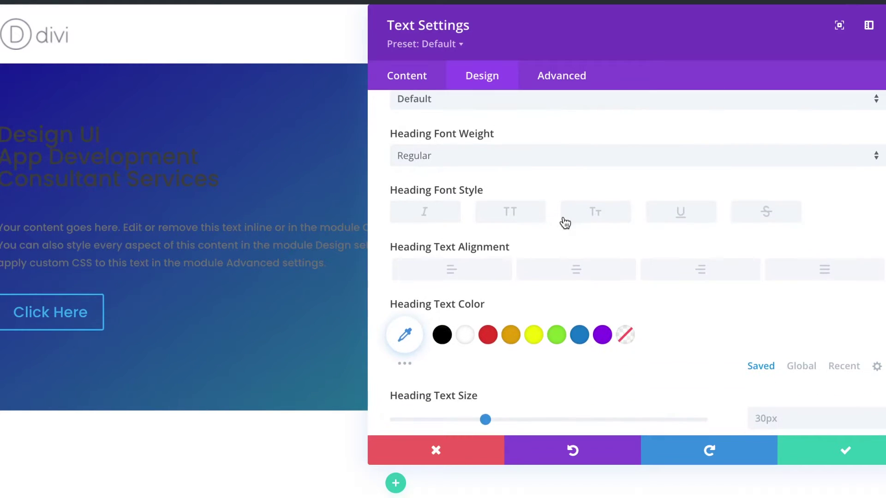
pyautogui.click(445, 162)
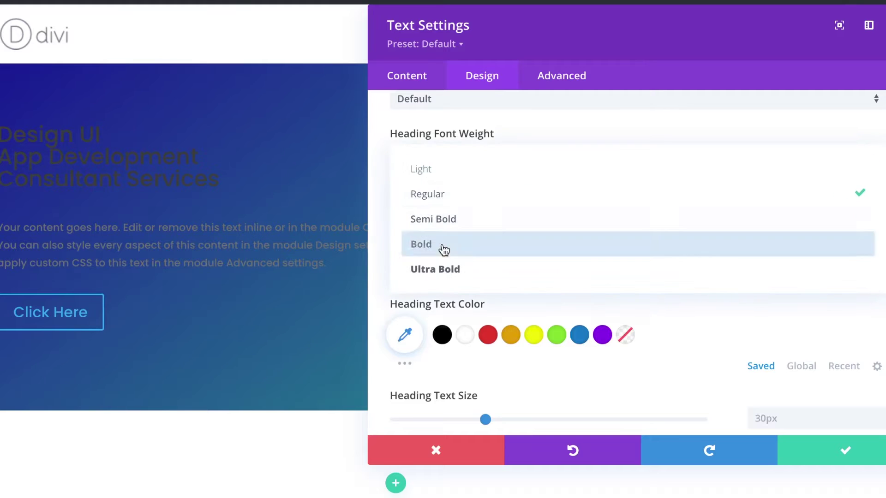
pyautogui.click(442, 271)
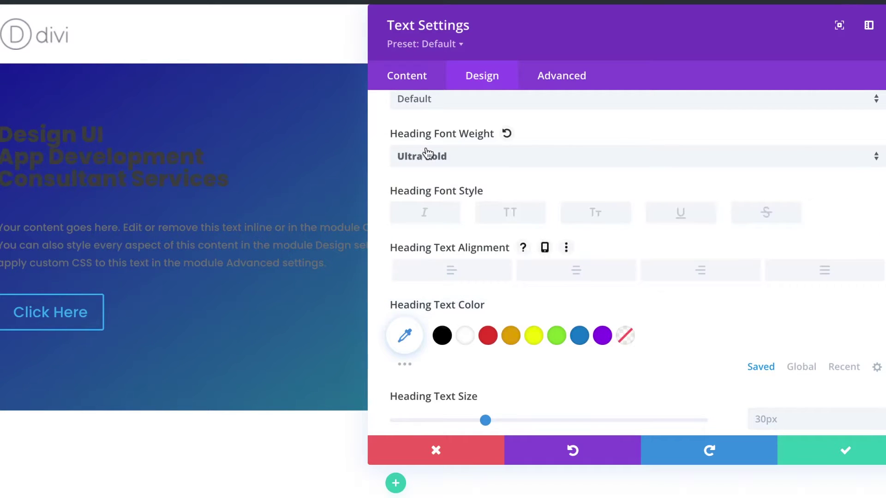
pyautogui.scroll(-3, 554, 201)
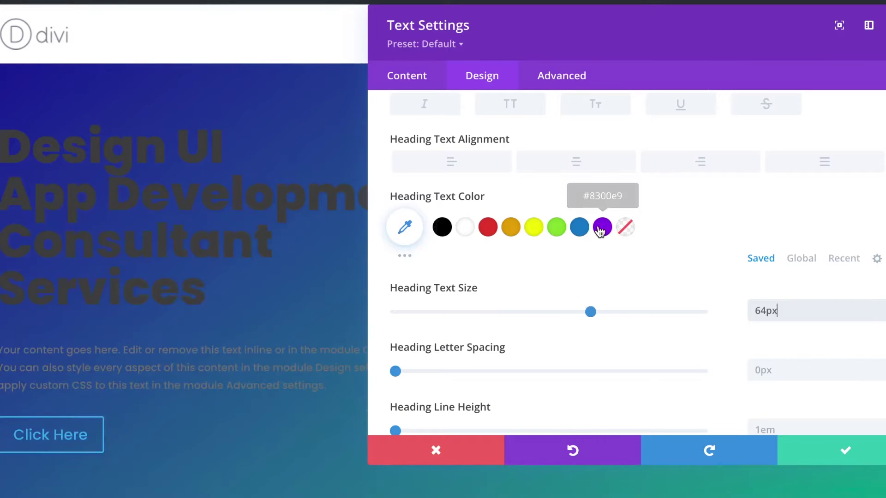
# Step: Add #00ffd4 as a global colour, apply it to the hero heading text and save the module settings
pyautogui.click(799, 261)
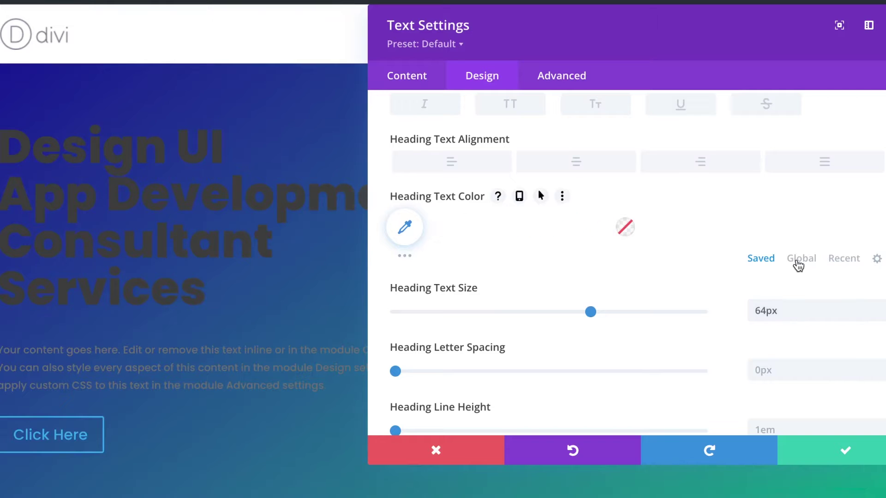
pyautogui.click(487, 227)
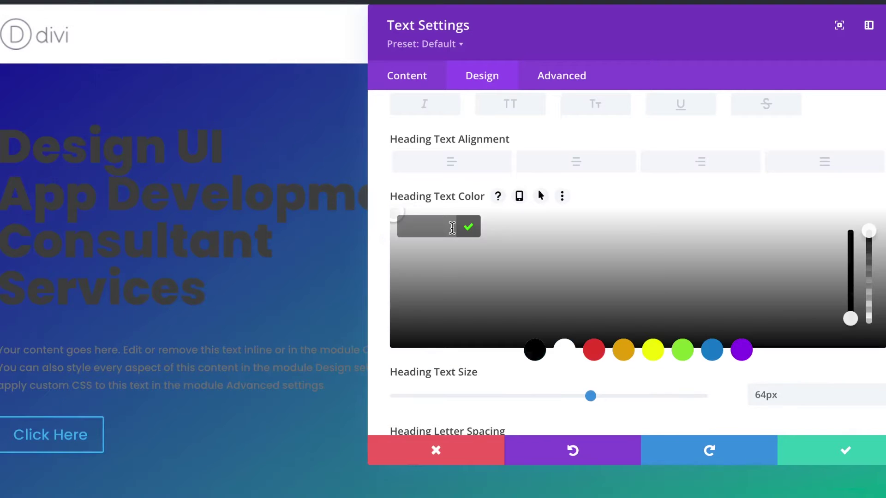
pyautogui.write('#00ffd4')
pyautogui.click(469, 227)
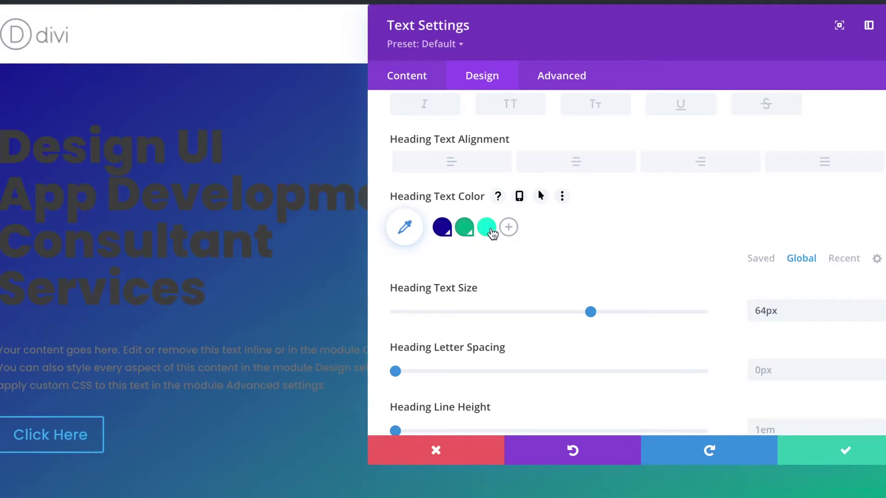
pyautogui.click(488, 229)
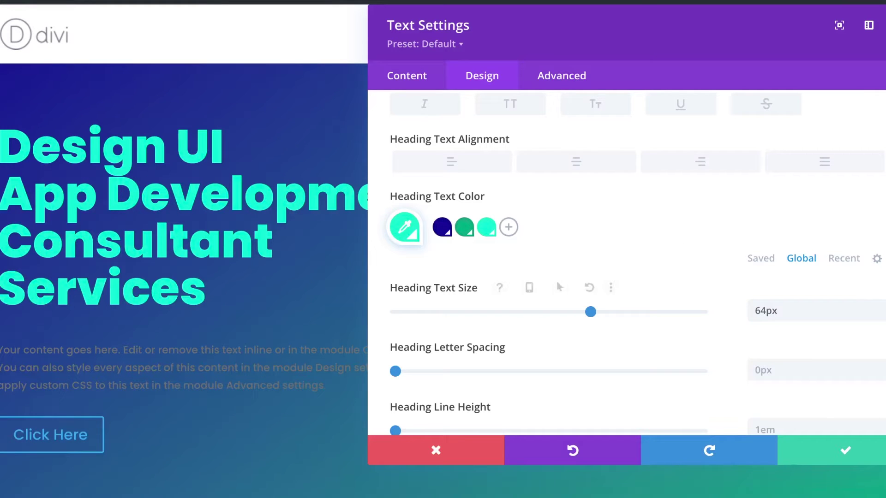
pyautogui.click(872, 457)
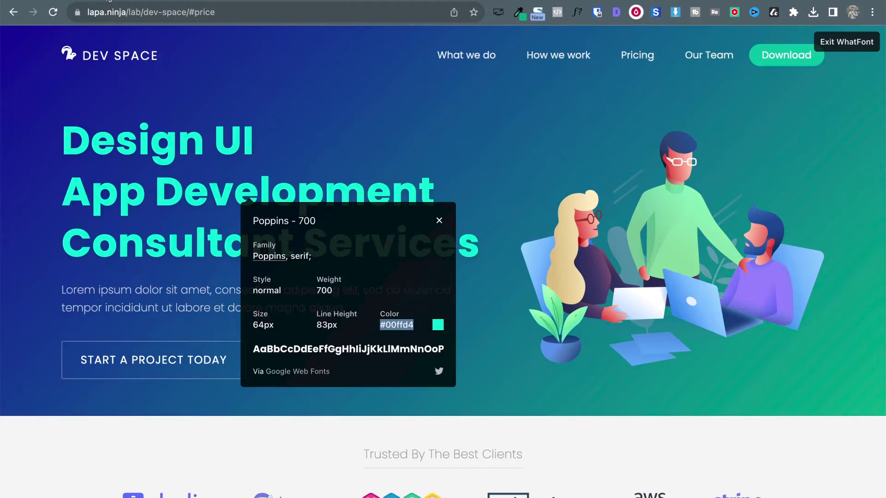
# Step: Compare the hero heading's layout and width on the reference page with the Divi landing page
pyautogui.click(438, 223)
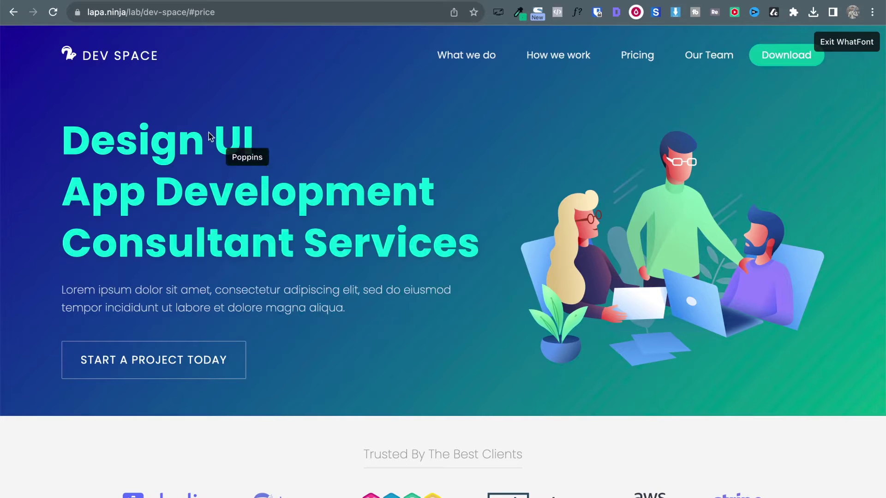
pyautogui.hotkey('ctrl', 'Tab')
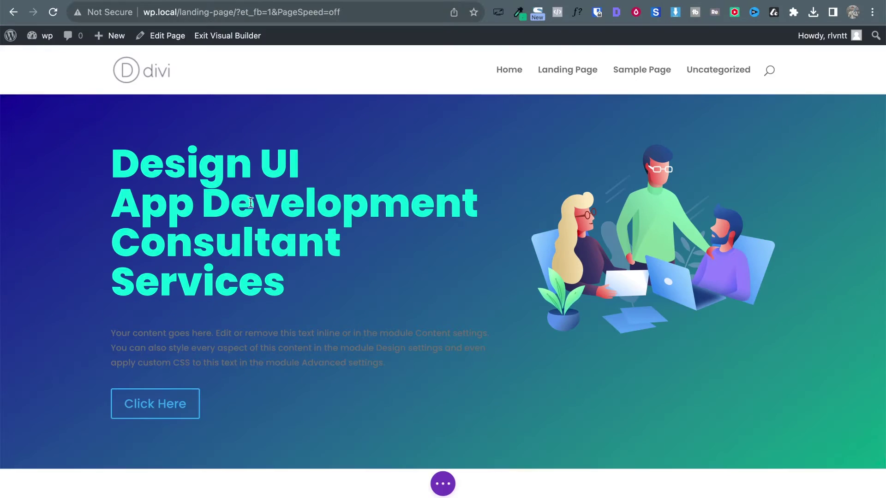
pyautogui.moveTo(293, 179)
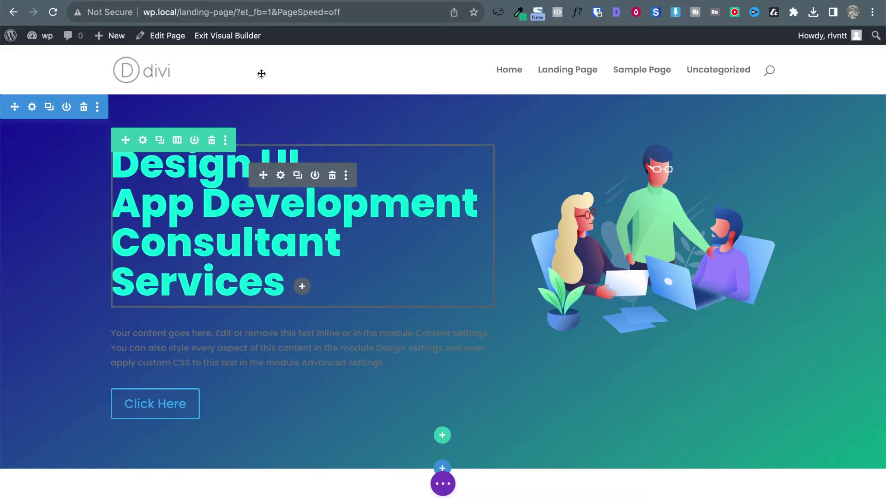
pyautogui.hotkey('ctrl', 'shift', 'Tab')
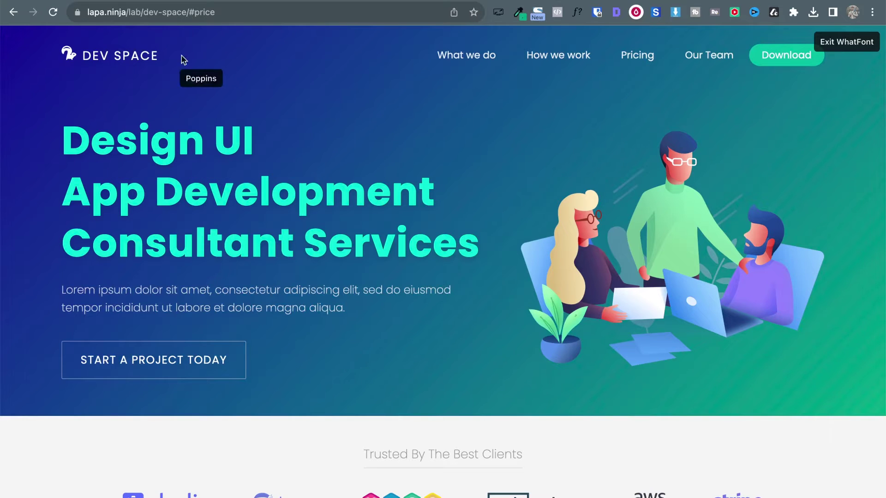
pyautogui.hotkey('ctrl', 'Tab')
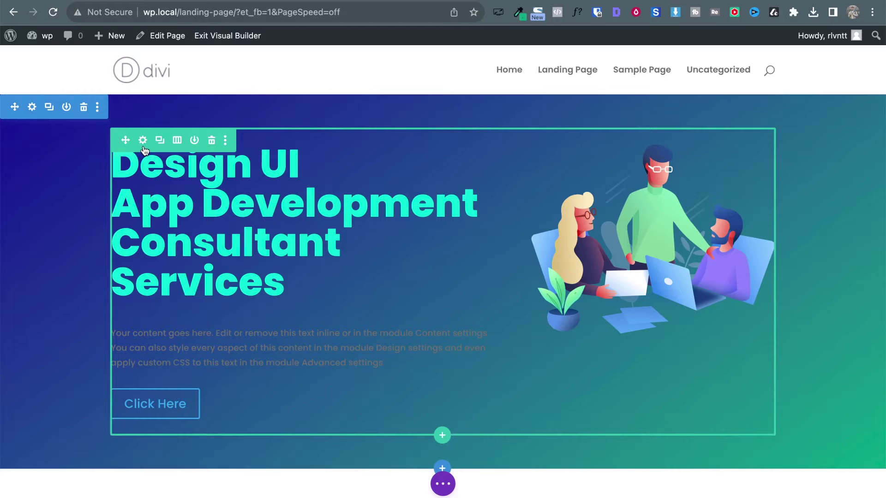
pyautogui.hotkey('ctrl', 'Tab')
# Step: Set the hero row's maximum width to 1300px in its sizing settings, checking it against the reference page
pyautogui.click(143, 141)
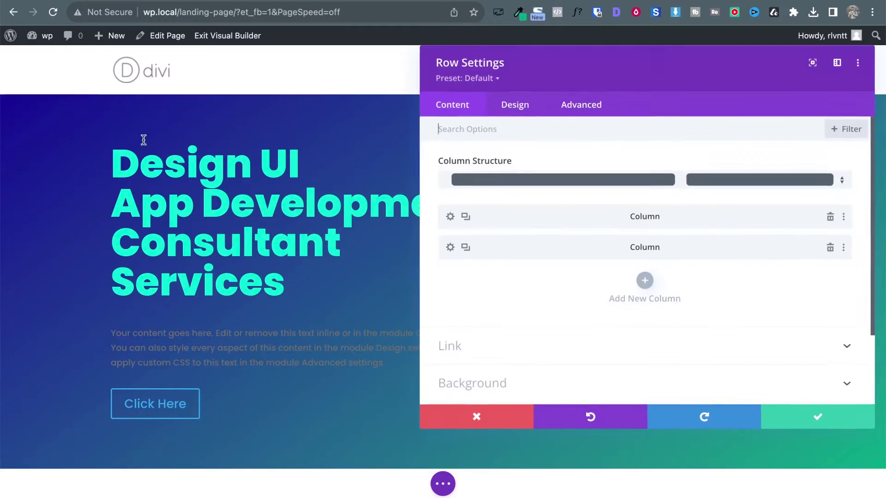
pyautogui.click(502, 107)
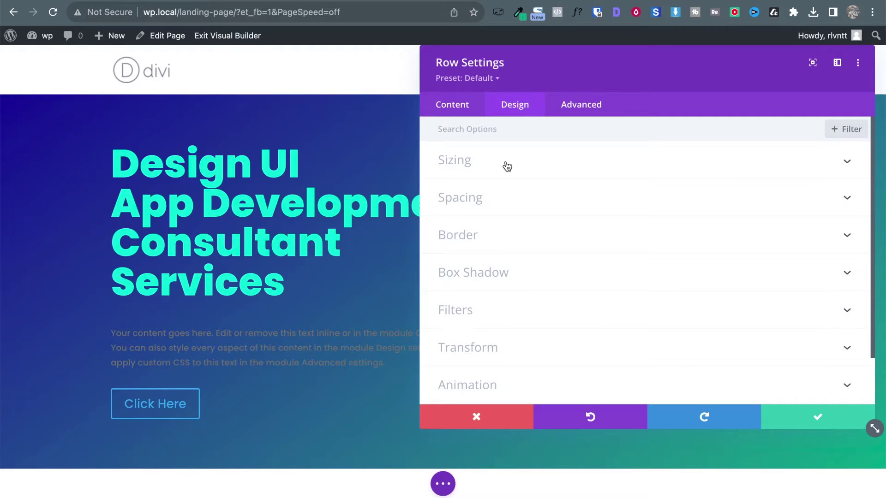
pyautogui.click(507, 166)
pyautogui.scroll(-1, 644, 182)
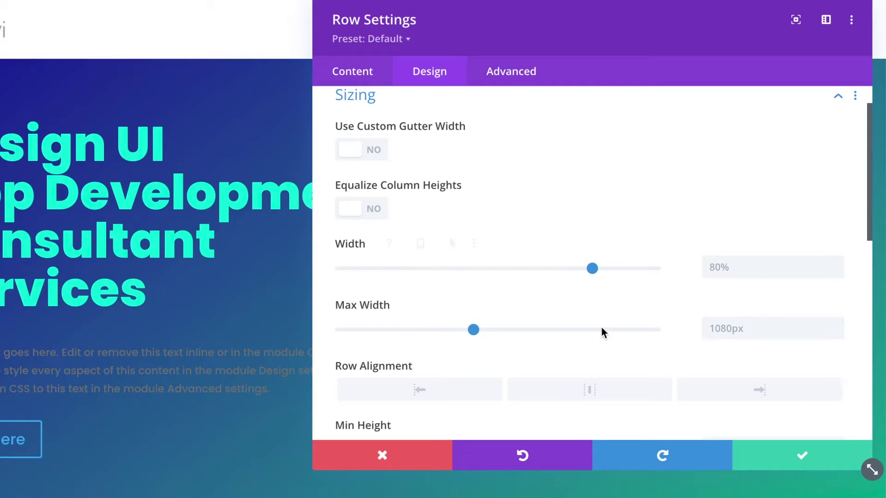
pyautogui.click(750, 327)
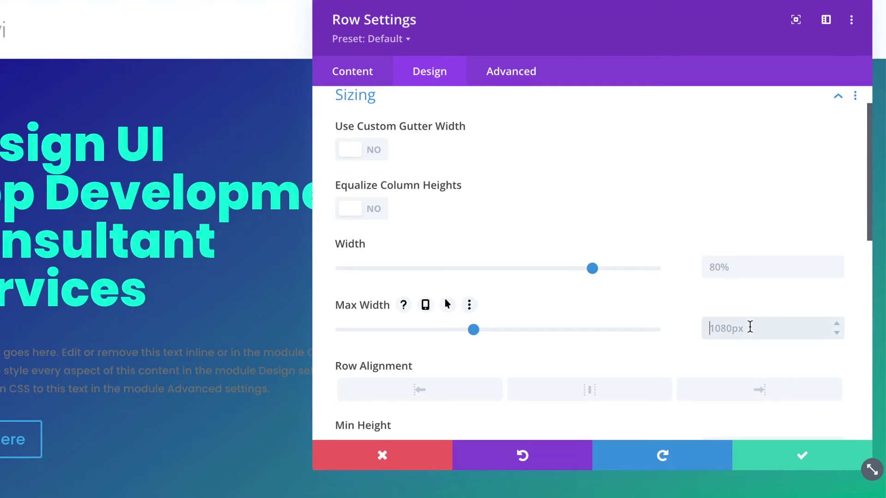
pyautogui.hotkey('shift', 'Up')
pyautogui.hotkey('shift', 'Up')
pyautogui.hotkey('shift', 'Up')
pyautogui.hotkey('shift', 'Up')
pyautogui.hotkey('shift', 'Up')
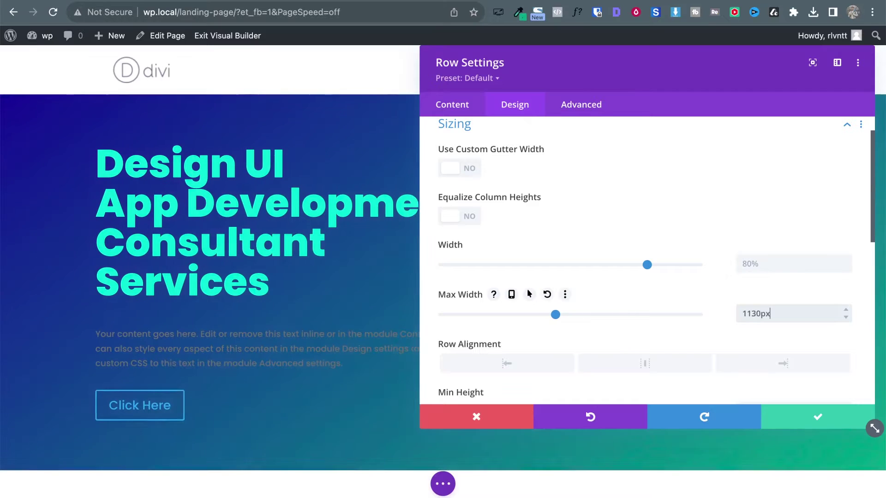
pyautogui.hotkey('shift', 'Up')
pyautogui.hotkey('shift', 'Up')
pyautogui.hotkey('shift', 'Up')
pyautogui.hotkey('shift', 'Up')
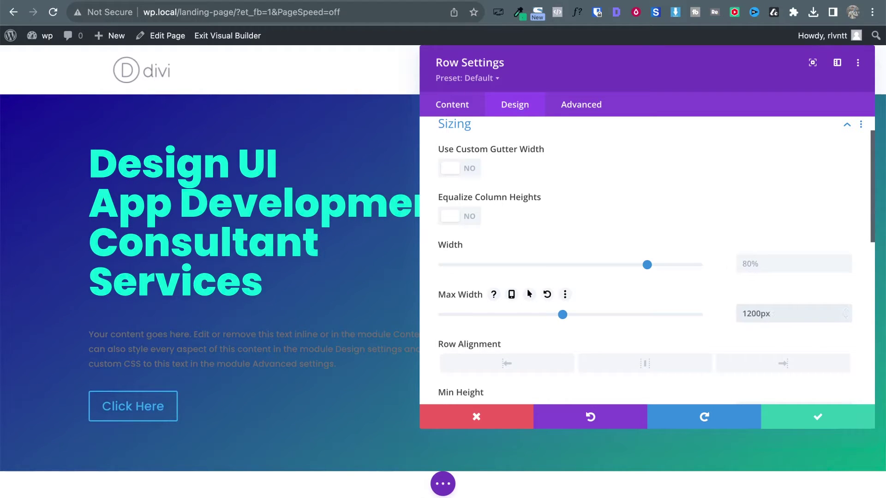
pyautogui.hotkey('ctrl', 'Tab')
pyautogui.hotkey('ctrl', 'shift', 'Tab')
pyautogui.click(765, 296)
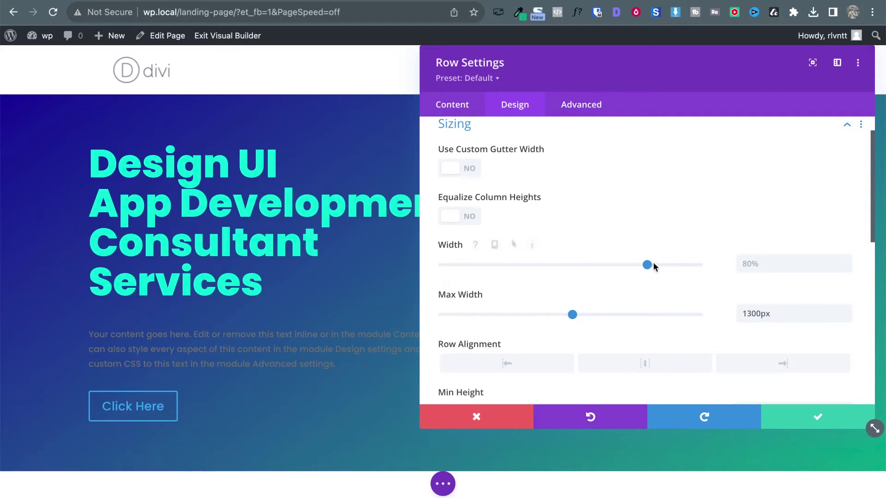
# Step: Set the hero row's width to 85%, compare the layout with the reference page and save the row settings
pyautogui.click(756, 268)
pyautogui.write('90%')
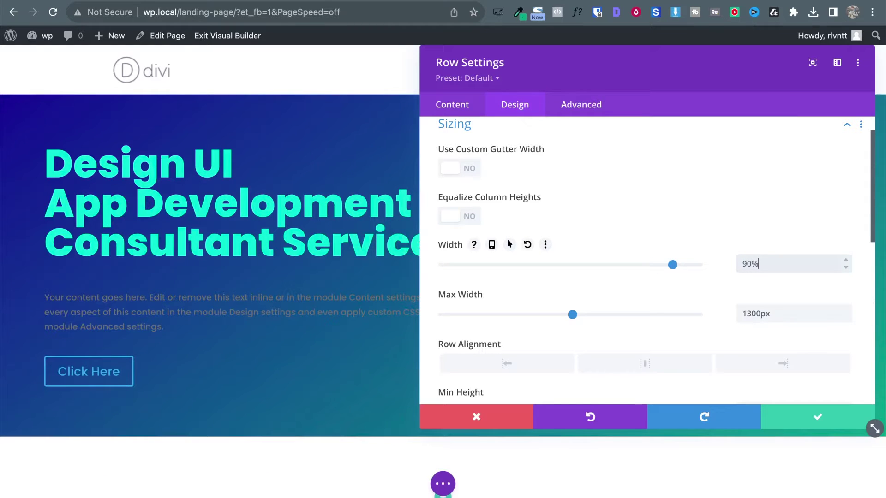
pyautogui.press('Down')
pyautogui.press('Down')
pyautogui.press('Down')
pyautogui.press('Down')
pyautogui.press('Down')
pyautogui.press('Down')
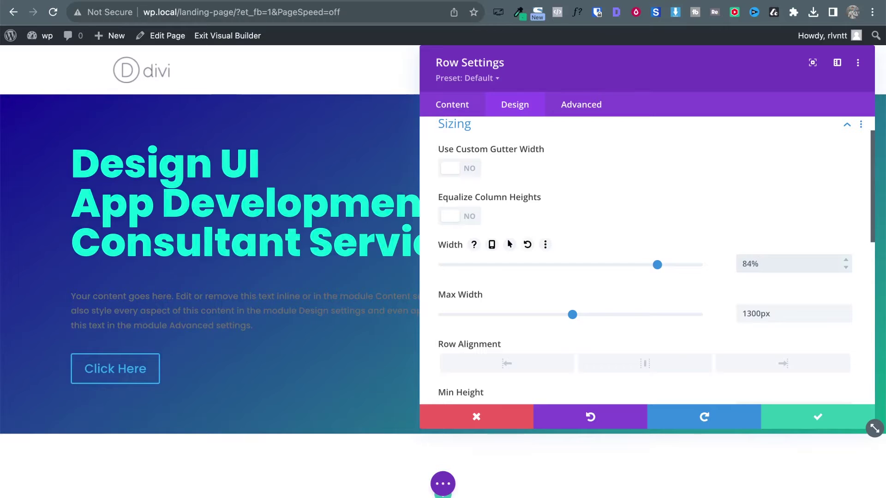
pyautogui.press('Up')
pyautogui.hotkey('ctrl', 'Tab')
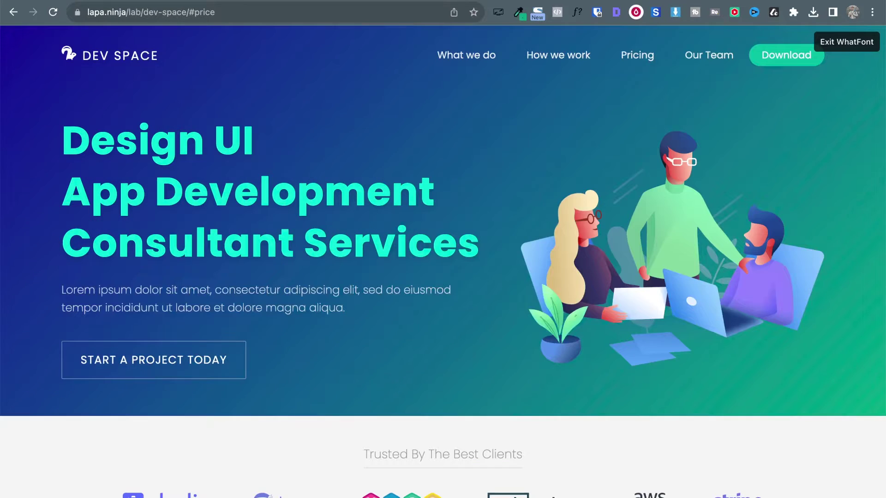
pyautogui.hotkey('ctrl', 'shift', 'Tab')
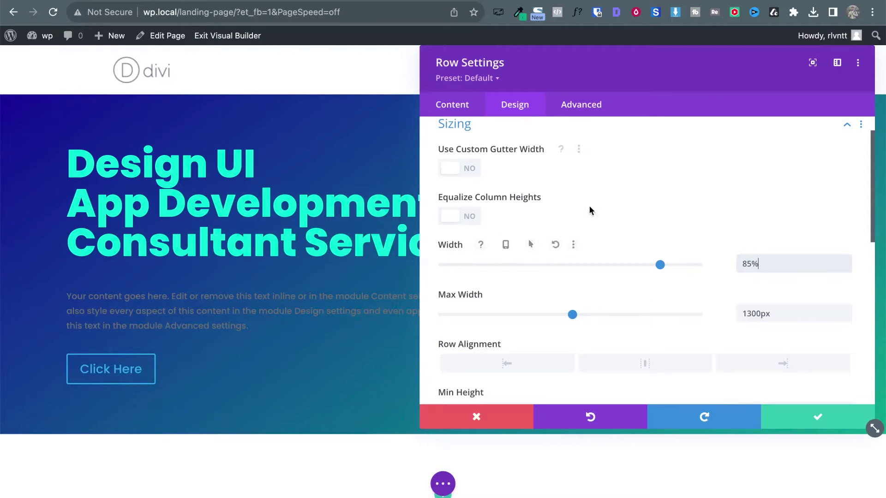
pyautogui.click(809, 417)
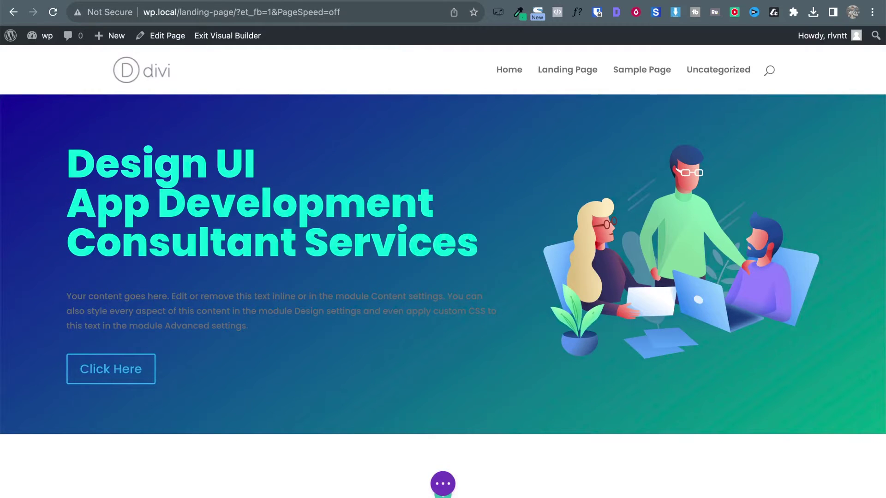
# Step: Inspect the line height of the reference page's hero heading with WhatFont and return to the Divi landing page
pyautogui.click(128, 0)
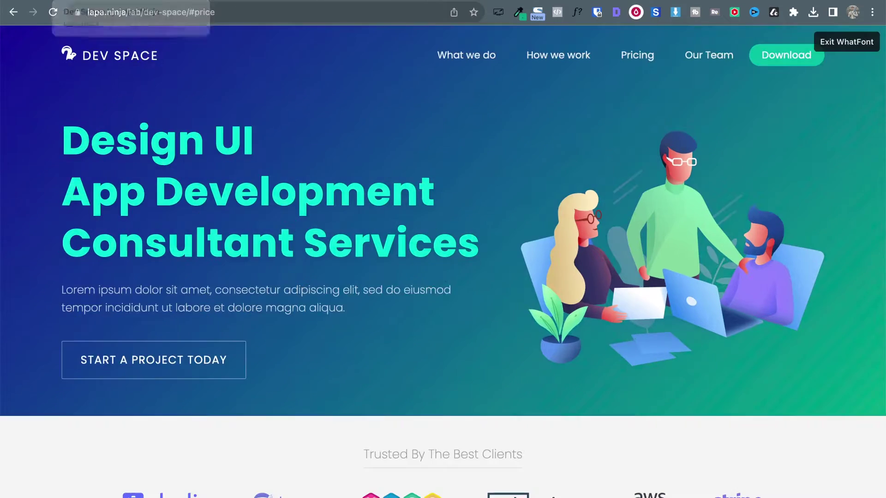
pyautogui.click(211, 155)
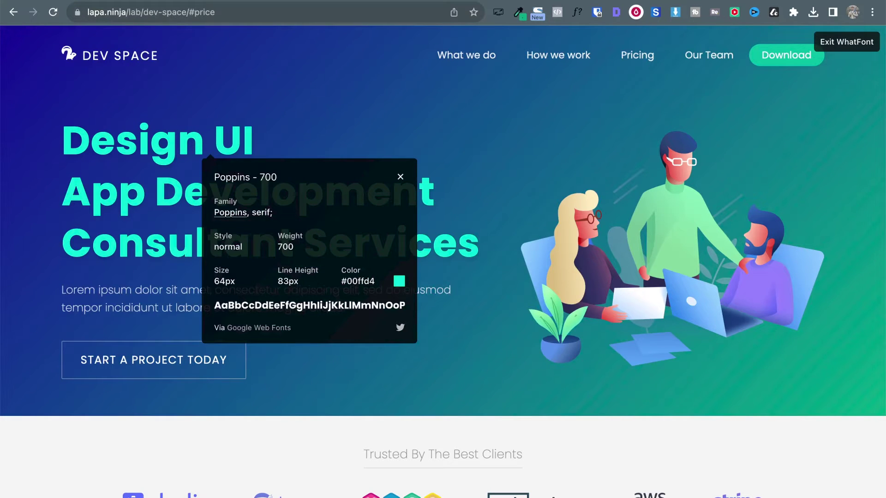
pyautogui.click(255, 0)
# Step: Set the hero heading's H1 line height to 83px in the text module's design settings and save the module
pyautogui.click(261, 175)
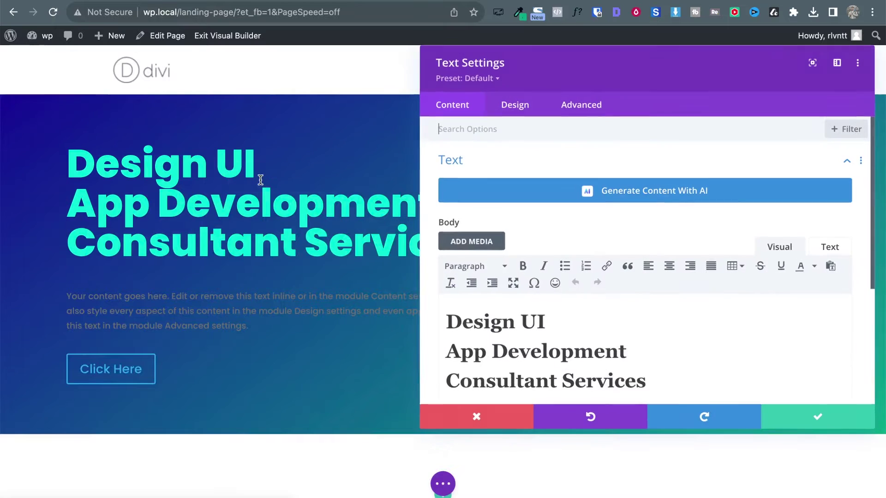
pyautogui.click(530, 112)
pyautogui.click(502, 202)
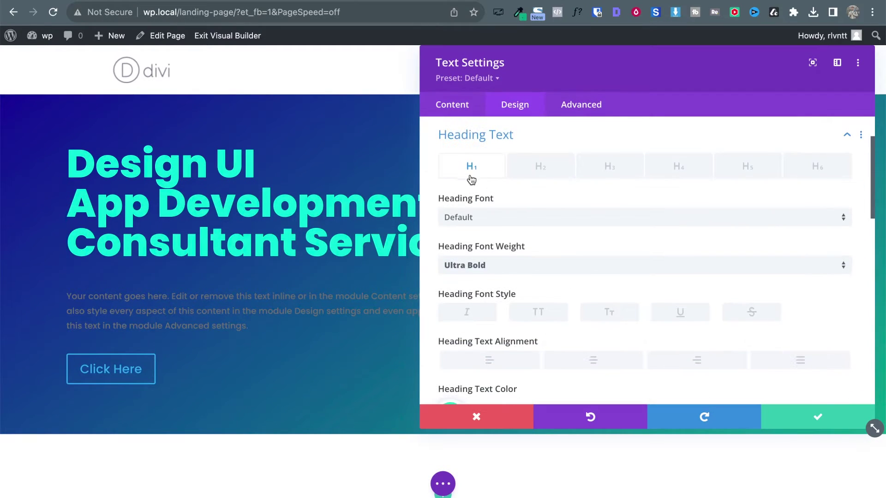
pyautogui.scroll(-5, 641, 264)
pyautogui.scroll(-2, 706, 321)
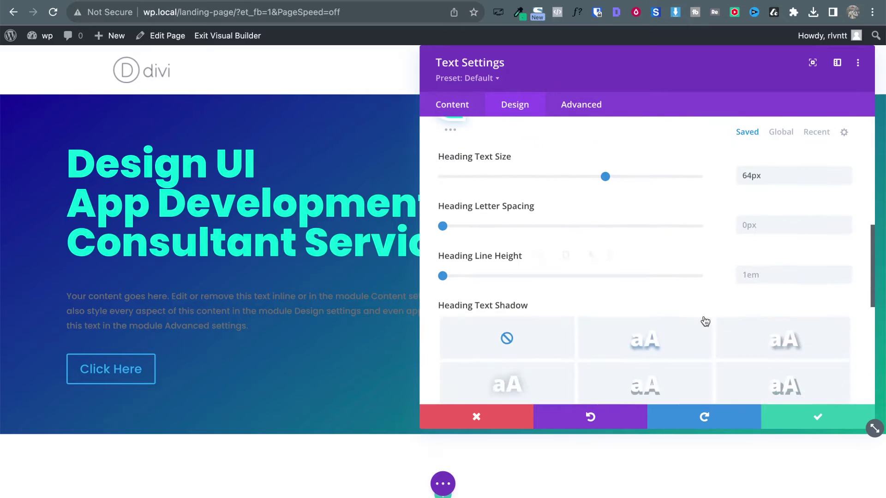
pyautogui.click(770, 276)
pyautogui.write('83px')
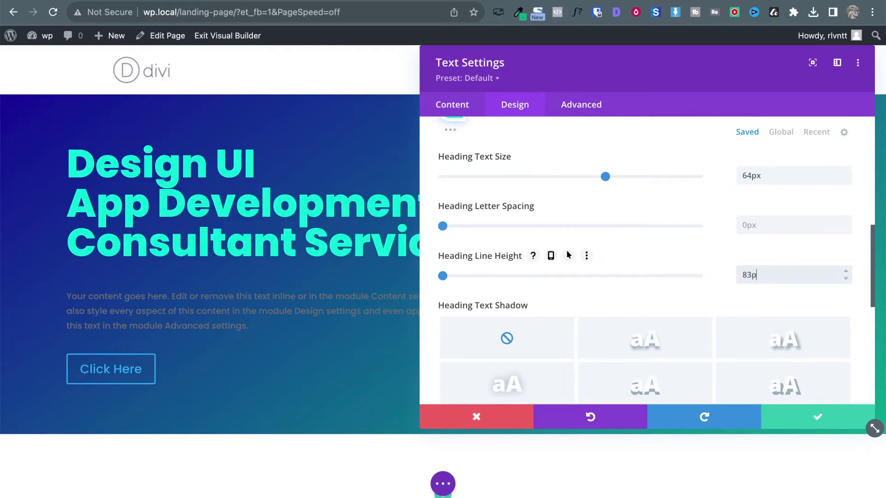
pyautogui.click(850, 425)
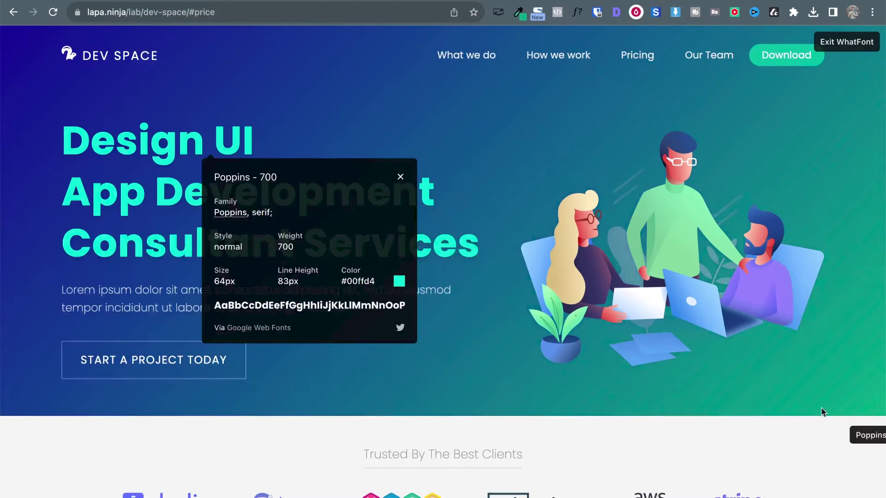
# Step: Inspect the font properties of the reference page's hero paragraph with WhatFont
pyautogui.click(400, 176)
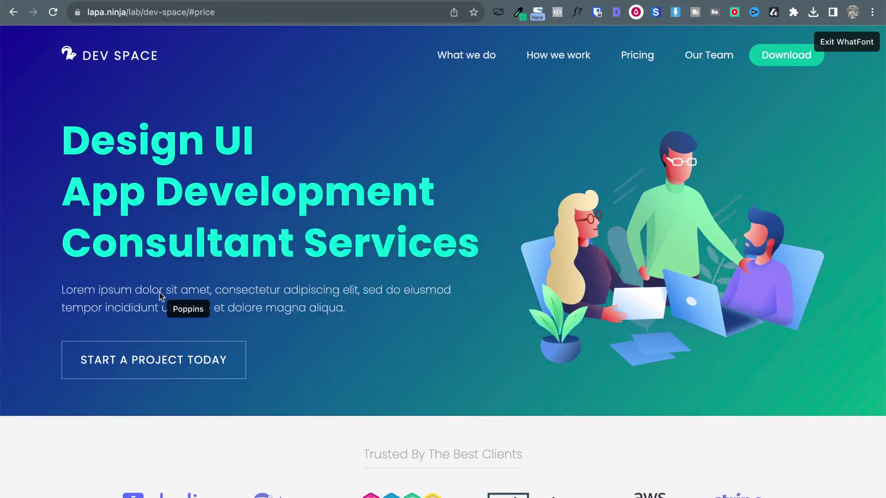
pyautogui.click(159, 295)
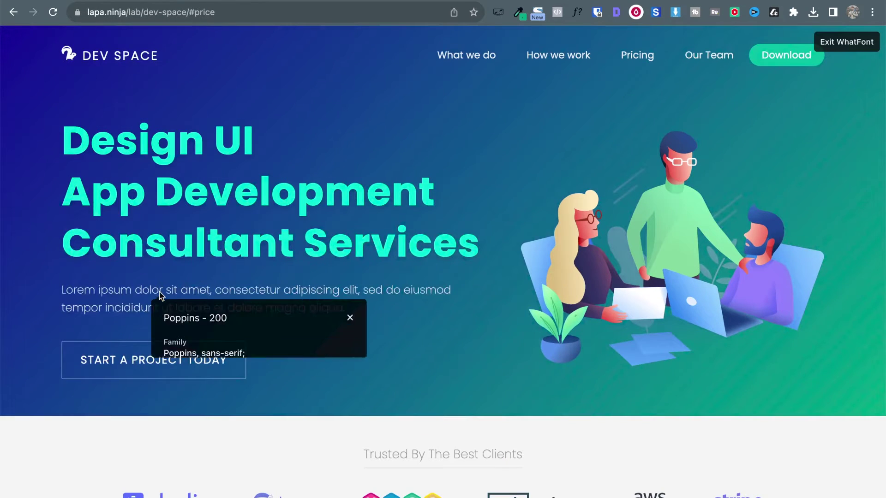
pyautogui.scroll(-2, 256, 261)
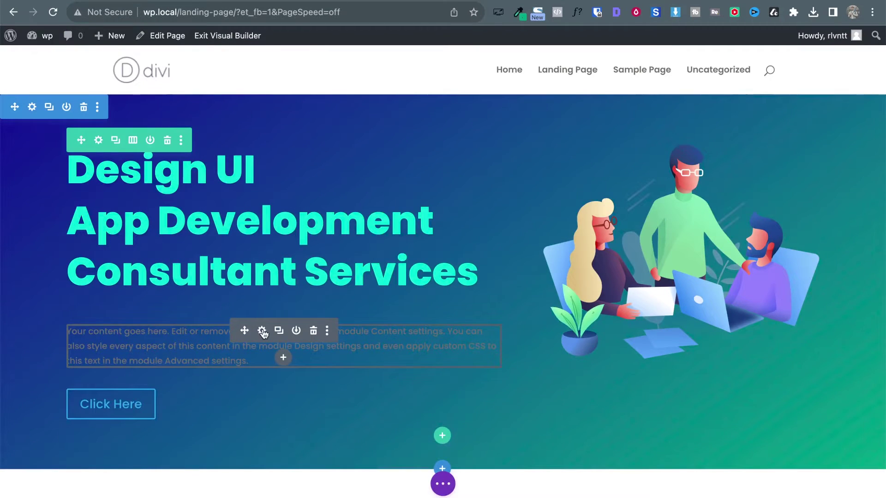
# Step: Set the hero paragraph's text colour to white #ffffff and its text size to 18px in the module's design settings
pyautogui.click(264, 331)
pyautogui.click(508, 113)
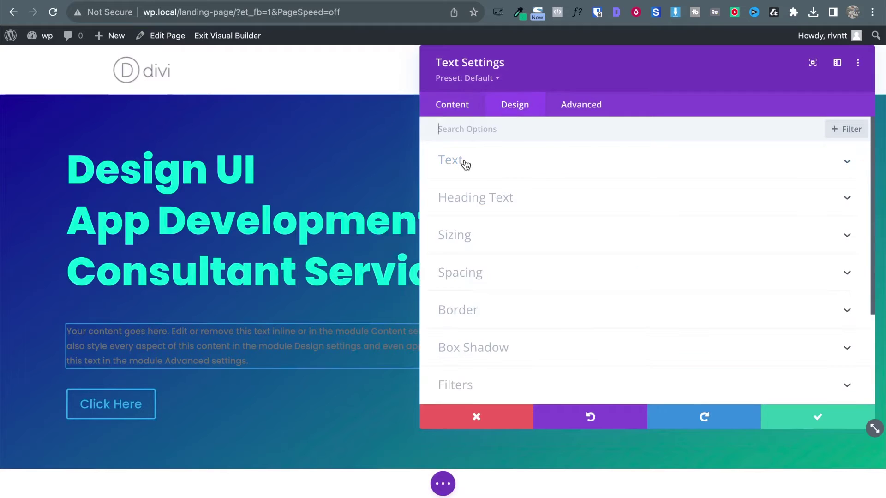
pyautogui.click(553, 163)
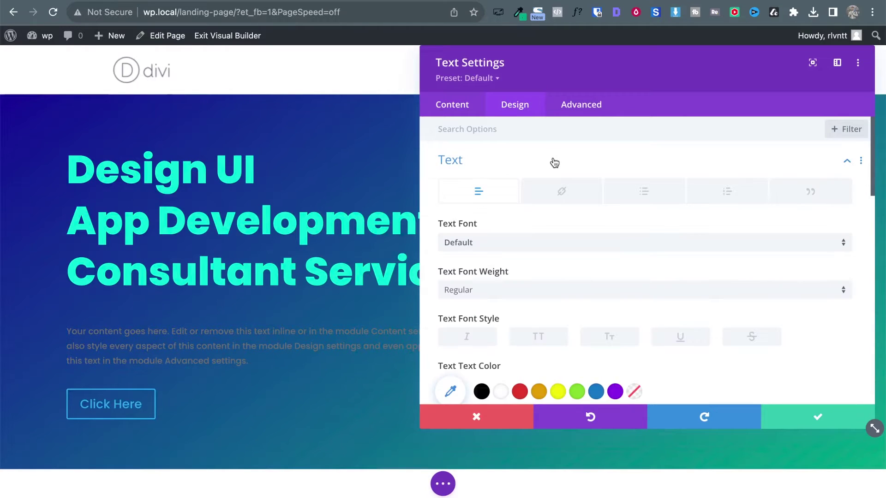
pyautogui.scroll(-3, 543, 296)
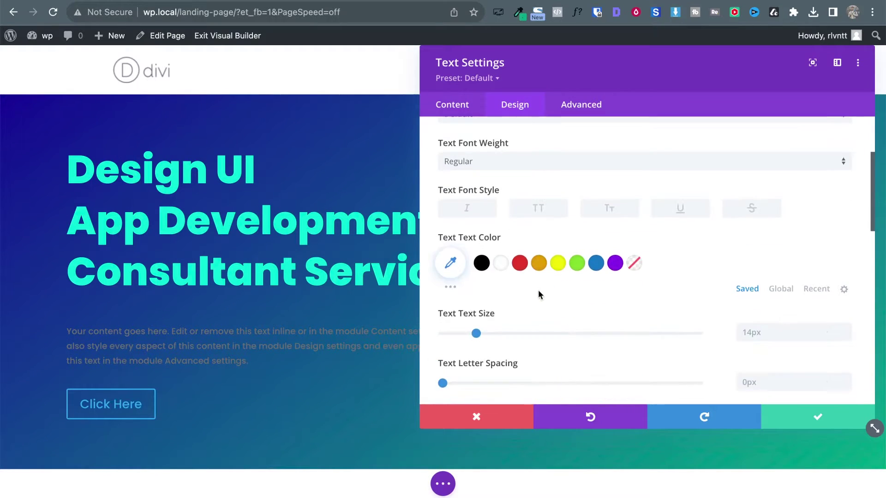
pyautogui.click(501, 264)
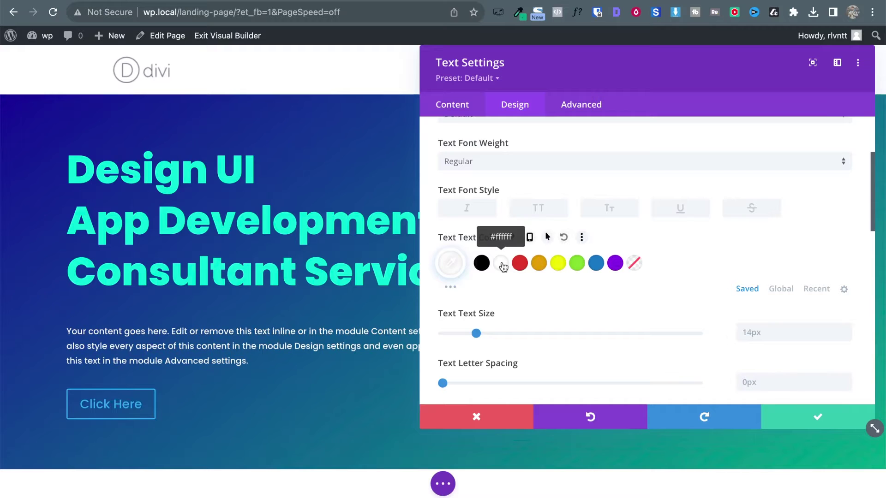
pyautogui.click(844, 329)
pyautogui.click(845, 328)
pyautogui.click(845, 329)
pyautogui.click(844, 328)
# Step: Set the hero paragraph's line height to 29px, checking the value on the reference page
pyautogui.scroll(-2, 844, 329)
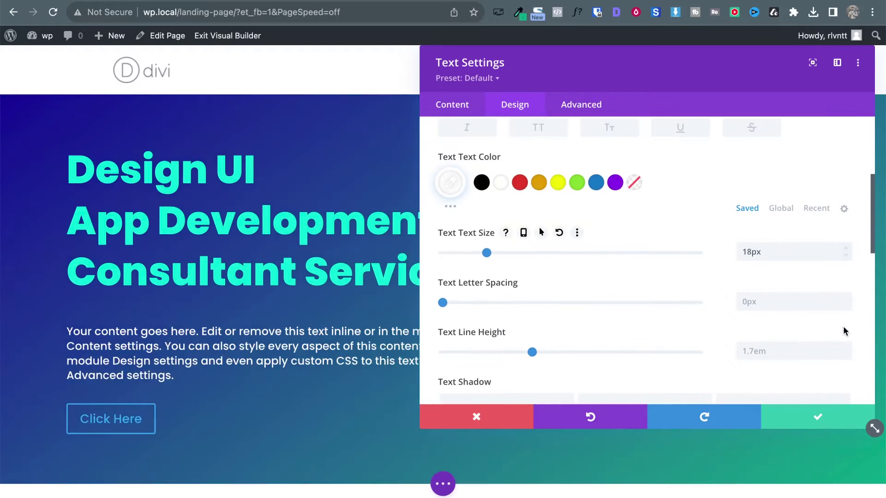
pyautogui.click(768, 350)
pyautogui.write('23')
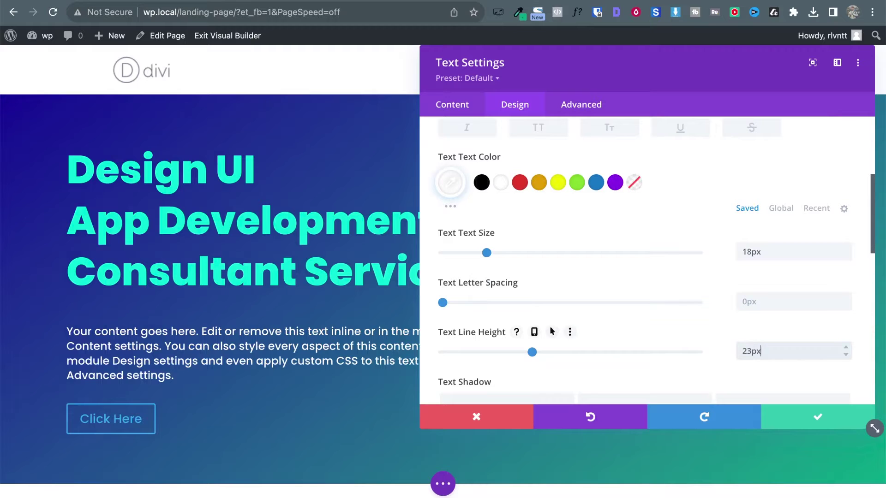
pyautogui.hotkey('ctrl', 'Tab')
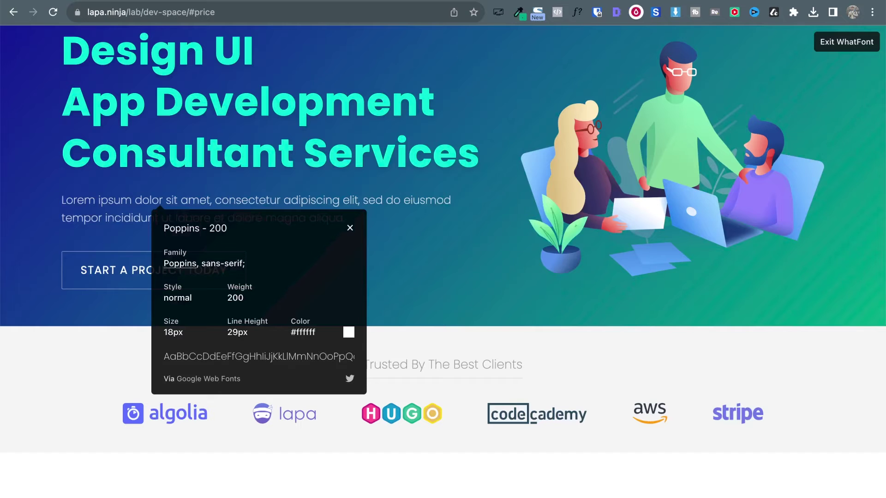
pyautogui.hotkey('ctrl', 'shift', 'Tab')
pyautogui.write('.5')
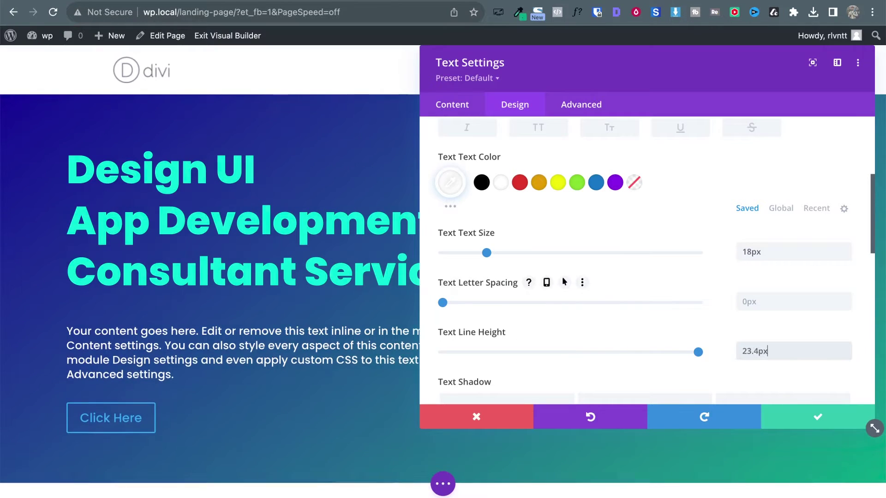
pyautogui.press('BackSpace')
pyautogui.press('BackSpace')
pyautogui.press('BackSpace')
pyautogui.write('29')
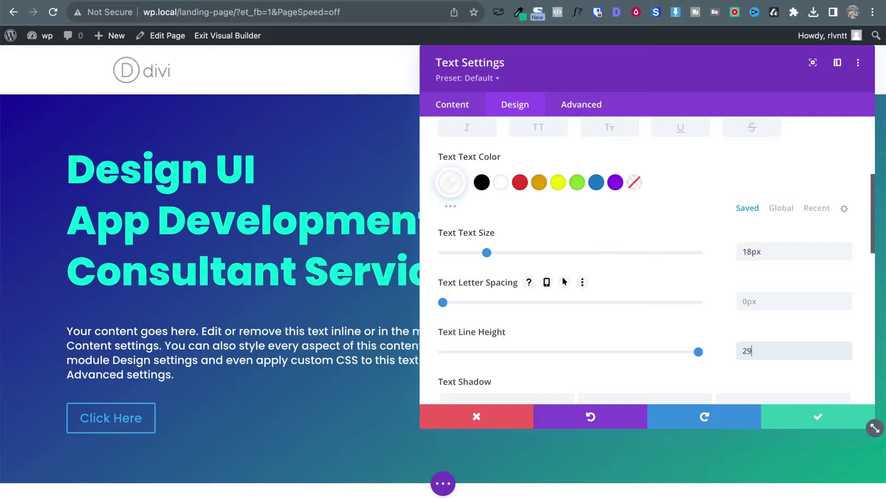
# Step: Change the hero paragraph's text font weight to Light
pyautogui.scroll(2, 655, 251)
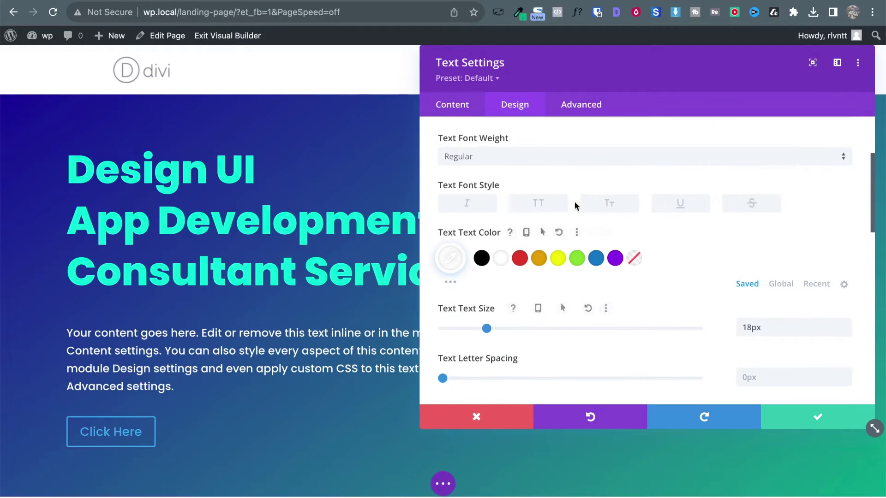
pyautogui.click(518, 161)
pyautogui.click(501, 170)
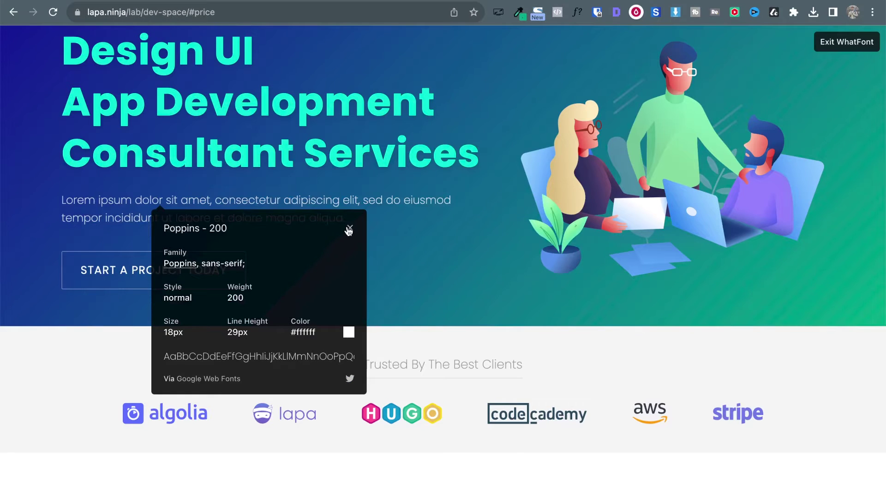
# Step: Close the WhatFont details on the reference page and copy the hero paragraph's lorem ipsum text
pyautogui.click(349, 229)
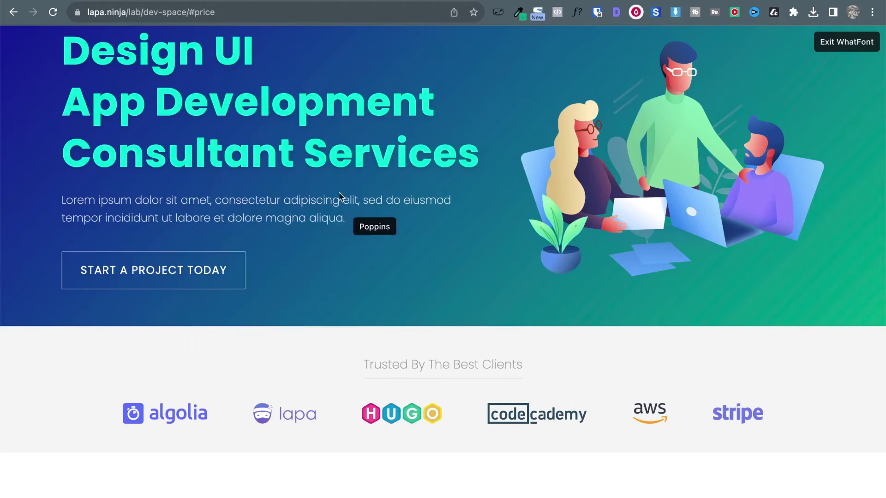
pyautogui.tripleClick(175, 195)
pyautogui.hotkey('ctrl', 'c')
pyautogui.press('Escape')
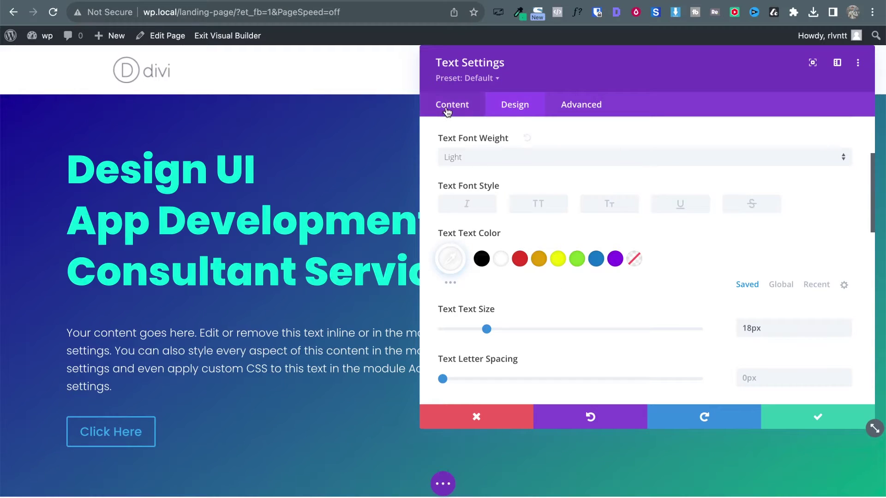
# Step: Replace the hero text module's placeholder body with the copied lorem ipsum sentence and save the module
pyautogui.click(447, 109)
pyautogui.click(469, 172)
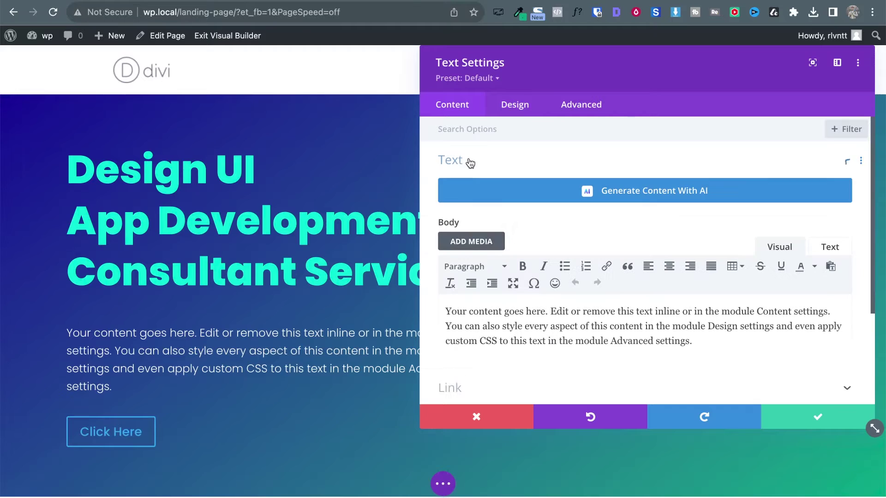
pyautogui.tripleClick(490, 317)
pyautogui.hotkey('ctrl', 'v')
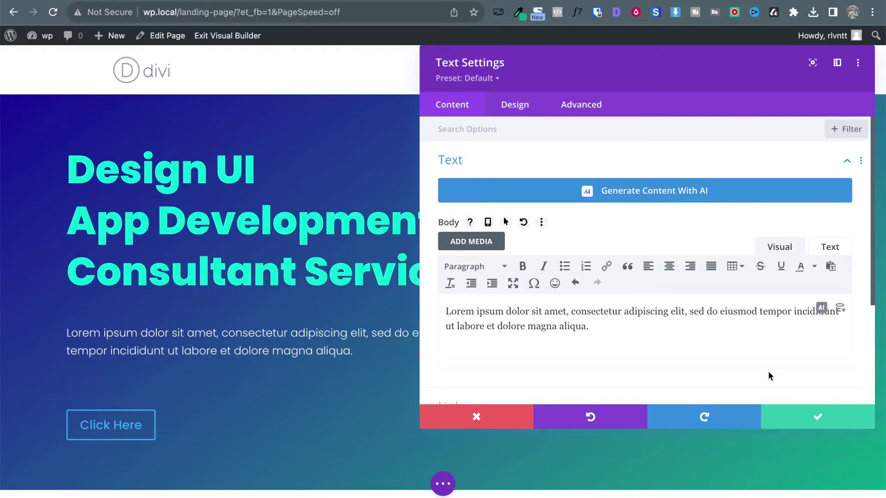
pyautogui.click(817, 418)
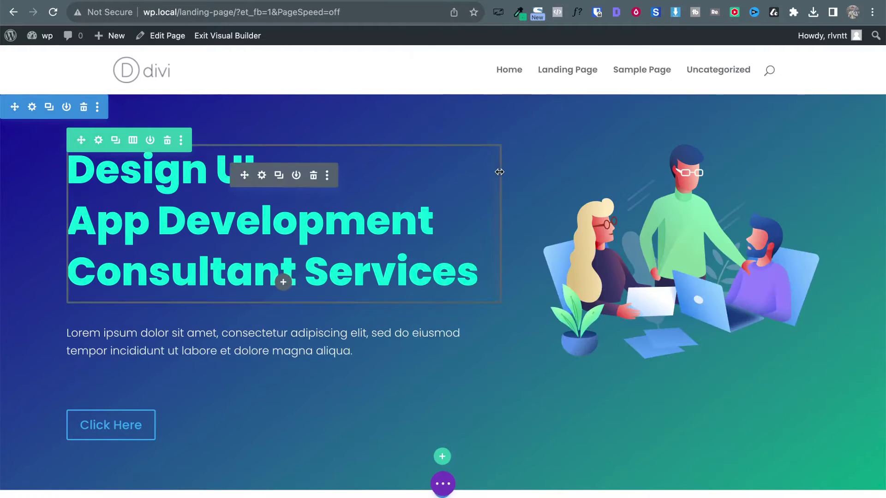
# Step: Compare the gap between the hero heading and paragraph with the spacing on the reference page
pyautogui.hotkey('ctrl', 'Tab')
pyautogui.click(205, 202)
pyautogui.hotkey('ctrl', 'Tab')
pyautogui.hotkey('ctrl', 'Tab')
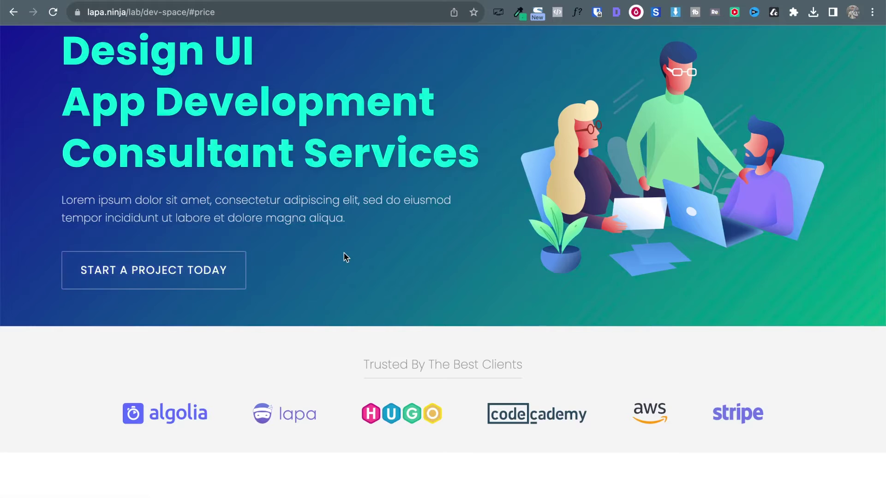
pyautogui.hotkey('ctrl', 'Tab')
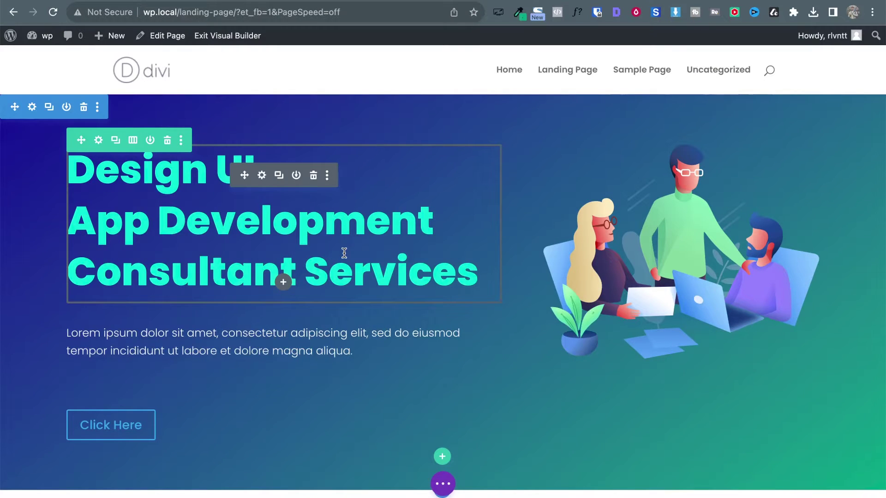
pyautogui.hotkey('ctrl', 'Tab')
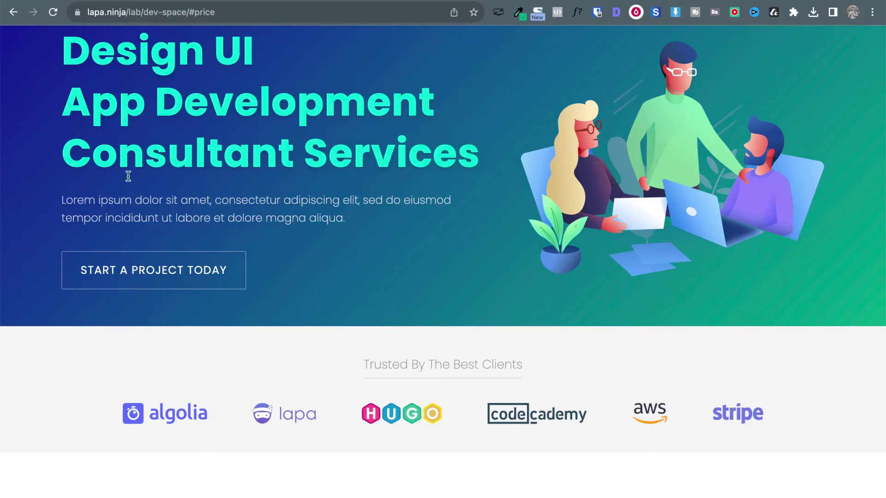
pyautogui.hotkey('ctrl', 'shift', 'Tab')
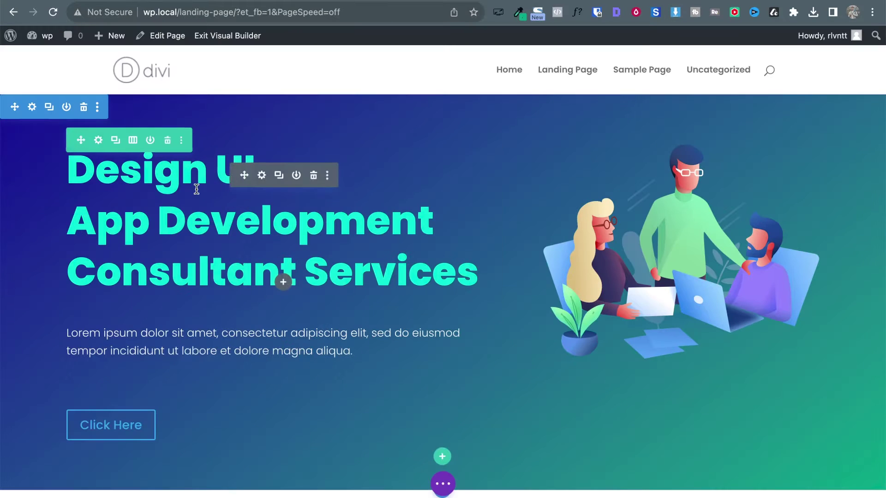
# Step: Set the hero heading module's bottom margin to 15px in its spacing settings and save it
pyautogui.click(262, 175)
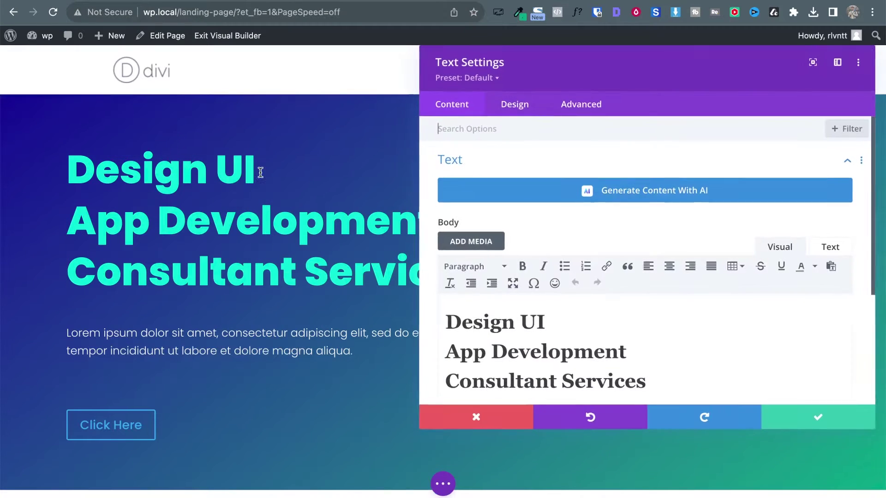
pyautogui.click(514, 107)
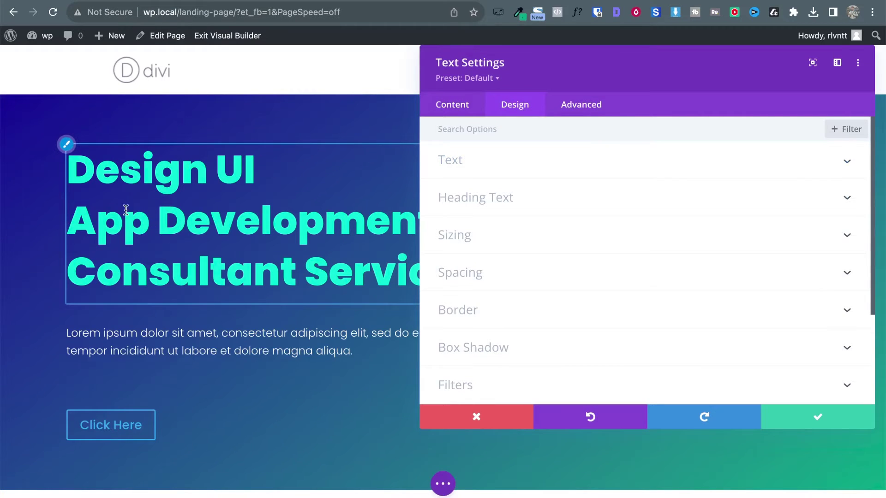
pyautogui.click(553, 277)
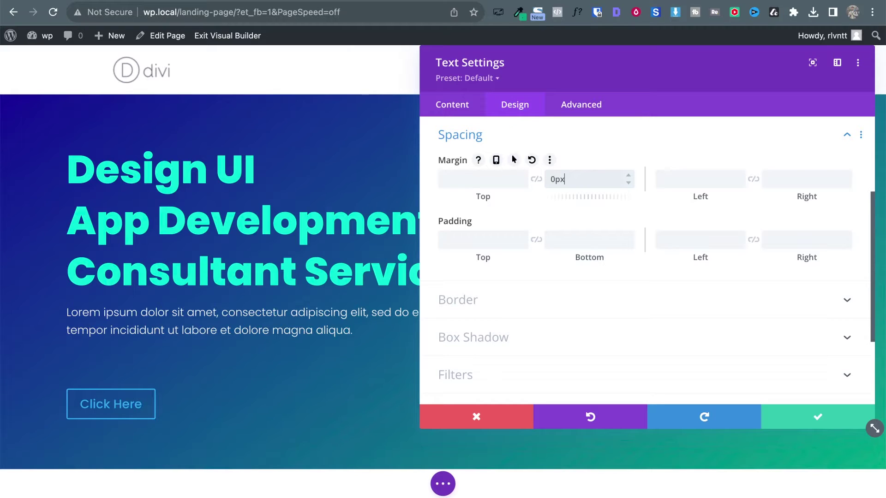
pyautogui.hotkey('shift', 'Up')
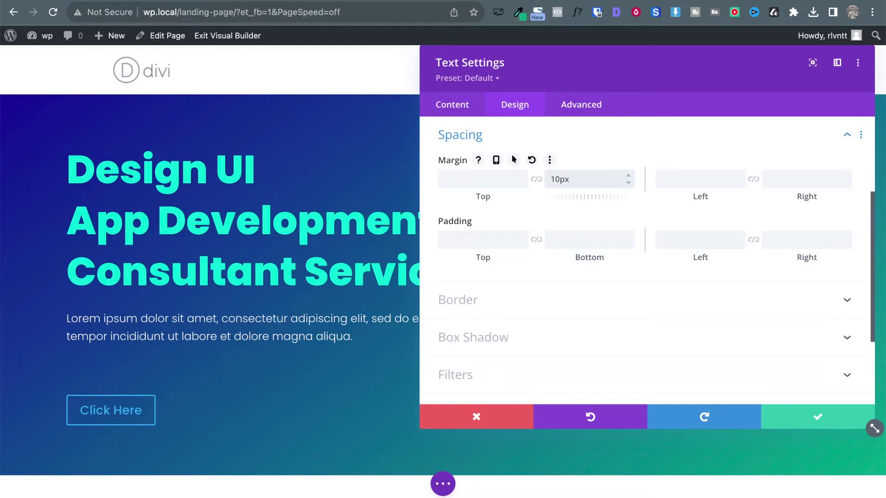
pyautogui.press('Up')
pyautogui.press('Up')
pyautogui.press('Up')
pyautogui.press('Up')
pyautogui.press('Up')
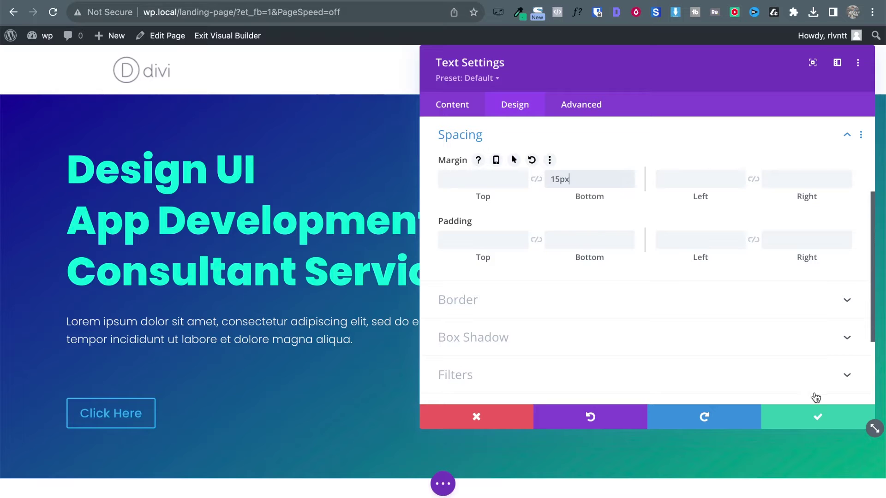
pyautogui.click(817, 418)
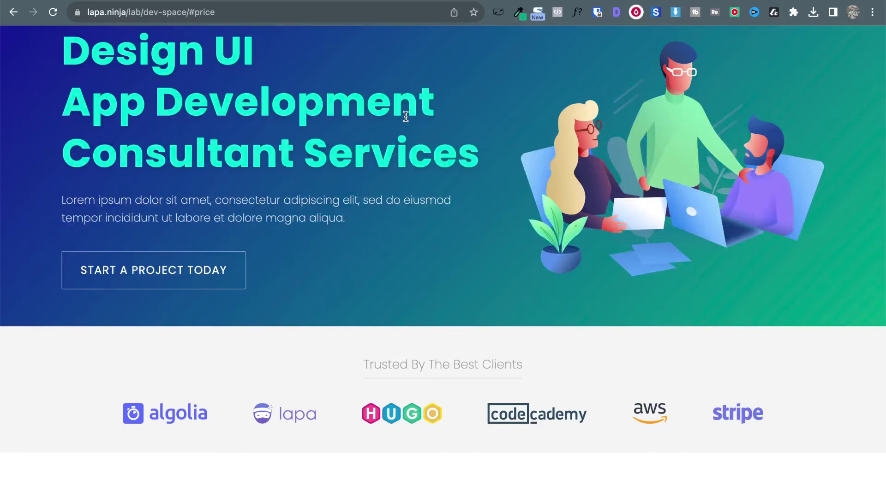
# Step: Examine the hero heading's text shadow on the reference page up close
pyautogui.scroll(2, 263, 134)
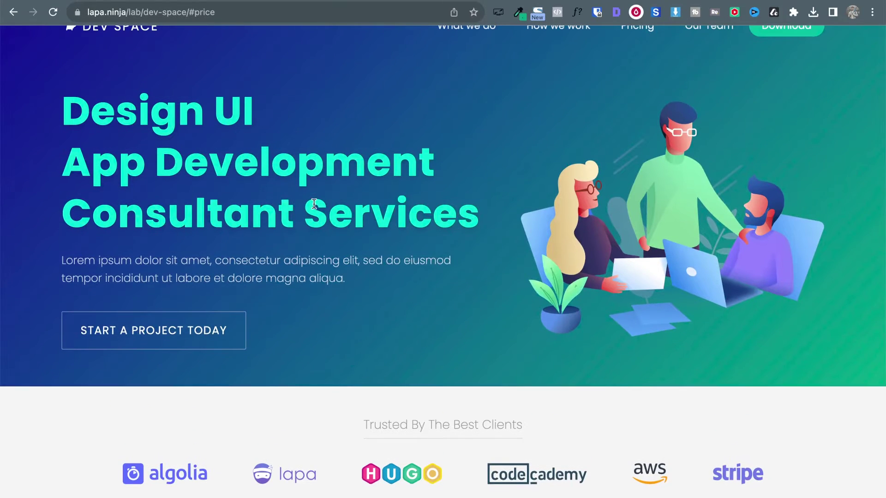
pyautogui.scroll(5, 477, 216)
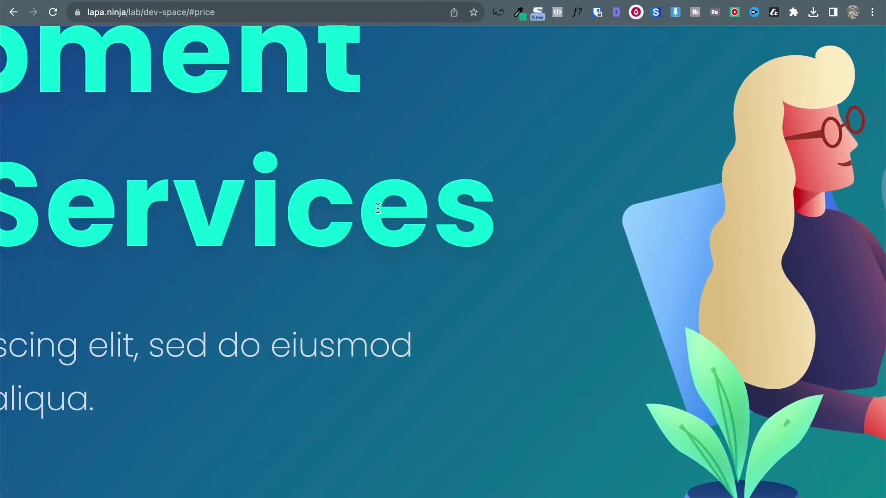
pyautogui.hscroll(-6, 378, 208)
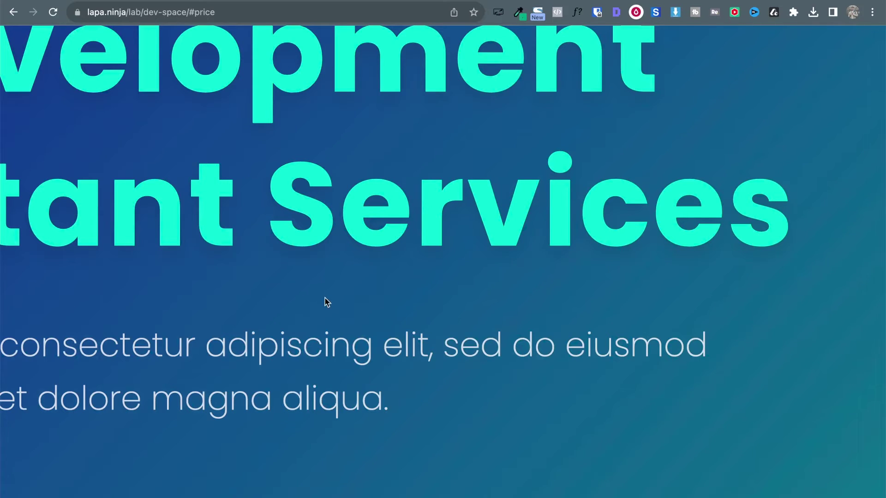
pyautogui.scroll(-5, 326, 302)
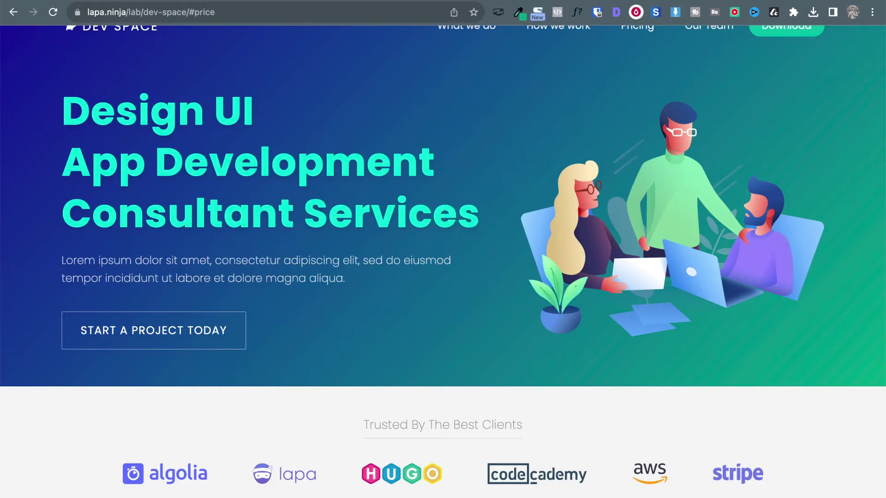
pyautogui.scroll(2, 218, 181)
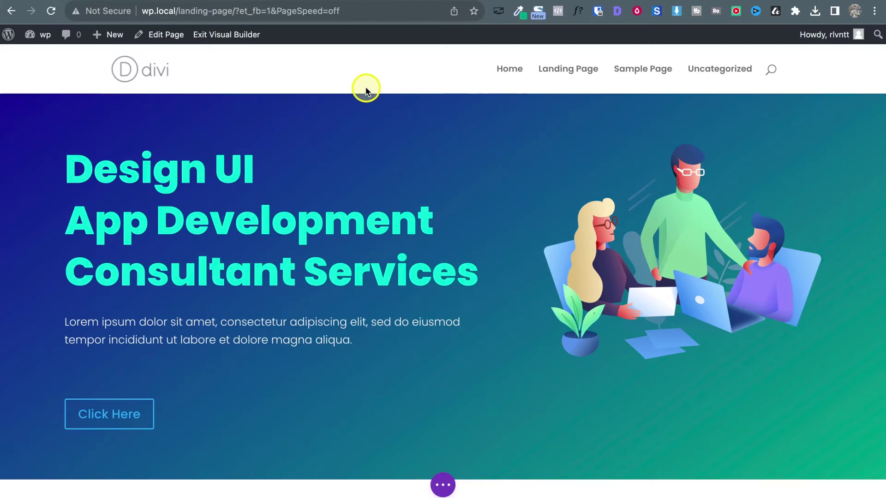
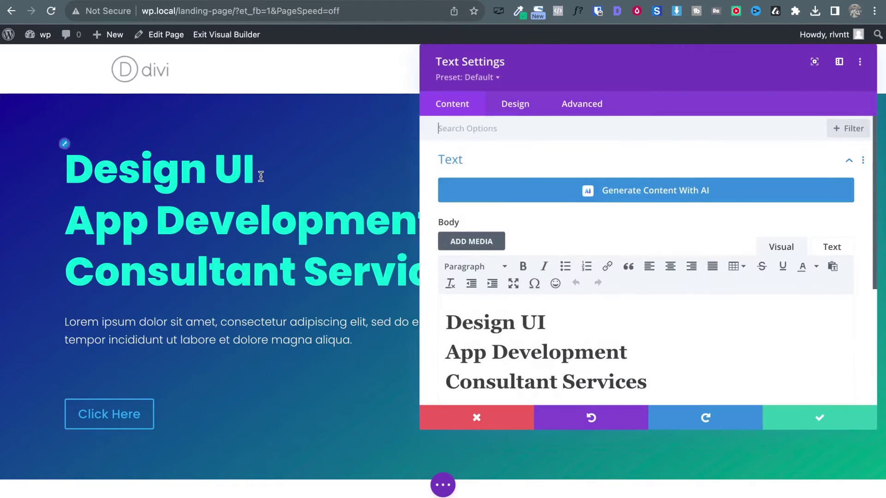
# Step: Try the first box shadow preset on the hero heading module, then set its box shadow back to none
pyautogui.click(552, 200)
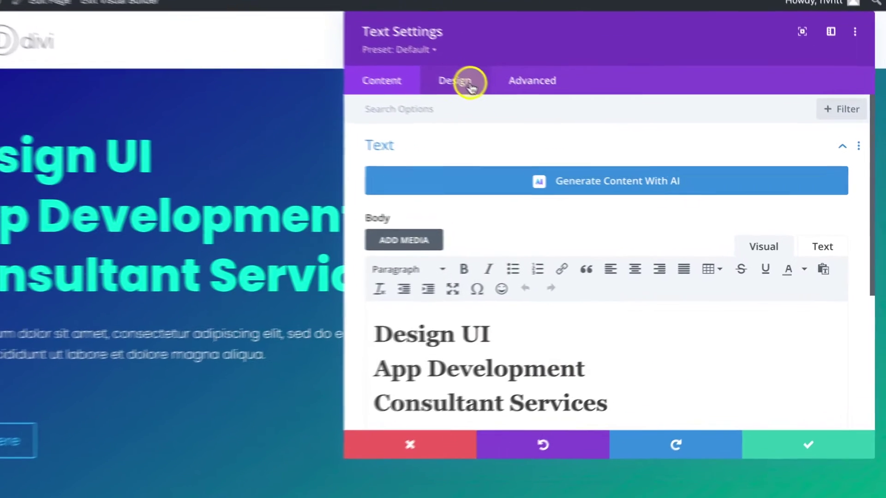
pyautogui.click(467, 85)
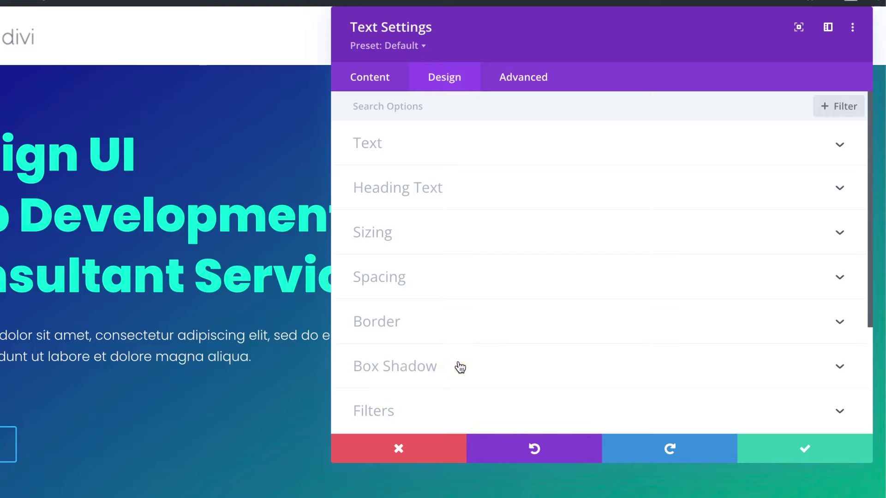
pyautogui.click(429, 375)
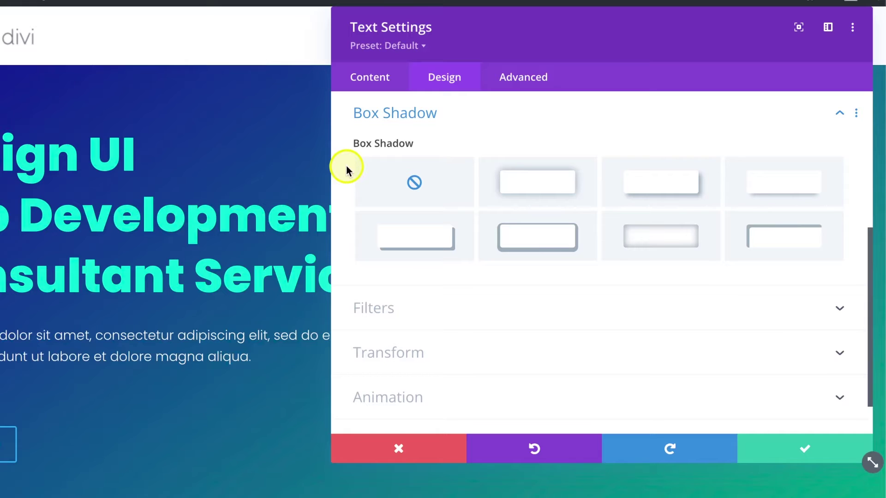
pyautogui.click(546, 181)
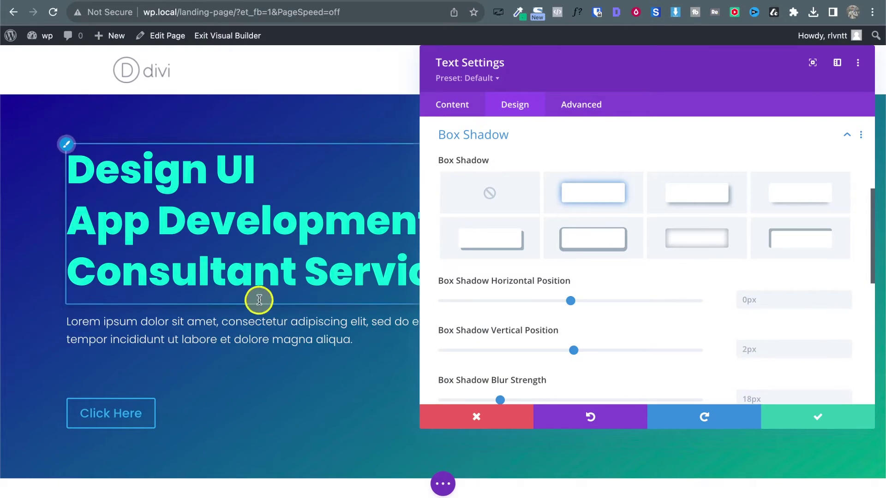
pyautogui.click(481, 200)
pyautogui.click(510, 138)
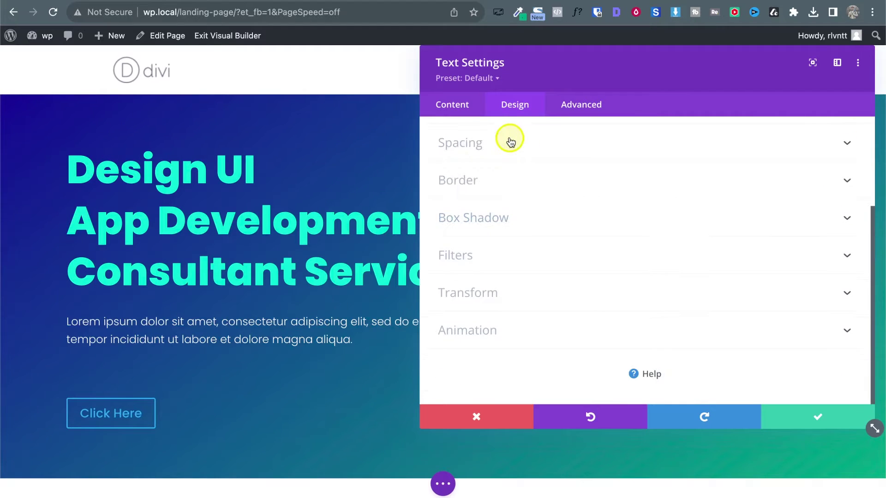
# Step: Give the hero's H1 heading the text shadow preset with 0.08em horizontal and vertical lengths
pyautogui.scroll(3, 511, 142)
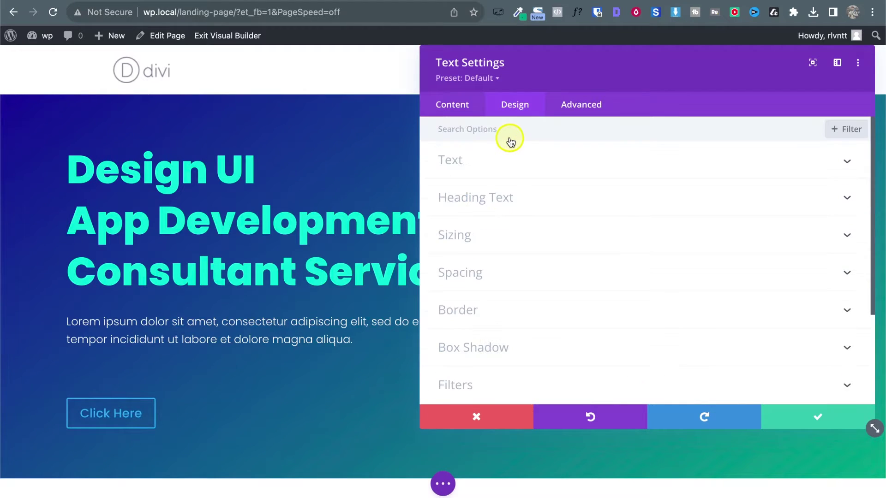
pyautogui.click(520, 202)
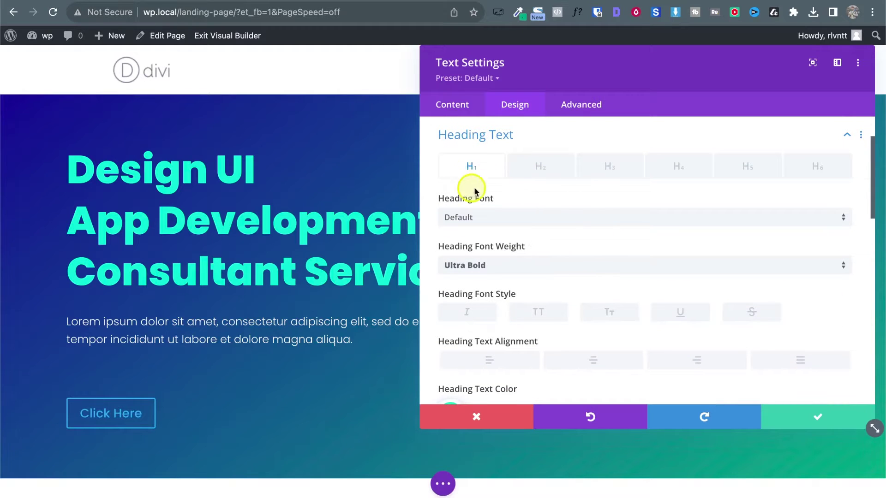
pyautogui.scroll(-5, 524, 293)
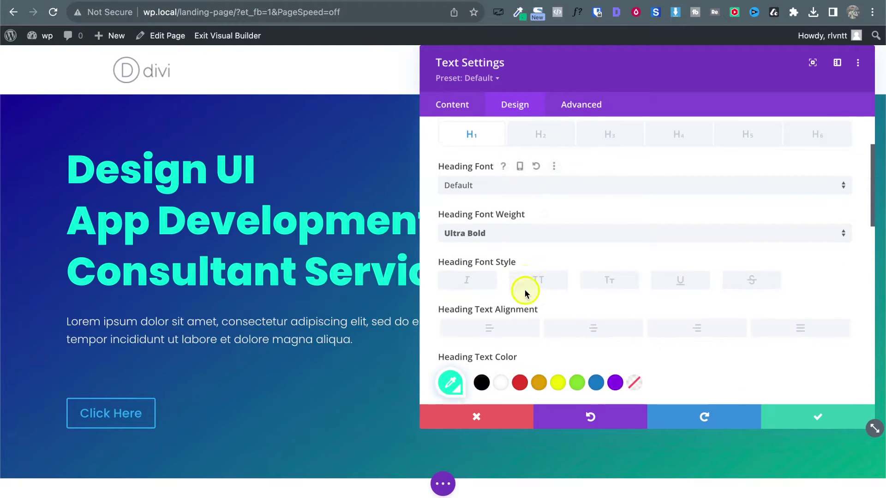
pyautogui.scroll(-8, 525, 293)
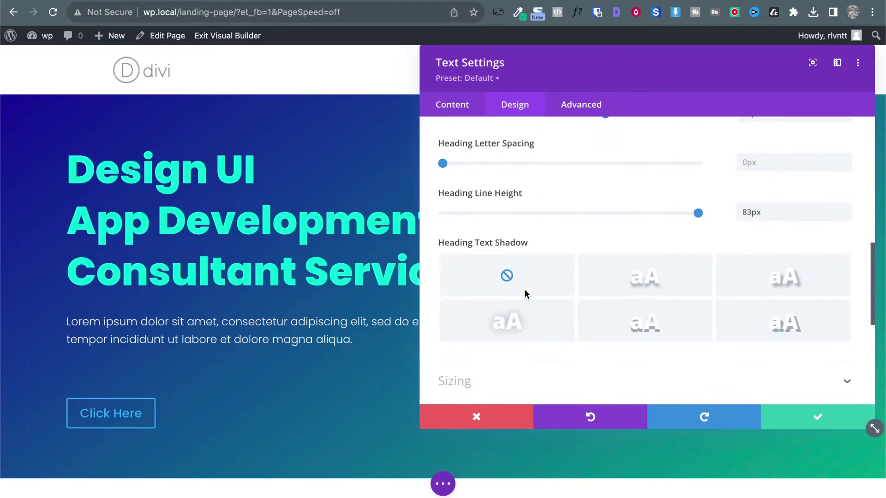
pyautogui.scroll(1, 526, 295)
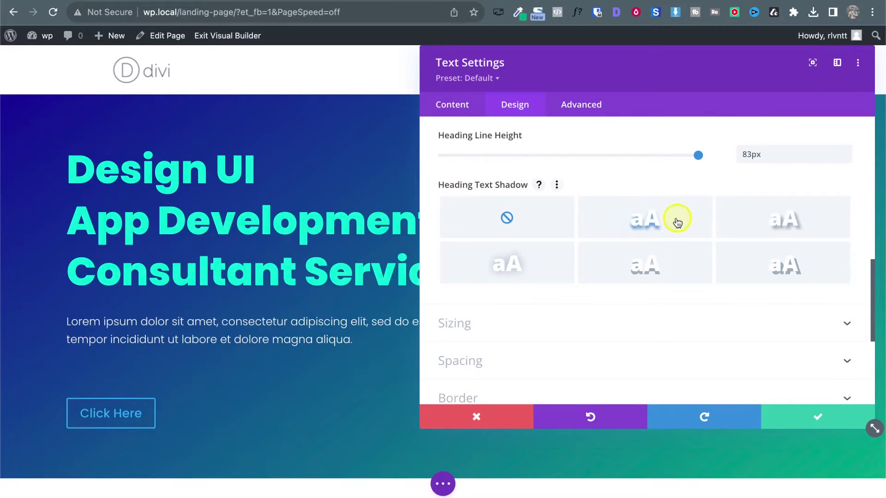
pyautogui.click(640, 222)
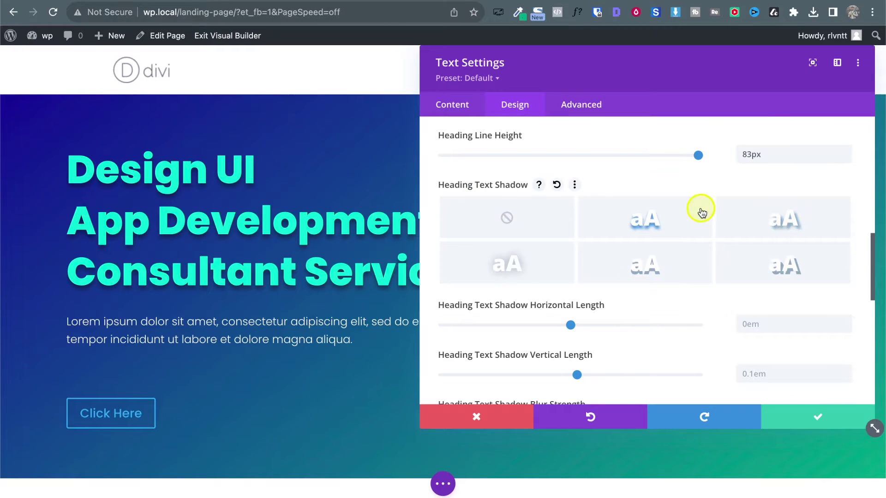
pyautogui.click(788, 223)
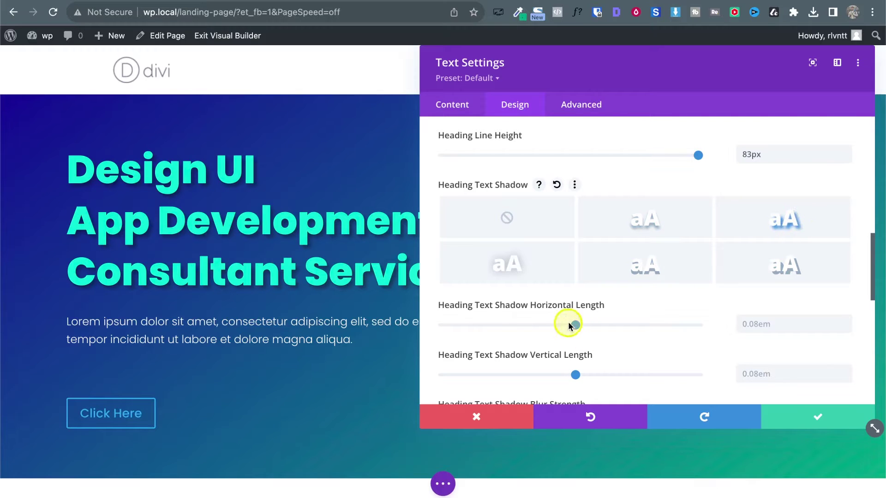
# Step: Set the heading text shadow's blur strength to 0.03em and its horizontal and vertical lengths to 0.04em, moving the settings window off the heading
pyautogui.moveTo(532, 60); pyautogui.dragTo(585, 60)
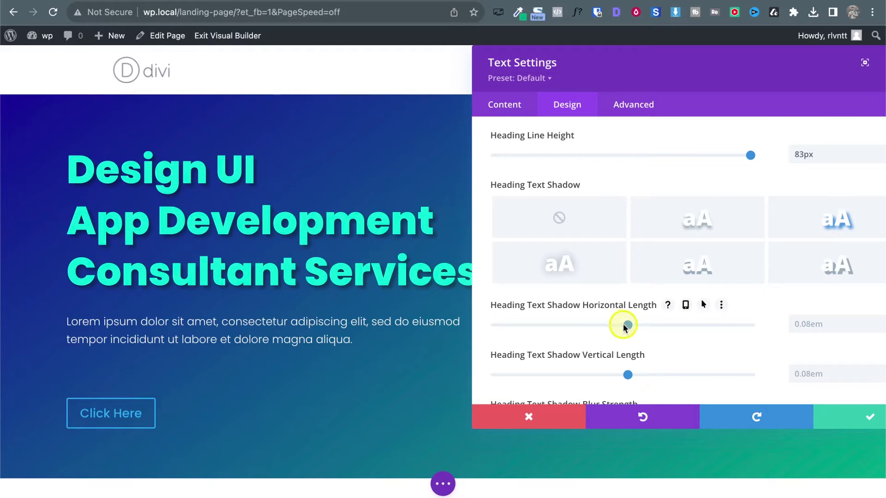
pyautogui.scroll(-5, 819, 369)
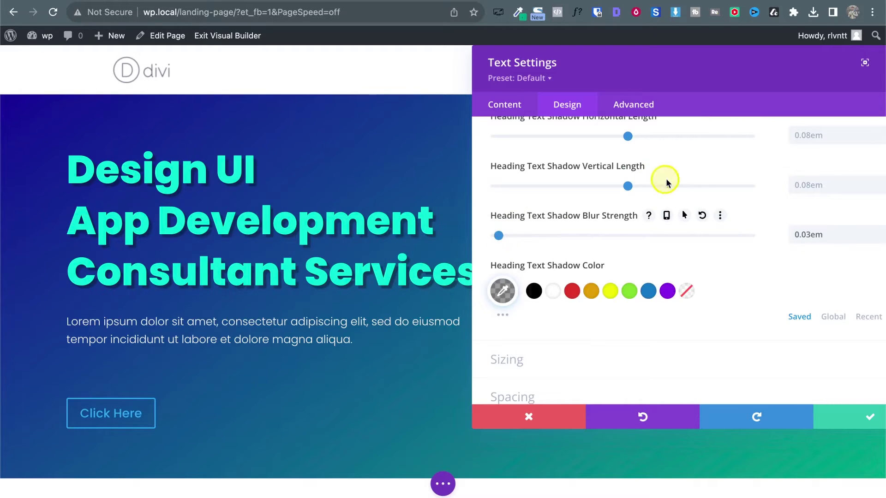
pyautogui.moveTo(627, 187); pyautogui.dragTo(623, 186)
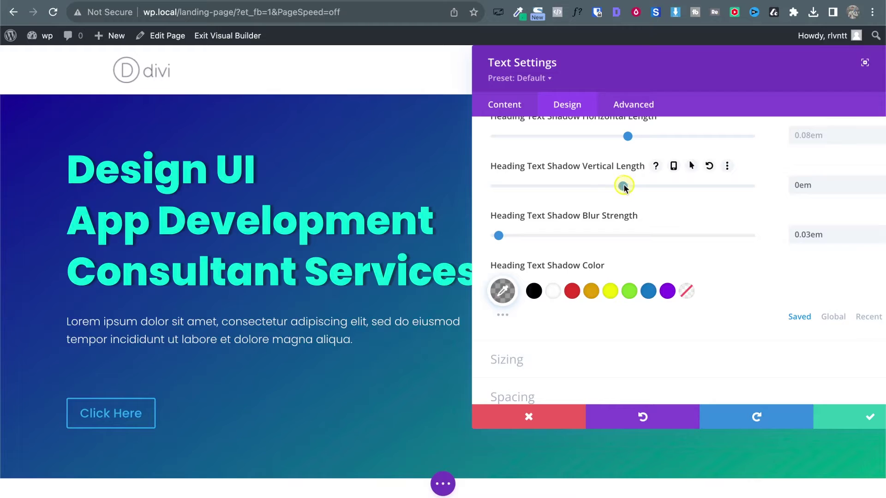
pyautogui.click(628, 137)
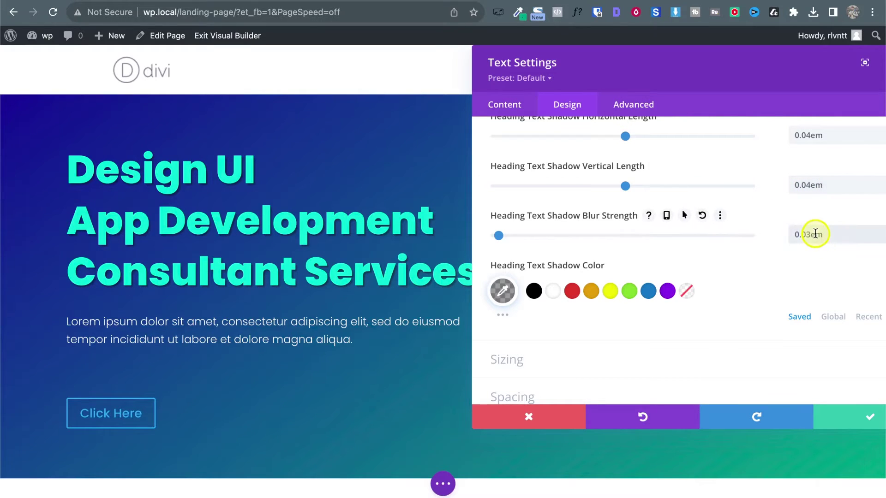
# Step: Set the heading text shadow's color to rgba(0,0,0,0.24) and its blur strength to 0.29em, then save the module and the page
pyautogui.click(503, 290)
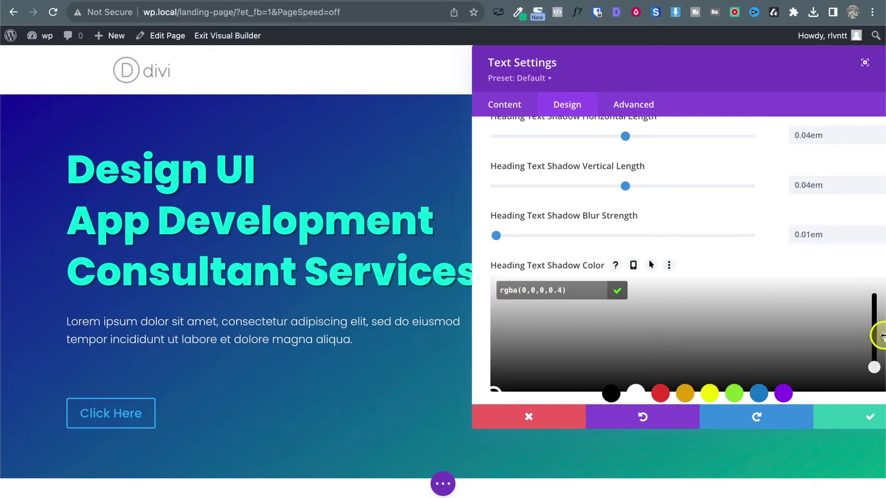
pyautogui.moveTo(651, 59); pyautogui.dragTo(504, 64)
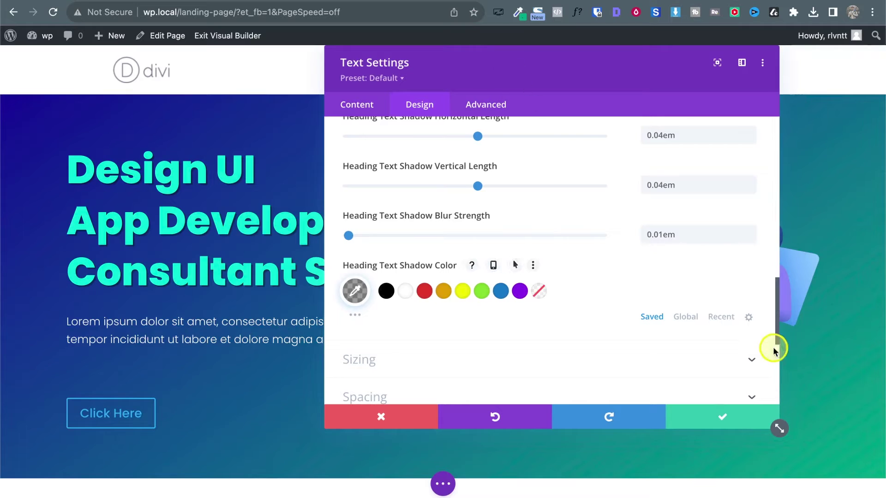
pyautogui.click(354, 292)
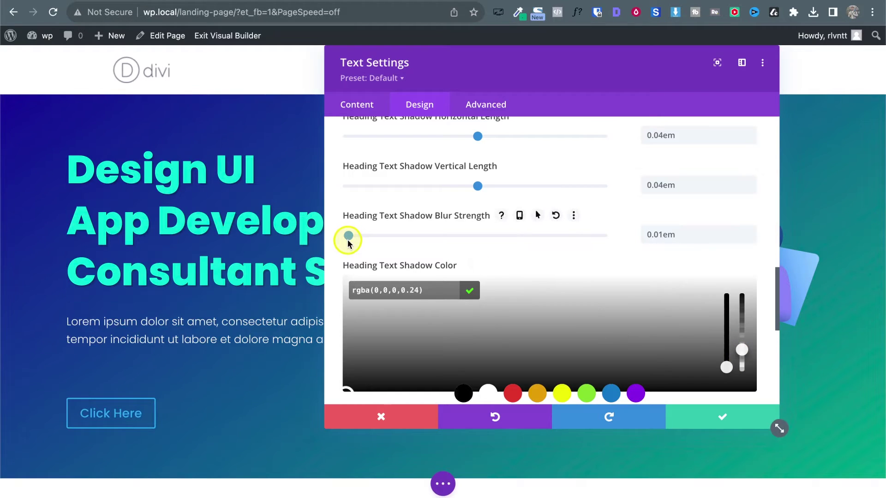
pyautogui.click(349, 236)
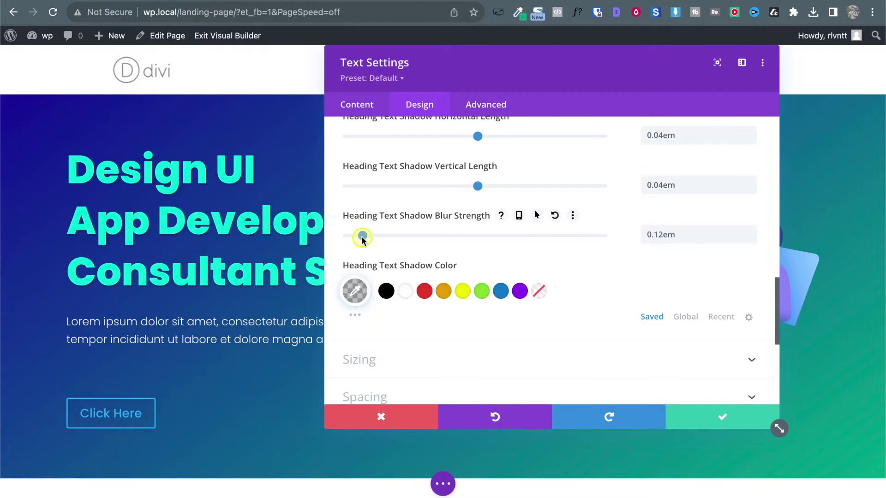
pyautogui.moveTo(362, 237); pyautogui.dragTo(388, 238)
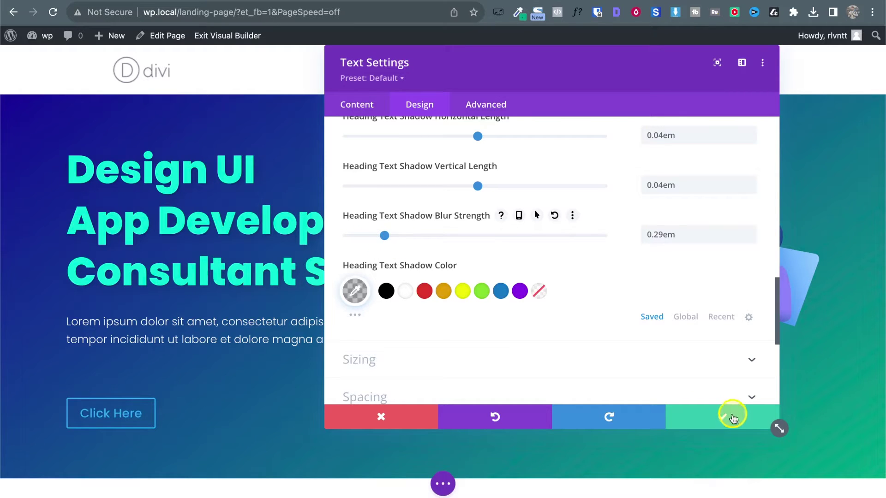
pyautogui.click(729, 417)
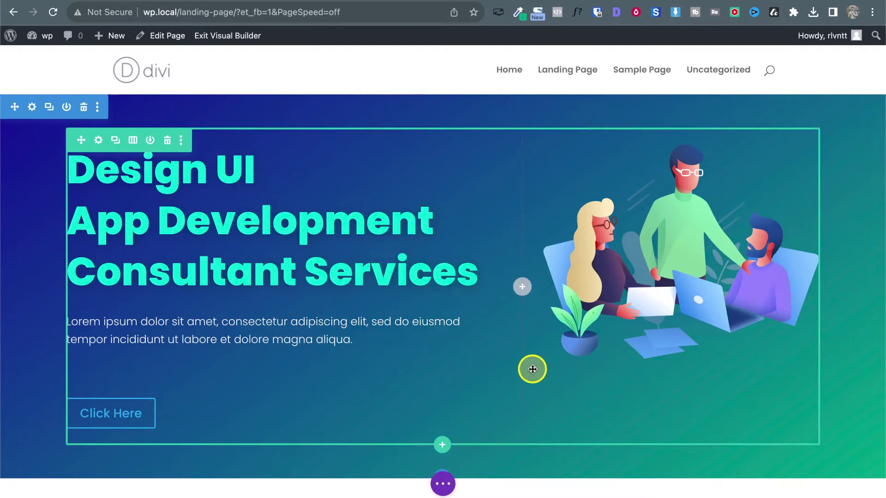
pyautogui.press('super+s')
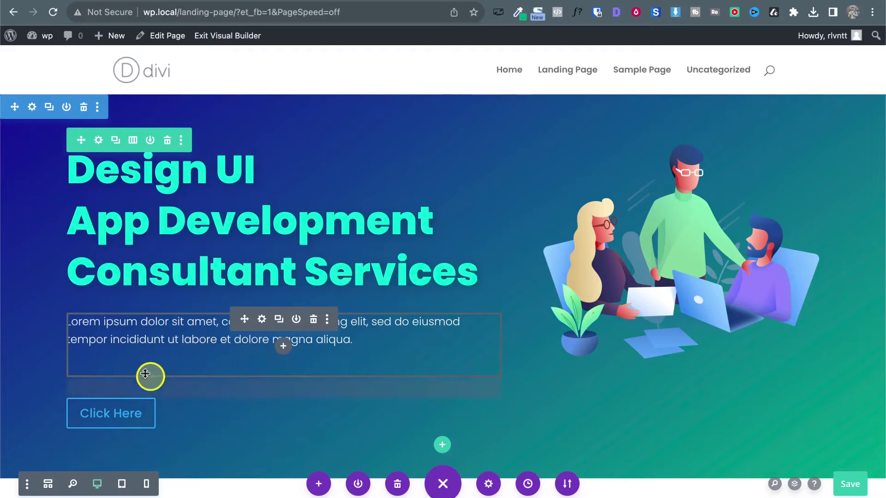
# Step: Remove the trailing blank line from the hero's lorem ipsum paragraph module and save its settings
pyautogui.click(262, 320)
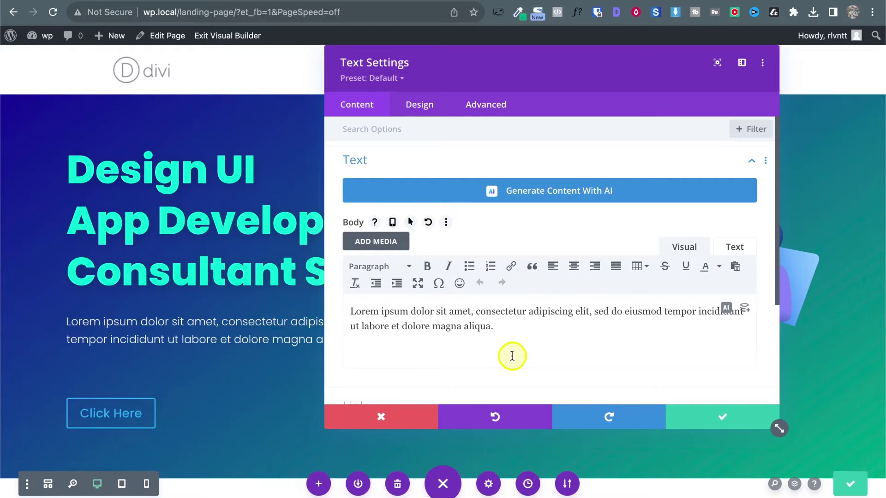
pyautogui.press('BackSpace')
pyautogui.click(715, 417)
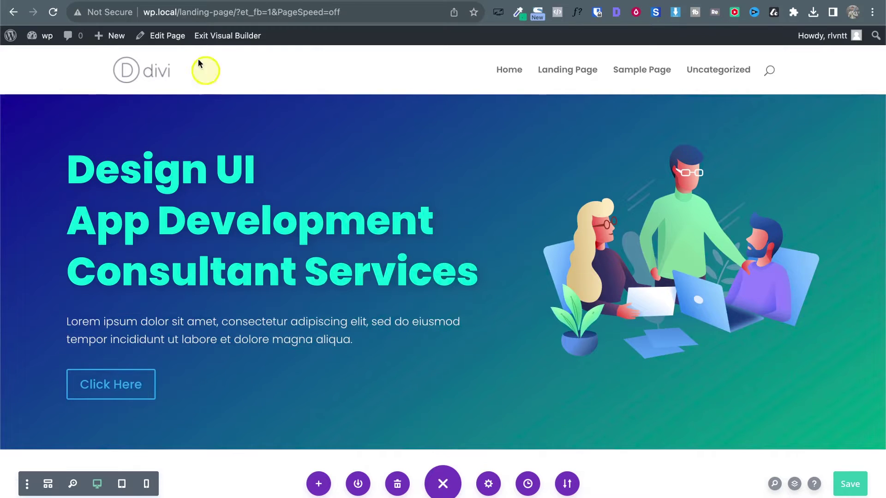
# Step: Inspect the font details of the START A PROJECT TODAY button on the Dev Space reference page with WhatFont
pyautogui.click(119, 1)
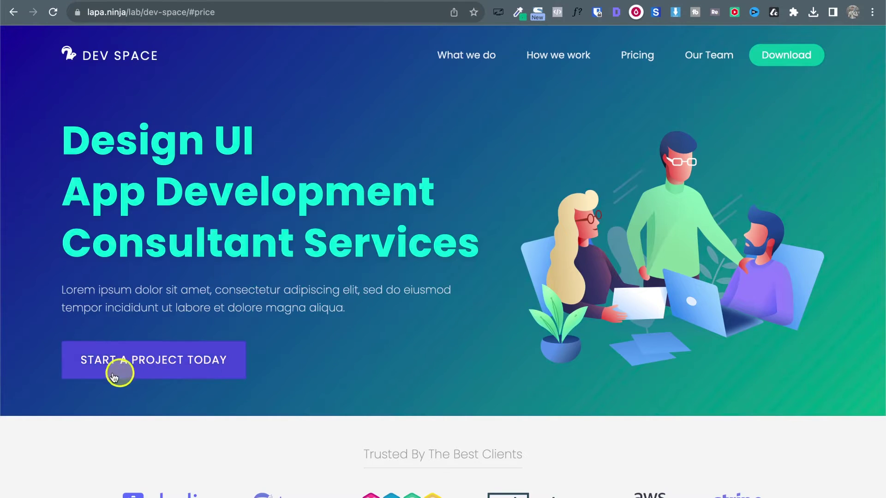
pyautogui.click(572, 13)
pyautogui.click(159, 365)
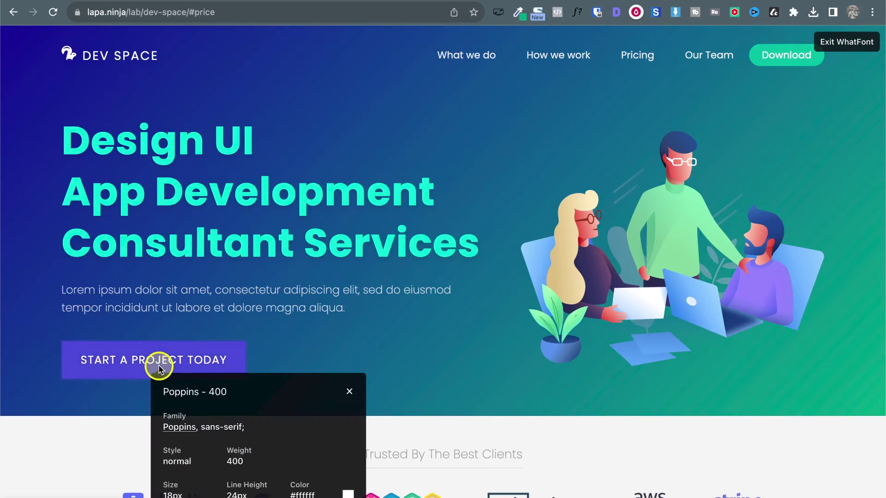
pyautogui.scroll(-2, 346, 420)
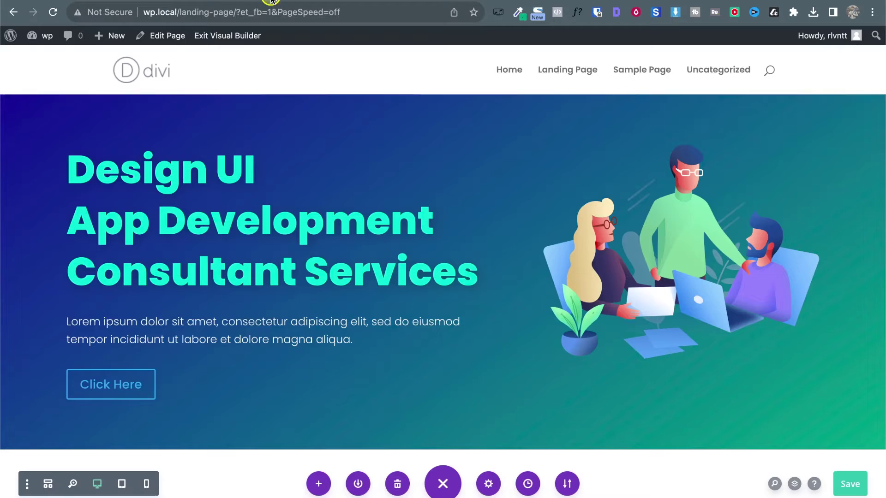
# Step: Back on the Divi page, enable custom styles for the hero button and set its text size to 18px and text color to white
pyautogui.moveTo(126, 386)
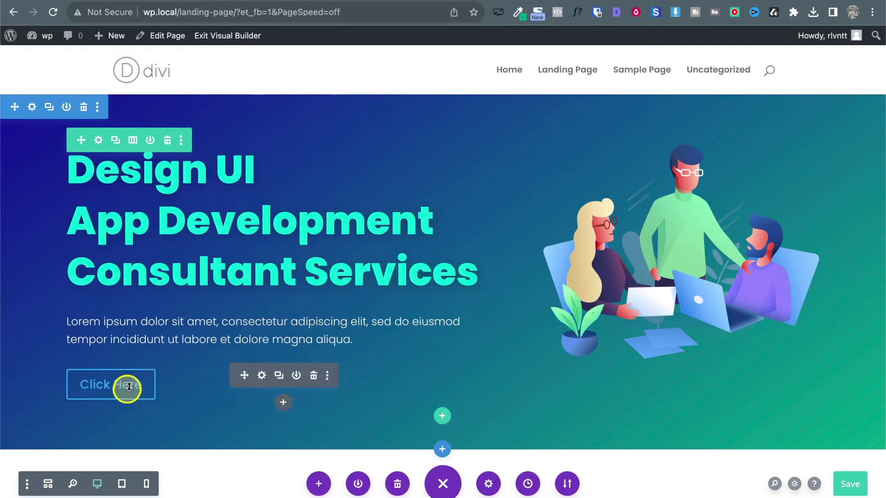
pyautogui.click(262, 374)
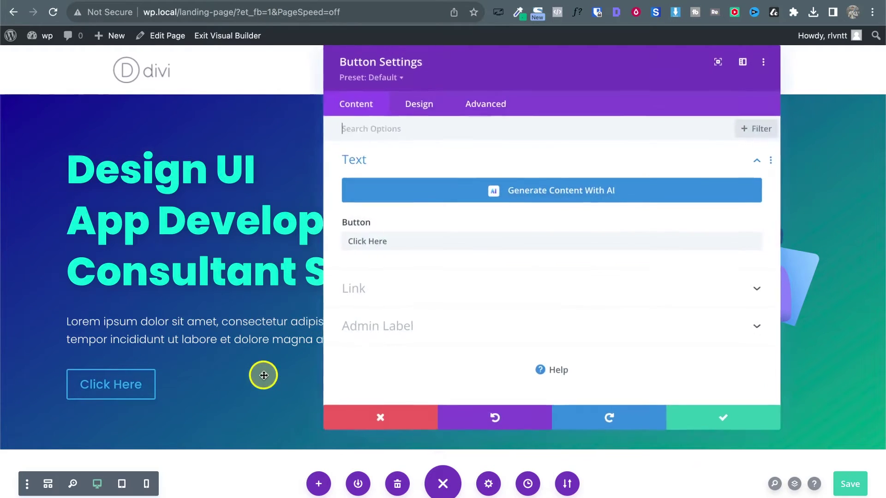
pyautogui.click(431, 107)
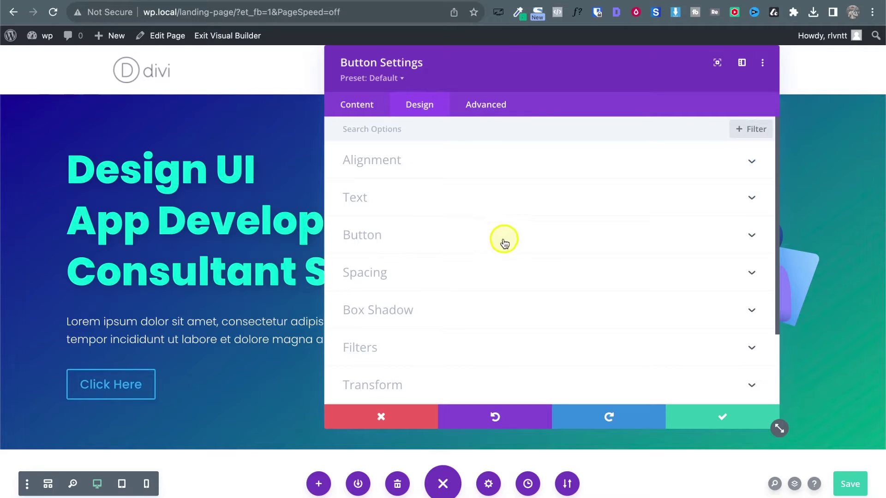
pyautogui.click(410, 237)
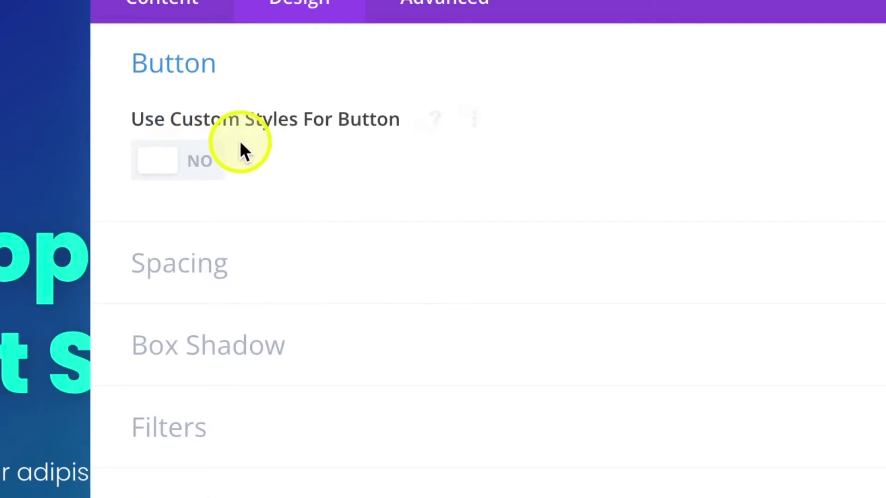
pyautogui.click(196, 165)
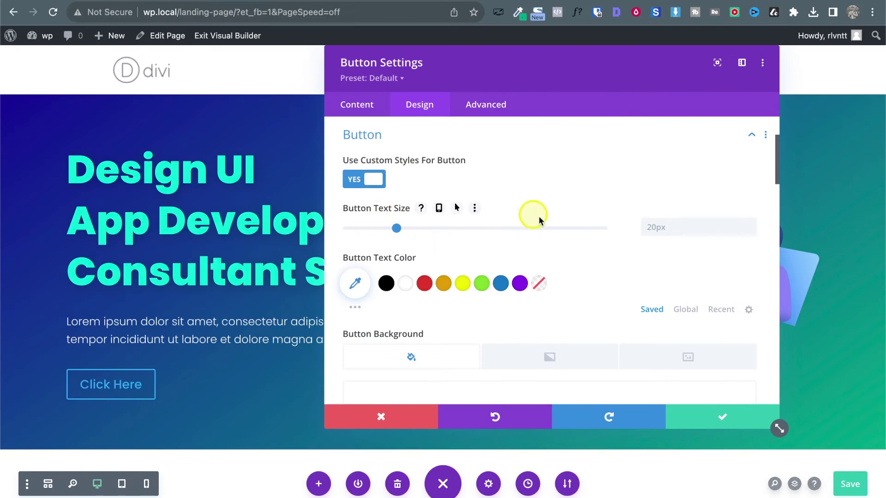
pyautogui.click(750, 233)
pyautogui.click(750, 233)
pyautogui.scroll(-3, 567, 259)
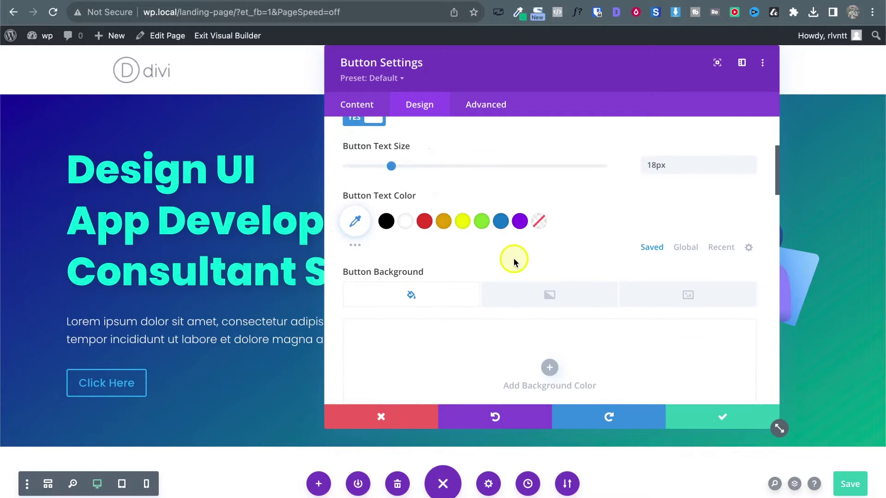
pyautogui.click(406, 223)
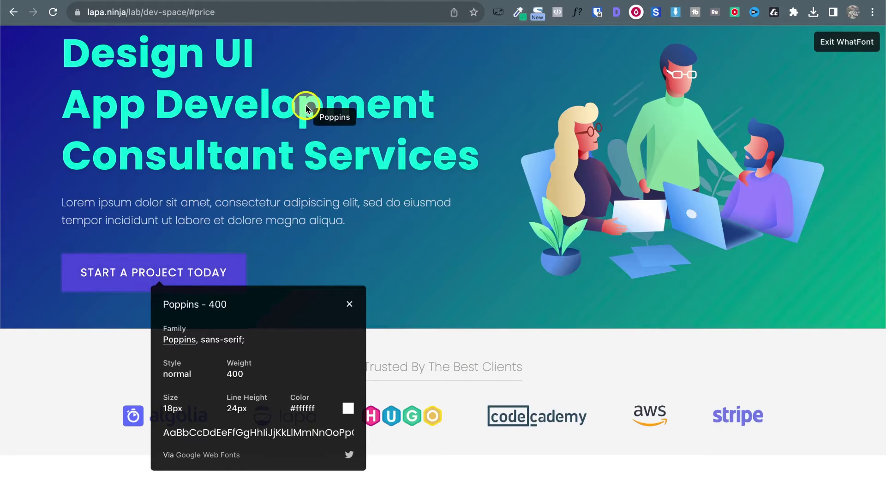
# Step: Exit WhatFont on the reference page, check its button's outline, and set the Divi hero button's border width to 1px
pyautogui.press('Escape')
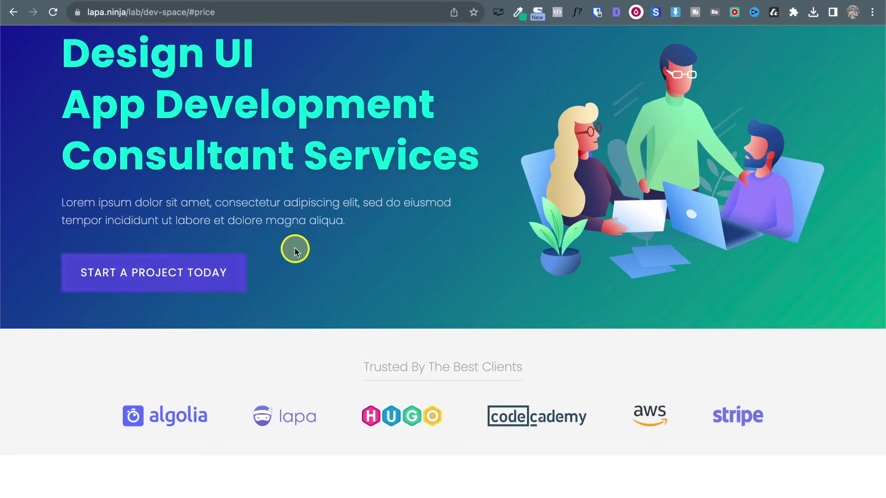
pyautogui.click(279, 253)
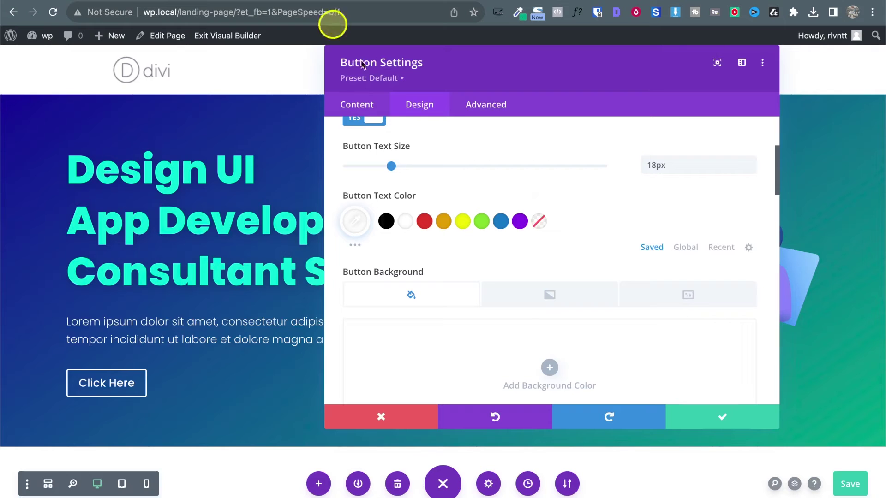
pyautogui.scroll(-3, 583, 231)
pyautogui.scroll(-5, 584, 233)
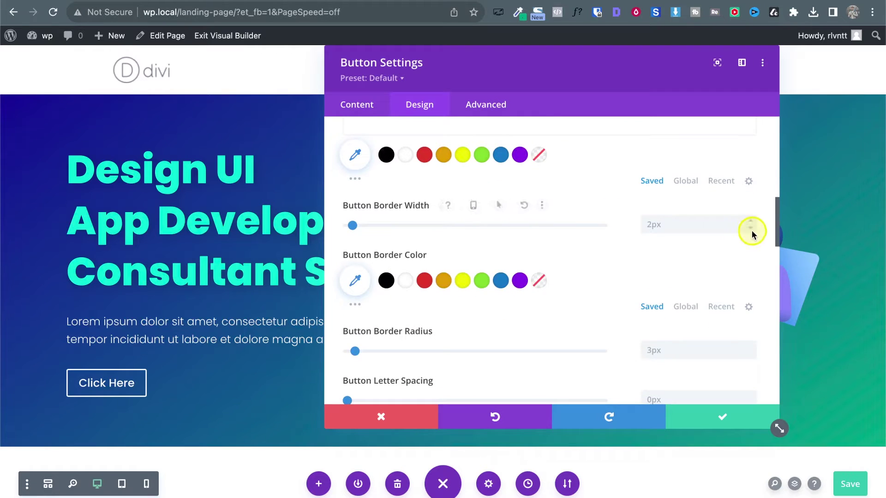
pyautogui.click(751, 229)
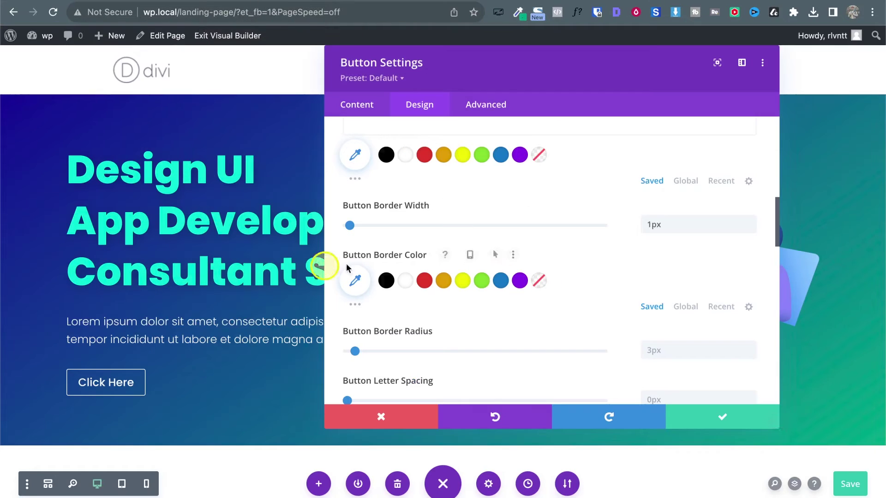
# Step: Set the hero button's border color to semi-transparent white, rgba(255,255,255,0.3)
pyautogui.scroll(-1, 500, 268)
pyautogui.click(354, 252)
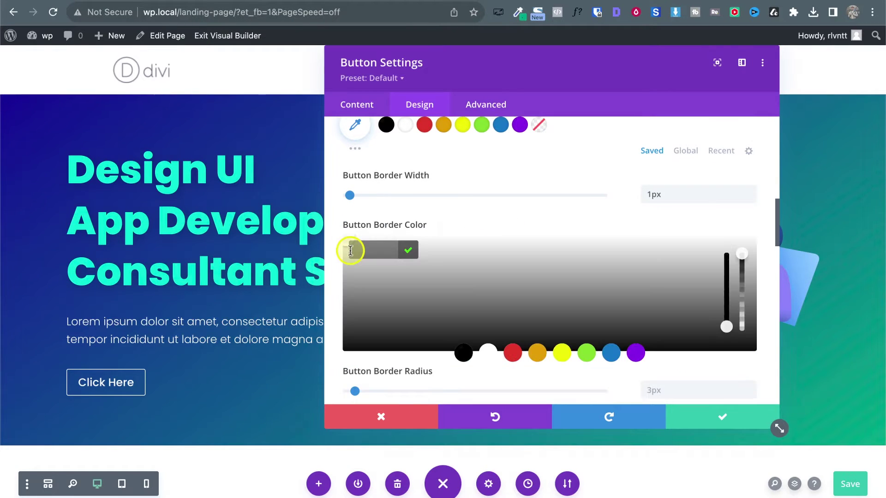
pyautogui.click(490, 353)
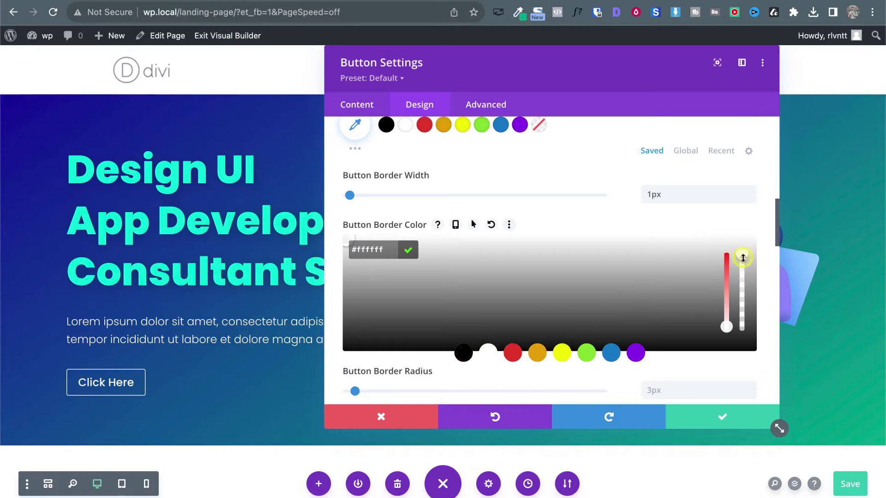
pyautogui.moveTo(742, 258); pyautogui.dragTo(744, 310)
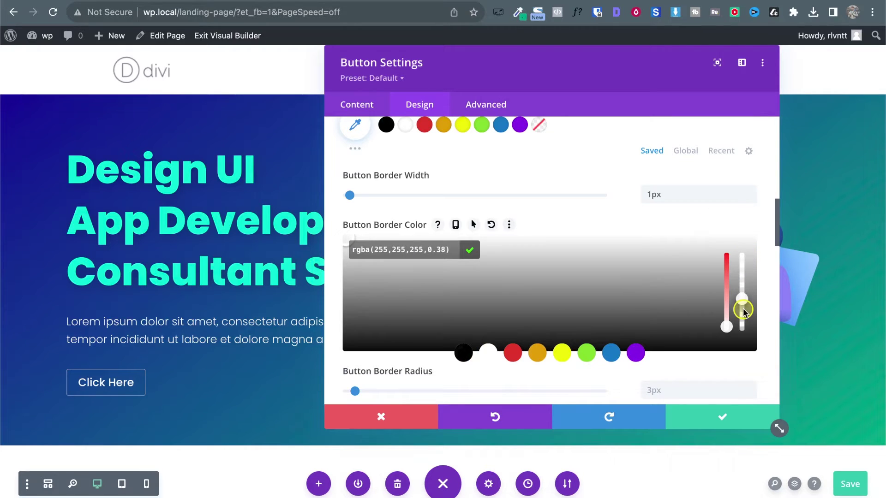
pyautogui.moveTo(744, 313); pyautogui.dragTo(743, 316)
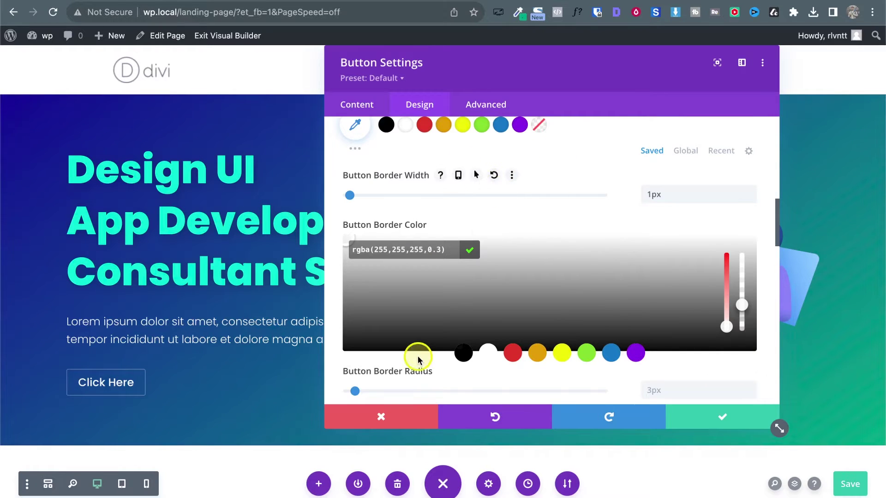
# Step: Apply the uppercase font style to the hero button's text
pyautogui.scroll(-10, 418, 359)
pyautogui.scroll(2, 419, 360)
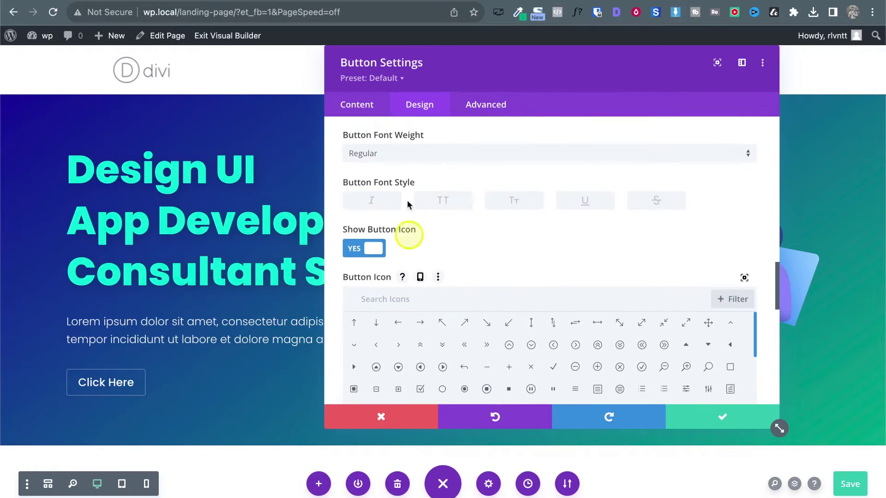
pyautogui.click(454, 203)
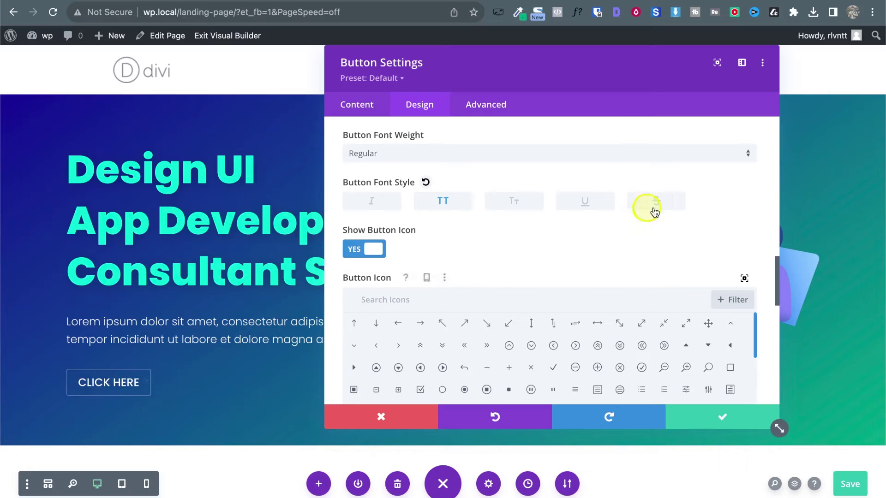
# Step: Check the button wording on the reference page and change the hero button's text to "Start a project today"
pyautogui.scroll(4, 552, 248)
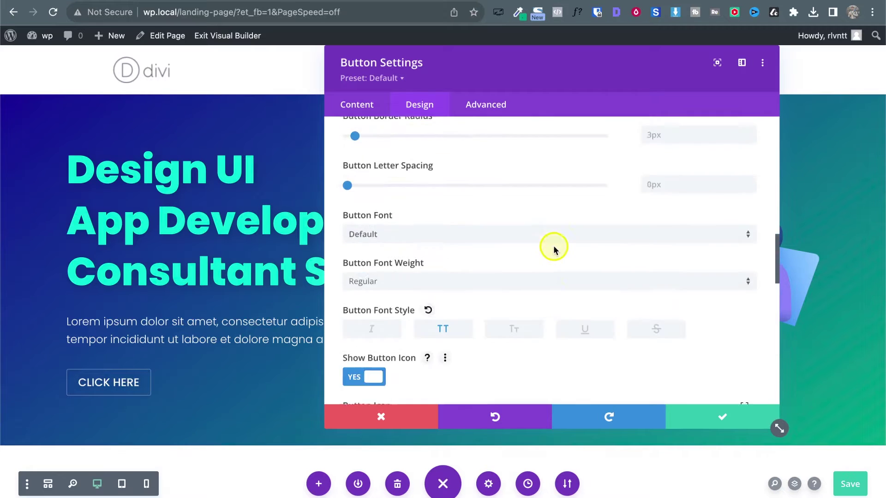
pyautogui.scroll(7, 553, 248)
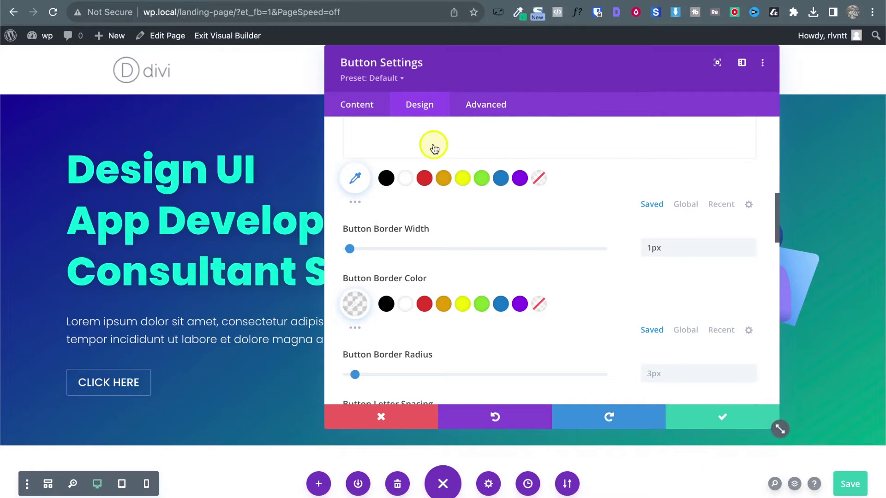
pyautogui.click(126, 1)
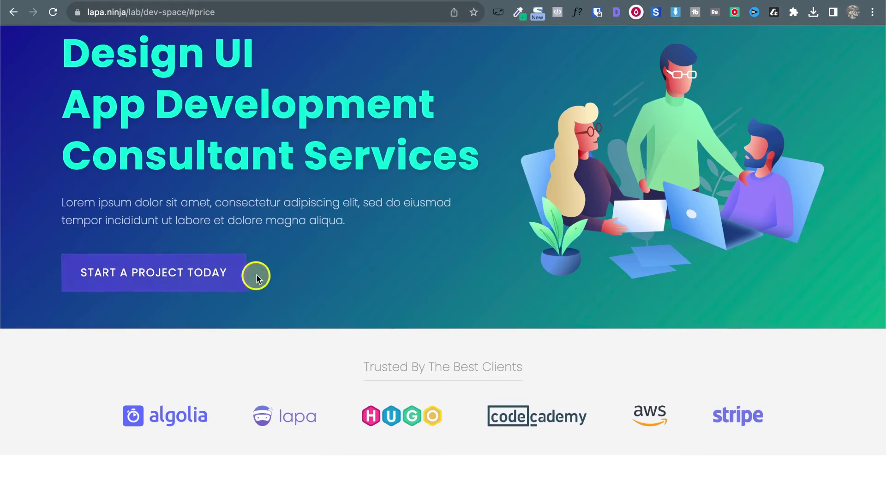
pyautogui.click(257, 1)
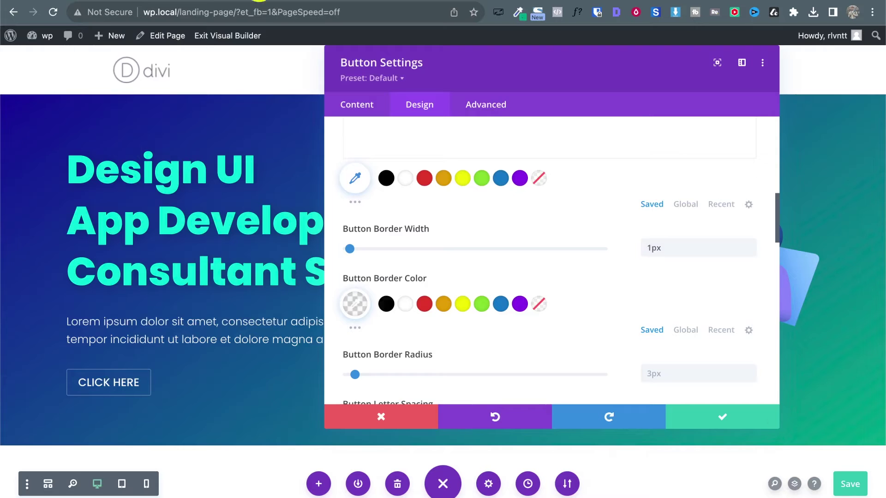
pyautogui.scroll(10, 478, 193)
pyautogui.click(355, 105)
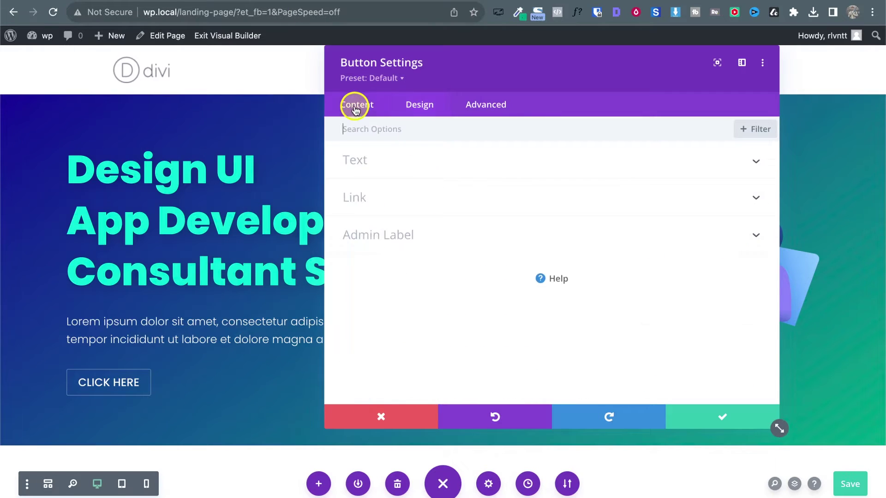
pyautogui.click(370, 161)
pyautogui.click(401, 237)
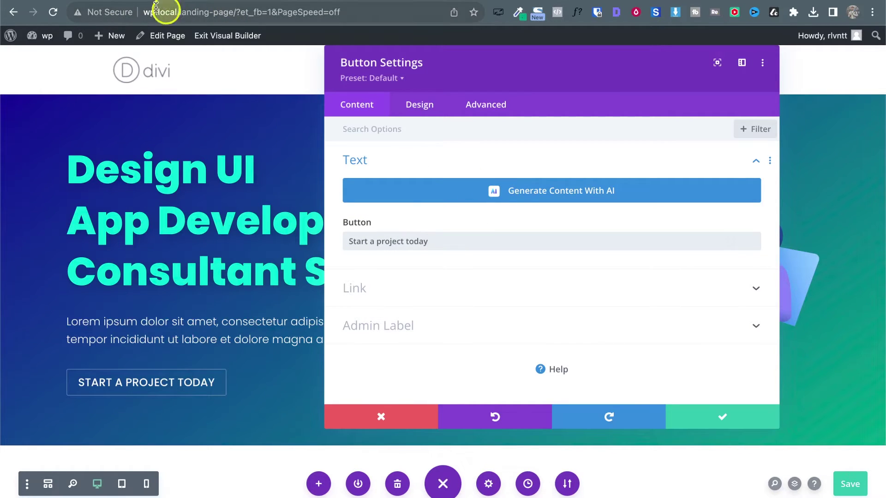
# Step: Open the hero button's link options, save the page, and check the button on the reference page
pyautogui.click(360, 288)
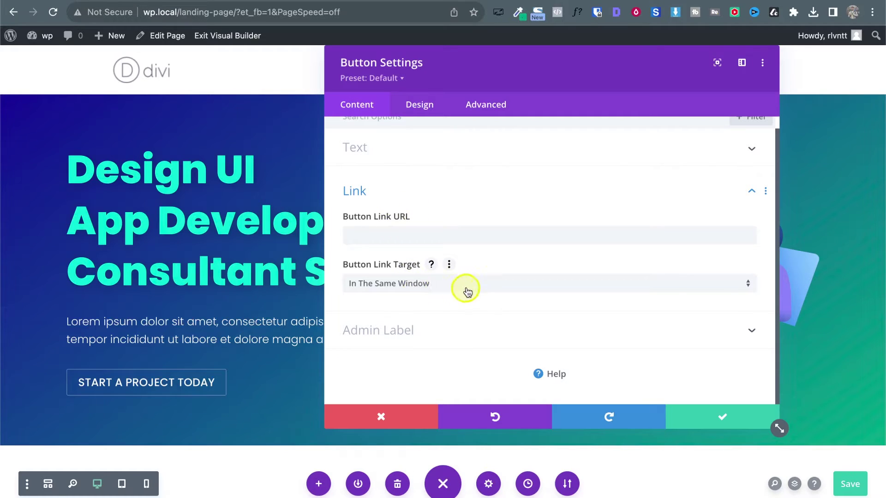
pyautogui.click(850, 484)
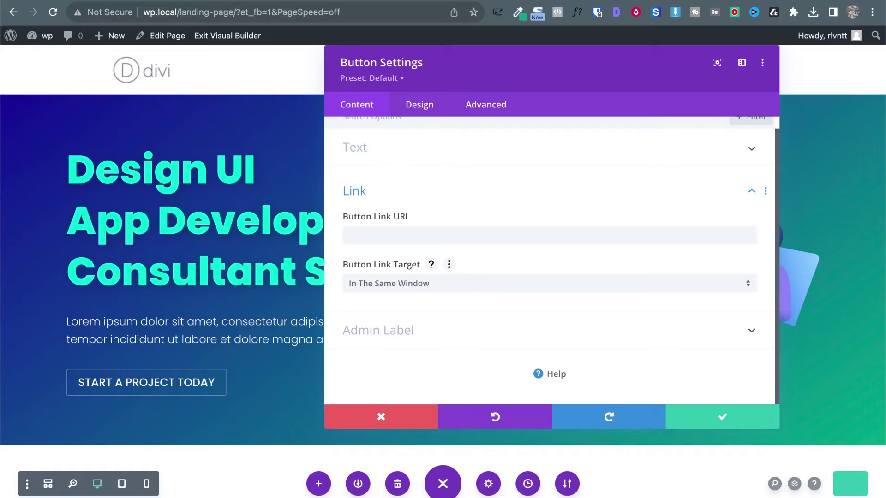
pyautogui.click(154, 1)
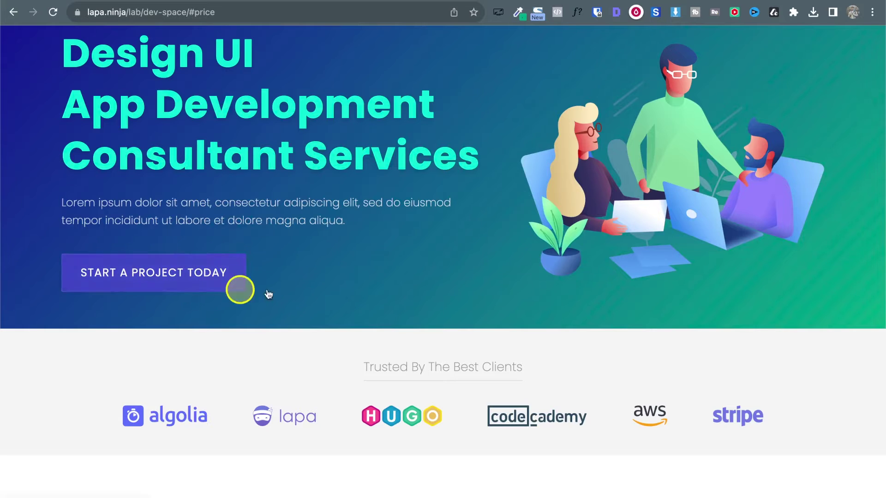
pyautogui.click(243, 0)
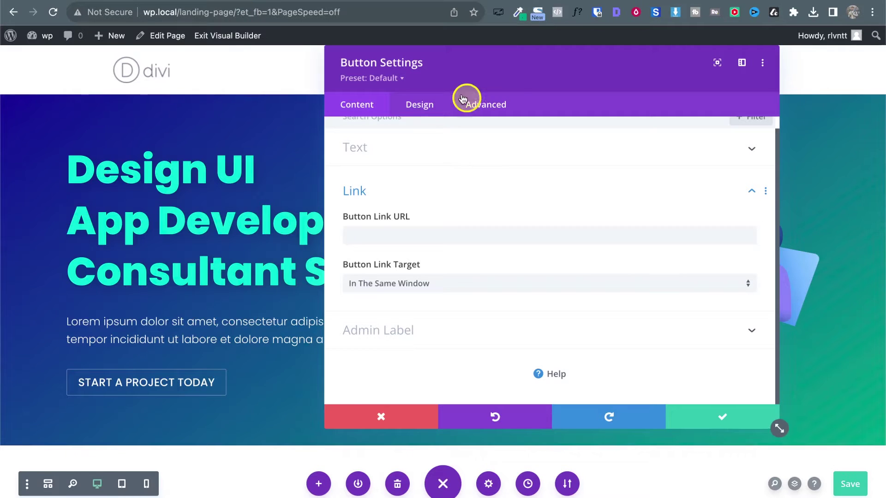
# Step: Link the hero button's top and bottom padding and set both to 12px
pyautogui.click(421, 109)
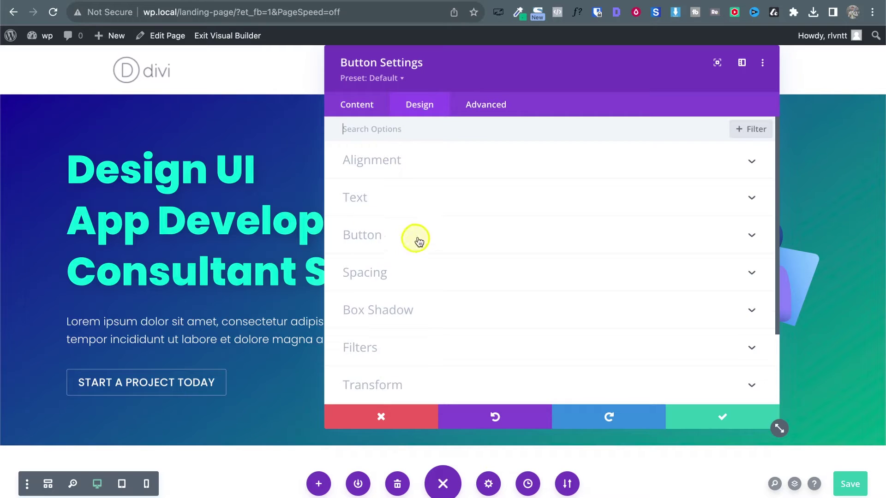
pyautogui.click(407, 283)
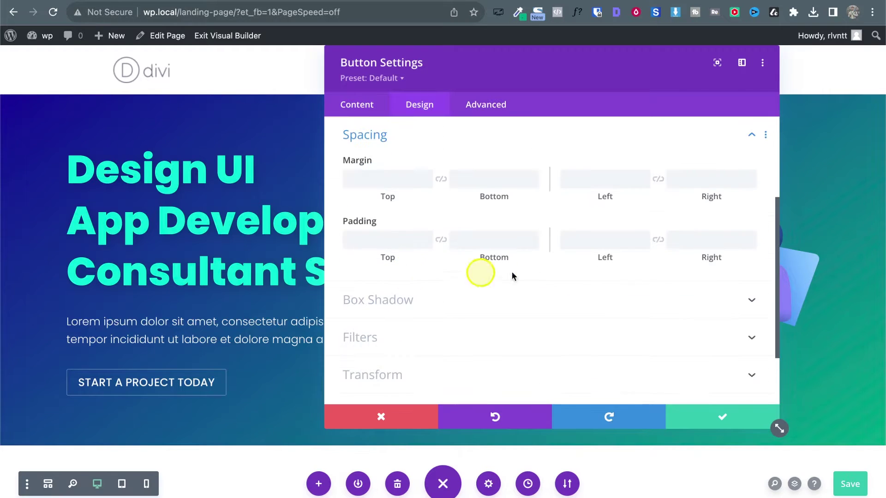
pyautogui.scroll(-2, 508, 277)
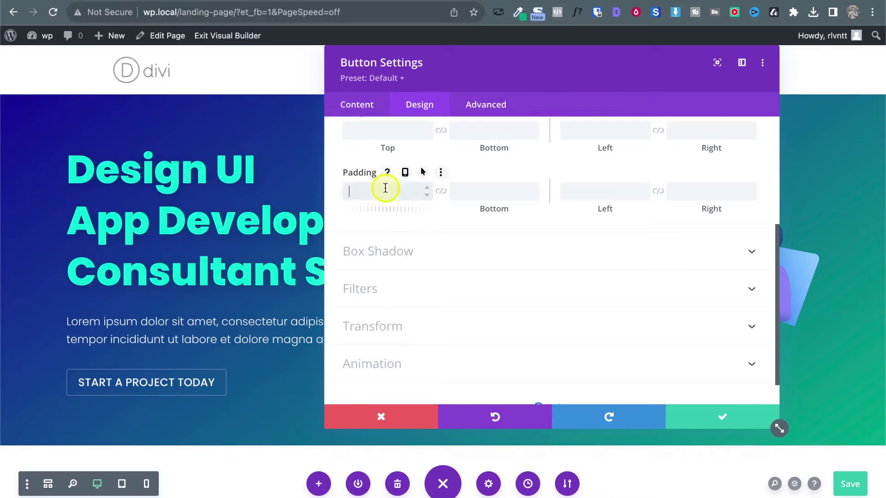
pyautogui.click(441, 191)
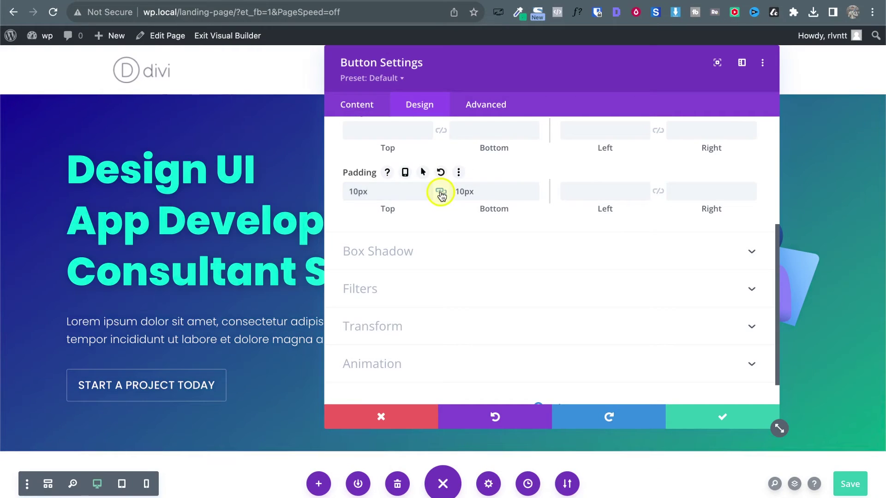
pyautogui.press('Up')
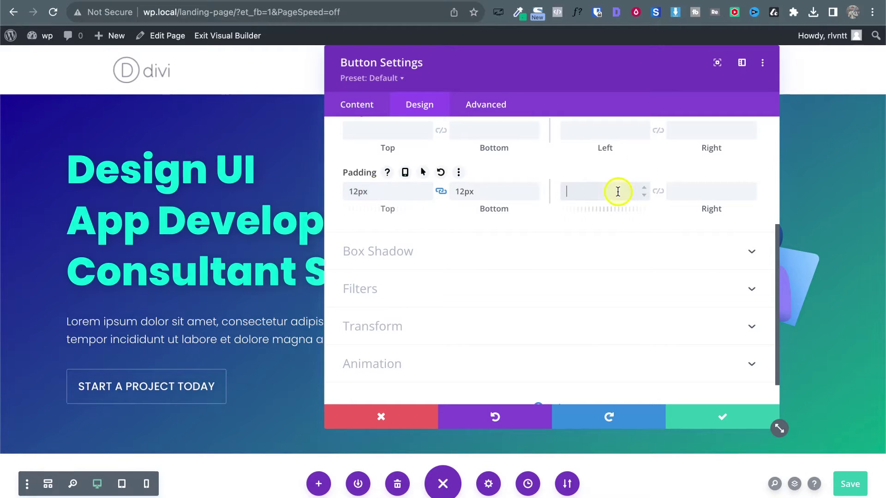
# Step: Link the hero button's left and right padding and set both to 30px
pyautogui.click(660, 194)
pyautogui.press('Up')
pyautogui.press('Up')
pyautogui.press('Up')
pyautogui.press('Up')
pyautogui.press('Up')
pyautogui.press('Up')
pyautogui.press('Up')
pyautogui.press('Up')
pyautogui.press('Up')
pyautogui.press('Up')
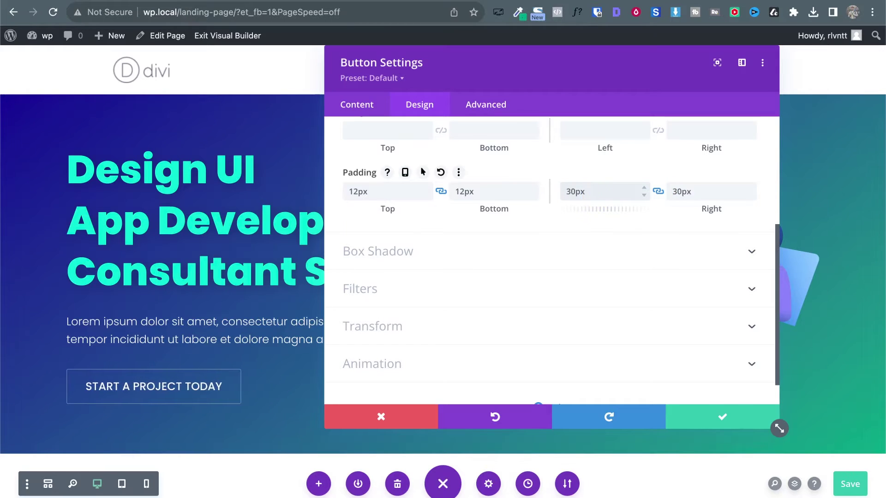
# Step: Compare the hero button with the reference, inspect the reference button's styles and copy its primary background color, #5755d9
pyautogui.click(147, 0)
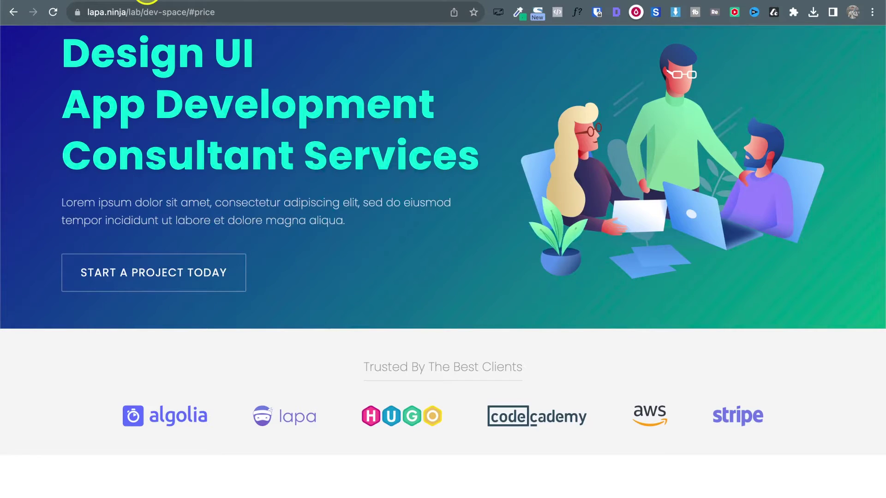
pyautogui.click(237, 0)
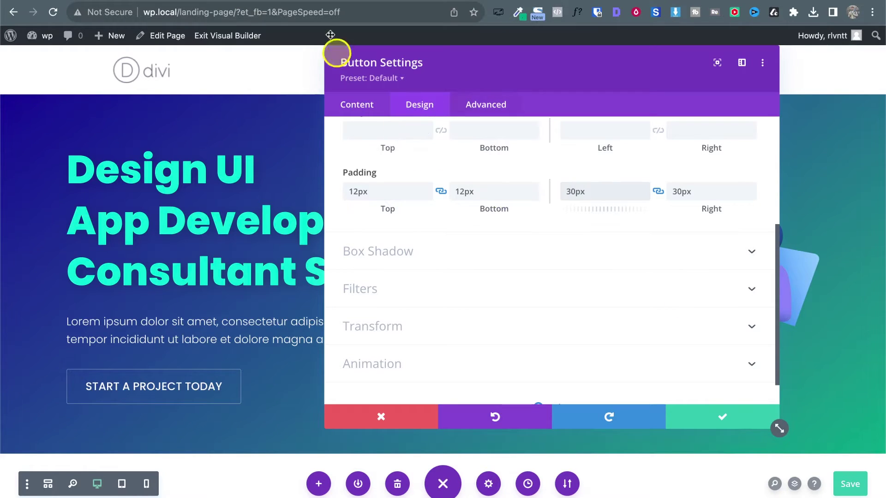
pyautogui.click(98, 0)
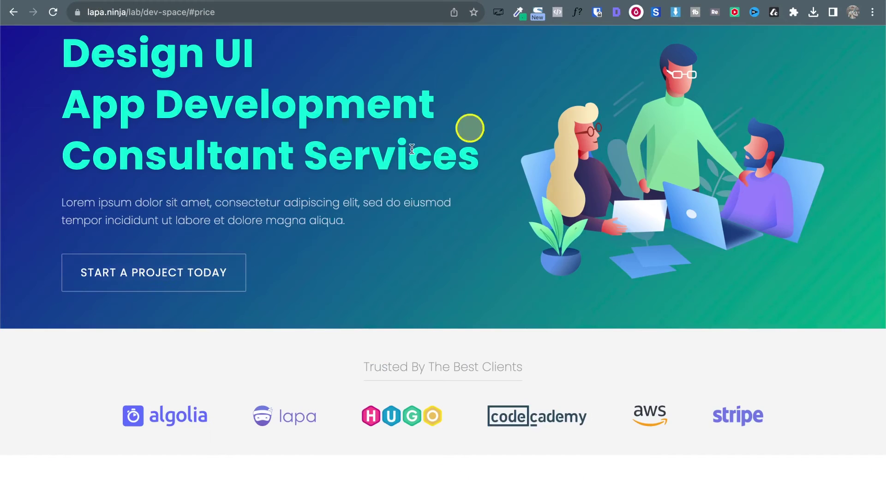
pyautogui.rightClick(170, 270)
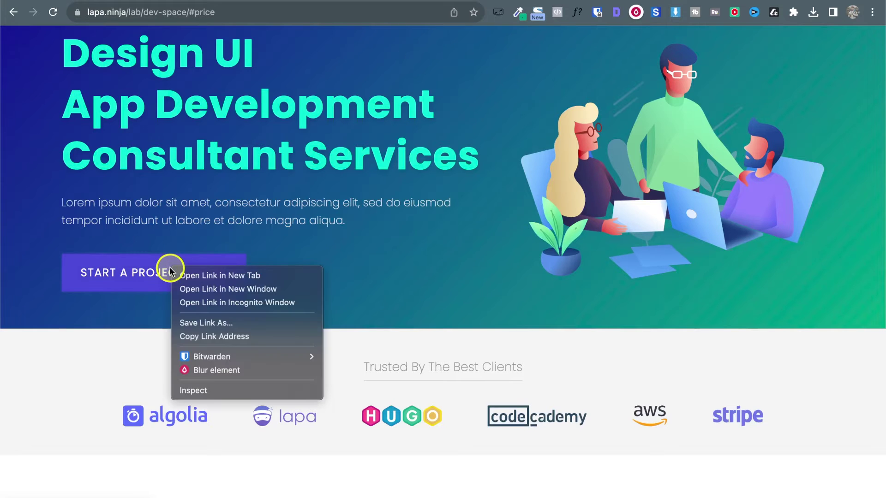
pyautogui.click(195, 390)
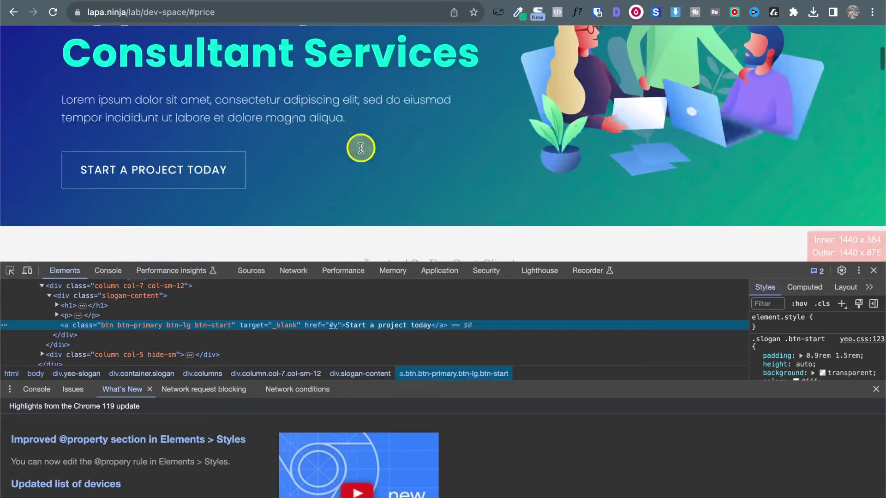
pyautogui.press('Escape')
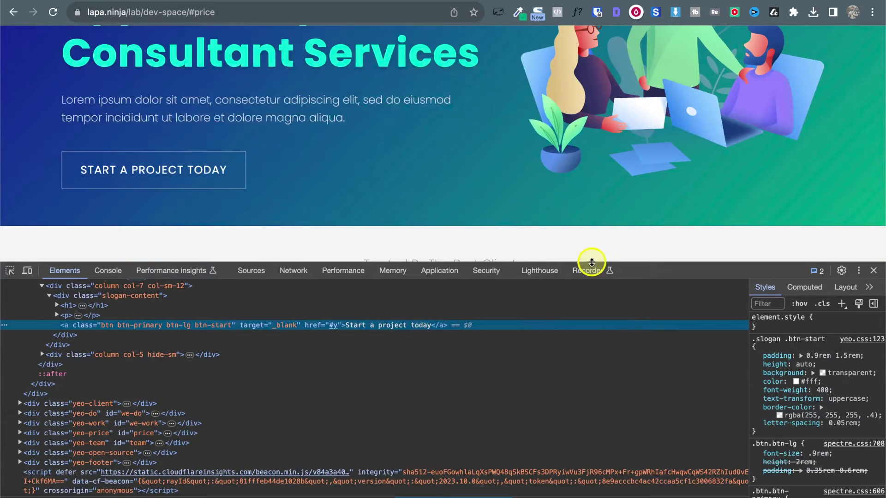
pyautogui.scroll(-4, 812, 355)
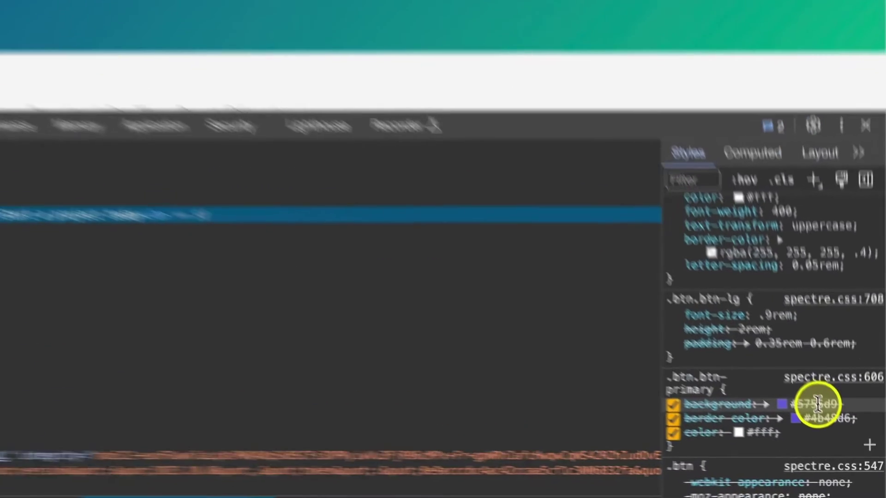
pyautogui.click(818, 405)
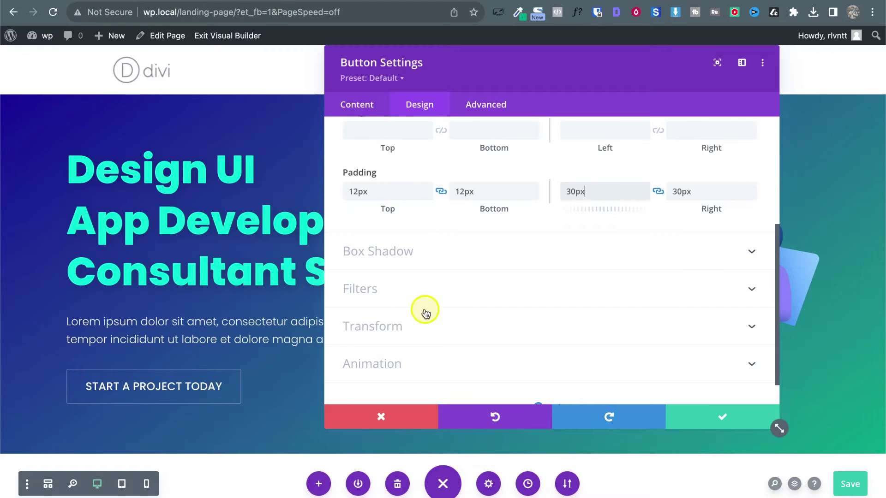
# Step: Enable hover options for the Divi hero button's background and set its hover color to #5755d9
pyautogui.scroll(5, 455, 253)
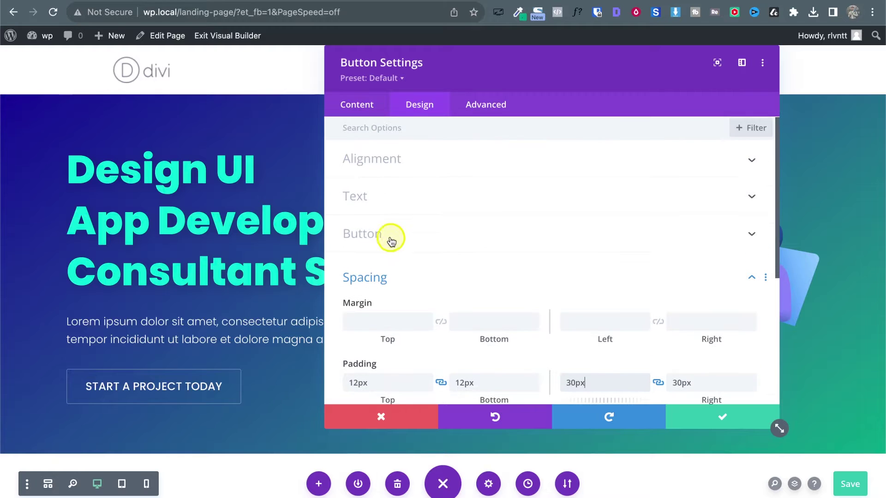
pyautogui.click(392, 233)
pyautogui.scroll(-3, 609, 266)
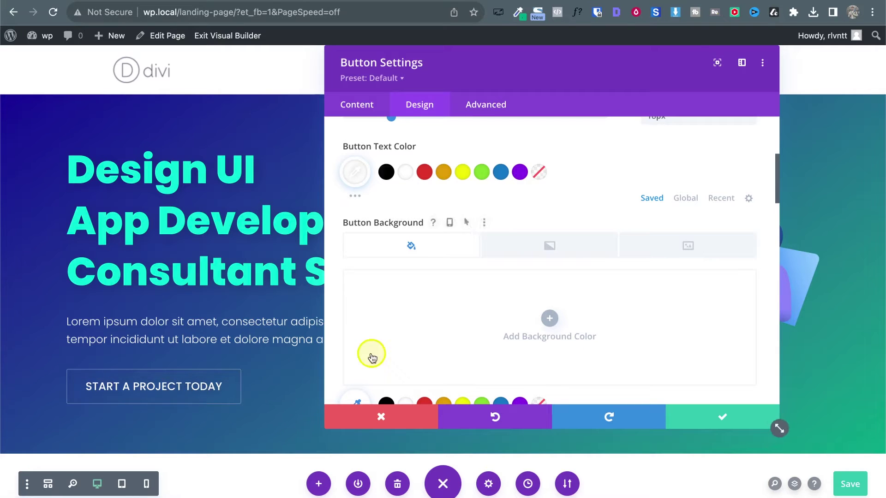
pyautogui.scroll(-3, 227, 344)
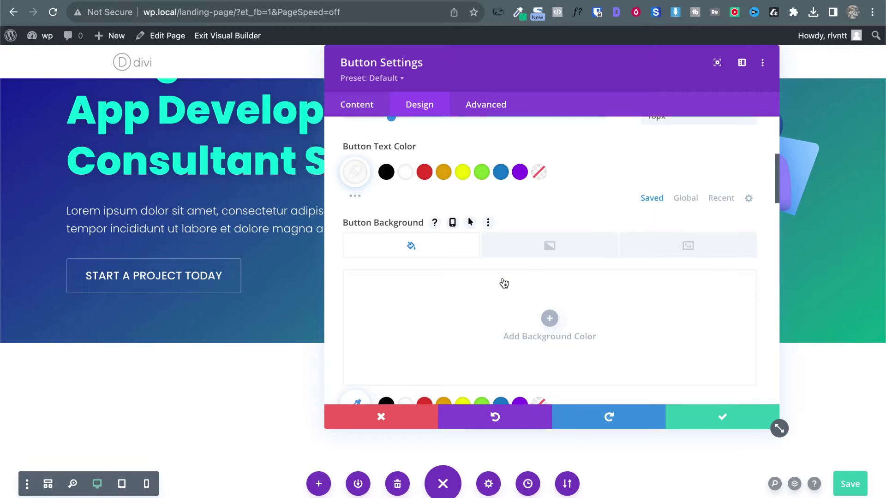
pyautogui.click(480, 238)
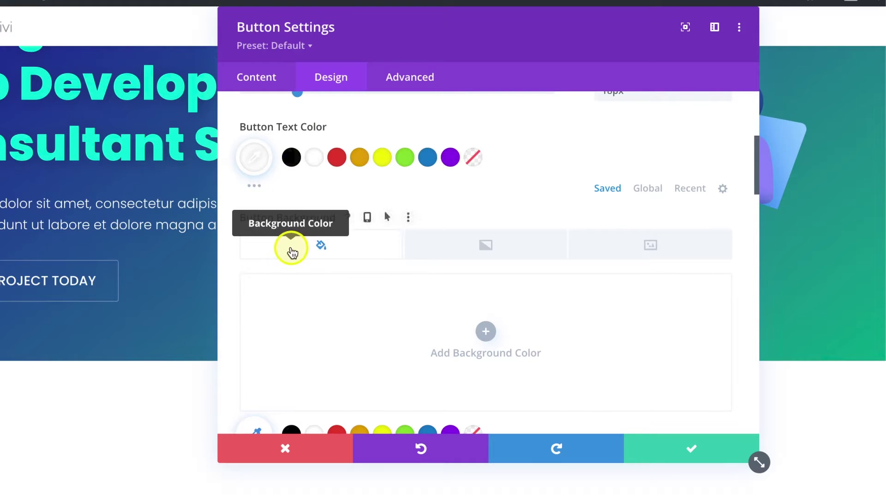
pyautogui.scroll(-3, 409, 229)
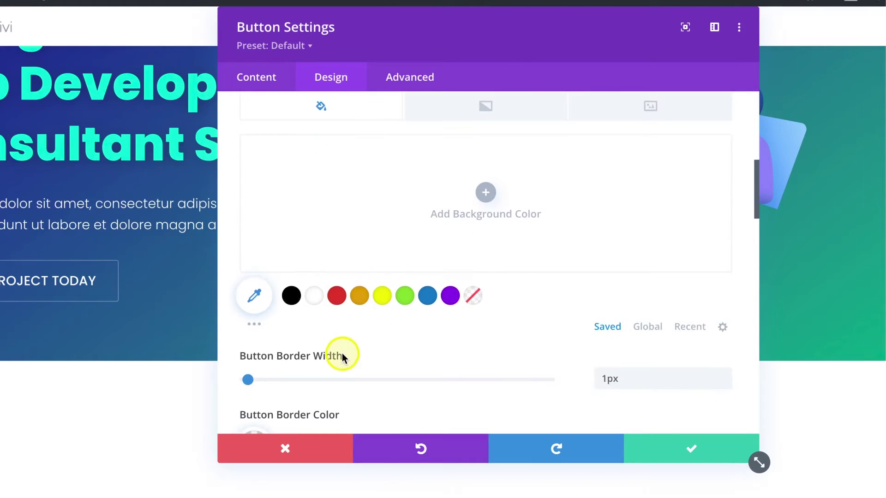
pyautogui.scroll(-3, 325, 383)
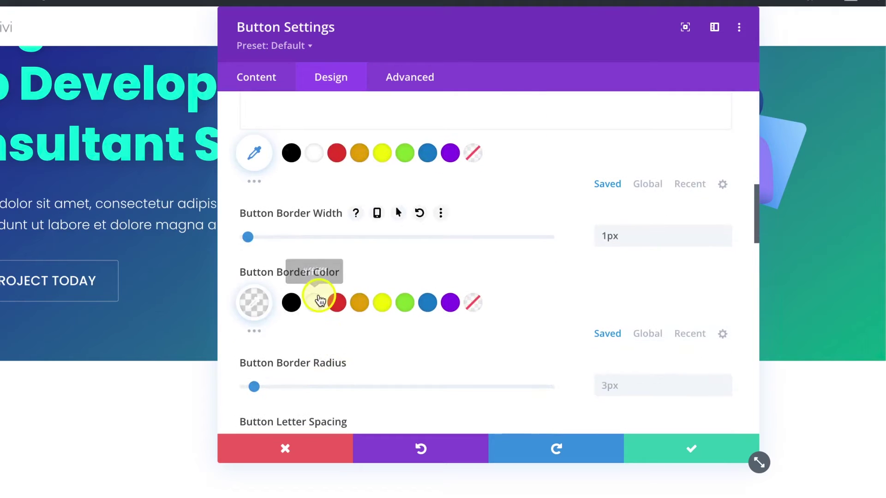
pyautogui.scroll(6, 451, 272)
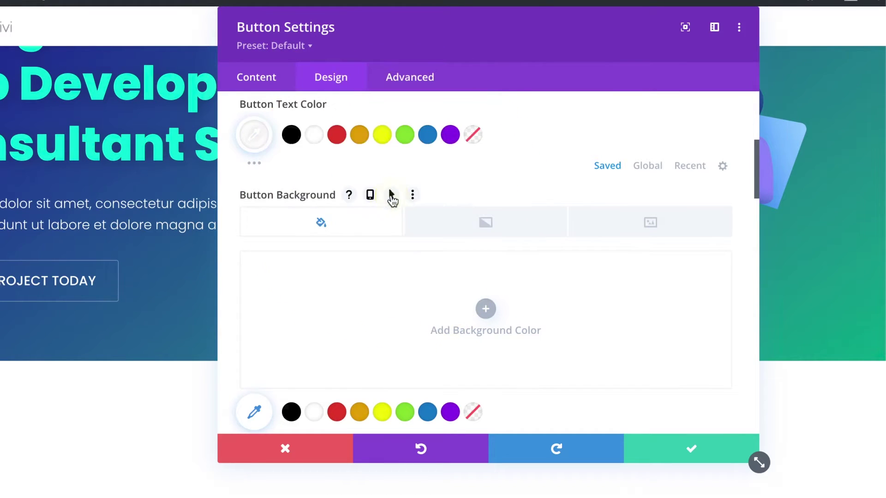
pyautogui.click(390, 195)
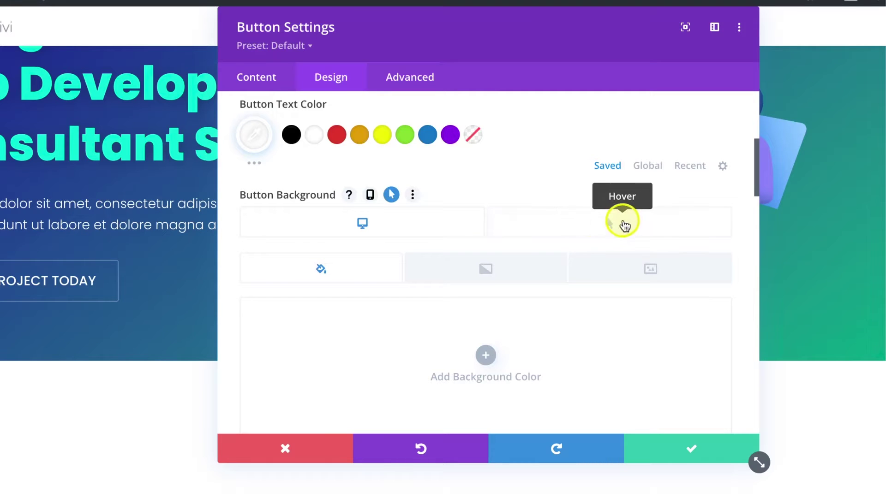
pyautogui.scroll(-1, 552, 226)
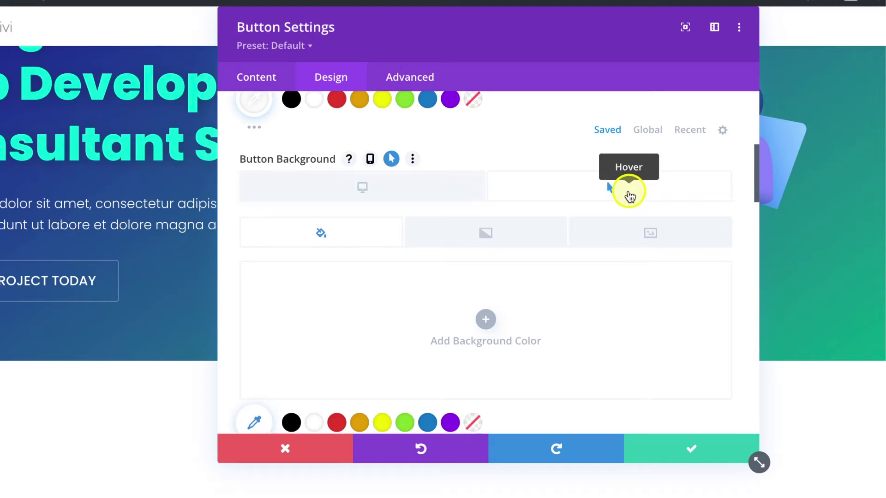
pyautogui.click(486, 320)
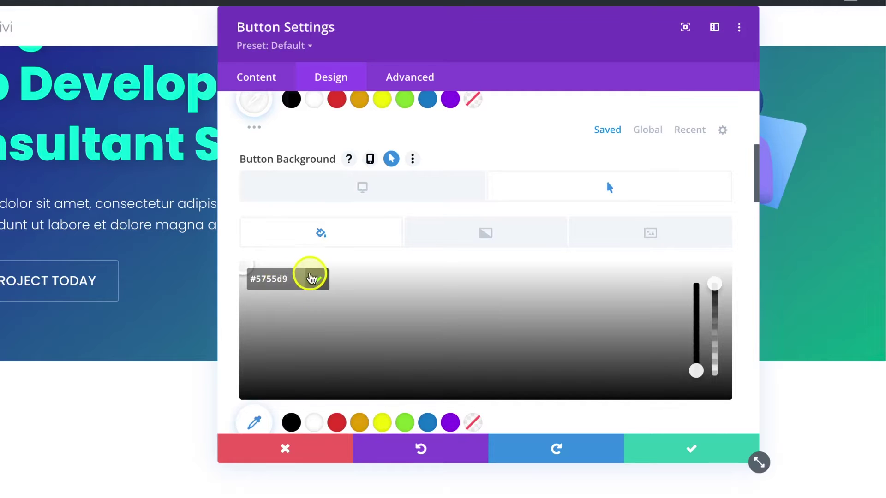
pyautogui.click(314, 279)
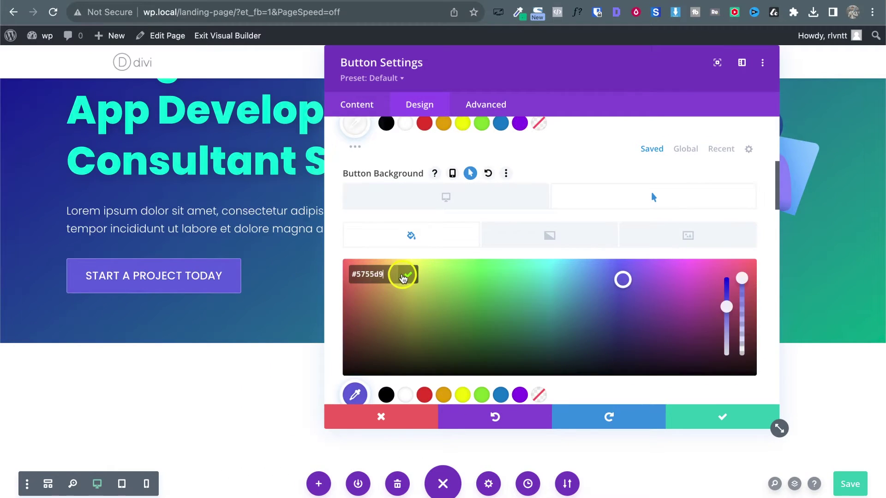
pyautogui.click(406, 275)
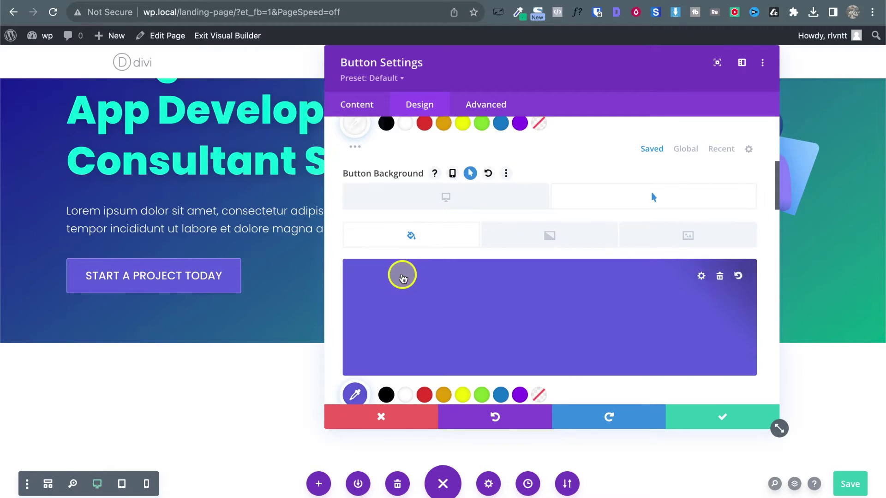
# Step: Enable hover options for the hero button's border color, show its hover state, and return to the button background options
pyautogui.scroll(-3, 522, 184)
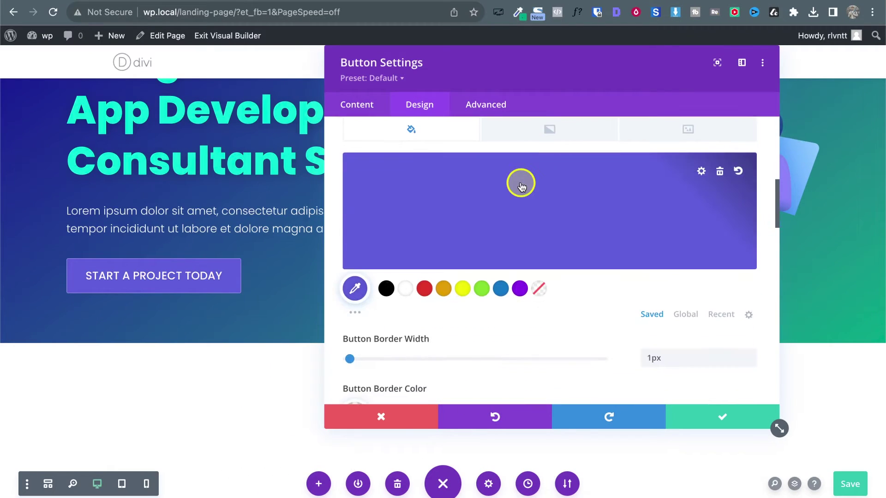
pyautogui.scroll(-5, 522, 186)
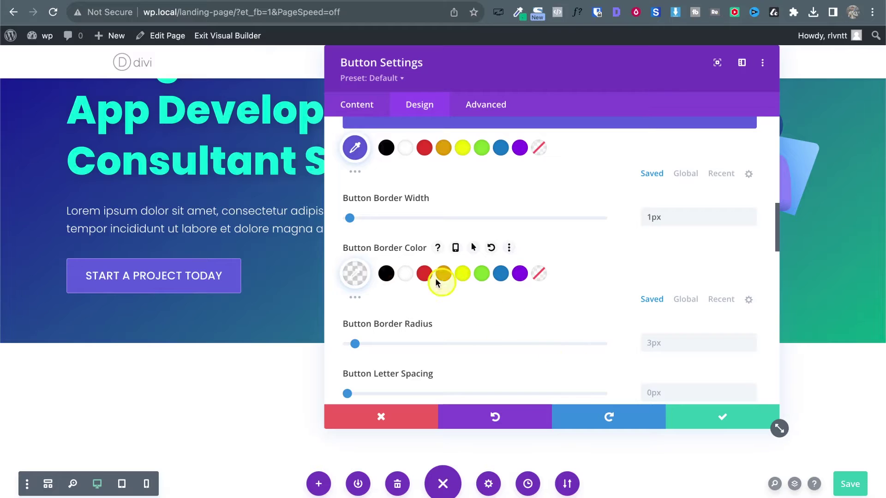
pyautogui.click(474, 249)
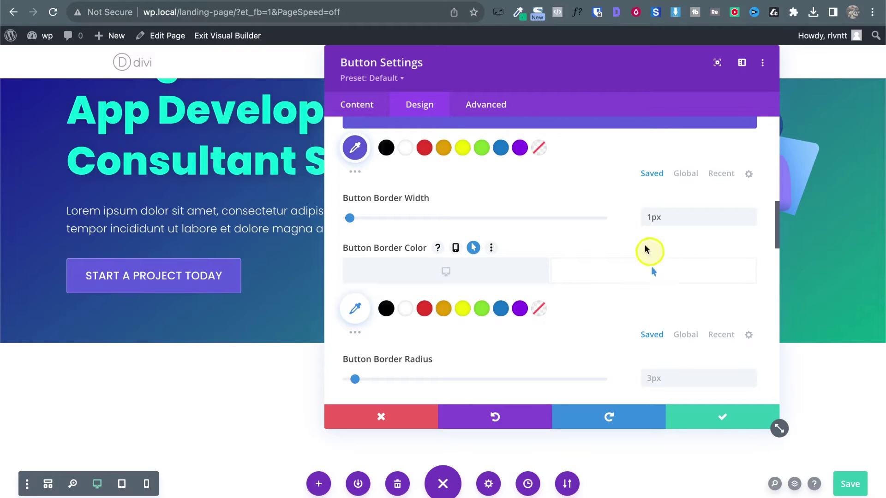
pyautogui.scroll(4, 628, 299)
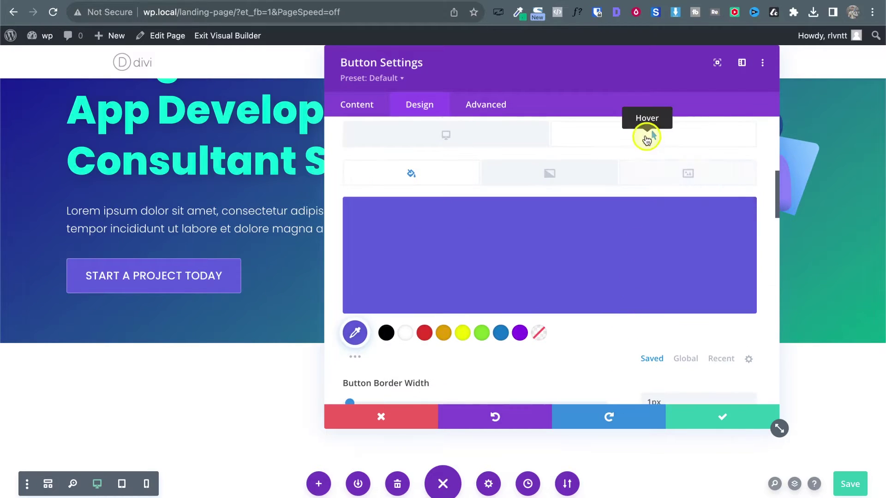
pyautogui.scroll(2, 637, 194)
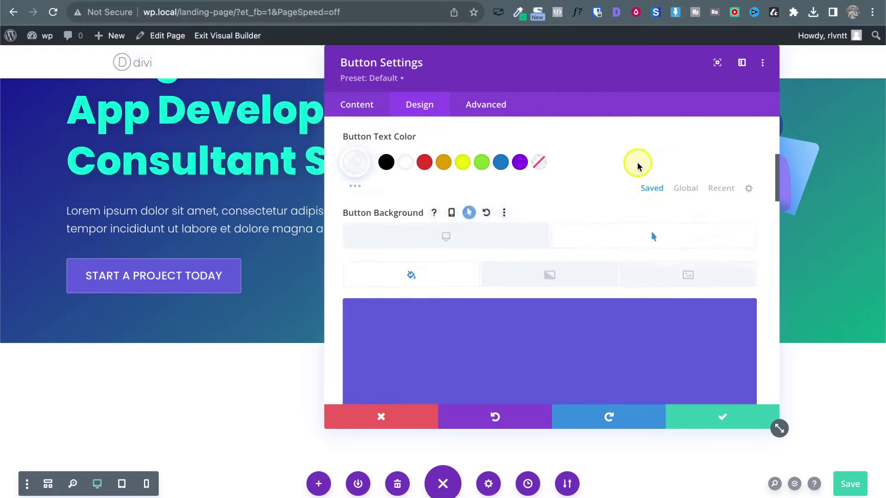
# Step: Set the hero button's hover border color to #4b48d6 and return the border color options to the desktop state
pyautogui.scroll(-7, 636, 162)
pyautogui.scroll(-2, 646, 297)
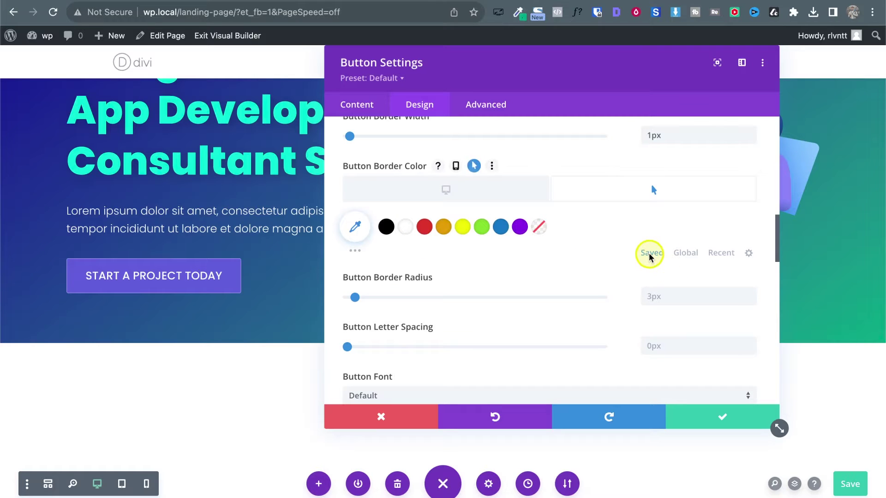
pyautogui.click(355, 227)
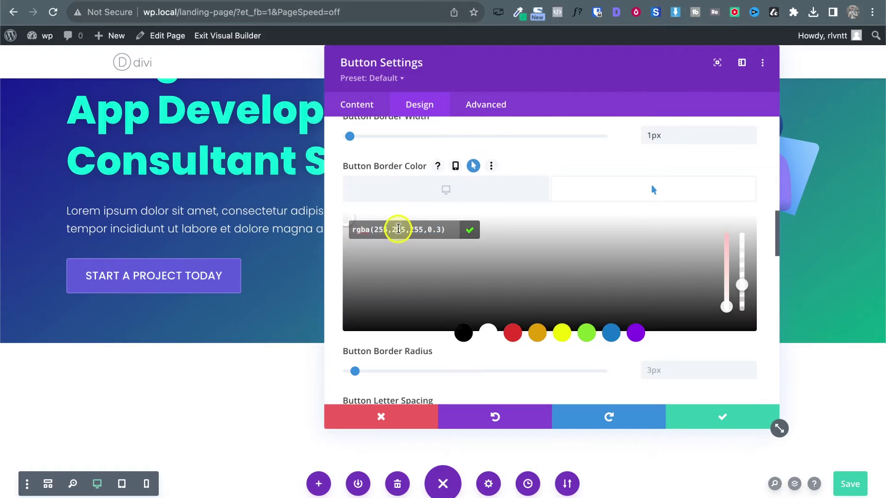
pyautogui.click(469, 230)
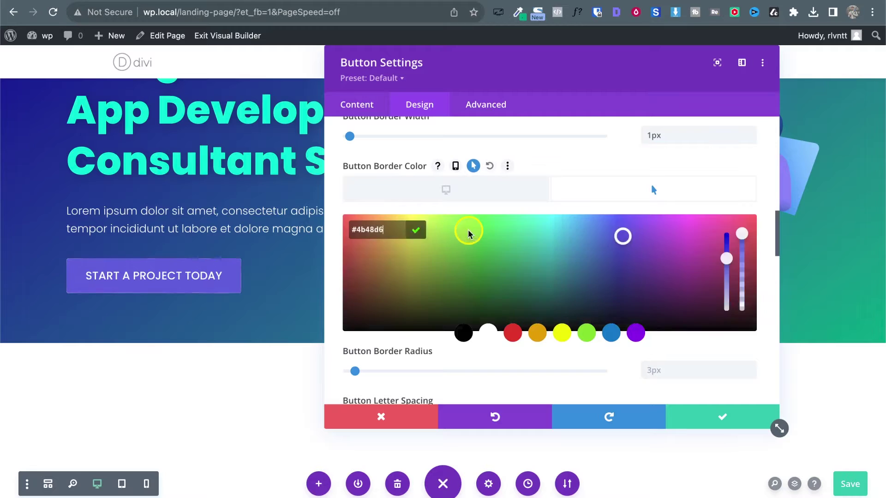
pyautogui.click(469, 231)
pyautogui.click(361, 233)
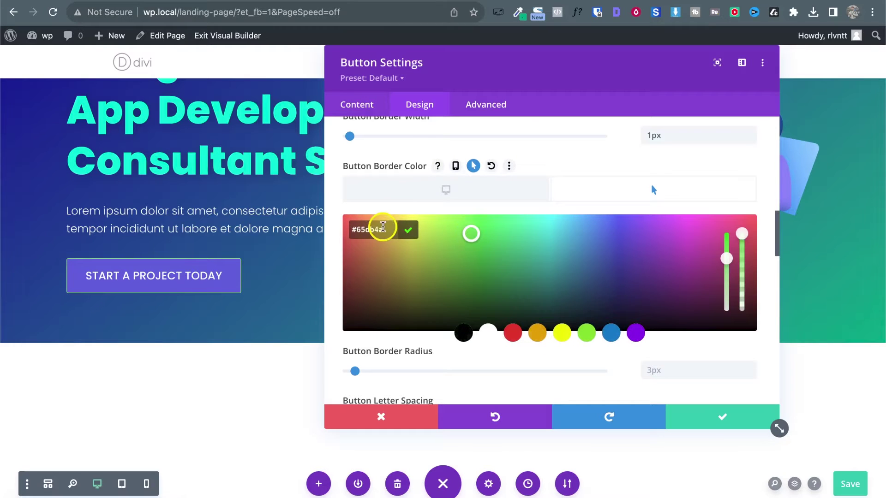
pyautogui.click(408, 230)
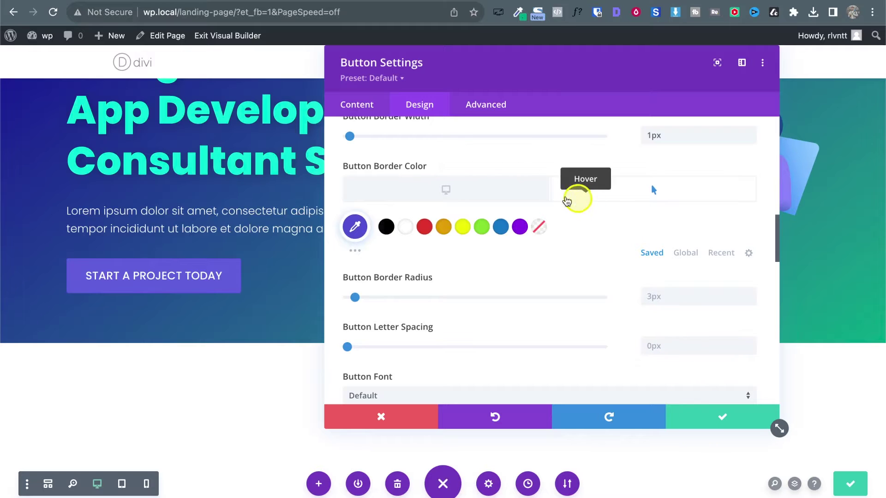
pyautogui.click(502, 200)
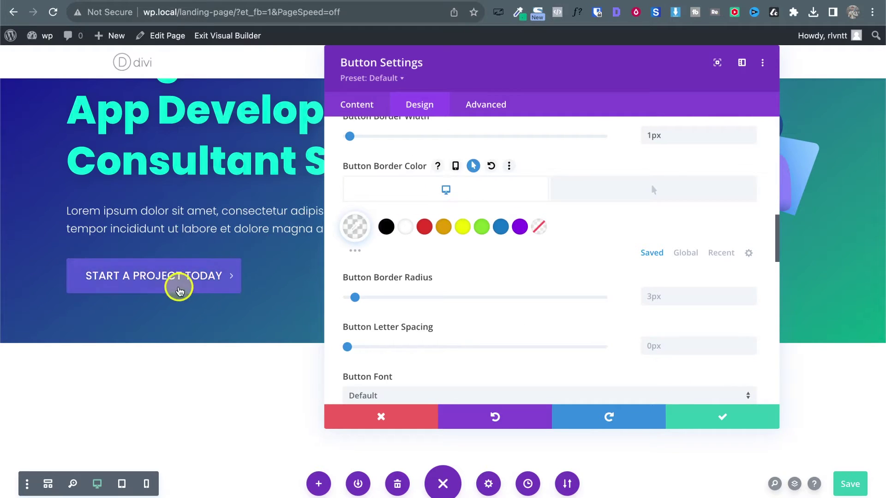
pyautogui.click(665, 192)
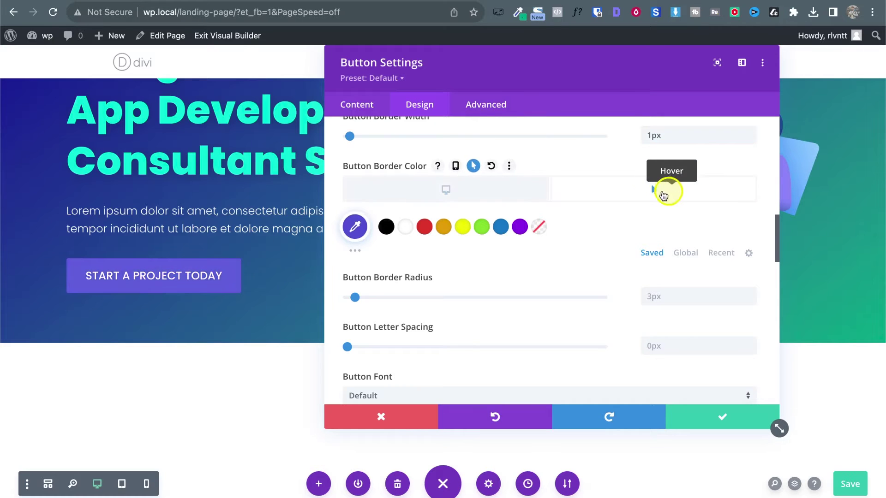
pyautogui.click(492, 197)
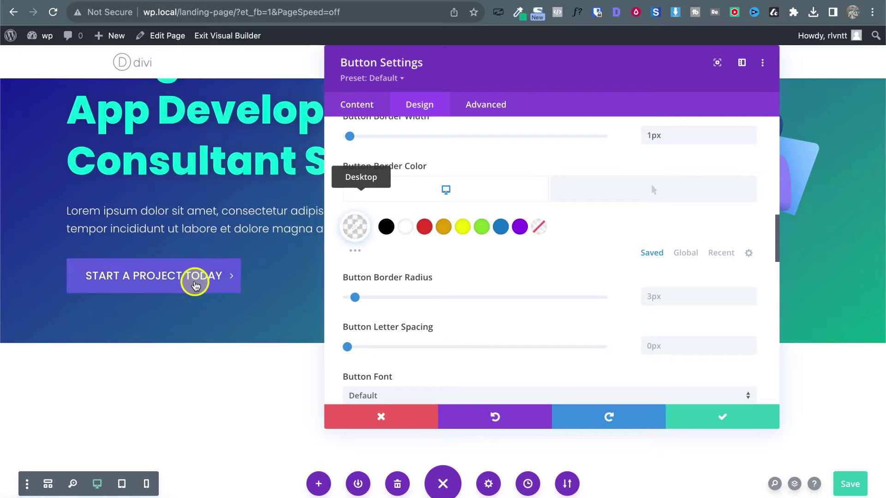
# Step: Turn off the hero button's icon and preview the button's hover appearance
pyautogui.scroll(-5, 500, 280)
pyautogui.scroll(-4, 500, 282)
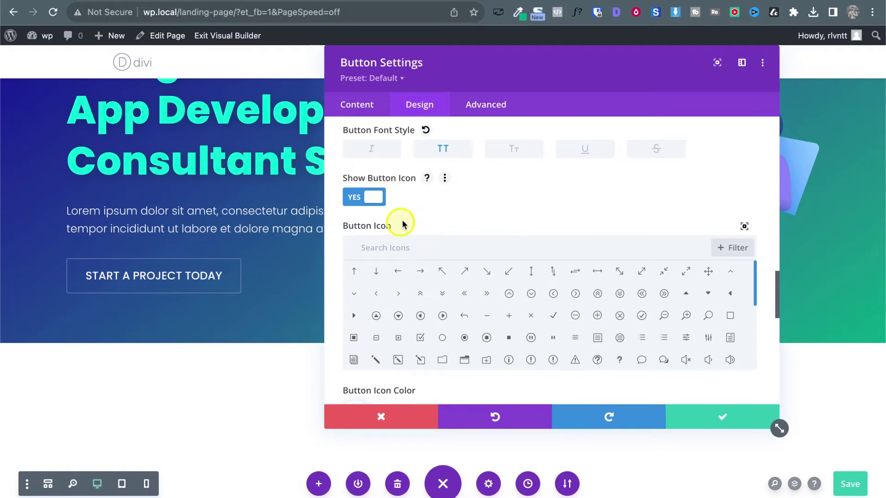
pyautogui.click(361, 198)
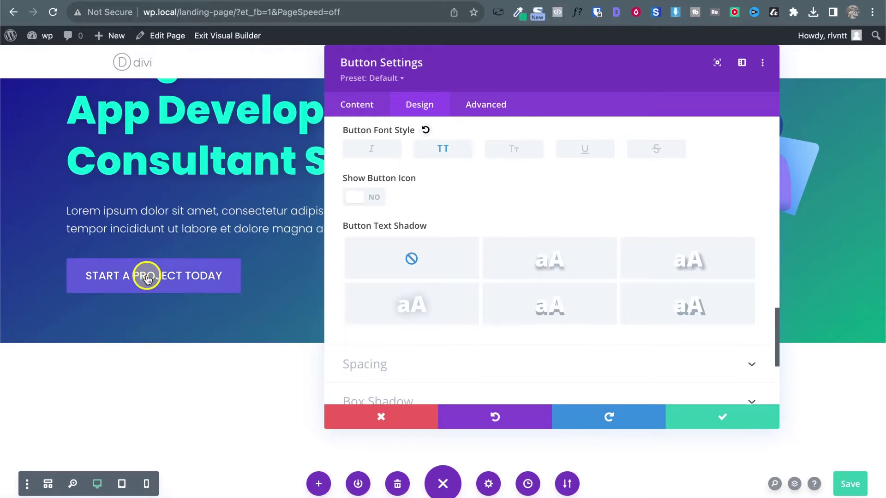
# Step: Turn the hero button's icon back on and browse the available icons in the button icon library
pyautogui.click(383, 201)
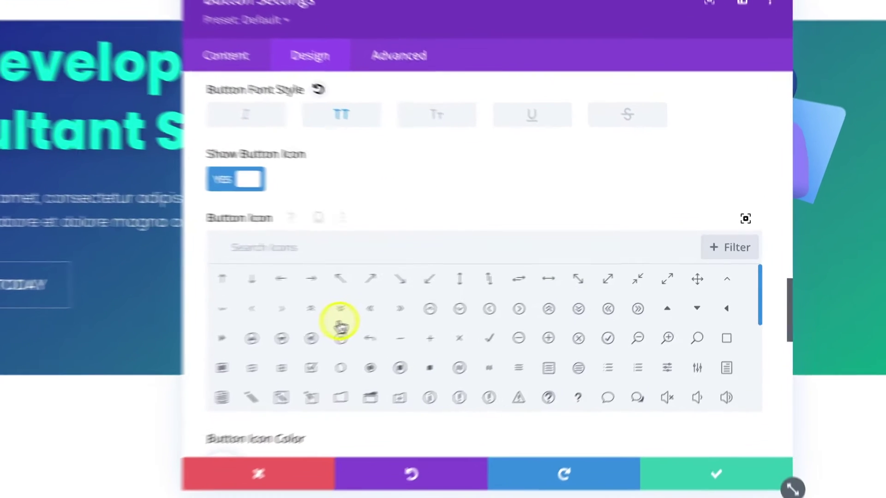
pyautogui.scroll(-3, 442, 306)
pyautogui.scroll(5, 324, 328)
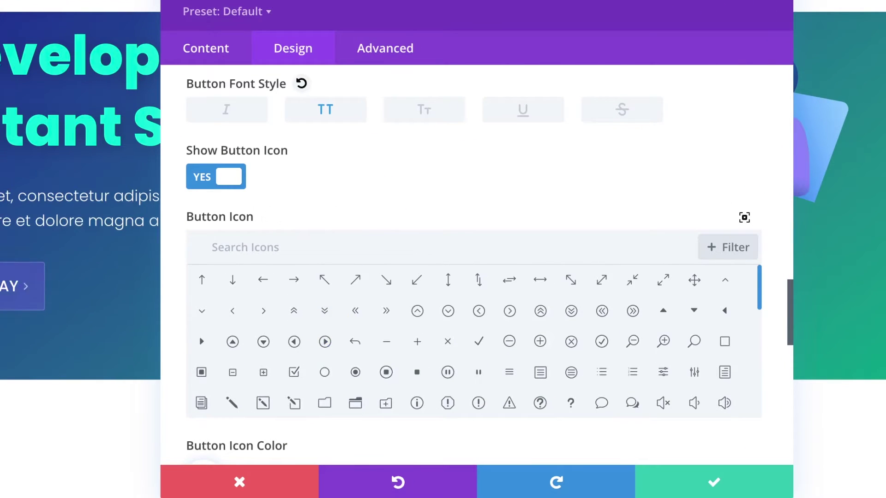
pyautogui.scroll(-10, 518, 378)
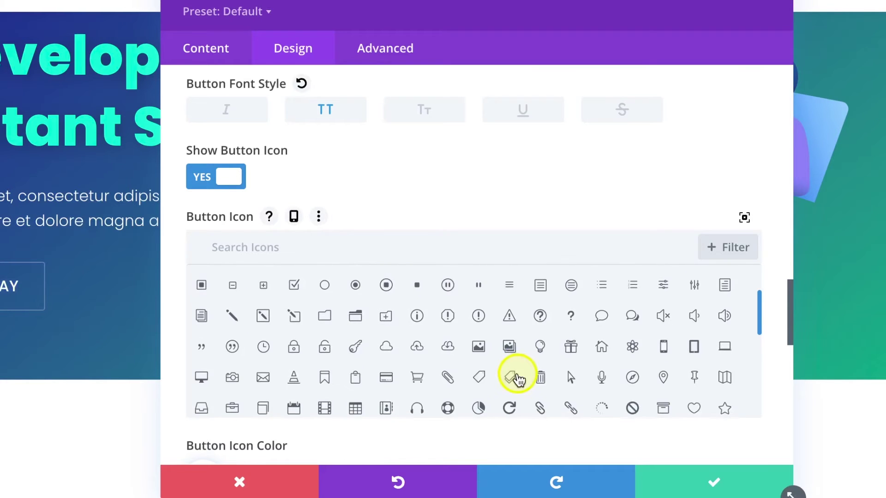
pyautogui.scroll(15, 520, 381)
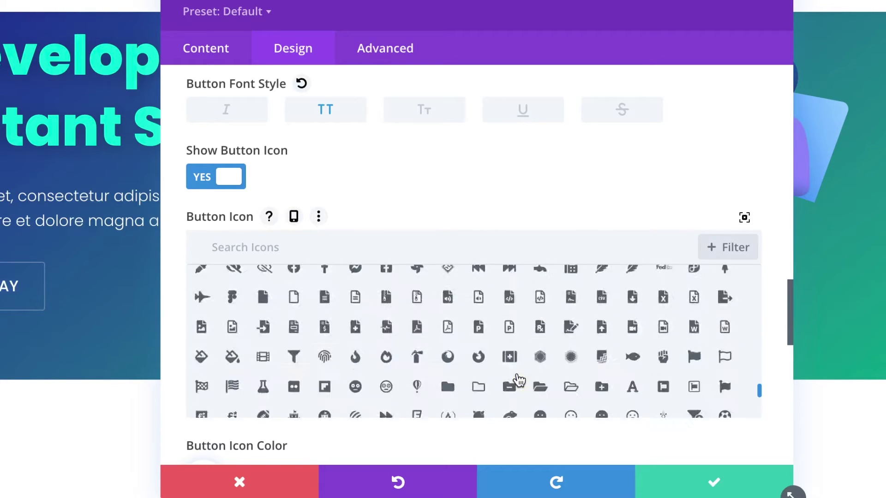
pyautogui.scroll(-10, 519, 380)
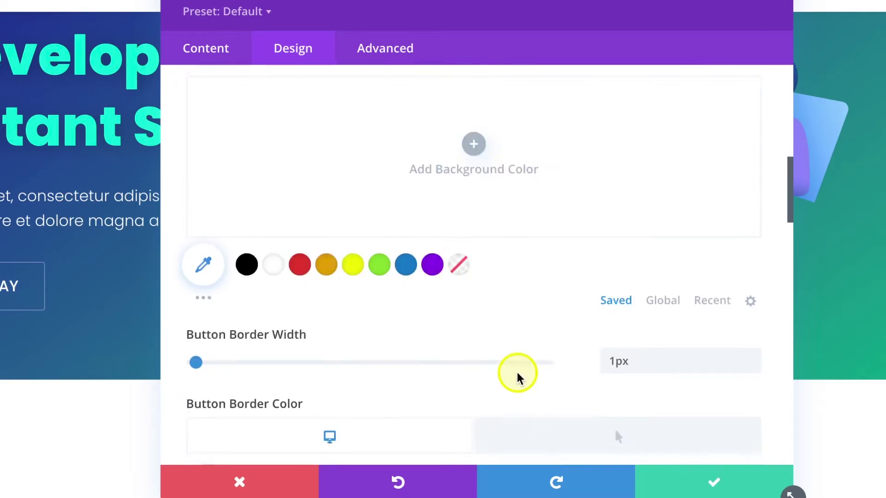
pyautogui.scroll(-5, 513, 374)
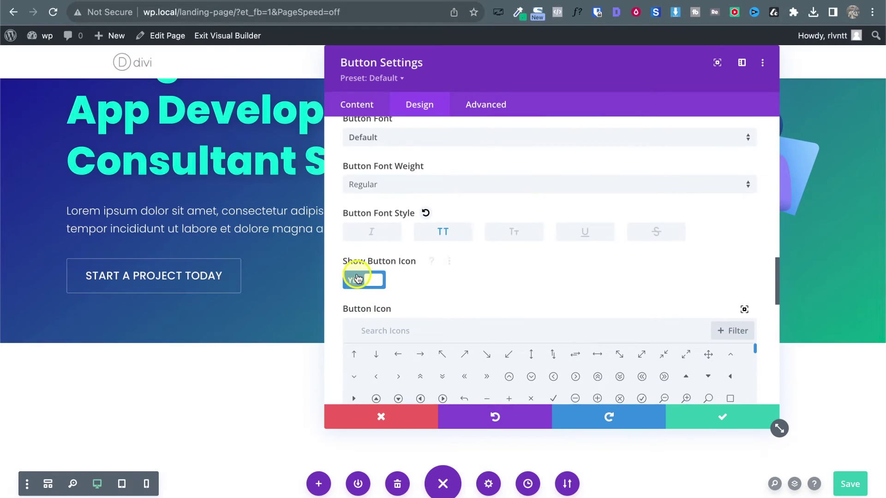
# Step: Disable the hero button's icon, apply the button settings and save the page
pyautogui.click(358, 279)
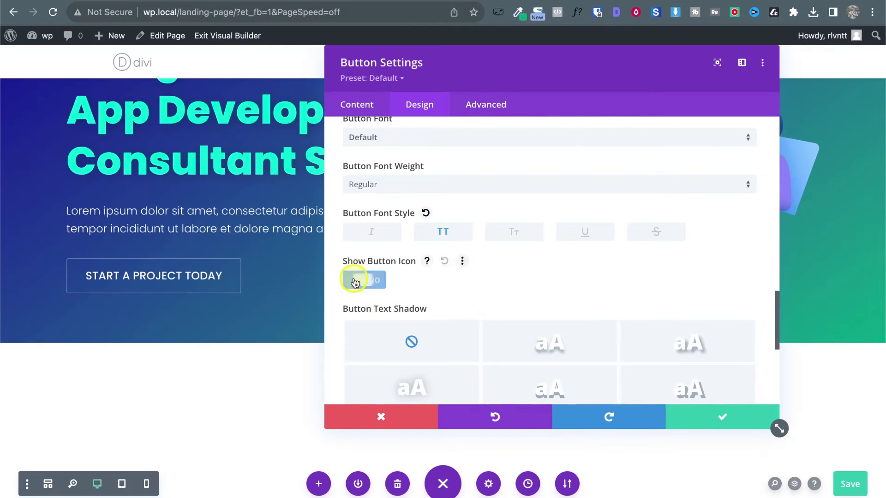
pyautogui.click(720, 415)
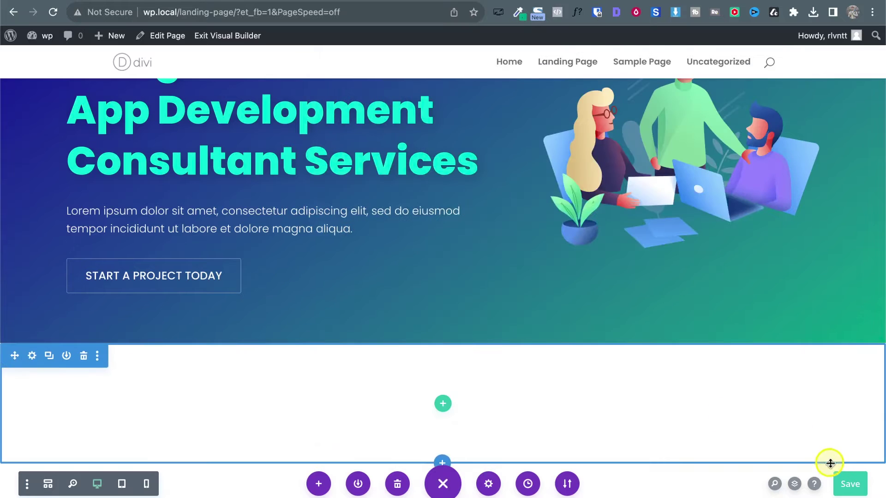
pyautogui.click(851, 483)
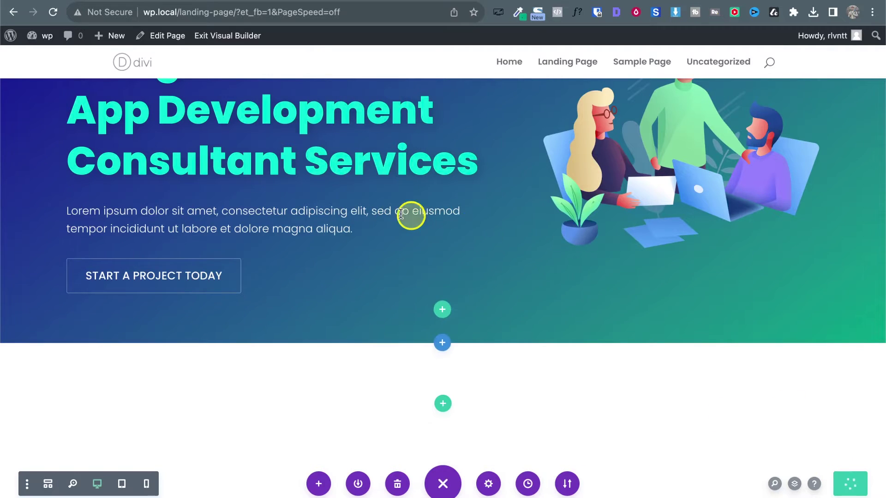
# Step: Close the developer tools on the Dev Space reference page and compare its hero section with the Divi version
pyautogui.scroll(3, 406, 214)
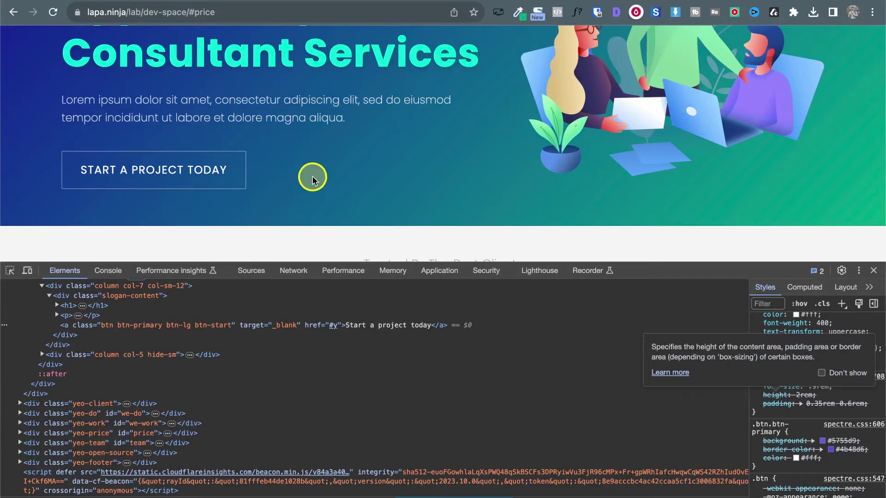
pyautogui.scroll(5, 312, 180)
pyautogui.click(874, 272)
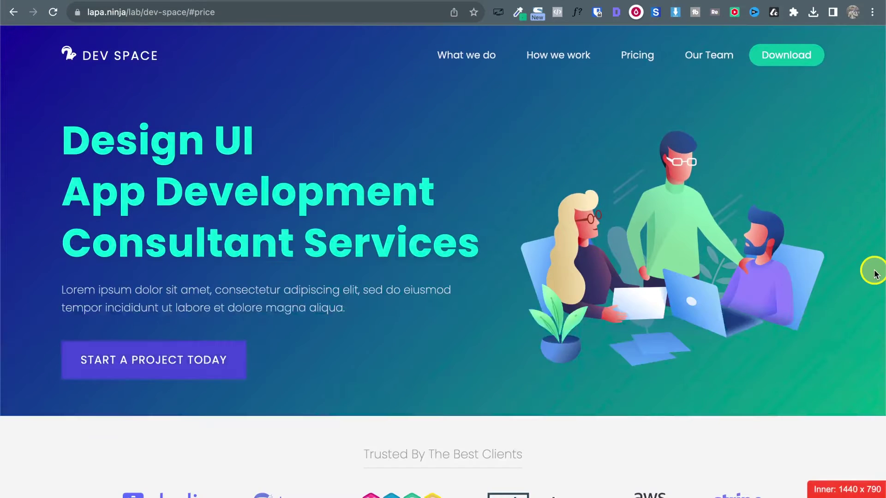
pyautogui.click(252, 0)
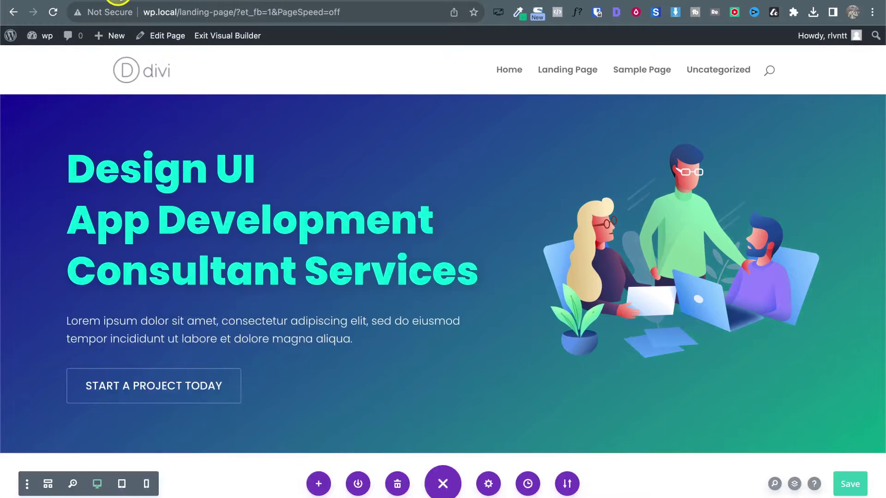
pyautogui.click(119, 1)
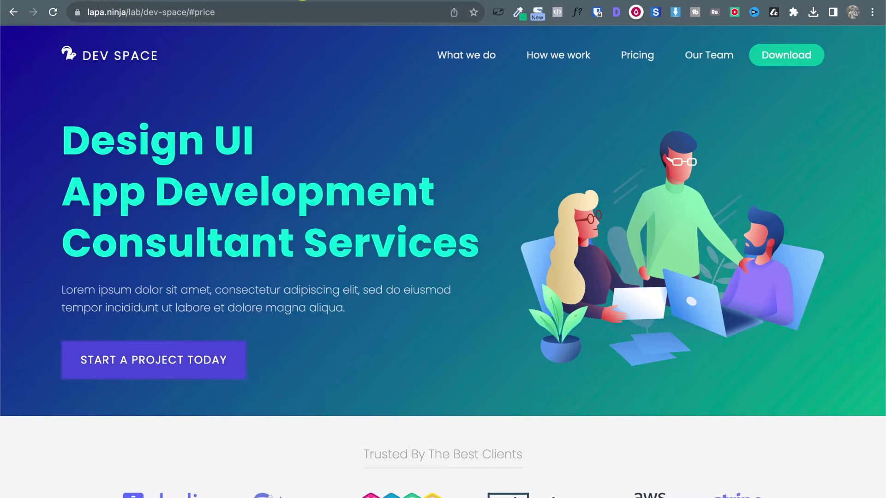
pyautogui.click(302, 1)
pyautogui.click(123, 1)
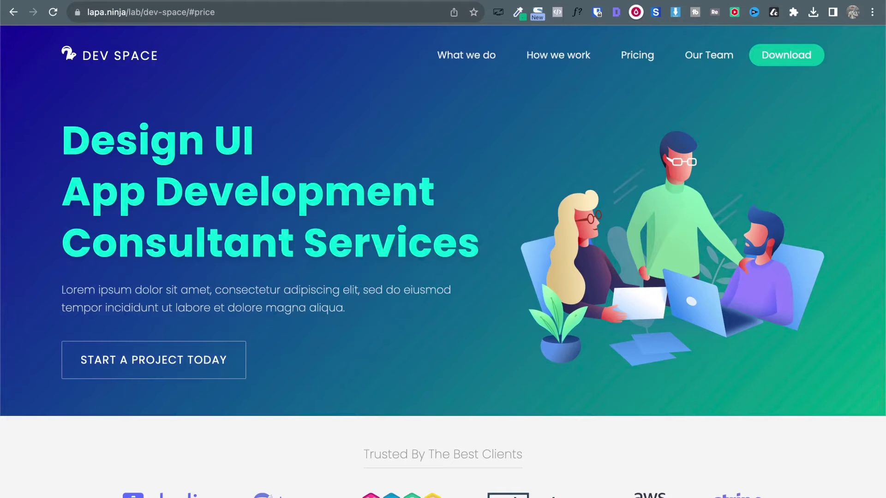
pyautogui.click(303, 0)
pyautogui.click(134, 1)
pyautogui.click(241, 1)
pyautogui.click(155, 0)
pyautogui.click(265, 0)
pyautogui.scroll(-4, 514, 267)
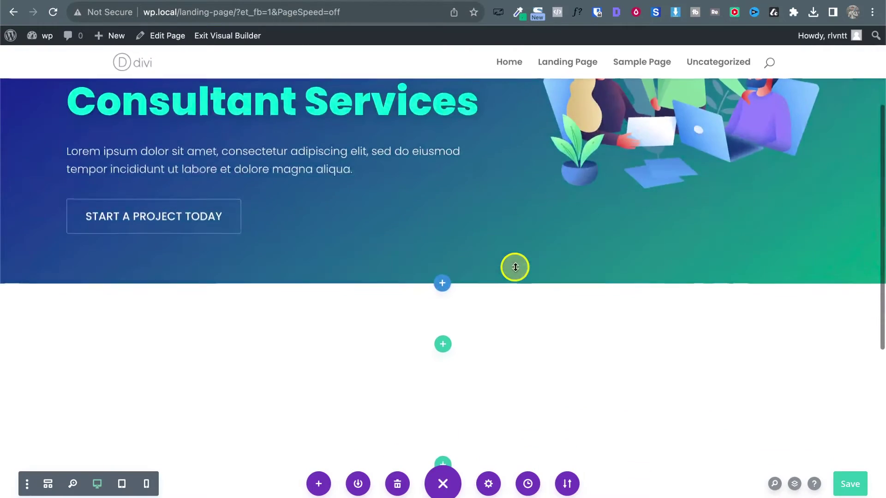
pyautogui.scroll(4, 514, 266)
pyautogui.scroll(-8, 567, 204)
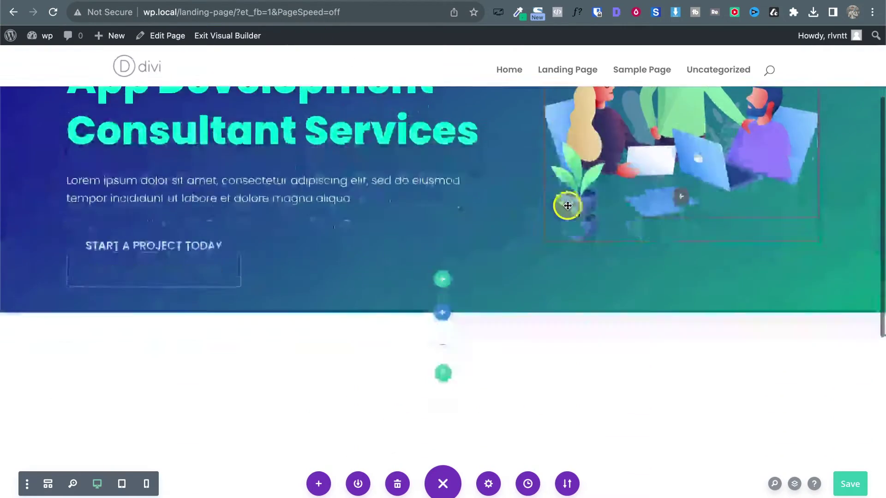
pyautogui.scroll(1, 568, 203)
# Step: Examine the reference page's Trusted By The Best Clients section and compare it with the empty sections below the Divi hero
pyautogui.click(160, 1)
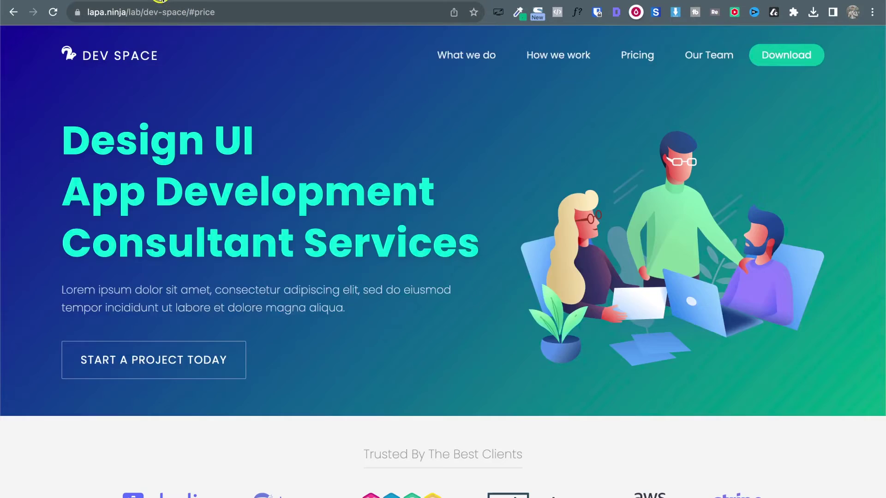
pyautogui.scroll(-6, 304, 214)
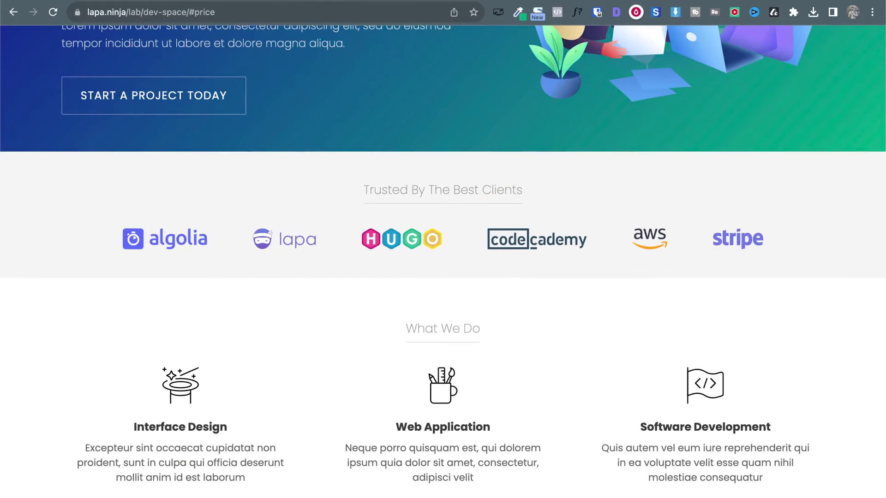
pyautogui.scroll(4, 310, 164)
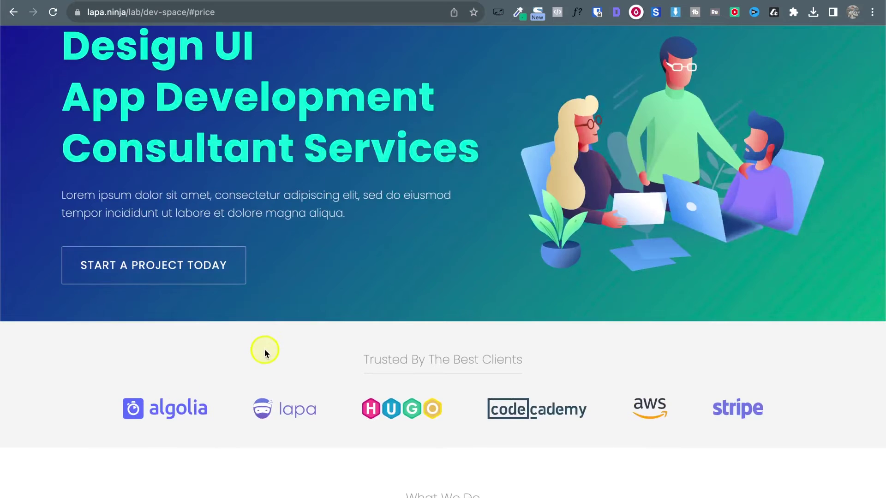
pyautogui.scroll(-3, 265, 351)
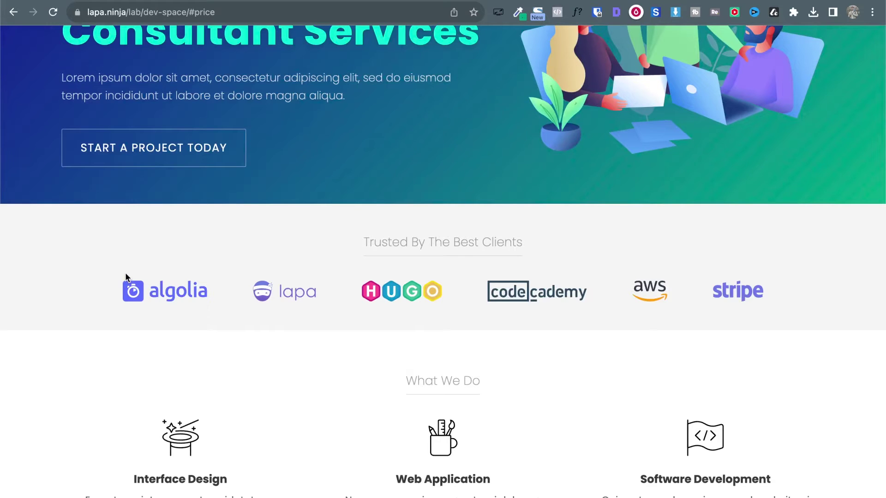
pyautogui.click(271, 2)
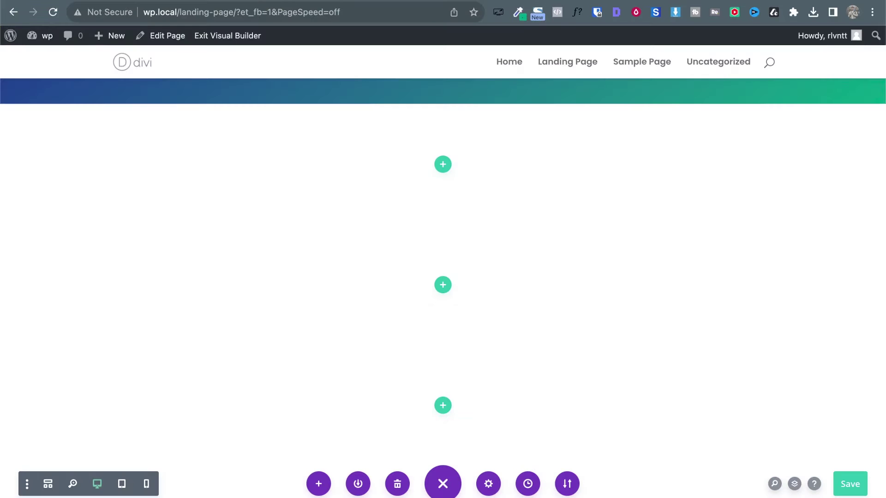
pyautogui.click(140, 1)
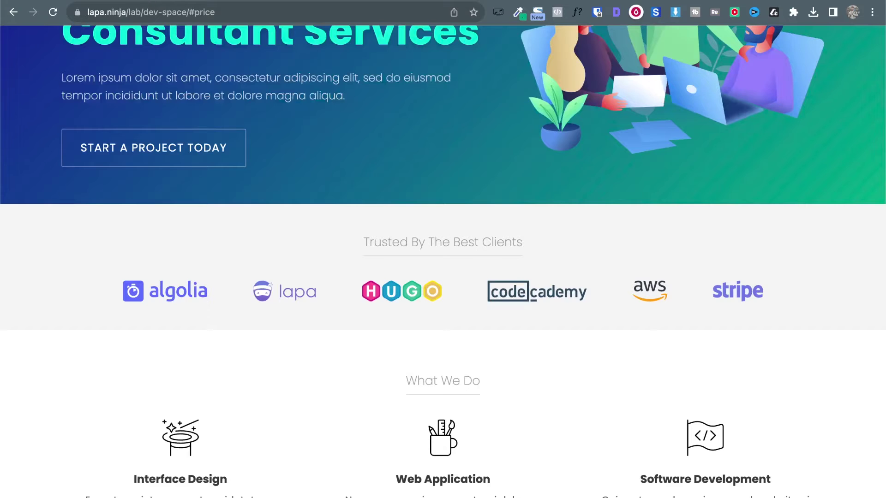
# Step: Sample the background color of the reference's Trusted By The Best Clients section and return to the empty section below the Divi hero
pyautogui.click(519, 18)
pyautogui.click(475, 32)
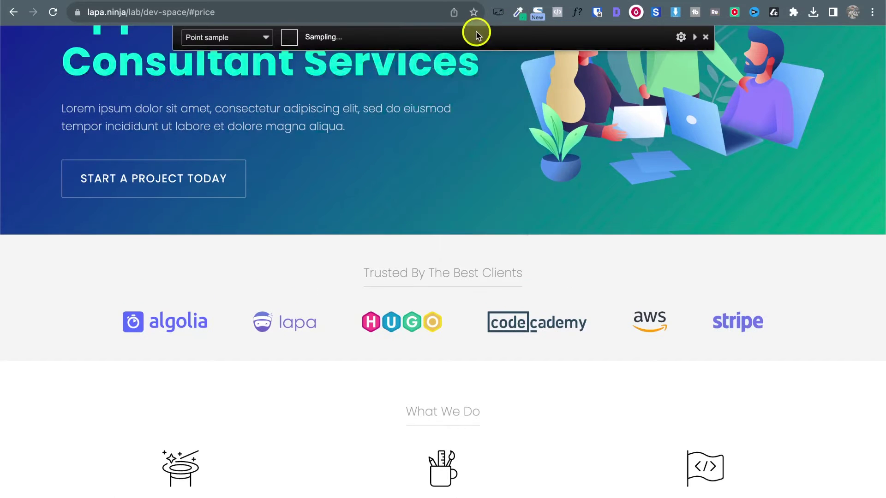
pyautogui.click(80, 258)
pyautogui.click(244, 3)
pyautogui.moveTo(85, 143)
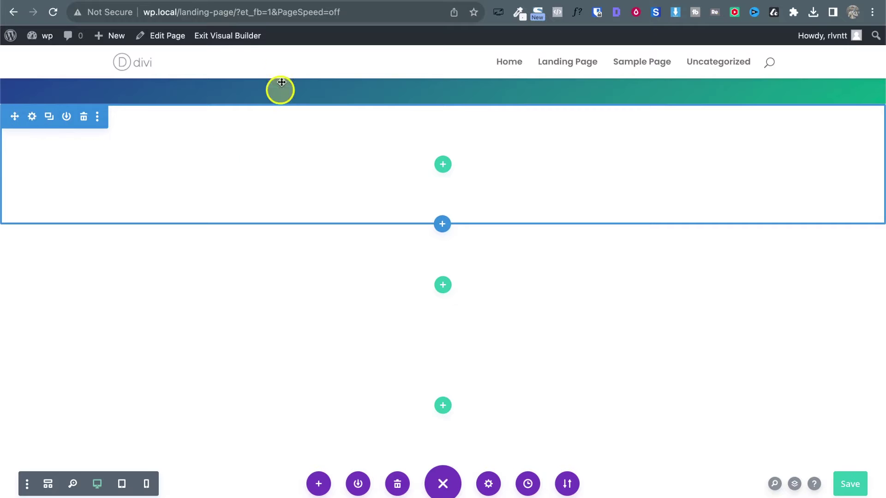
pyautogui.scroll(5, 191, 178)
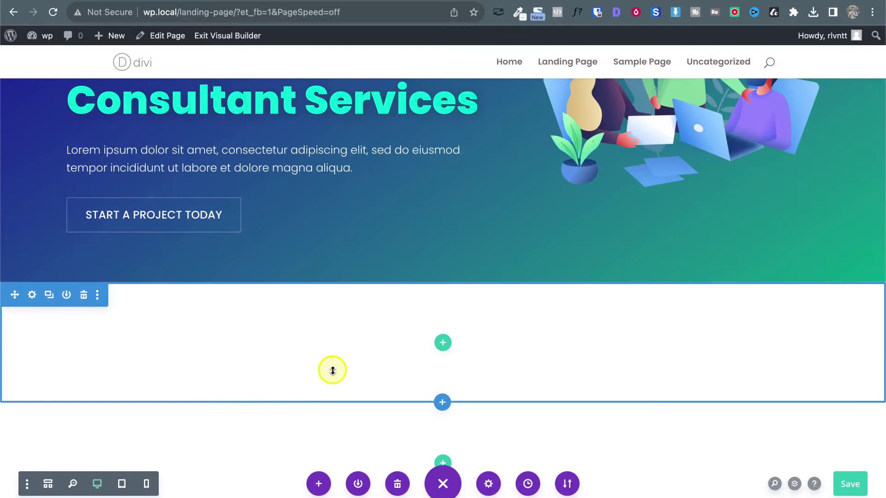
# Step: Give the empty section below the hero the light gray background color sampled from the reference page and apply the section settings
pyautogui.scroll(-5, 332, 370)
pyautogui.scroll(5, 268, 169)
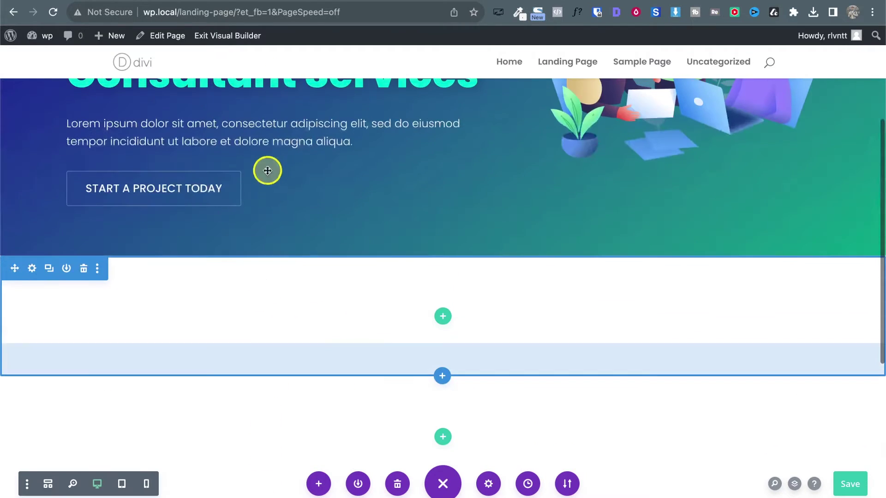
pyautogui.click(31, 268)
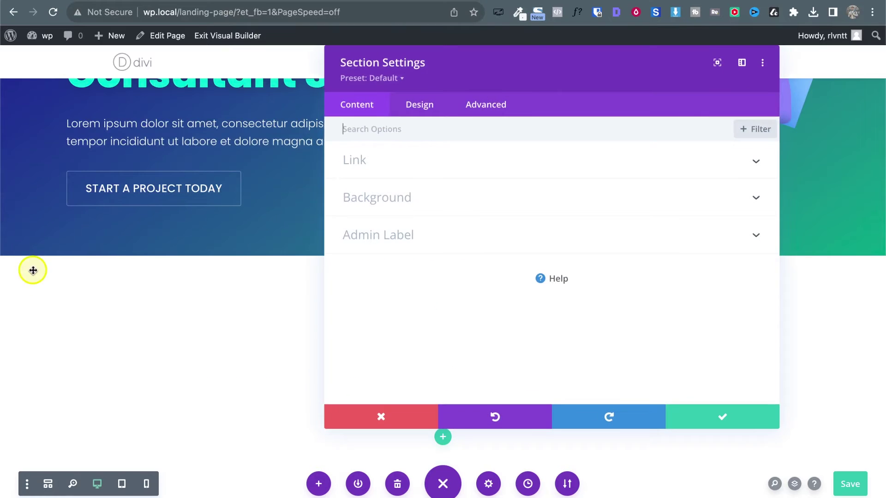
pyautogui.click(388, 196)
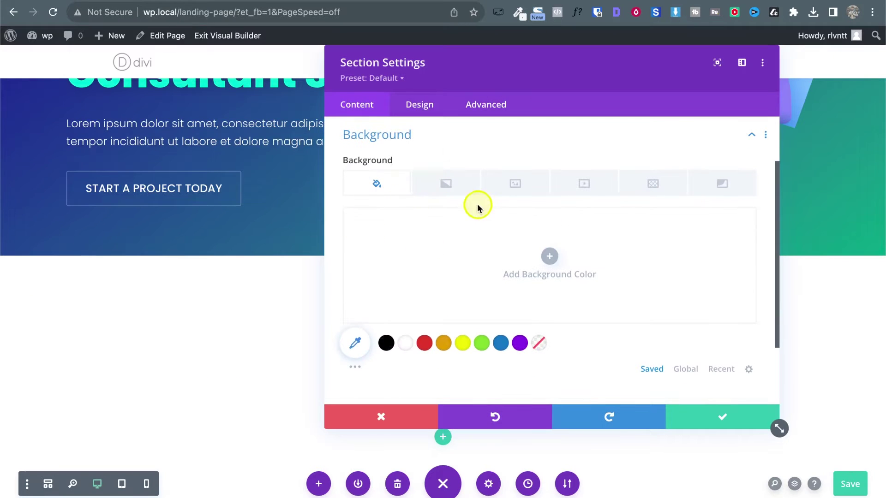
pyautogui.click(550, 259)
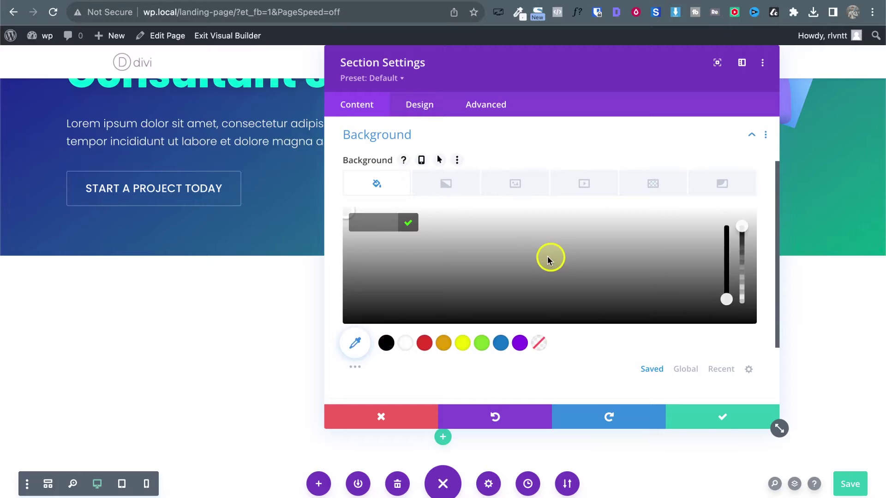
pyautogui.hotkey('ctrl', 'v')
pyautogui.click(408, 223)
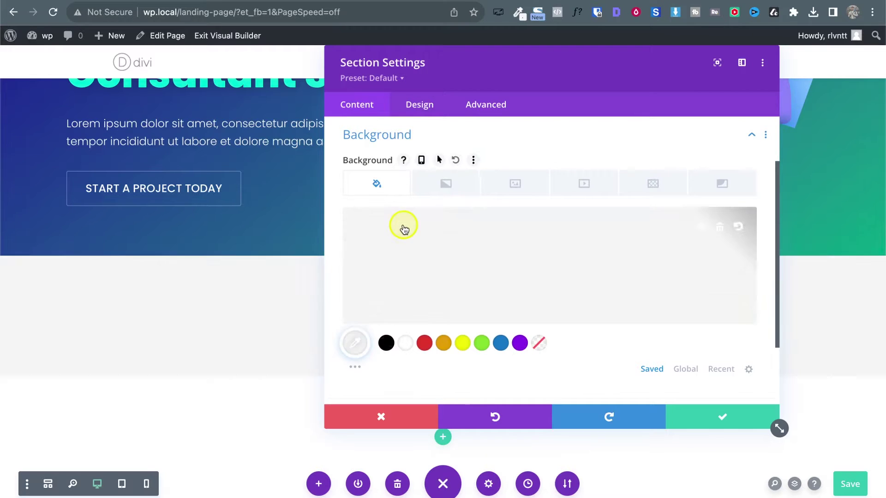
pyautogui.scroll(-2, 688, 321)
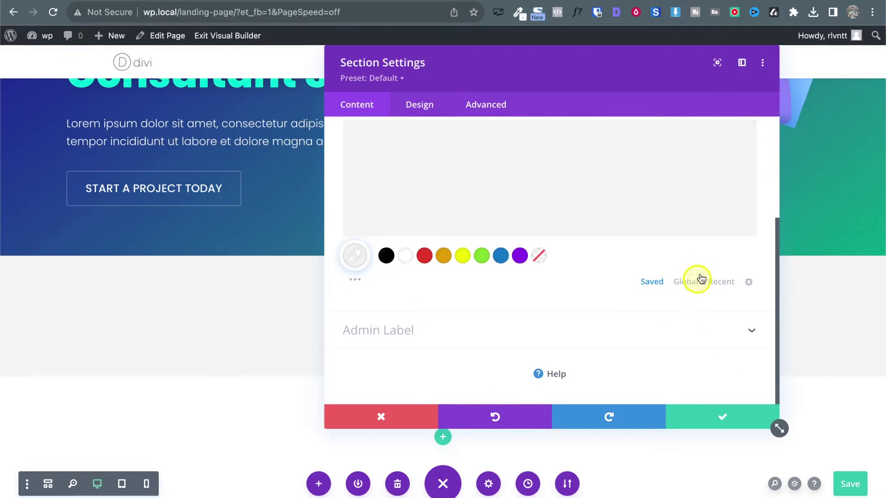
pyautogui.click(725, 418)
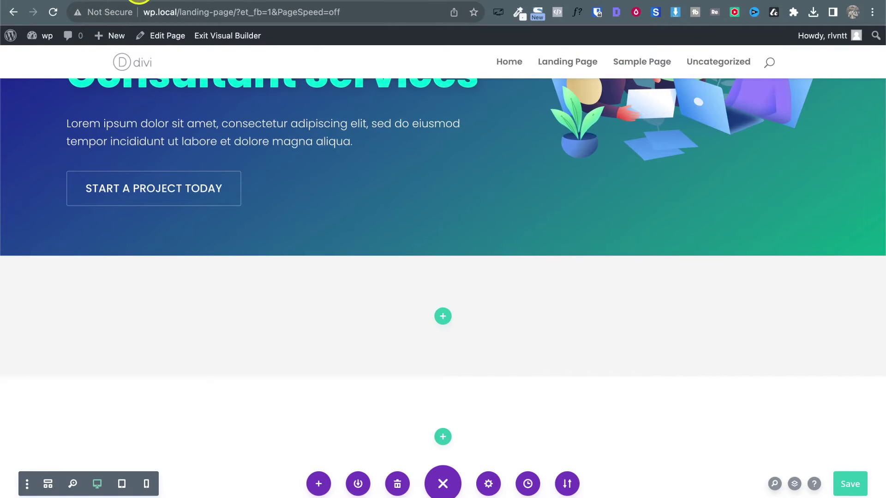
# Step: Select the "Trusted By The Best Clients" heading text on the Dev Space reference page and return to the Divi page
pyautogui.click(140, 0)
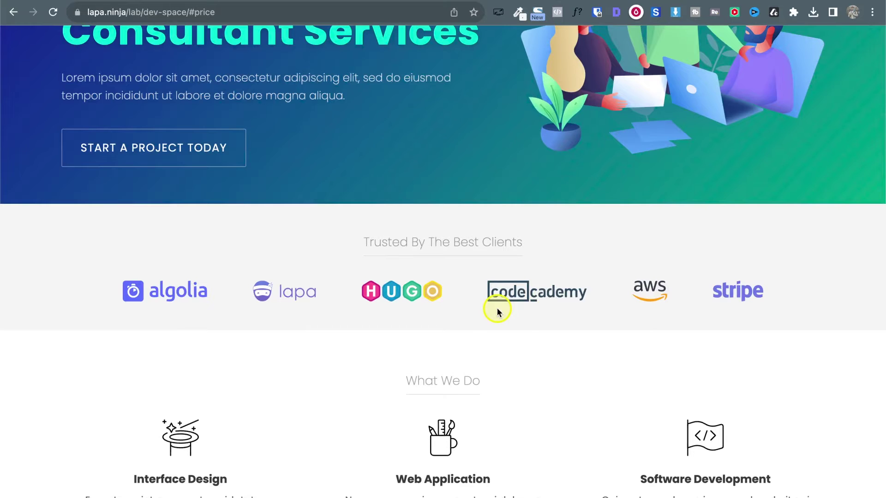
pyautogui.scroll(-3, 480, 329)
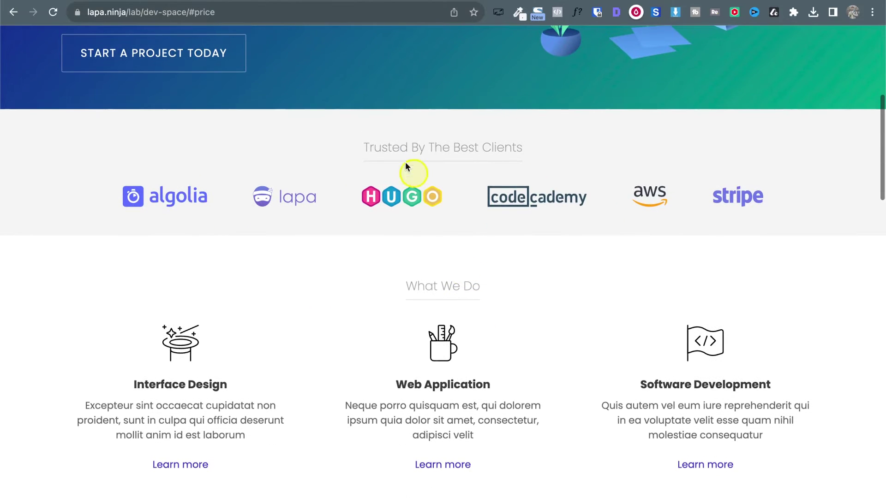
pyautogui.tripleClick(378, 150)
pyautogui.click(273, 1)
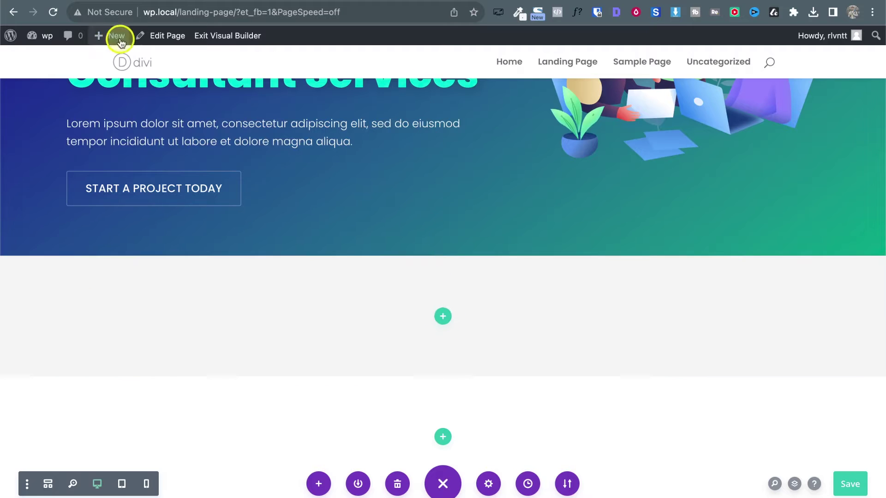
# Step: Recheck the reference's client logo section and open the row layout choices for the gray section below the Divi hero
pyautogui.click(127, 0)
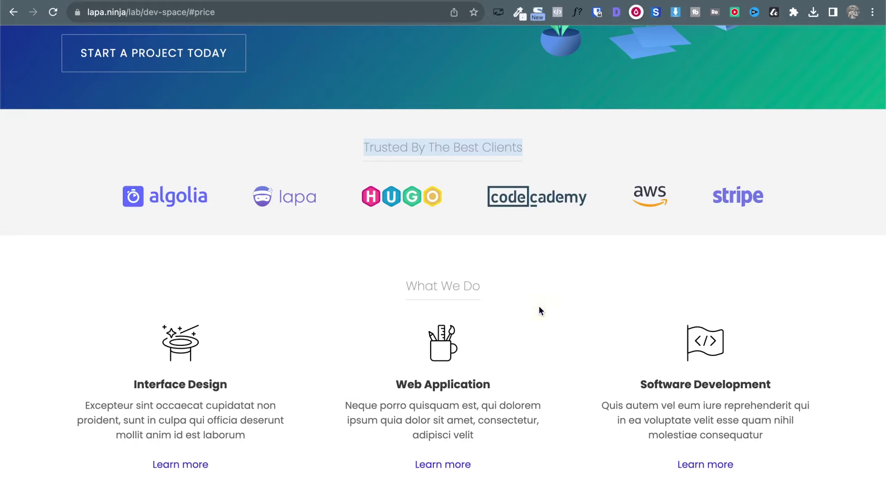
pyautogui.click(290, 0)
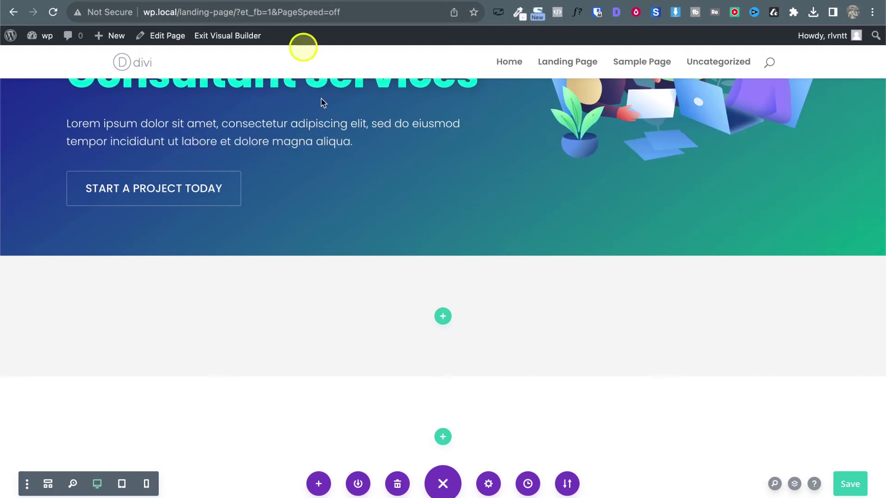
pyautogui.click(442, 317)
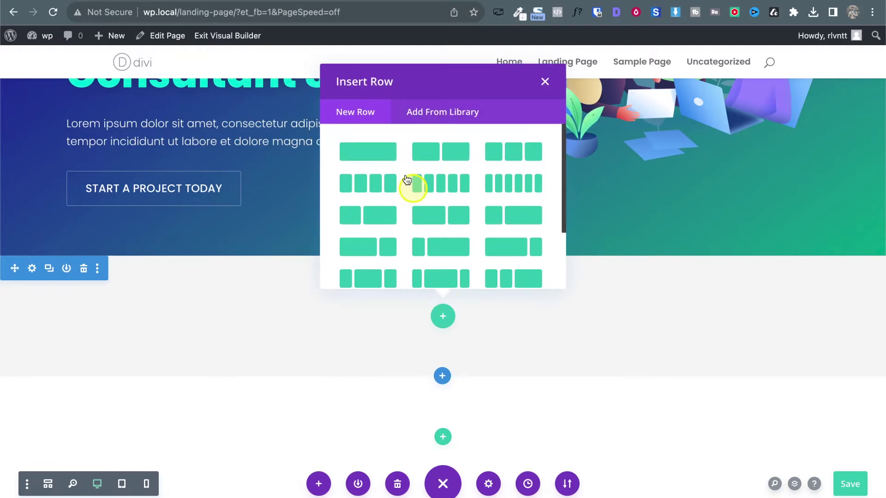
# Step: Insert a single-column row with a Text module in the grey section and replace its body with "Trusted By The Best Clients"
pyautogui.click(362, 152)
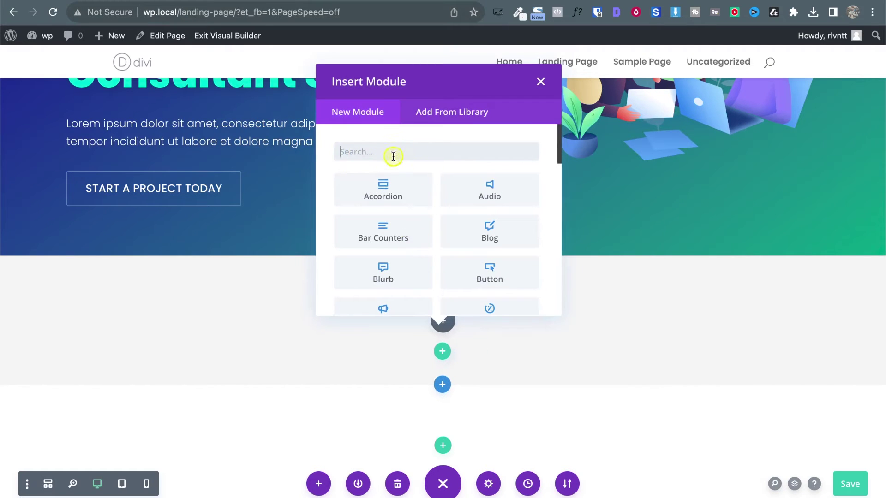
pyautogui.write('text')
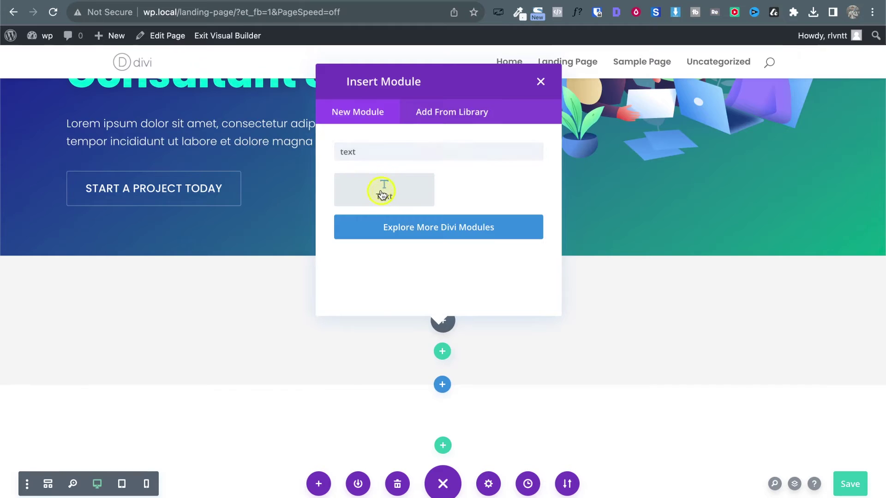
pyautogui.click(381, 193)
pyautogui.tripleClick(532, 333)
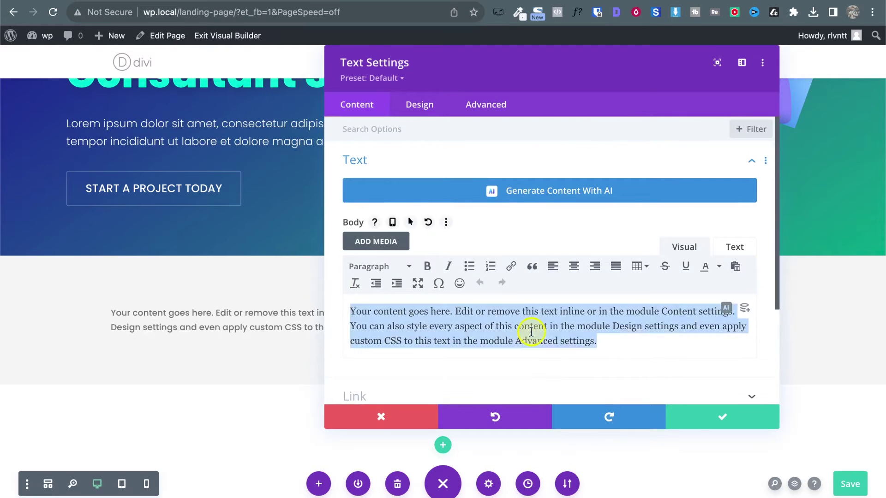
pyautogui.hotkey('ctrl', 'v')
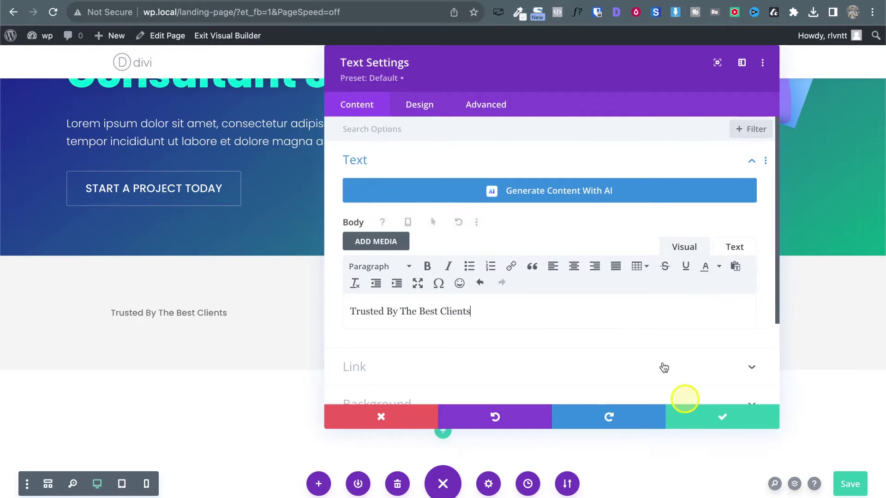
# Step: Switch to the lapa.ninja reference page and look up the "Trusted By The Best Clients" heading's font properties with WhatFont
pyautogui.click(139, 1)
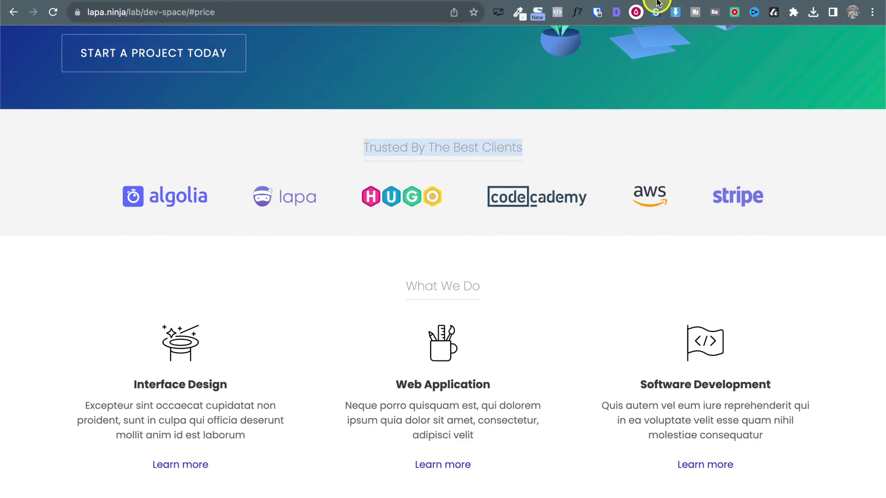
pyautogui.click(560, 168)
pyautogui.click(577, 12)
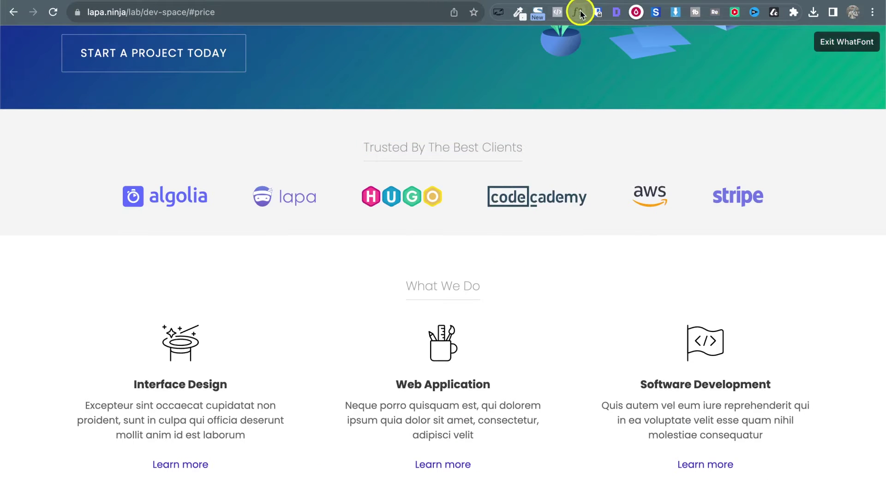
pyautogui.moveTo(464, 137)
pyautogui.click(458, 152)
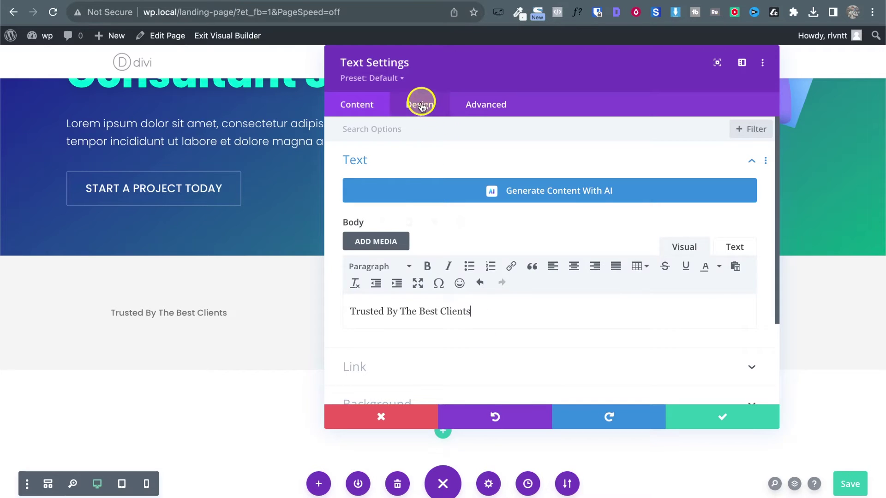
# Step: Back in the Divi page's Text module, format "Trusted By The Best Clients" as Heading 2
pyautogui.click(421, 105)
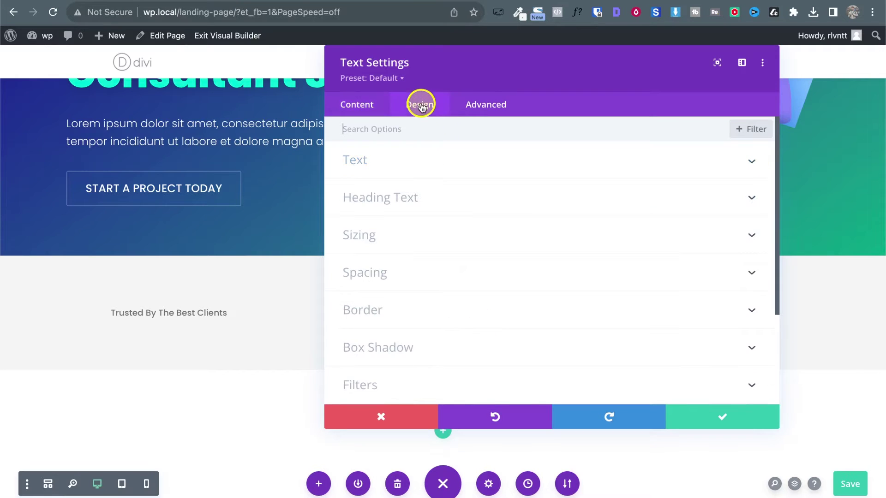
pyautogui.click(366, 104)
pyautogui.tripleClick(412, 311)
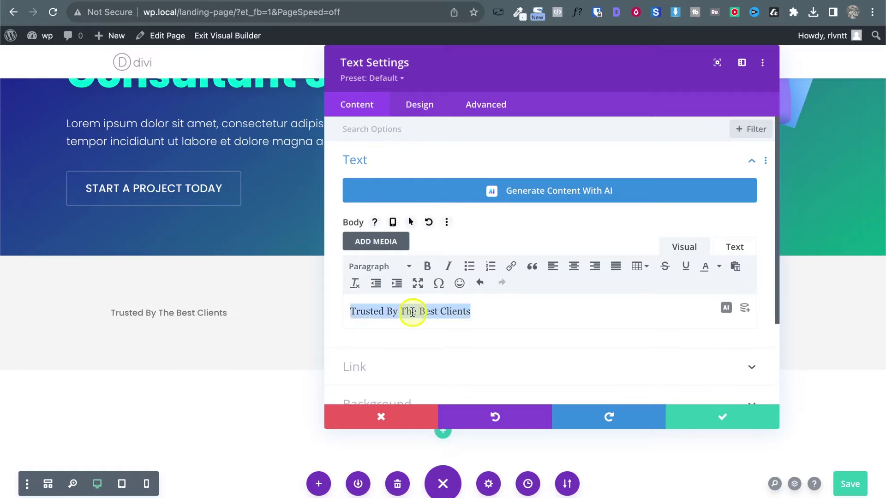
pyautogui.click(382, 266)
pyautogui.click(387, 340)
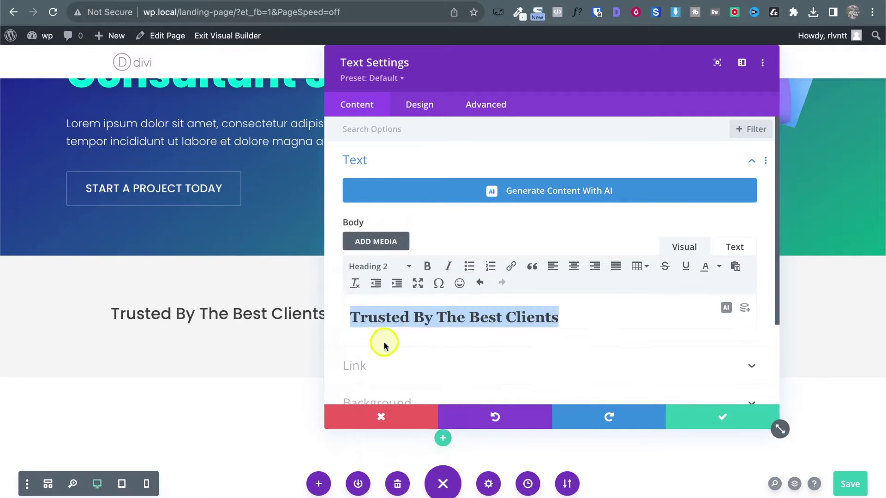
# Step: Set the module's Heading 2 text color to #2e2e2e
pyautogui.click(434, 114)
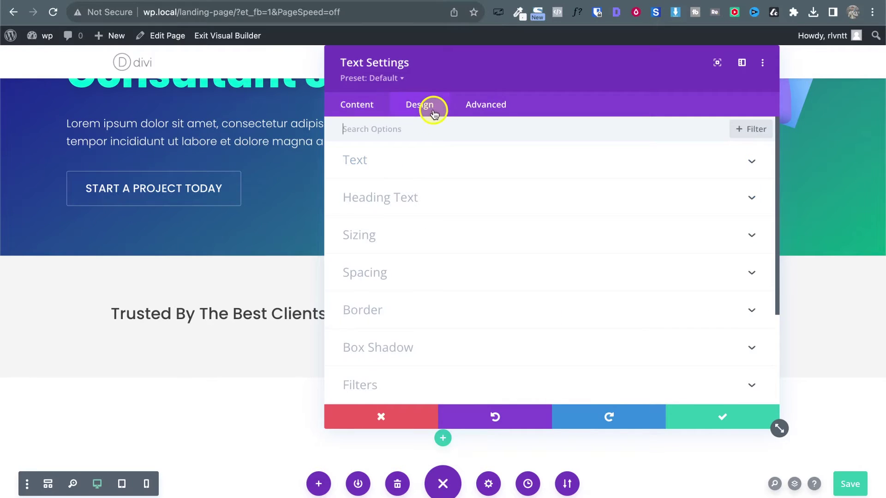
pyautogui.click(443, 194)
pyautogui.click(438, 165)
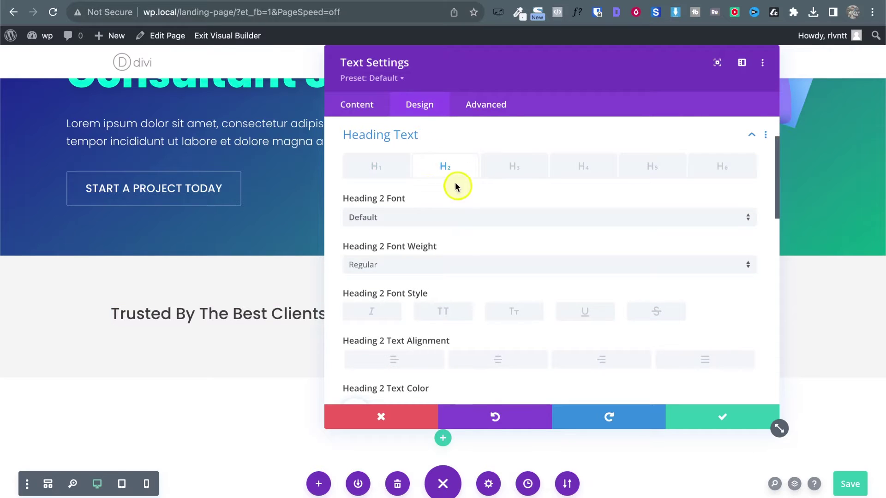
pyautogui.scroll(-2, 452, 184)
pyautogui.scroll(-7, 449, 185)
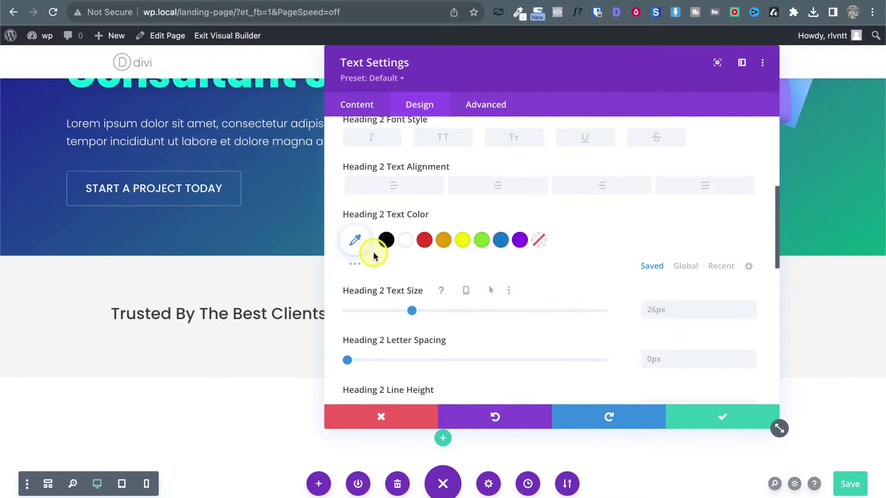
pyautogui.click(355, 239)
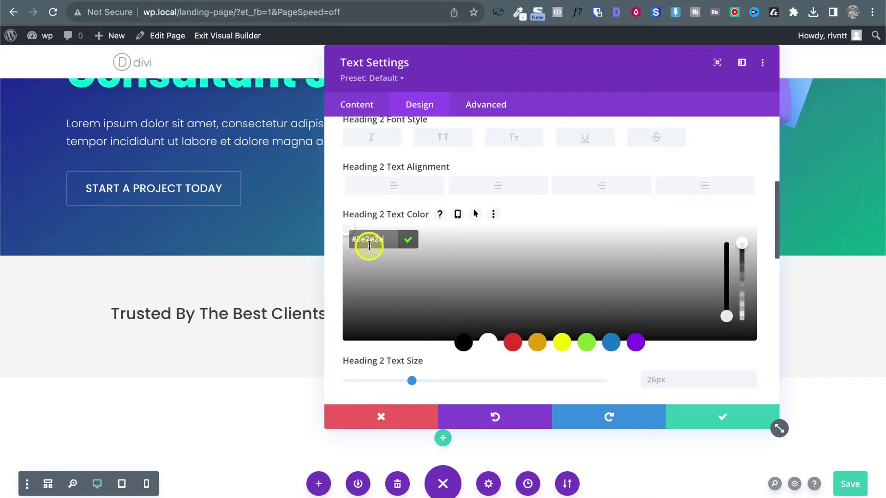
pyautogui.click(408, 239)
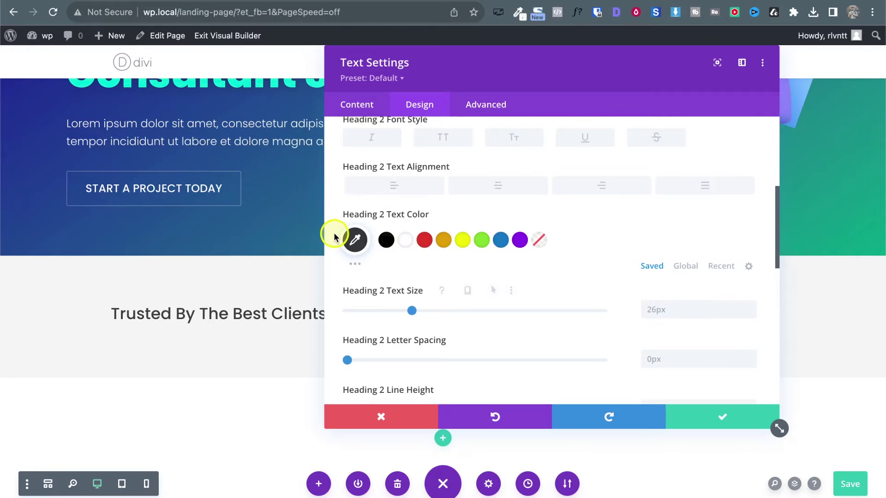
pyautogui.click(356, 239)
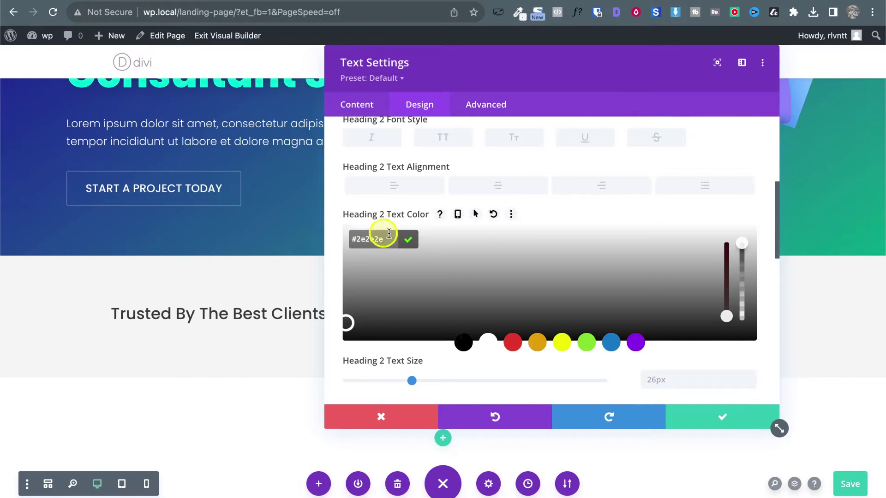
# Step: Recheck the reference heading's font, and give Heading 2 a 20px text size, 24px line height and centered alignment
pyautogui.click(259, 1)
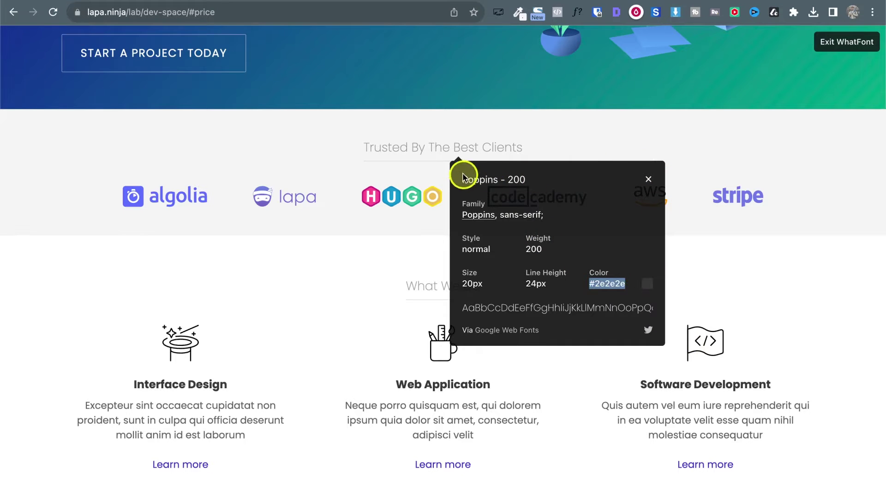
pyautogui.click(456, 154)
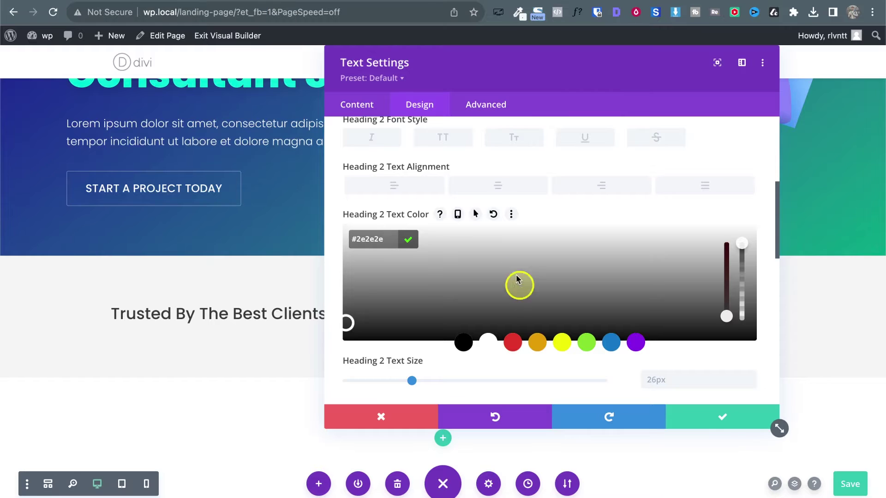
pyautogui.scroll(3, 469, 289)
pyautogui.scroll(-5, 468, 286)
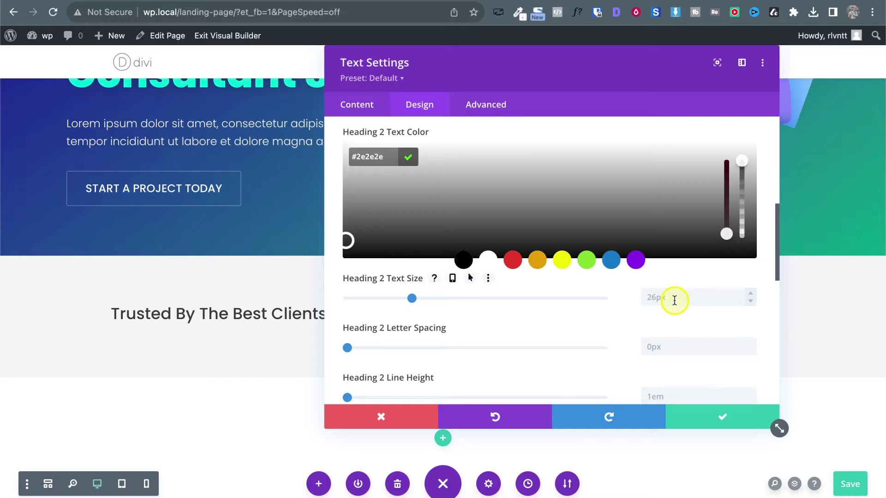
pyautogui.click(675, 300)
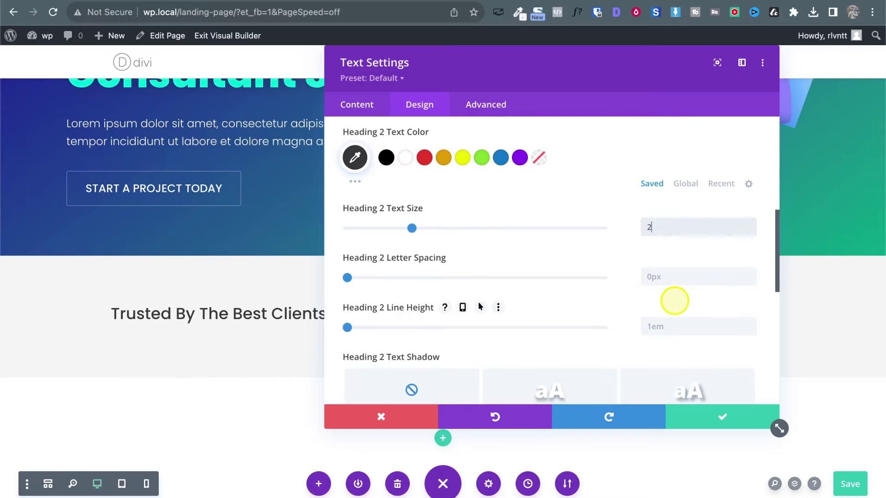
pyautogui.click(666, 328)
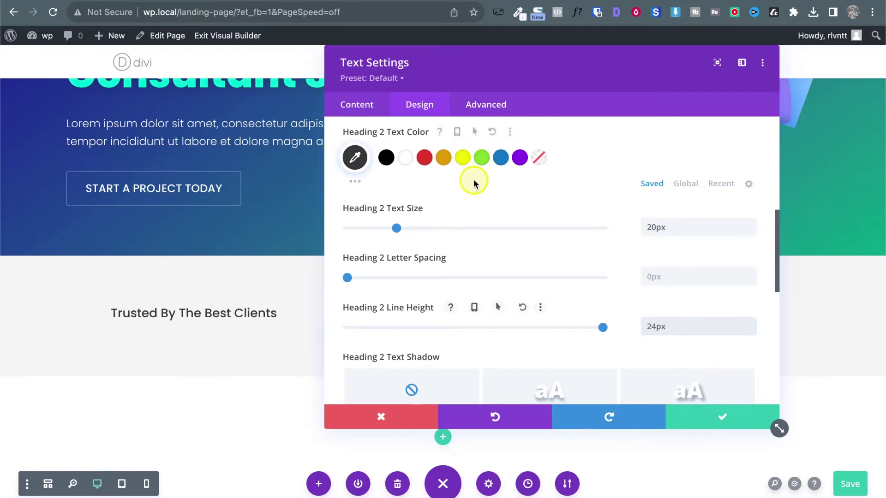
pyautogui.scroll(2, 473, 180)
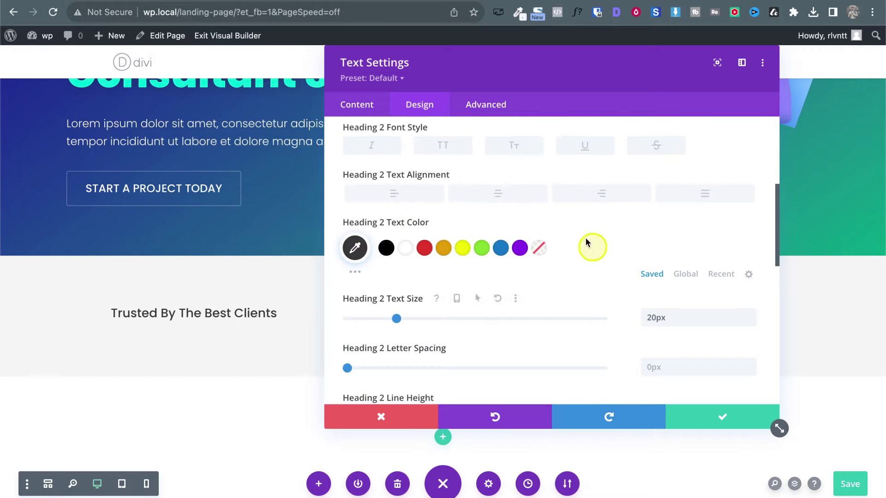
pyautogui.click(493, 198)
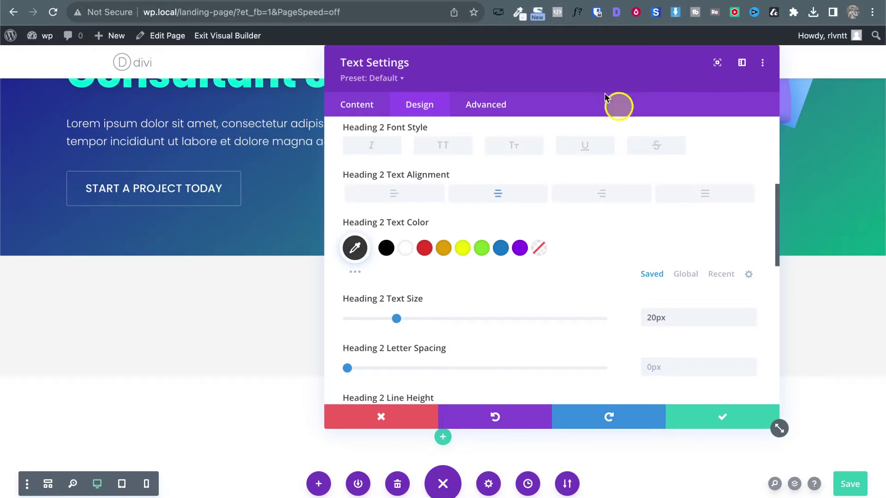
# Step: Narrow the Text Settings window and move it away from the start of the centered heading
pyautogui.moveTo(561, 68); pyautogui.dragTo(331, 73)
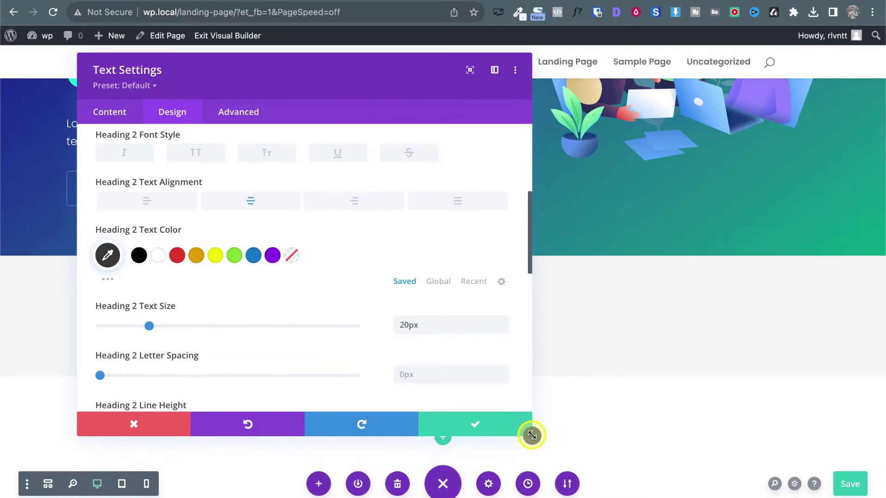
pyautogui.moveTo(532, 435); pyautogui.dragTo(386, 436)
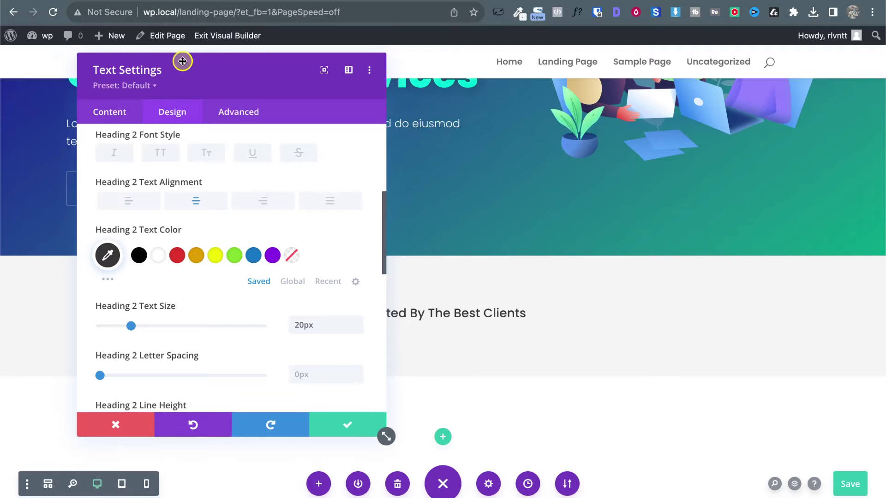
pyautogui.moveTo(183, 61); pyautogui.dragTo(519, 119)
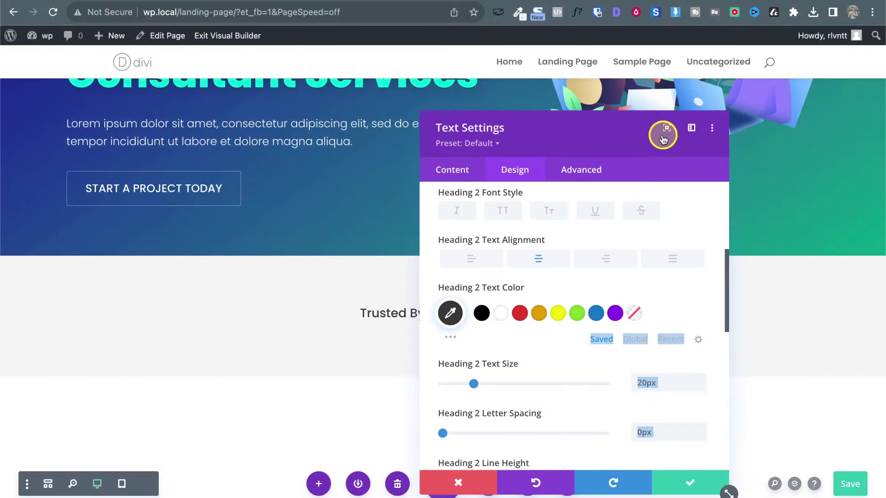
pyautogui.click(667, 130)
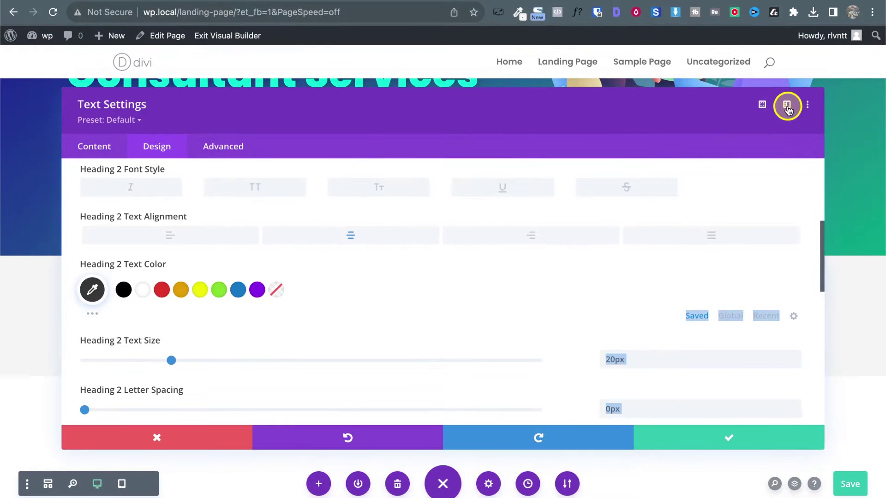
pyautogui.click(784, 107)
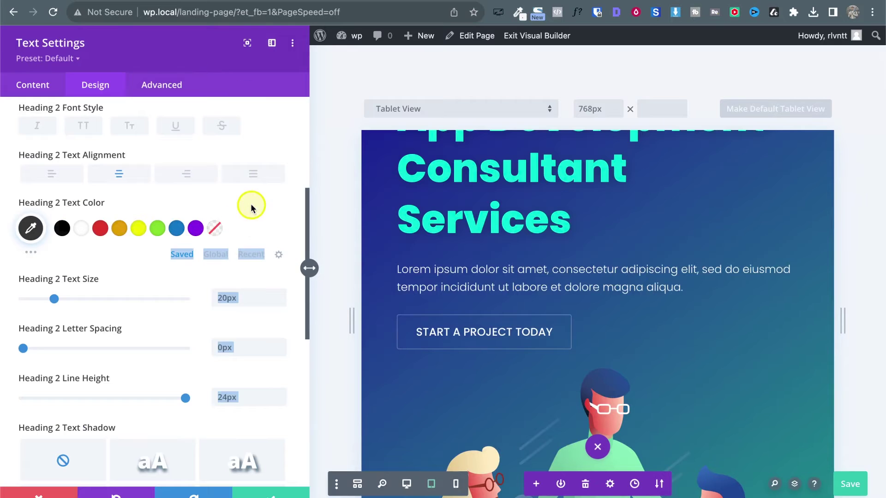
pyautogui.click(246, 42)
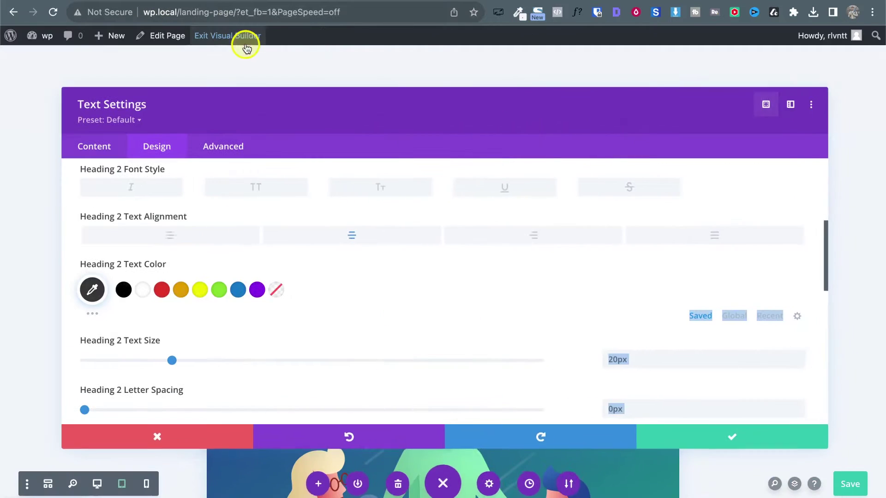
pyautogui.click(757, 112)
# Step: Restore the desktop preview and move the Text Settings window clear of the centered heading
pyautogui.moveTo(588, 134); pyautogui.dragTo(583, 77)
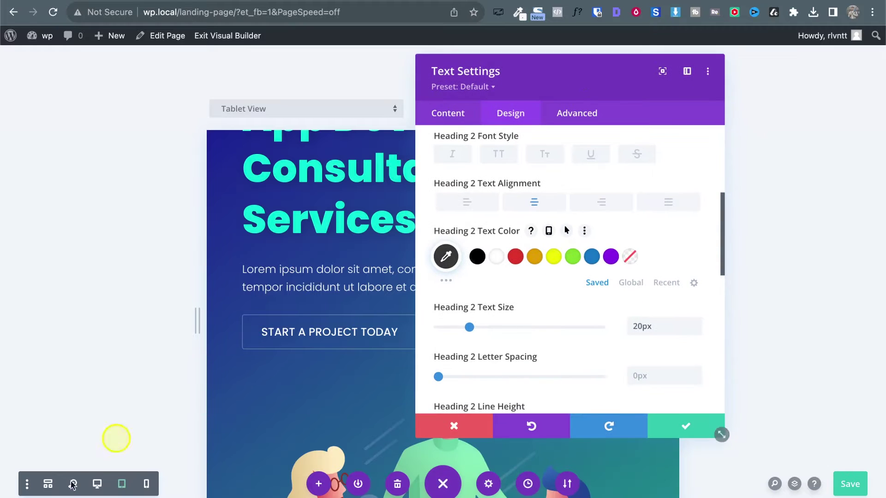
pyautogui.click(96, 484)
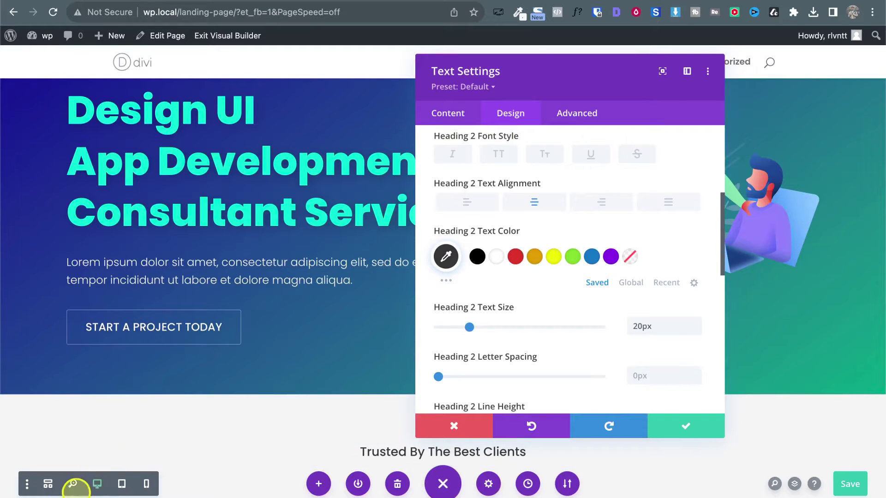
pyautogui.moveTo(525, 76); pyautogui.dragTo(680, 58)
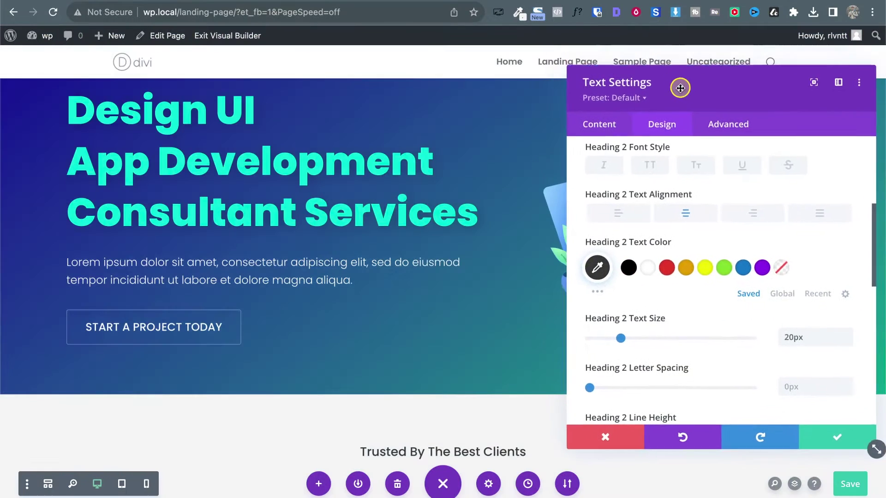
pyautogui.scroll(-4, 391, 266)
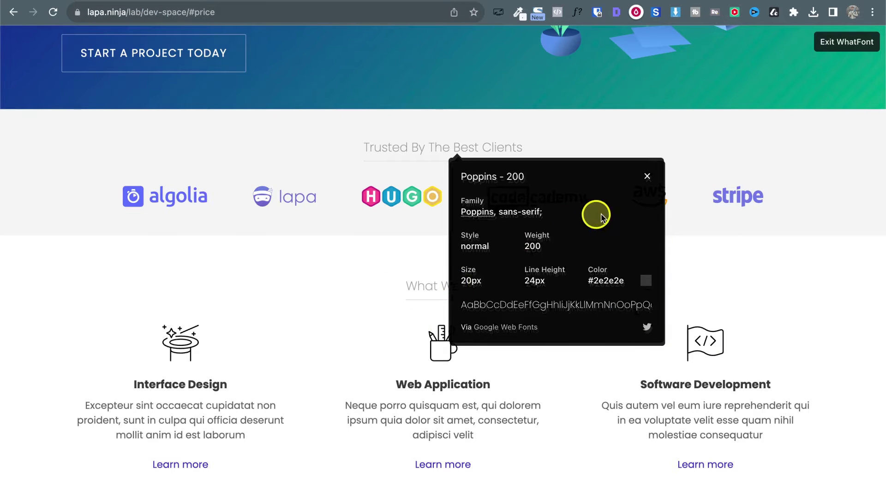
# Step: Close the font details and inspect the CSS rules of the reference page's "Trusted By The Best Clients" heading
pyautogui.press('Escape')
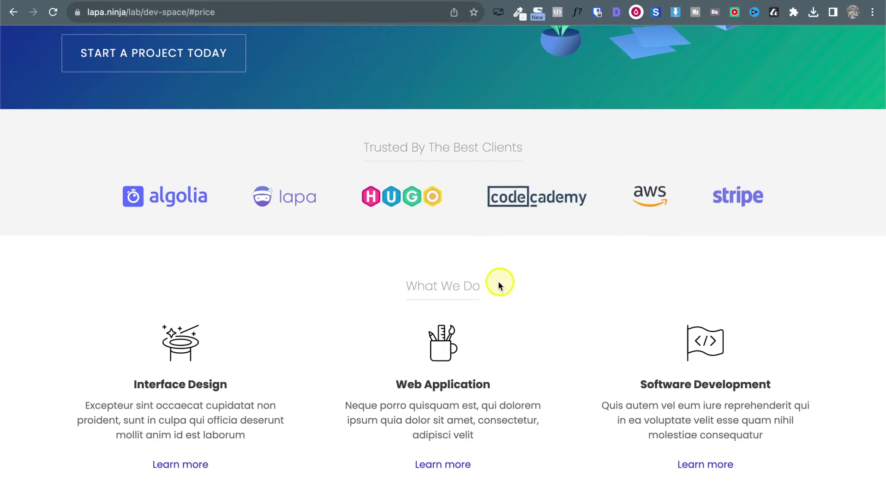
pyautogui.tripleClick(442, 149)
pyautogui.rightClick(441, 148)
pyautogui.press('Up')
pyautogui.press('Up')
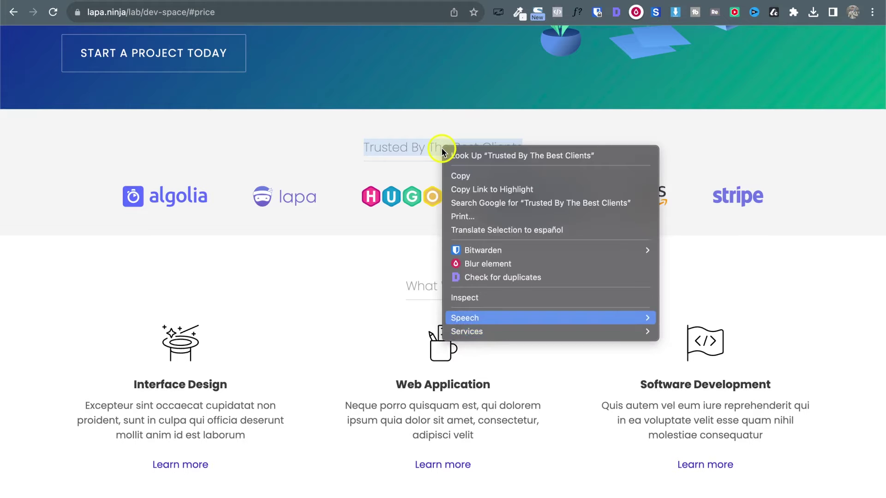
pyautogui.press('Up')
pyautogui.press('Return')
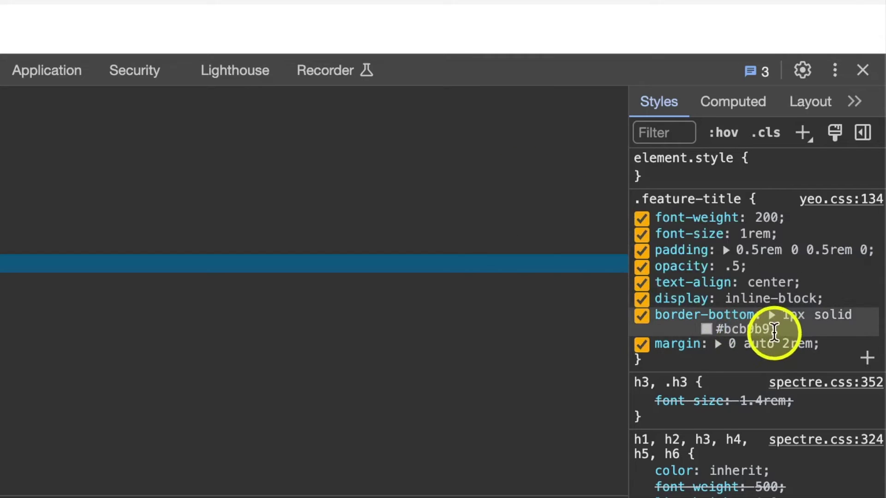
pyautogui.scroll(-3, 773, 331)
pyautogui.scroll(3, 773, 331)
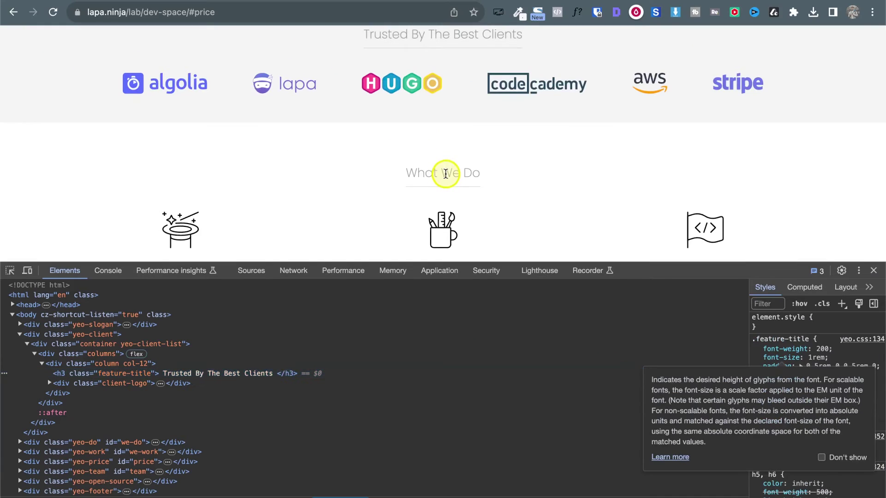
# Step: Inspect the "What We Do" heading's opacity rule on the reference page and close the inspector
pyautogui.click(10, 270)
pyautogui.click(419, 174)
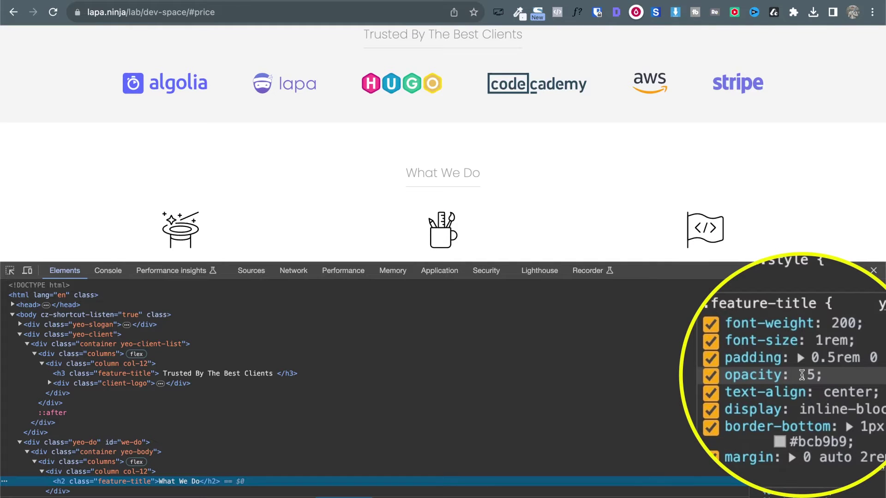
pyautogui.click(875, 273)
pyautogui.scroll(3, 519, 230)
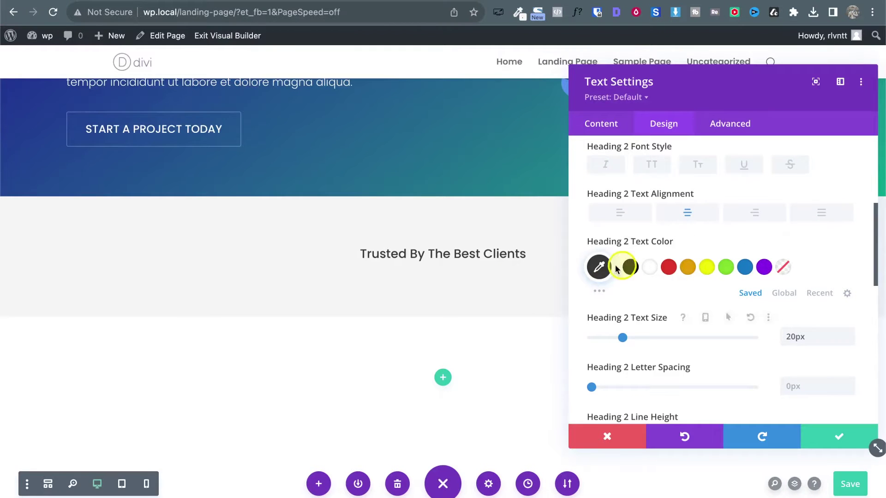
# Step: Set Heading 2's text color to rgba(46,46,46,0.5) and its font weight to Light, and save the text module
pyautogui.click(599, 266)
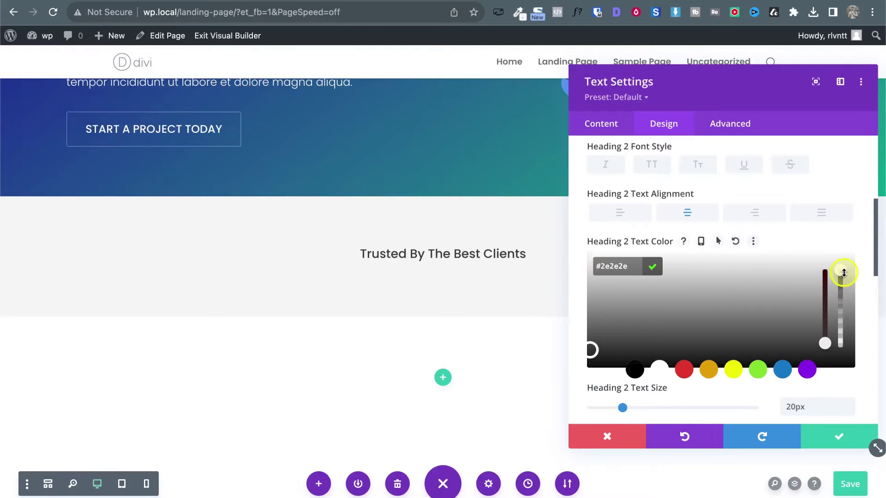
pyautogui.moveTo(840, 288); pyautogui.dragTo(841, 315)
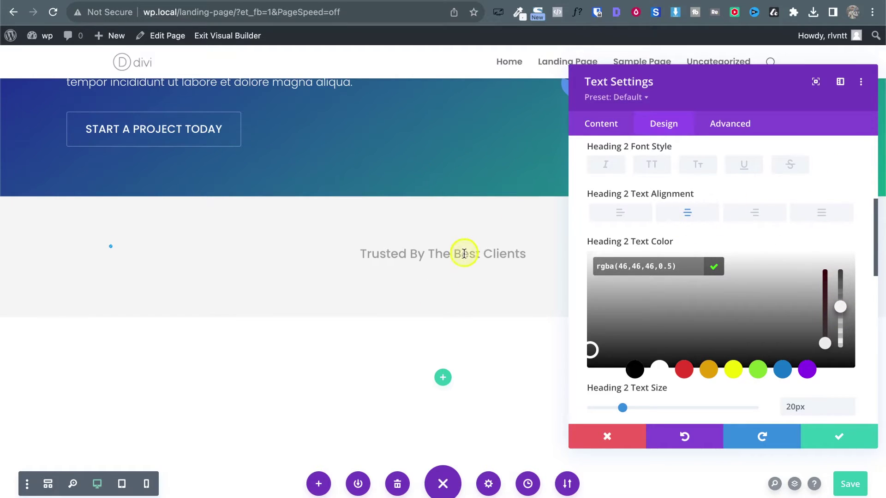
pyautogui.scroll(3, 718, 220)
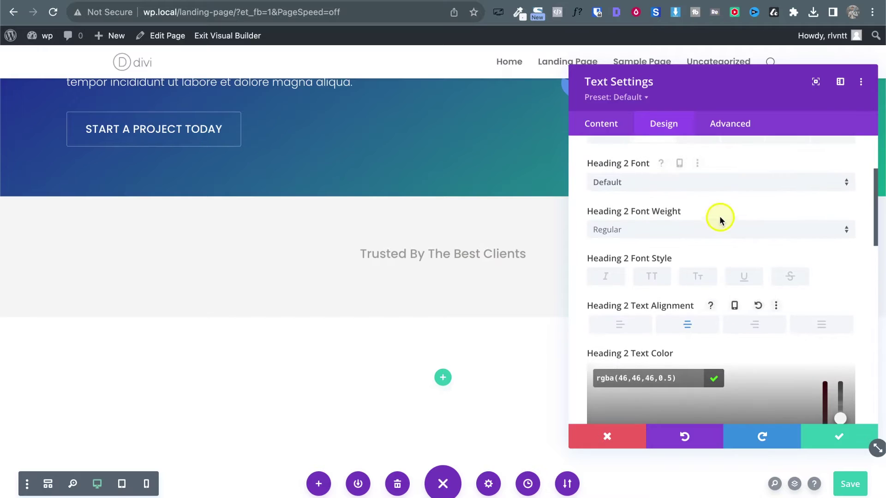
pyautogui.click(638, 231)
pyautogui.click(618, 244)
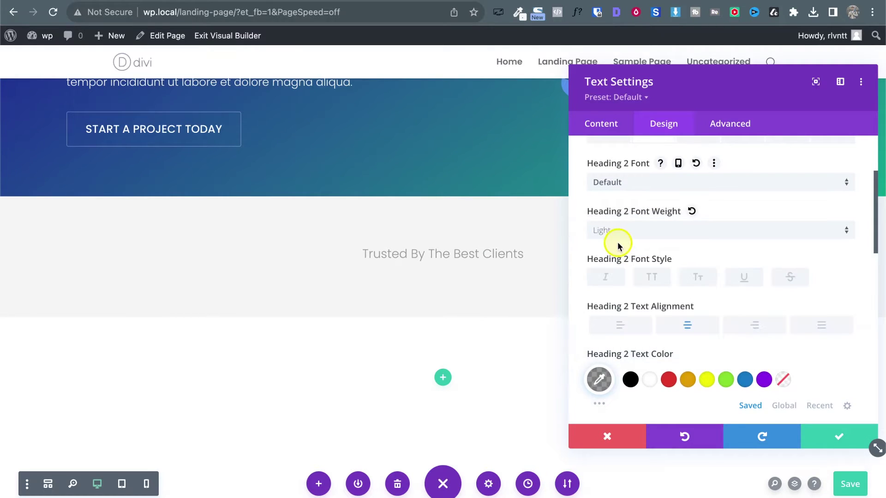
pyautogui.click(843, 434)
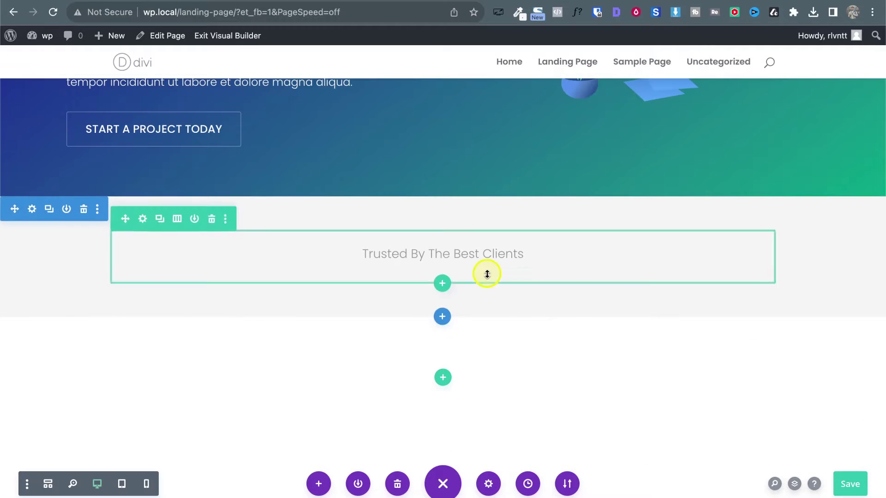
# Step: Compare the restyled "Trusted By The Best Clients" heading with the one on the reference page
pyautogui.hotkey('ctrl', 'Tab')
pyautogui.scroll(1, 443, 160)
pyautogui.hotkey('ctrl', 'Tab')
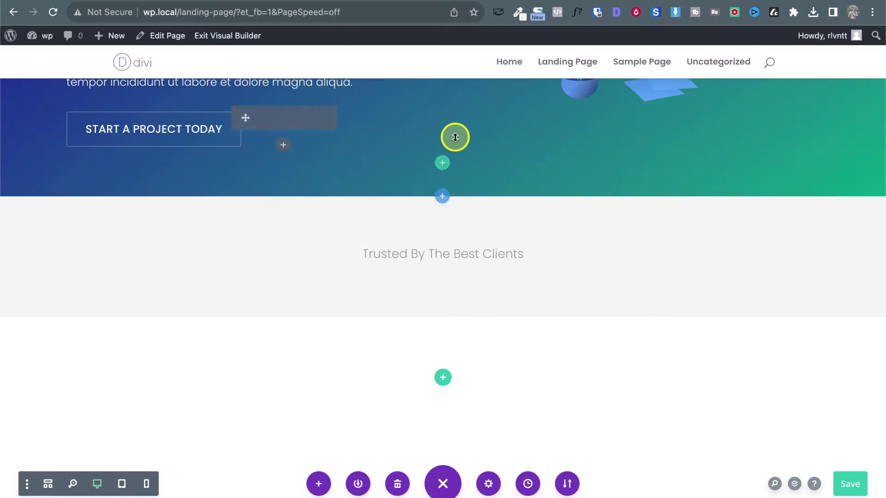
pyautogui.hotkey('ctrl', 'Tab')
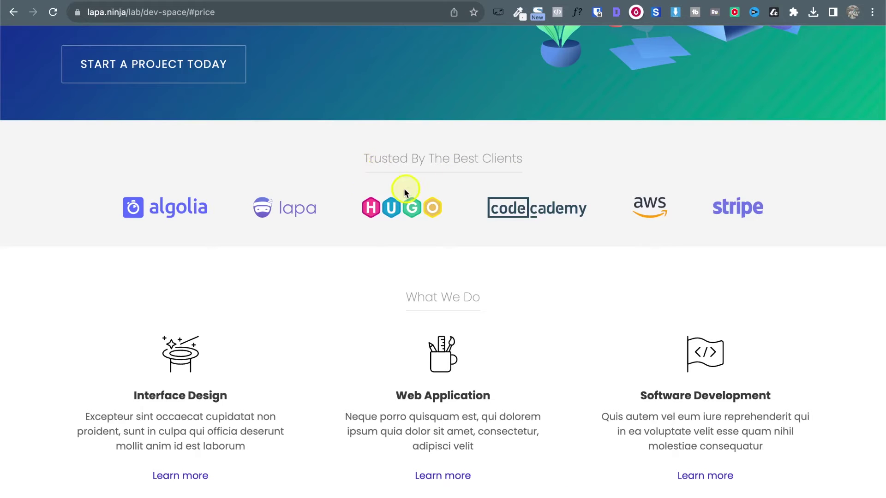
pyautogui.hotkey('ctrl', 'Tab')
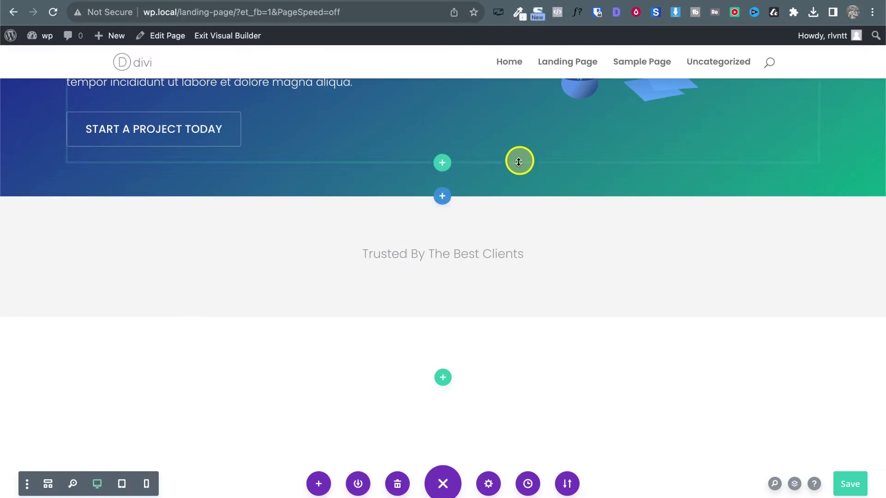
# Step: Try the underline font style on the "Trusted By The Best Clients" Heading 2, remove it and close the text settings
pyautogui.click(420, 253)
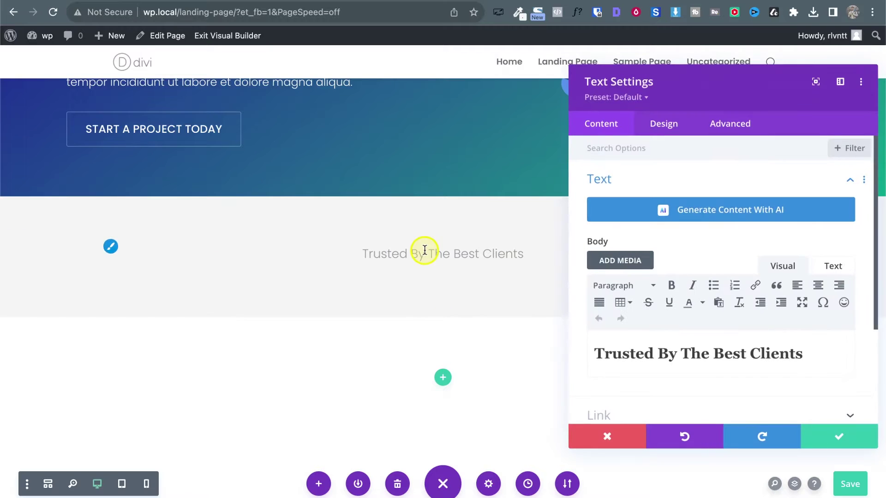
pyautogui.doubleClick(723, 357)
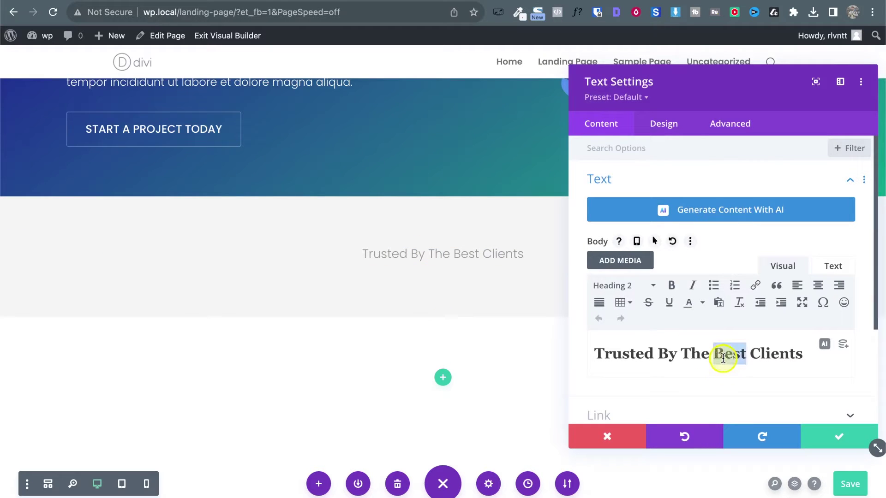
pyautogui.tripleClick(723, 357)
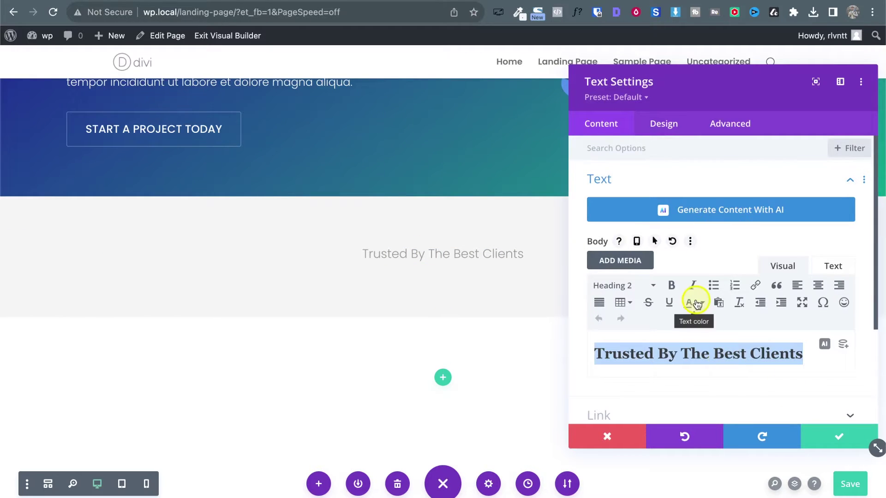
pyautogui.click(666, 128)
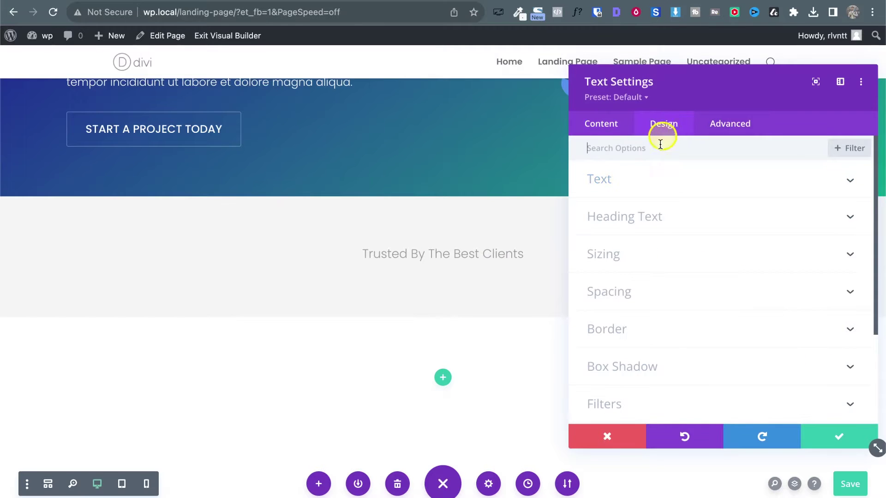
pyautogui.click(637, 224)
pyautogui.click(652, 184)
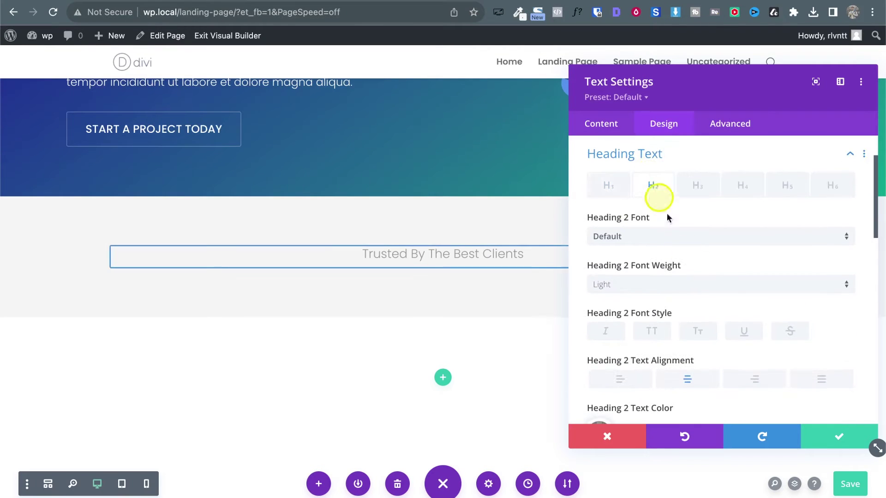
pyautogui.click(744, 334)
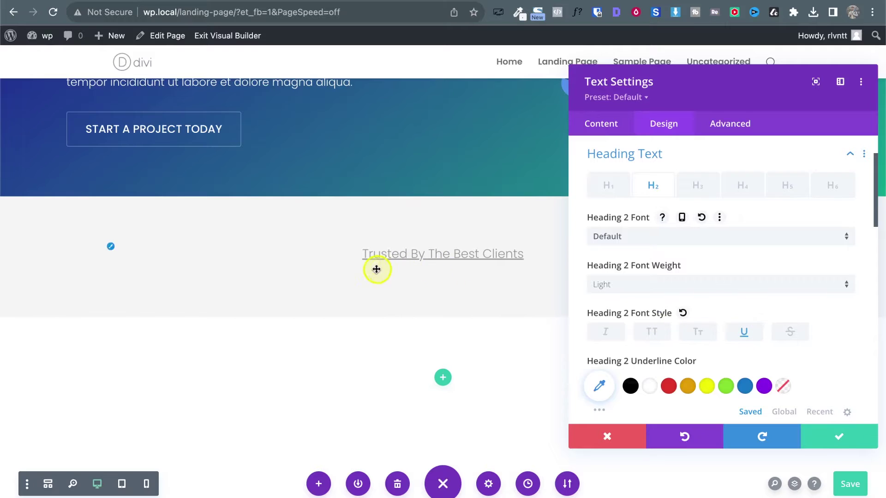
pyautogui.click(743, 334)
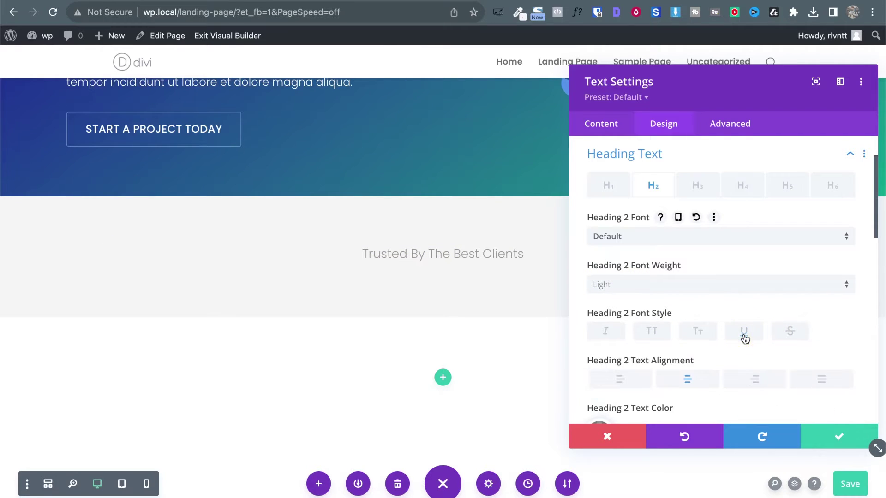
pyautogui.click(833, 434)
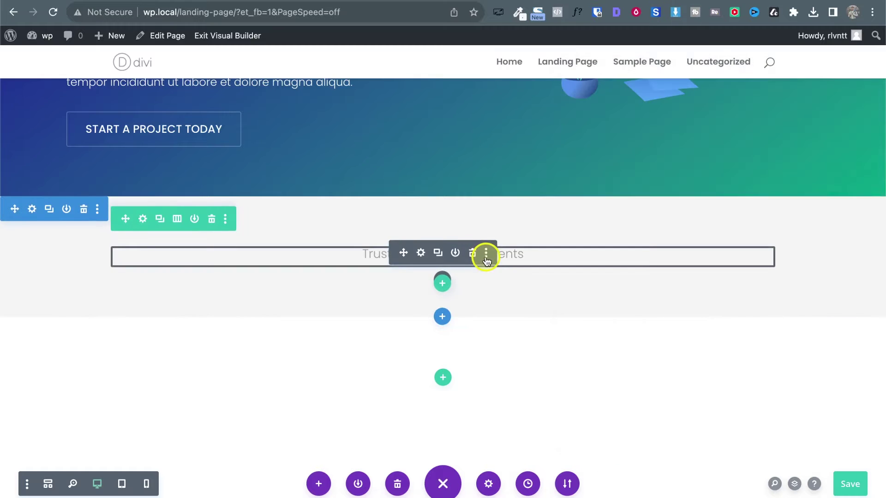
# Step: Insert a Divider module directly below the "Trusted By The Best Clients" text module
pyautogui.click(441, 277)
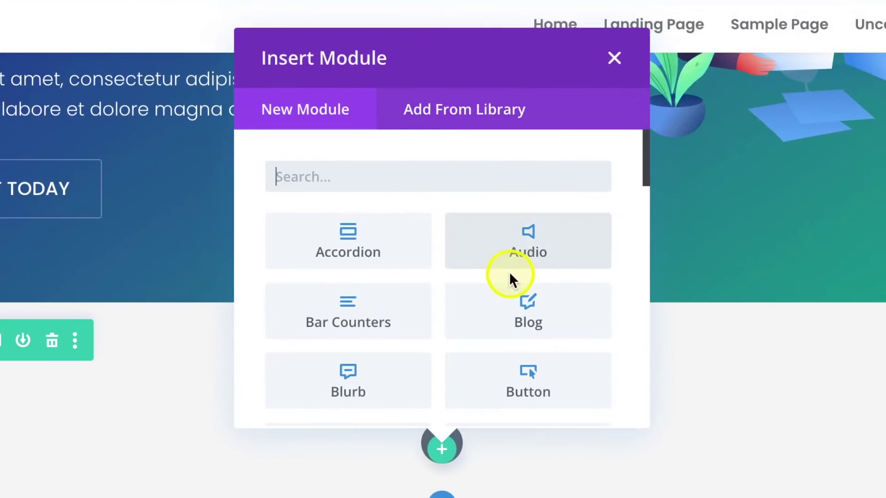
pyautogui.scroll(-2, 413, 375)
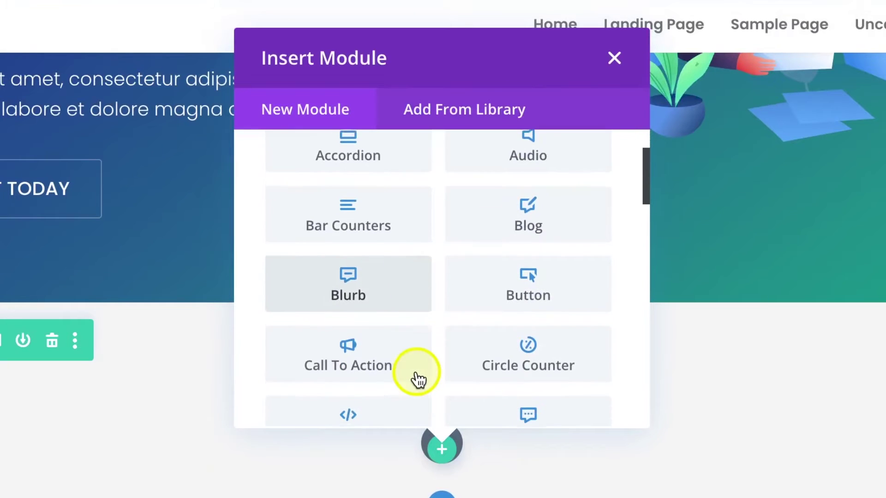
pyautogui.scroll(-4, 418, 379)
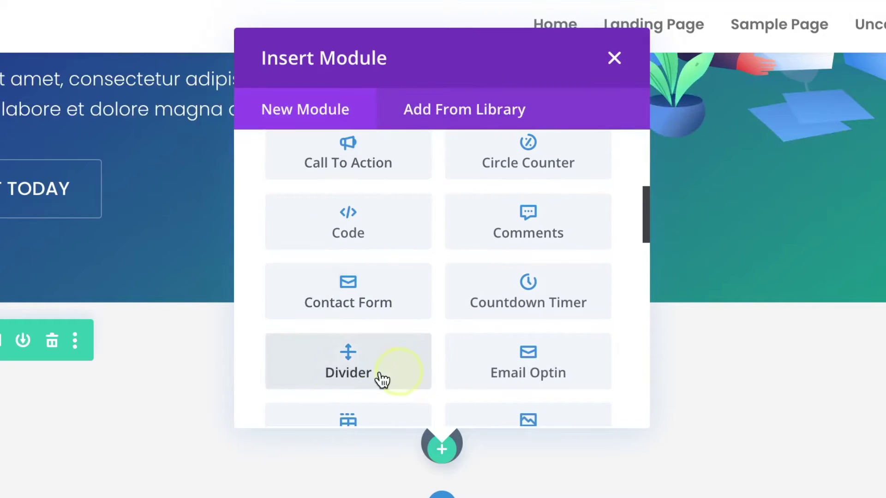
pyautogui.click(337, 374)
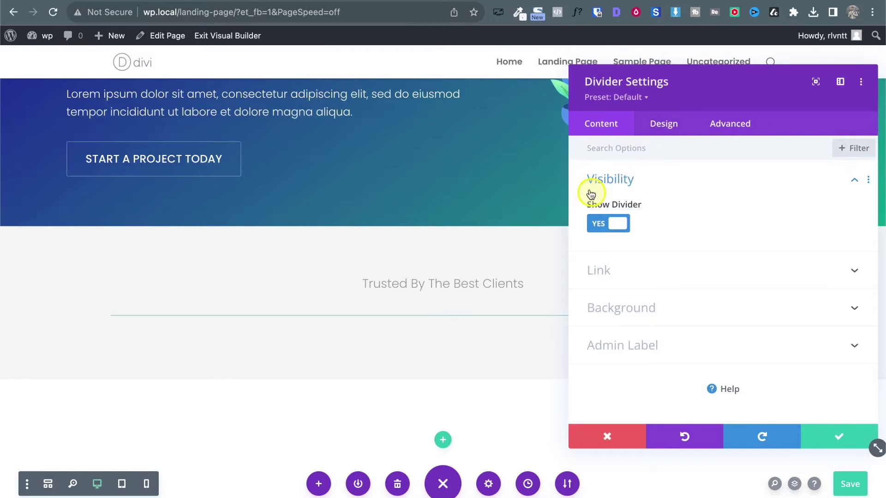
# Step: Set the divider's line color to the recently used rgba(46,46,46,0.5)
pyautogui.click(683, 129)
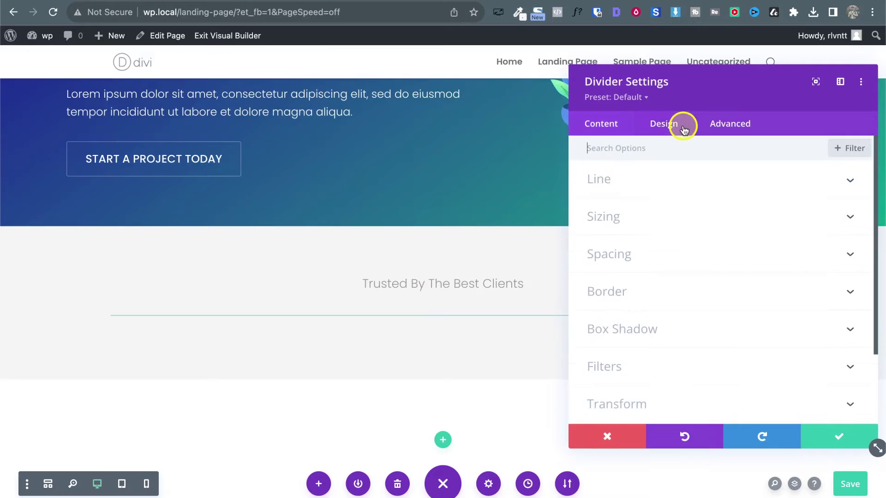
pyautogui.click(624, 179)
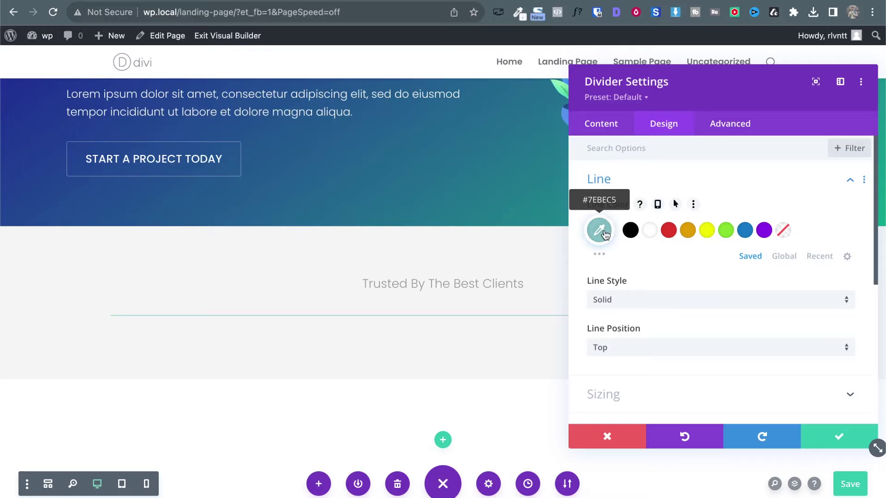
pyautogui.click(814, 257)
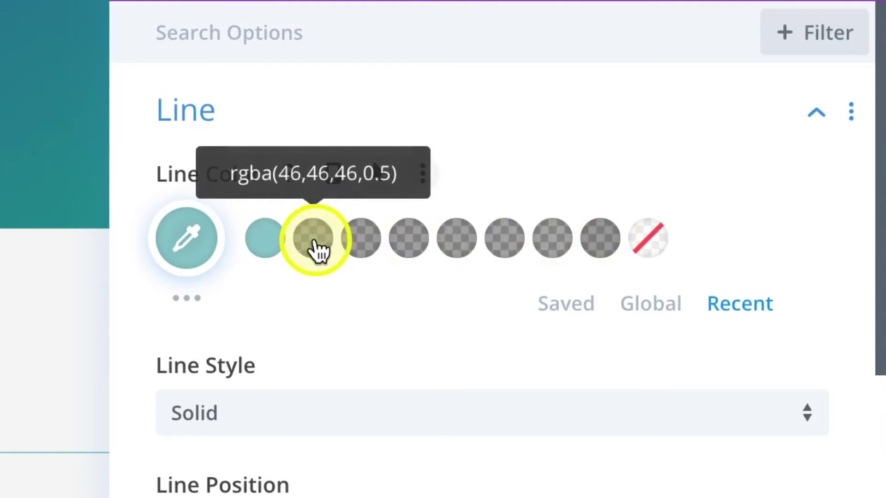
pyautogui.click(315, 242)
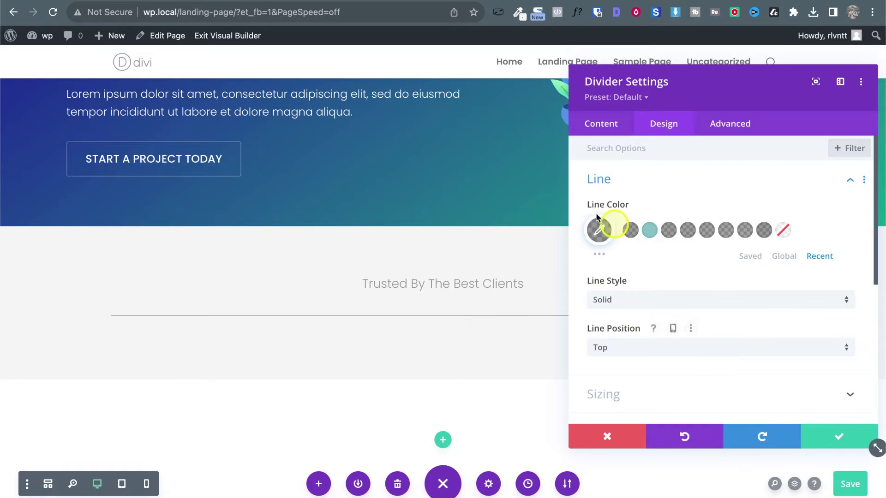
# Step: Compare the divider with the line under the reference heading, and review the divider's line style and position options
pyautogui.click(145, 1)
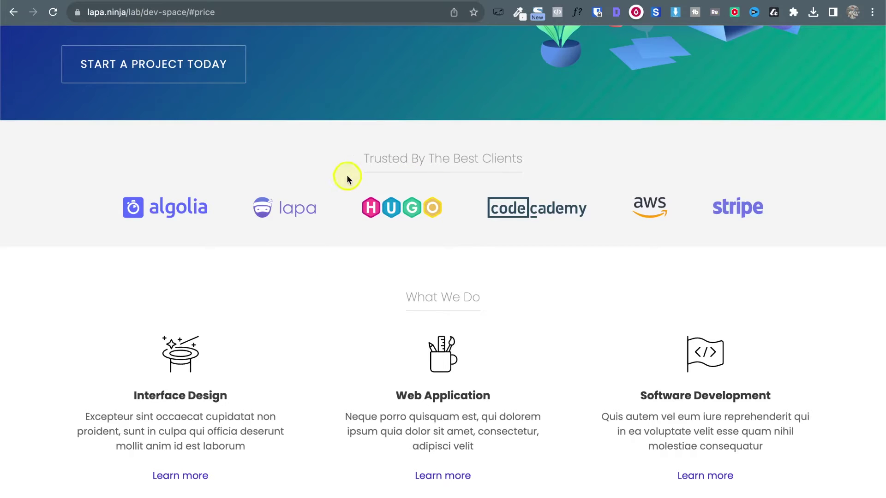
pyautogui.click(243, 0)
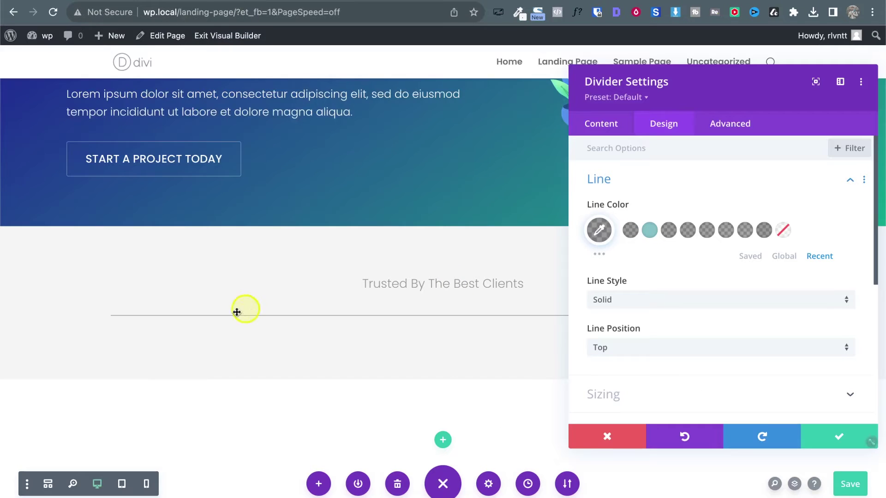
pyautogui.scroll(-5, 625, 236)
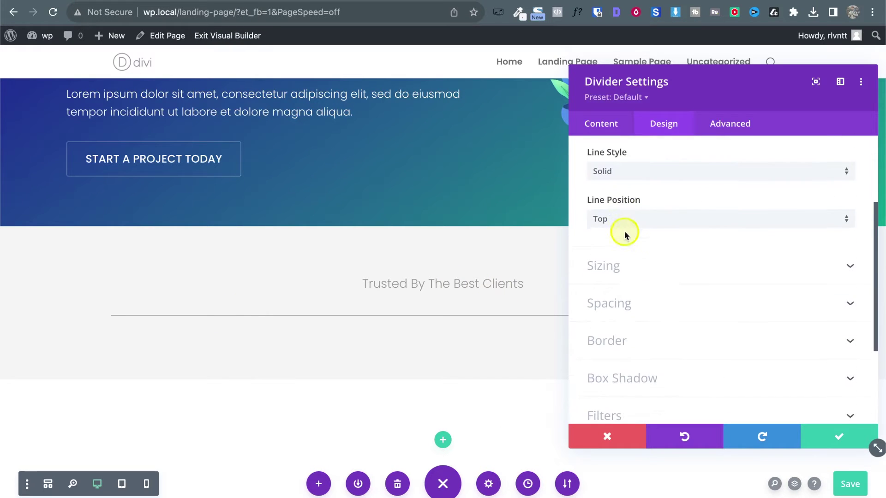
pyautogui.scroll(5, 633, 259)
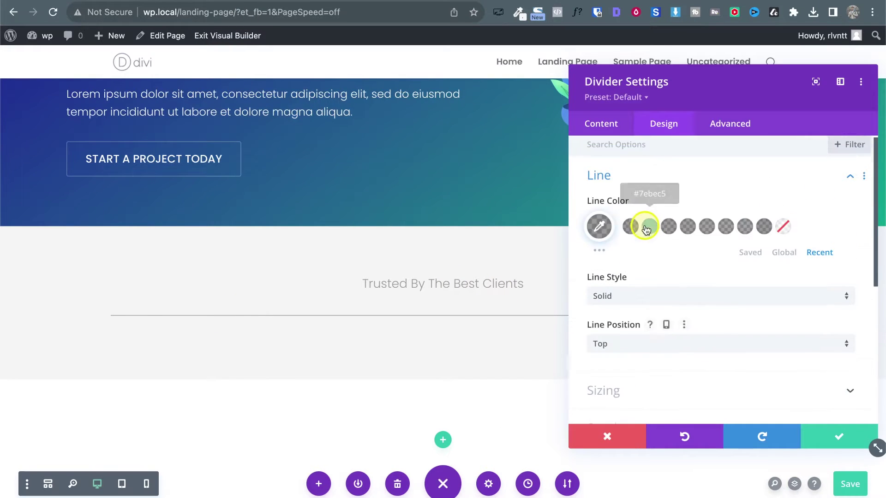
pyautogui.click(626, 180)
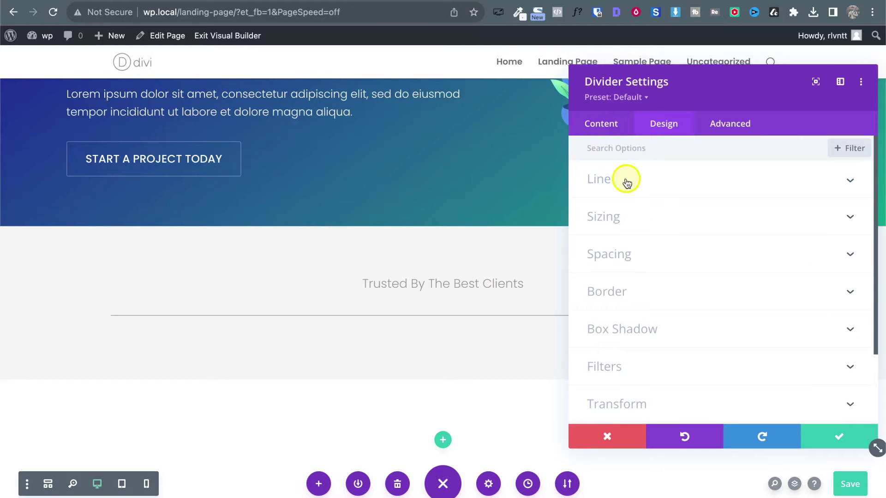
# Step: Set the divider's width to 25% with centered module alignment, and save its settings
pyautogui.click(672, 221)
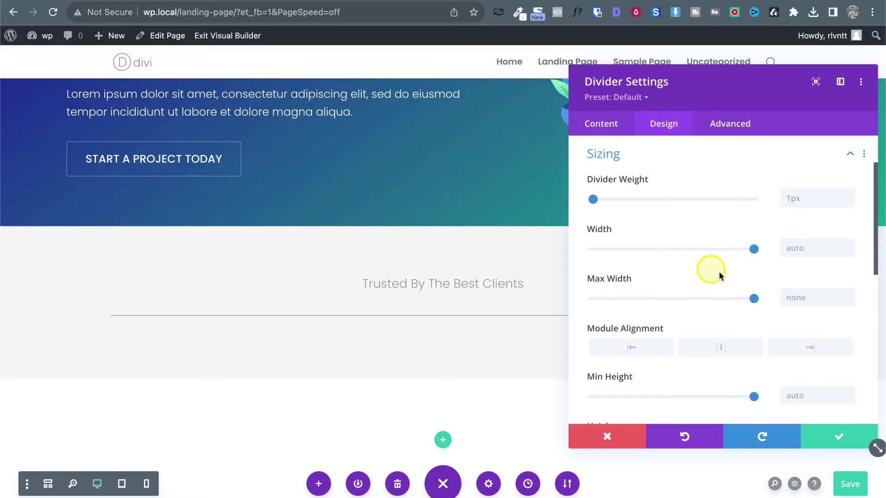
pyautogui.moveTo(744, 252); pyautogui.dragTo(641, 250)
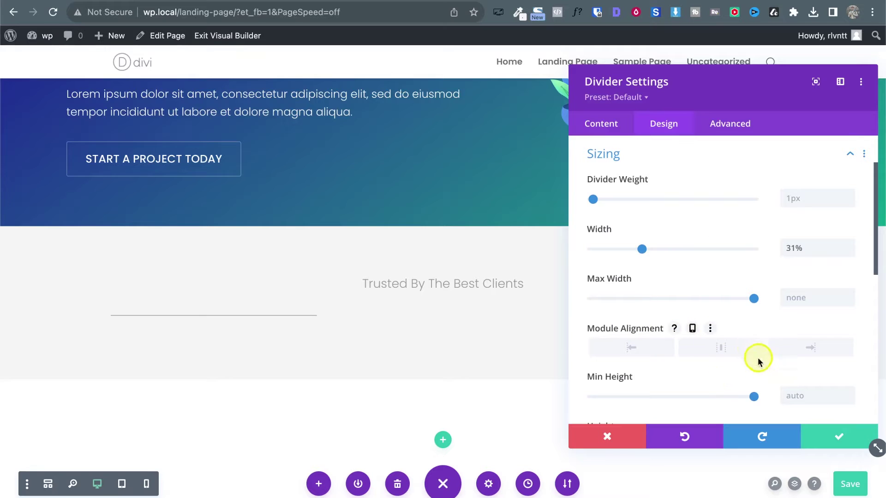
pyautogui.click(741, 350)
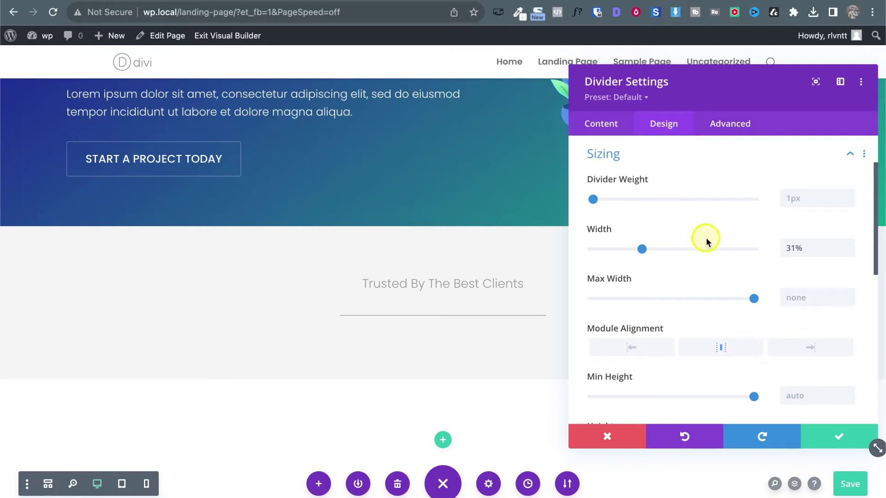
pyautogui.moveTo(642, 249); pyautogui.dragTo(631, 254)
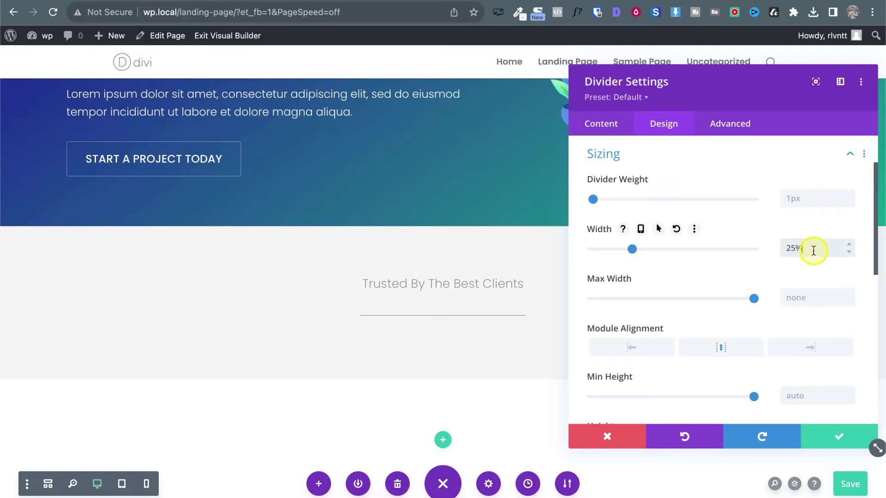
pyautogui.click(847, 442)
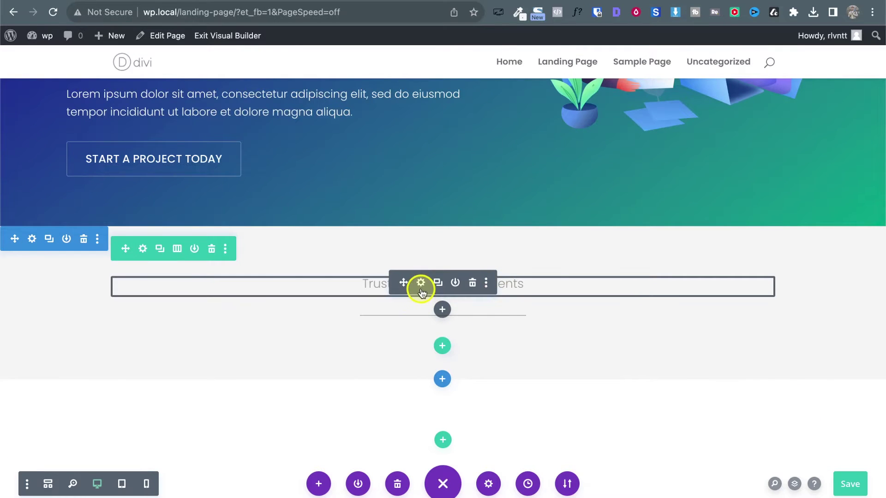
# Step: Set the bottom margin of the "Trusted By The Best Clients" text module to 10px and save it
pyautogui.click(420, 284)
pyautogui.click(673, 135)
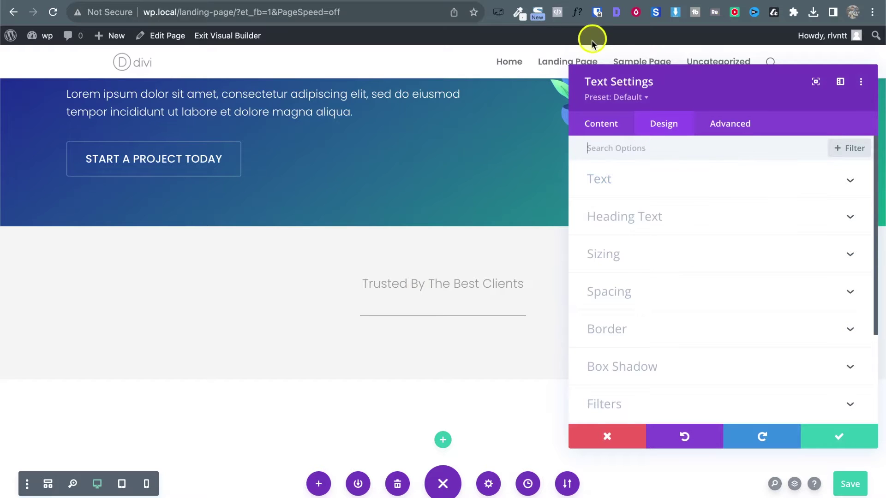
pyautogui.click(619, 256)
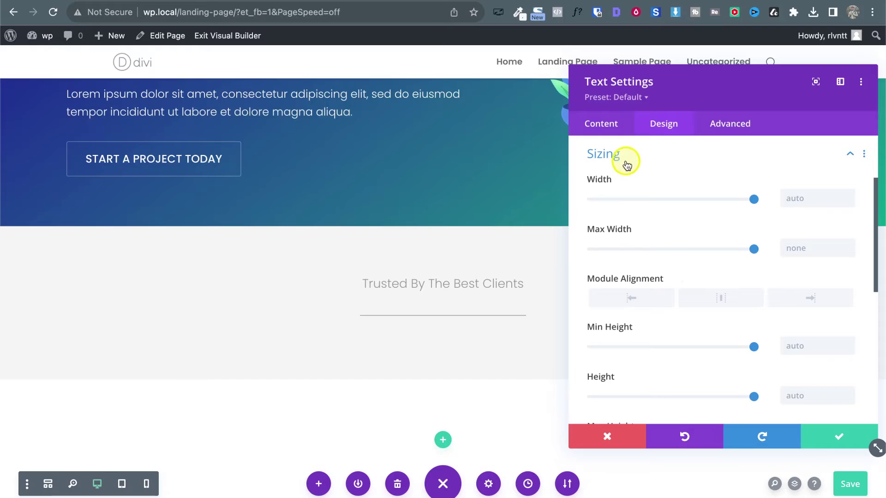
pyautogui.click(627, 166)
pyautogui.click(618, 196)
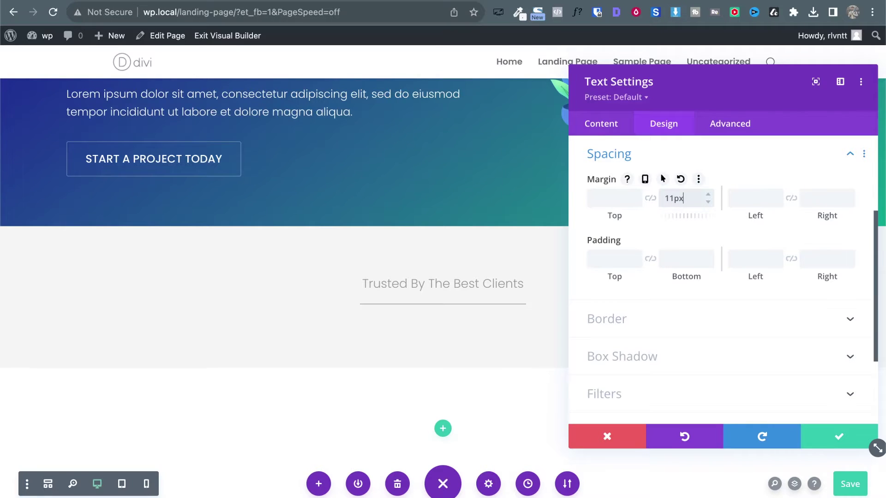
pyautogui.click(846, 436)
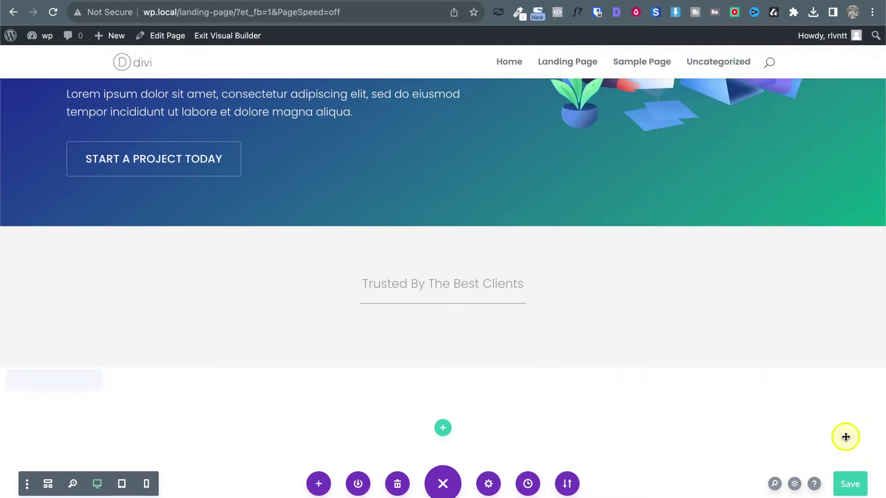
# Step: Check the heading's spacing on the reference page, and set the "Trusted By The Best Clients" text module's bottom margin to 5px
pyautogui.click(141, 1)
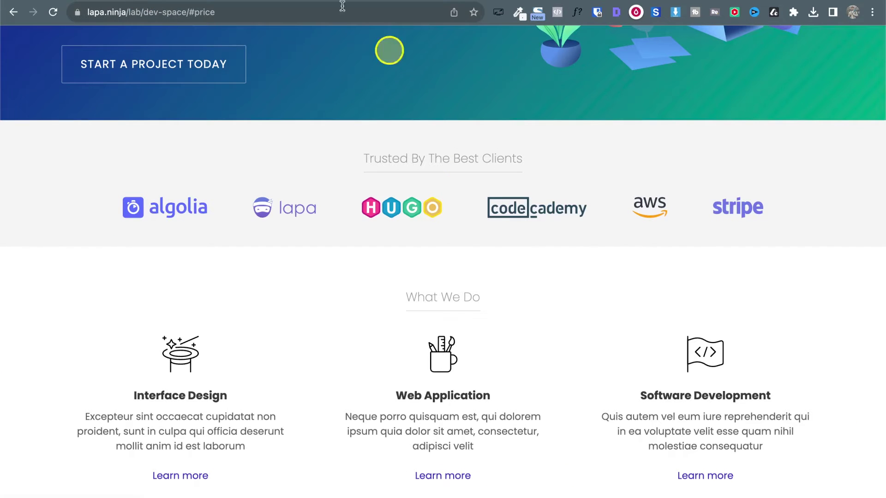
pyautogui.click(282, 1)
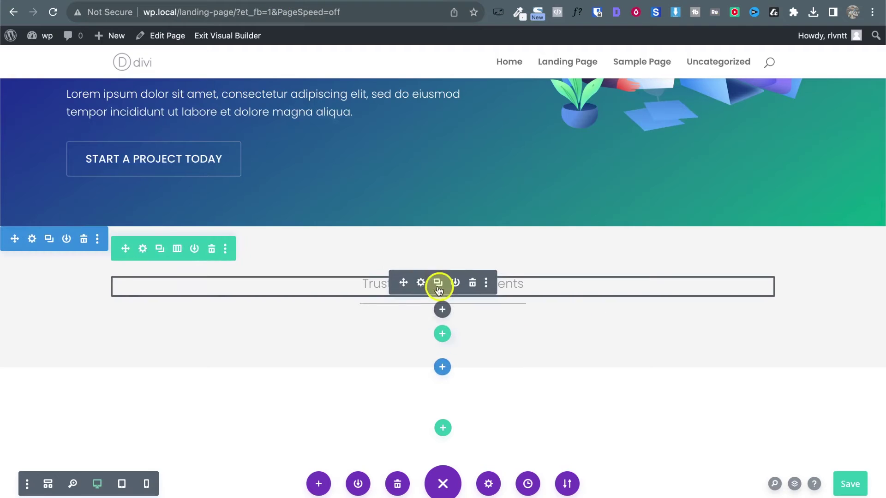
pyautogui.click(423, 282)
pyautogui.click(662, 123)
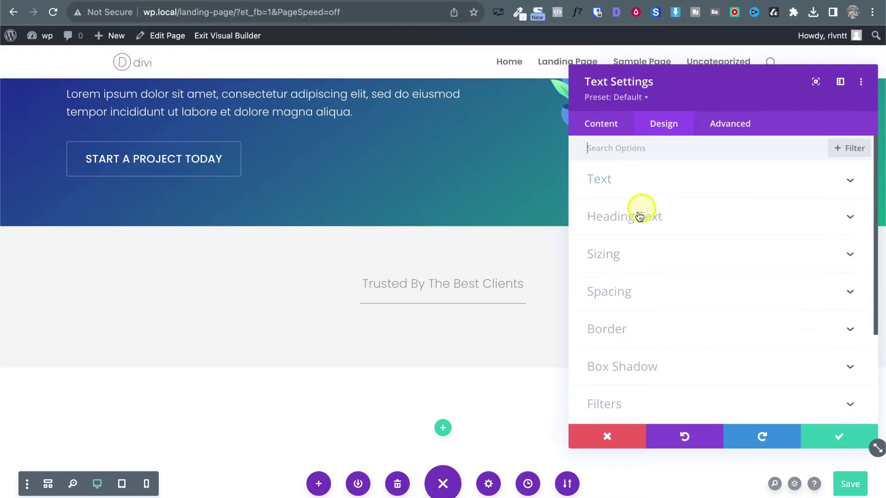
pyautogui.click(644, 294)
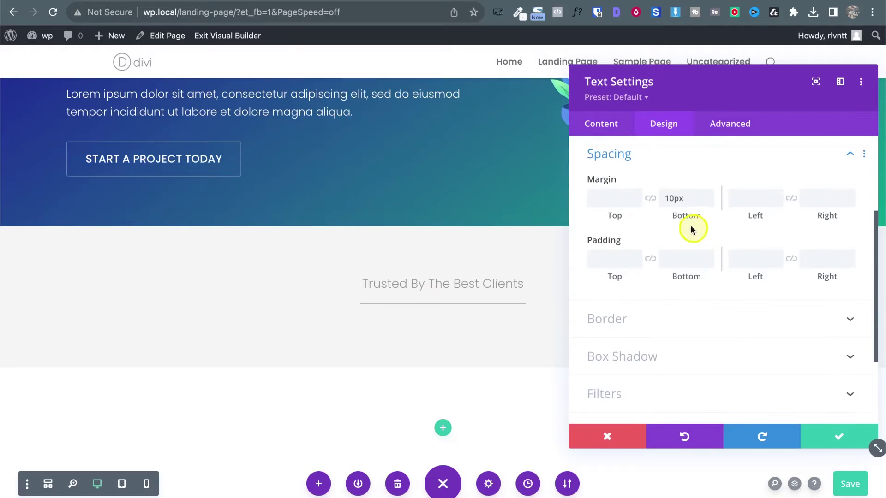
pyautogui.click(681, 198)
pyautogui.write('5')
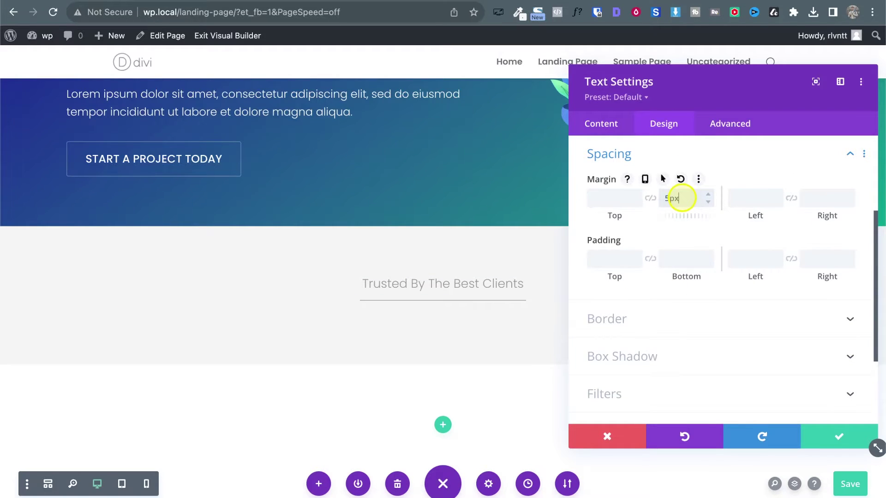
pyautogui.click(839, 436)
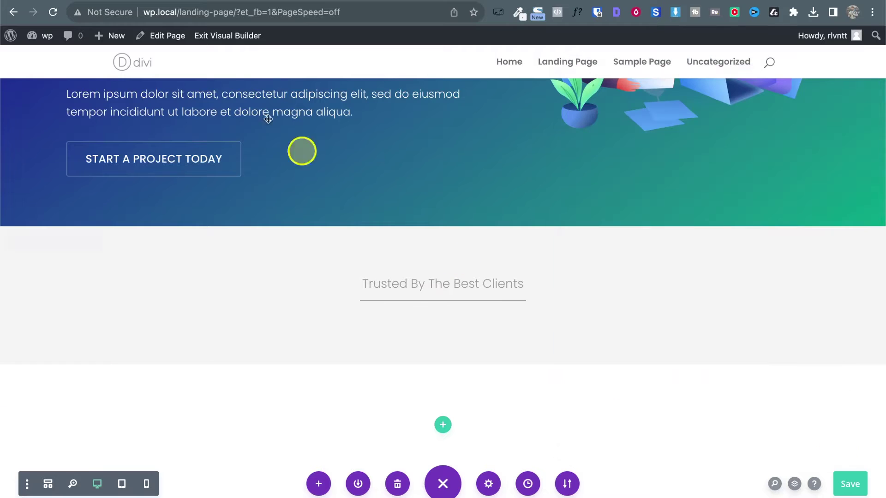
# Step: Inspect the reference page's "Trusted By The Best Clients" heading to examine the styling of its underline
pyautogui.click(166, 1)
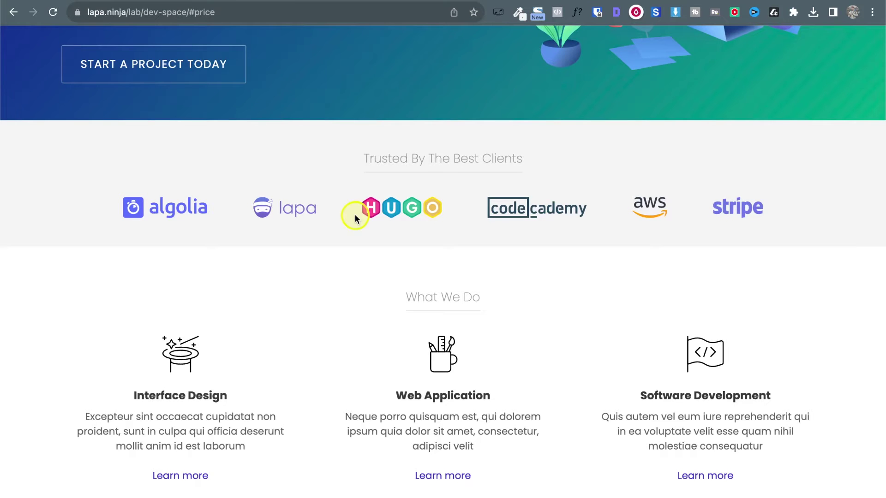
pyautogui.scroll(5, 375, 168)
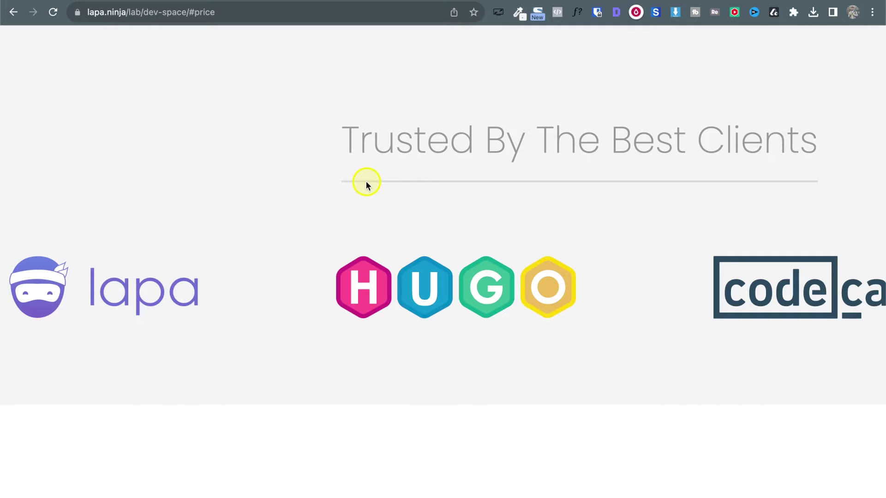
pyautogui.scroll(-5, 367, 184)
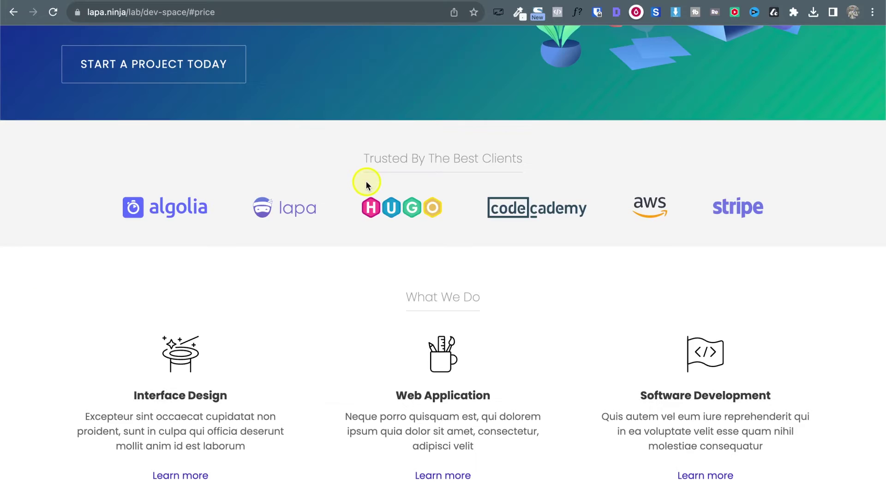
pyautogui.rightClick(412, 177)
pyautogui.press('Up')
pyautogui.press('Return')
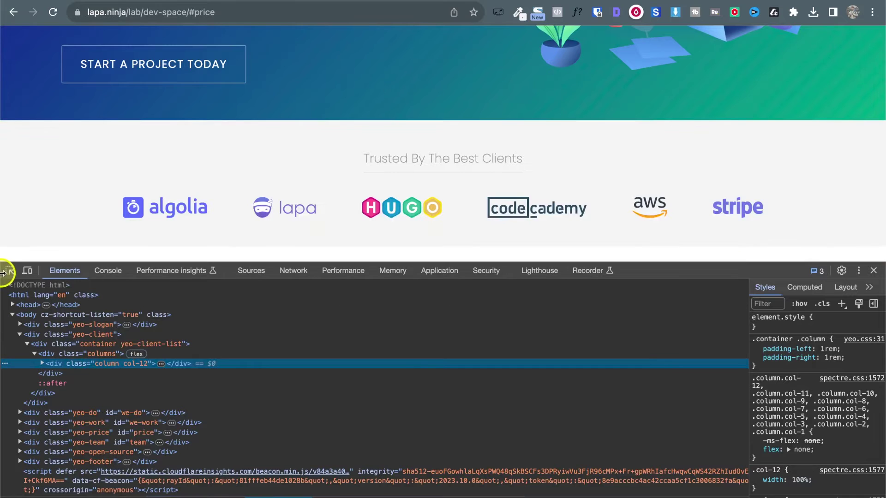
pyautogui.click(10, 270)
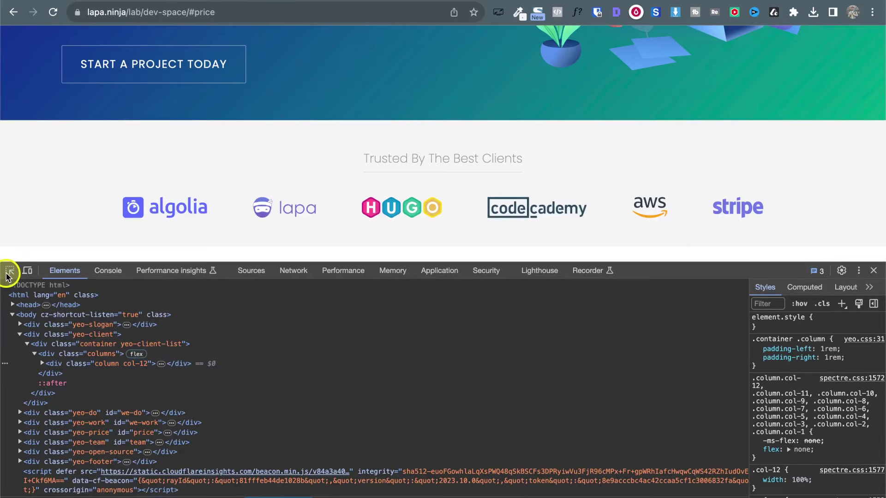
pyautogui.click(381, 172)
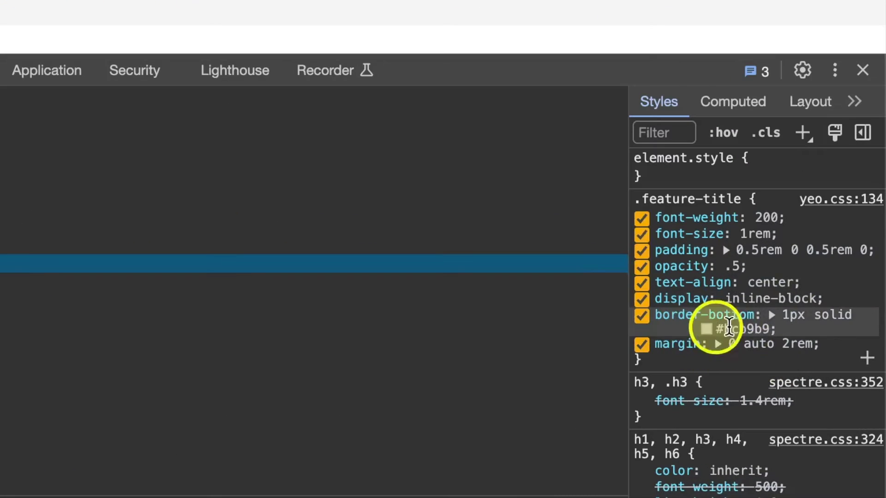
# Step: Copy the border-bottom color value bcb9b9 from the reference heading's .feature-title rule
pyautogui.moveTo(683, 250)
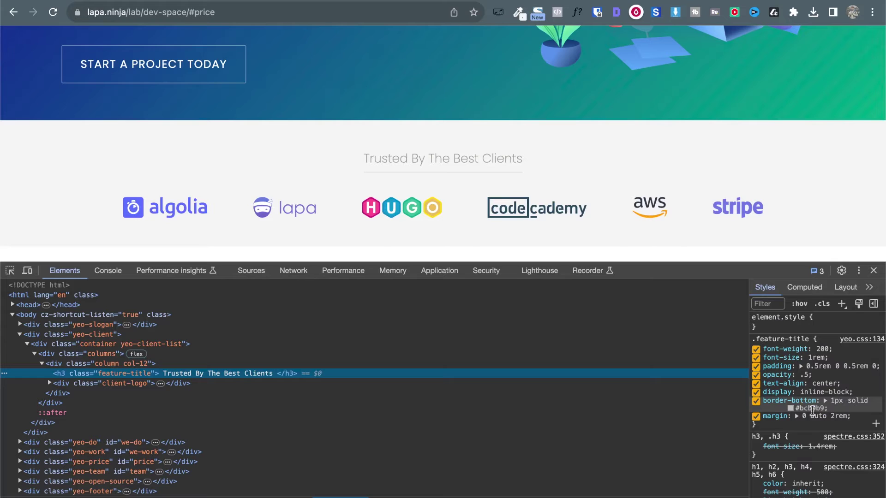
pyautogui.click(813, 409)
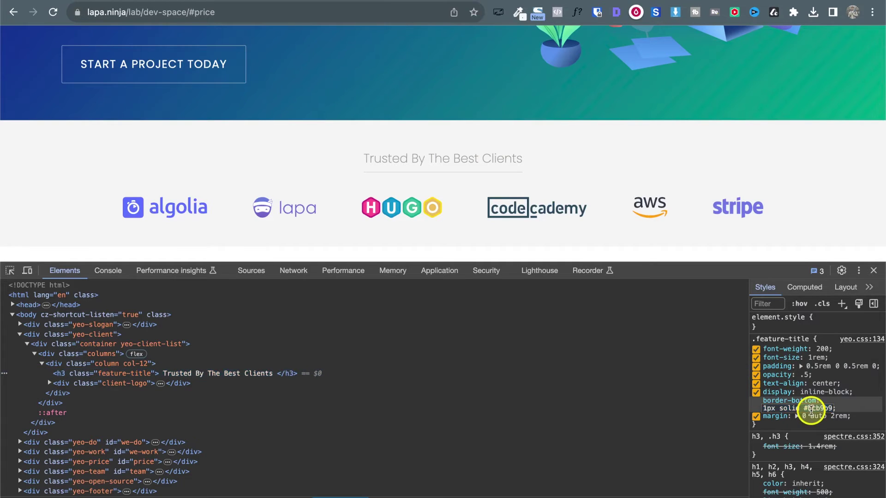
pyautogui.doubleClick(810, 409)
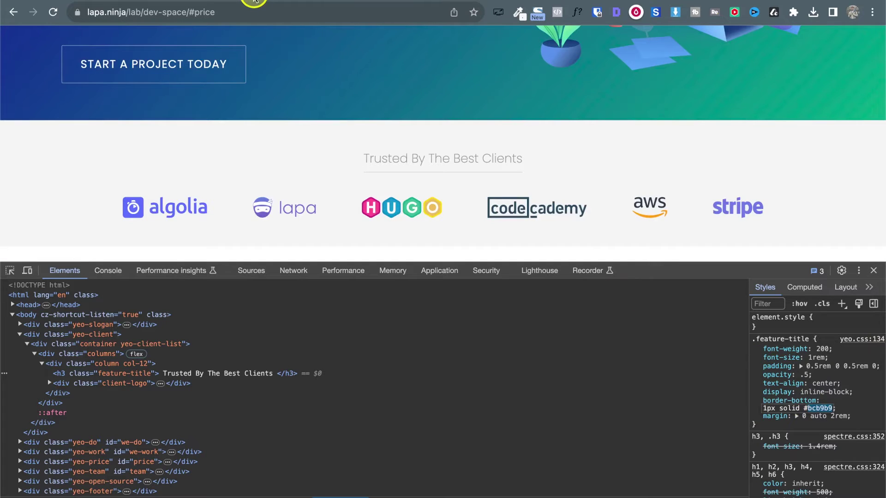
# Step: Back on the Divi page, set the divider's line color to #bcb9b9 and save its settings
pyautogui.click(254, 2)
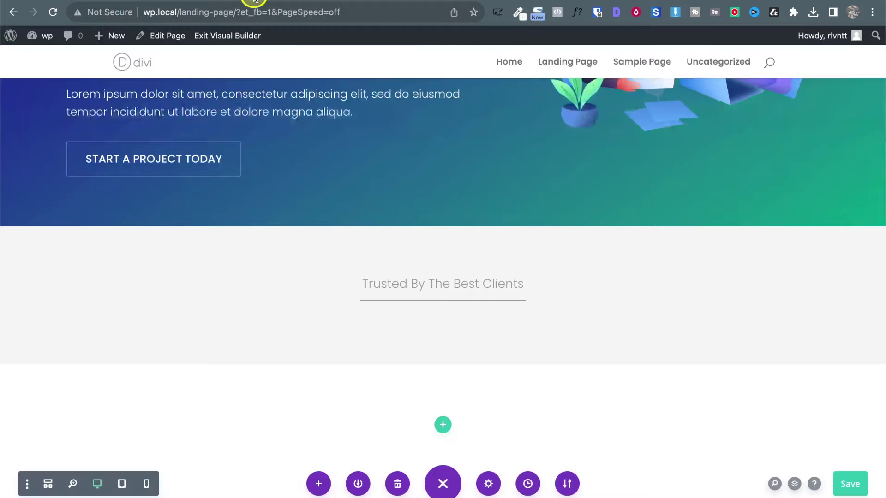
pyautogui.click(421, 306)
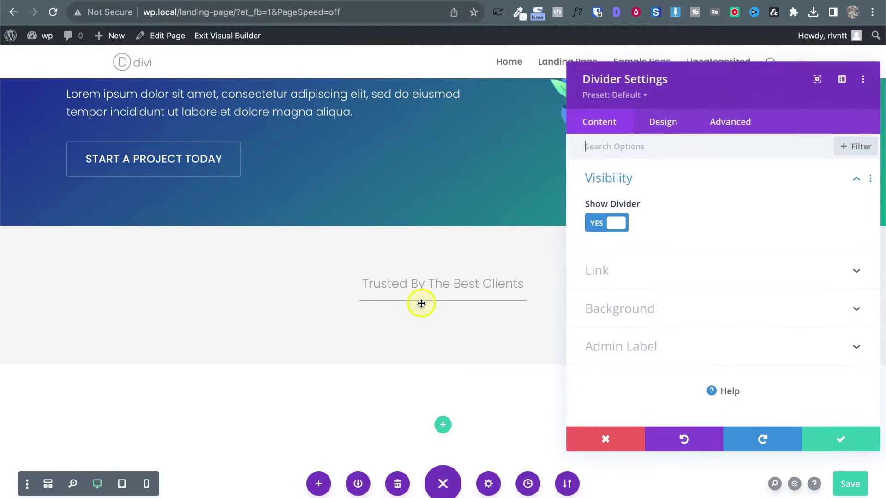
pyautogui.click(660, 125)
pyautogui.click(611, 184)
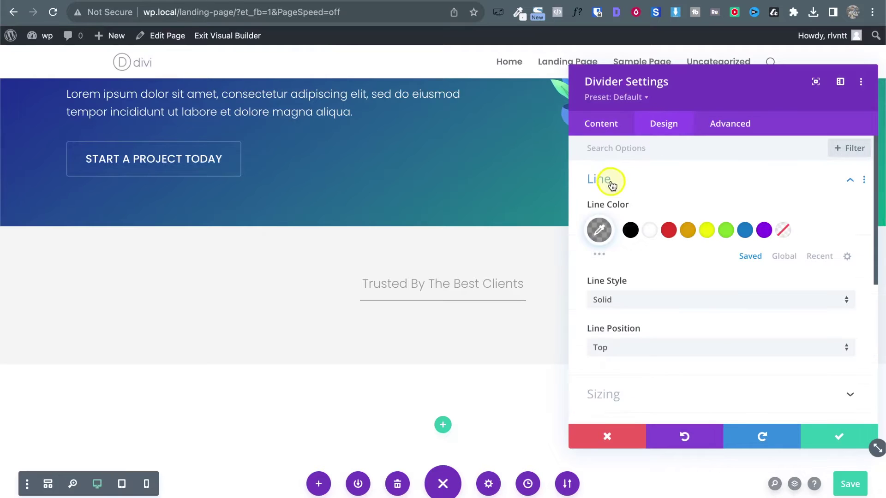
pyautogui.click(600, 229)
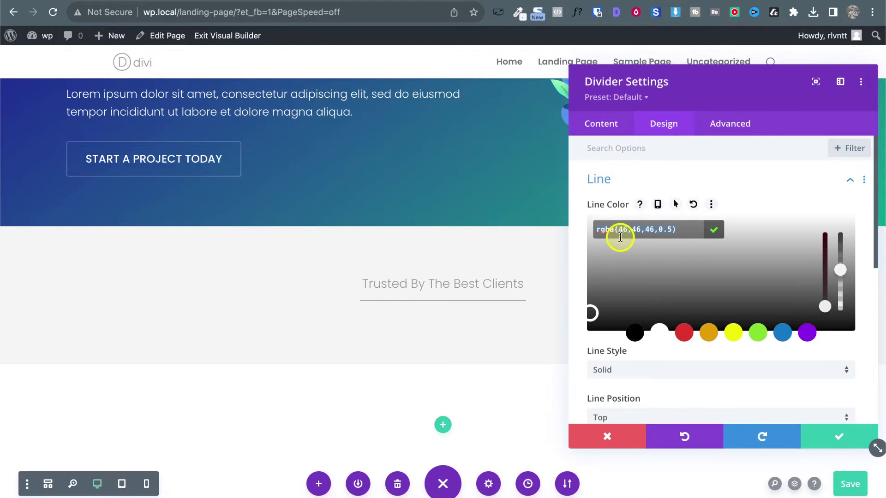
pyautogui.click(713, 229)
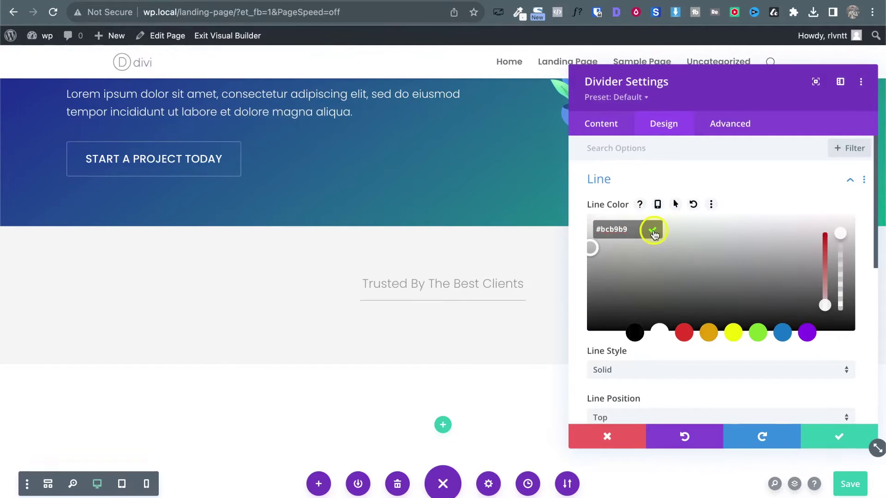
pyautogui.click(653, 231)
pyautogui.click(851, 432)
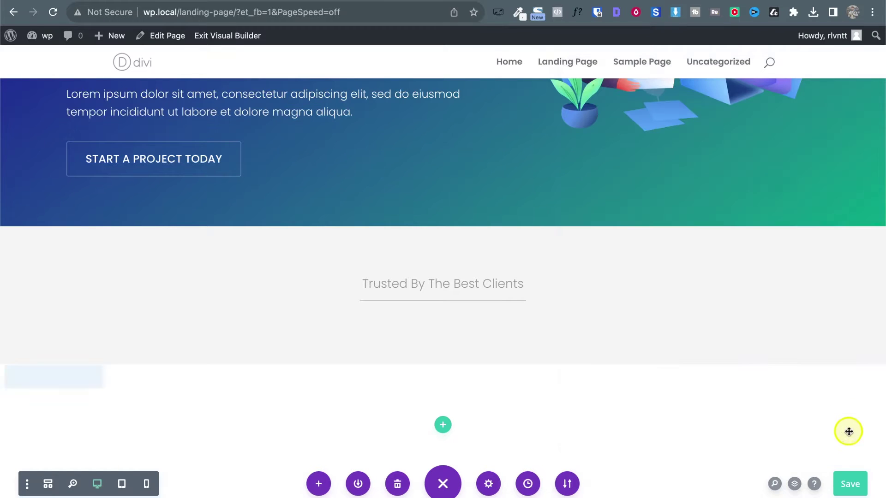
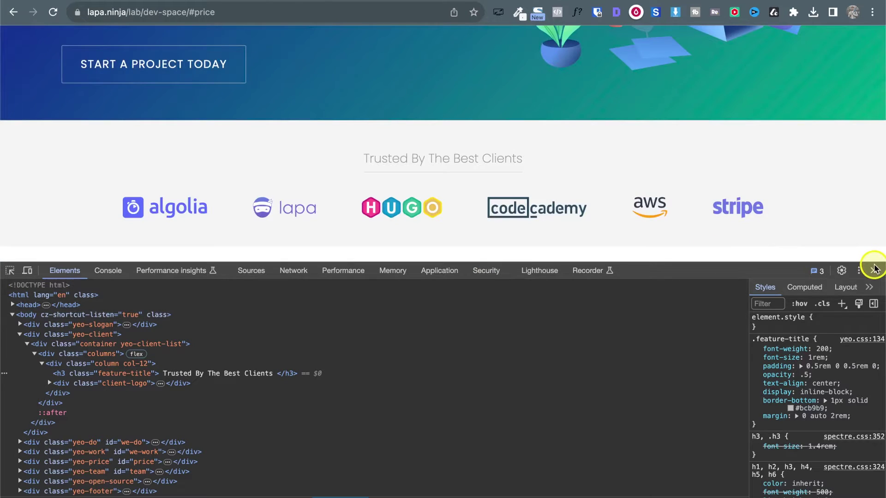
# Step: Close the reference page's inspector, and insert a row of six equal columns below the heading and divider on the Divi page
pyautogui.click(874, 269)
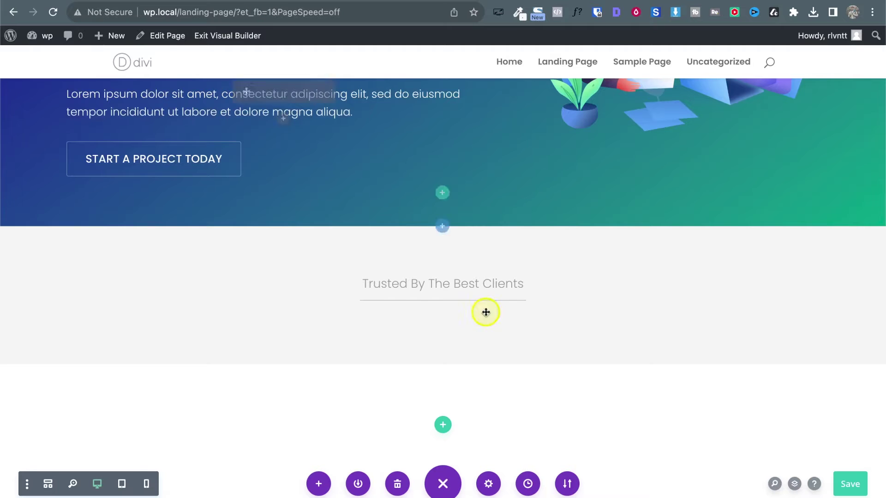
pyautogui.scroll(-2, 485, 313)
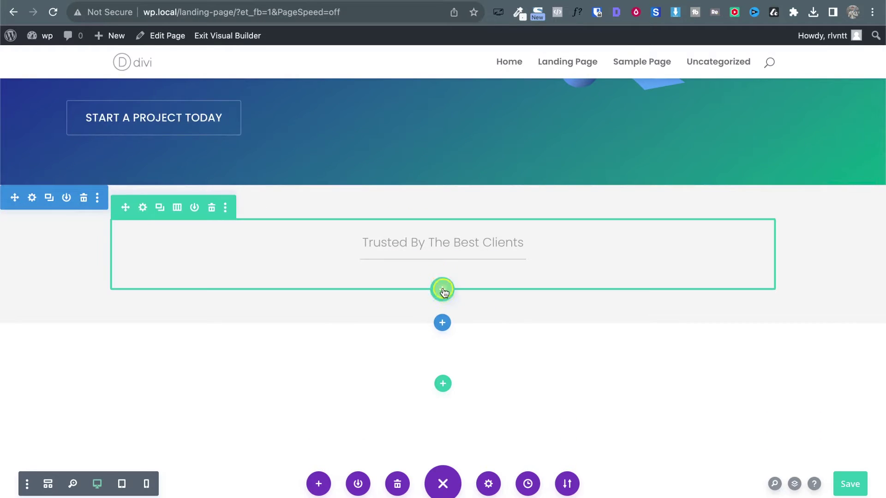
pyautogui.click(443, 290)
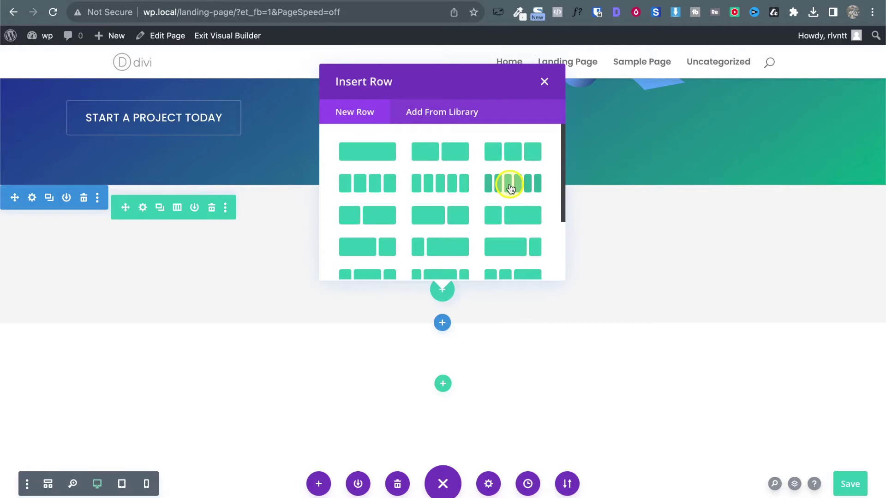
pyautogui.click(512, 185)
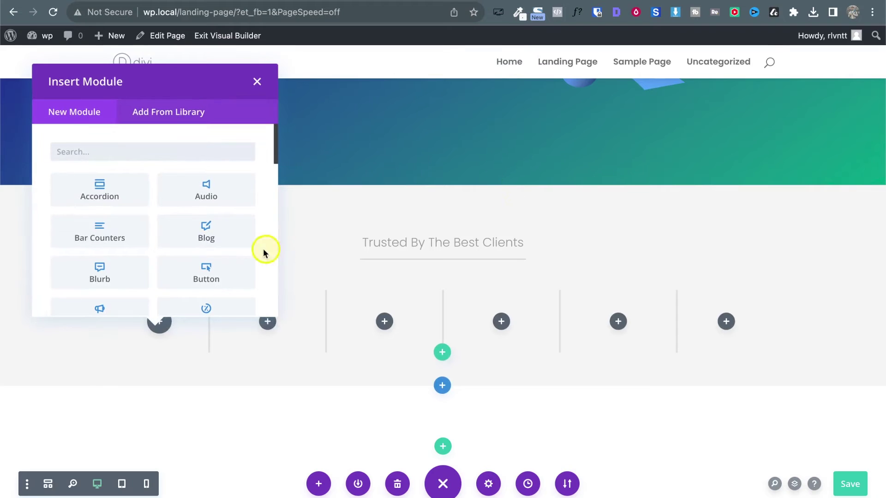
# Step: Insert an Image module in the first column of the six-column row and open its media library
pyautogui.write('im')
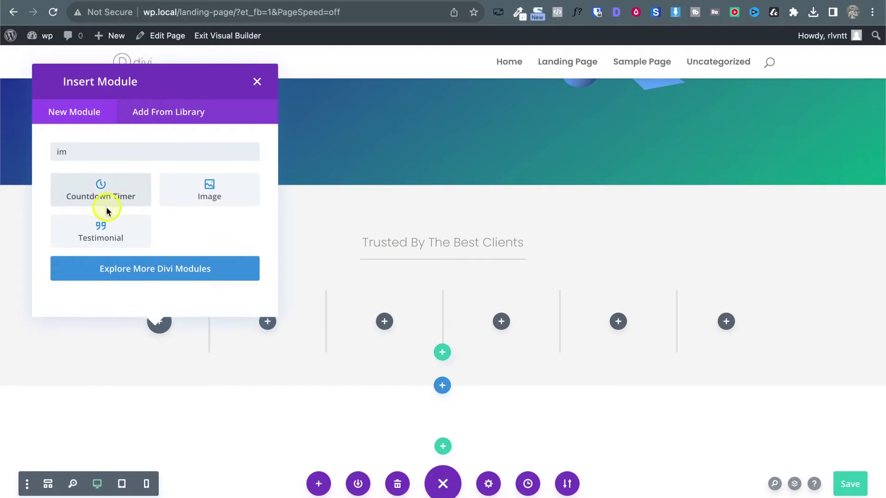
pyautogui.click(190, 190)
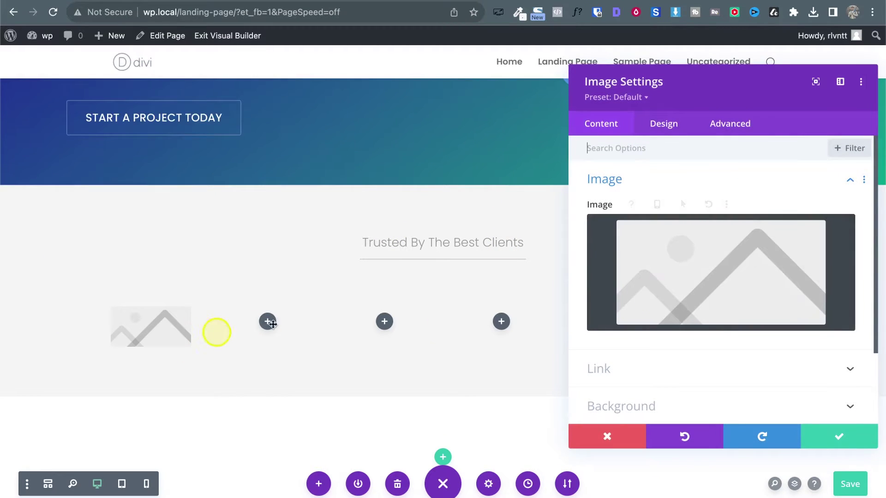
pyautogui.click(628, 265)
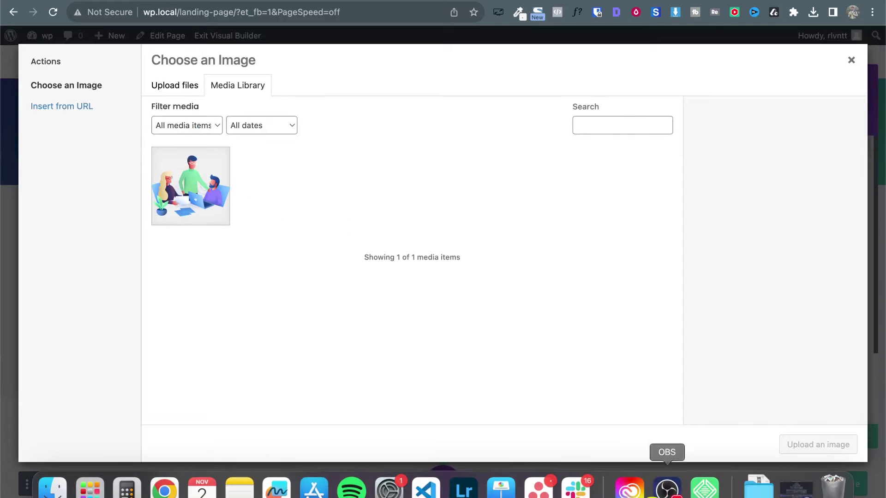
# Step: Open the assets-landing folder from Downloads in Finder
pyautogui.hotkey('ctrl', 'Up')
pyautogui.click(532, 297)
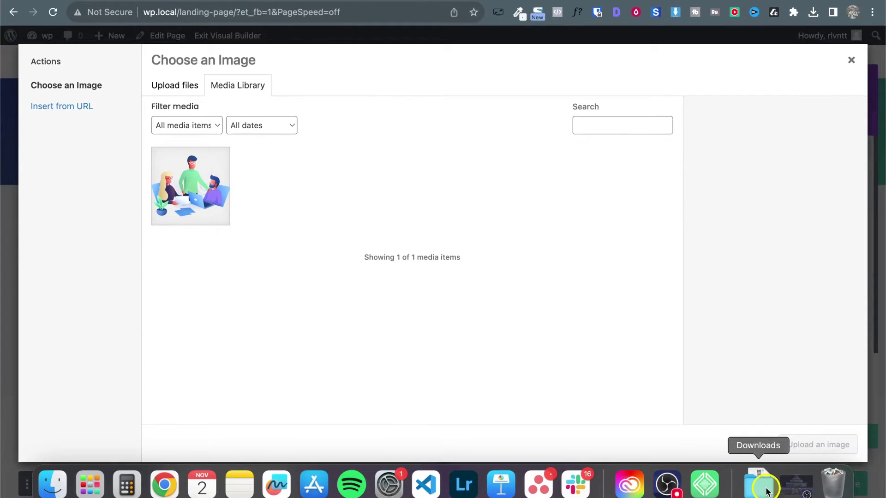
pyautogui.click(766, 491)
pyautogui.click(759, 436)
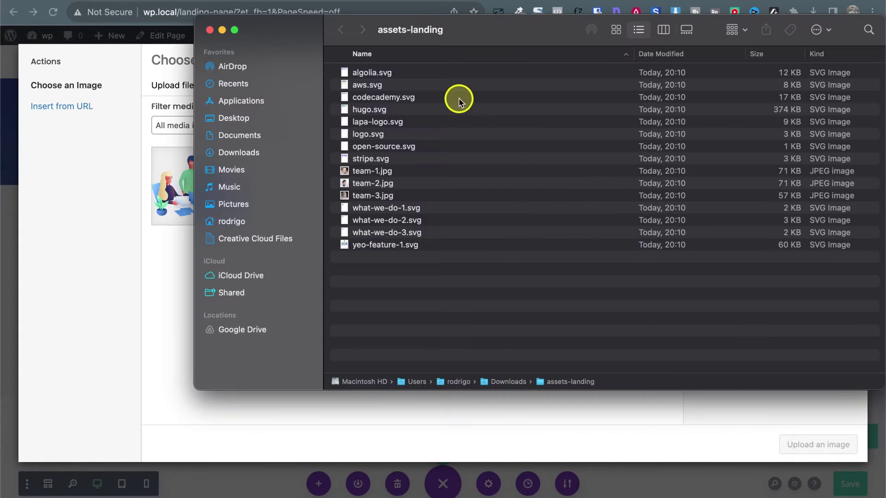
# Step: Preview the logo files in the folder, from stripe.svg back up to algolia.svg
pyautogui.click(373, 159)
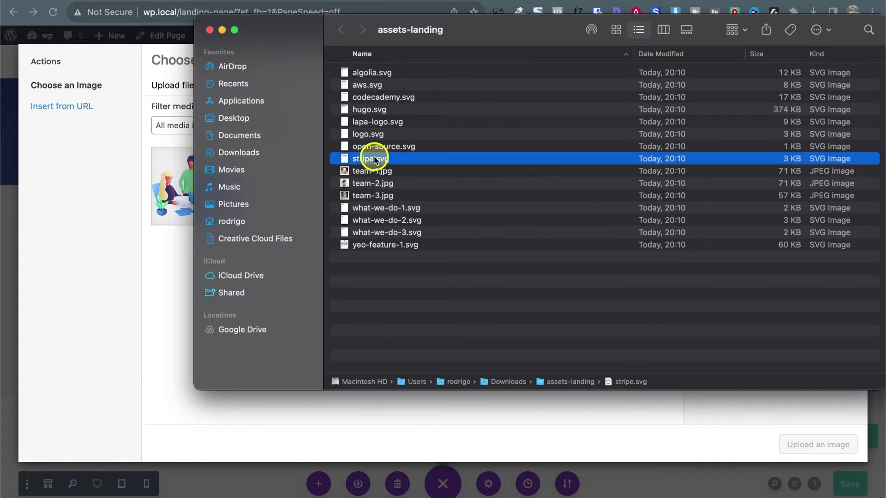
pyautogui.press('space')
pyautogui.press('Up')
pyautogui.press('Up')
pyautogui.press('Up')
pyautogui.press('Up')
pyautogui.press('Up')
pyautogui.press('Up')
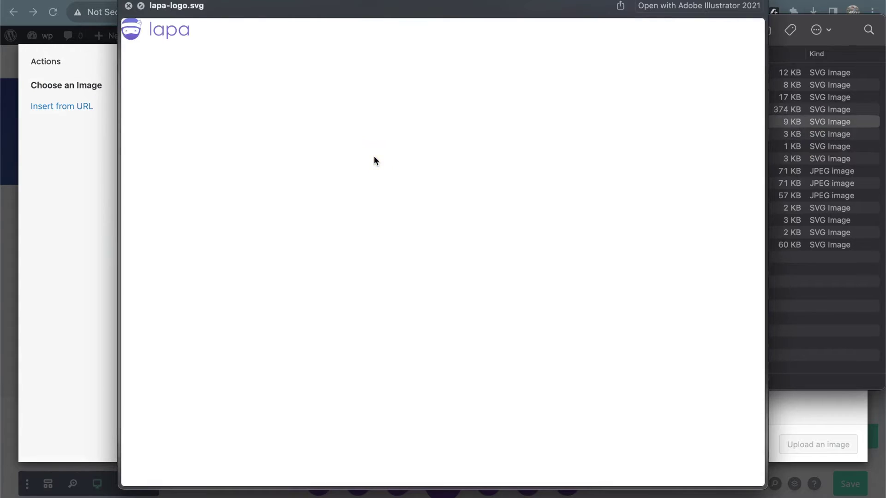
pyautogui.press('Up')
pyautogui.press('space')
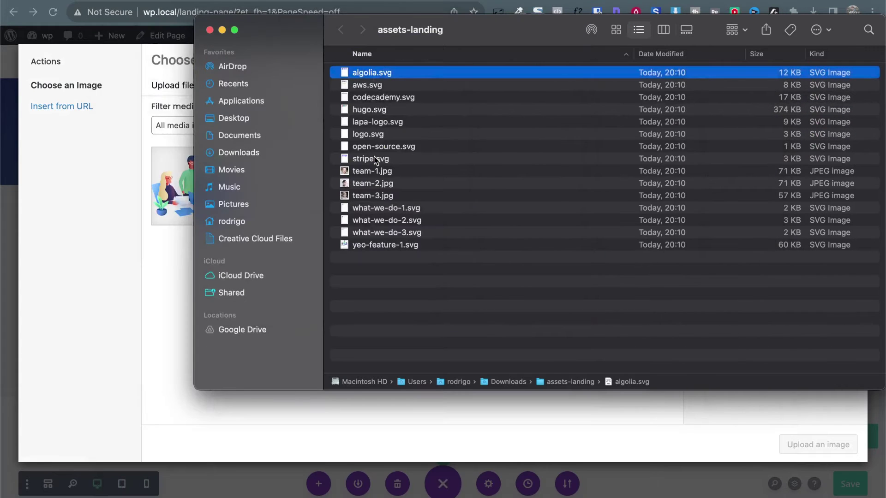
# Step: Upload the files from algolia.svg through stripe.svg to the media library, and save stripe as the first column's image
pyautogui.hotkey('shift', 'Down')
pyautogui.hotkey('shift', 'Down')
pyautogui.hotkey('shift', 'Down')
pyautogui.hotkey('shift', 'Down')
pyautogui.hotkey('shift', 'Down')
pyautogui.hotkey('shift', 'Down')
pyautogui.hotkey('shift', 'Down')
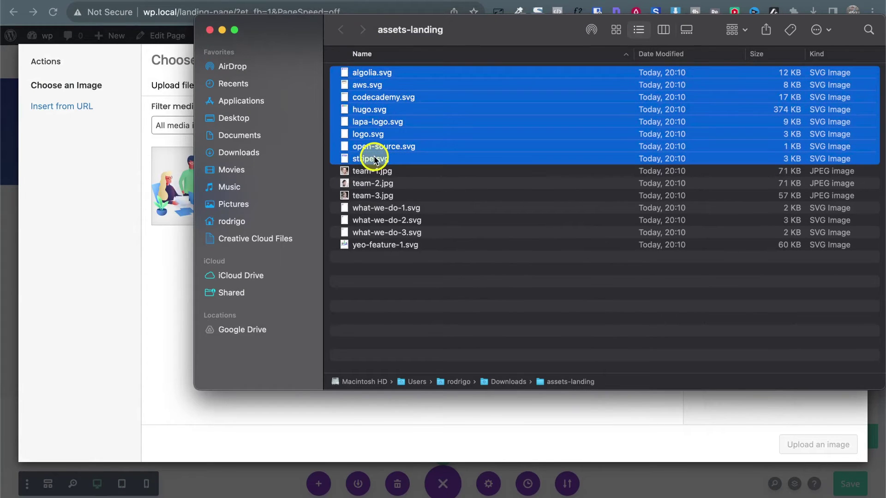
pyautogui.moveTo(379, 105); pyautogui.dragTo(147, 259)
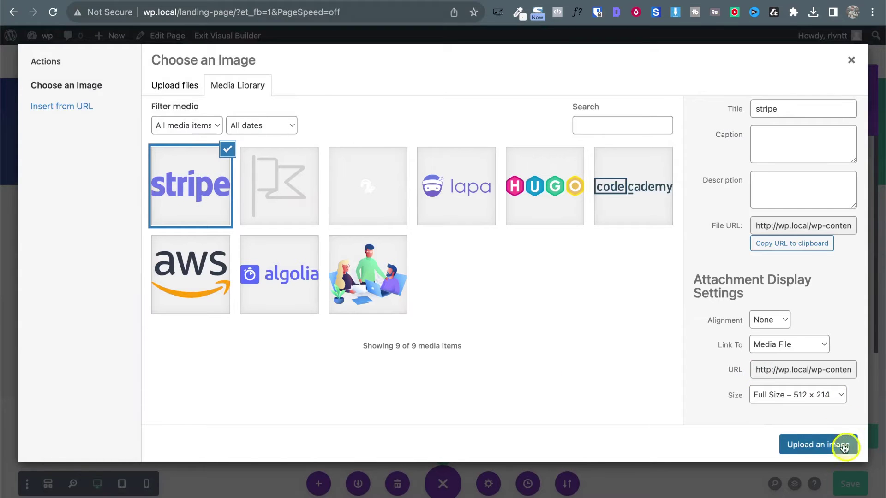
pyautogui.click(838, 445)
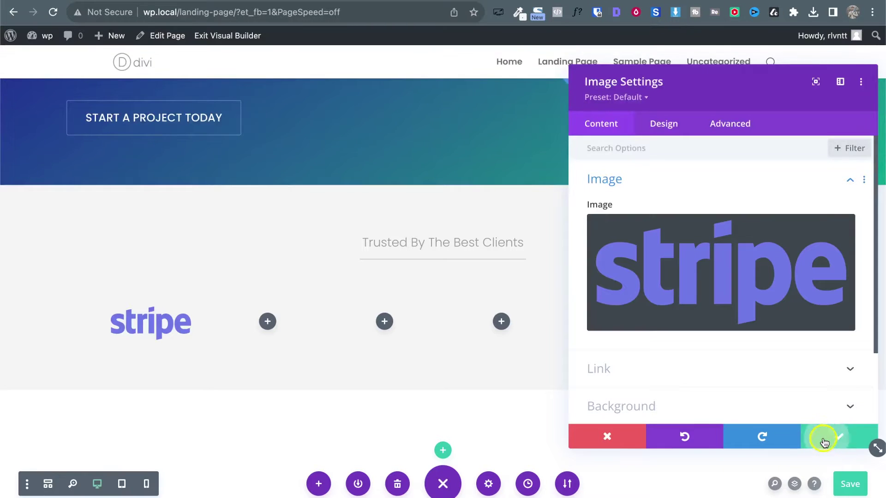
pyautogui.click(828, 439)
# Step: Add an Image module with the aws logo to the row's second column and save it
pyautogui.click(268, 322)
pyautogui.write('i')
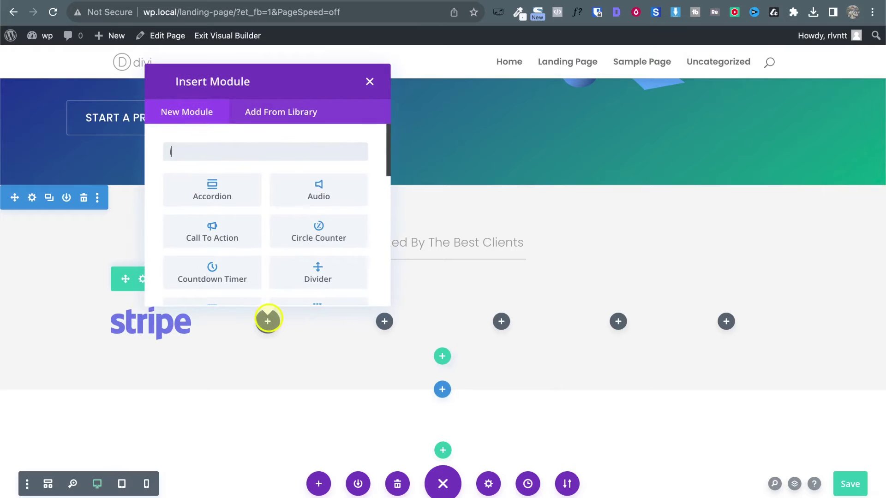
pyautogui.write('ma')
pyautogui.click(208, 187)
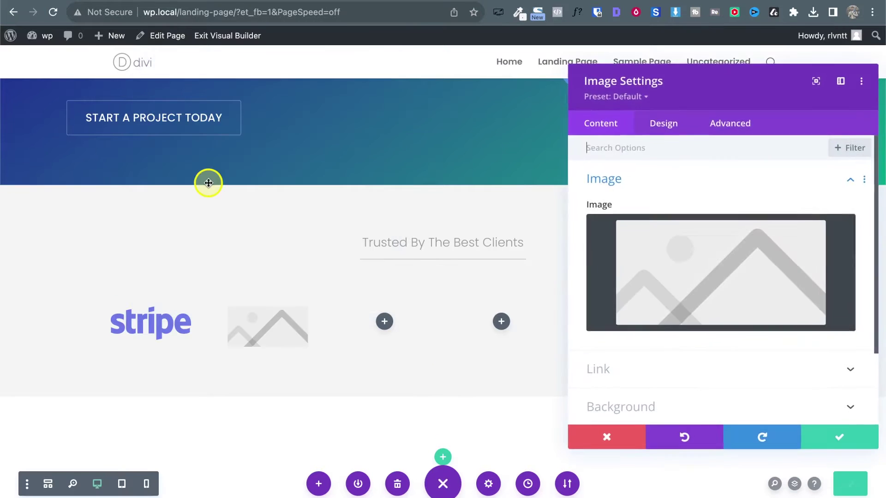
pyautogui.click(677, 270)
pyautogui.click(203, 175)
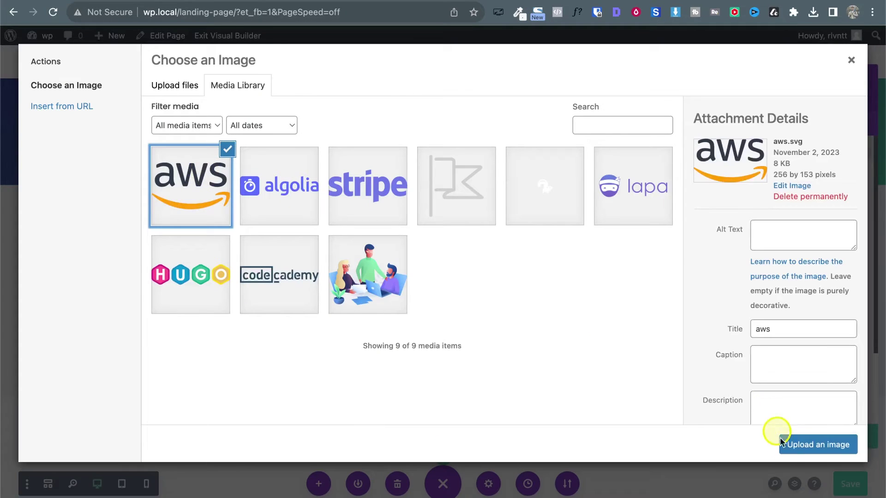
pyautogui.click(803, 446)
pyautogui.click(841, 436)
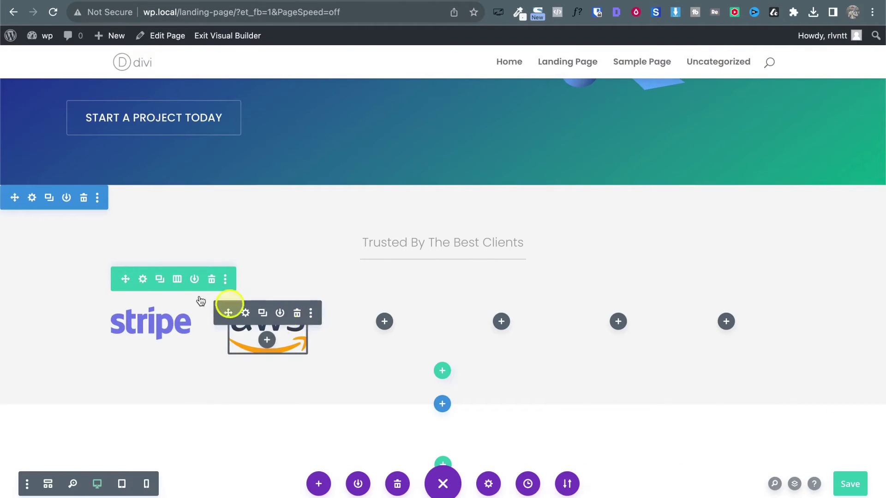
# Step: Delete the four empty columns from the logo row in its settings
pyautogui.click(143, 279)
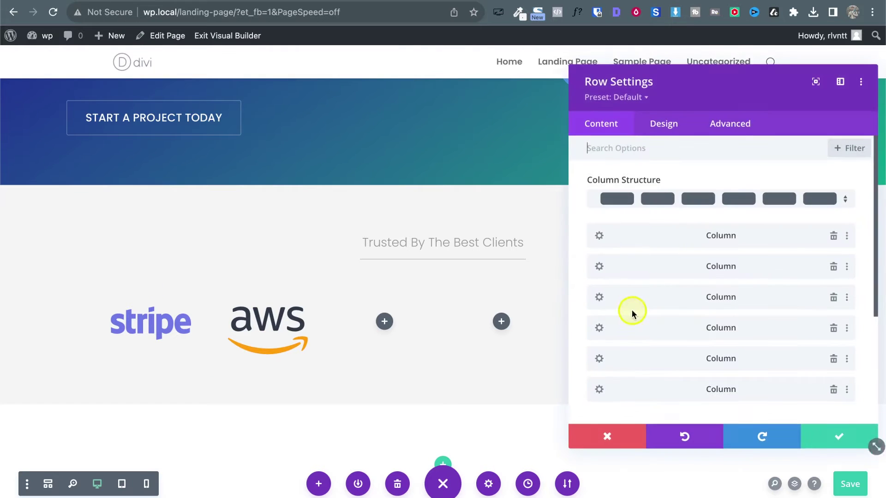
pyautogui.click(834, 298)
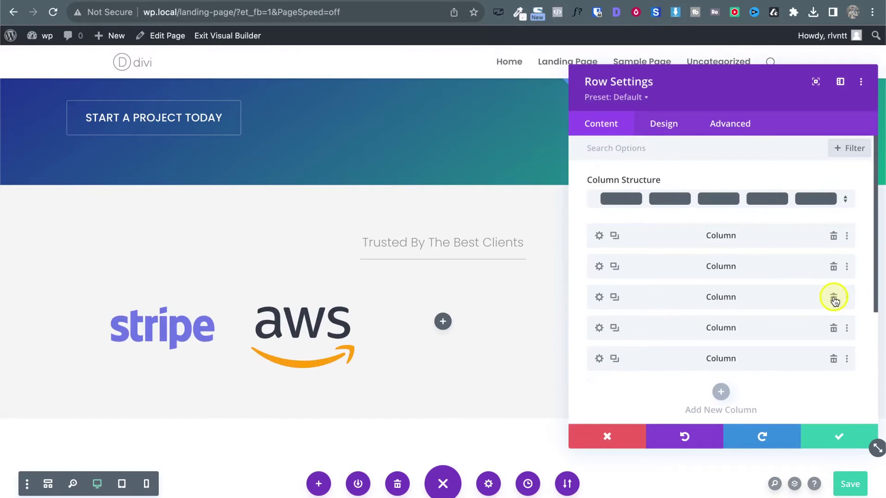
pyautogui.click(834, 298)
pyautogui.click(833, 298)
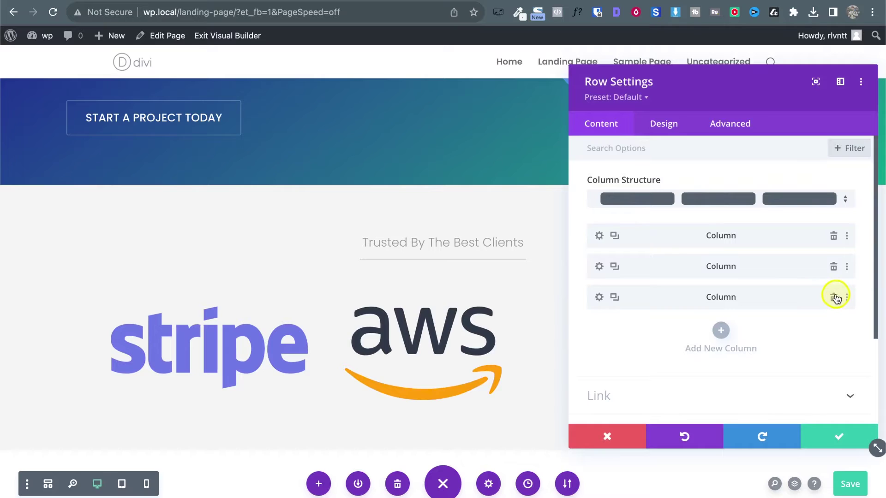
pyautogui.click(833, 298)
# Step: Duplicate the aws column four times to restore six columns, and save the row settings
pyautogui.click(615, 267)
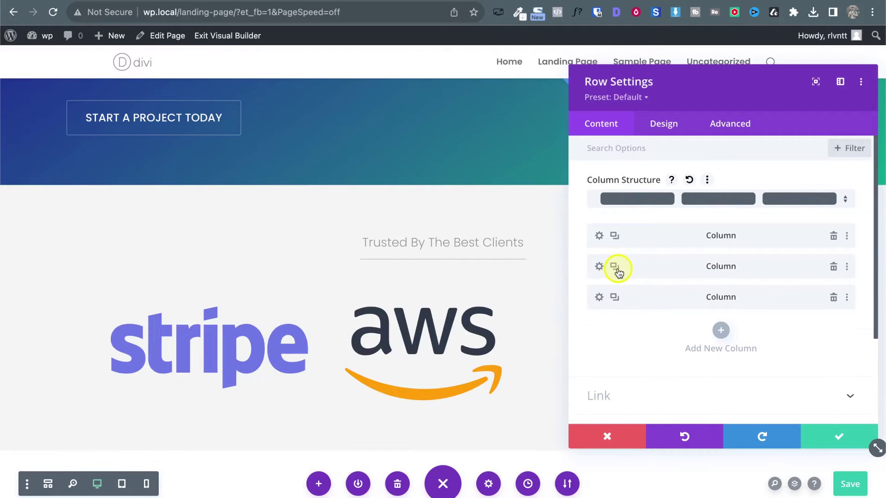
pyautogui.click(615, 267)
pyautogui.click(615, 266)
pyautogui.click(615, 266)
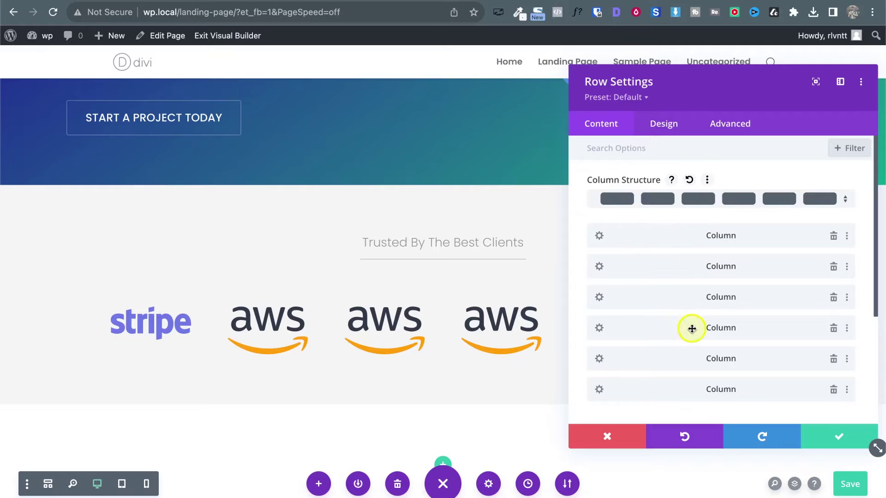
pyautogui.click(838, 436)
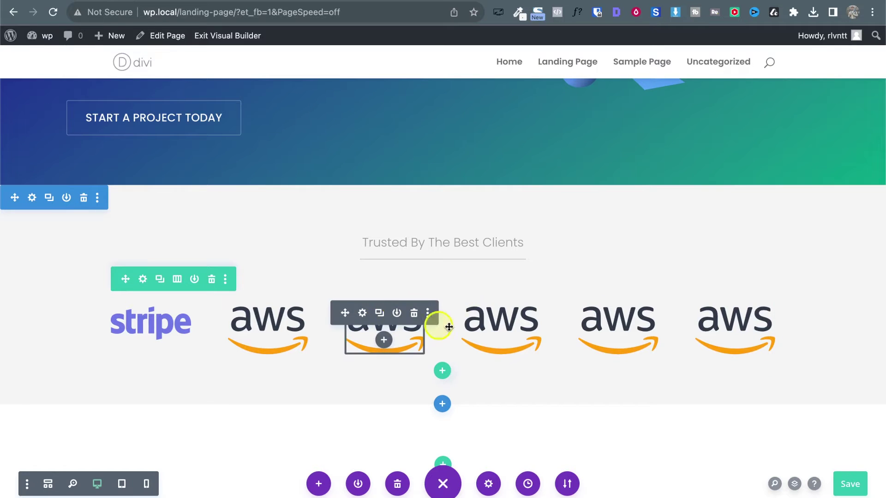
# Step: Replace the third column's image with the algolia logo and save the module
pyautogui.click(361, 312)
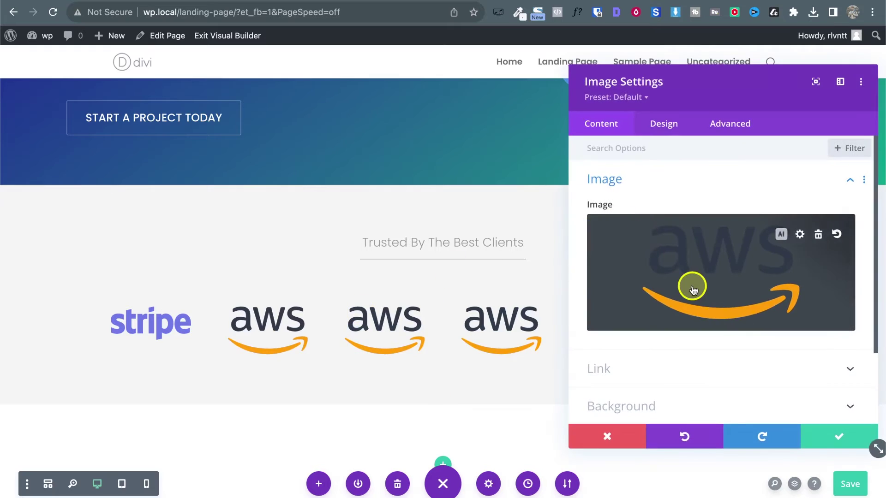
pyautogui.click(692, 287)
pyautogui.click(290, 185)
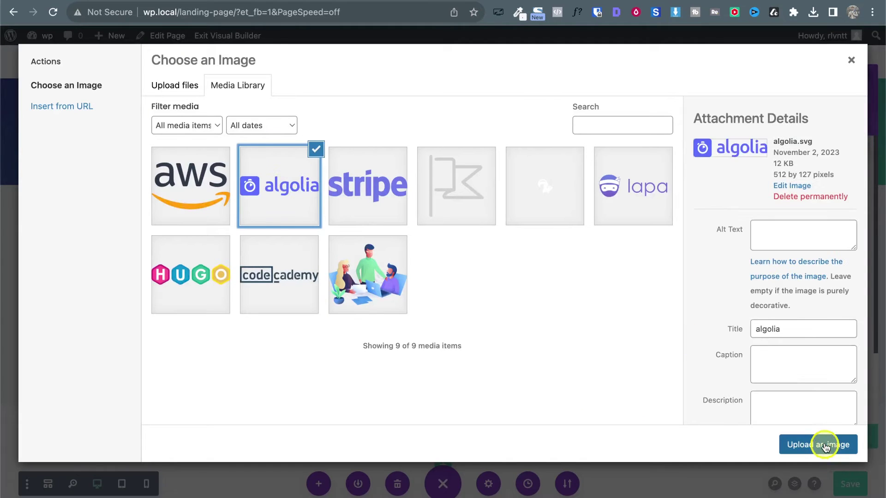
pyautogui.click(822, 444)
pyautogui.click(839, 438)
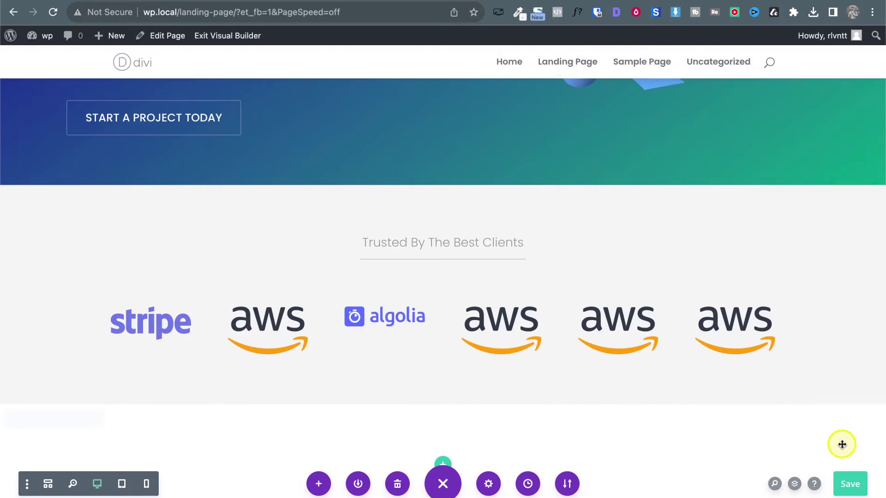
# Step: Replace the fourth column's image with lapa-logo and save the module
pyautogui.click(483, 313)
pyautogui.click(641, 271)
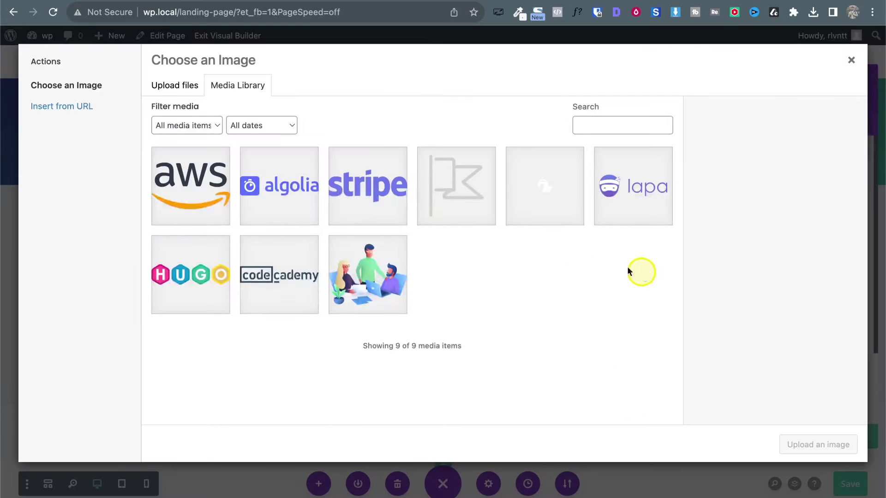
pyautogui.click(614, 186)
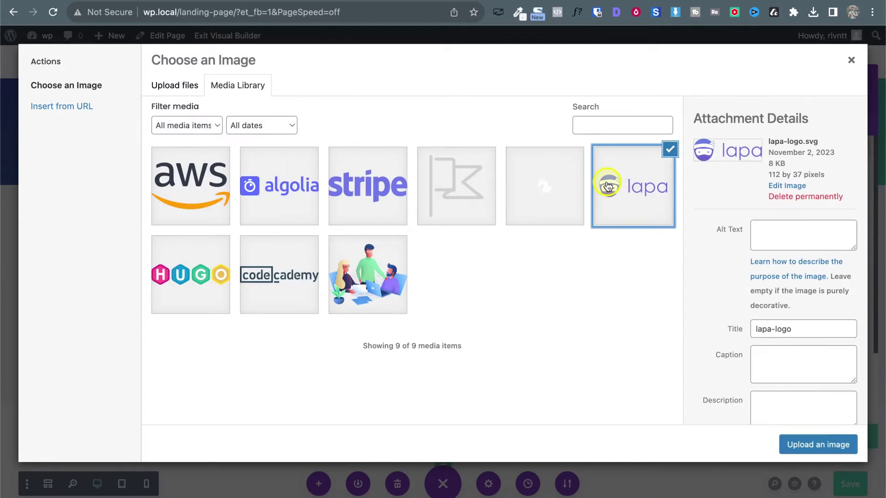
pyautogui.click(822, 444)
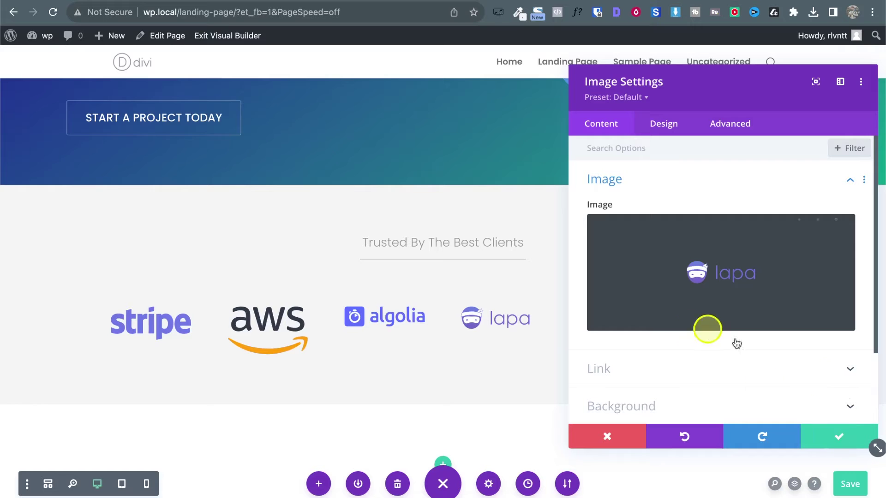
pyautogui.click(837, 437)
# Step: Replace the fifth column's image with the hugo logo and save the module
pyautogui.click(598, 314)
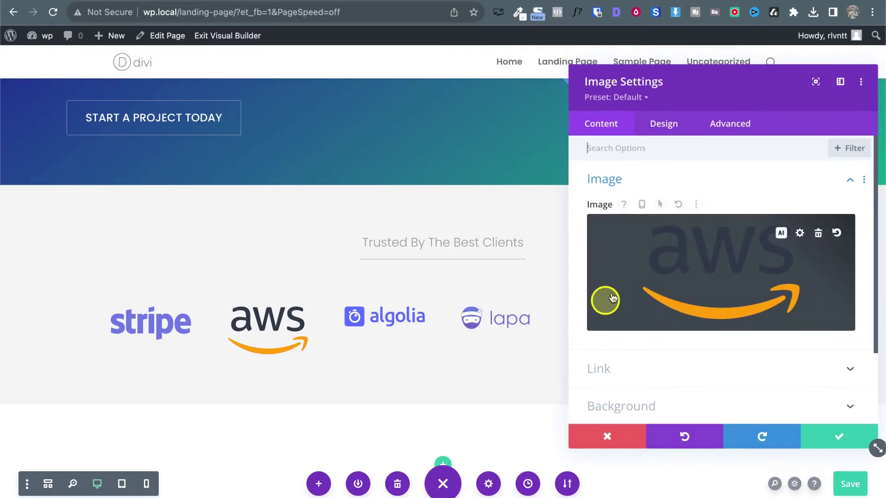
pyautogui.click(604, 301)
pyautogui.click(187, 284)
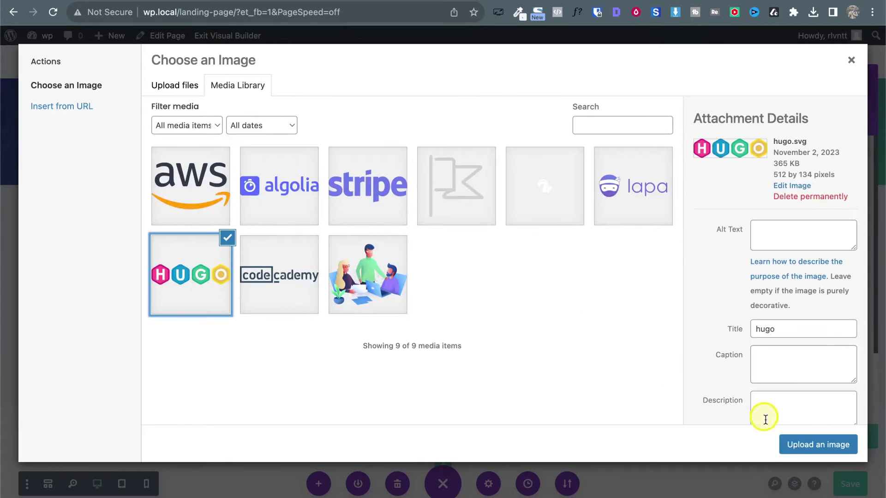
pyautogui.click(811, 442)
pyautogui.click(840, 444)
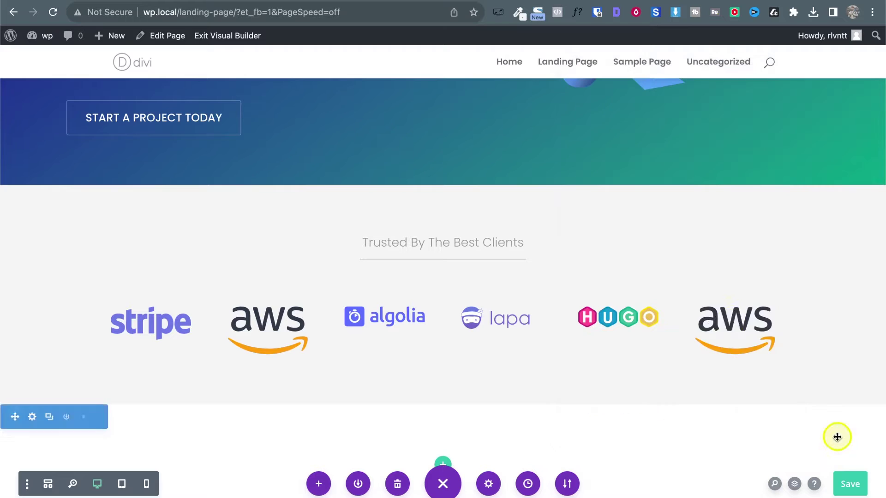
# Step: Replace the sixth column's aws image with the hugo logo and save the module
pyautogui.click(710, 313)
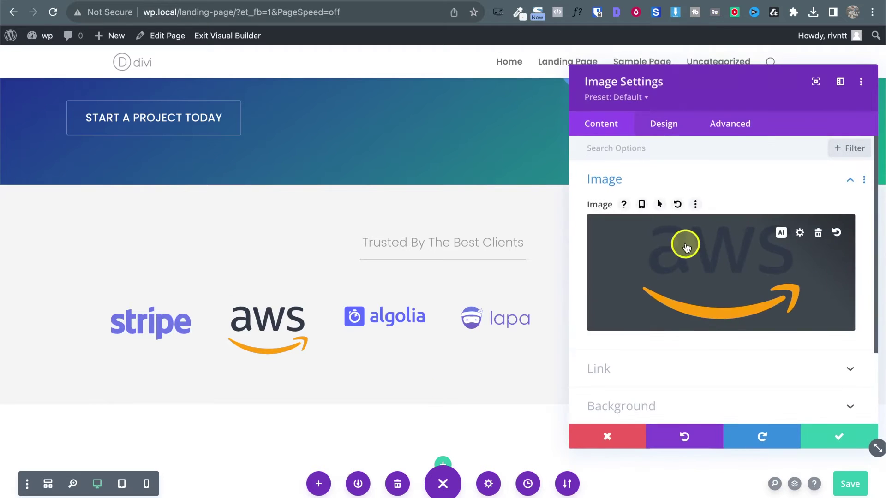
pyautogui.click(683, 244)
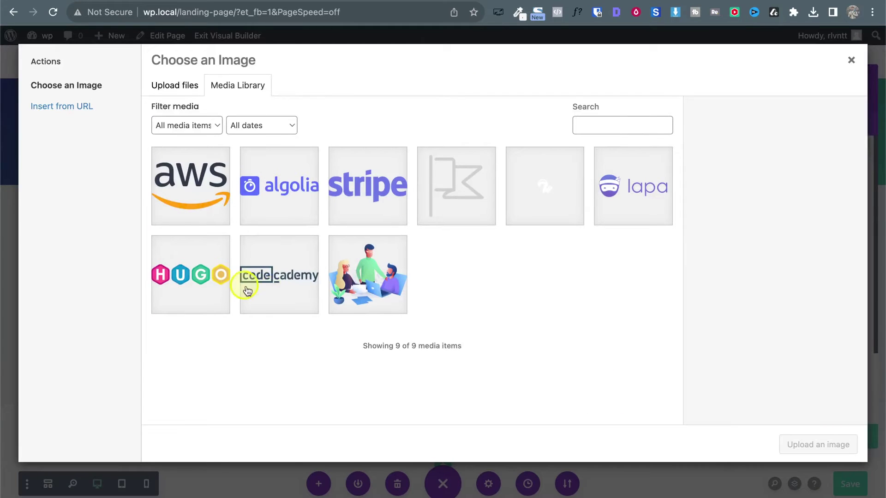
pyautogui.click(199, 282)
pyautogui.click(818, 444)
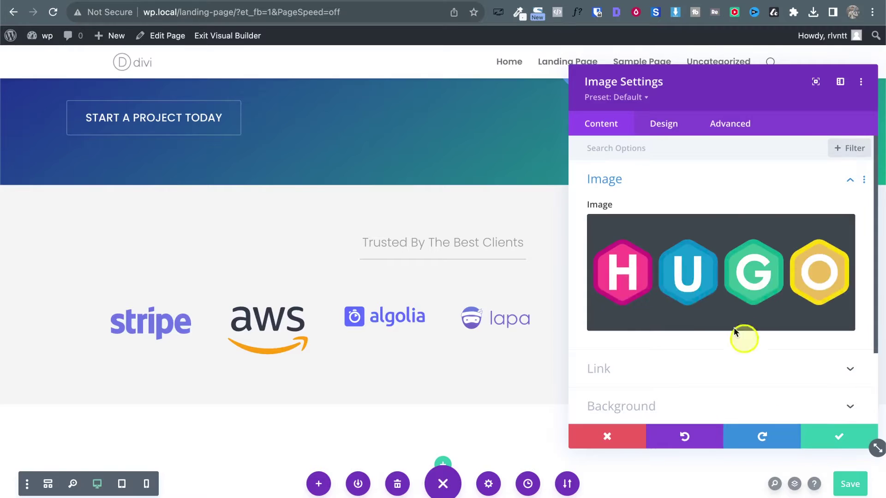
pyautogui.click(839, 437)
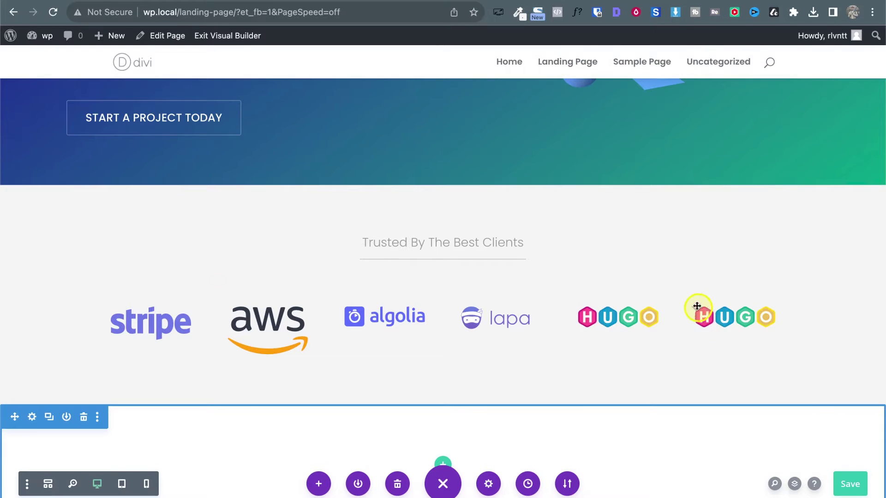
# Step: Replace the sixth column's image with the codecademy logo and save the module
pyautogui.click(714, 312)
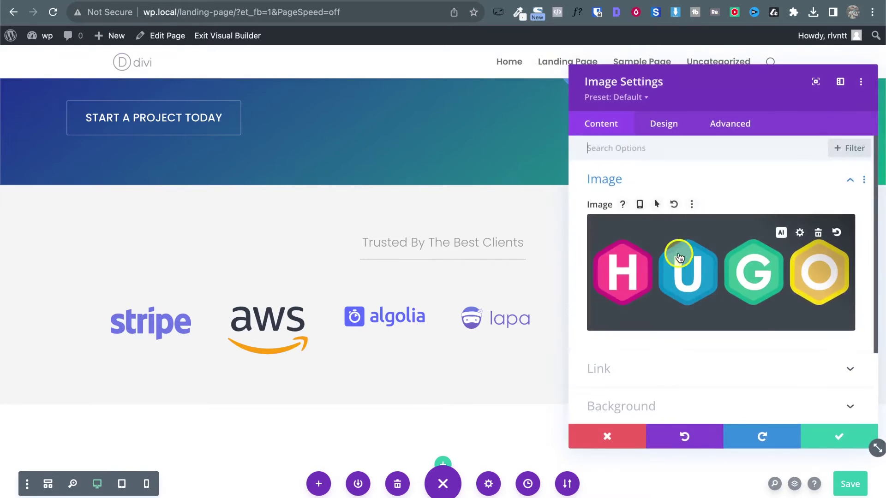
pyautogui.click(679, 257)
pyautogui.click(279, 286)
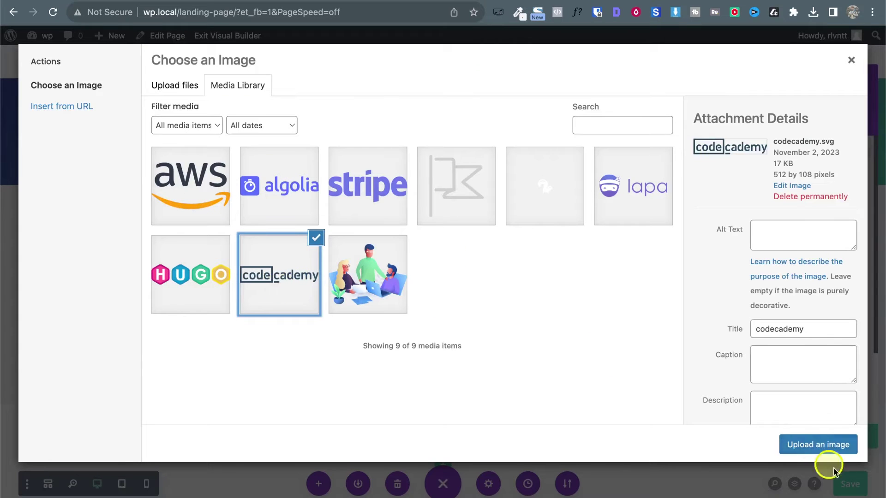
pyautogui.click(820, 444)
pyautogui.click(843, 434)
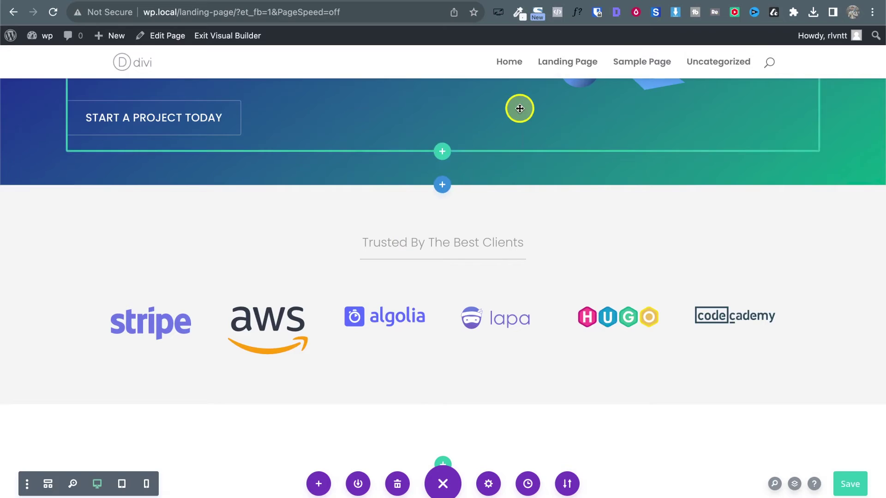
# Step: Check the client logo sizes on the reference page, and set the aws logo's maximum width to 80px in the Divi page
pyautogui.hotkey('ctrl', 'Tab')
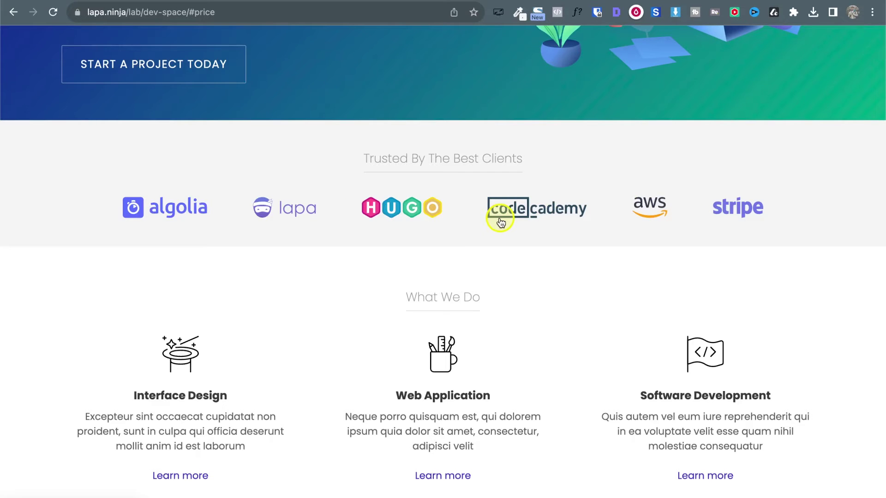
pyautogui.hotkey('ctrl', 'Tab')
pyautogui.moveTo(627, 243); pyautogui.dragTo(416, 325)
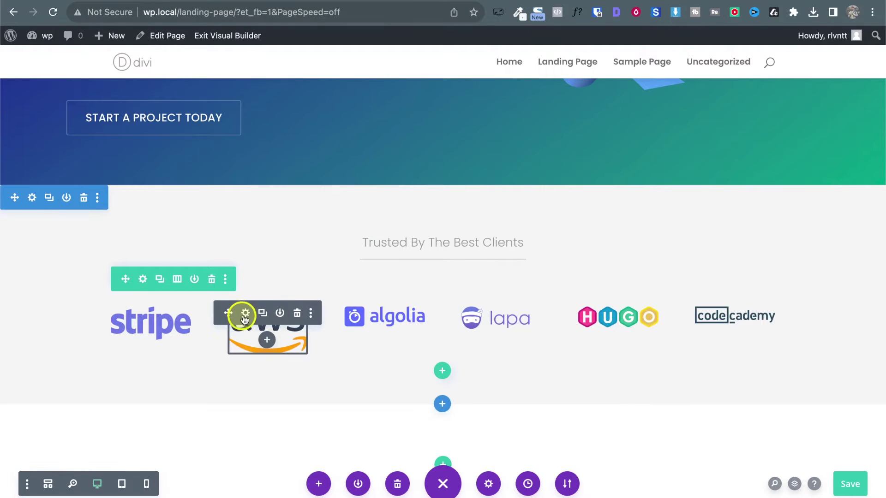
pyautogui.click(246, 316)
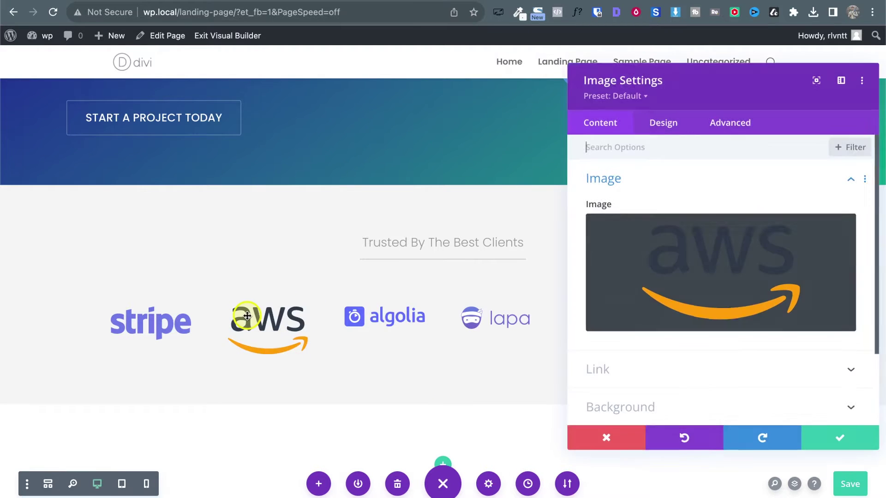
pyautogui.click(663, 124)
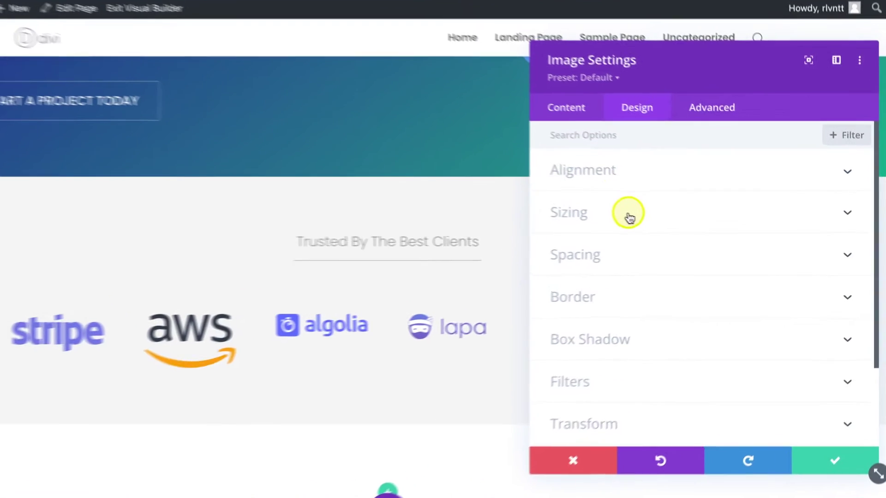
pyautogui.click(656, 222)
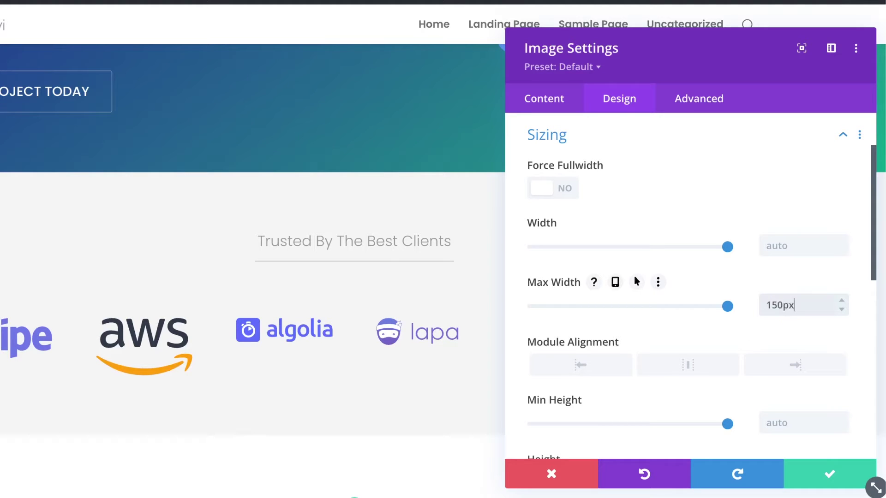
pyautogui.hotkey('shift', 'Down')
pyautogui.hotkey('shift', 'Down')
pyautogui.hotkey('shift', 'Down')
pyautogui.hotkey('shift', 'Down')
pyautogui.hotkey('shift', 'Down')
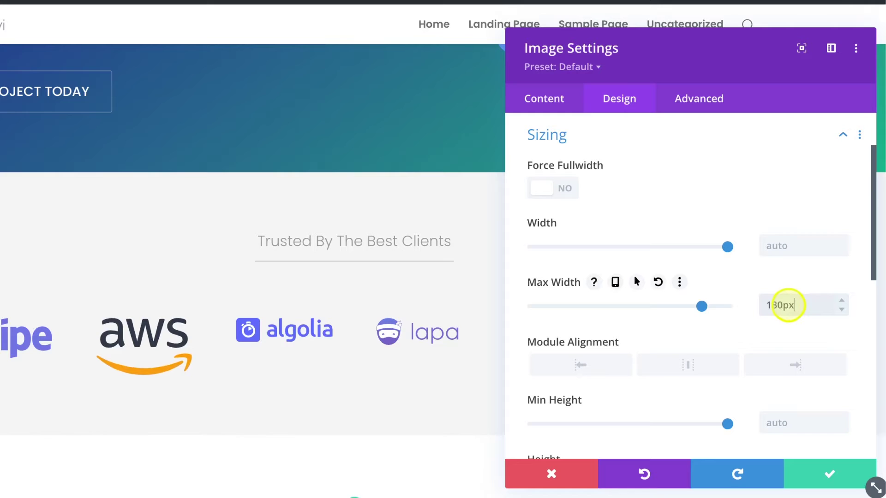
pyautogui.hotkey('shift', 'Down')
pyautogui.hotkey('shift', 'Down')
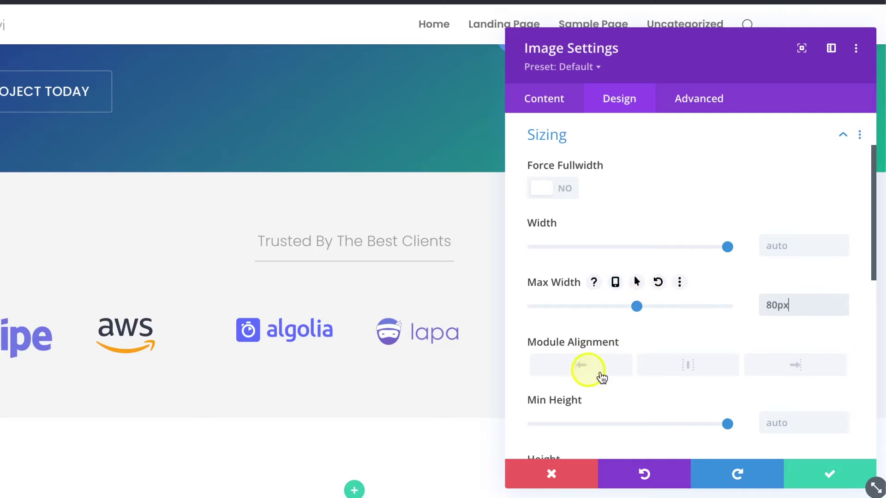
# Step: Center the aws logo with the image alignment setting and save the module
pyautogui.scroll(2, 682, 279)
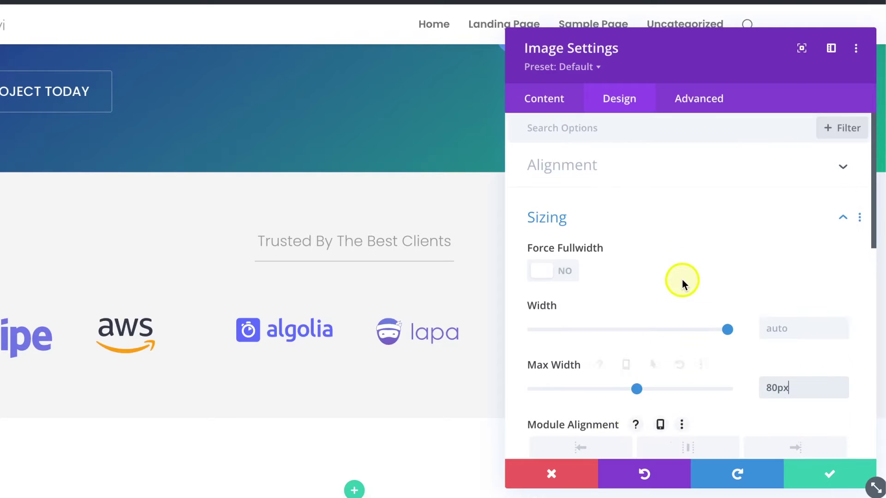
pyautogui.click(602, 175)
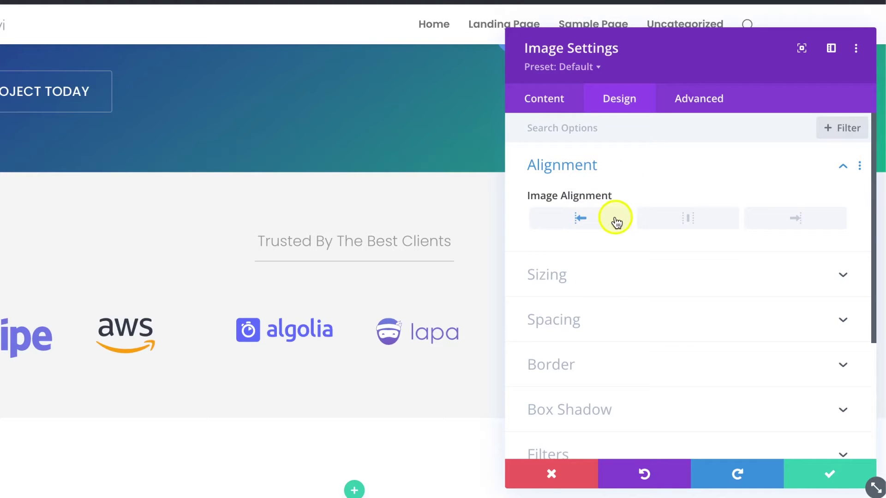
pyautogui.click(693, 222)
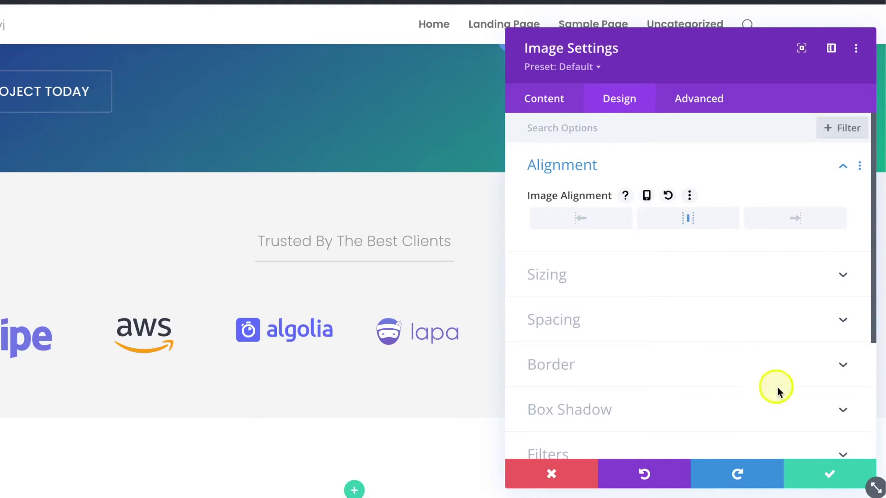
pyautogui.click(828, 481)
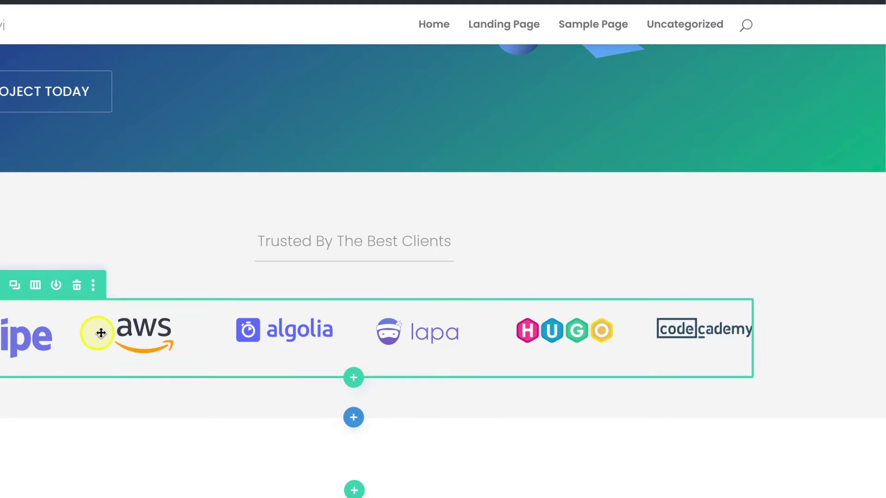
# Step: Copy the aws logo's module styles and paste them onto the stripe logo in the first column
pyautogui.moveTo(164, 342)
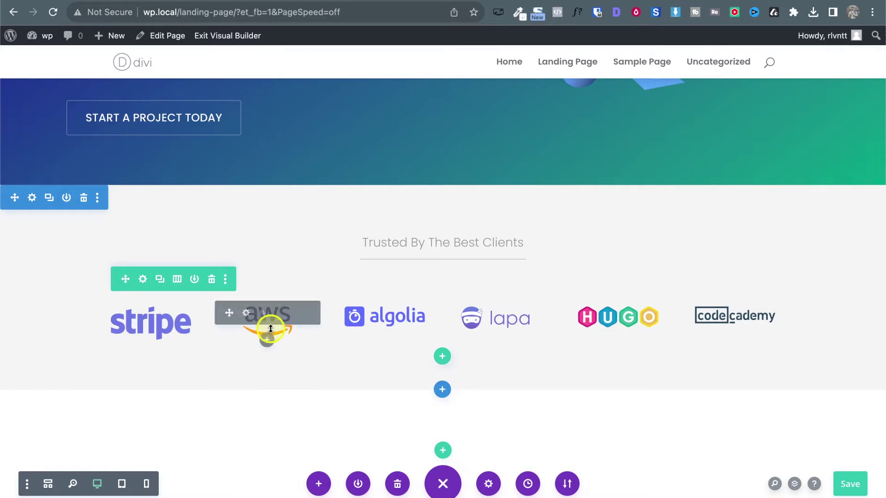
pyautogui.click(267, 319)
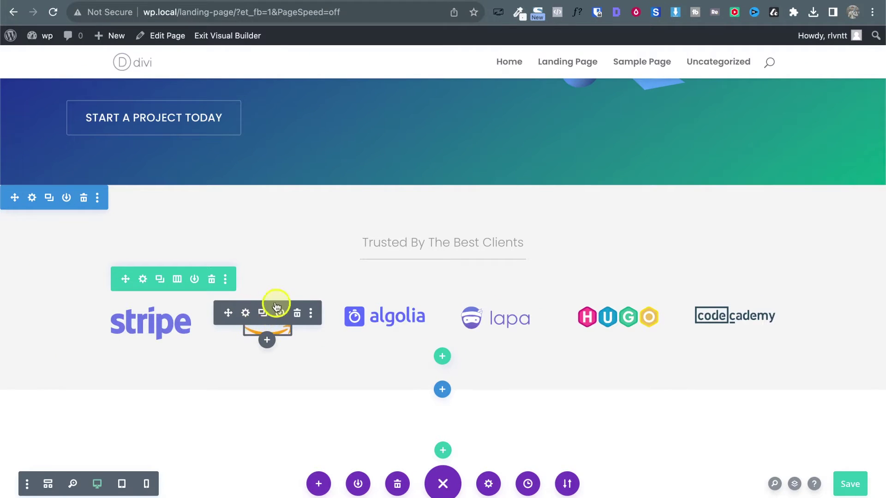
pyautogui.rightClick(241, 315)
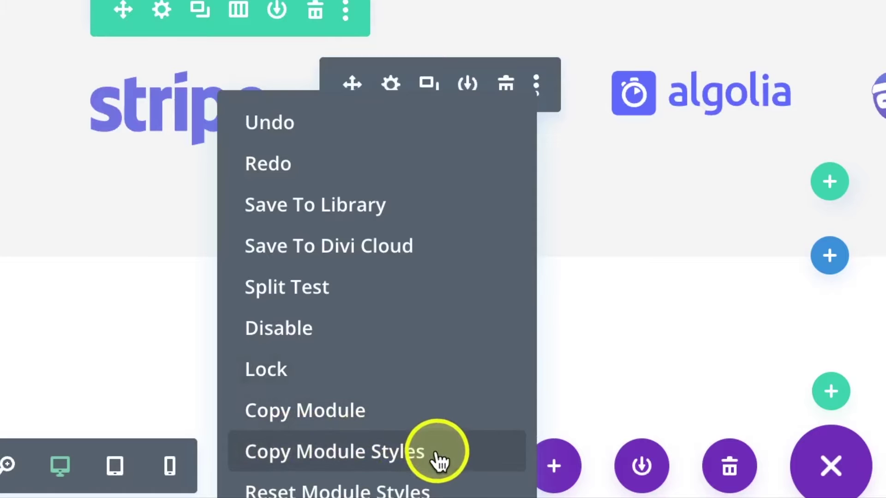
pyautogui.click(463, 457)
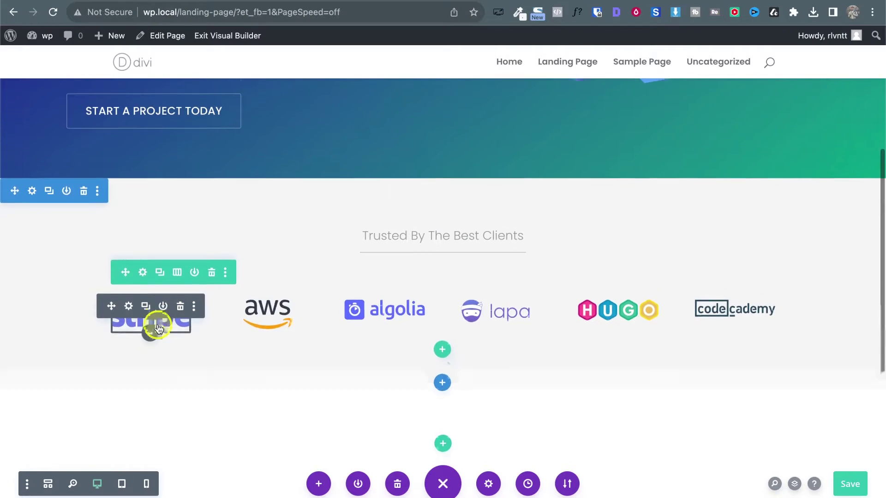
pyautogui.scroll(-2, 159, 329)
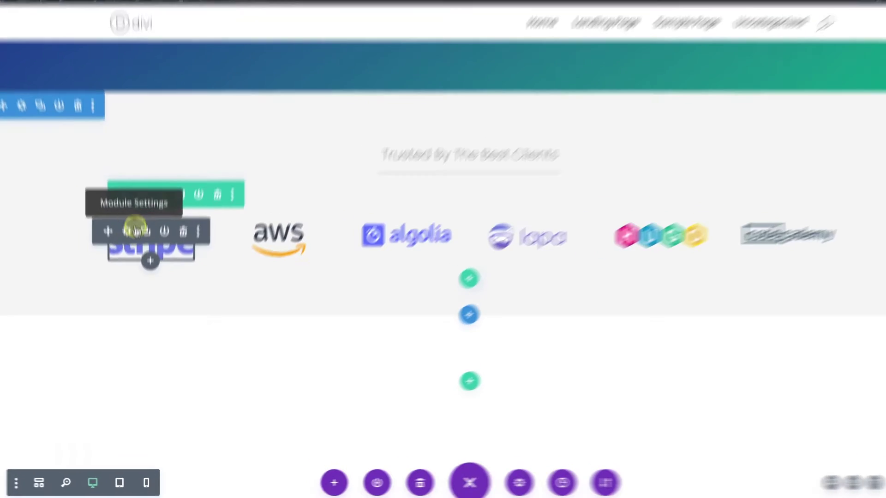
pyautogui.rightClick(135, 251)
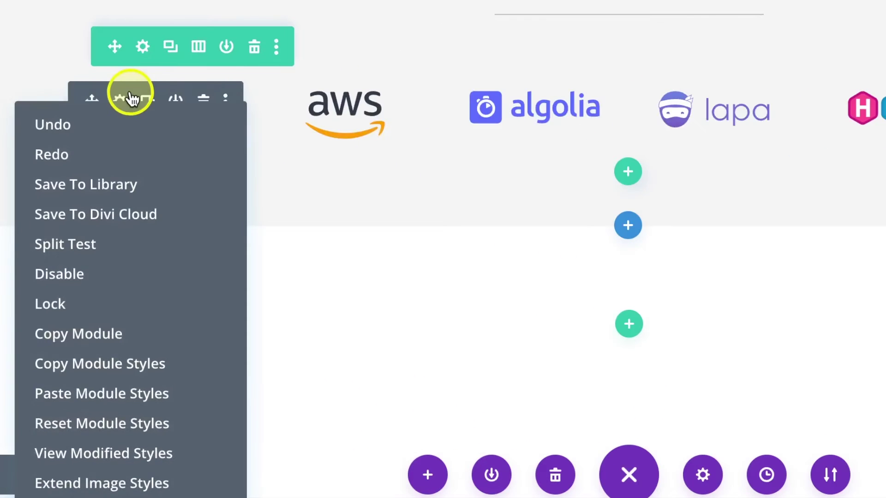
pyautogui.click(156, 394)
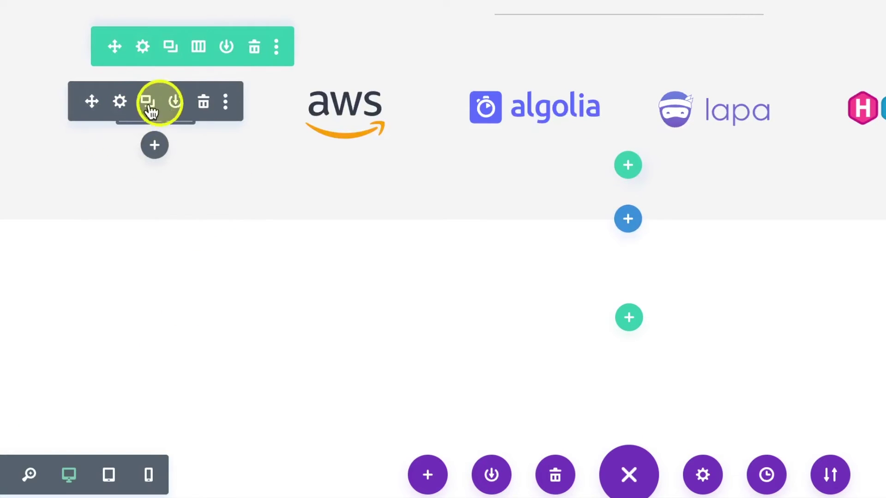
# Step: Review the stripe logo's sizing and image alignment settings, then close its settings
pyautogui.click(121, 102)
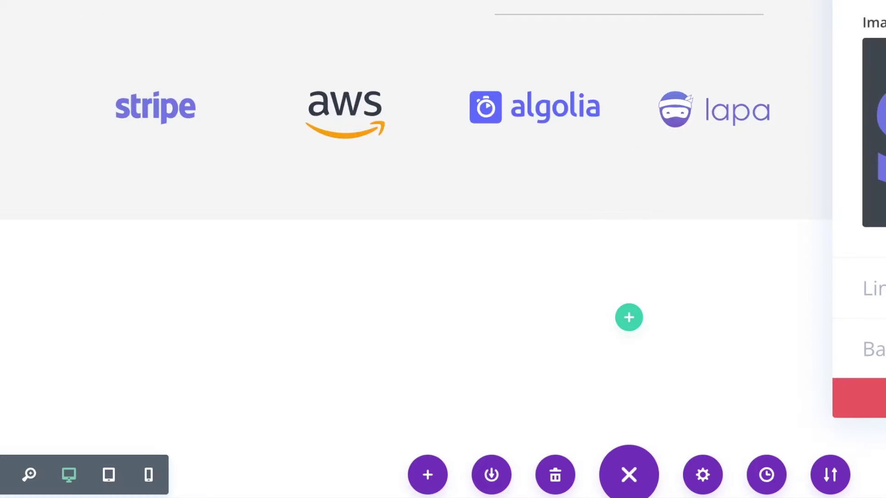
pyautogui.click(885, 1)
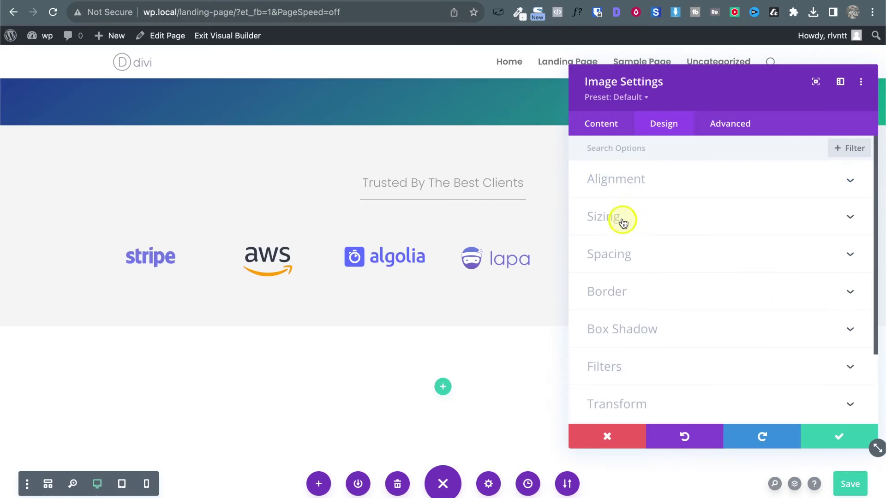
pyautogui.click(877, 43)
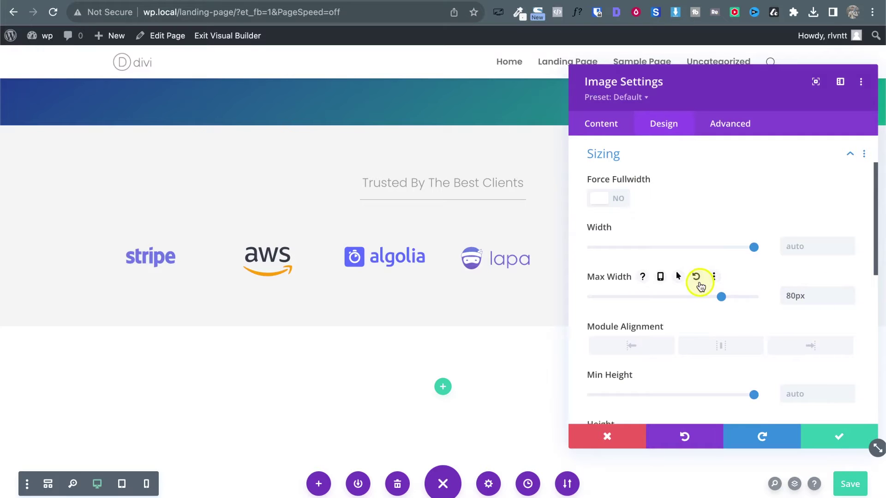
pyautogui.scroll(3, 639, 186)
pyautogui.click(639, 180)
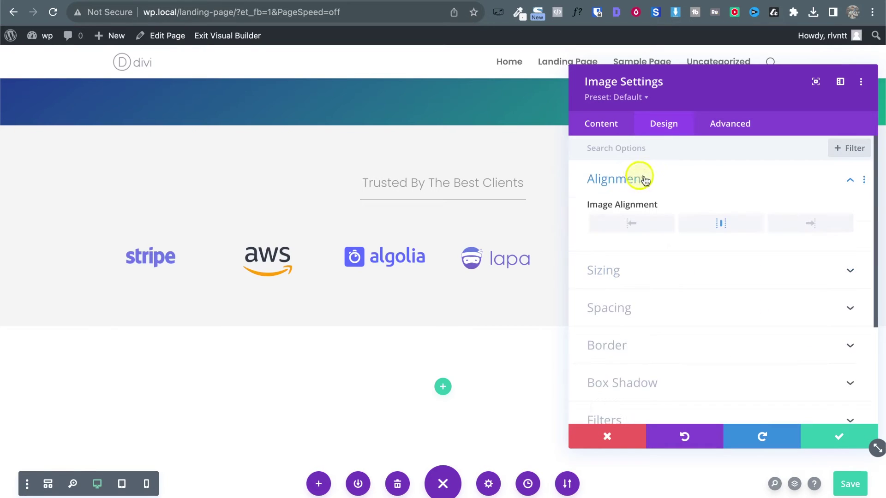
pyautogui.click(842, 435)
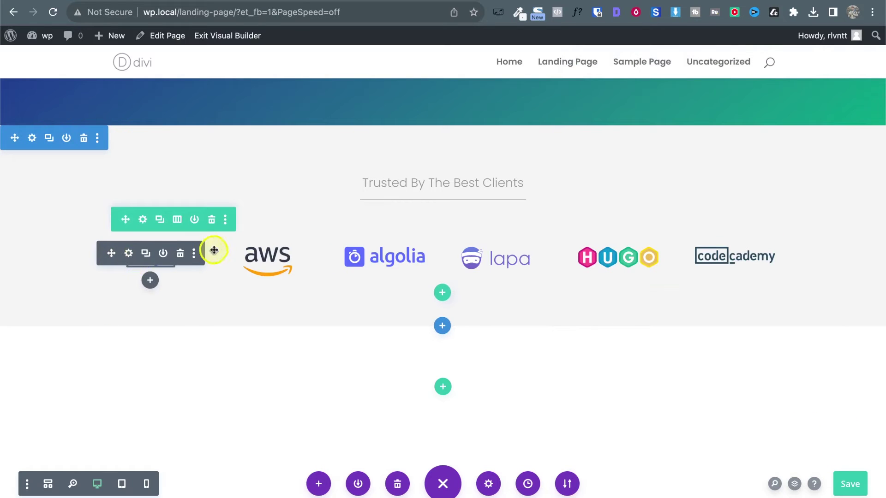
# Step: Extend the stripe logo's image styles to all images throughout This Row
pyautogui.click(194, 254)
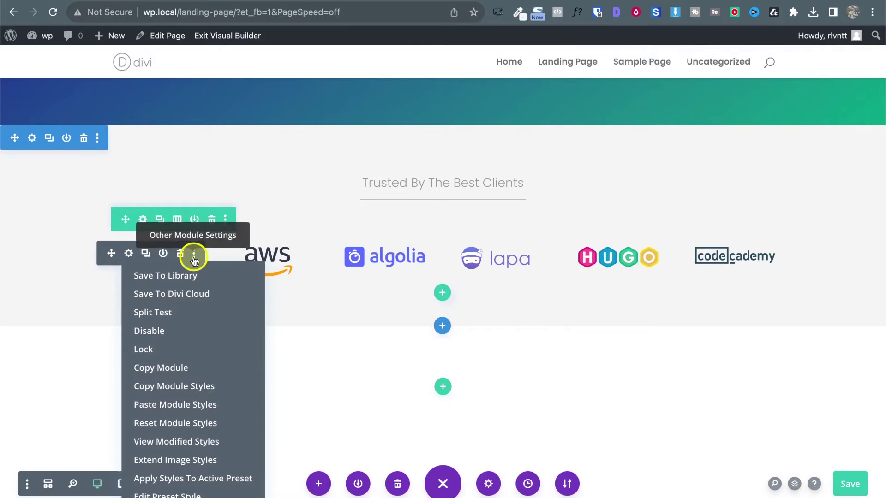
pyautogui.scroll(-3, 193, 260)
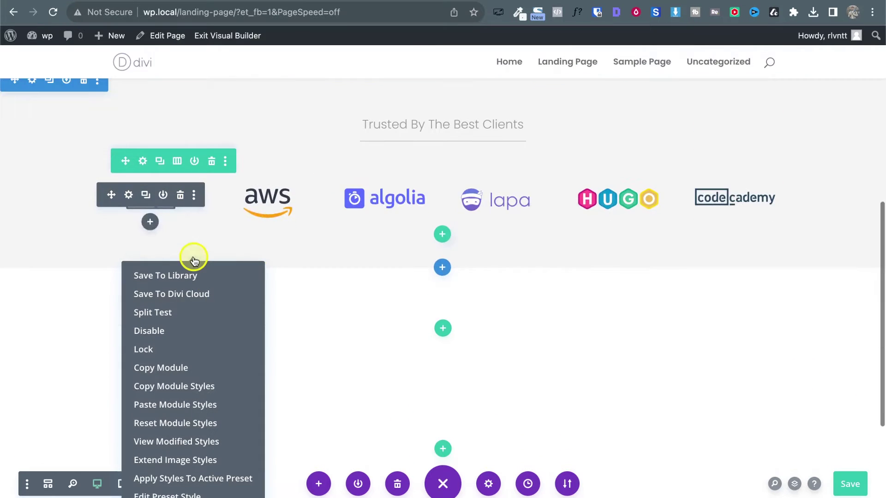
pyautogui.click(194, 197)
pyautogui.click(195, 196)
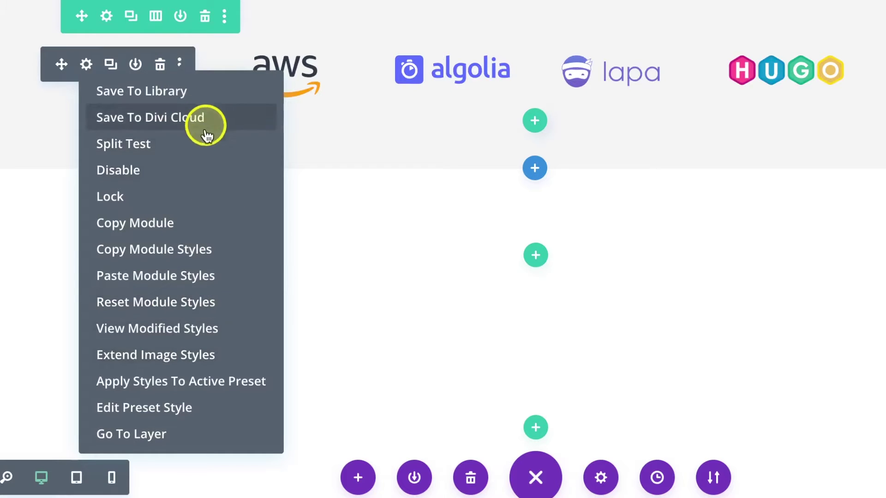
pyautogui.click(134, 365)
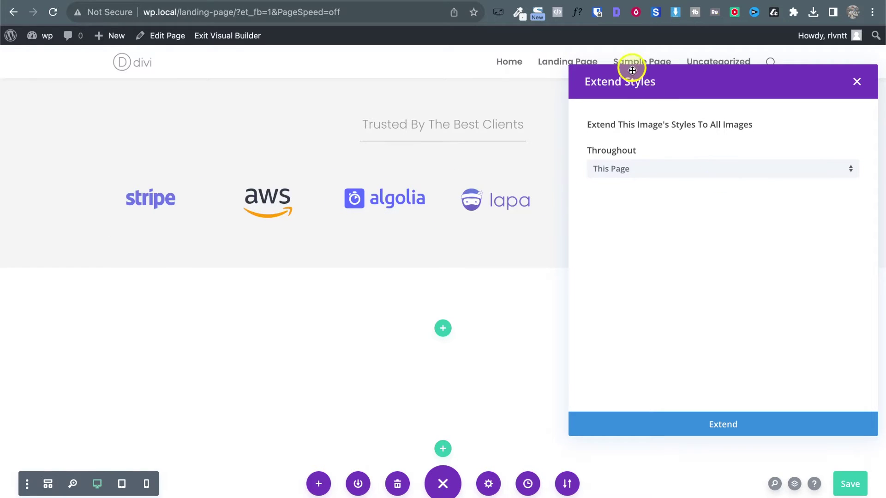
pyautogui.moveTo(628, 82); pyautogui.dragTo(493, 88)
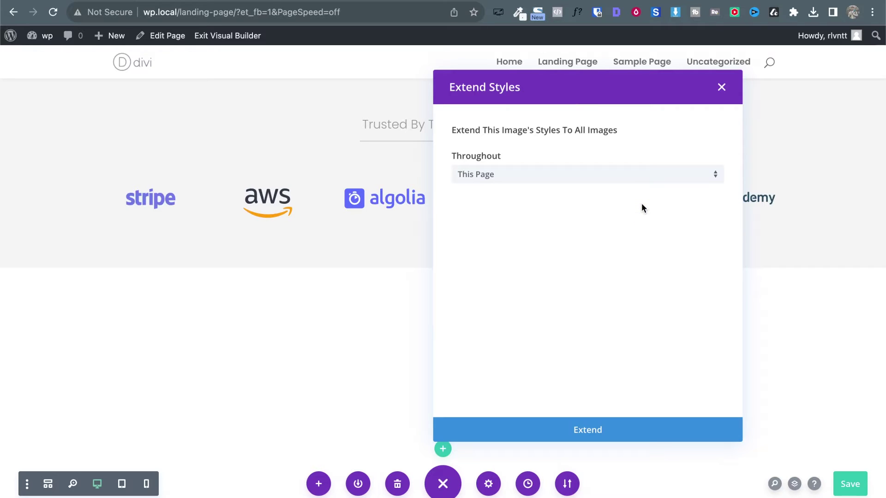
pyautogui.click(529, 177)
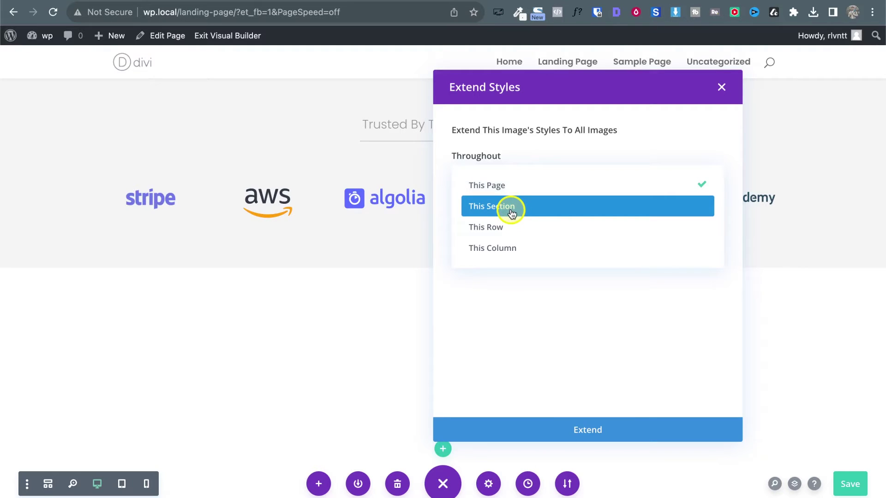
pyautogui.click(528, 237)
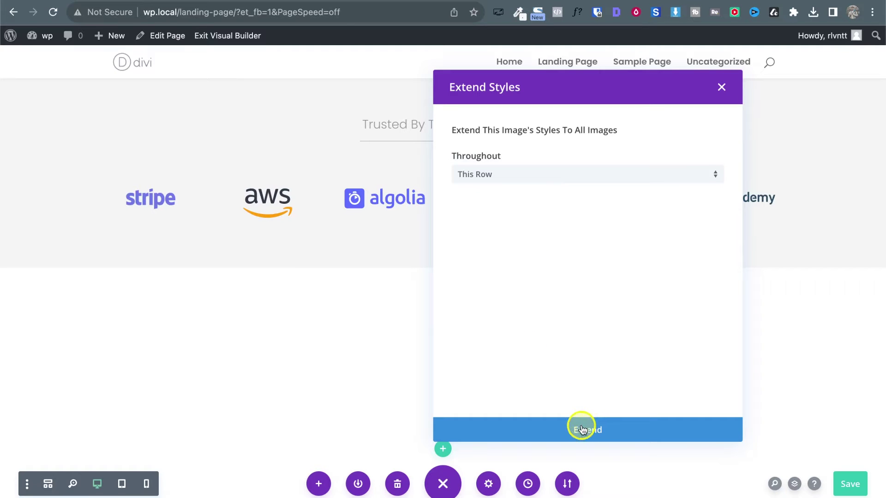
pyautogui.click(613, 434)
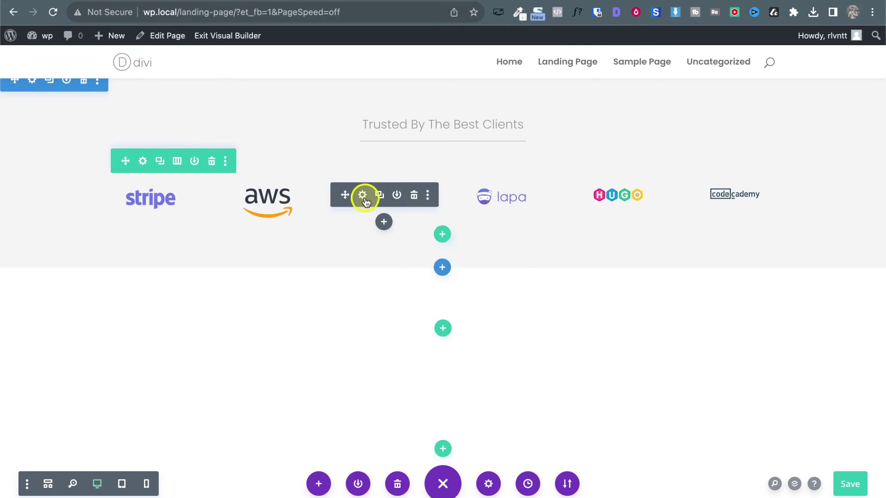
# Step: Check the client logos on the reference page, then clear the algolia logo's max width and save the module
pyautogui.click(90, 1)
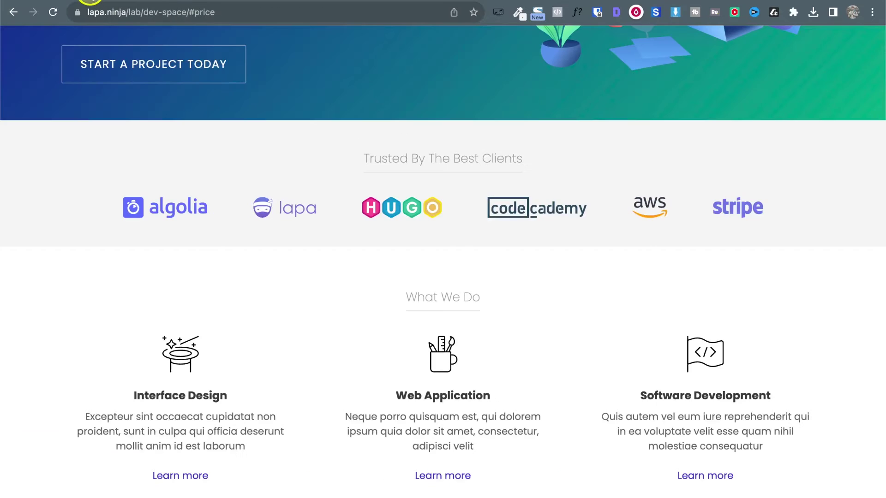
pyautogui.click(245, 1)
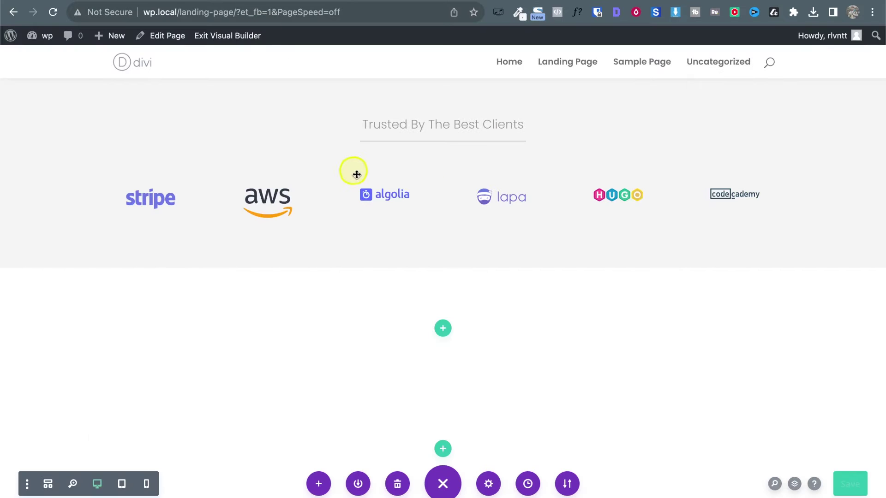
pyautogui.click(362, 195)
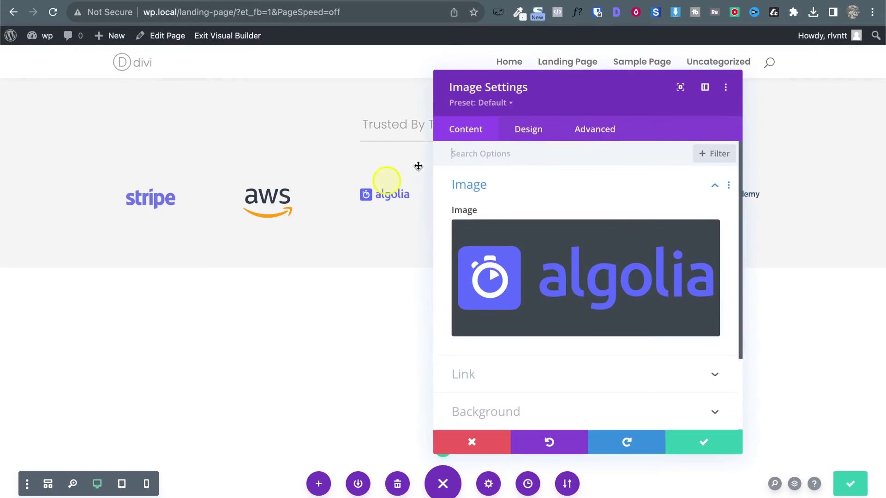
pyautogui.click(529, 130)
pyautogui.click(505, 226)
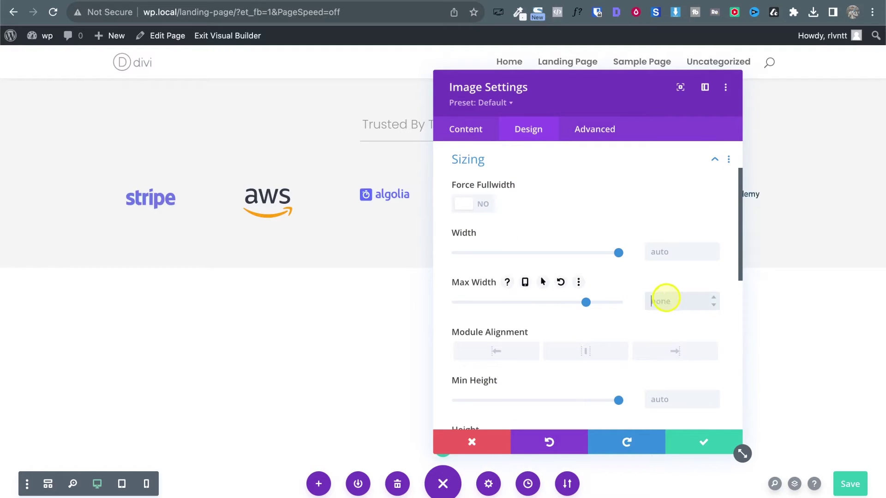
pyautogui.click(666, 300)
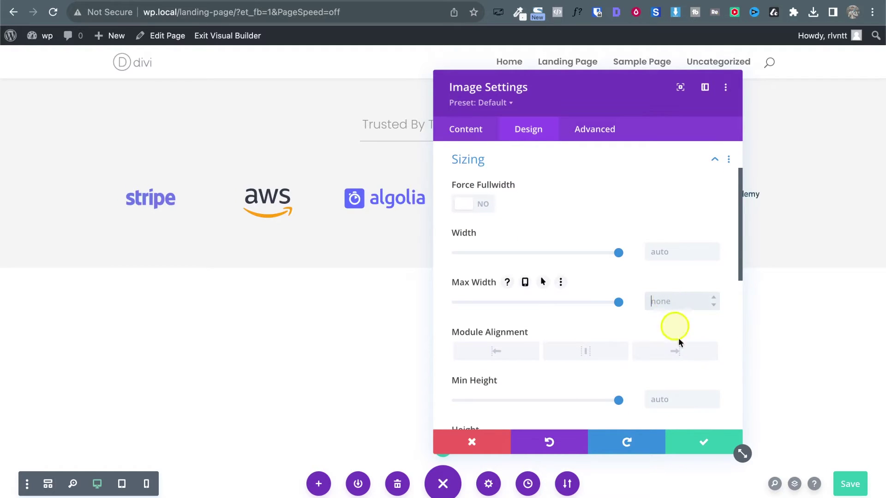
pyautogui.click(702, 442)
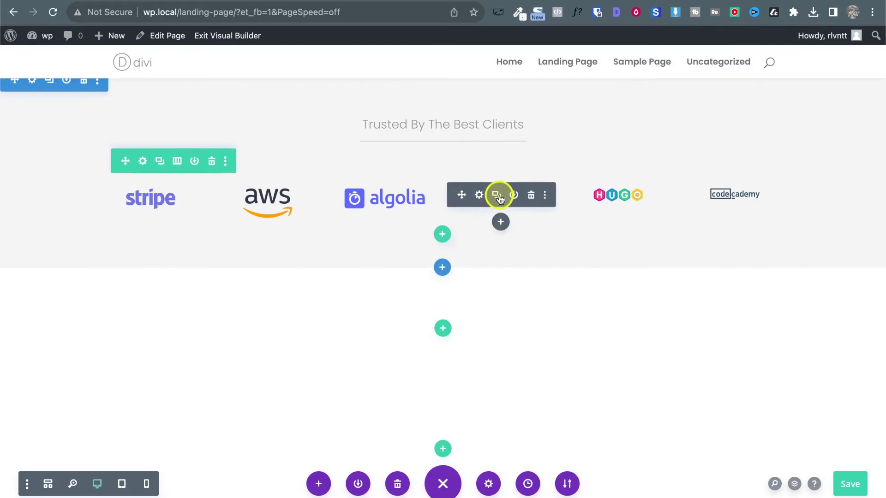
# Step: Clear the max width of the lapa logo and save its image settings
pyautogui.click(479, 194)
pyautogui.click(526, 129)
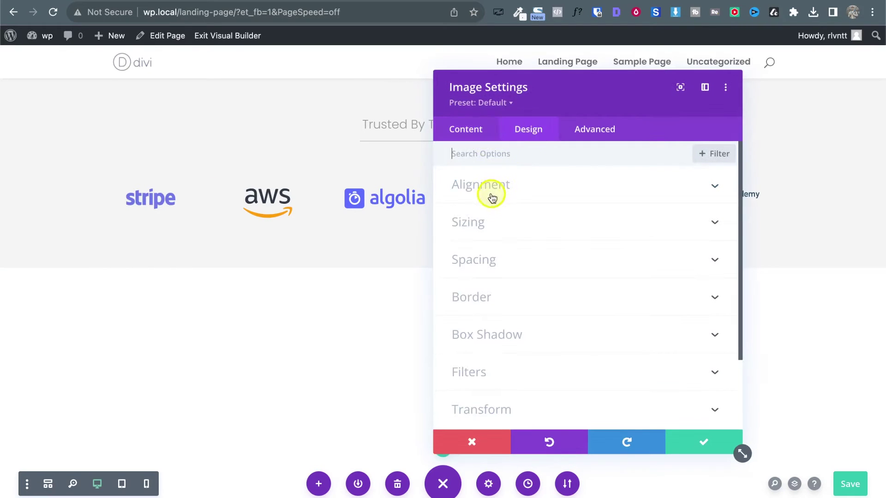
pyautogui.click(484, 222)
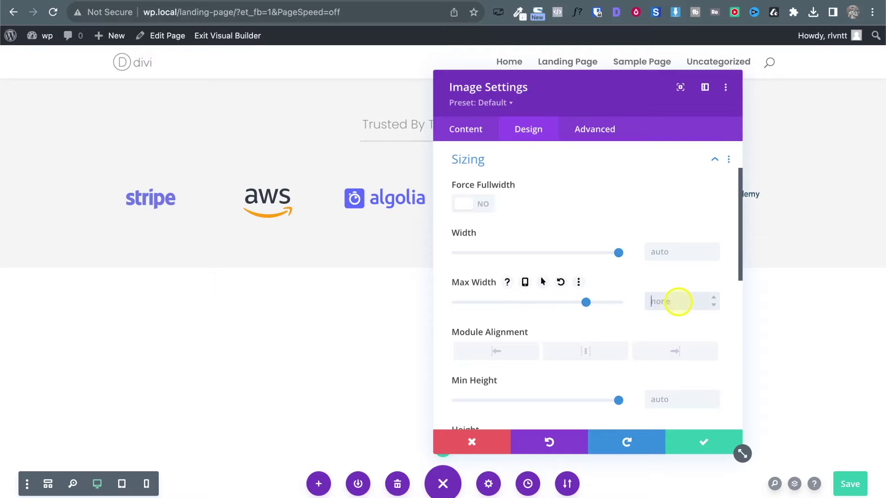
pyautogui.click(704, 438)
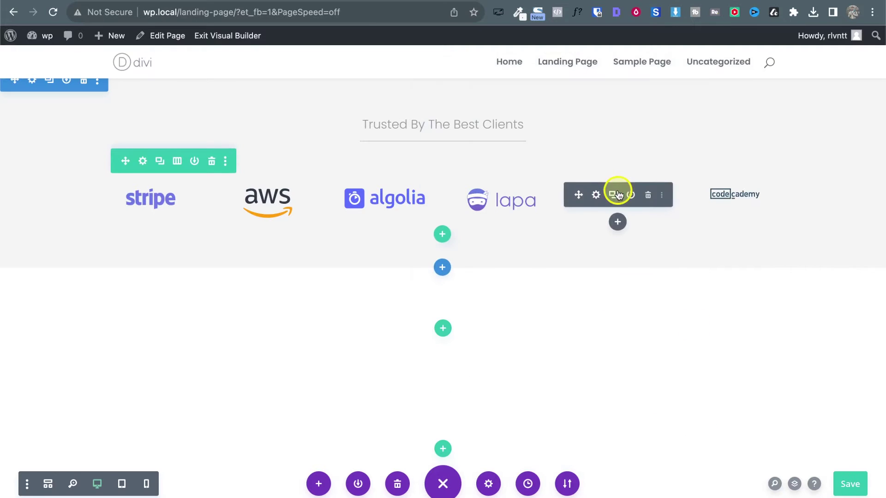
# Step: Clear the 80px max width of the HUGO logo and save its image settings
pyautogui.click(599, 194)
pyautogui.click(526, 132)
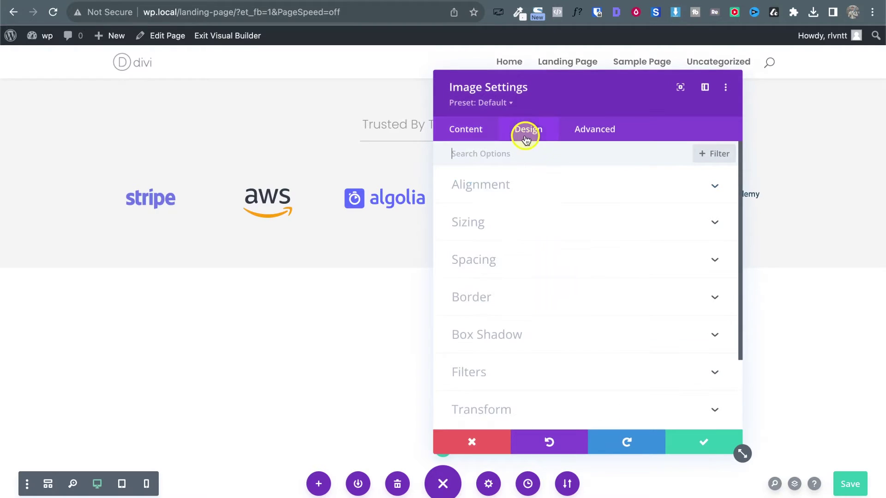
pyautogui.click(496, 223)
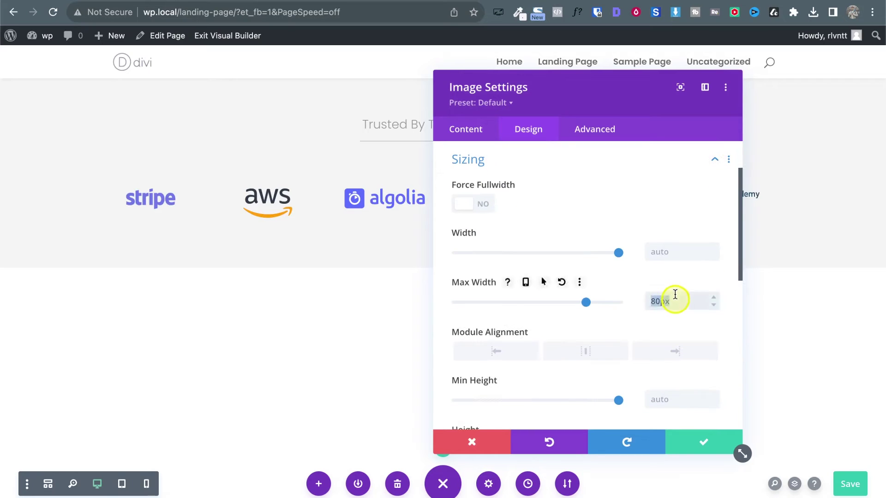
pyautogui.click(699, 437)
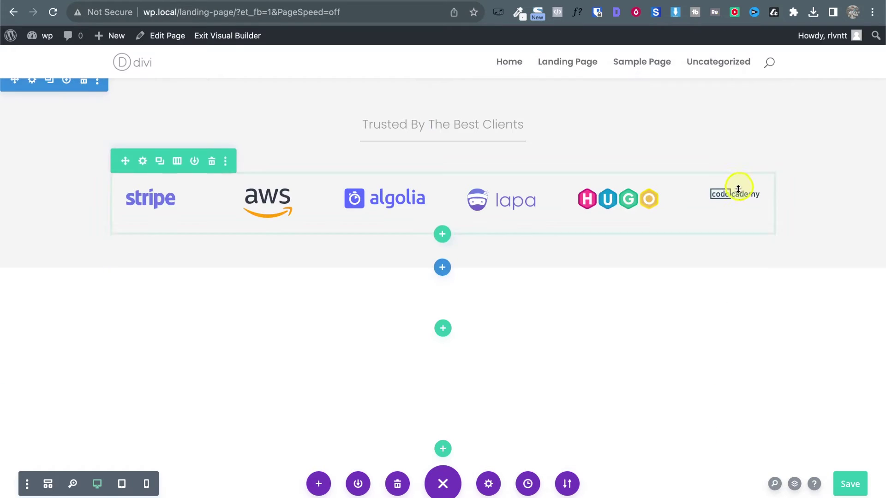
# Step: Clear the max width of the codecademy logo and save its image settings
pyautogui.click(719, 196)
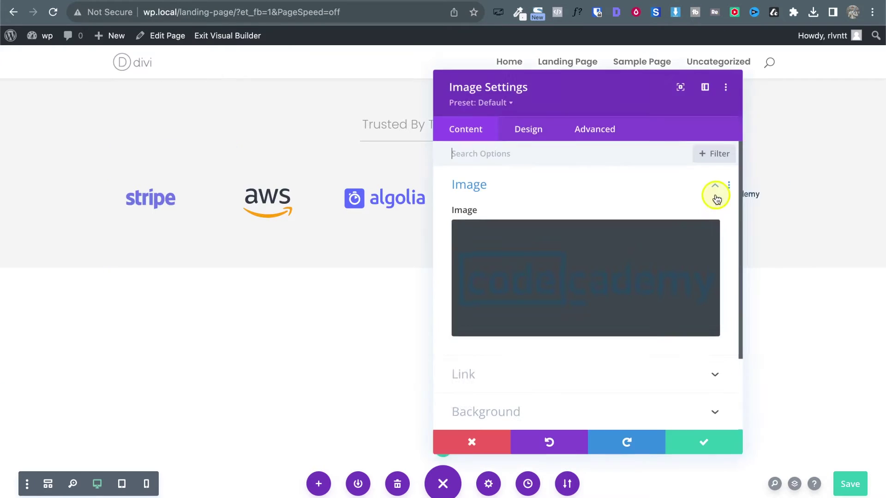
pyautogui.click(521, 129)
pyautogui.click(480, 226)
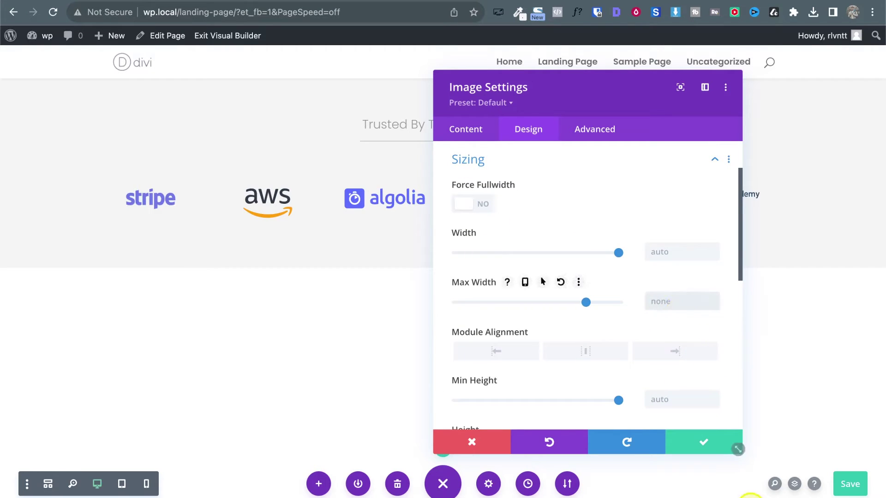
pyautogui.click(703, 442)
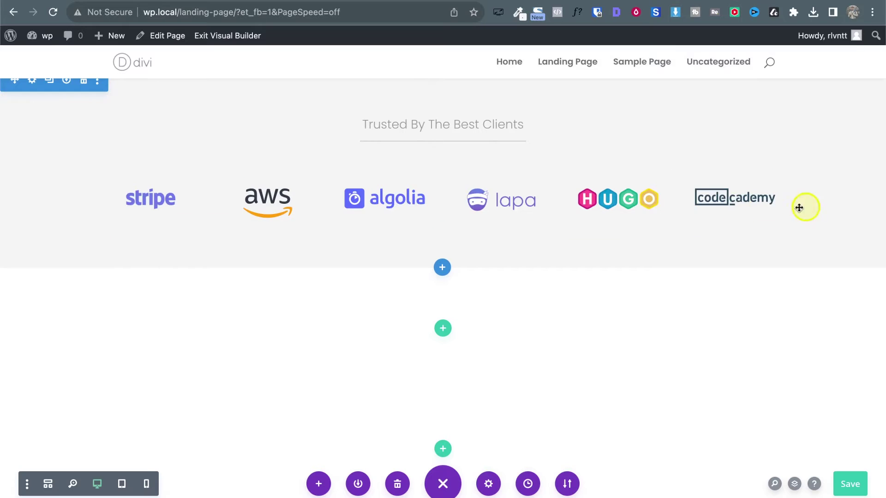
# Step: Compare the section with the reference page, then set its linked top and bottom padding to 10px and save
pyautogui.scroll(2, 361, 289)
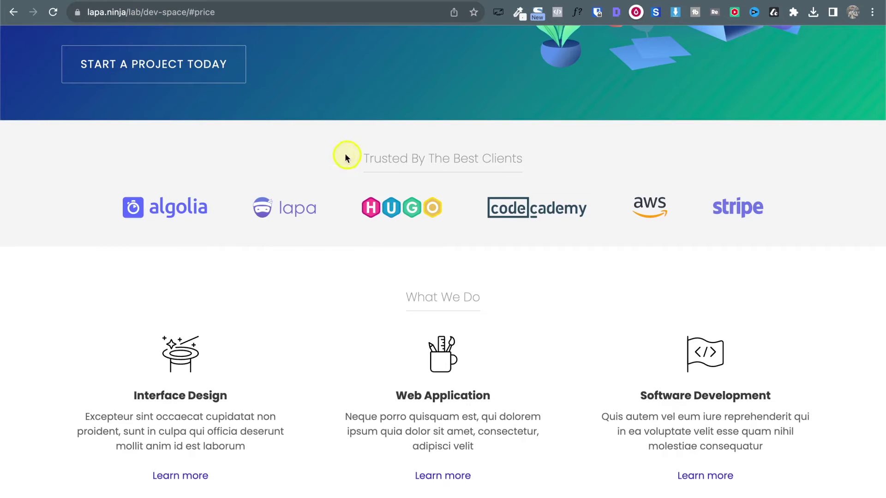
pyautogui.click(275, 2)
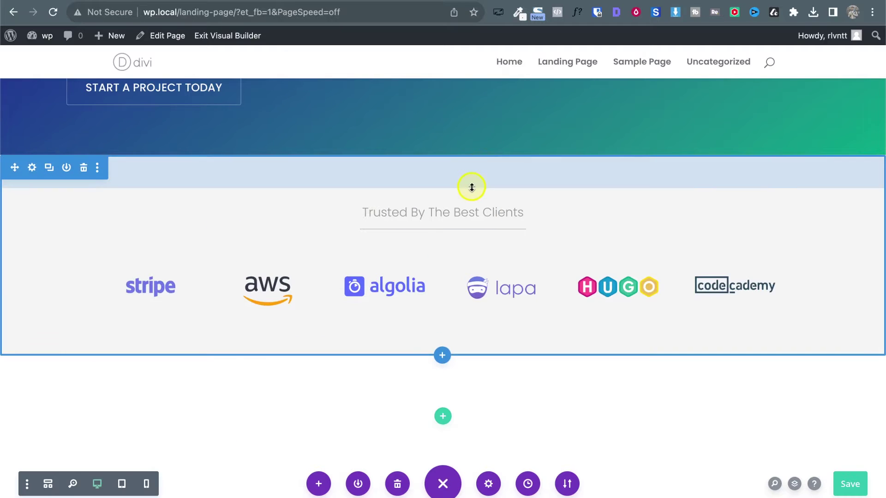
pyautogui.click(31, 173)
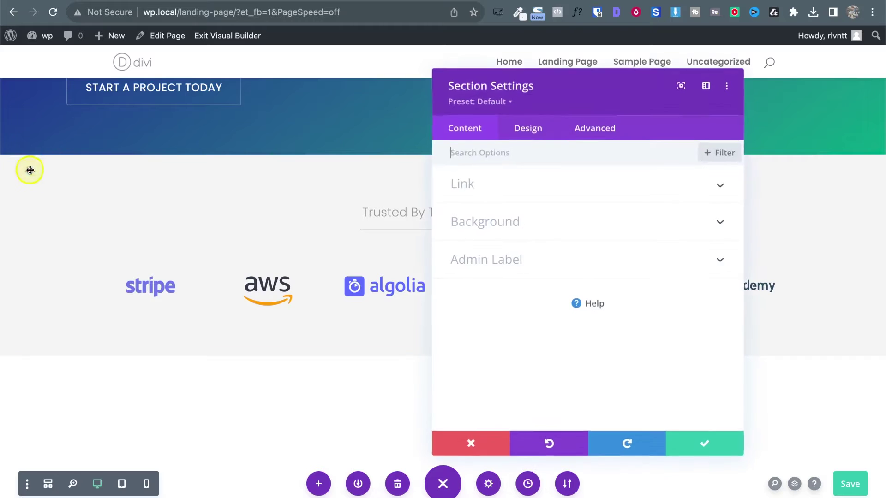
pyautogui.click(537, 131)
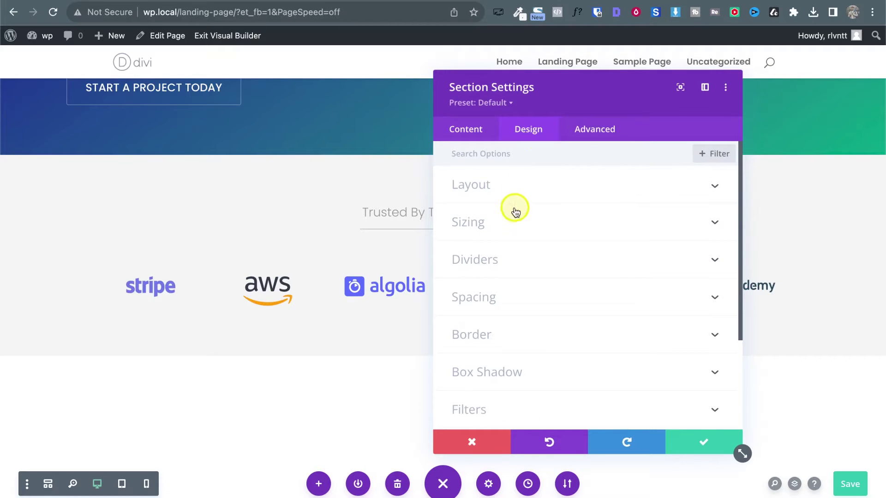
pyautogui.click(513, 299)
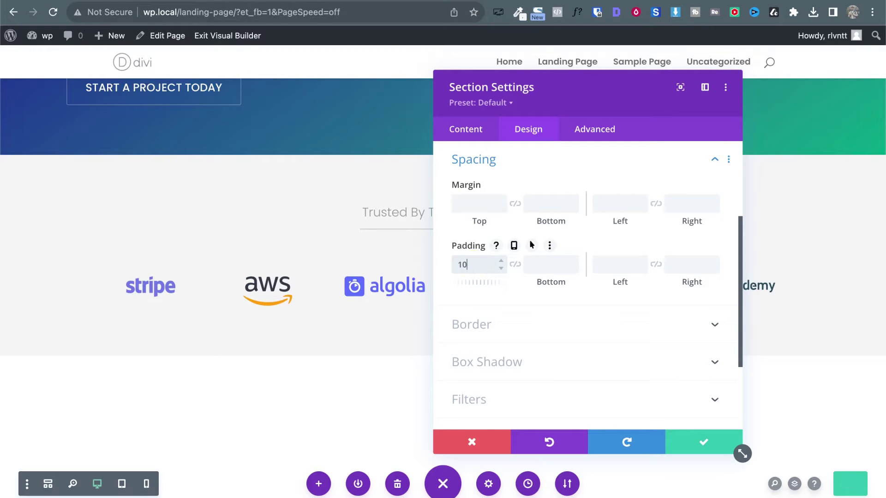
pyautogui.write('px')
pyautogui.click(515, 271)
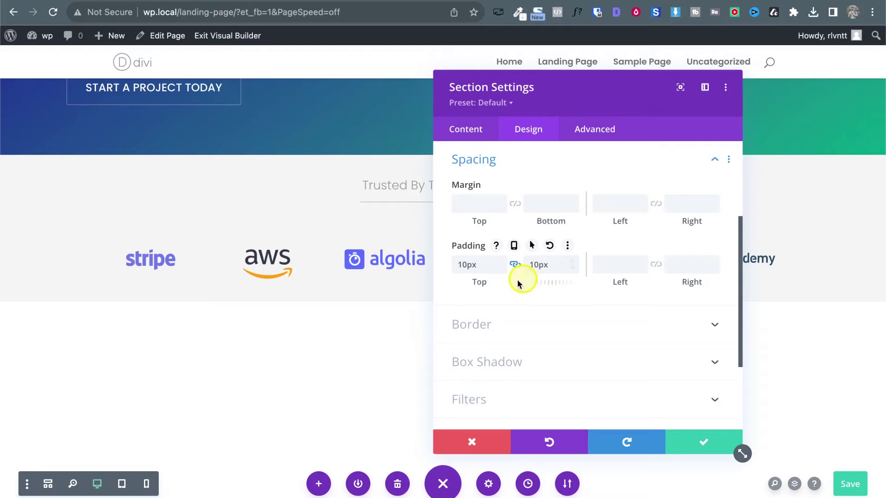
pyautogui.moveTo(545, 87); pyautogui.dragTo(627, 87)
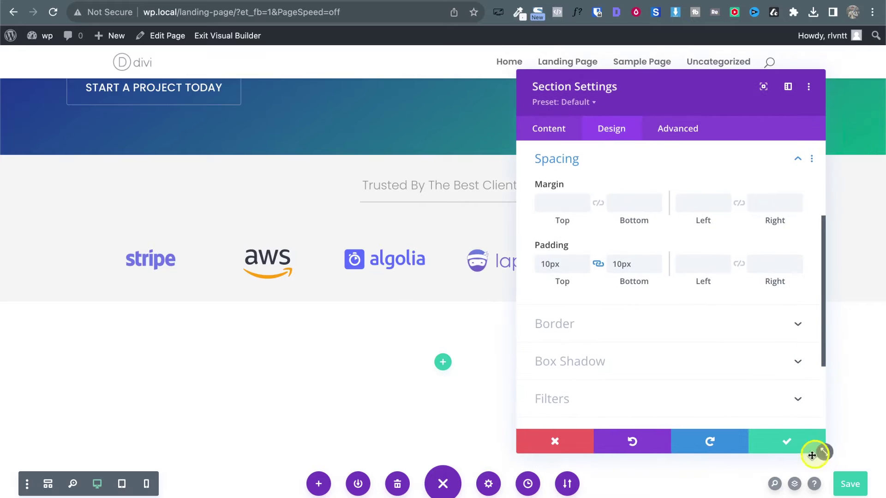
pyautogui.click(790, 447)
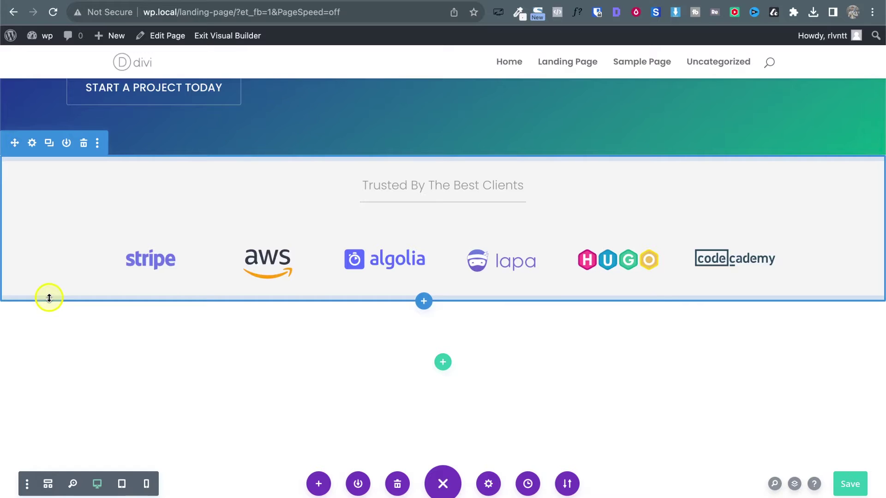
# Step: Resize the section's linked top and bottom padding directly on the page, expanding it to about 56px and reducing it to about 16px
pyautogui.click(50, 298)
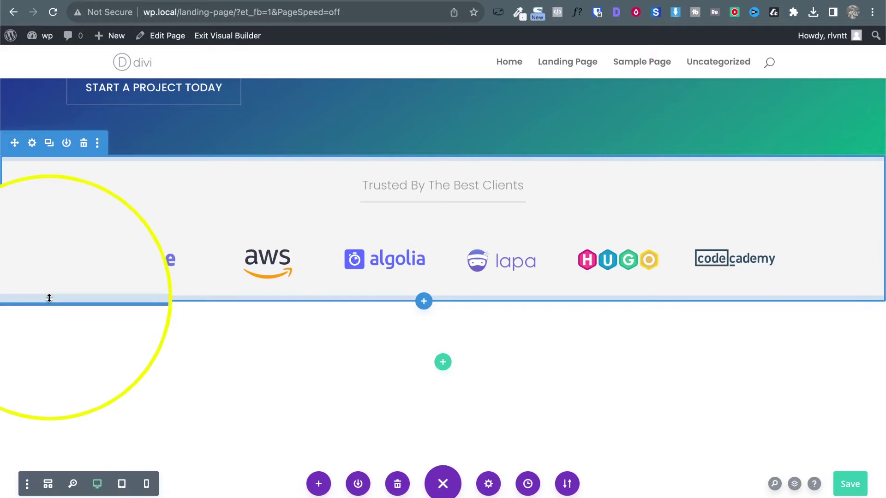
pyautogui.click(49, 298)
pyautogui.moveTo(50, 298); pyautogui.dragTo(48, 326)
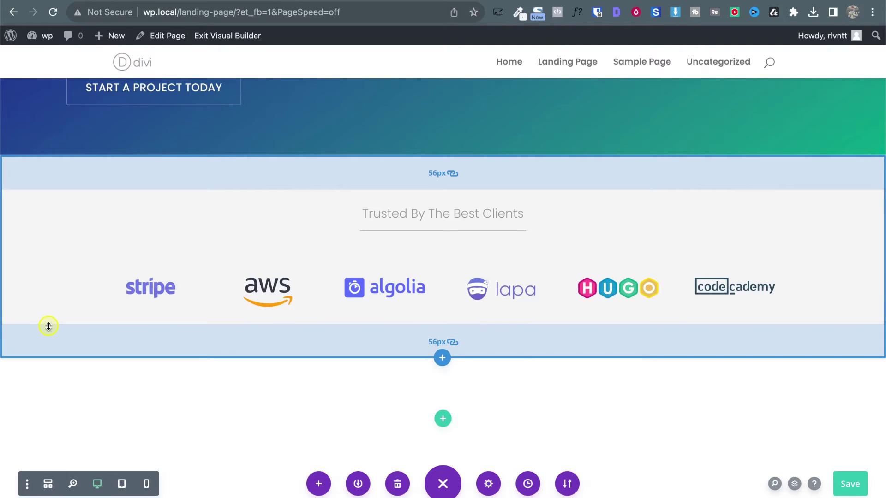
pyautogui.moveTo(48, 327); pyautogui.dragTo(29, 251)
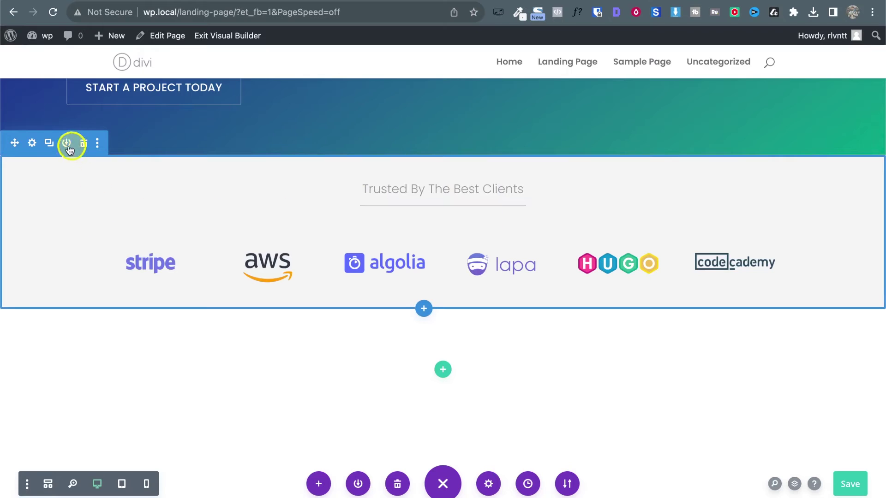
# Step: Set the section's linked top and bottom padding to 10px in its spacing settings and save
pyautogui.click(31, 143)
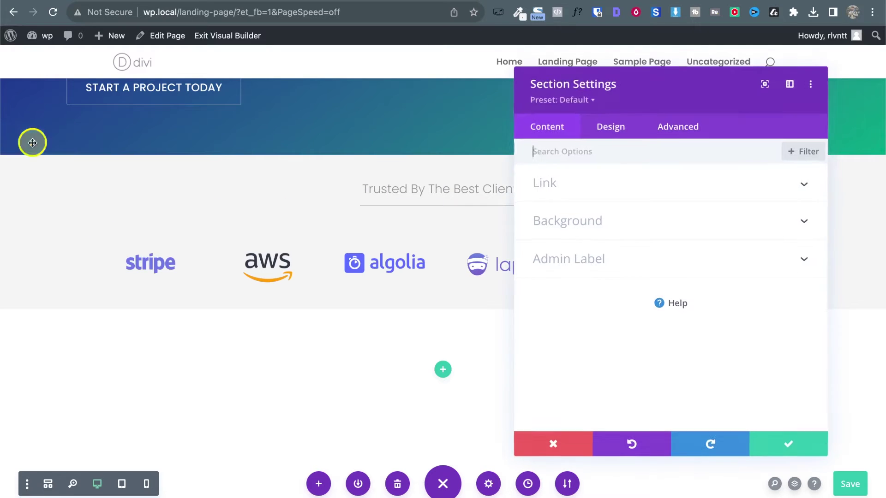
pyautogui.click(605, 128)
pyautogui.click(597, 292)
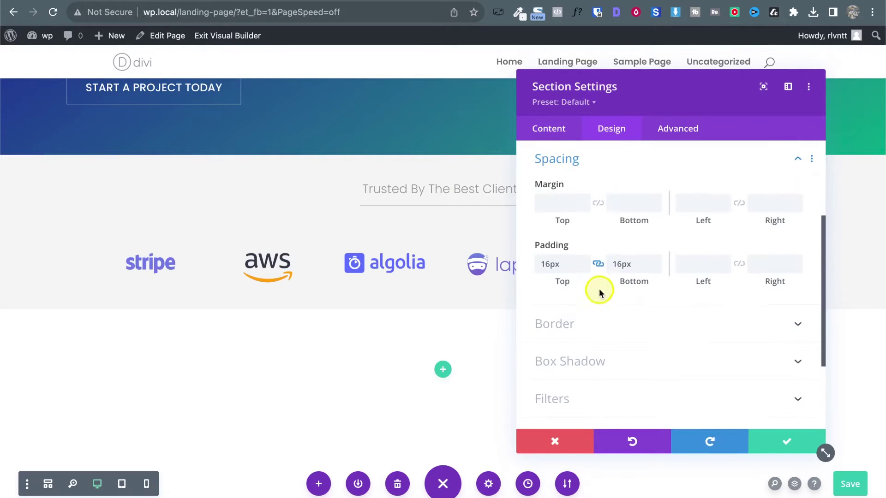
pyautogui.press('Down')
pyautogui.press('Down')
pyautogui.press('Down')
pyautogui.press('Down')
pyautogui.press('Down')
pyautogui.press('Down')
pyautogui.press('Down')
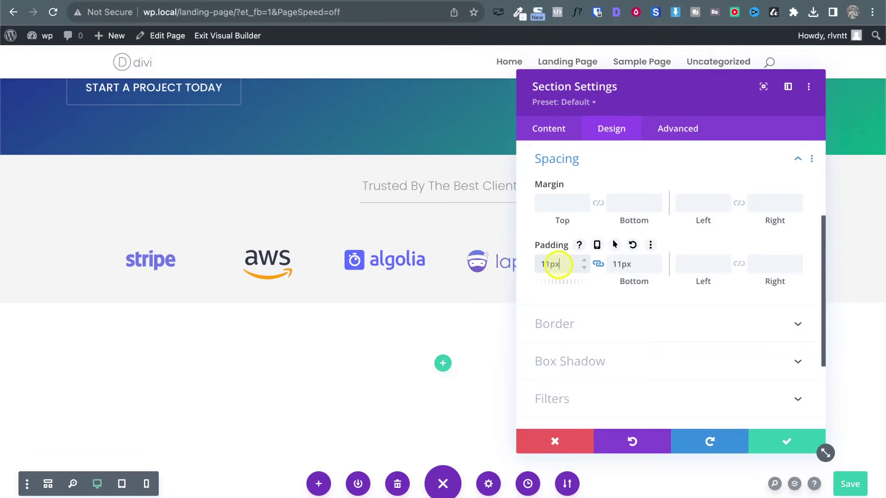
pyautogui.press('Up')
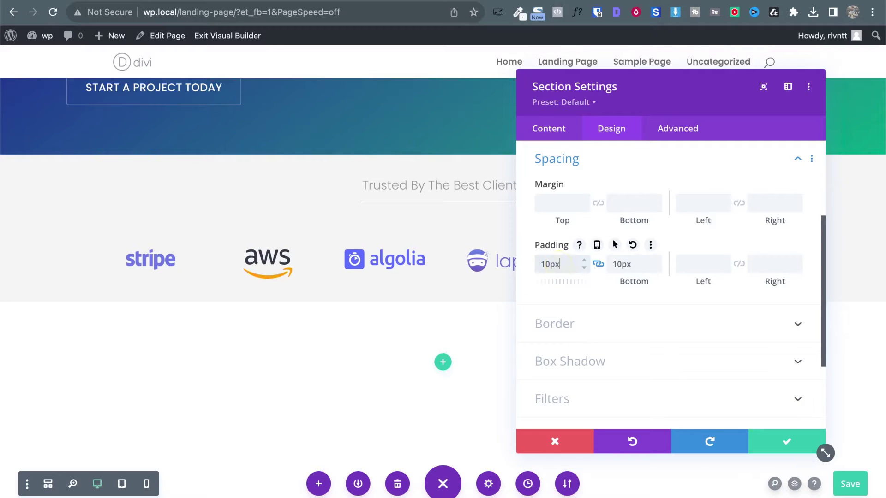
pyautogui.click(774, 442)
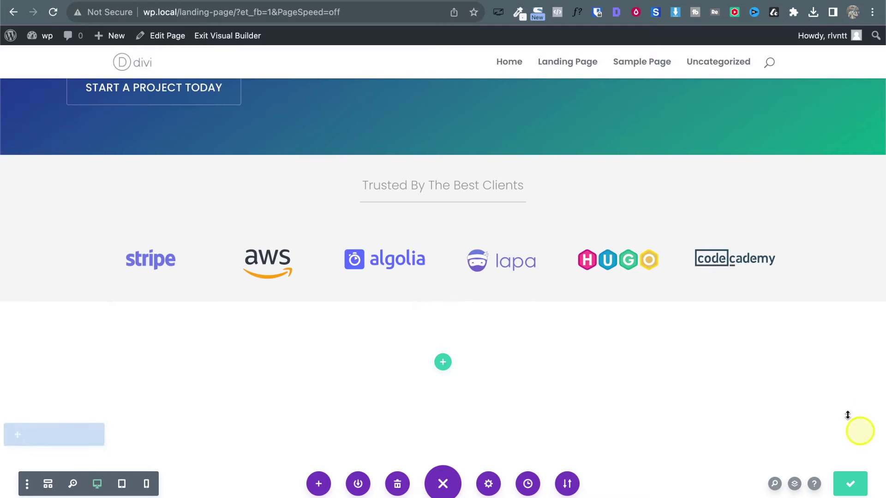
# Step: Compare with the reference page again and reduce the section's linked top and bottom padding to zero directly on the page
pyautogui.hotkey('ctrl', 'Tab')
pyautogui.hotkey('ctrl', 'shift', 'Tab')
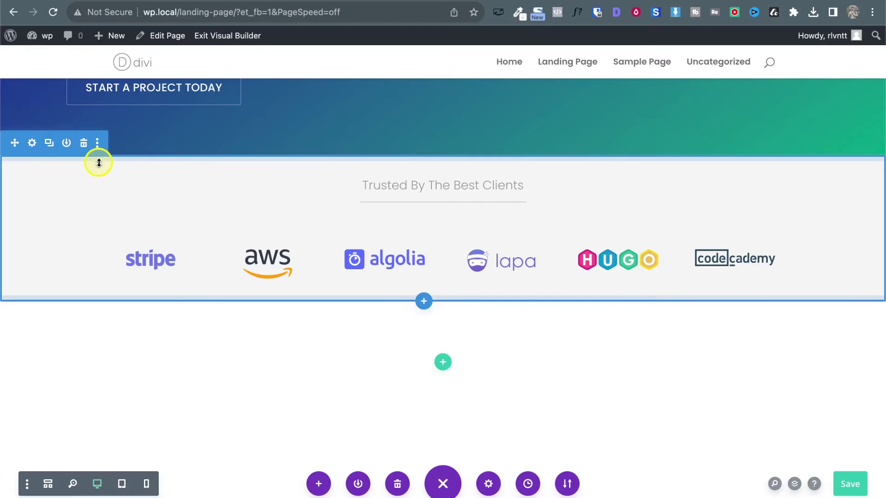
pyautogui.moveTo(98, 163); pyautogui.dragTo(95, 148)
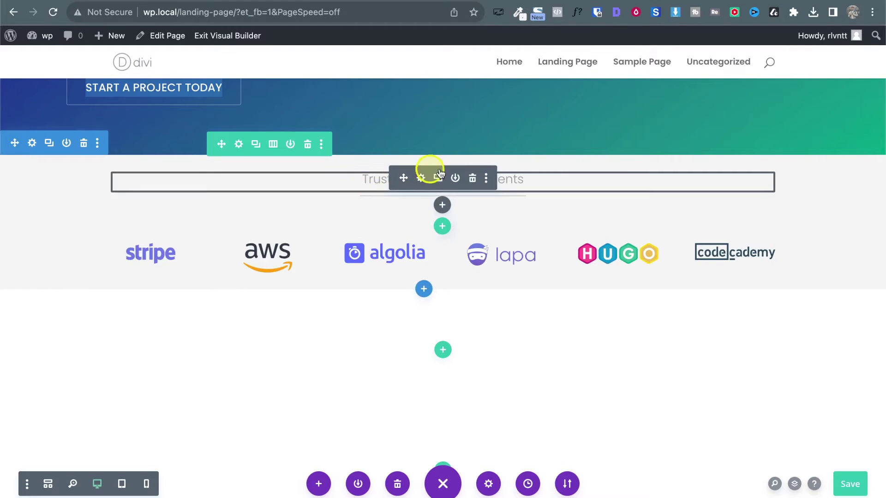
# Step: Set the bottom margin and bottom padding of the "Trusted By The Best Clients" heading row to 0px and save the page
pyautogui.click(240, 146)
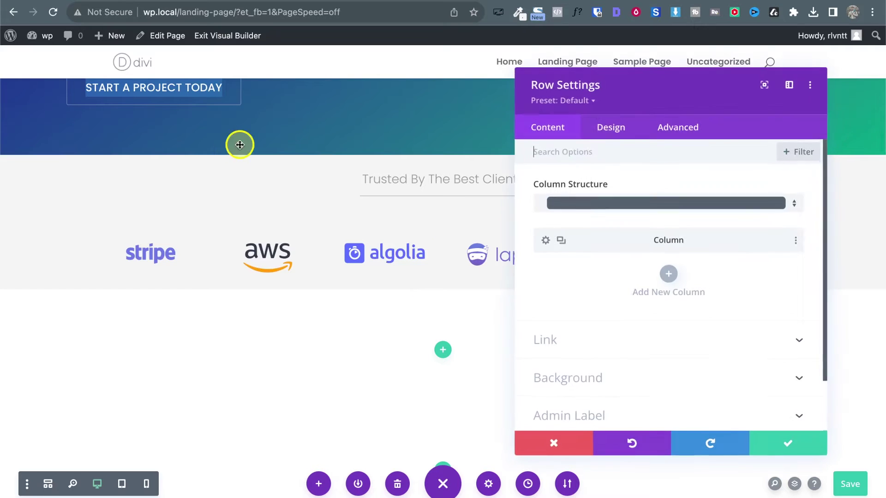
pyautogui.click(609, 131)
pyautogui.click(572, 223)
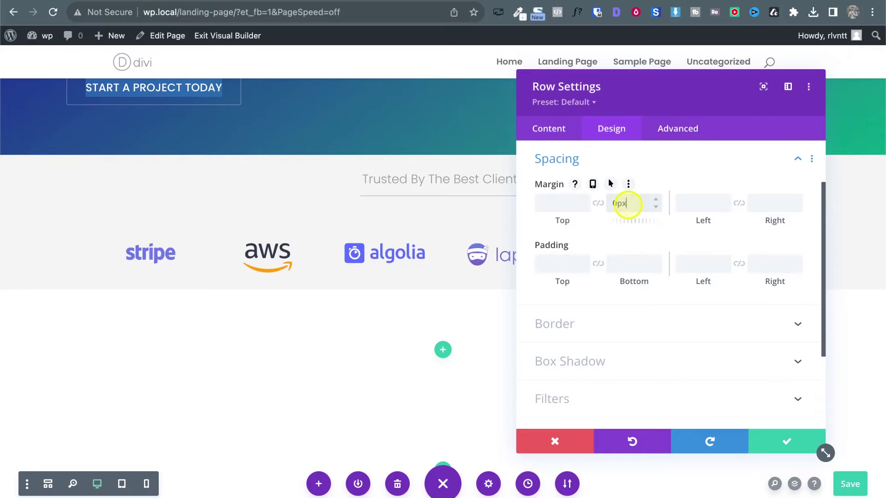
pyautogui.click(628, 208)
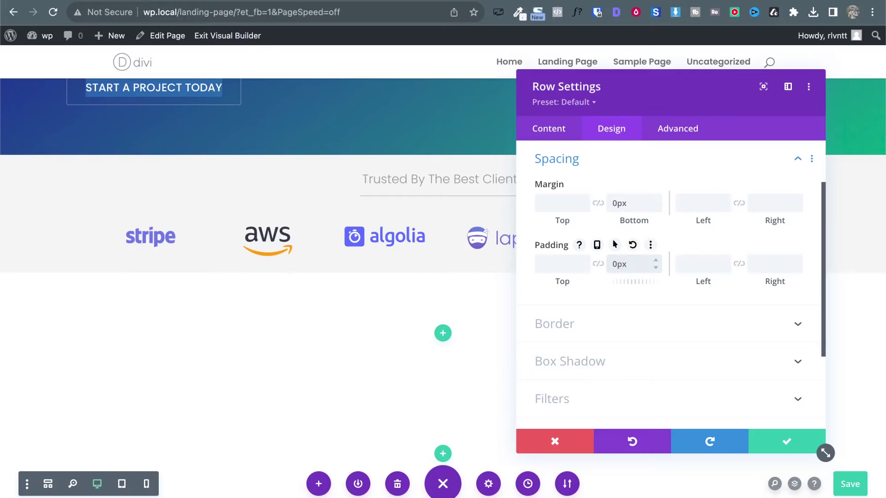
pyautogui.click(789, 444)
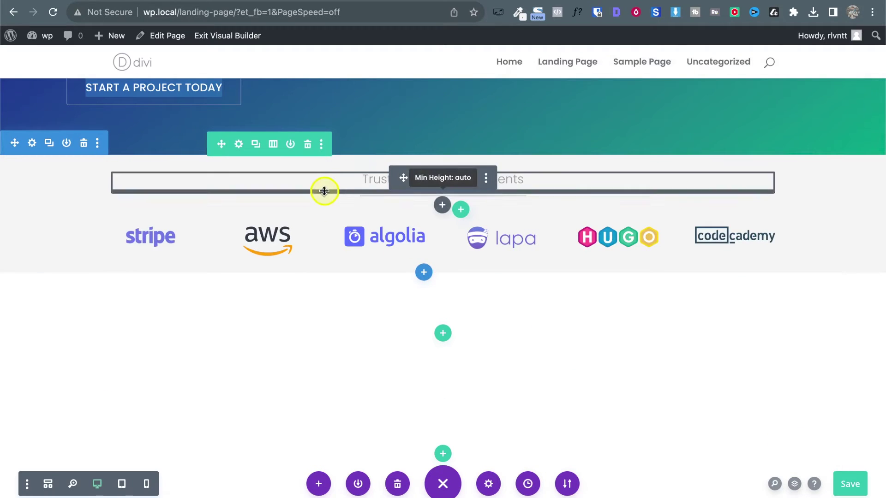
pyautogui.press('super+s')
# Step: Compare the clients section with the reference page, then select its "What We Do" heading text to copy
pyautogui.click(111, 0)
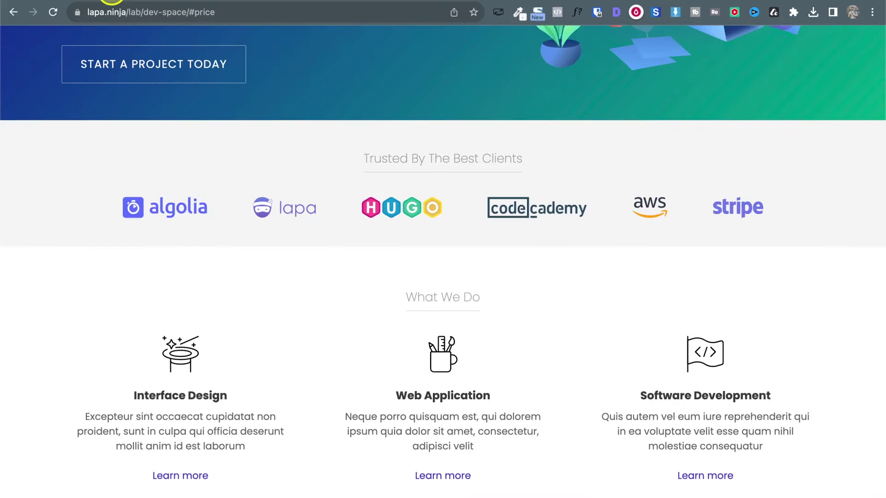
pyautogui.click(259, 0)
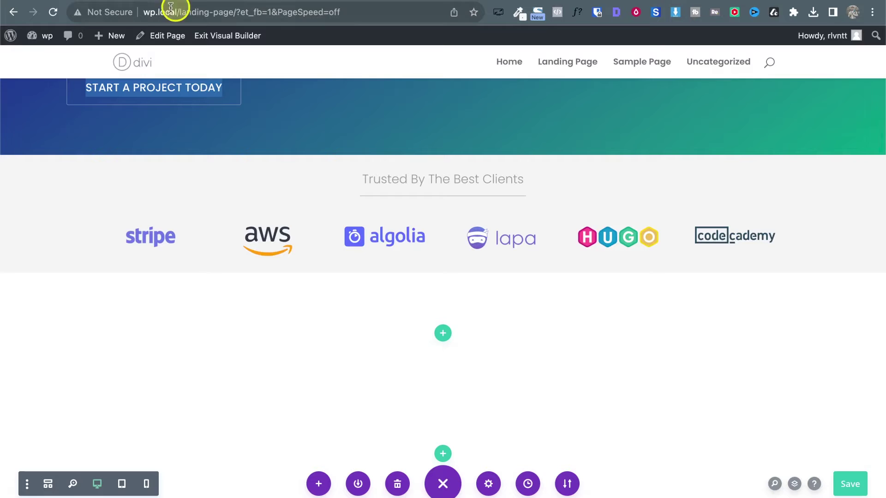
pyautogui.click(121, 0)
pyautogui.scroll(-3, 315, 327)
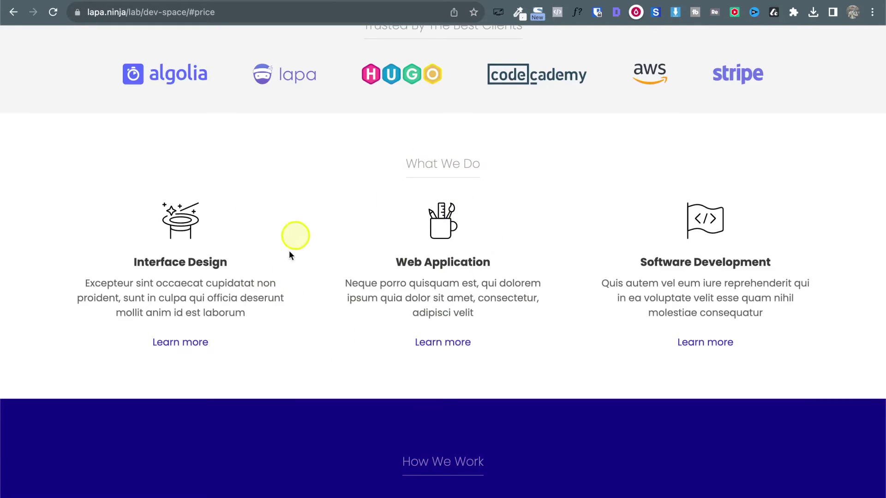
pyautogui.tripleClick(430, 166)
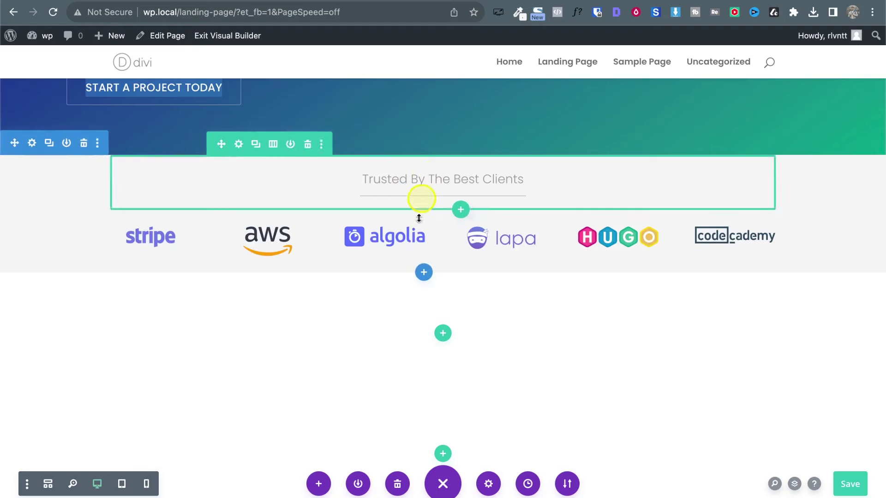
# Step: Insert a single-column row into the empty section below the client logos without adding a module
pyautogui.click(423, 271)
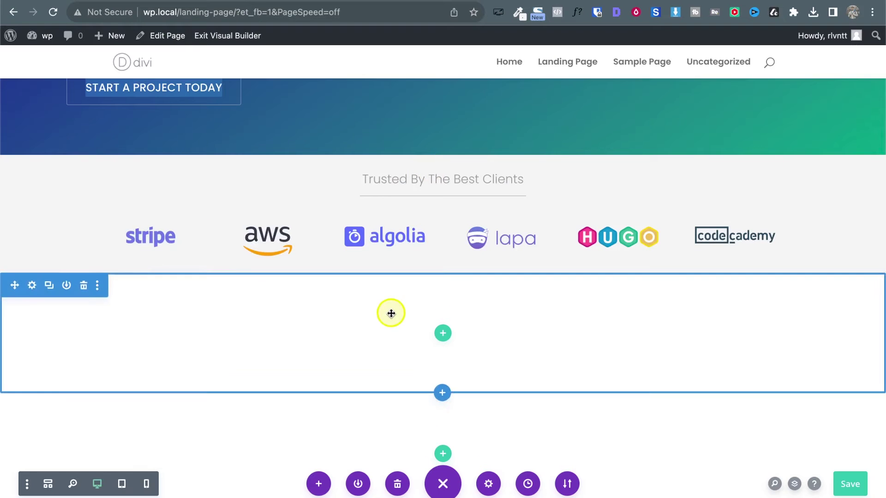
pyautogui.scroll(-2, 443, 277)
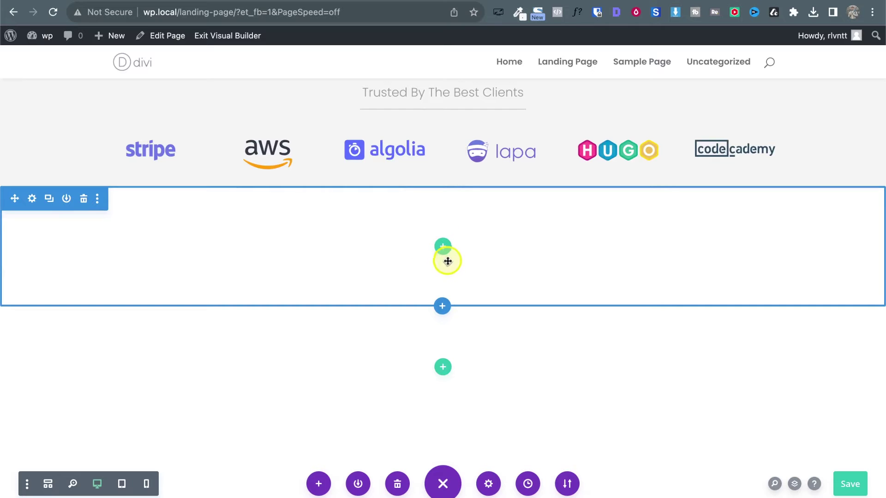
pyautogui.click(443, 246)
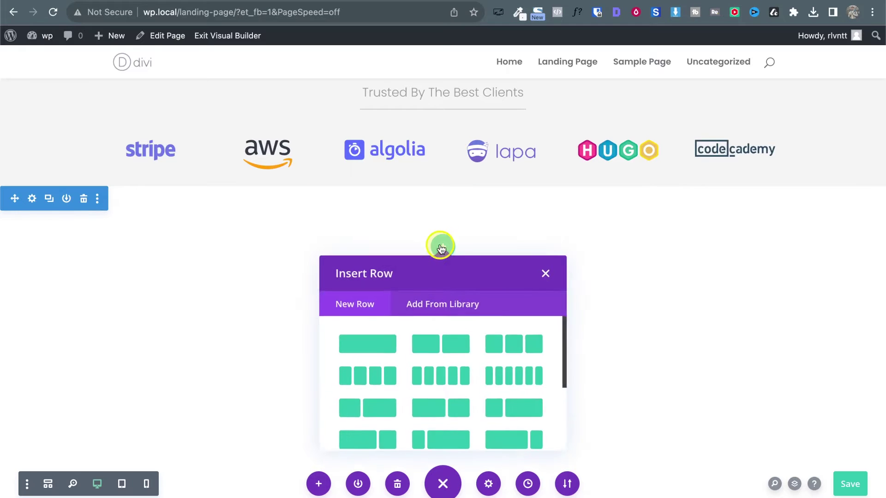
pyautogui.click(376, 349)
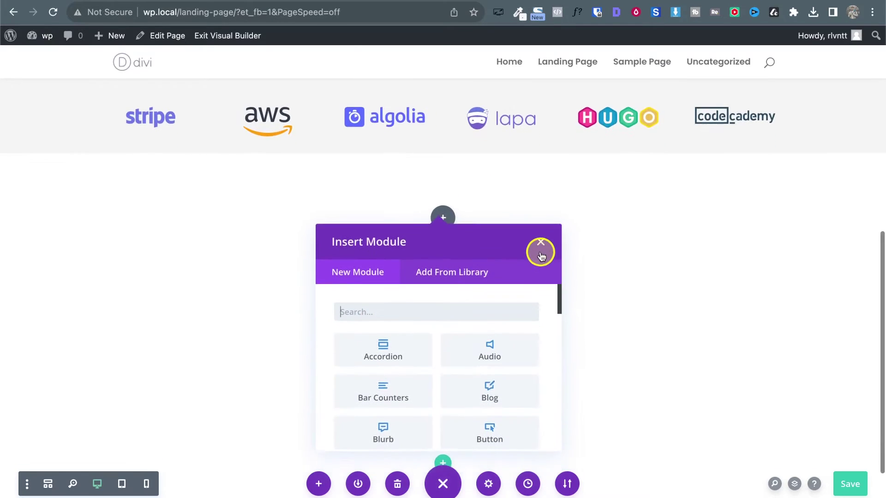
pyautogui.click(541, 242)
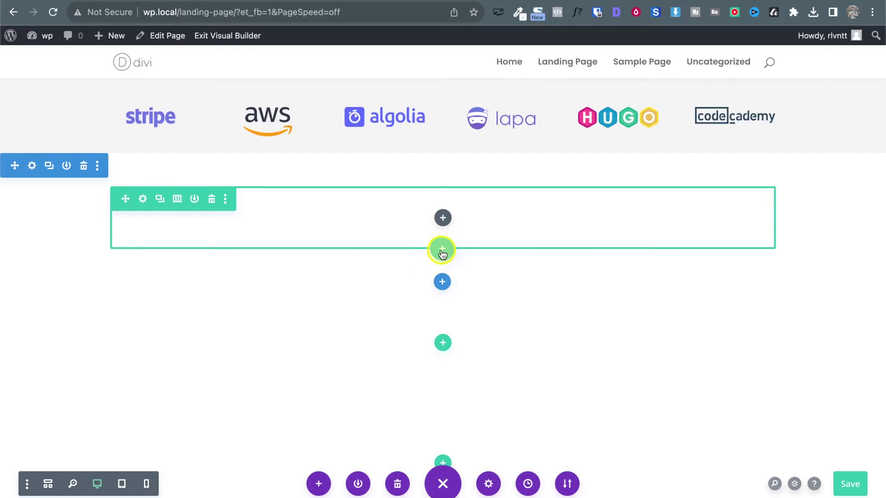
# Step: Insert a three-column row below the single-column row, leaving its columns empty
pyautogui.click(442, 250)
pyautogui.click(504, 352)
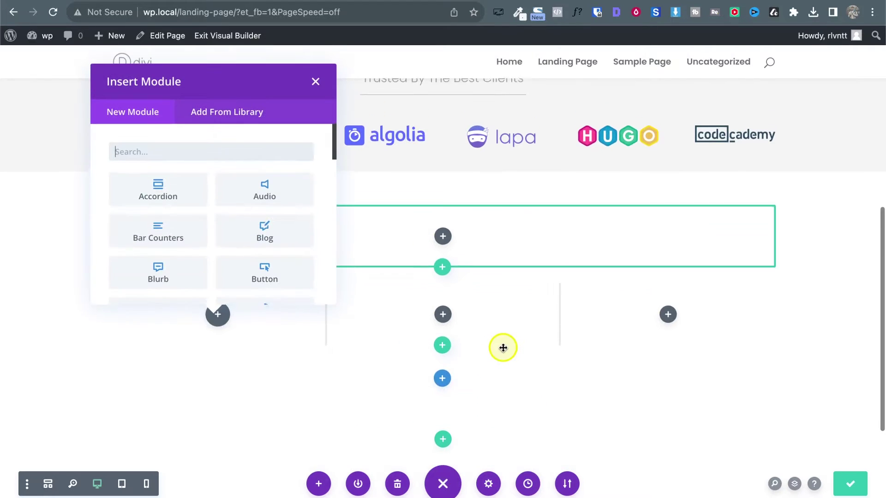
pyautogui.click(312, 81)
# Step: Delete the empty single-column row above the three-column row
pyautogui.scroll(3, 365, 258)
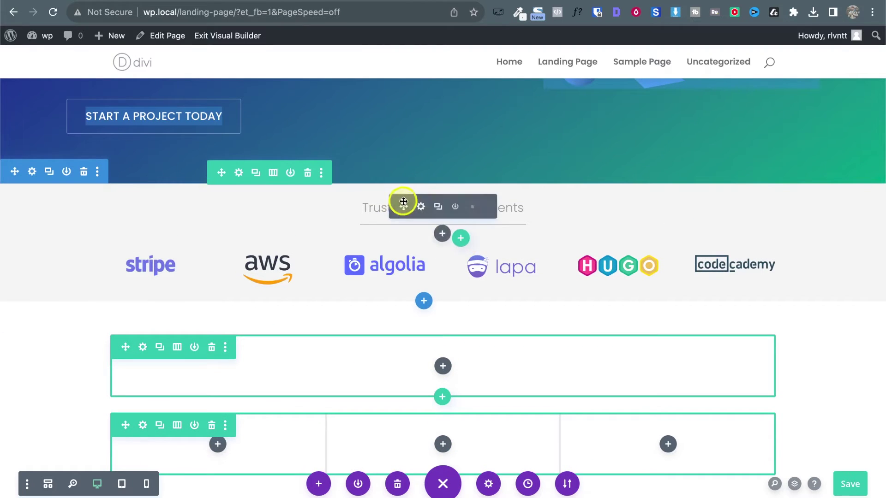
pyautogui.scroll(-3, 437, 206)
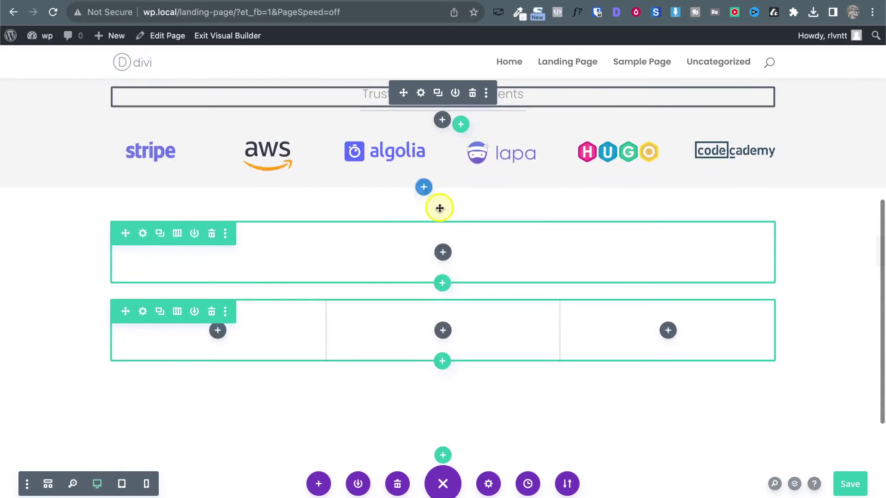
pyautogui.click(212, 234)
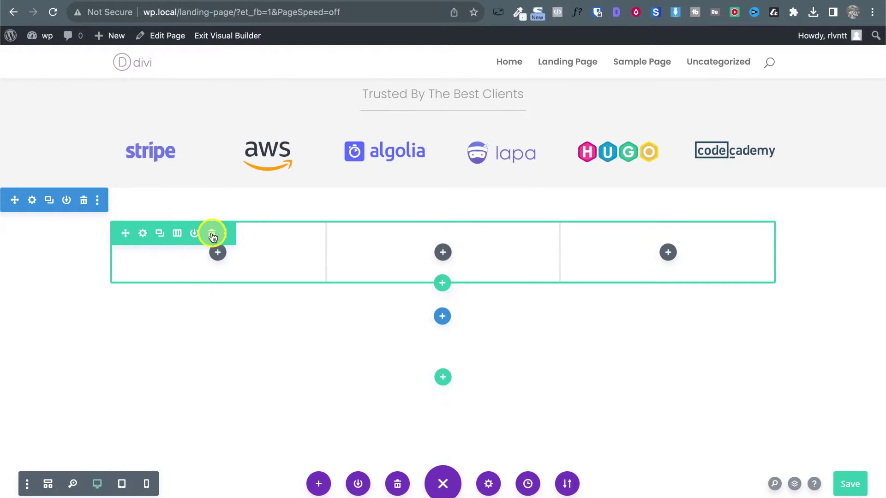
# Step: Duplicate the "Trusted By The Best Clients" heading row and move the copy above the three-column row in the section below
pyautogui.scroll(3, 212, 235)
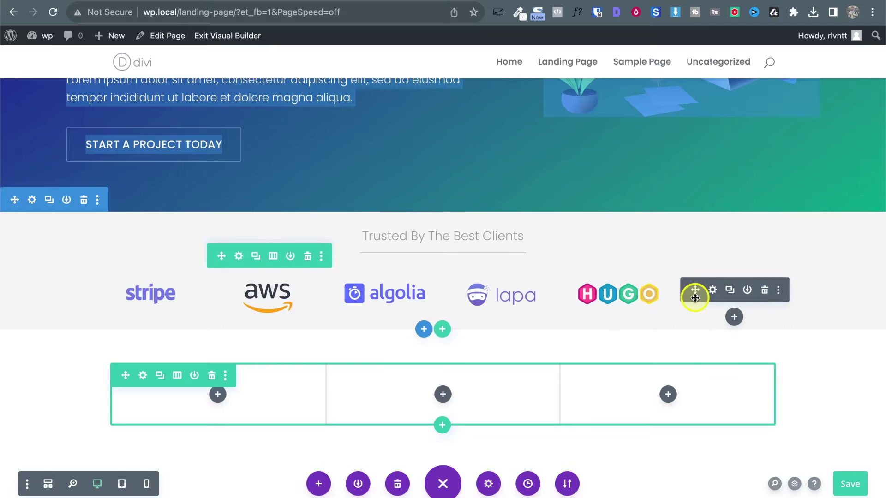
pyautogui.scroll(-2, 693, 295)
pyautogui.scroll(-6, 695, 298)
pyautogui.scroll(8, 695, 298)
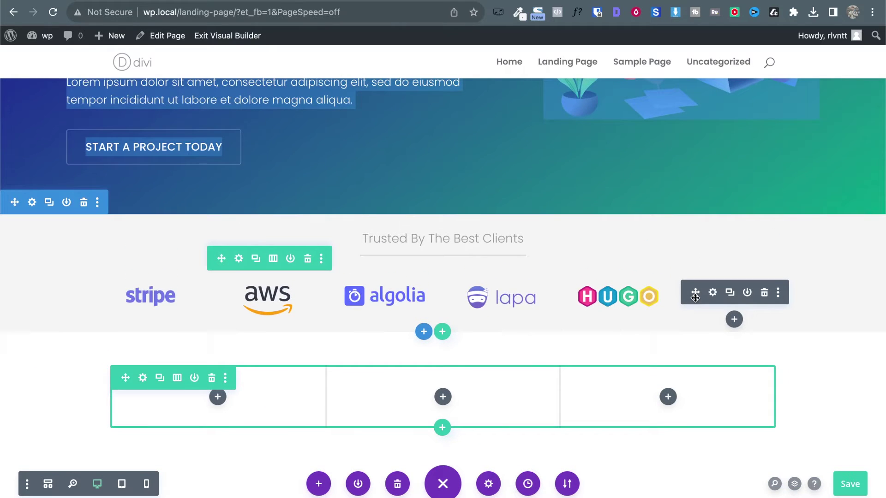
pyautogui.scroll(-3, 261, 230)
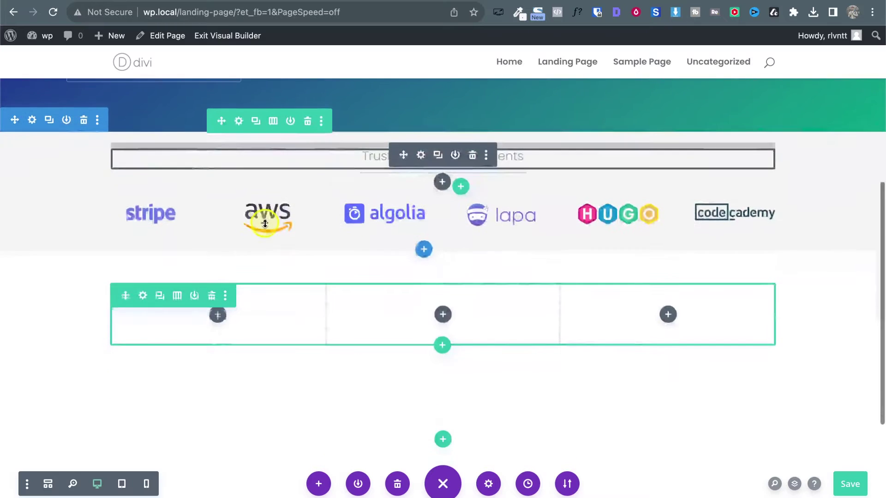
pyautogui.click(256, 126)
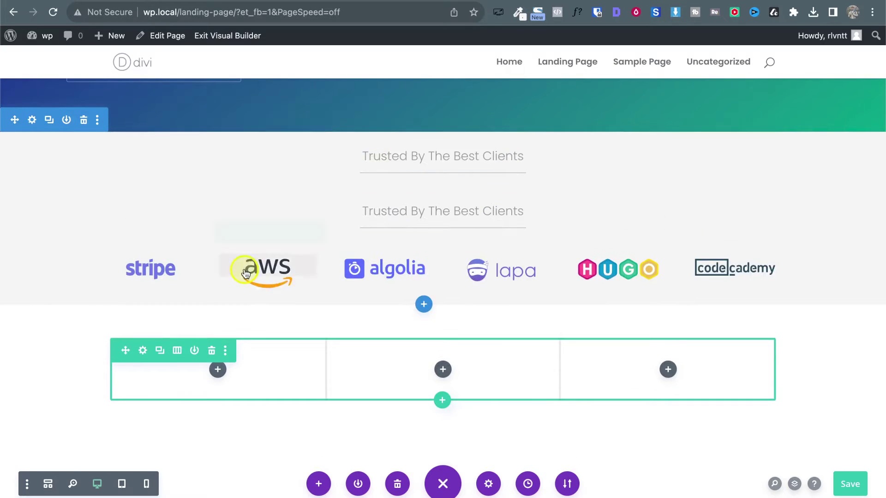
pyautogui.scroll(-3, 252, 269)
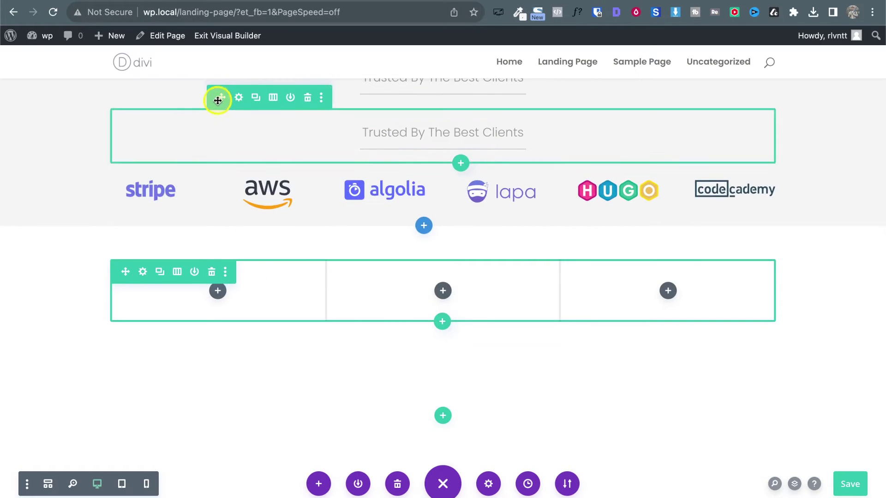
pyautogui.moveTo(220, 100); pyautogui.dragTo(434, 211)
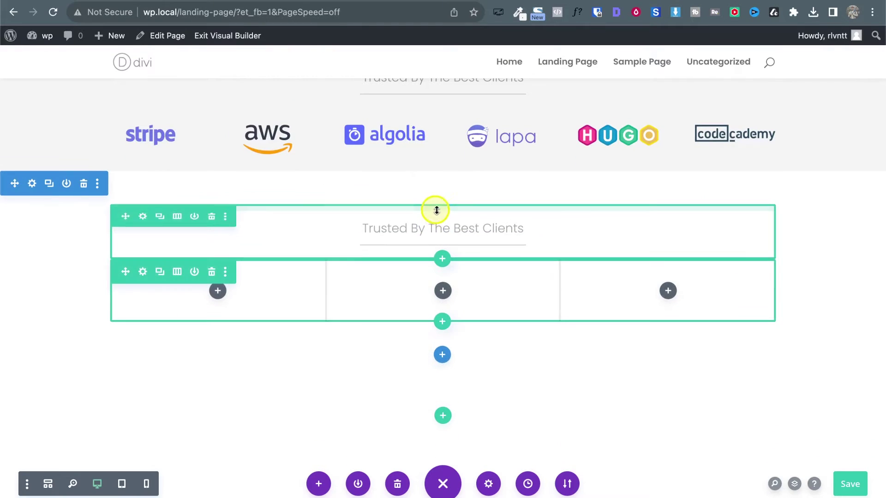
# Step: Replace the copied heading's text with "What We Do" and apply the text settings
pyautogui.click(421, 228)
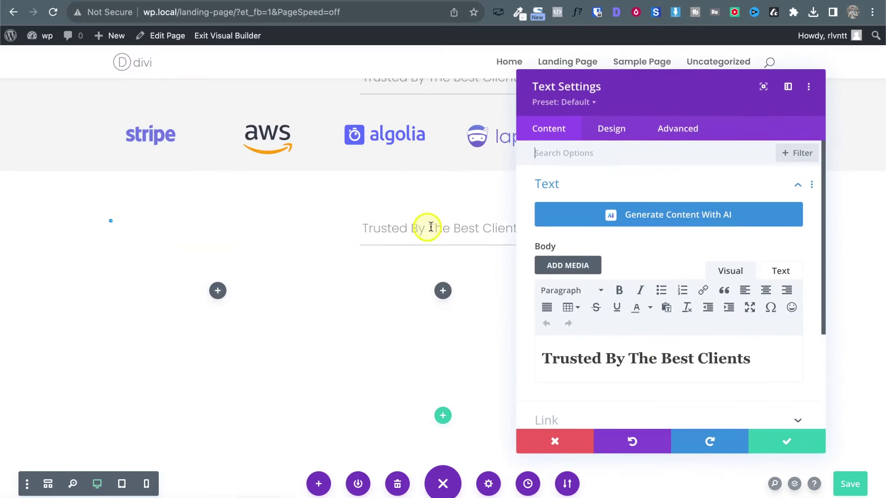
pyautogui.tripleClick(636, 359)
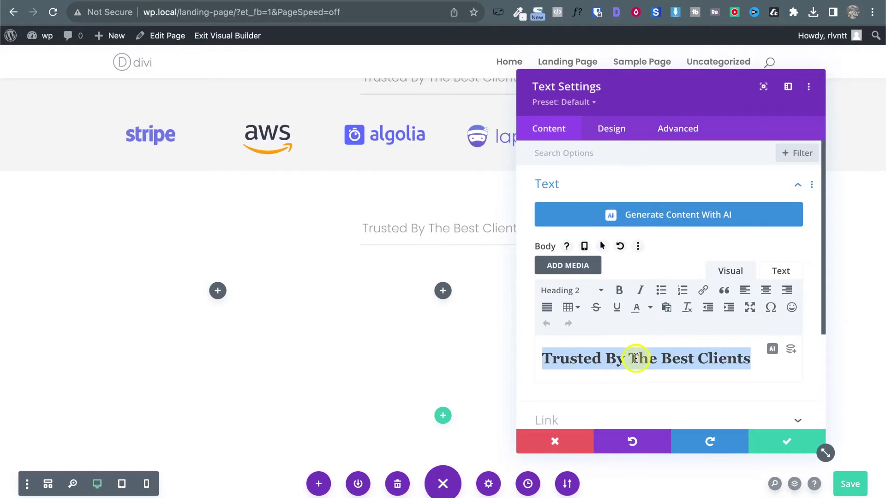
pyautogui.write('What We Do')
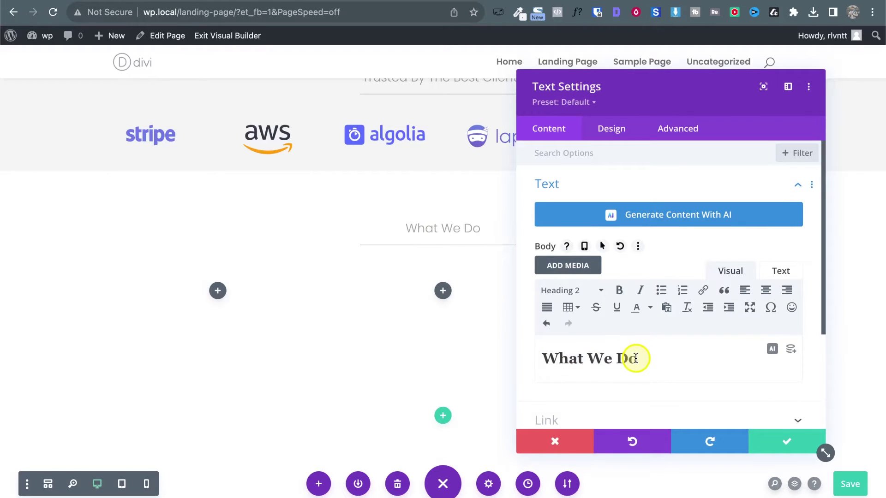
pyautogui.click(785, 439)
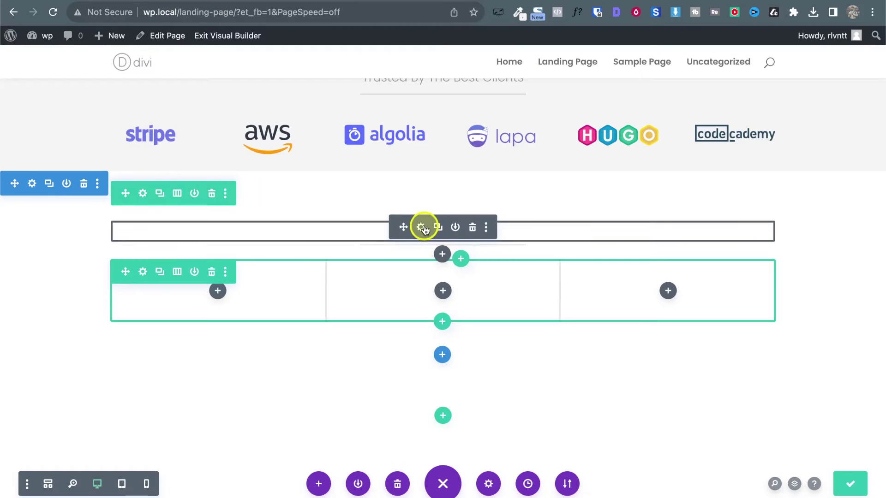
# Step: Reduce the width of the divider under "What We Do" to roughly the heading's width and save the page
pyautogui.click(418, 253)
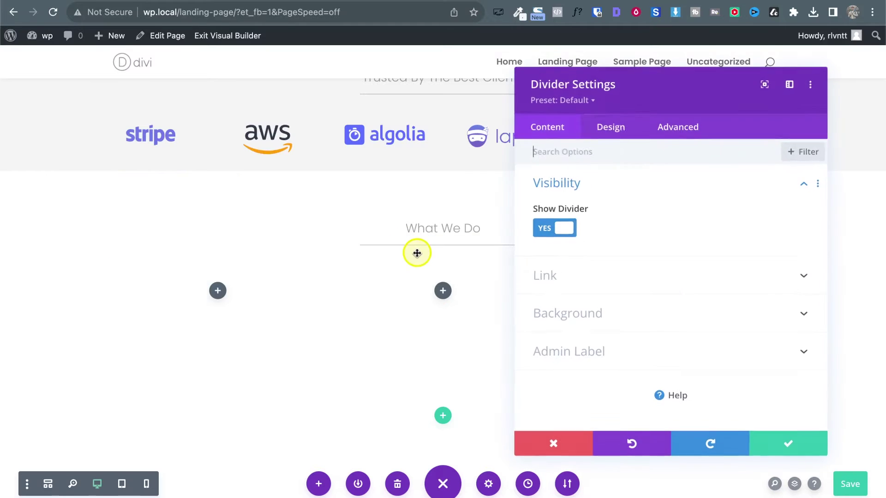
pyautogui.click(606, 133)
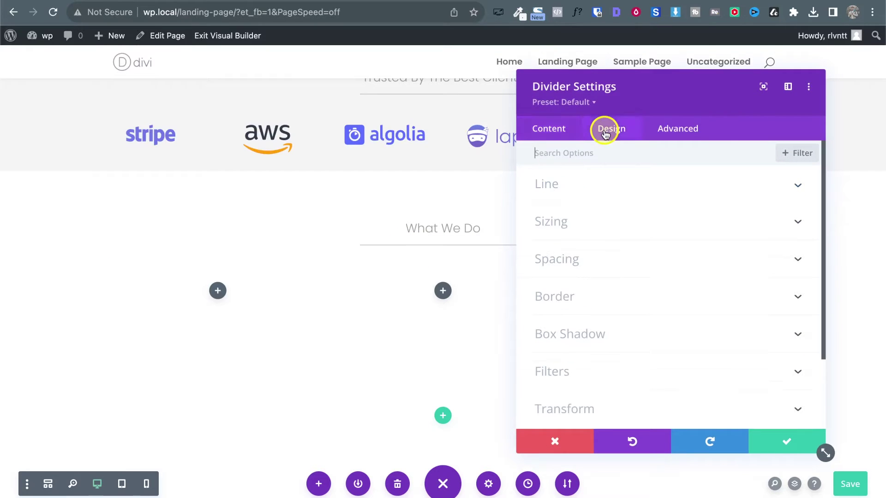
pyautogui.click(586, 223)
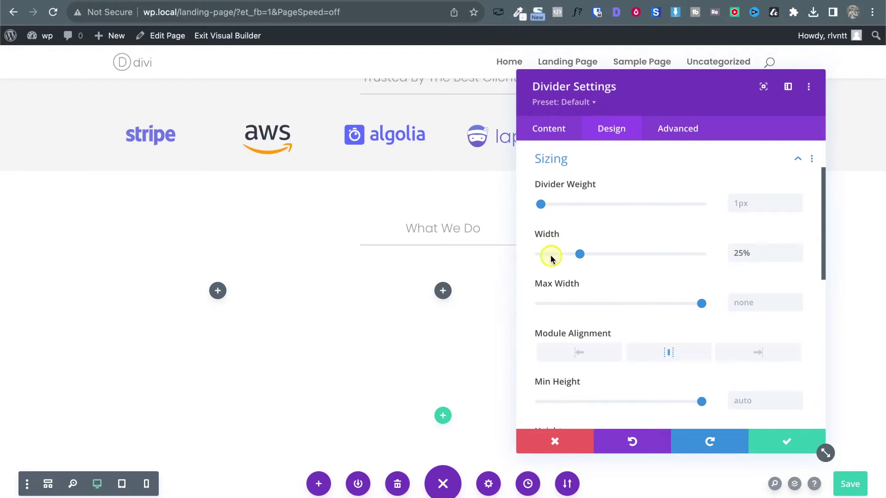
pyautogui.moveTo(577, 255); pyautogui.dragTo(561, 257)
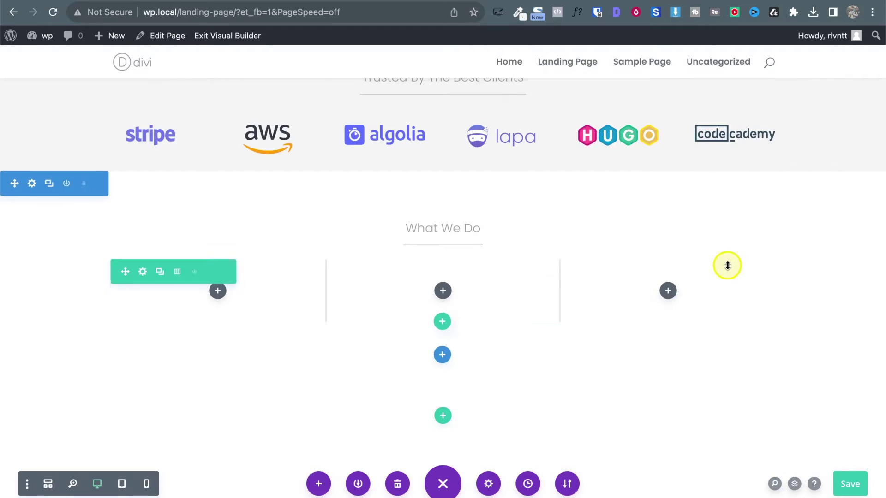
pyautogui.press('super+s')
pyautogui.scroll(-2, 310, 186)
pyautogui.scroll(2, 310, 186)
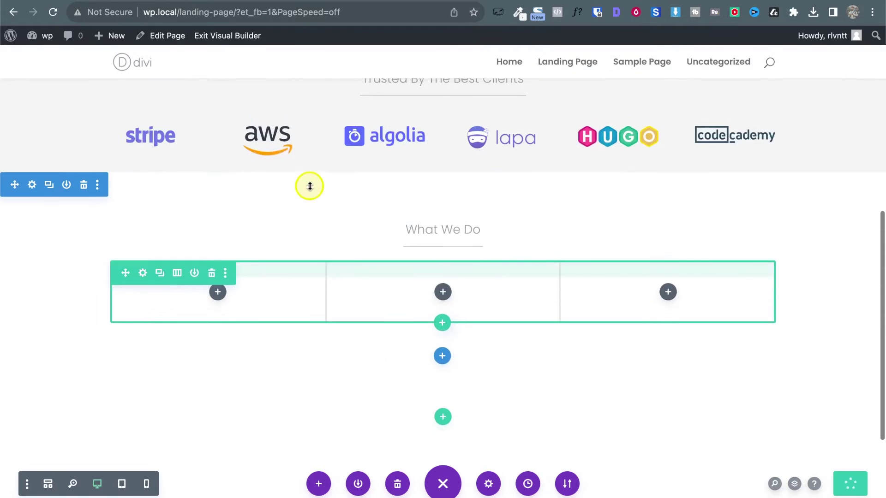
# Step: Switch to the reference page and select the "Interface Design" title in its "What We Do" section to copy
pyautogui.hotkey('ctrl', 'Tab')
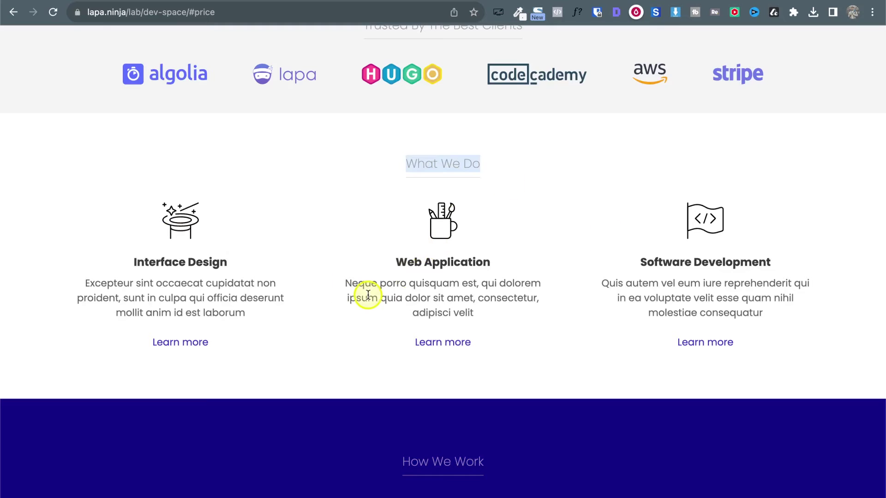
pyautogui.scroll(-2, 366, 297)
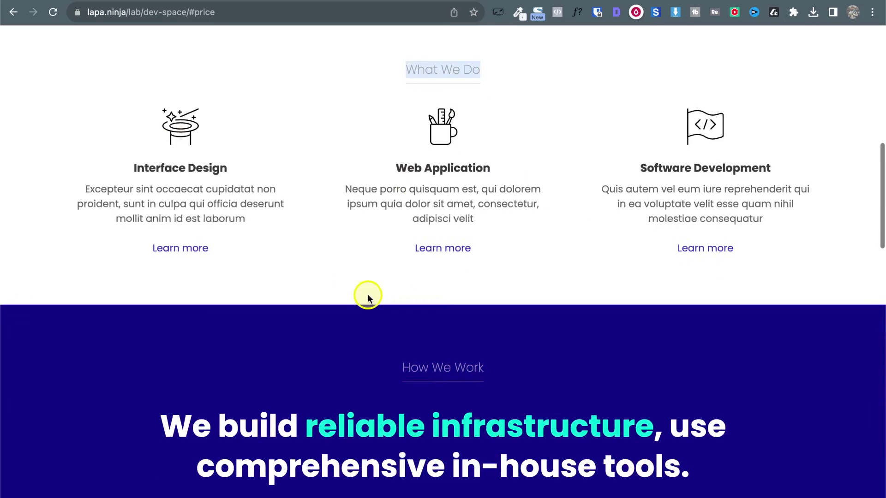
pyautogui.doubleClick(199, 173)
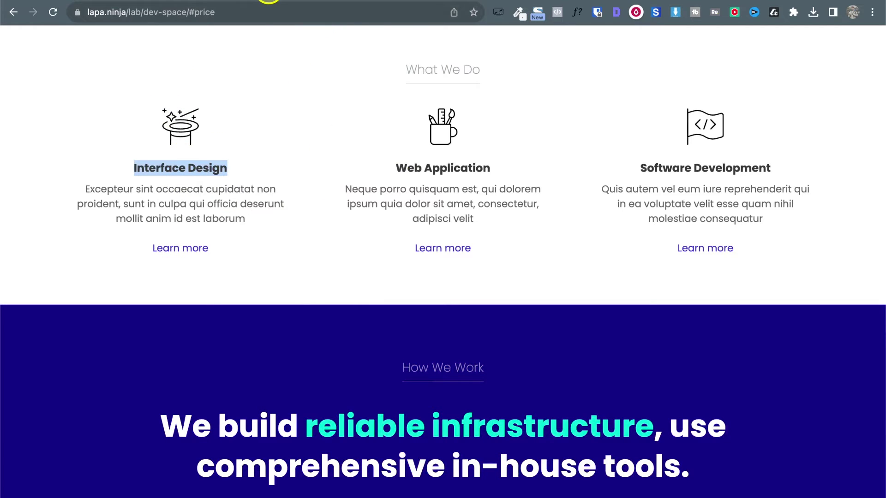
# Step: Copy the "Interface Design" title together with its description paragraph from the reference page
pyautogui.click(143, 204)
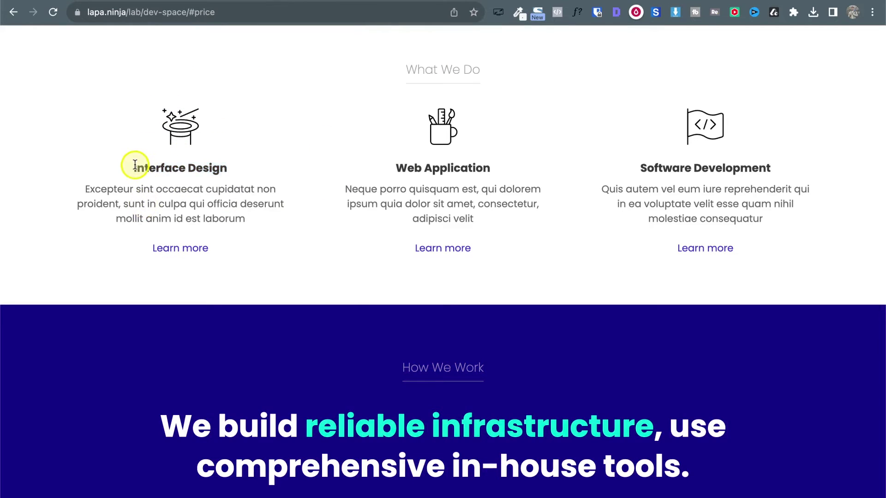
pyautogui.moveTo(156, 166); pyautogui.dragTo(264, 222)
pyautogui.hotkey('ctrl', 'c')
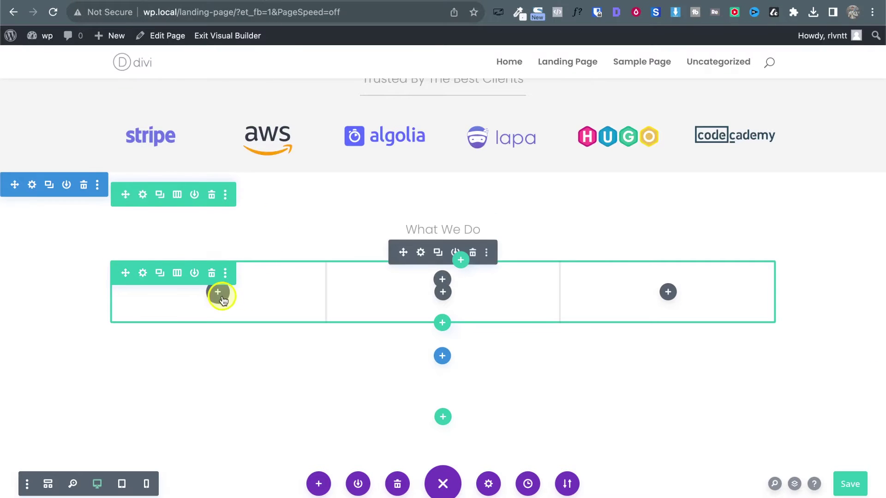
# Step: Switch to the Divi page and add an Image module to the first column under "What We Do", keeping its default settings
pyautogui.click(217, 292)
pyautogui.write('im')
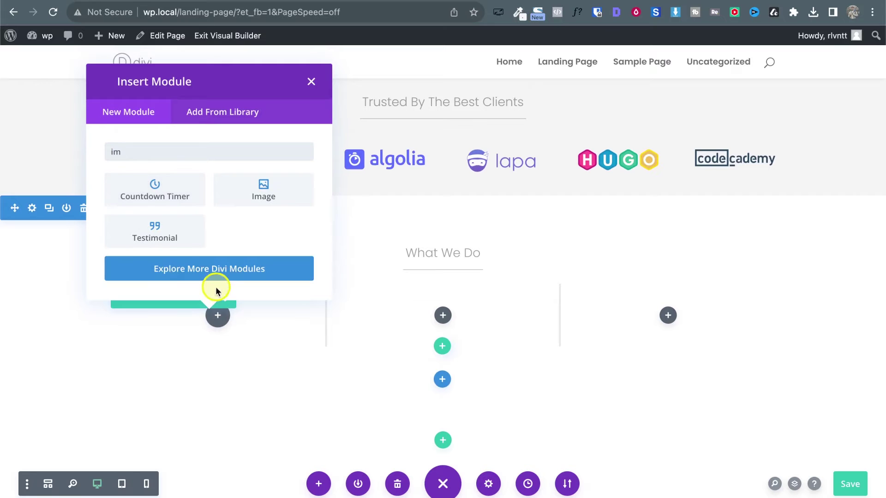
pyautogui.click(266, 191)
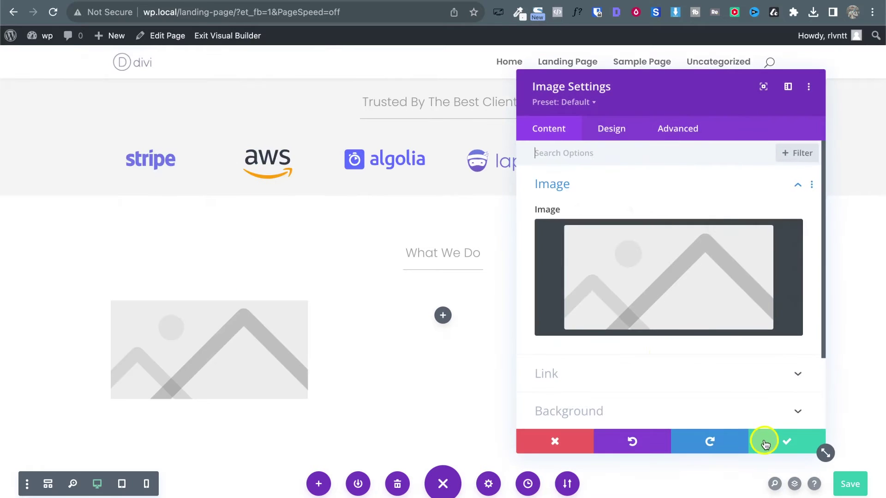
pyautogui.click(767, 443)
# Step: Add a Text module and a Button module below the image in the first column, both with default content
pyautogui.scroll(-4, 177, 361)
pyautogui.click(208, 264)
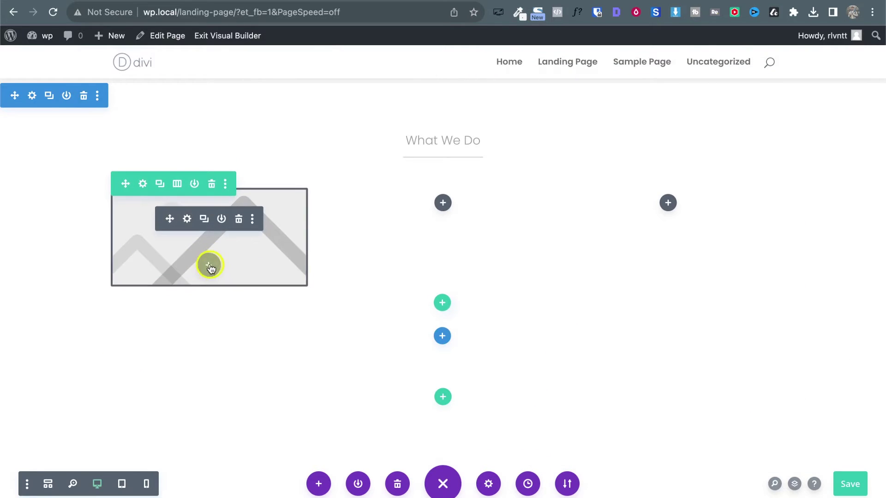
pyautogui.write('text')
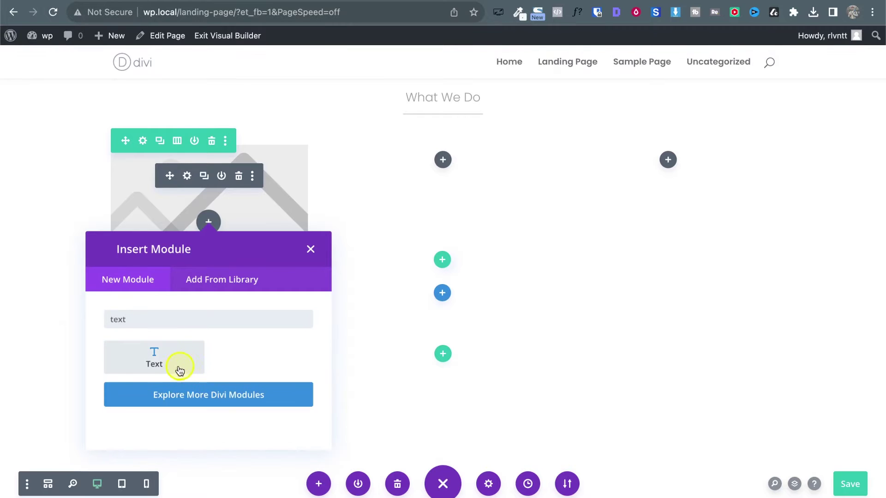
pyautogui.click(180, 371)
pyautogui.click(770, 441)
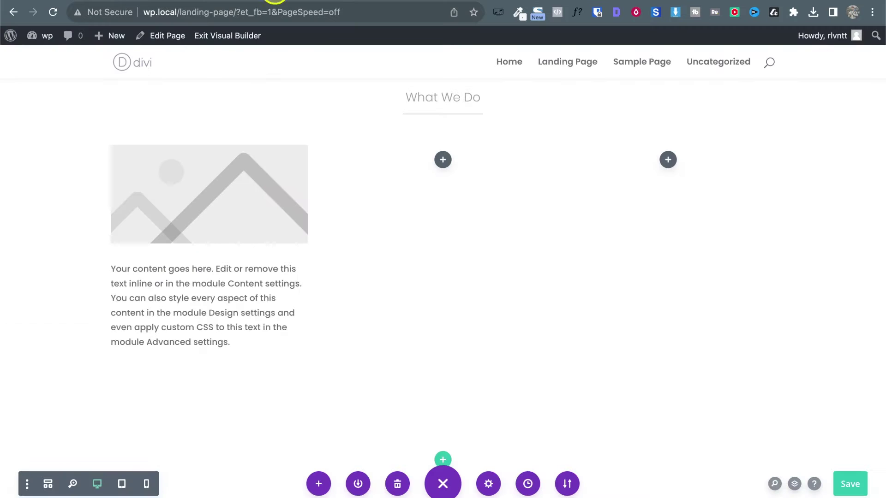
pyautogui.click(208, 329)
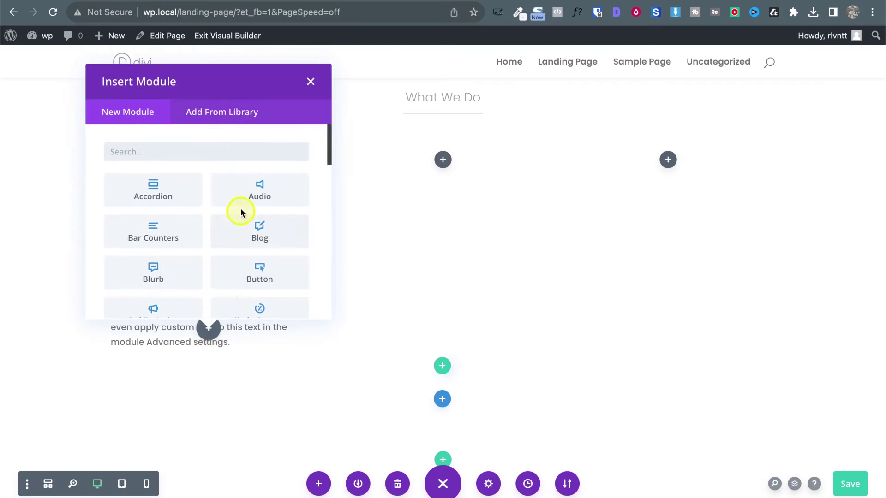
pyautogui.click(270, 274)
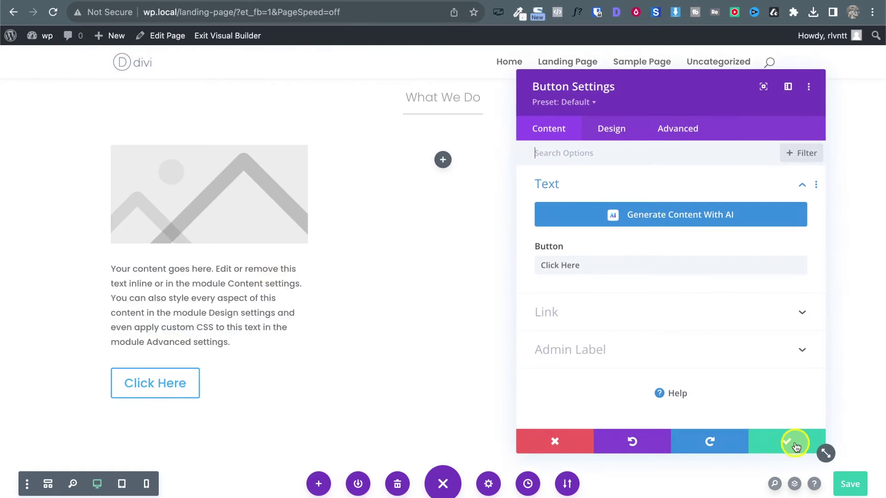
pyautogui.click(792, 446)
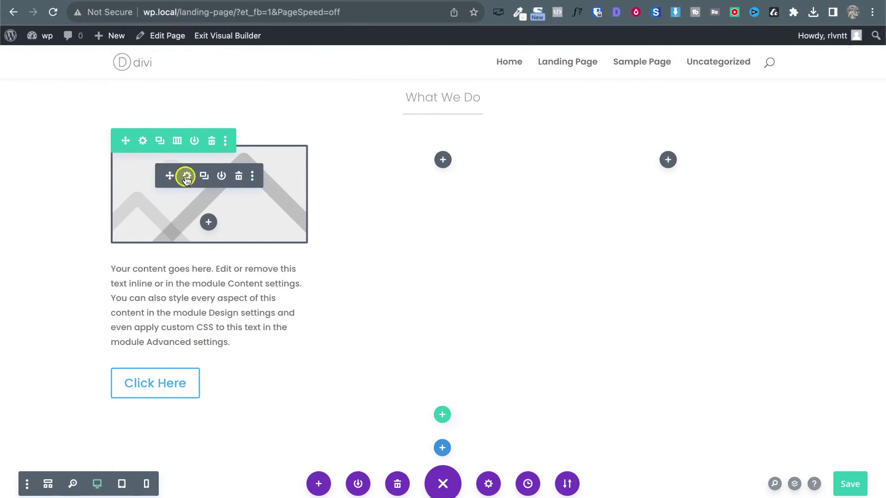
# Step: Open the media library for the first column's image and bring the assets-landing folder in Finder to the front
pyautogui.click(186, 177)
pyautogui.click(681, 306)
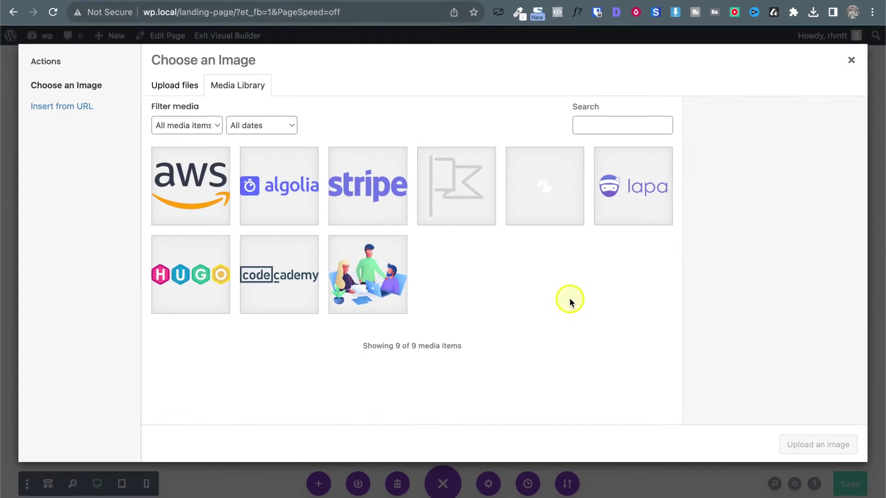
pyautogui.click(116, 1)
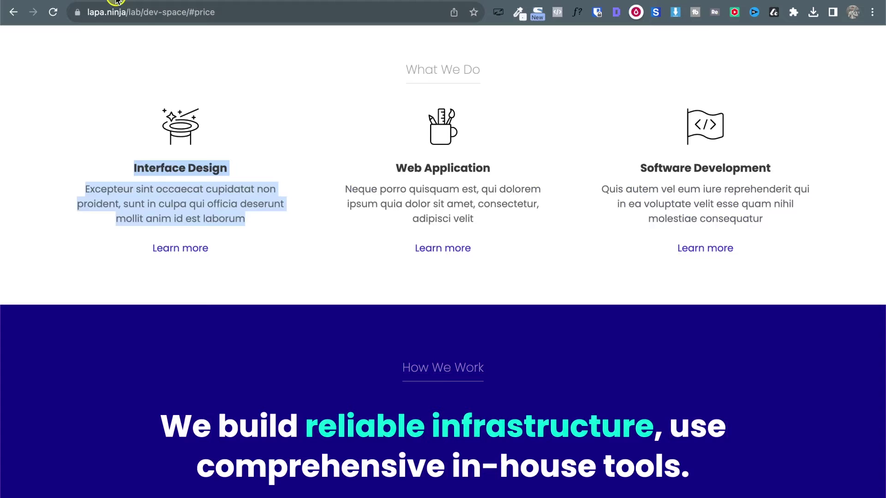
pyautogui.click(267, 0)
pyautogui.hotkey('ctrl', 'Up')
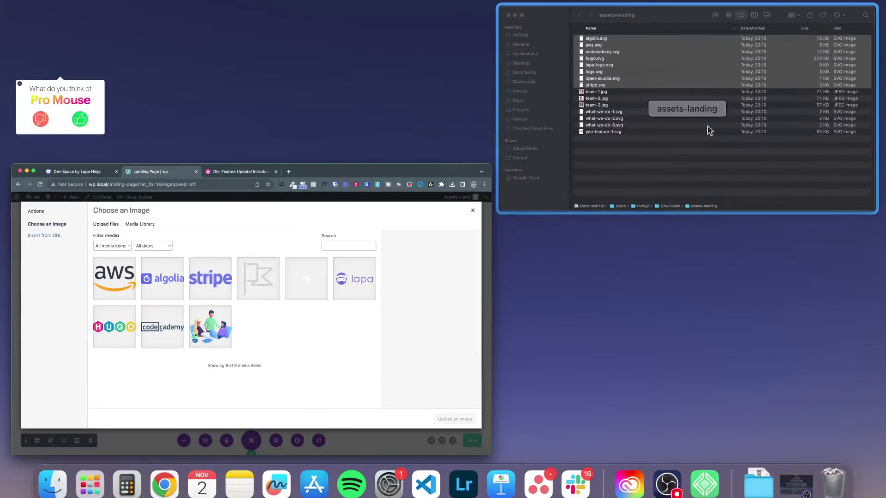
pyautogui.click(713, 93)
# Step: Upload what-we-do-1.svg, what-we-do-2.svg and what-we-do-3.svg from the assets-landing folder to the media library
pyautogui.click(392, 220)
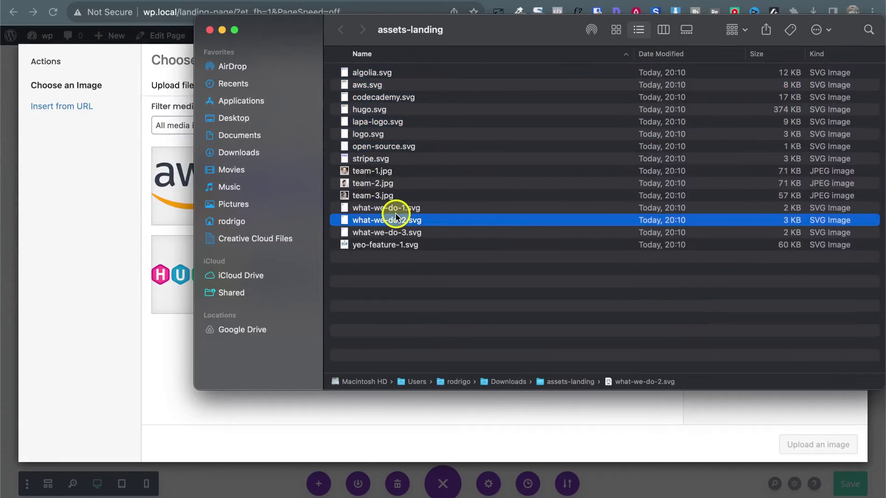
pyautogui.press('Up')
pyautogui.press('space')
pyautogui.press('space')
pyautogui.hotkey('shift', 'Down')
pyautogui.hotkey('shift', 'Down')
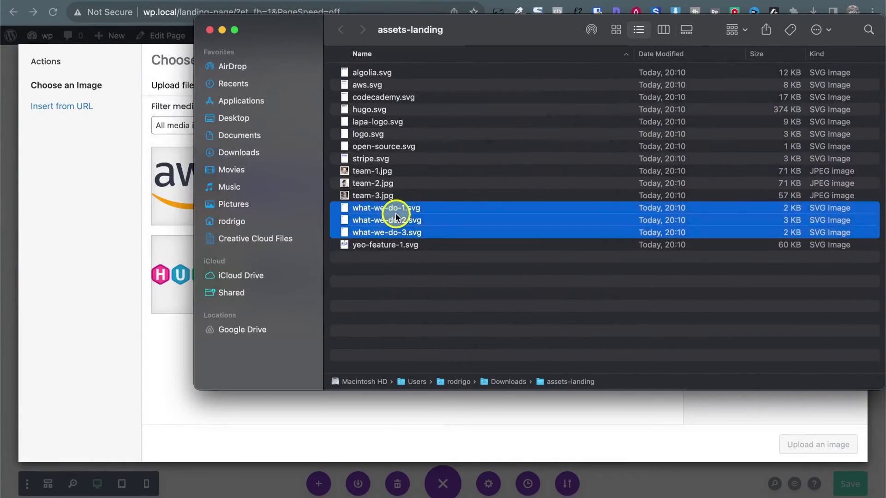
pyautogui.moveTo(389, 221); pyautogui.dragTo(147, 216)
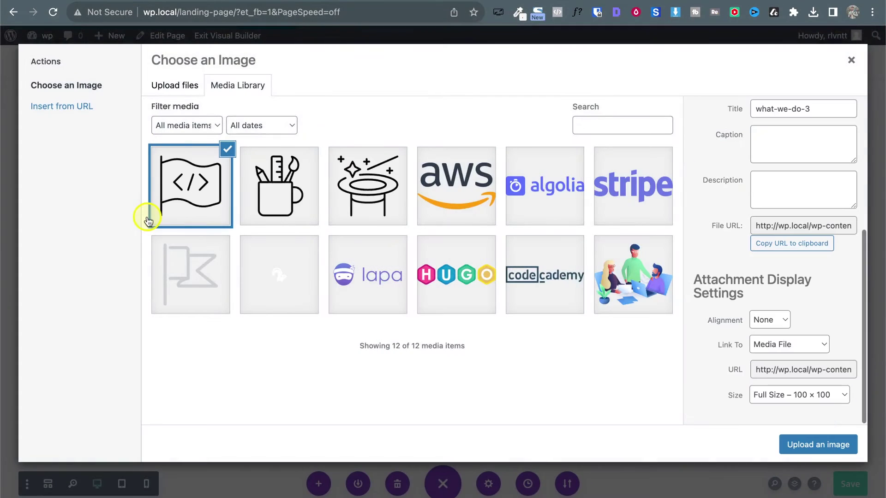
# Step: Insert the what-we-do-1 magic hat icon into the first column's Image module and set its image alignment to center
pyautogui.click(353, 181)
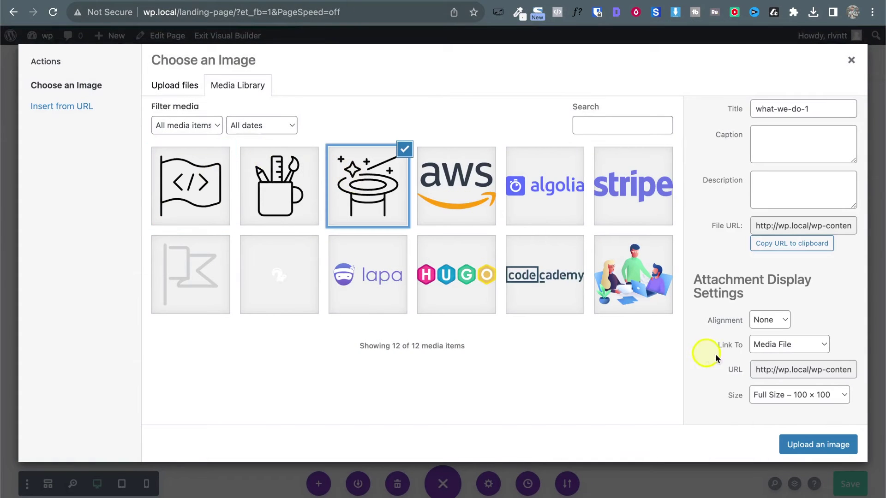
pyautogui.click(830, 444)
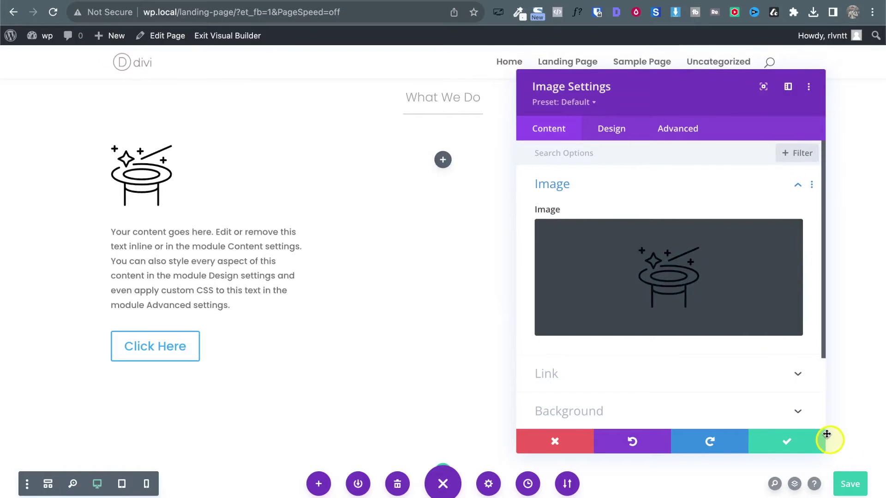
pyautogui.click(616, 133)
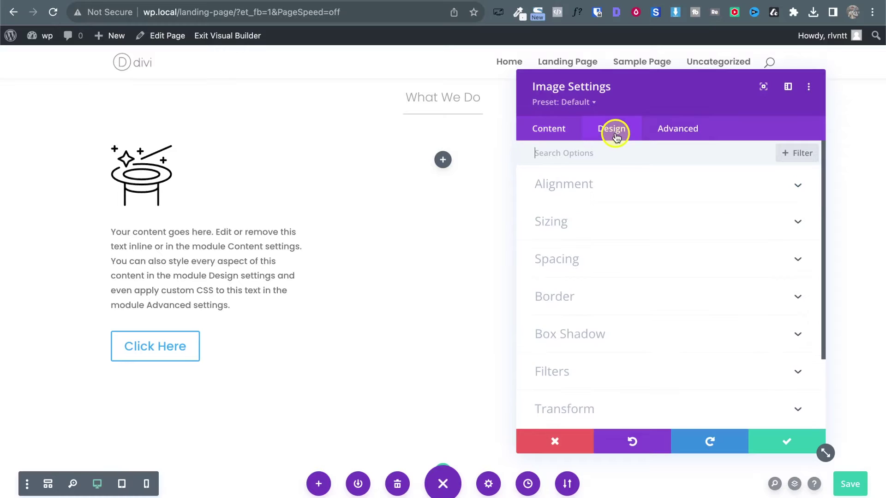
pyautogui.click(577, 193)
pyautogui.click(675, 236)
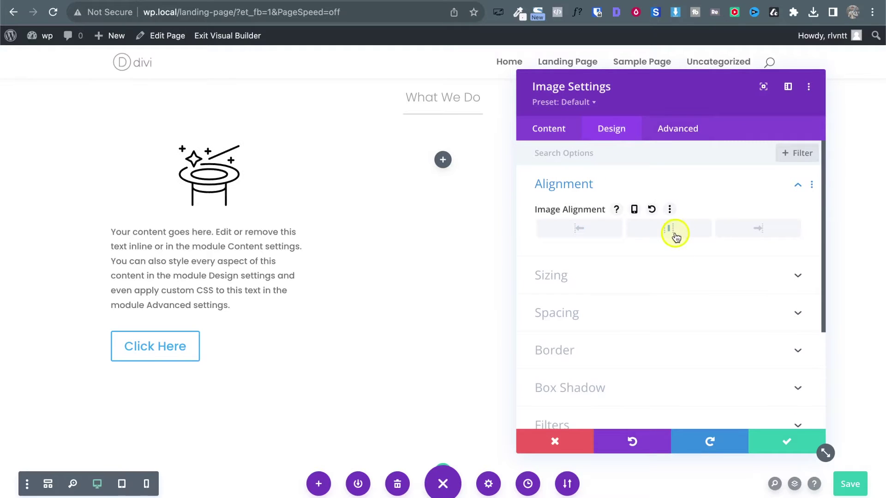
pyautogui.click(789, 441)
# Step: Replace the placeholder body of the first column's Text module with the copied "Interface Design" title and description
pyautogui.scroll(1, 249, 273)
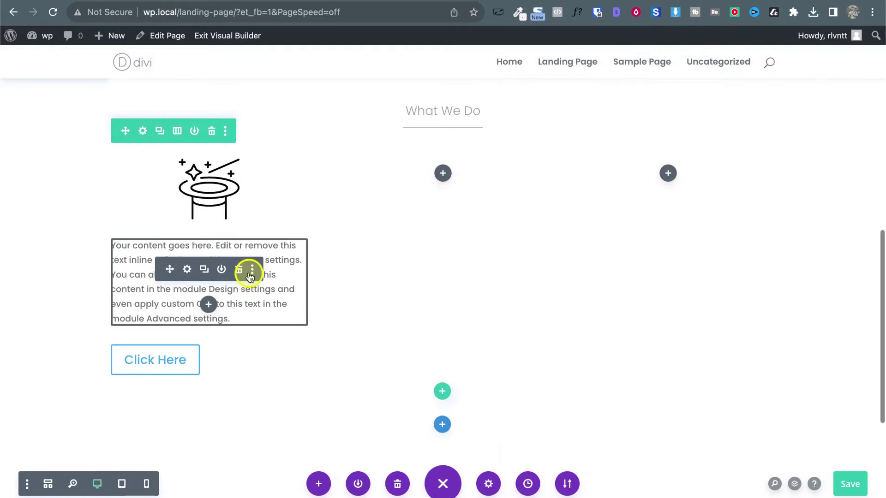
pyautogui.click(188, 269)
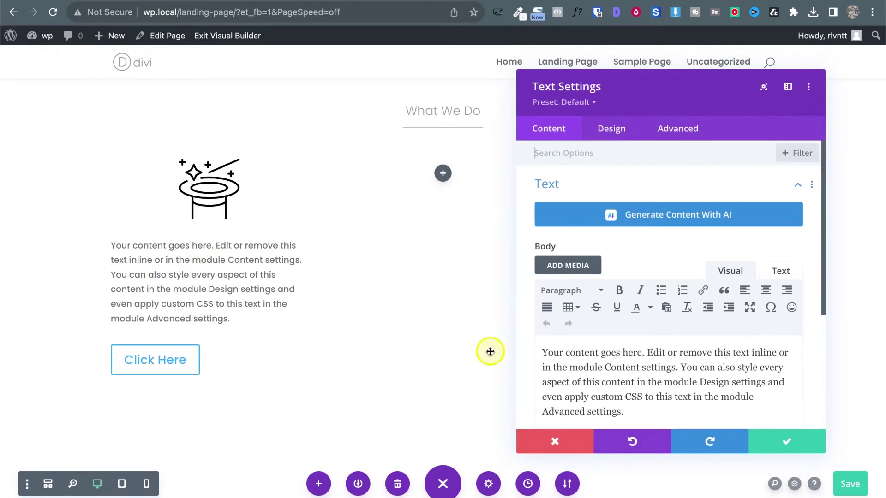
pyautogui.tripleClick(608, 368)
pyautogui.press('BackSpace')
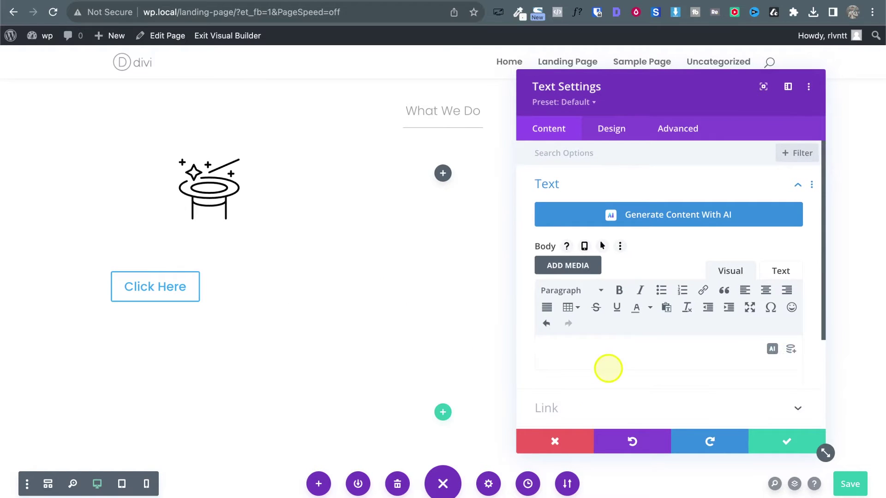
pyautogui.hotkey('ctrl', 'v')
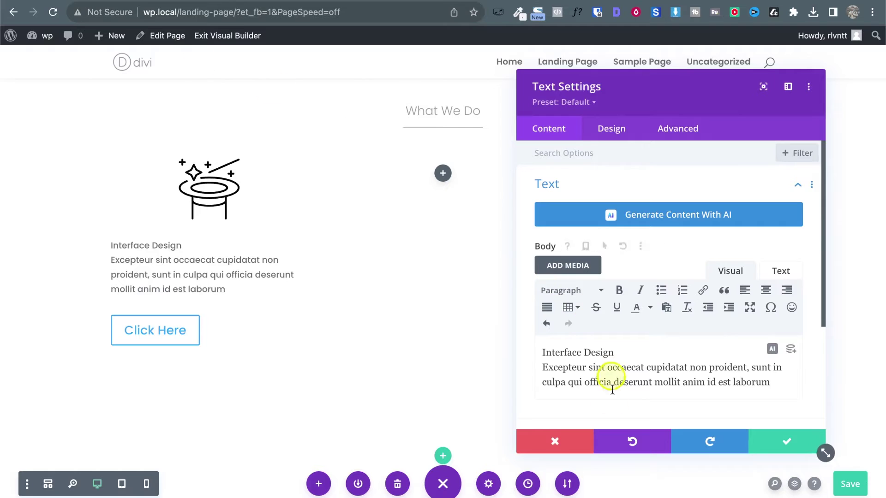
# Step: Examine the icon, title, description and "Learn more" link of the Interface Design column on the reference page
pyautogui.click(155, 1)
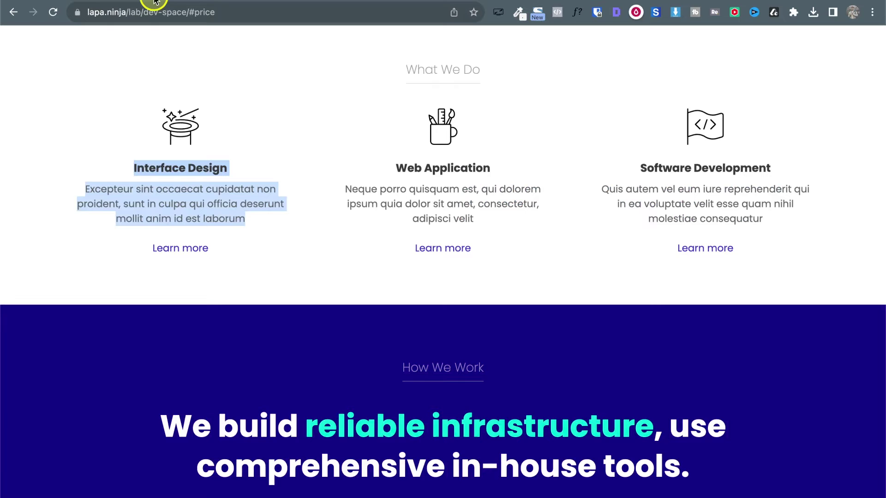
pyautogui.click(279, 236)
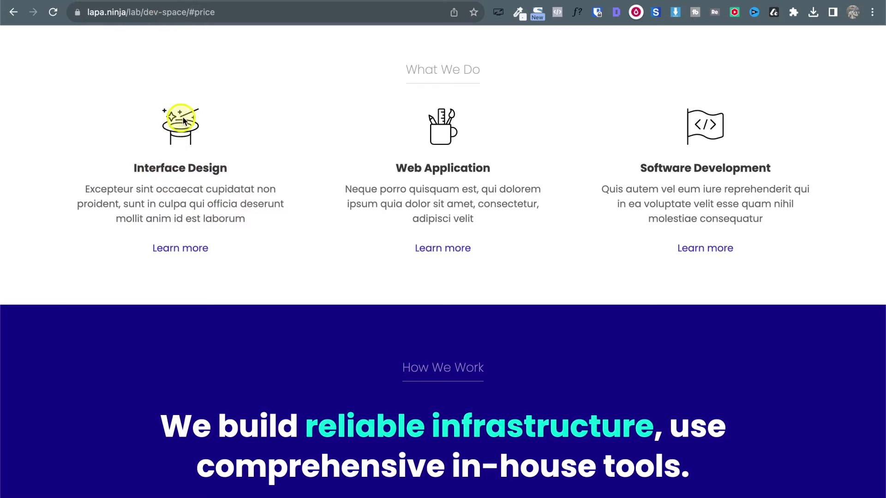
pyautogui.moveTo(137, 166); pyautogui.dragTo(201, 169)
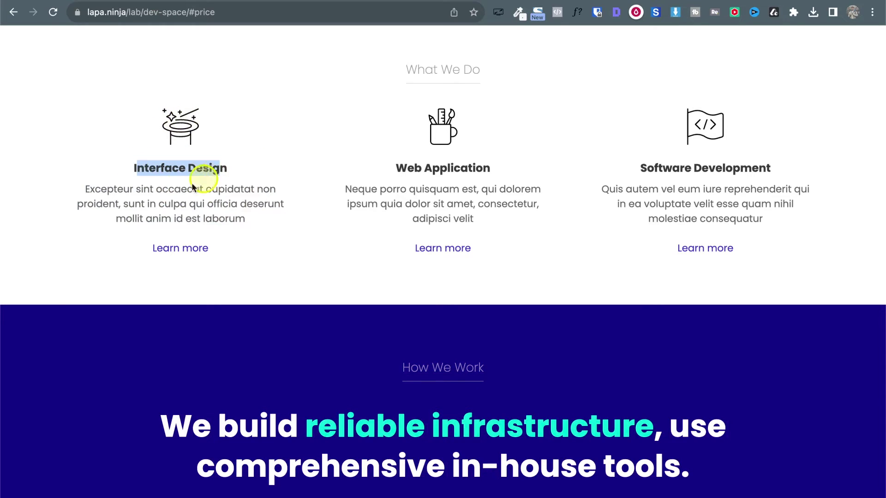
pyautogui.moveTo(96, 191); pyautogui.dragTo(267, 217)
pyautogui.click(262, 248)
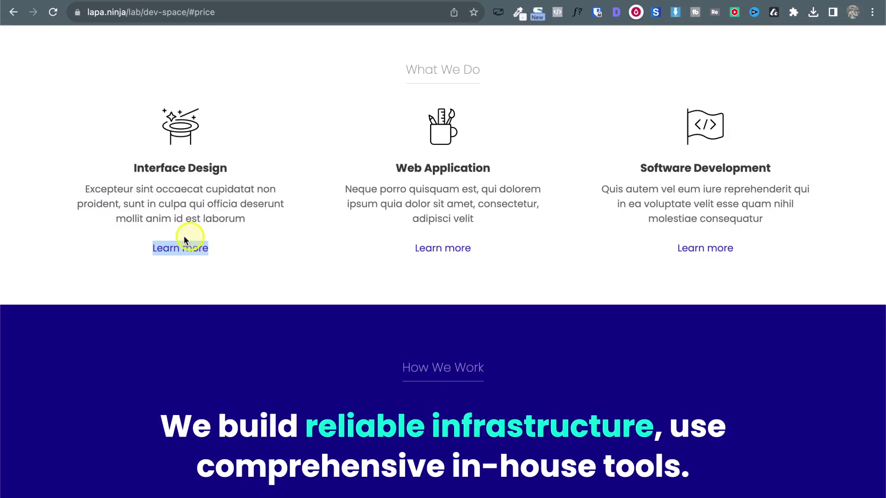
pyautogui.click(138, 184)
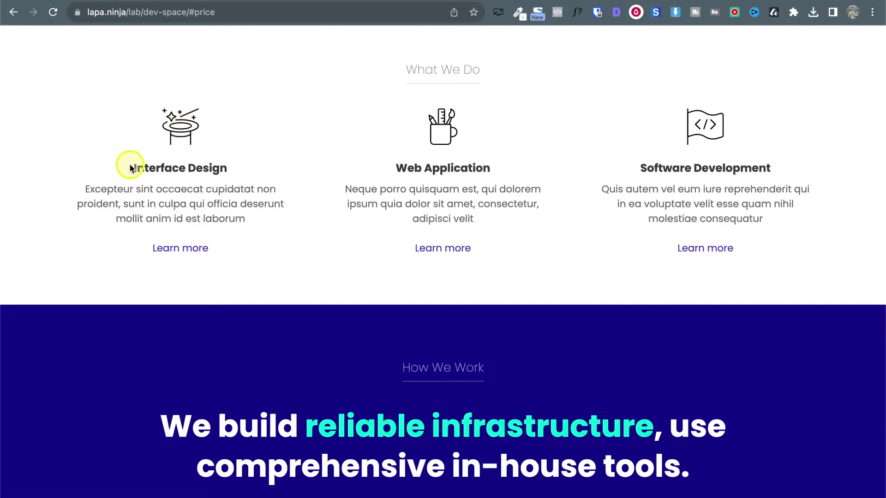
pyautogui.moveTo(127, 167); pyautogui.dragTo(157, 248)
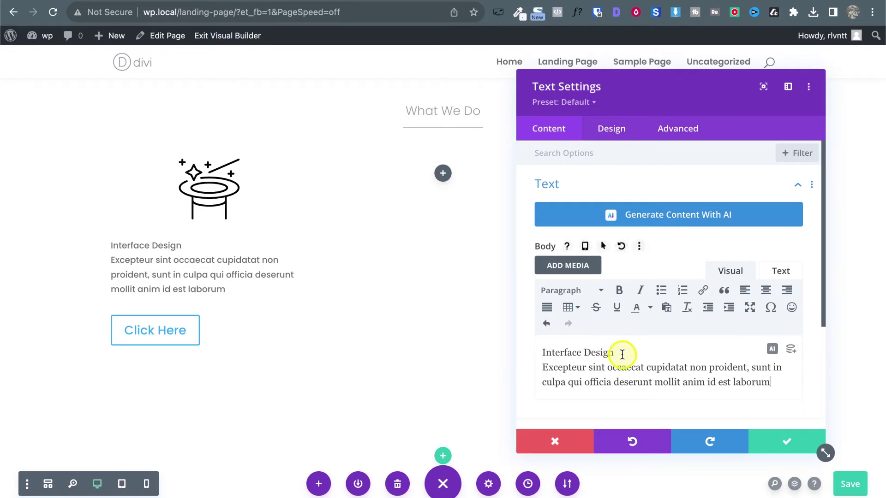
# Step: Return to the Divi text settings and split the description below "Interface Design" into its own paragraph
pyautogui.click(622, 354)
pyautogui.click(543, 365)
pyautogui.press('BackSpace')
pyautogui.press('Return')
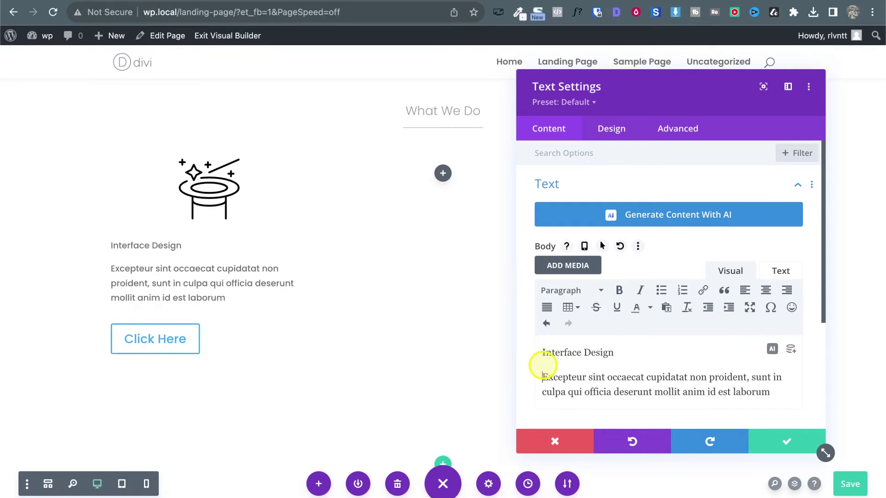
# Step: Format the "Interface Design" title as Heading 3 and select the description paragraph below it
pyautogui.scroll(-2, 604, 379)
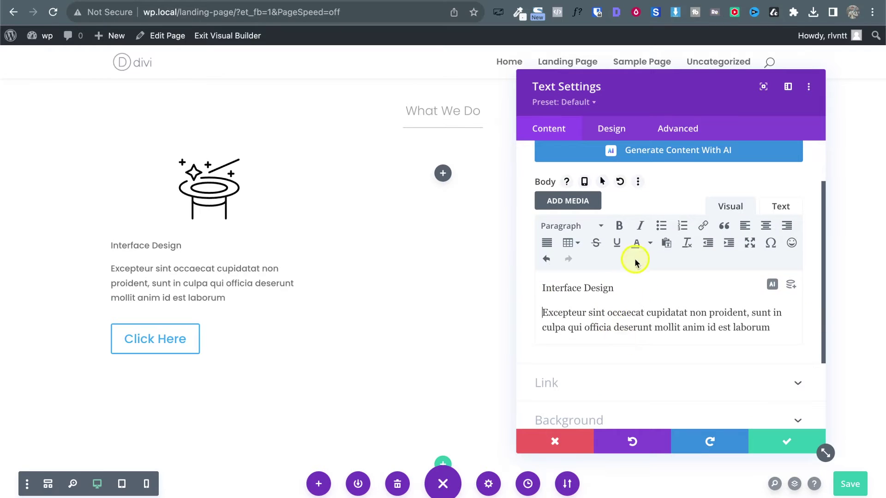
pyautogui.moveTo(642, 294); pyautogui.dragTo(544, 287)
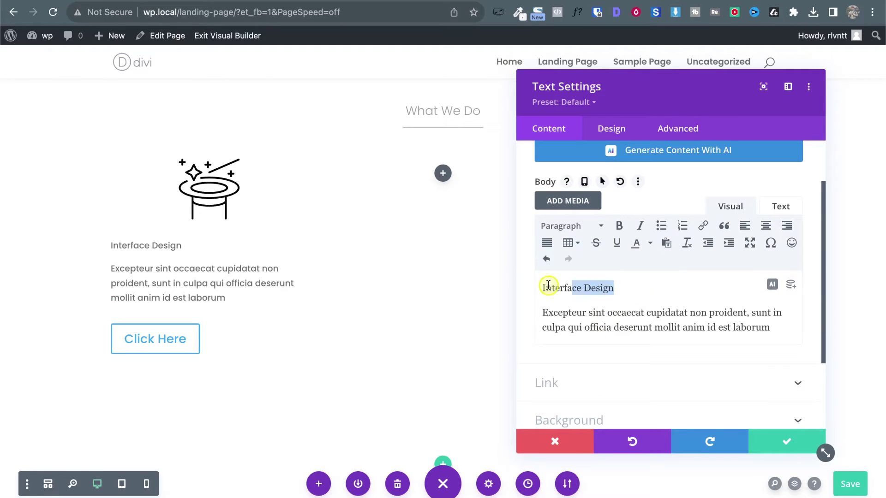
pyautogui.click(569, 227)
pyautogui.click(598, 327)
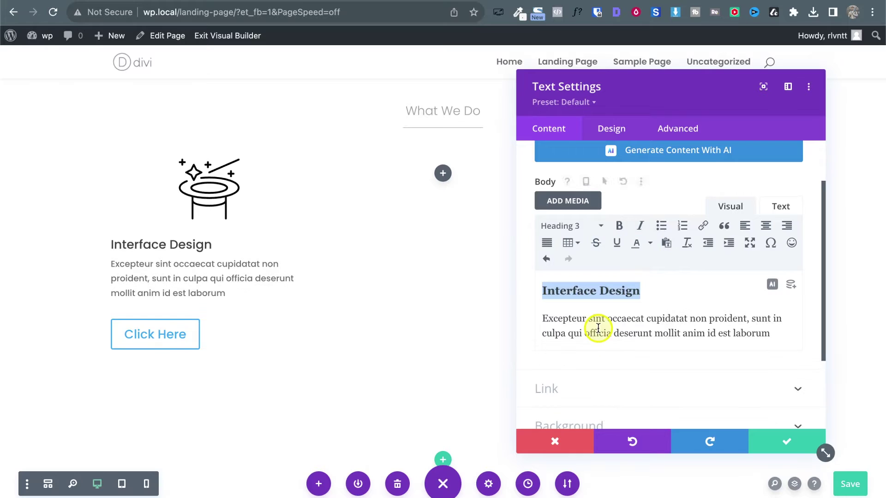
pyautogui.tripleClick(666, 333)
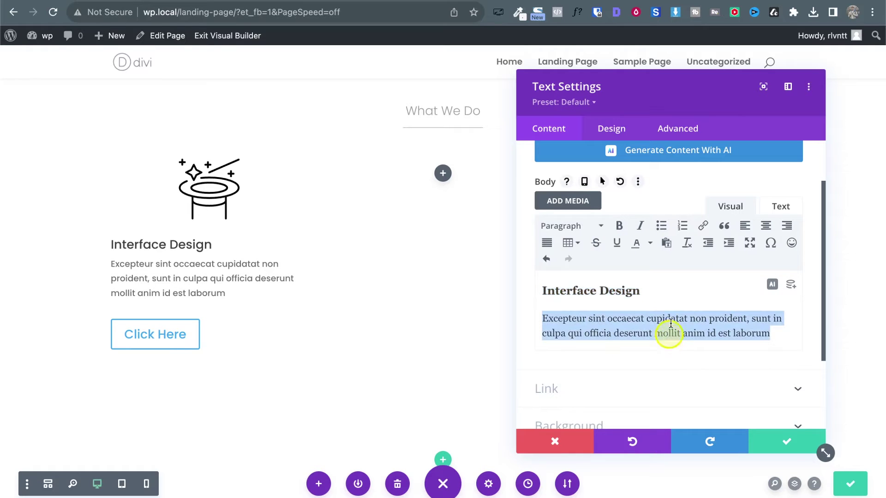
# Step: Switch to the reference page and inspect the "Interface Design" title's font properties with WhatFont
pyautogui.click(612, 129)
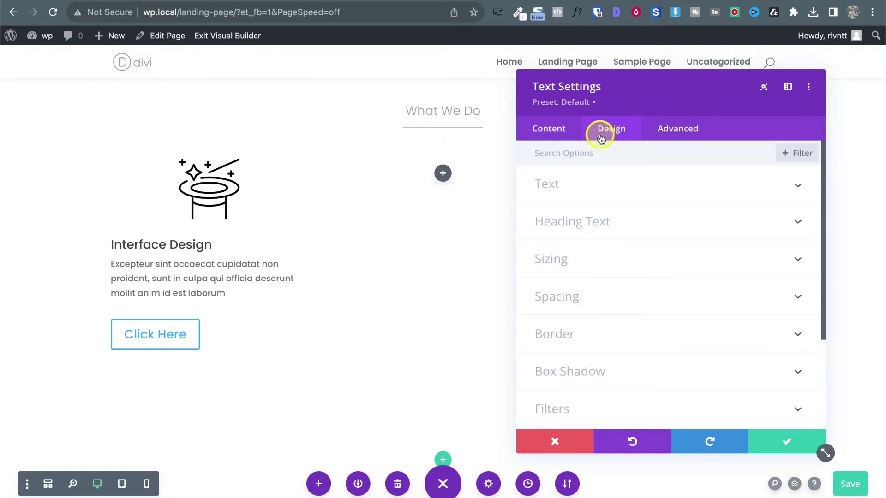
pyautogui.hotkey('ctrl', 'Tab')
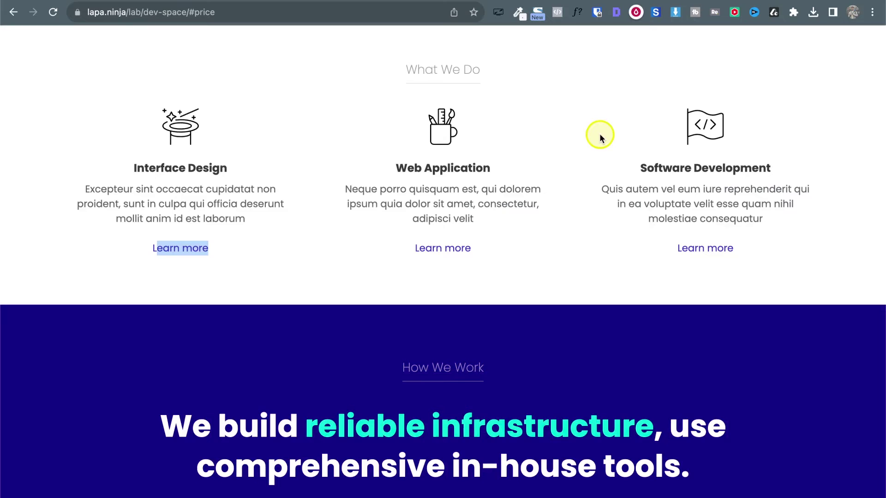
pyautogui.click(577, 15)
pyautogui.click(187, 170)
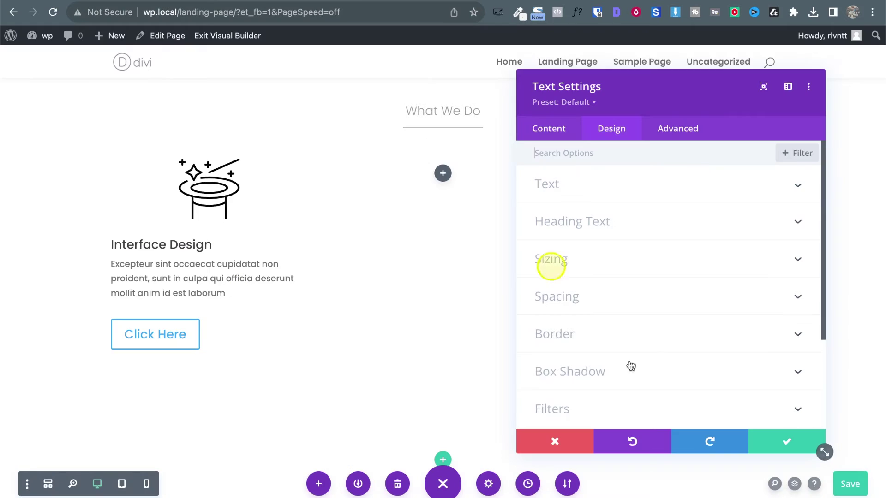
# Step: Back in the Divi text settings, set the Heading 3 font weight to Bold
pyautogui.click(569, 217)
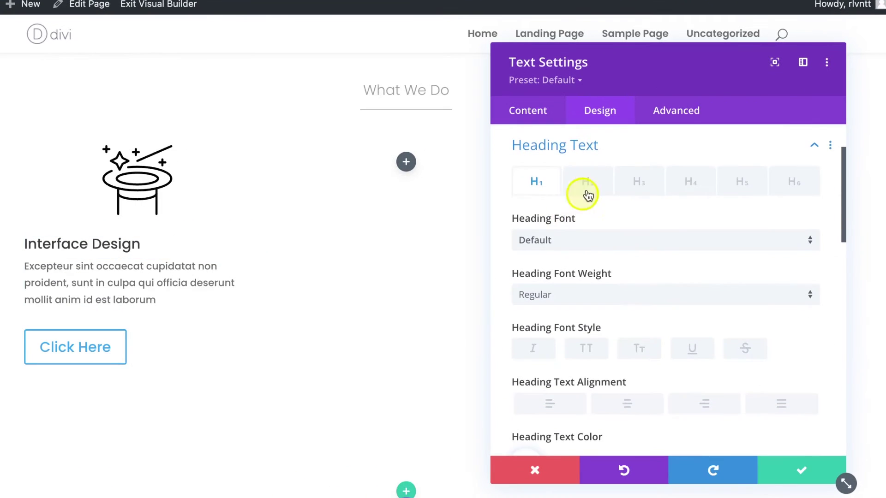
pyautogui.click(587, 182)
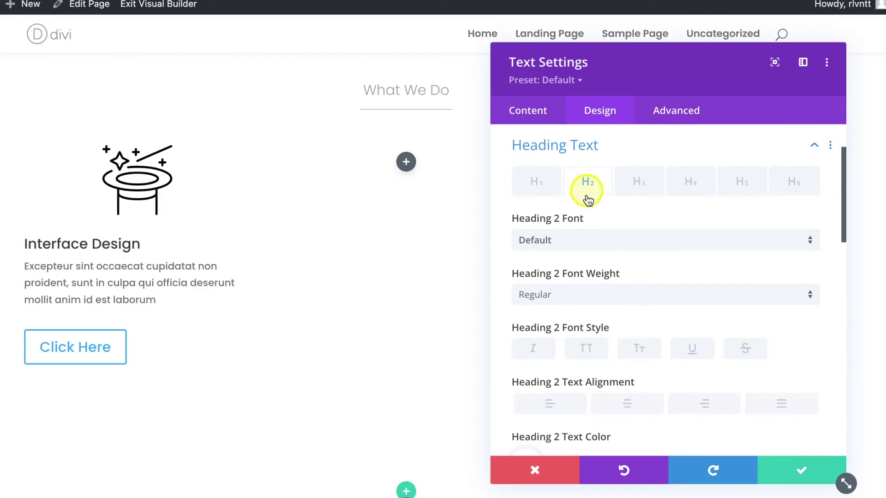
pyautogui.click(636, 180)
pyautogui.click(589, 303)
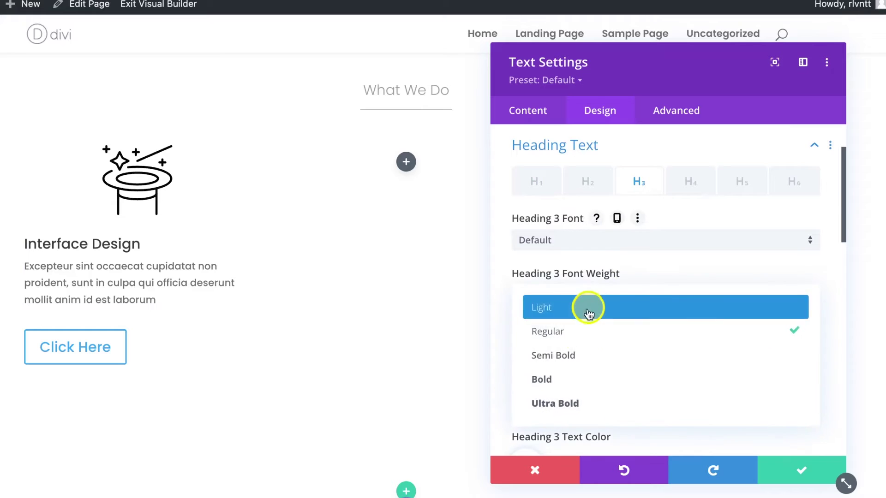
pyautogui.click(569, 376)
# Step: Set the Heading 3 text size to 18px and center-align the "Interface Design" heading
pyautogui.scroll(-1, 694, 321)
pyautogui.scroll(-2, 824, 436)
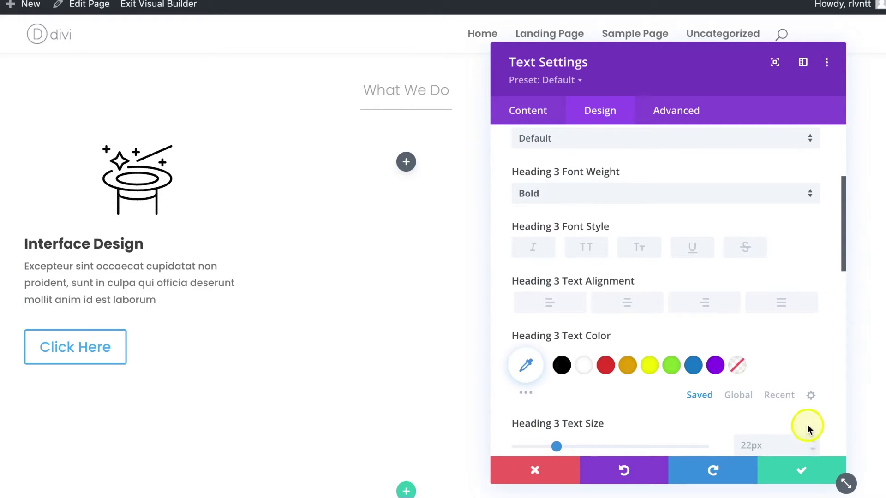
pyautogui.scroll(-2, 807, 424)
pyautogui.click(812, 376)
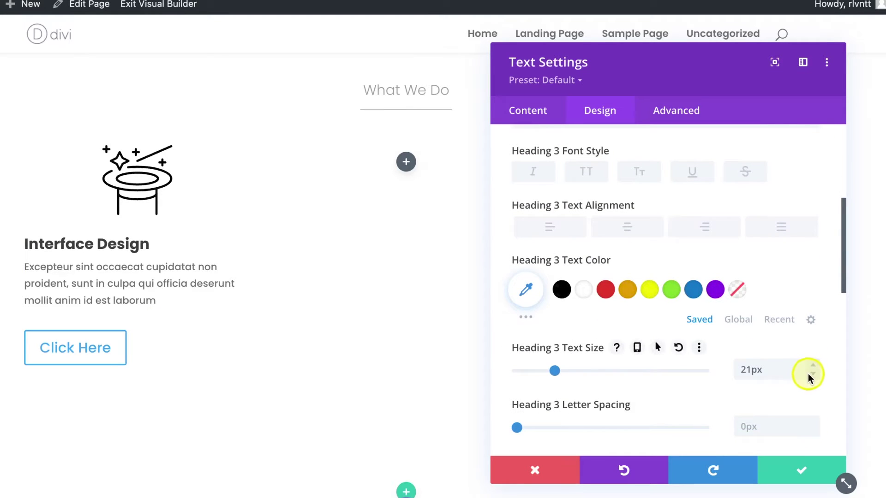
pyautogui.click(813, 375)
pyautogui.click(813, 376)
pyautogui.click(813, 376)
pyautogui.scroll(7, 736, 248)
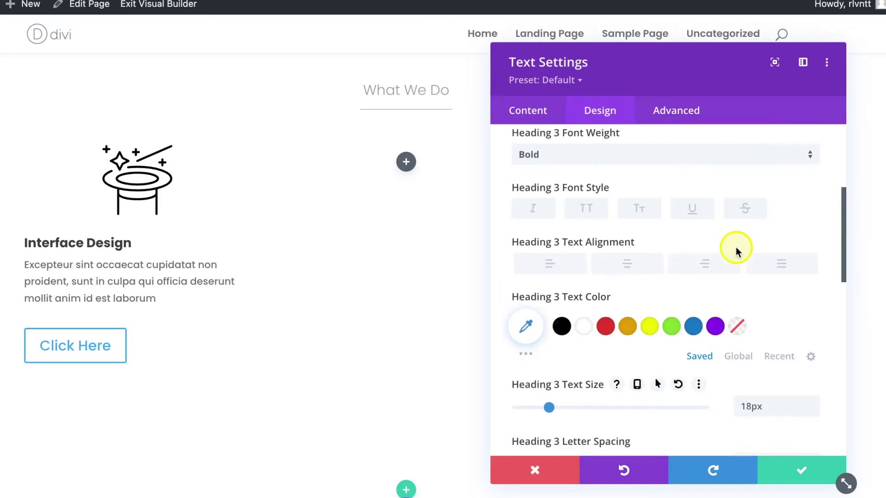
pyautogui.scroll(-5, 623, 295)
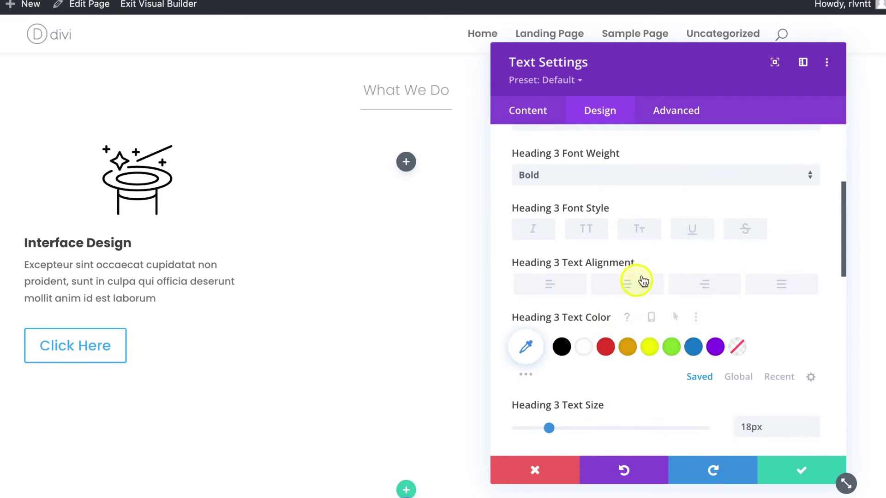
pyautogui.click(615, 290)
# Step: Center-align the description text below the "Interface Design" heading
pyautogui.scroll(4, 661, 184)
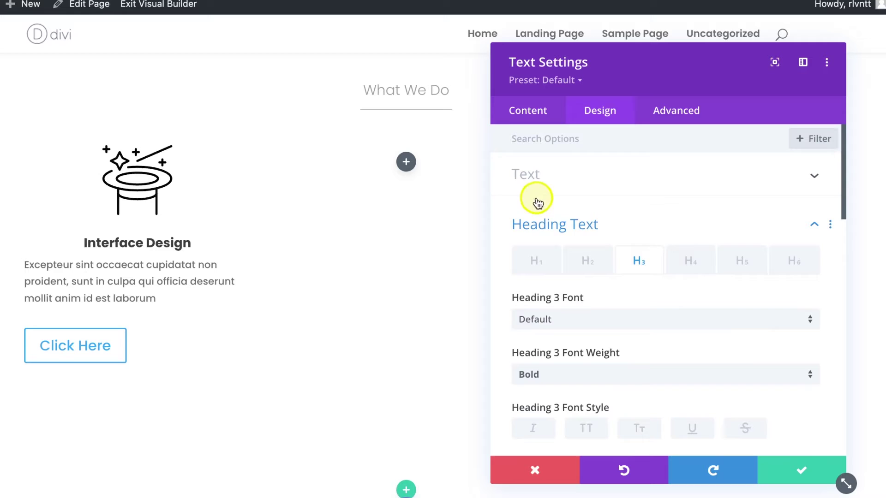
pyautogui.click(538, 174)
pyautogui.scroll(-4, 652, 327)
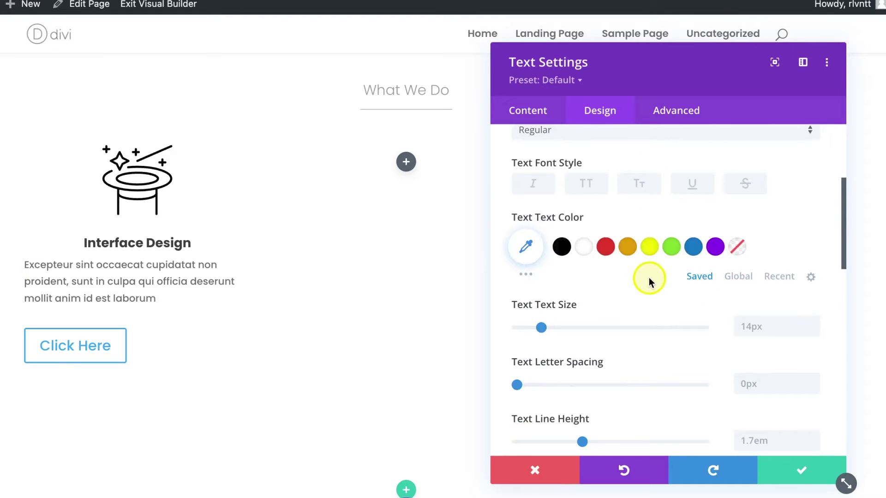
pyautogui.scroll(-4, 649, 300)
pyautogui.scroll(5, 646, 300)
pyautogui.scroll(-6, 643, 305)
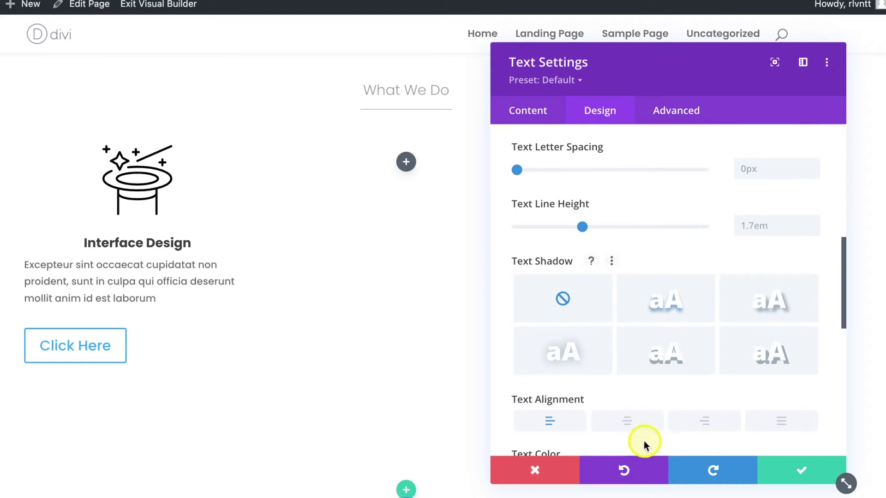
pyautogui.click(632, 422)
# Step: Set the description's body text size to 18px
pyautogui.scroll(3, 785, 262)
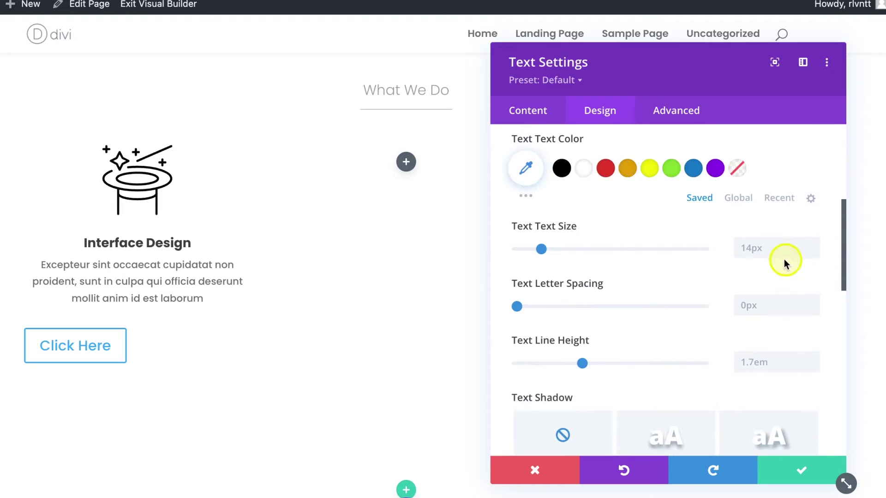
pyautogui.click(813, 242)
pyautogui.click(813, 242)
pyautogui.click(813, 242)
pyautogui.click(813, 241)
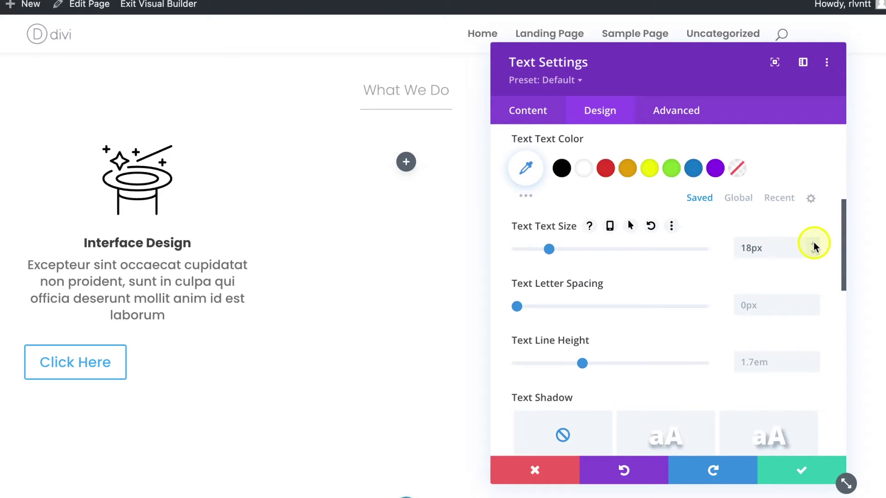
# Step: Add #2e2e2e as a new global color and apply it to the description text
pyautogui.scroll(2, 785, 258)
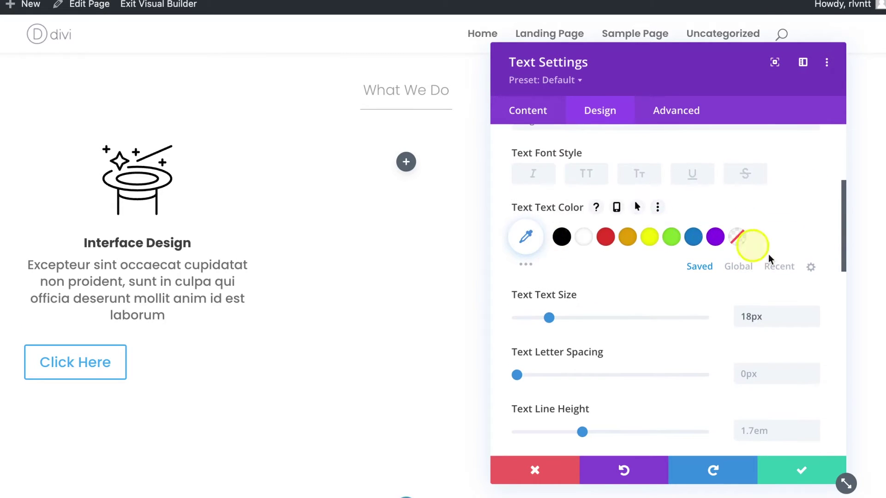
pyautogui.click(738, 267)
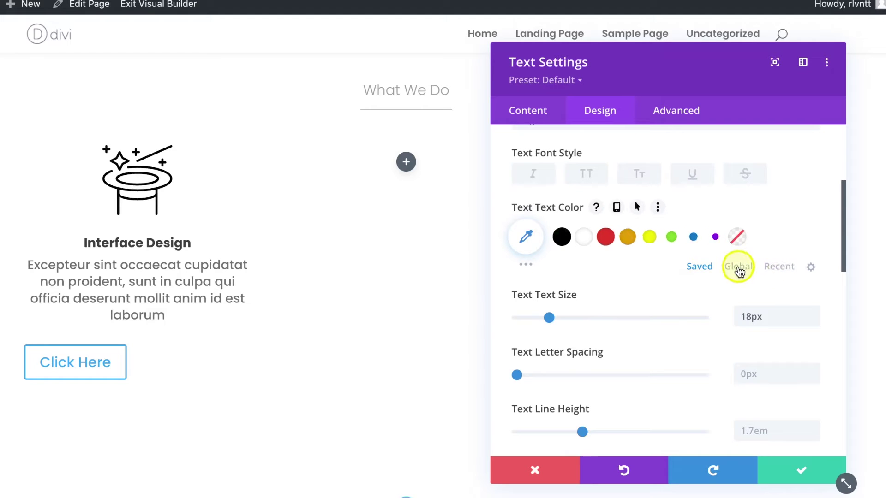
pyautogui.click(629, 237)
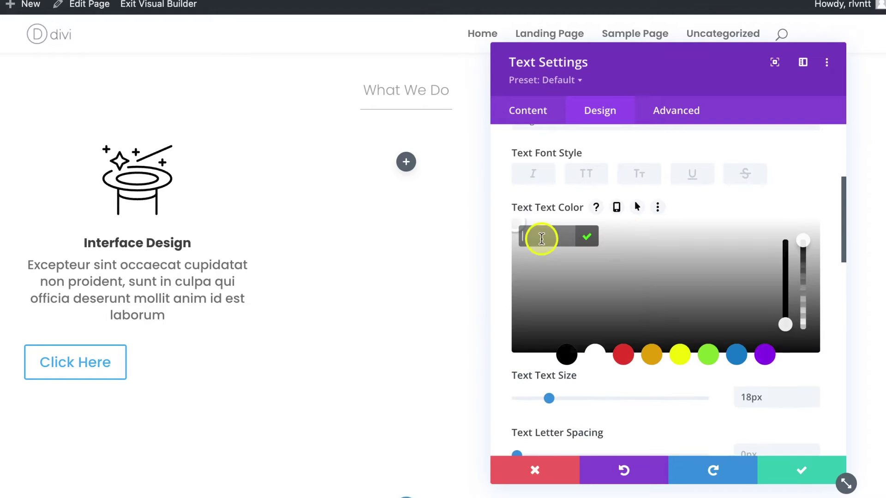
pyautogui.write('#2e2e2e')
pyautogui.click(588, 237)
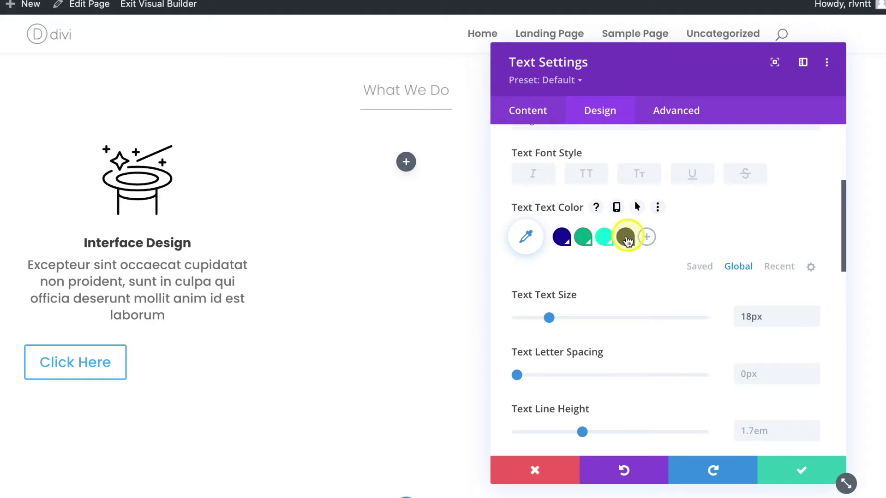
pyautogui.click(626, 237)
# Step: Apply the dark gray global color to the Heading 3 text of the "Interface Design" title
pyautogui.scroll(5, 624, 238)
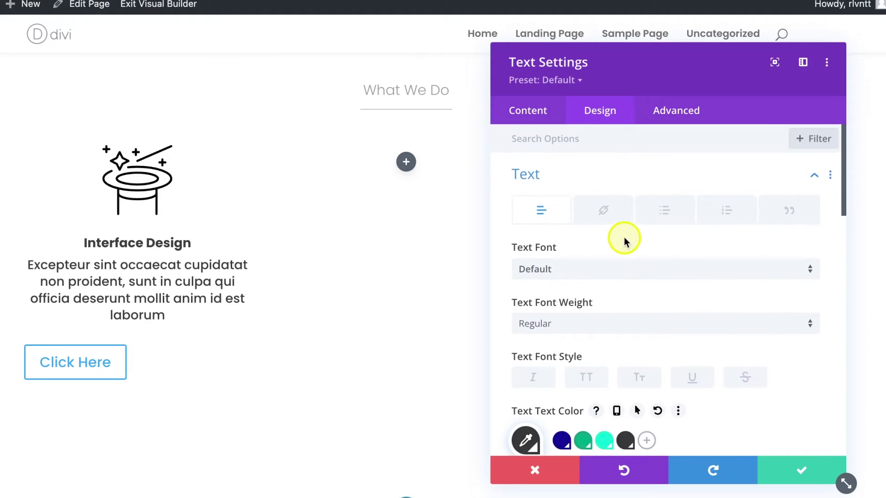
pyautogui.click(551, 177)
pyautogui.click(541, 211)
pyautogui.scroll(-2, 629, 187)
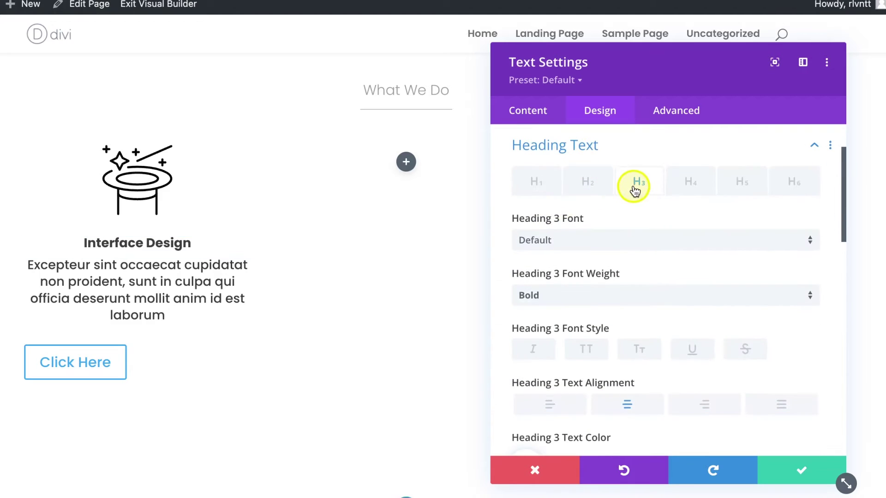
pyautogui.scroll(-5, 668, 318)
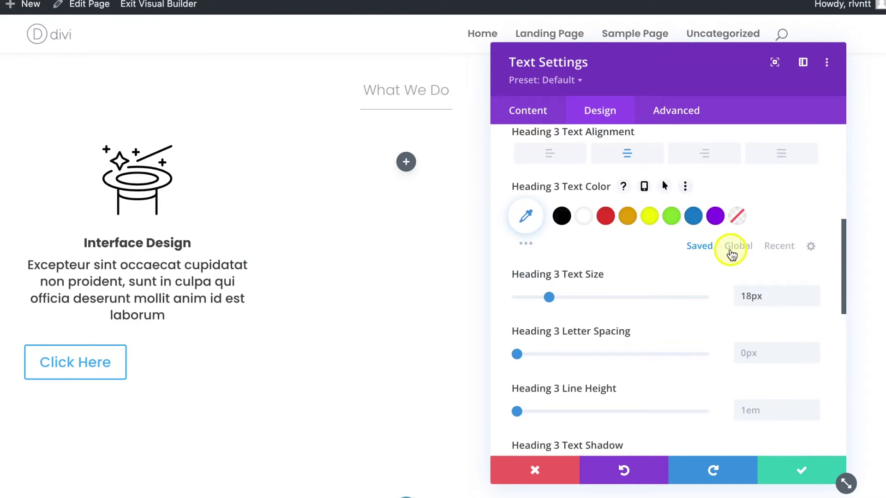
pyautogui.click(734, 249)
pyautogui.click(626, 216)
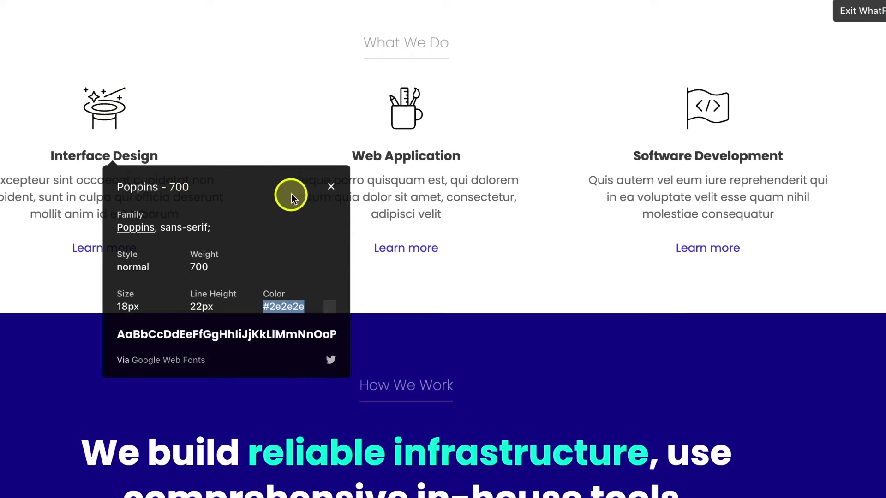
# Step: Inspect the Interface Design description's font on the reference page and set the Divi description's text size to 16px
pyautogui.click(336, 187)
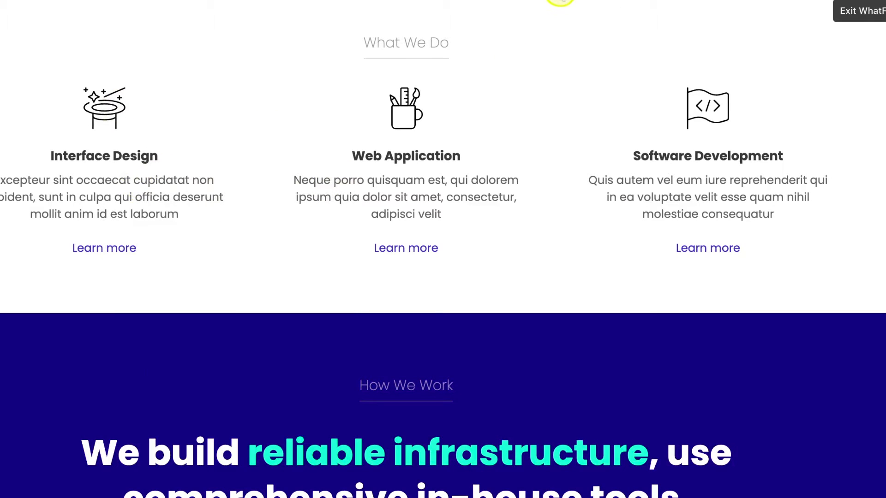
pyautogui.click(156, 199)
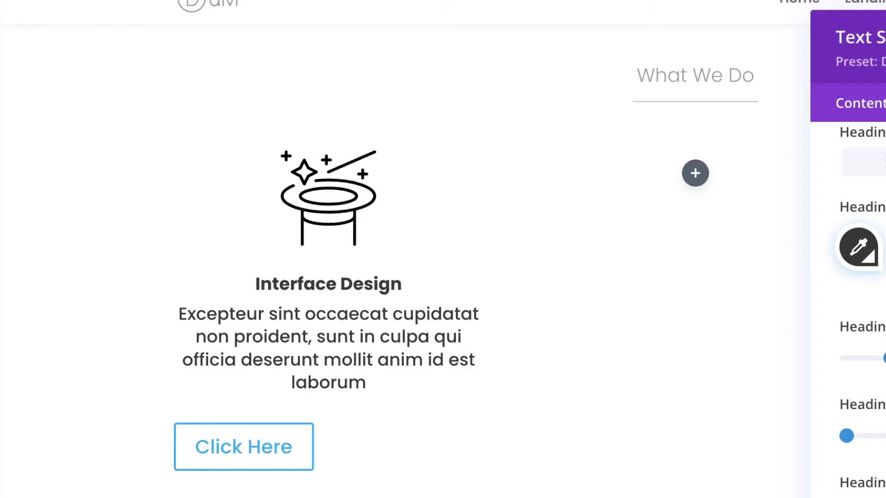
pyautogui.scroll(7, 877, 258)
pyautogui.click(882, 191)
pyautogui.scroll(-4, 882, 203)
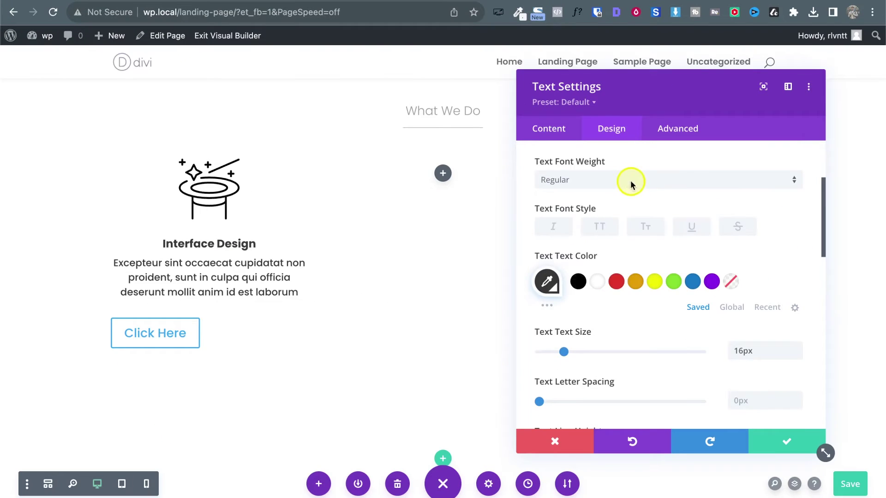
# Step: Set the description's font weight to Light and save the Text module's settings
pyautogui.click(631, 184)
pyautogui.click(591, 186)
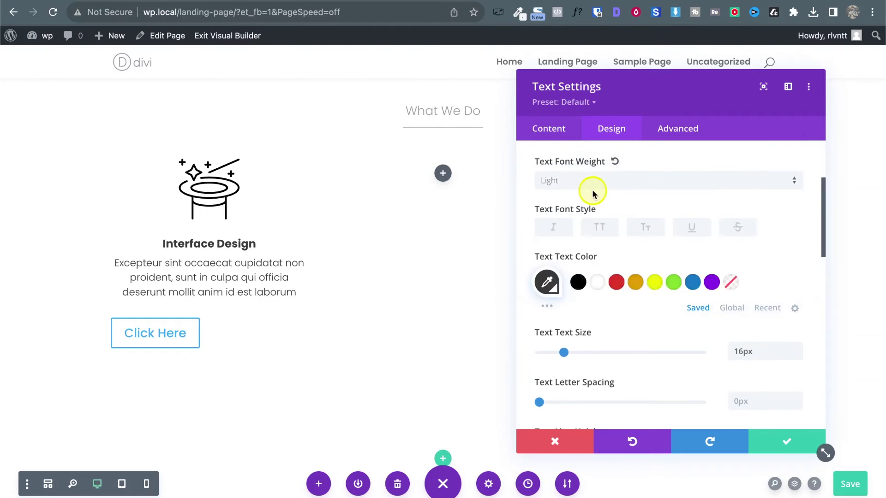
pyautogui.scroll(-2, 726, 305)
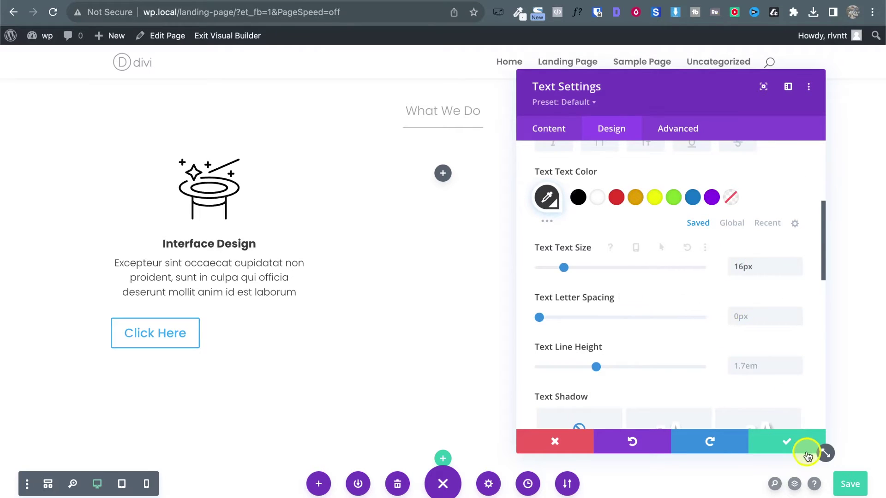
pyautogui.click(788, 443)
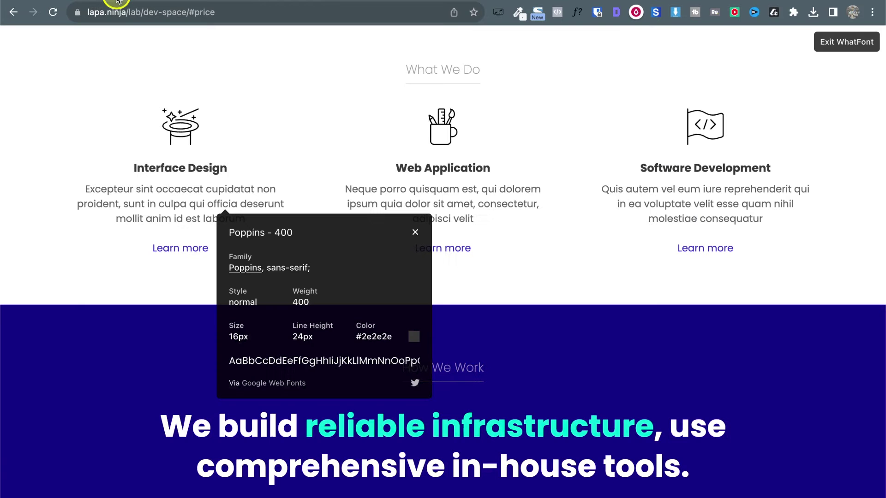
# Step: Inspect the font, size and color of the "Learn more" link under Interface Design on the reference page and exit WhatFont
pyautogui.click(179, 249)
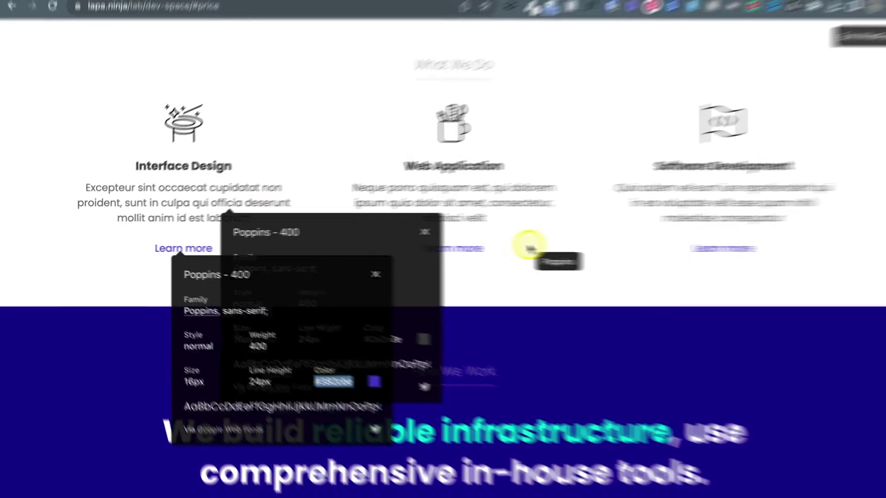
pyautogui.click(521, 294)
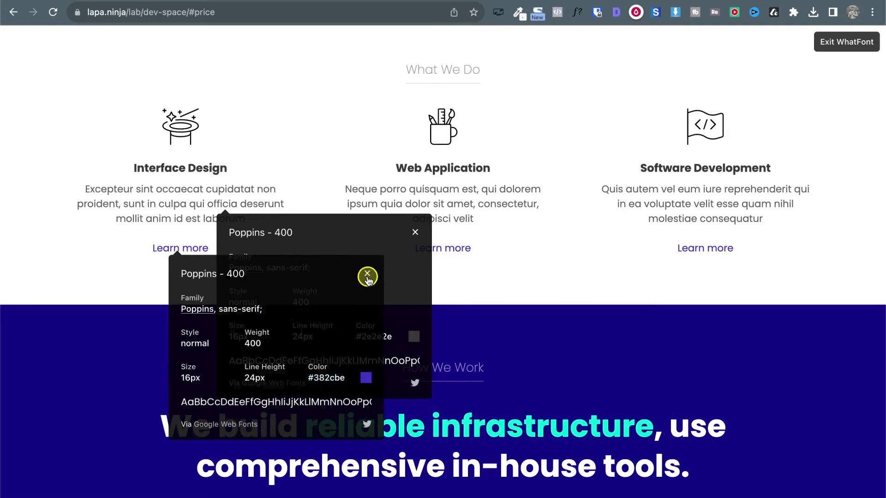
pyautogui.click(415, 234)
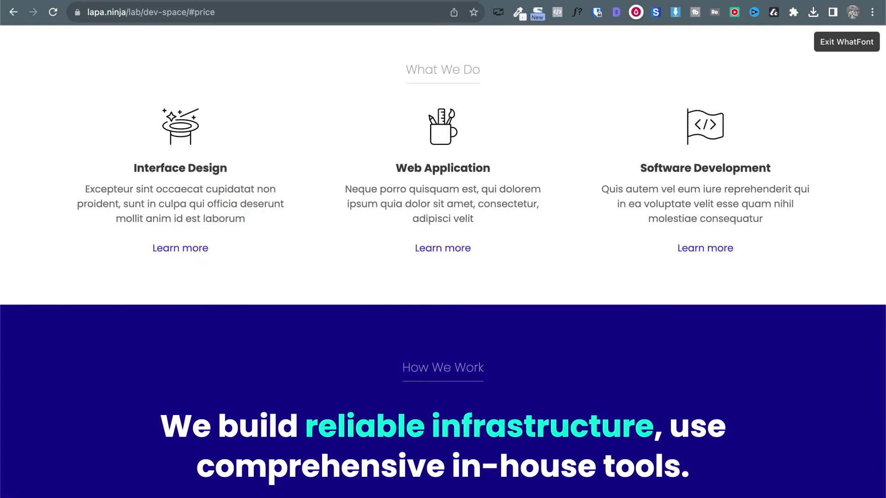
pyautogui.press('Escape')
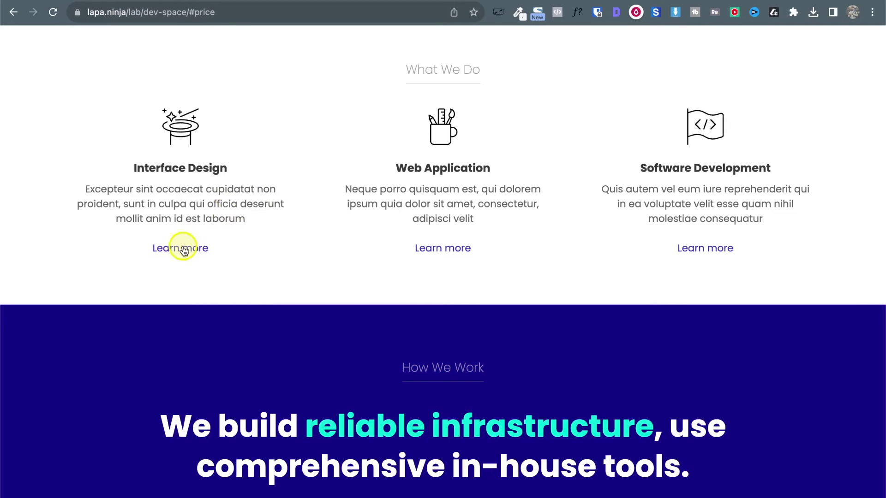
# Step: Switch to the Divi page and center-align the button below the Interface Design description
pyautogui.click(272, 0)
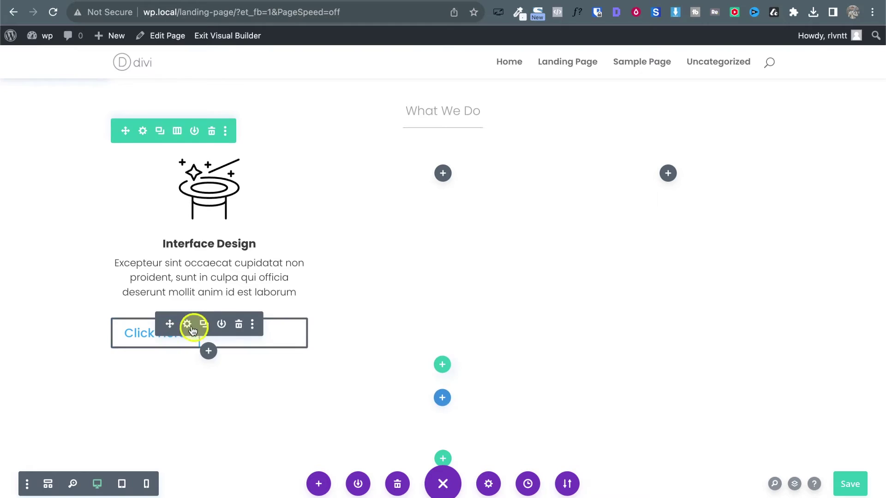
pyautogui.click(187, 324)
pyautogui.click(608, 124)
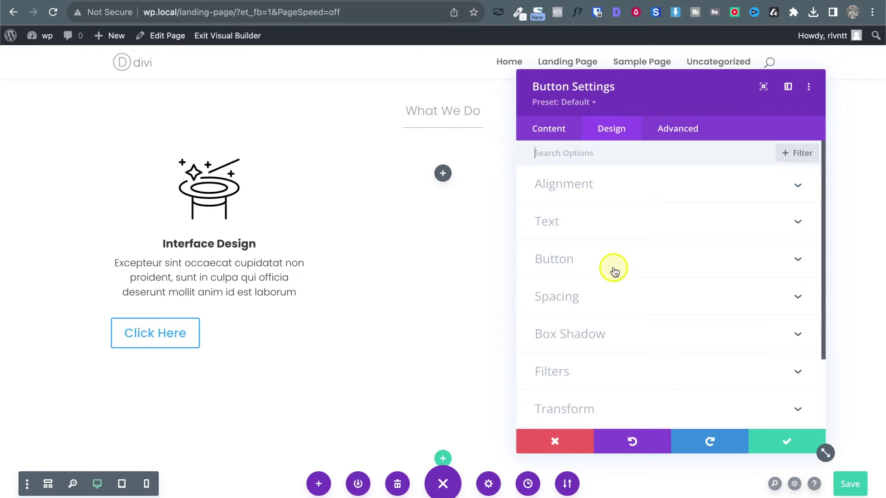
pyautogui.click(591, 187)
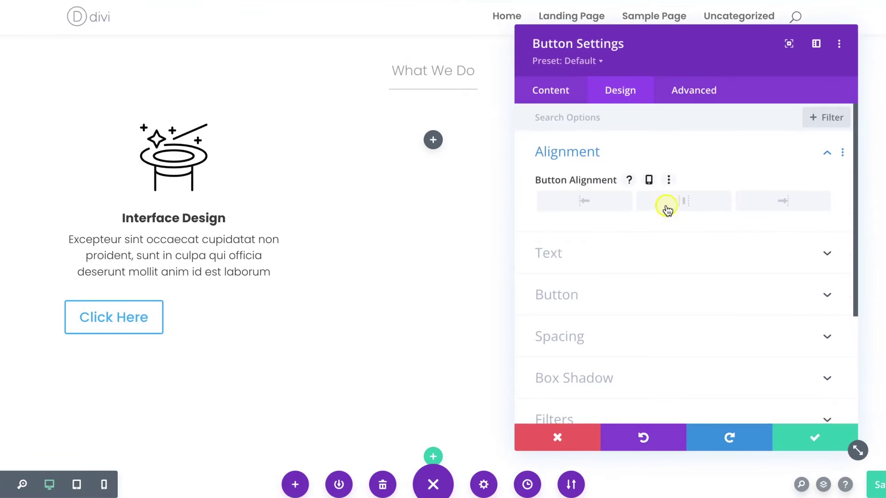
pyautogui.click(667, 208)
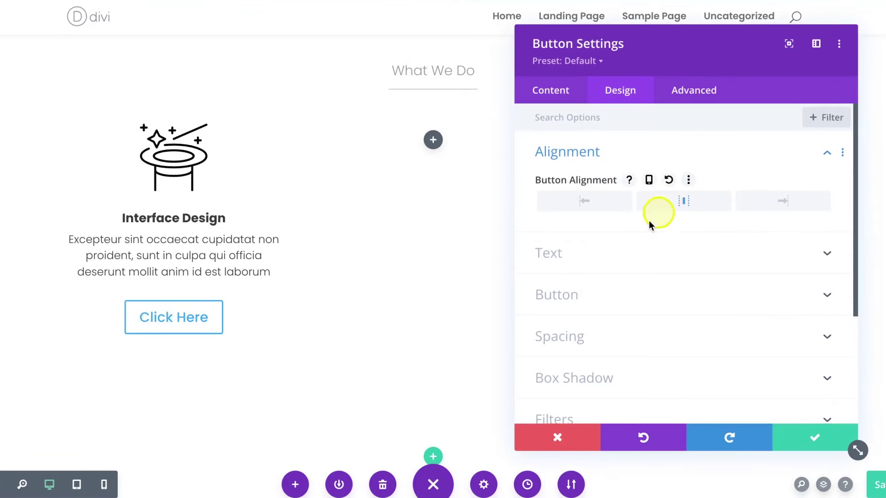
# Step: Enable custom styles for the button and set its text size to 18px
pyautogui.click(570, 295)
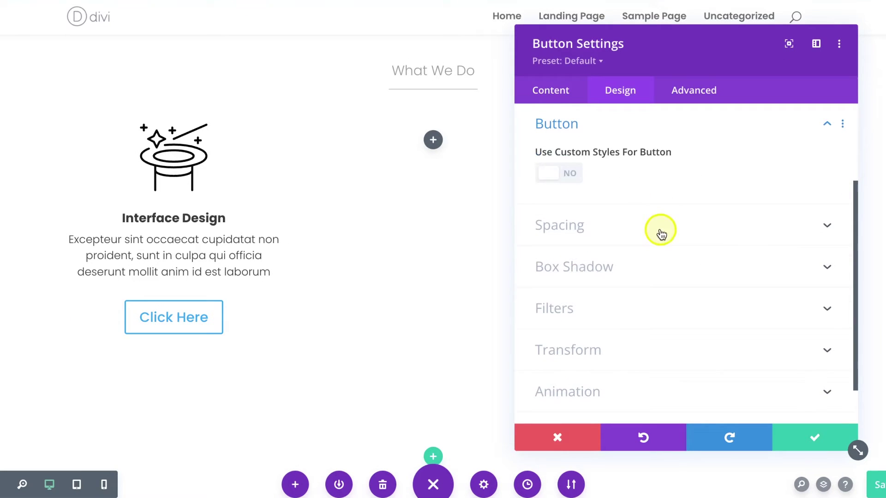
pyautogui.click(562, 171)
pyautogui.scroll(-1, 685, 193)
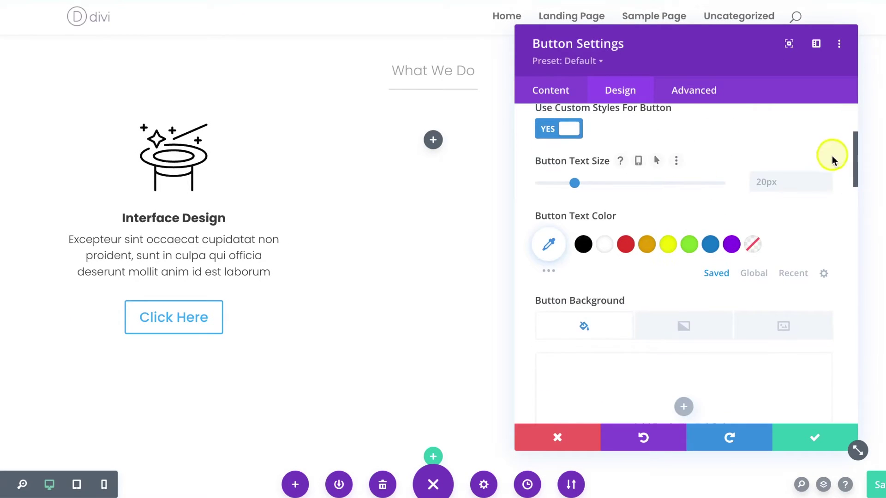
pyautogui.click(825, 186)
pyautogui.click(825, 186)
pyautogui.scroll(-2, 737, 269)
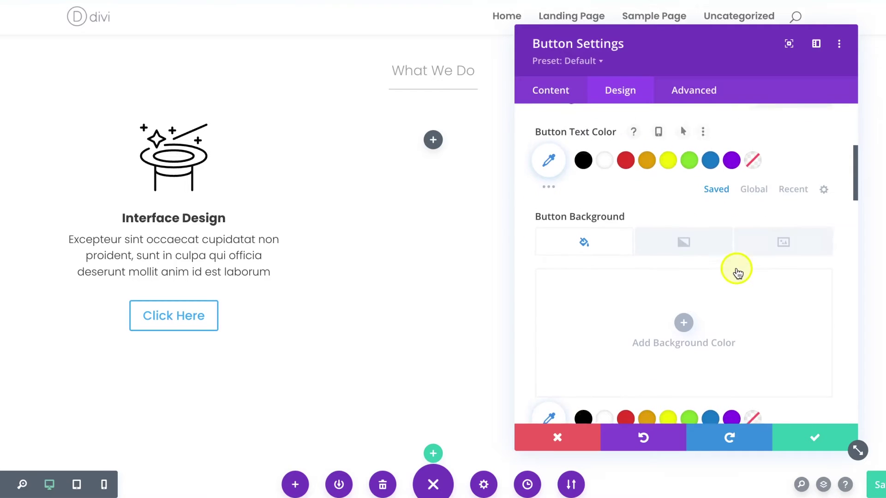
# Step: Set the button's text color to #382cbe
pyautogui.scroll(1, 621, 221)
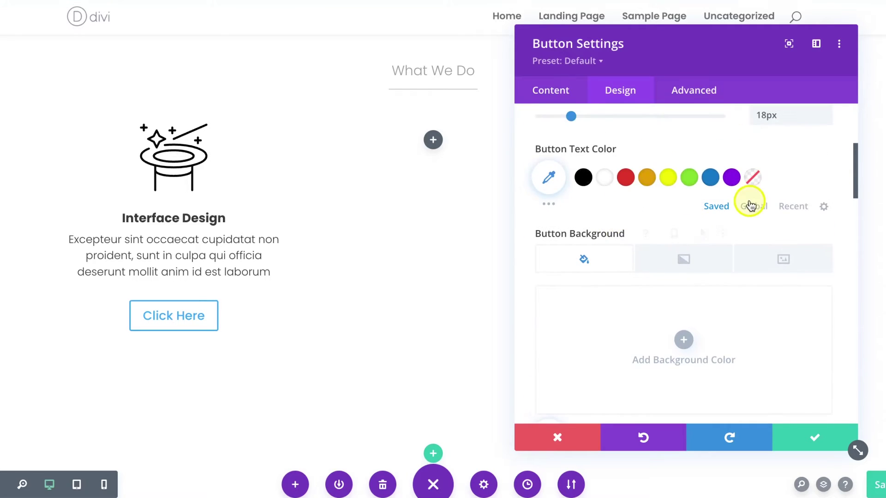
pyautogui.click(554, 181)
pyautogui.write('#382cbe')
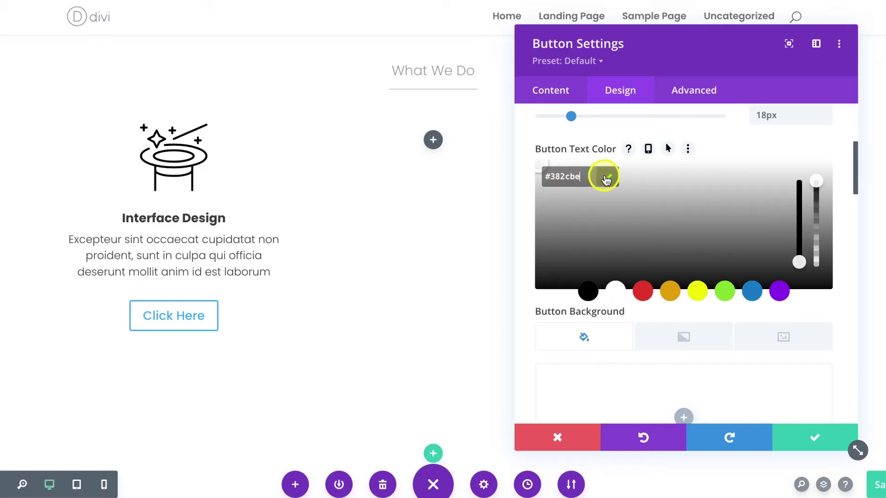
pyautogui.click(609, 180)
pyautogui.scroll(-4, 670, 223)
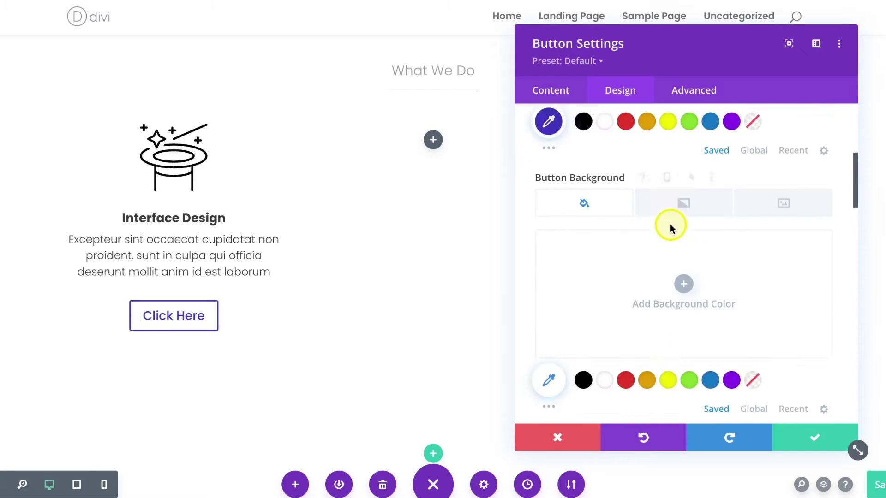
# Step: Remove the button's outline by setting its border width to 0px
pyautogui.scroll(-1, 670, 223)
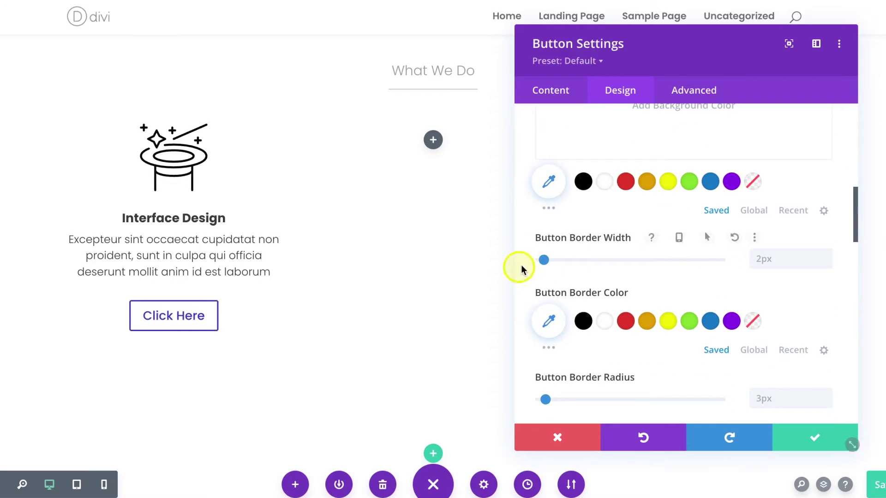
pyautogui.scroll(-2, 596, 298)
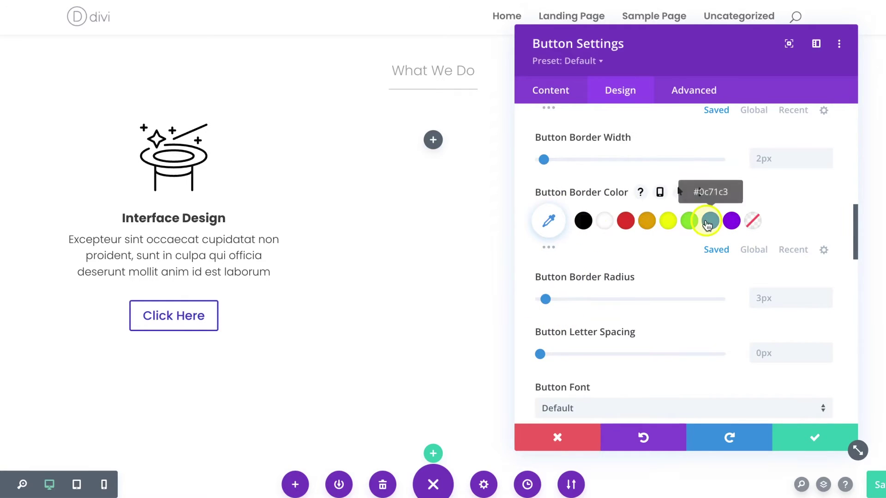
pyautogui.scroll(-1, 709, 222)
pyautogui.moveTo(544, 148); pyautogui.dragTo(528, 148)
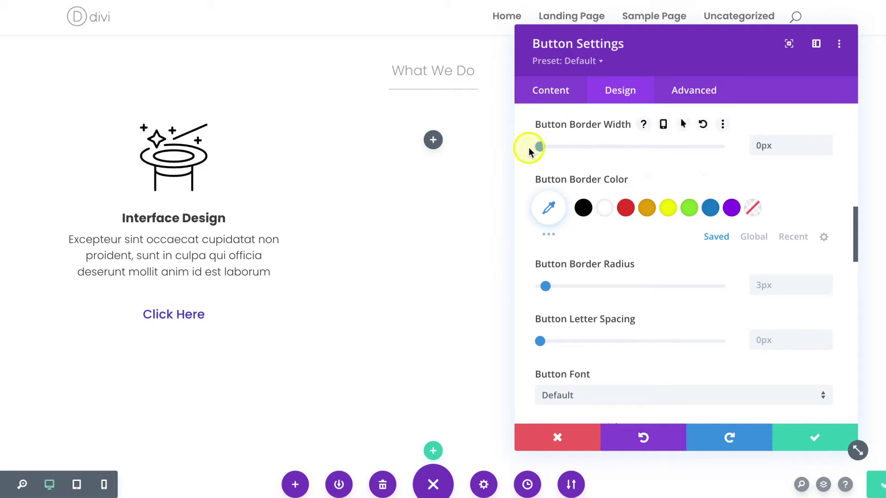
# Step: Change the button's label to "Learn more" and save the Button module's settings
pyautogui.click(547, 94)
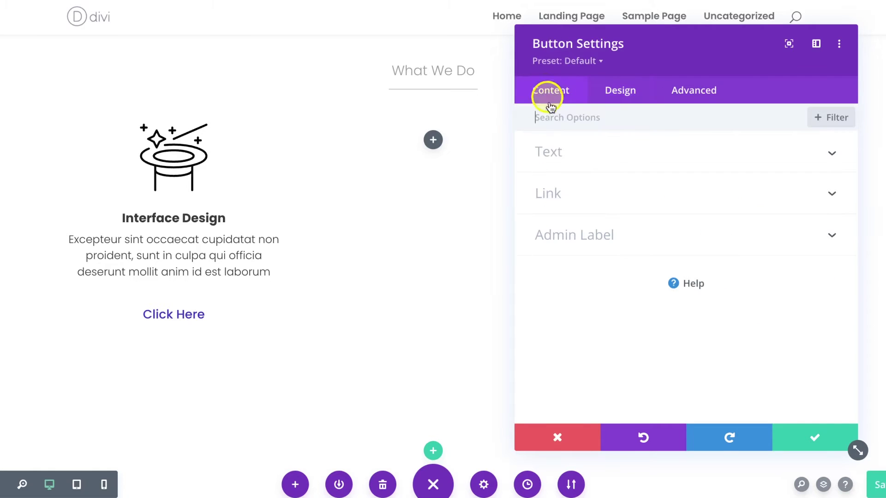
pyautogui.click(557, 165)
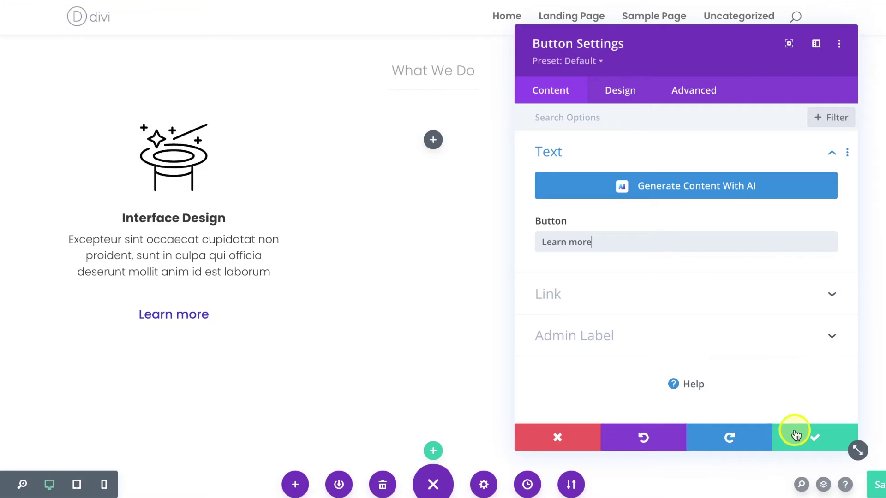
pyautogui.click(797, 436)
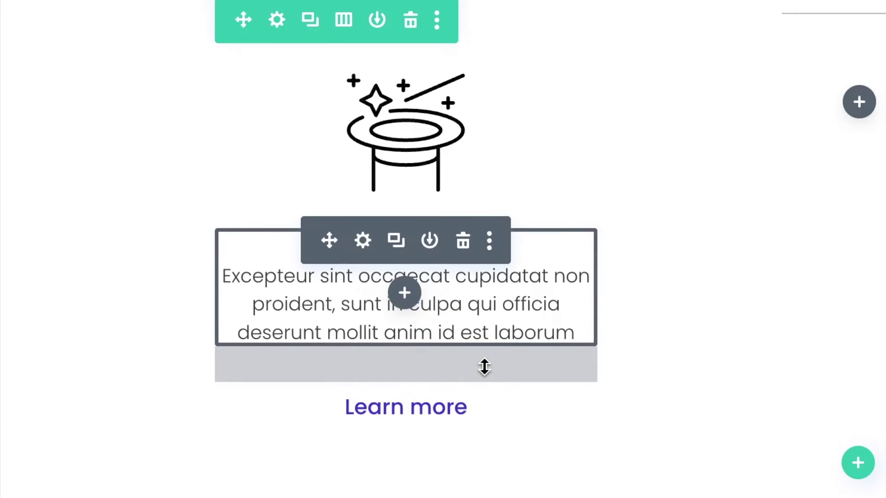
# Step: Tighten the gap between the Interface Design description and the "Learn more" button with a 15px bottom margin on the Text module, and save it
pyautogui.click(470, 367)
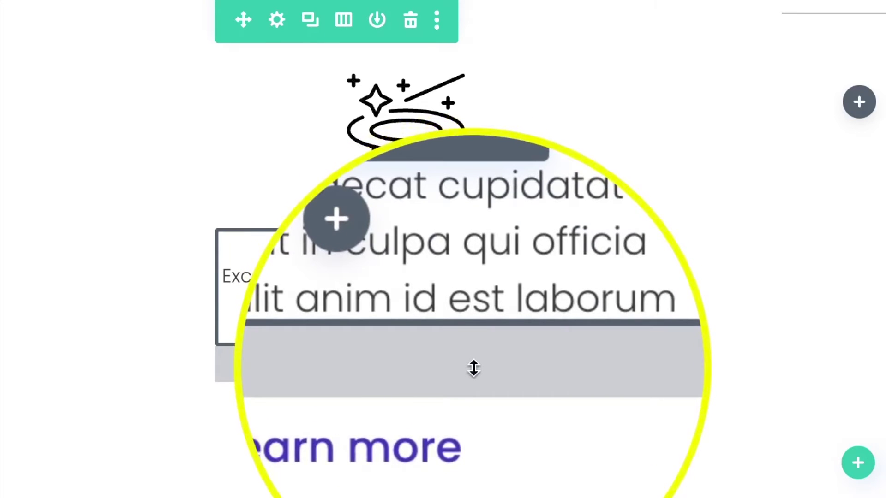
pyautogui.moveTo(474, 368); pyautogui.dragTo(474, 350)
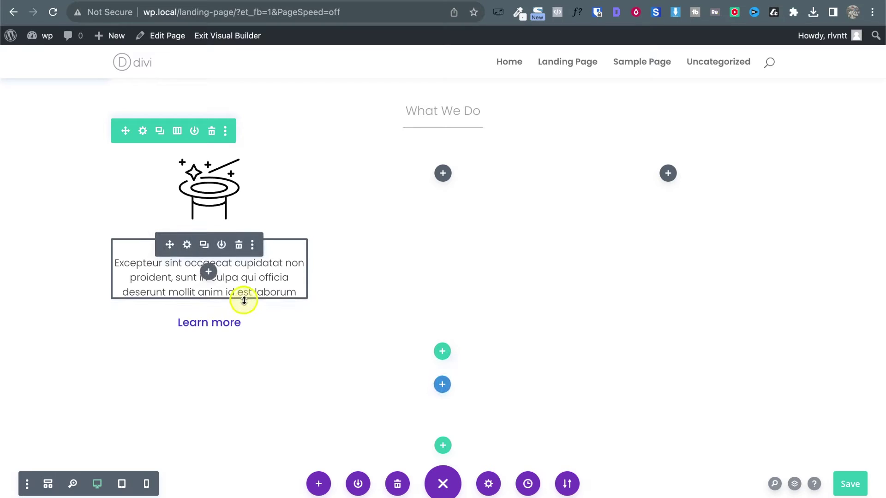
pyautogui.click(187, 245)
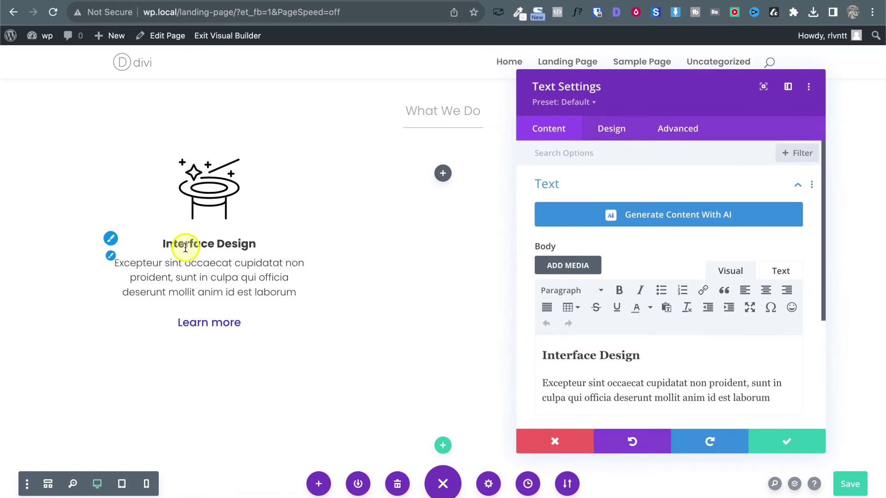
pyautogui.click(617, 131)
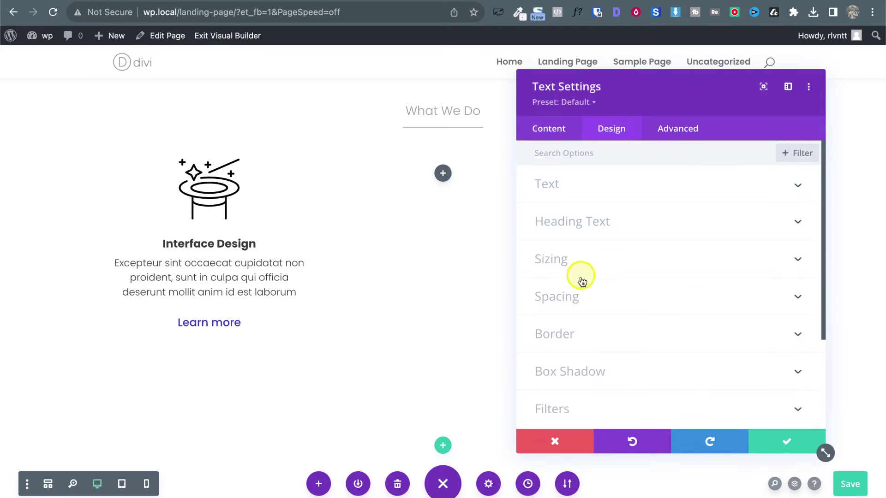
pyautogui.click(586, 300)
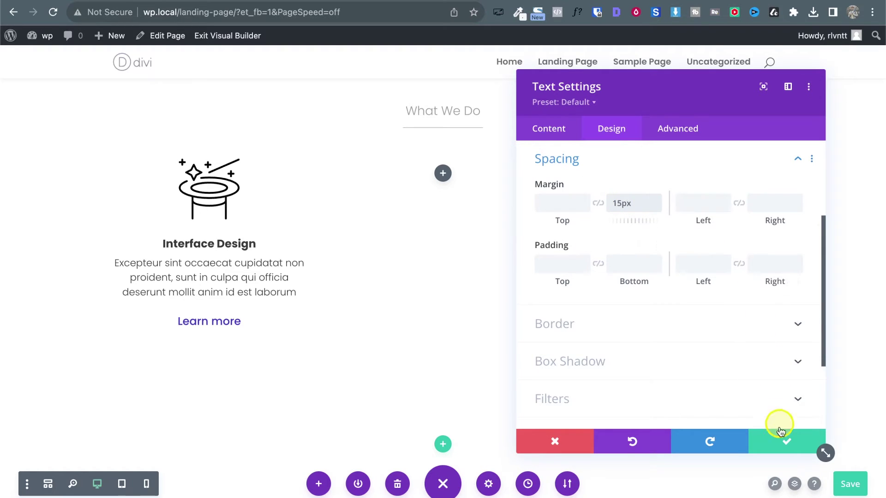
pyautogui.click(781, 443)
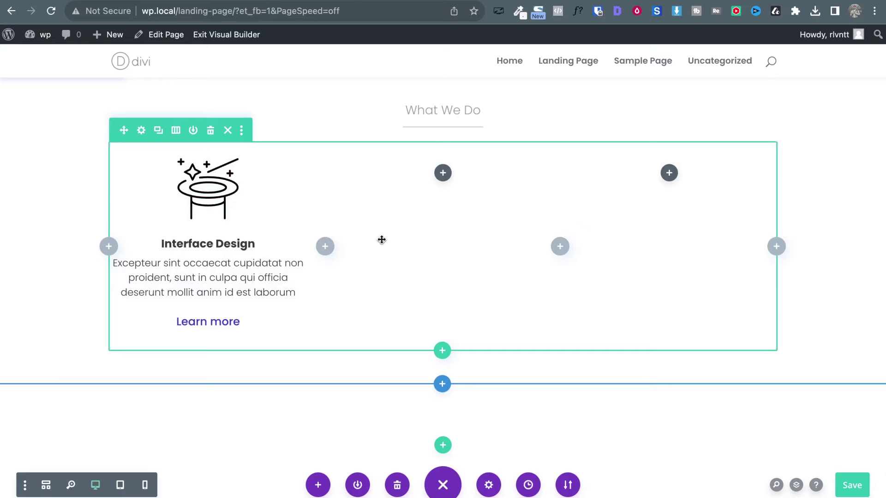
# Step: Set the magic hat icon's max width to 70px, save the Image module, and compare the column with the reference page
pyautogui.hotkey('ctrl', 'Tab')
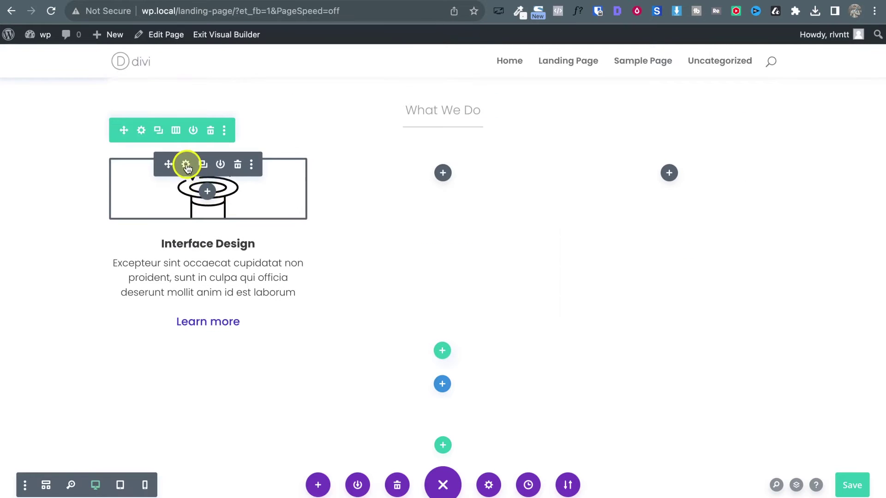
pyautogui.click(186, 165)
pyautogui.click(610, 129)
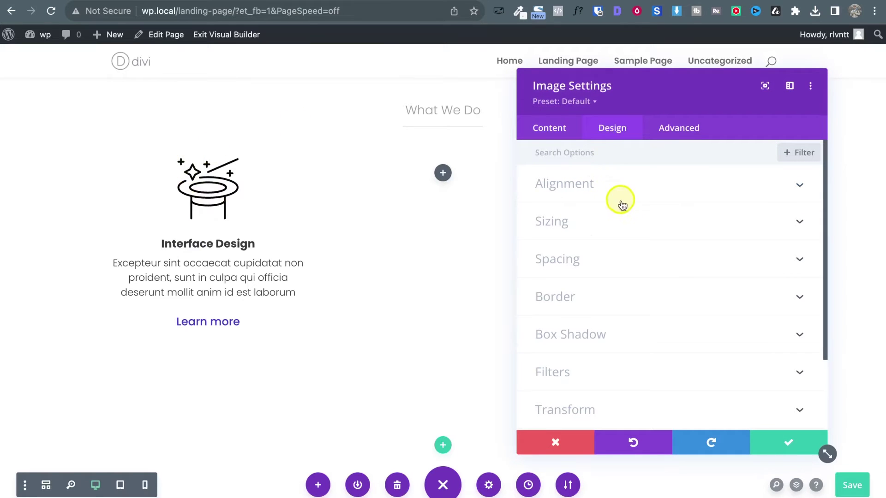
pyautogui.click(610, 222)
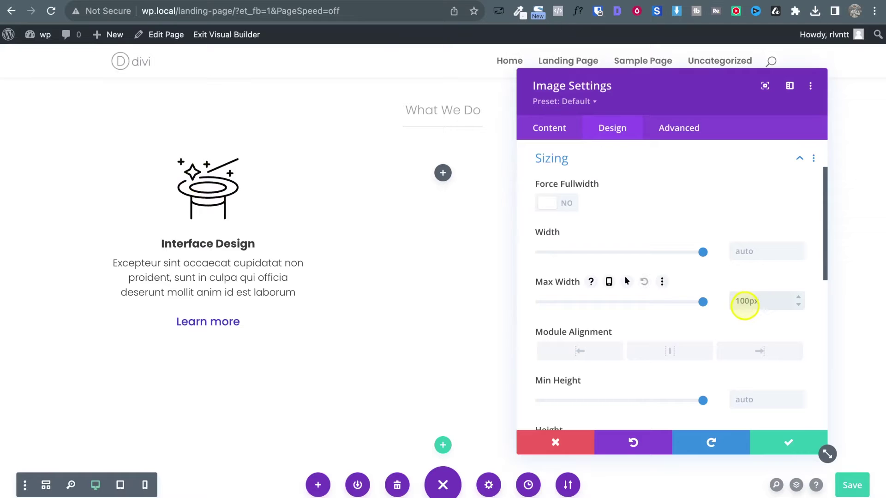
pyautogui.hotkey('shift', 'Down')
pyautogui.hotkey('shift', 'Down')
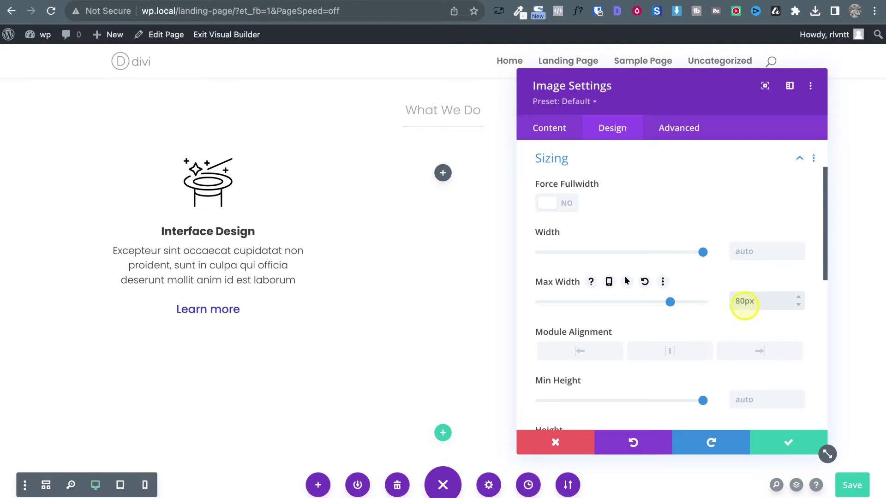
pyautogui.hotkey('shift', 'Down')
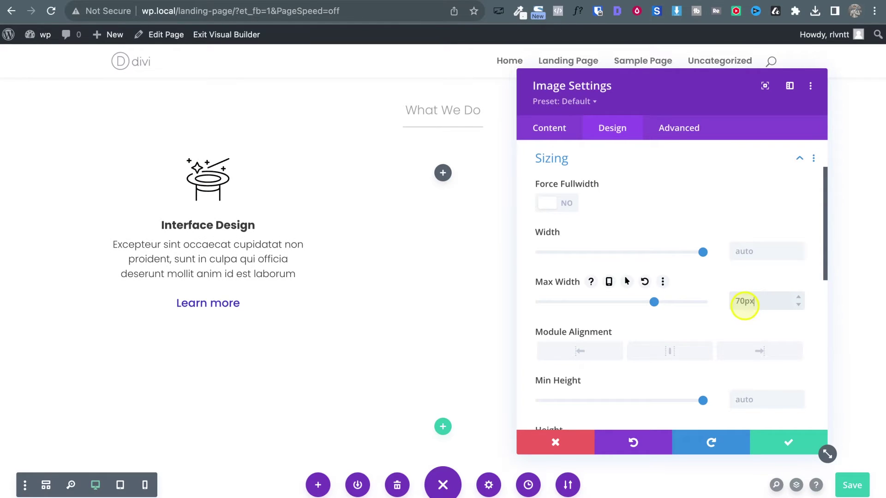
pyautogui.click(786, 442)
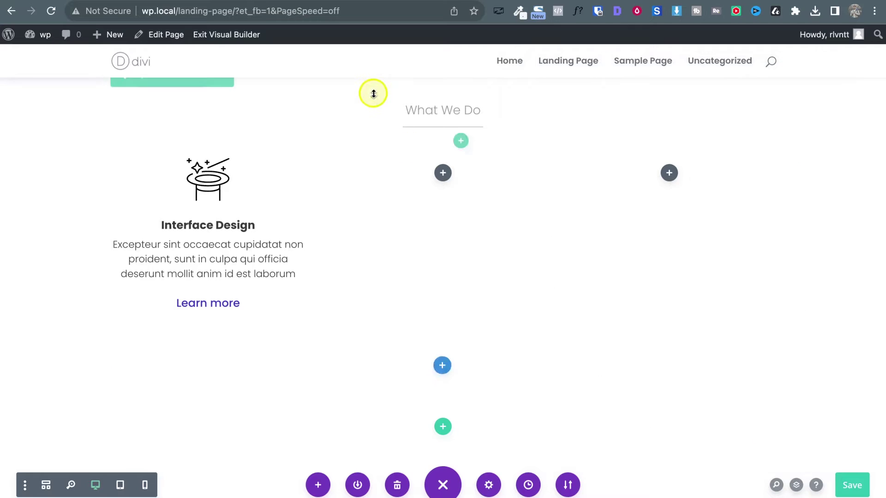
pyautogui.hotkey('ctrl', 'Tab')
pyautogui.hotkey('ctrl', 'shift', 'Tab')
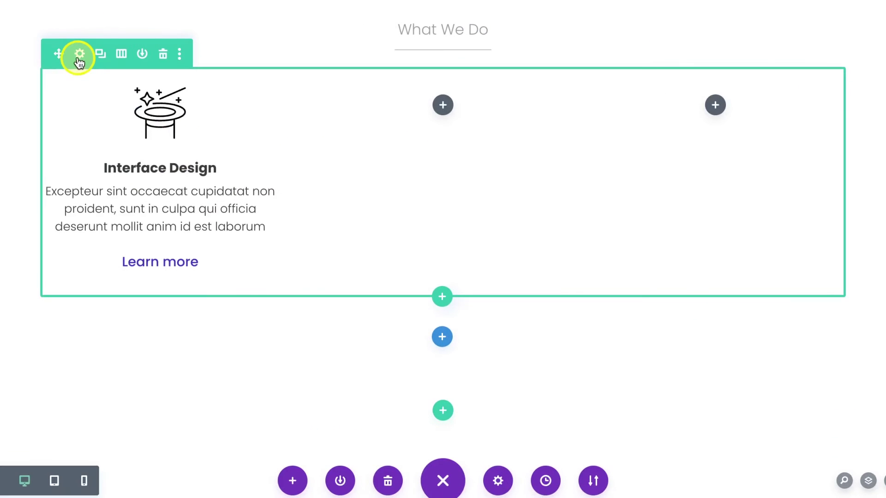
# Step: Delete the two empty columns from the Interface Design row
pyautogui.click(79, 55)
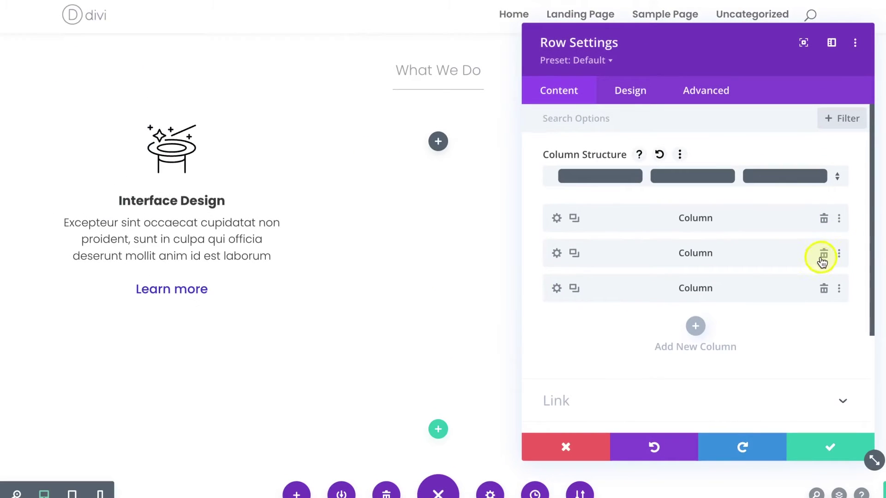
pyautogui.click(823, 255)
pyautogui.click(823, 255)
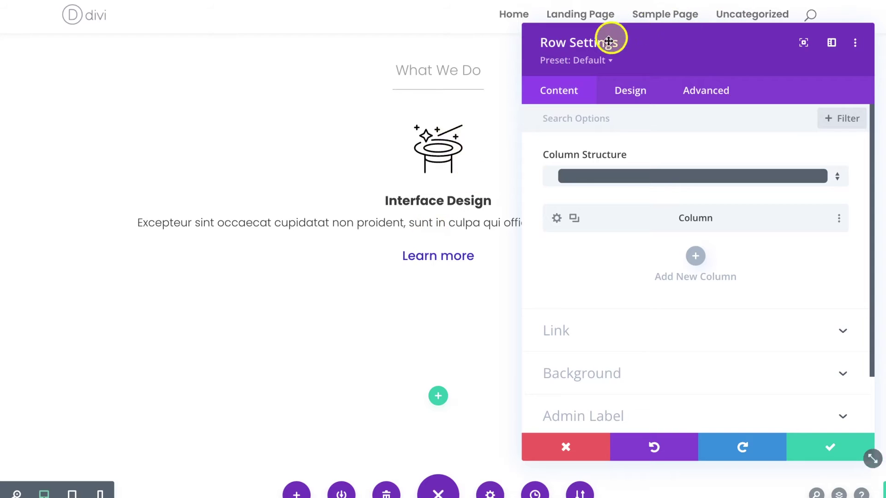
# Step: Duplicate the Interface Design column twice to fill a three-column row and save the row settings
pyautogui.moveTo(622, 48); pyautogui.dragTo(542, 44)
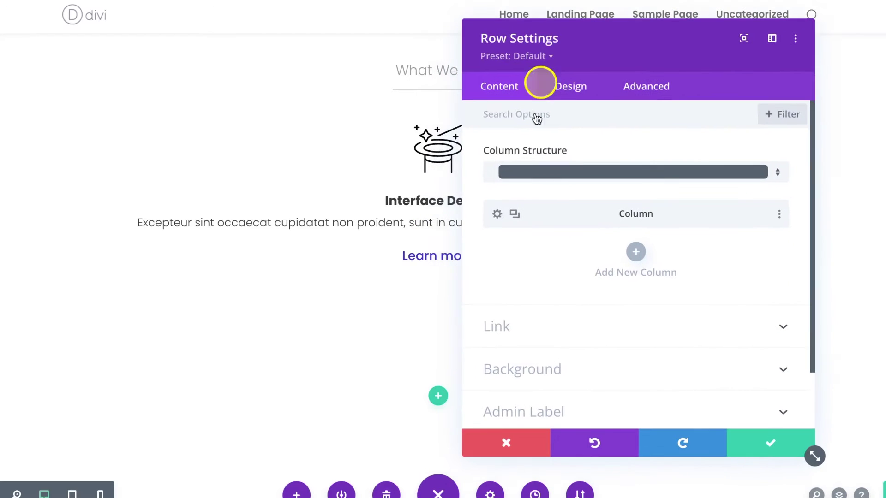
pyautogui.click(515, 216)
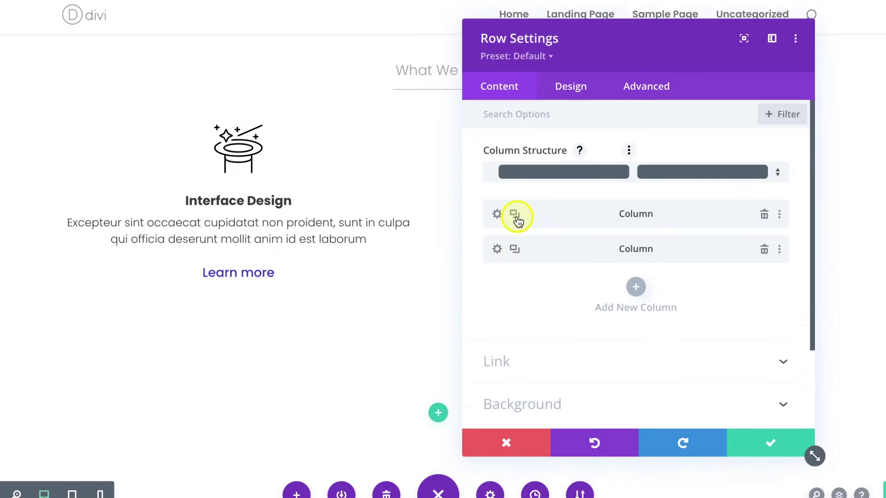
pyautogui.click(516, 216)
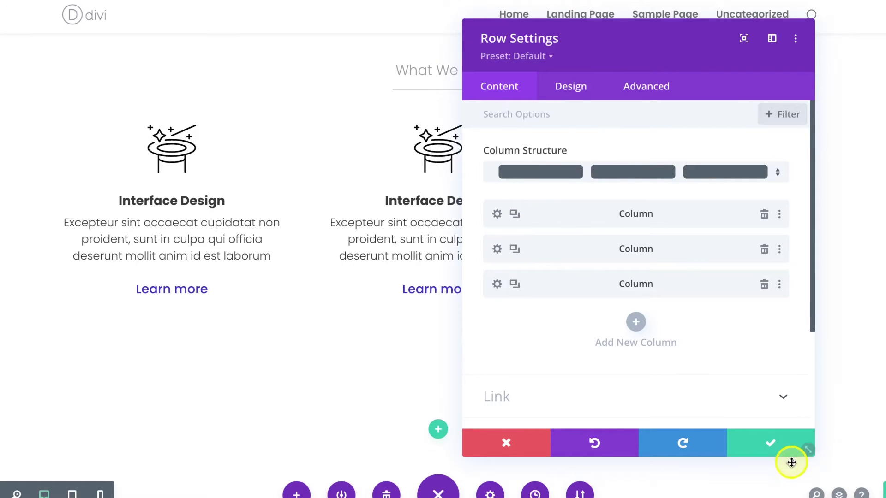
pyautogui.click(783, 444)
pyautogui.moveTo(431, 158)
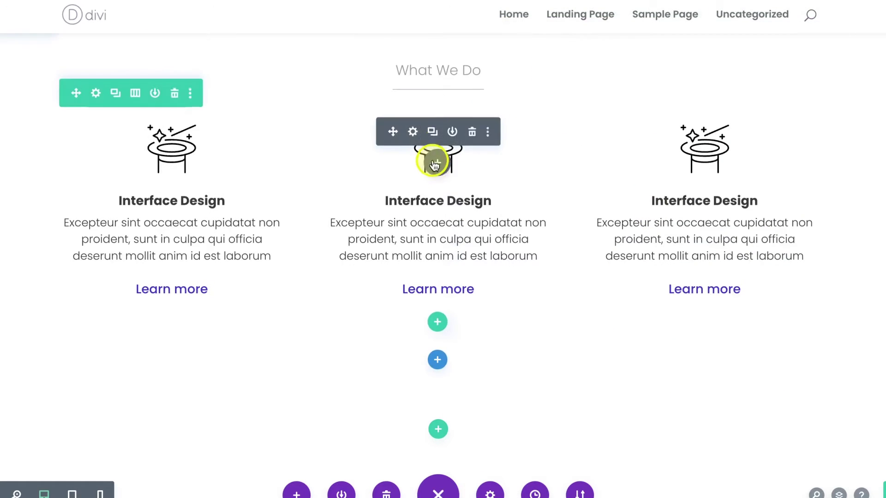
# Step: Replace the middle column's magic hat icon with the code flag image what-we-do-3.svg and save the Image module
pyautogui.click(413, 132)
pyautogui.click(626, 234)
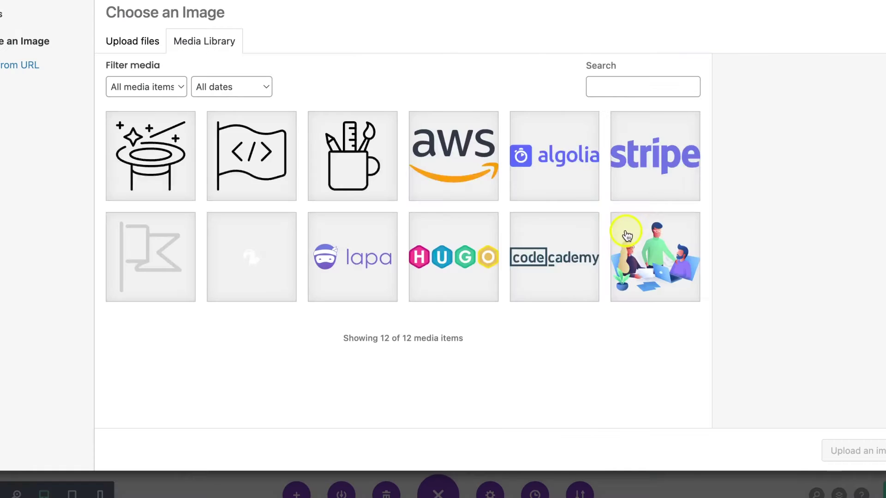
pyautogui.click(254, 166)
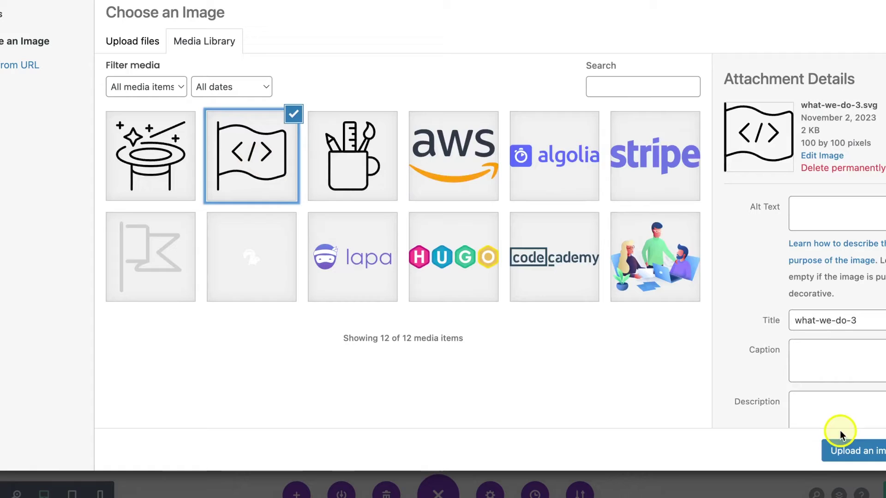
pyautogui.click(869, 451)
pyautogui.click(789, 437)
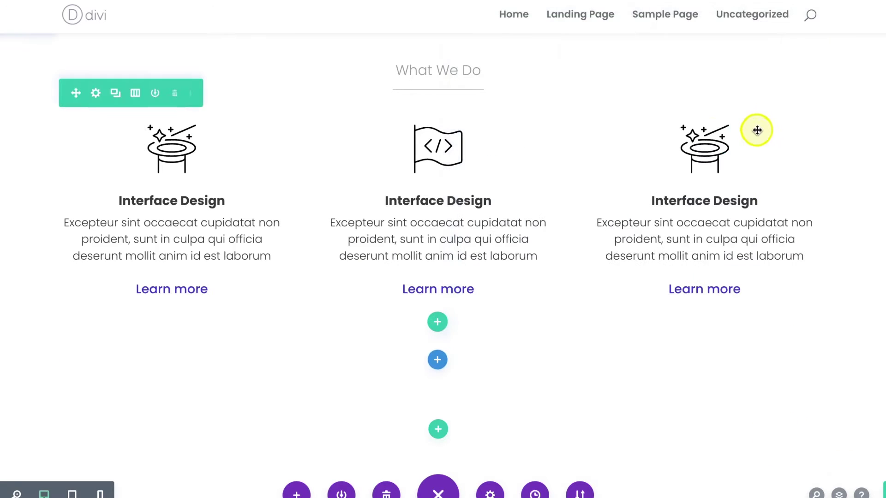
# Step: Replace the third column's magic hat icon with the tool mug image what-we-do-2.svg and save the Image module
pyautogui.click(680, 133)
pyautogui.click(672, 190)
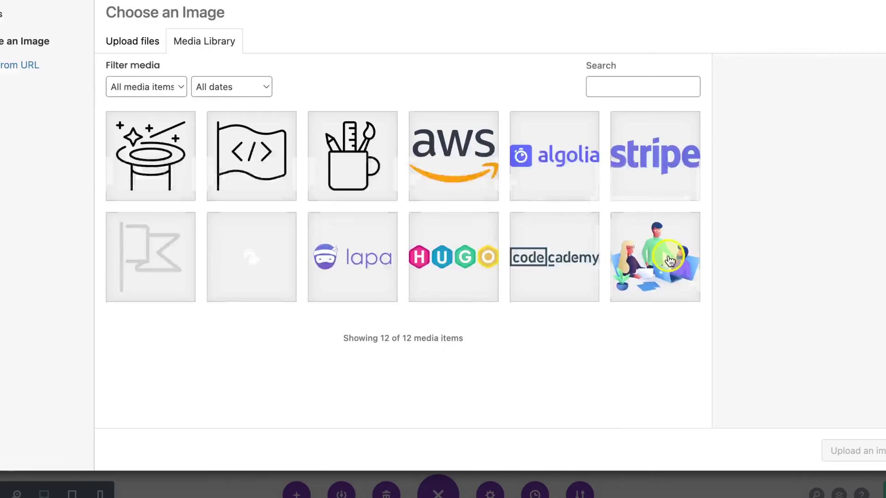
pyautogui.click(337, 163)
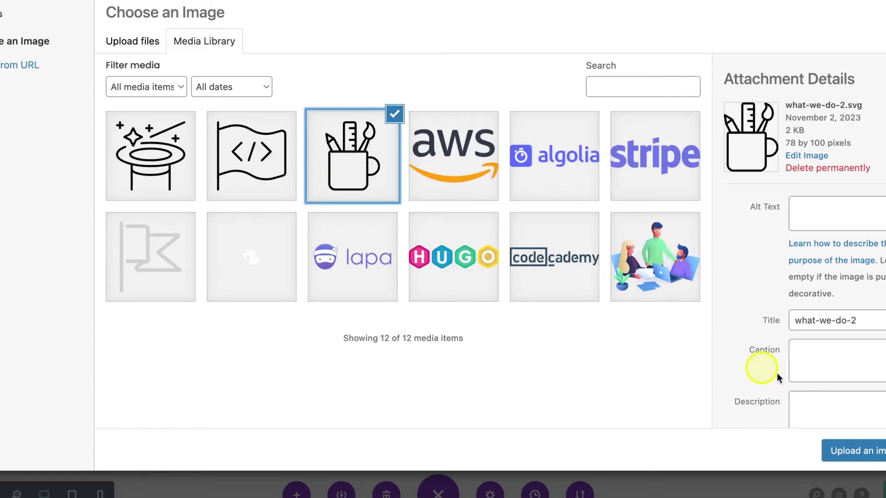
pyautogui.click(851, 452)
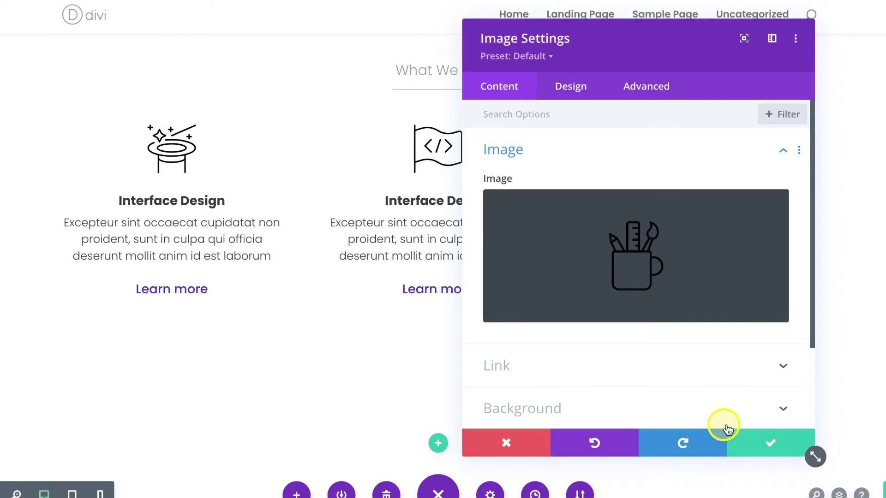
pyautogui.click(760, 440)
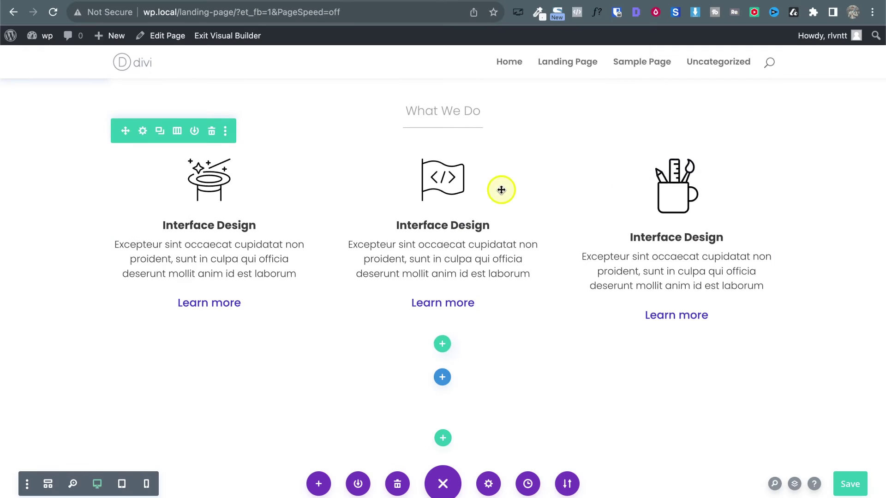
# Step: Set the third column's mug icon to a max height of 70px, save the Image module, and save the page
pyautogui.scroll(-3, 575, 356)
pyautogui.scroll(5, 576, 356)
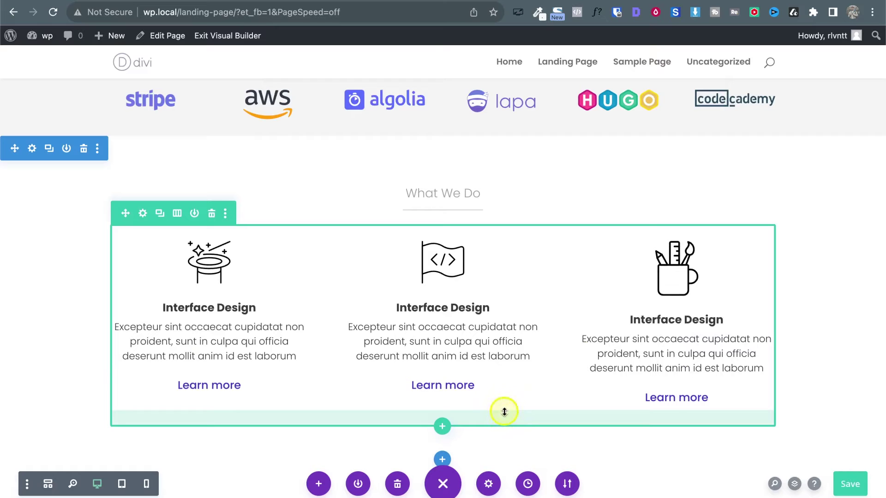
pyautogui.scroll(-3, 845, 342)
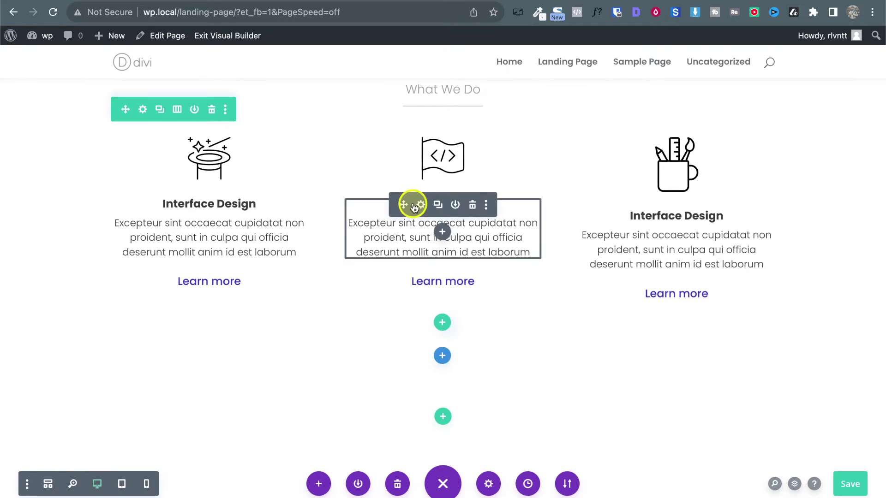
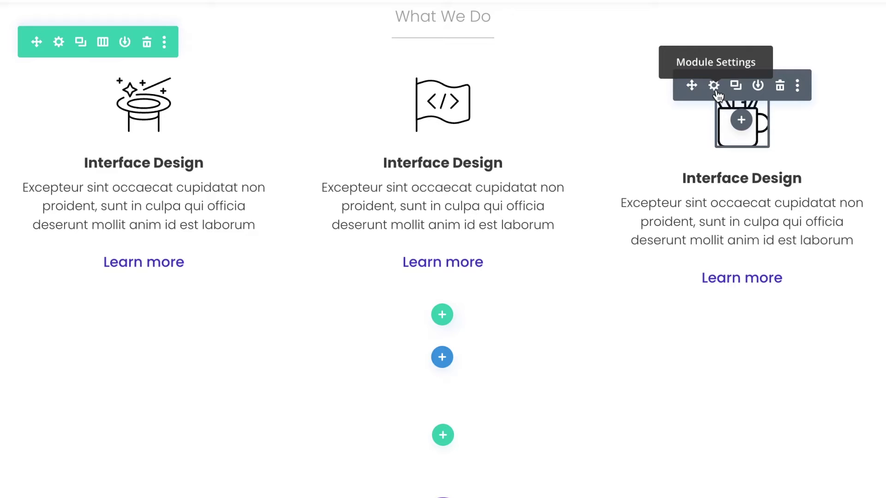
pyautogui.click(715, 88)
pyautogui.moveTo(582, 10); pyautogui.dragTo(158, 26)
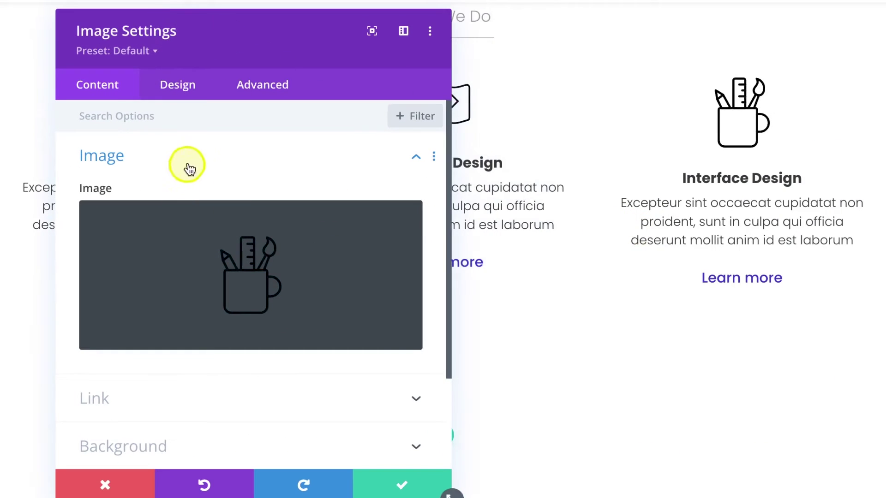
pyautogui.click(180, 87)
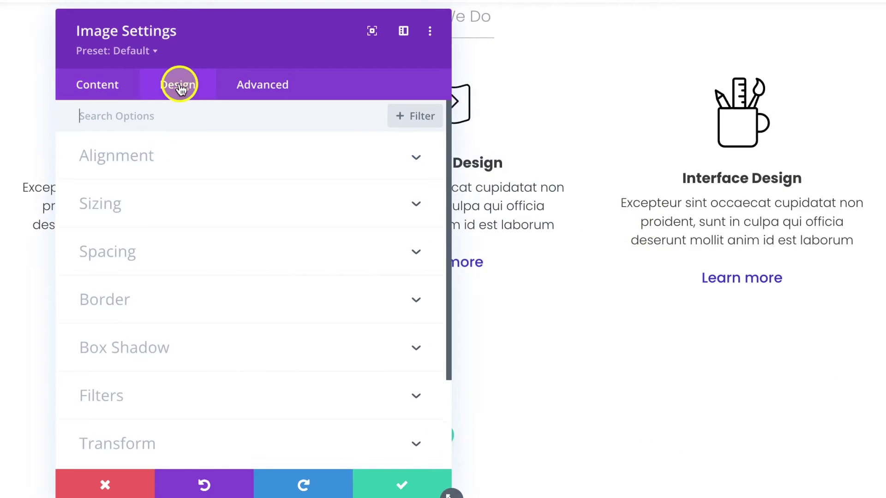
pyautogui.click(162, 212)
pyautogui.scroll(-3, 438, 172)
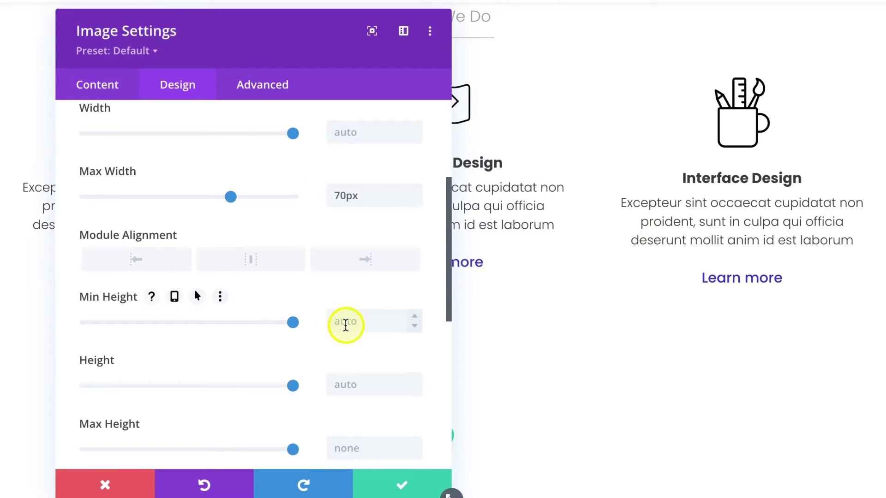
pyautogui.scroll(-2, 346, 325)
pyautogui.click(353, 389)
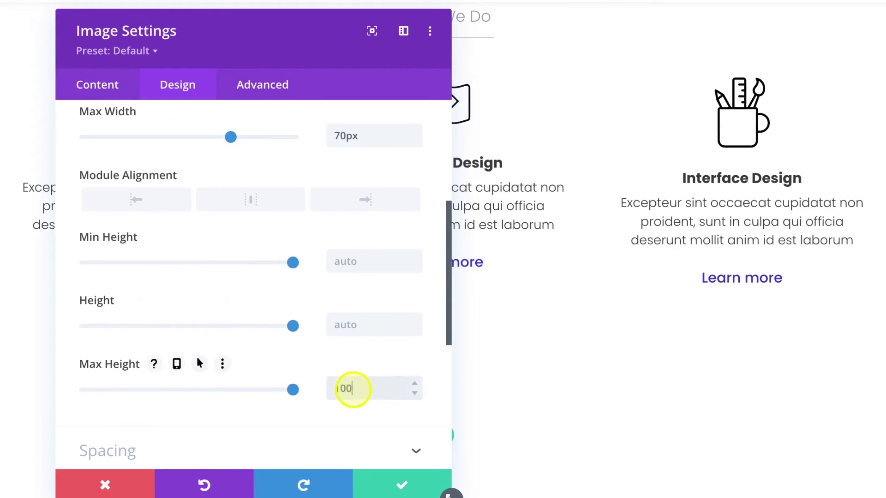
pyautogui.write('100px')
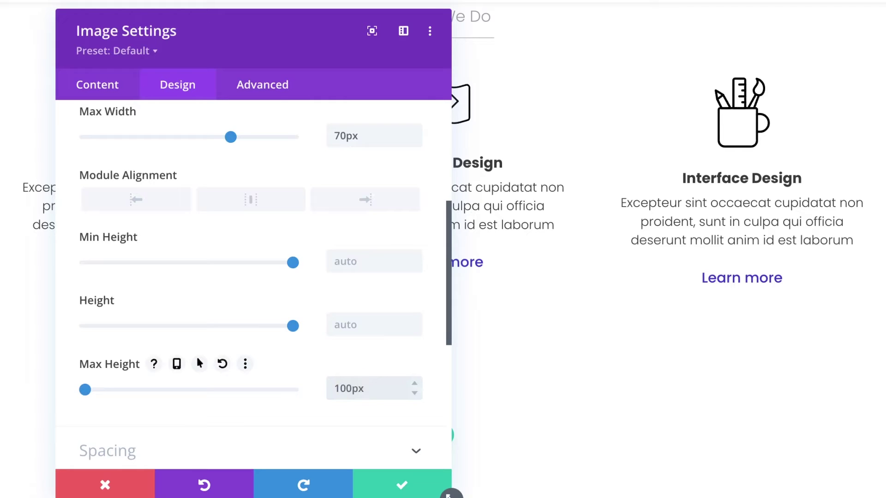
pyautogui.press('Up')
pyautogui.hotkey('shift', 'Down')
pyautogui.hotkey('shift', 'Down')
pyautogui.hotkey('shift', 'Down')
pyautogui.hotkey('shift', 'Down')
pyautogui.hotkey('shift', 'Down')
pyautogui.hotkey('shift', 'Up')
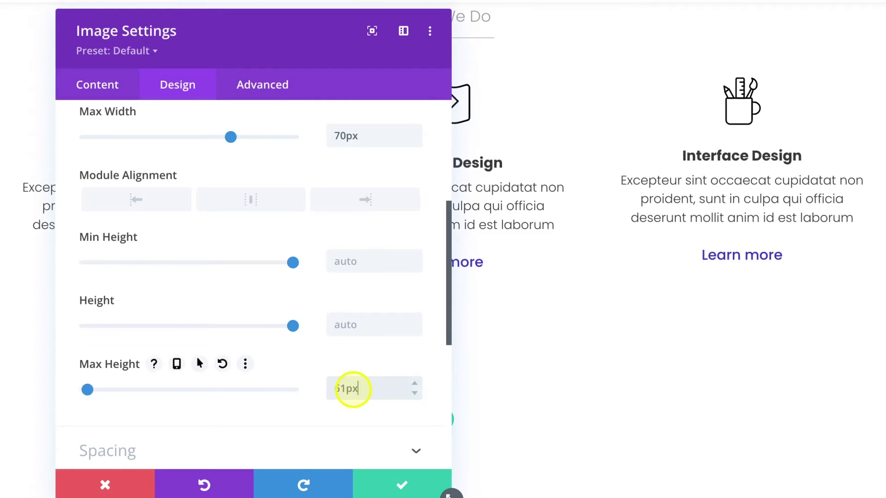
pyautogui.hotkey('shift', 'Up')
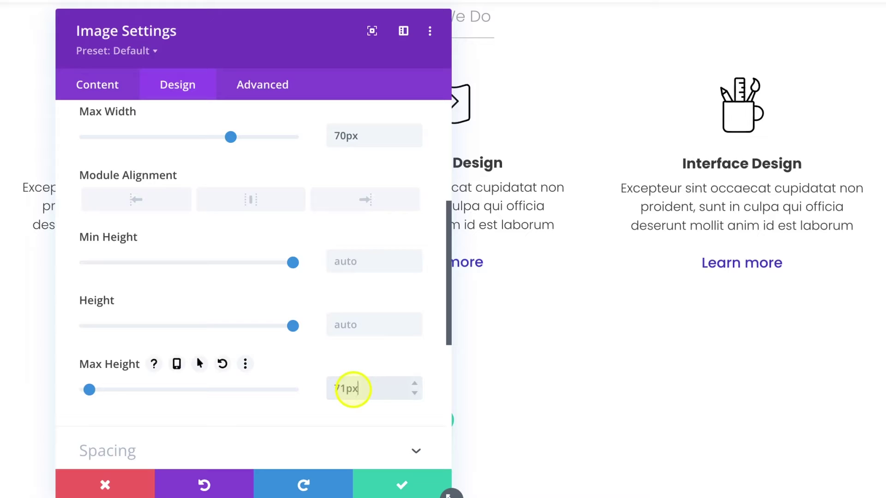
pyautogui.press('Down')
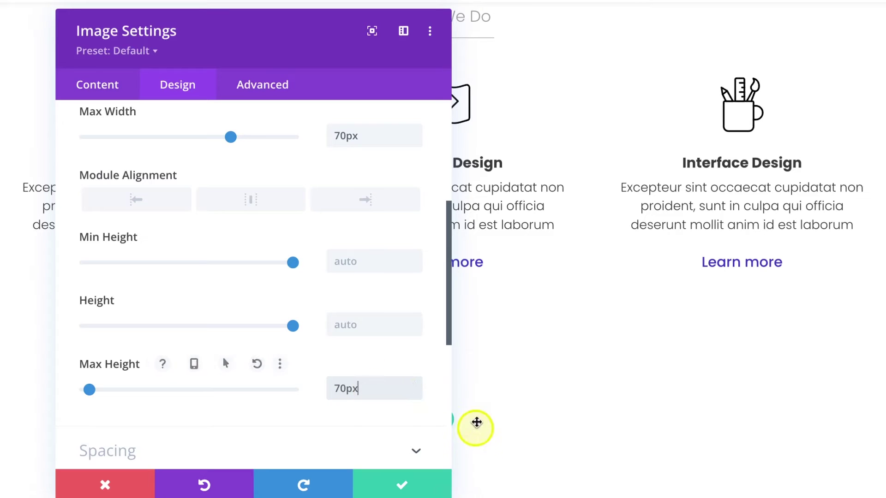
pyautogui.click(405, 486)
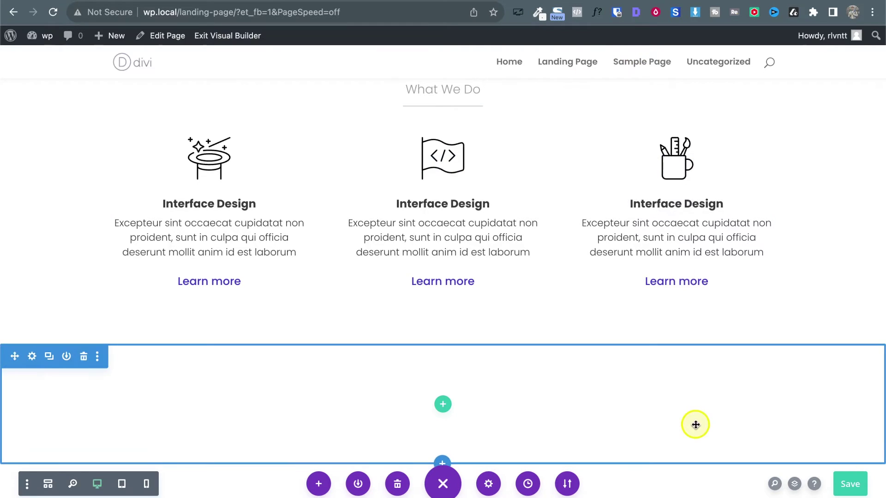
pyautogui.moveTo(696, 424); pyautogui.dragTo(595, 229)
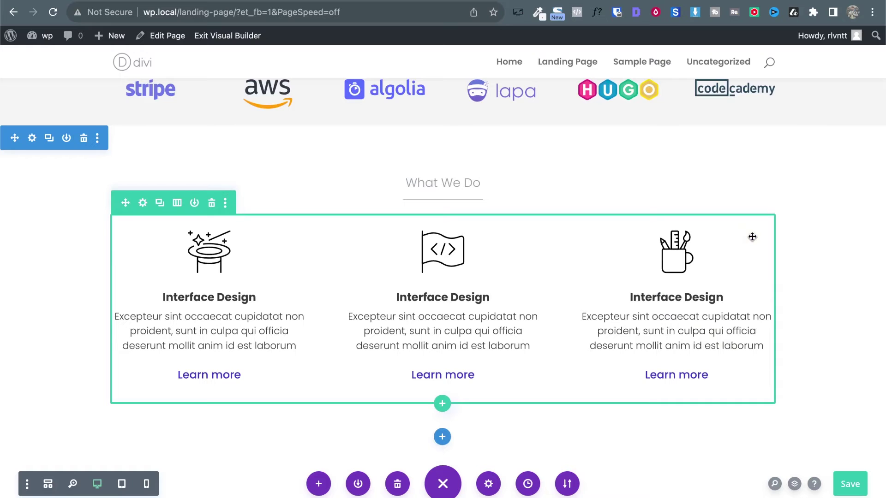
pyautogui.press('super+s')
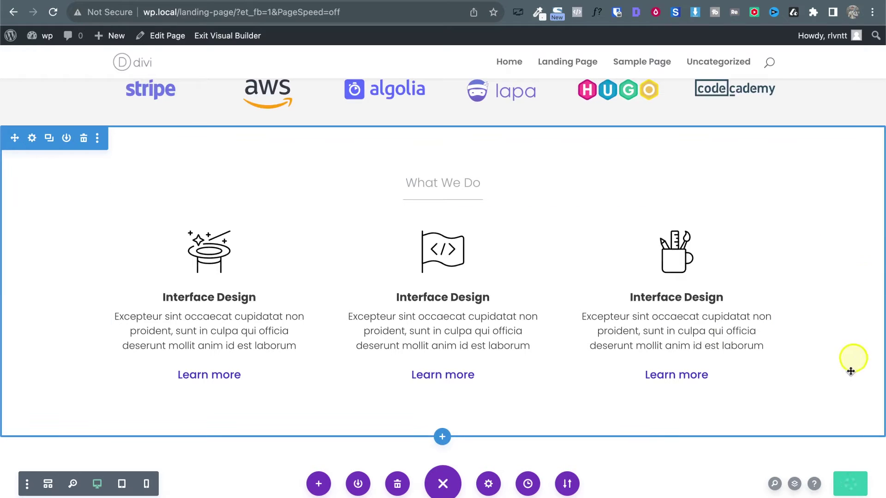
# Step: Switch to the reference page and examine the layout of its "How We Work" heading, headline and pricing cards
pyautogui.click(110, 0)
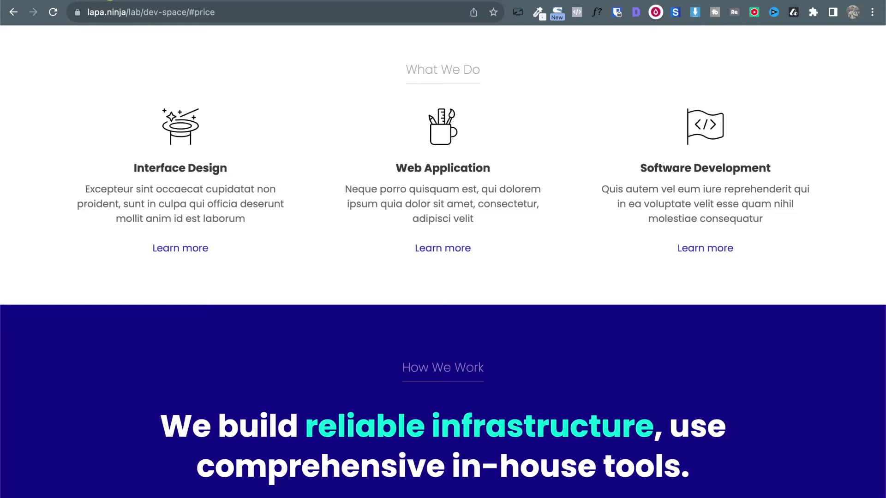
pyautogui.scroll(-5, 339, 256)
pyautogui.scroll(-4, 508, 234)
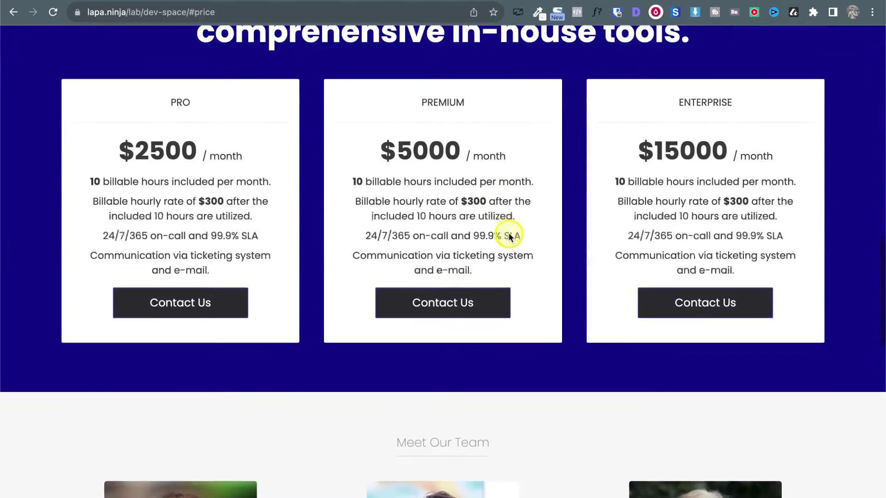
pyautogui.scroll(2, 509, 233)
pyautogui.scroll(4, 330, 73)
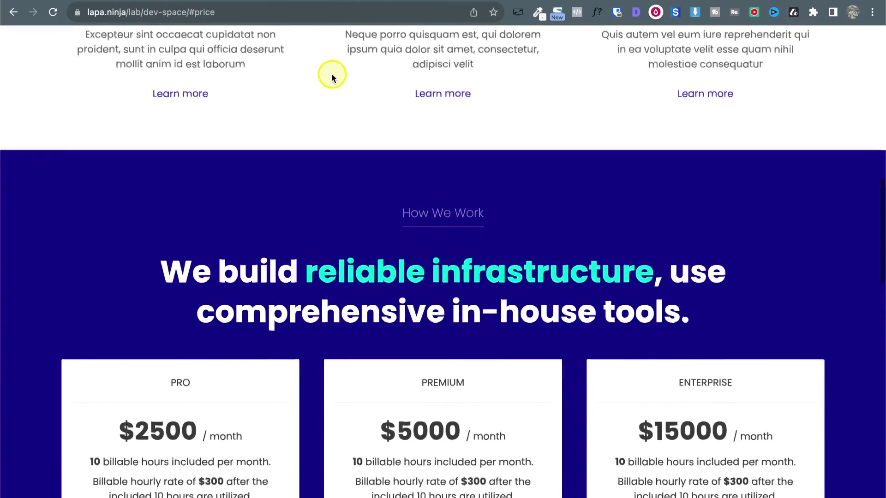
pyautogui.scroll(-5, 331, 73)
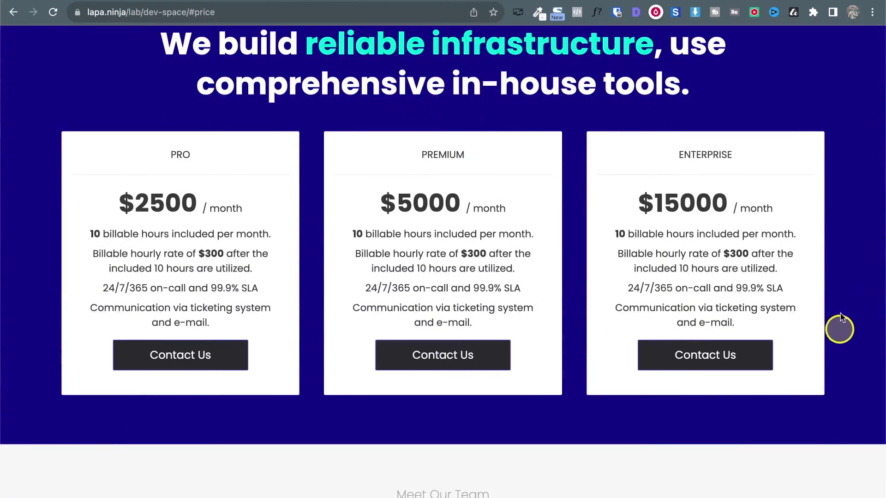
pyautogui.scroll(4, 805, 155)
pyautogui.scroll(-2, 805, 155)
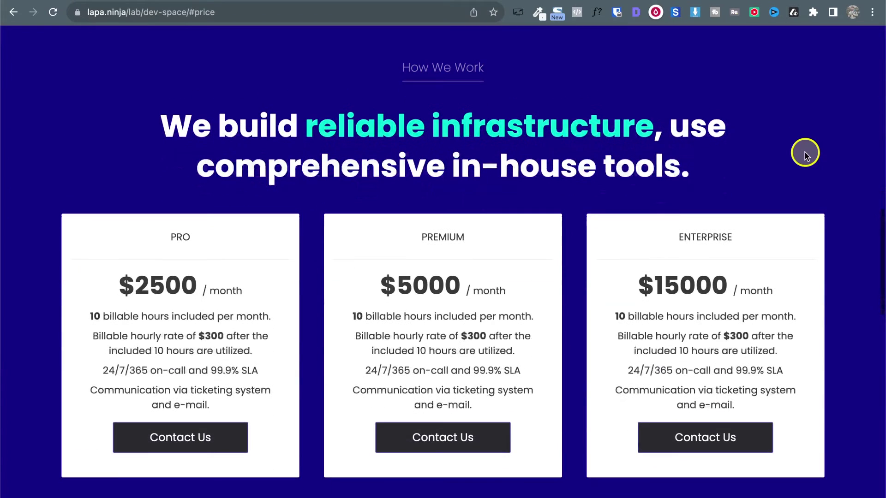
# Step: Sample the "How We Work" section's dark blue background, #0A007E, with the page color picker
pyautogui.click(539, 12)
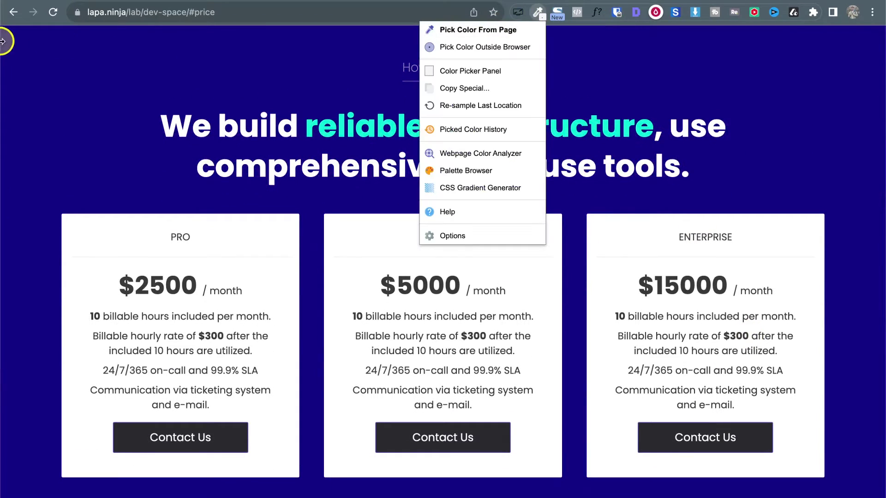
pyautogui.click(467, 31)
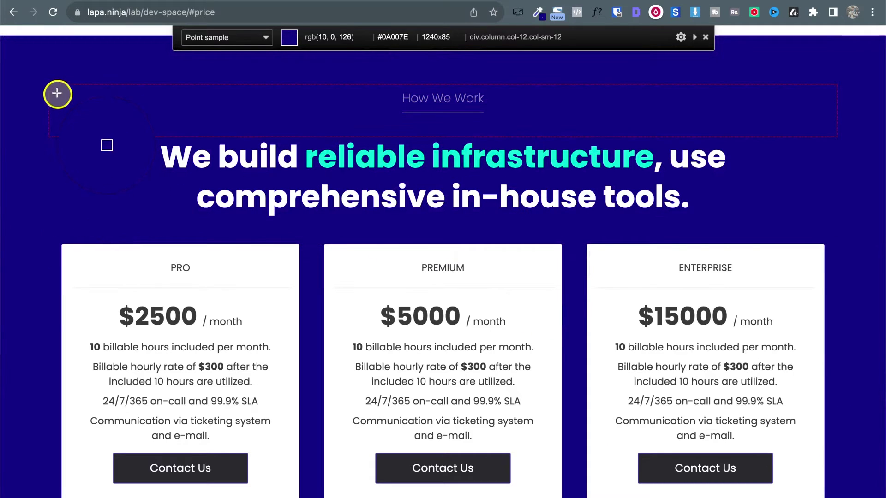
pyautogui.click(47, 59)
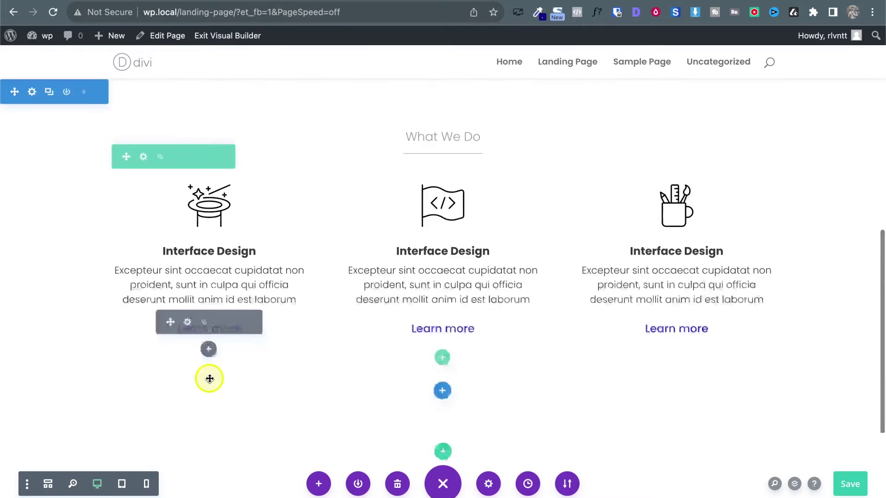
# Step: Apply the sampled dark blue as the background of the empty section below "What We Do", save it, and return to the reference page
pyautogui.scroll(-5, 210, 375)
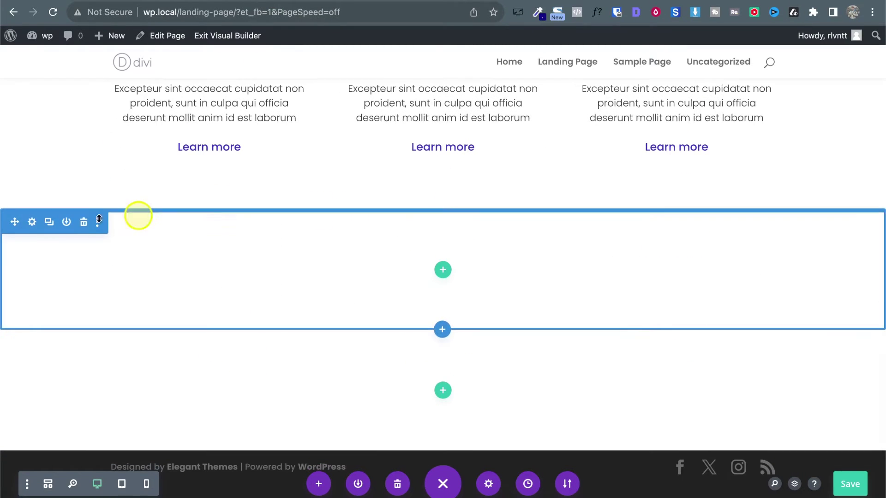
pyautogui.click(31, 223)
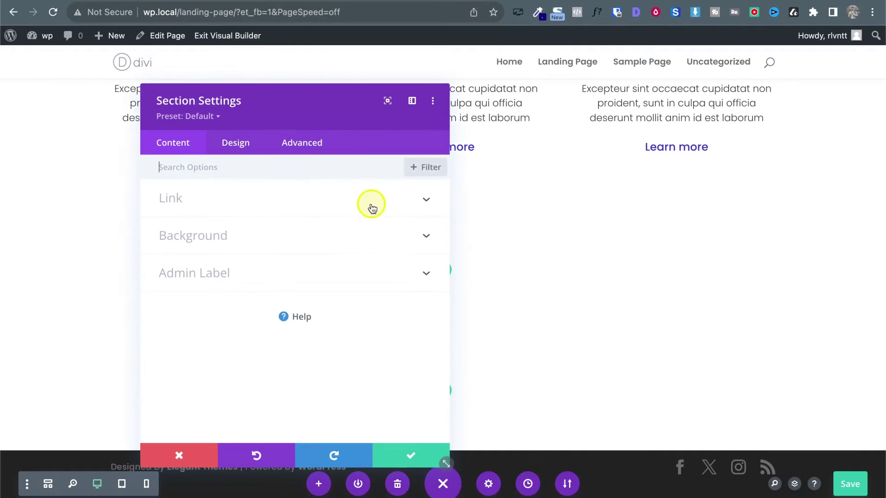
pyautogui.click(239, 237)
pyautogui.click(294, 295)
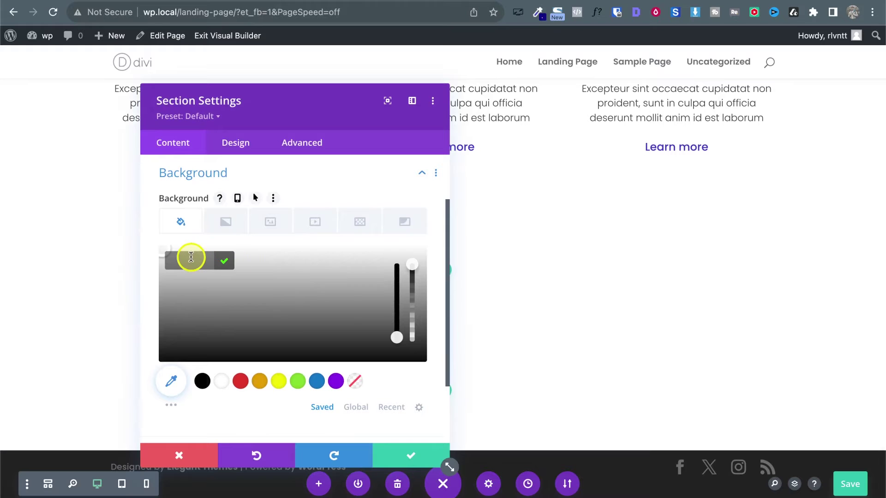
pyautogui.click(226, 261)
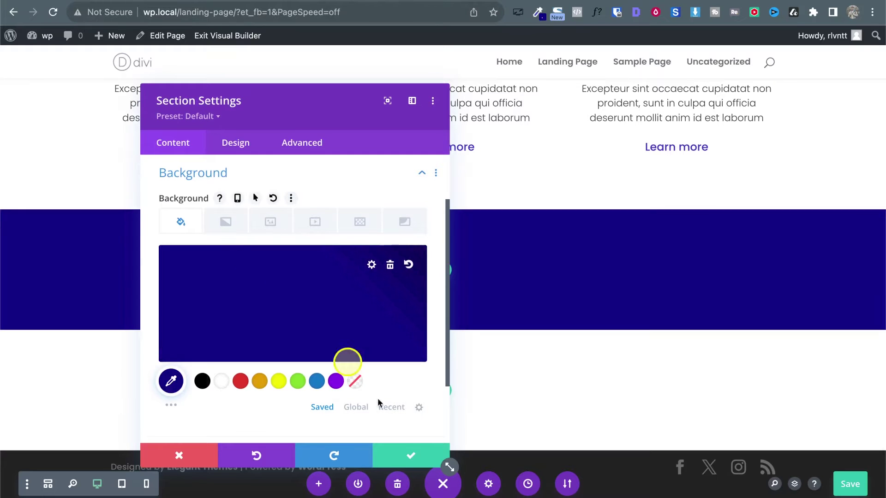
pyautogui.click(407, 455)
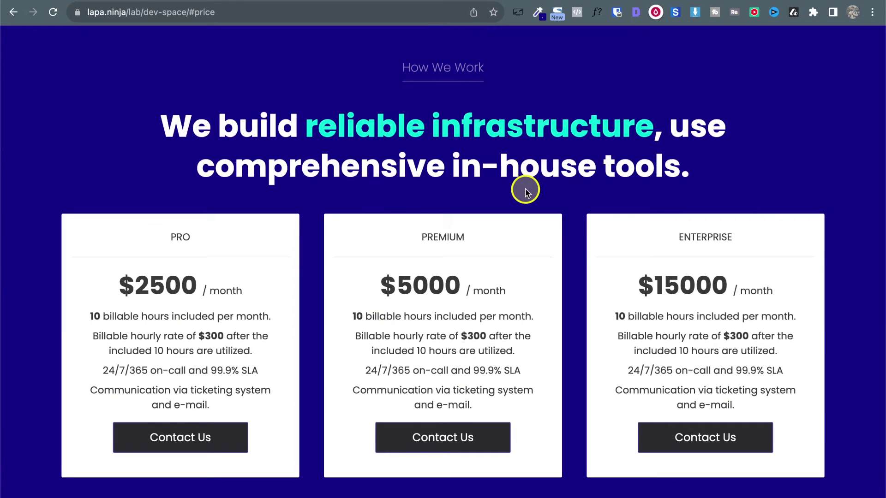
pyautogui.scroll(3, 524, 188)
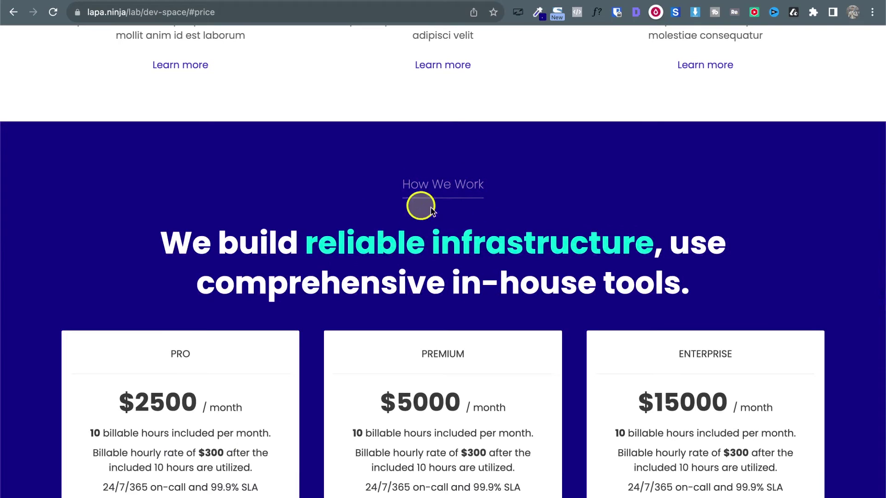
# Step: Compare the reference page's "How We Work" heading, headline and three pricing cards with its hero section and client logos
pyautogui.scroll(-2, 429, 187)
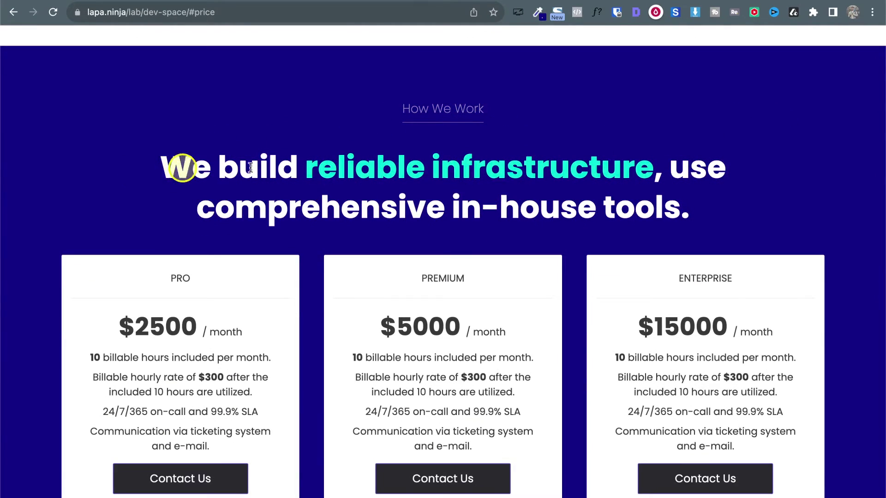
pyautogui.scroll(1, 254, 240)
pyautogui.scroll(16, 253, 240)
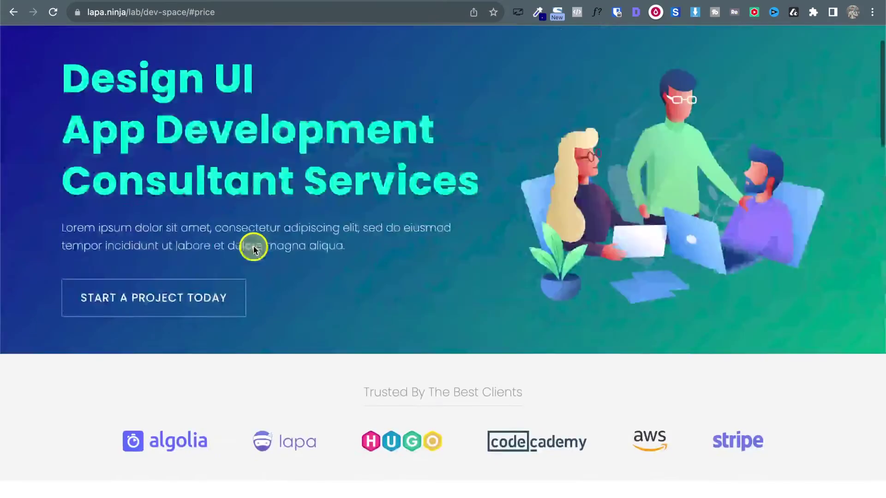
pyautogui.scroll(-13, 240, 246)
pyautogui.scroll(-4, 240, 246)
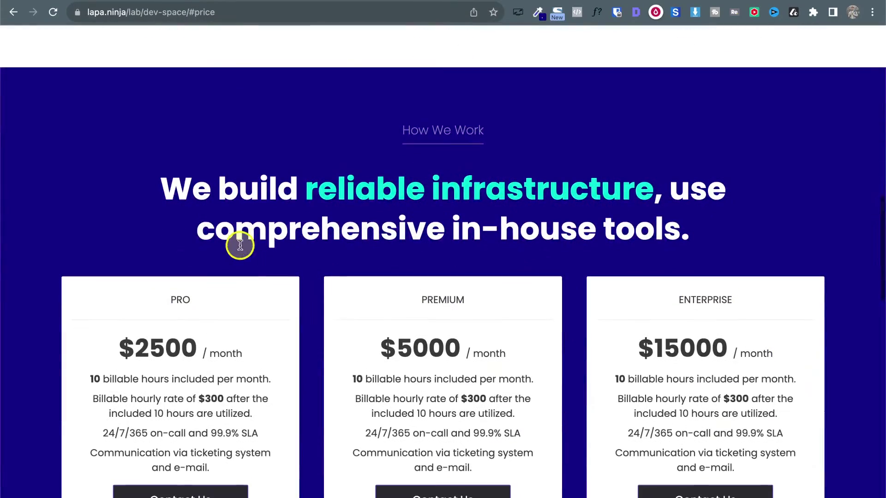
pyautogui.scroll(-4, 383, 206)
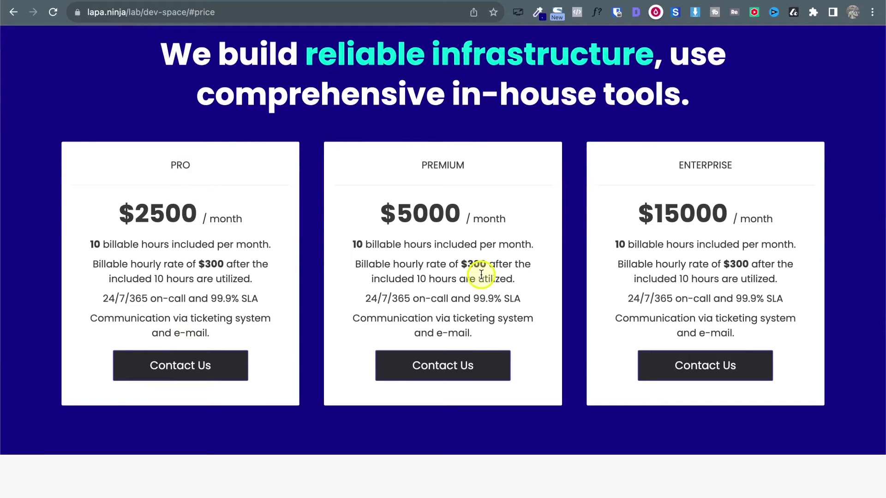
# Step: Return to the landing page in the Divi builder and locate the "What We Do" heading row above the service columns
pyautogui.hotkey('ctrl', 'Tab')
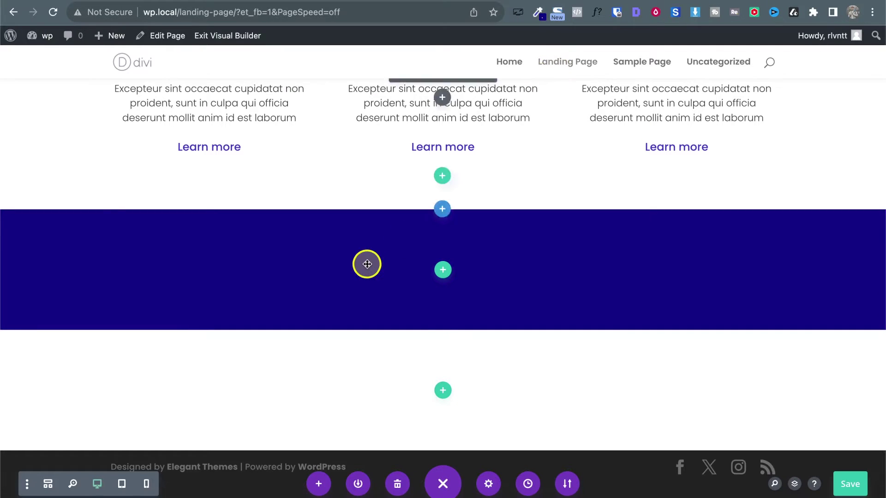
pyautogui.scroll(6, 468, 150)
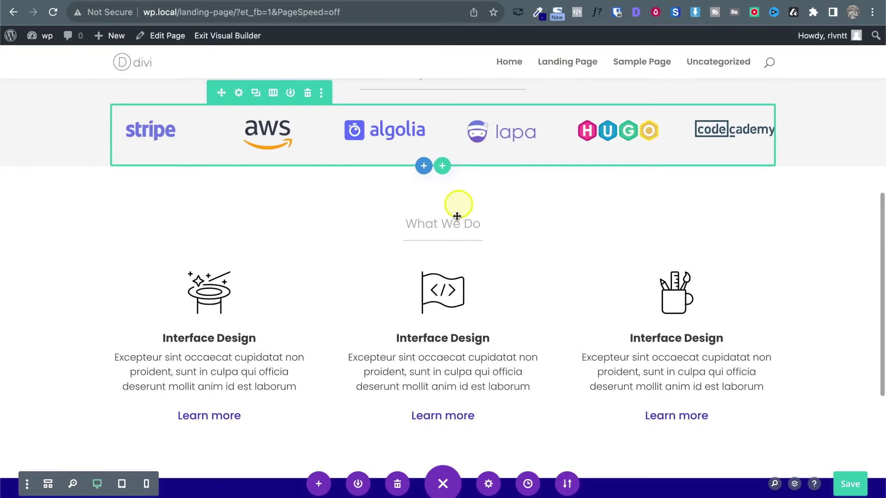
pyautogui.scroll(-3, 457, 212)
pyautogui.scroll(2, 455, 229)
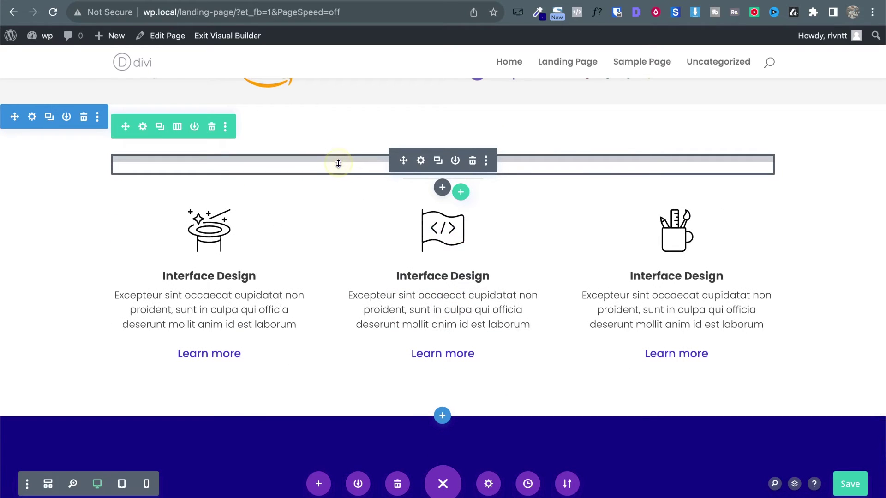
# Step: Duplicate the "What We Do" heading row and move the copy into the empty dark blue section below
pyautogui.click(160, 126)
pyautogui.scroll(-4, 492, 201)
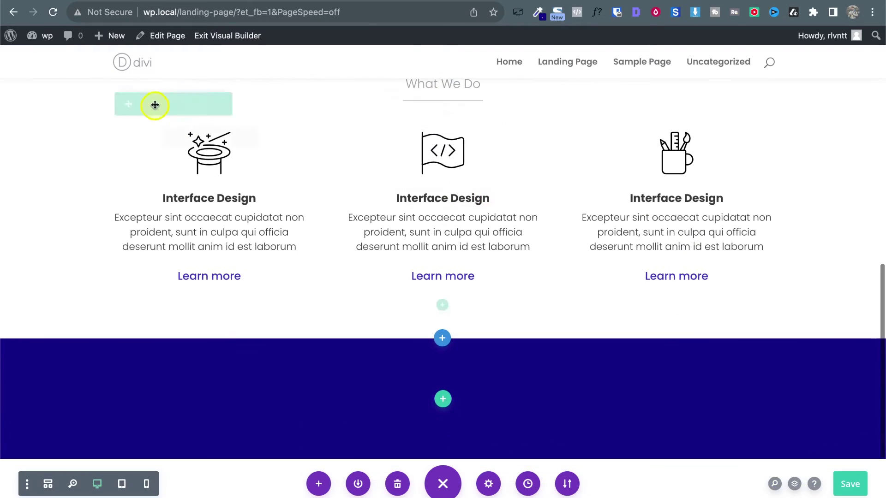
pyautogui.scroll(2, 155, 107)
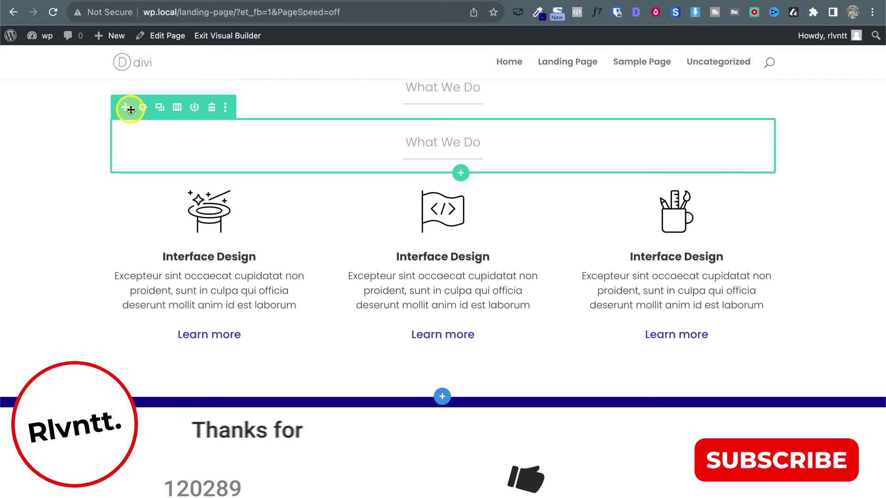
pyautogui.moveTo(129, 109)
pyautogui.mouseDown()
pyautogui.moveTo(324, 300)
pyautogui.moveTo(395, 388)
pyautogui.moveTo(446, 397)
pyautogui.mouseUp()
pyautogui.scroll(-3, 630, 348)
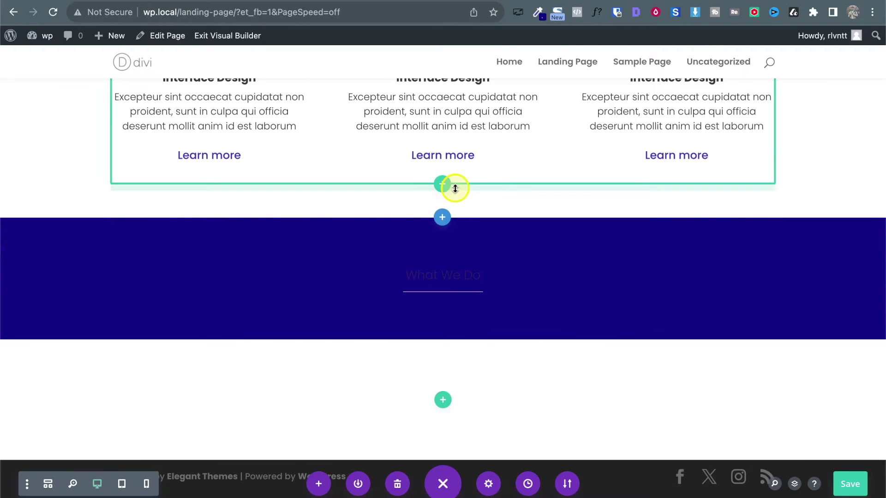
# Step: Switch to the lapa.ninja reference page and examine the font details of the "How We Work" heading with WhatFont
pyautogui.hotkey('ctrl', 'Tab')
pyautogui.scroll(5, 419, 114)
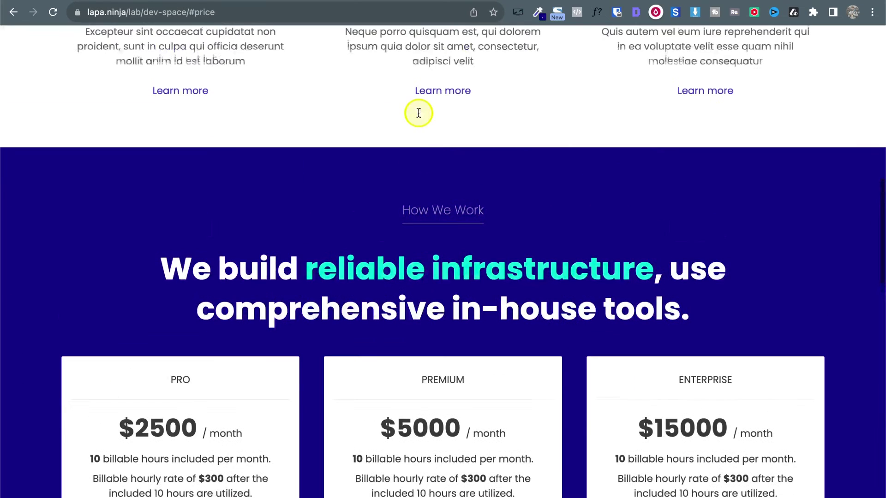
pyautogui.tripleClick(444, 213)
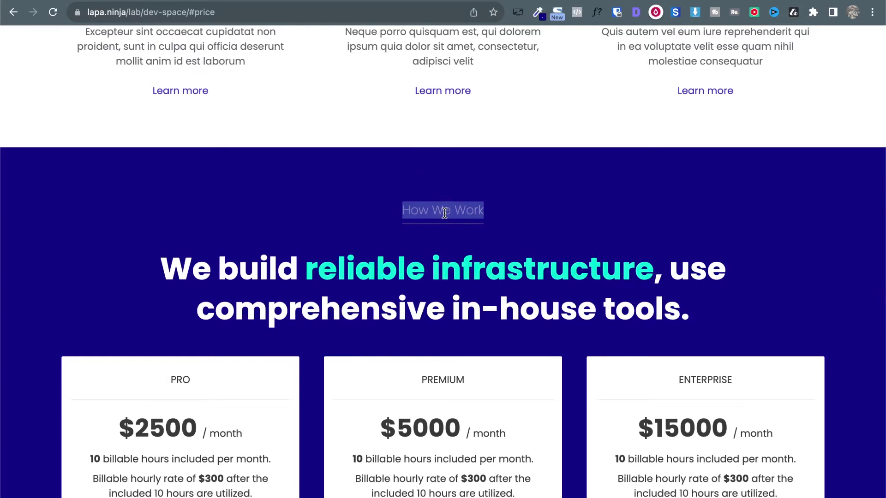
pyautogui.doubleClick(445, 213)
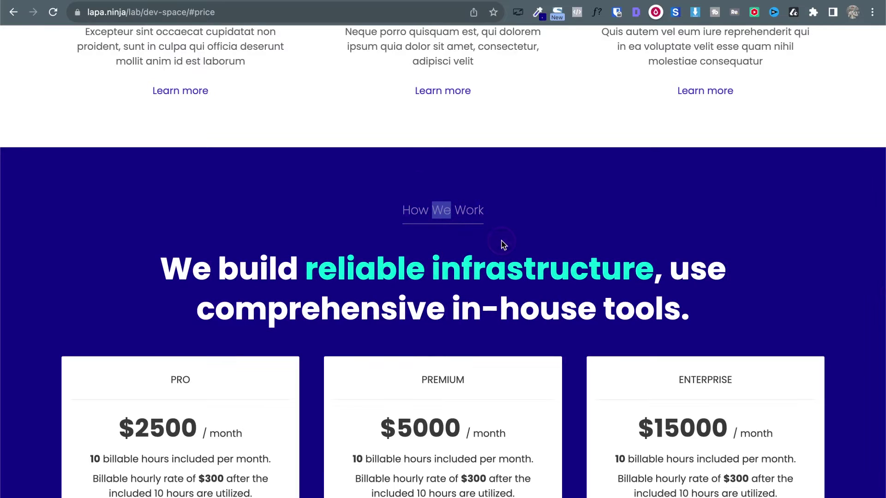
pyautogui.hotkey('ctrl', 'Tab')
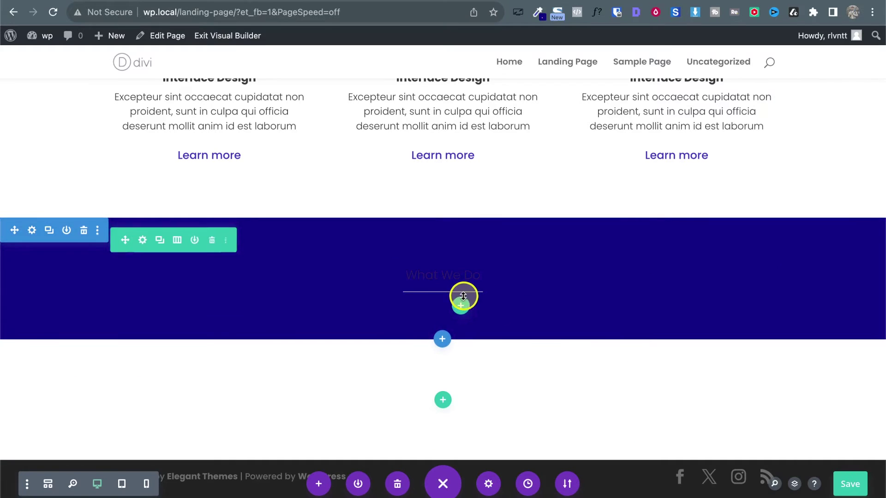
pyautogui.hotkey('ctrl', 'Tab')
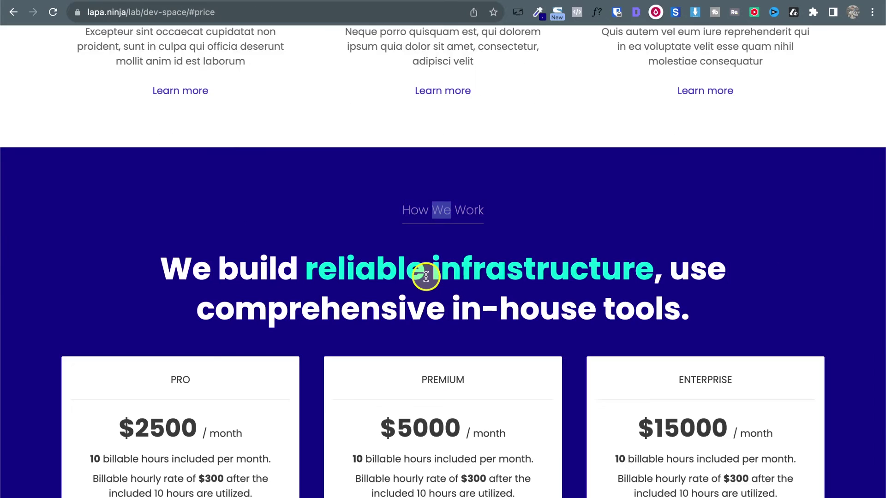
pyautogui.click(596, 16)
pyautogui.click(421, 209)
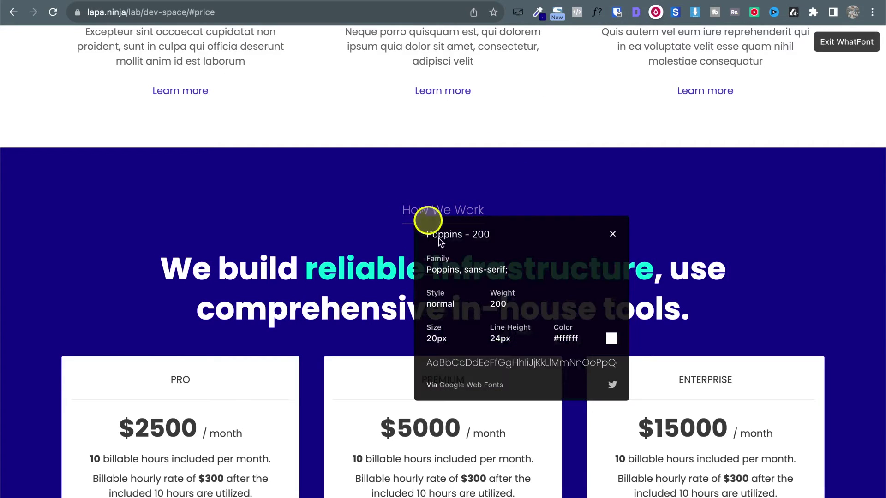
pyautogui.press('Escape')
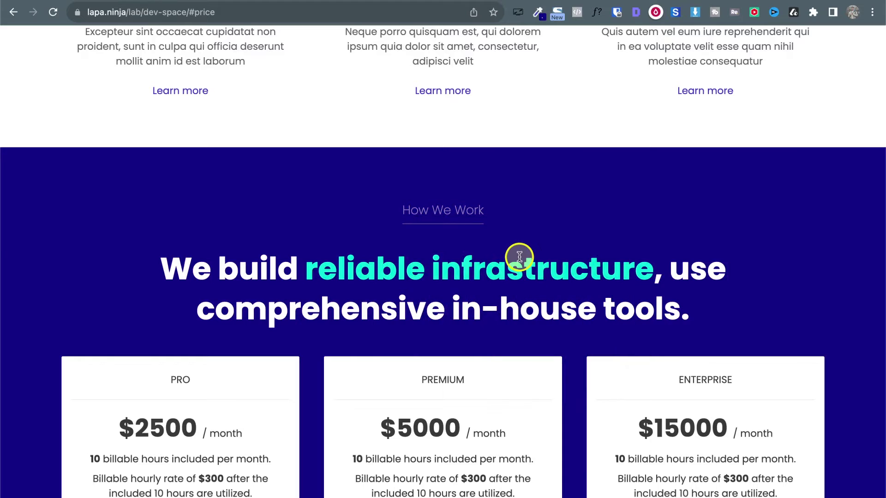
# Step: Copy "How We Work" from the reference page and replace the blue section's heading text with it
pyautogui.hotkey('ctrl', 'shift', 'Tab')
pyautogui.hotkey('ctrl', 'Tab')
pyautogui.tripleClick(425, 216)
pyautogui.hotkey('ctrl', 'c')
pyautogui.hotkey('ctrl', 'shift', 'Tab')
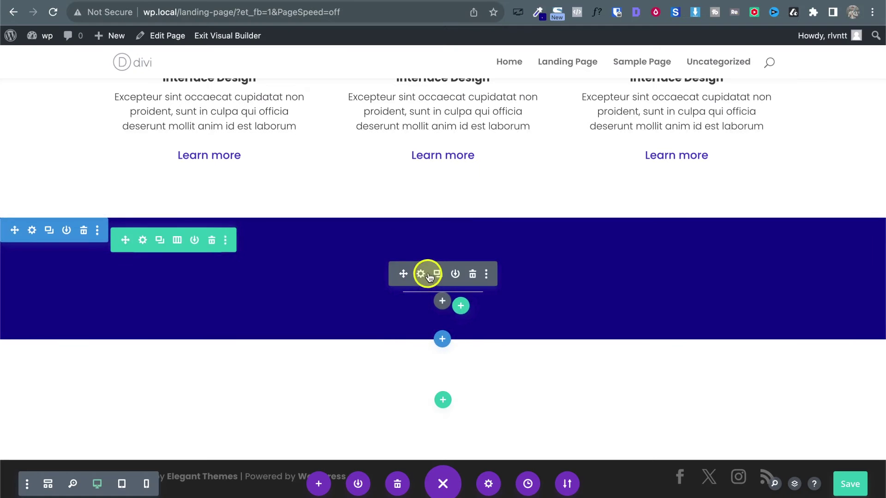
pyautogui.click(420, 273)
pyautogui.tripleClick(262, 377)
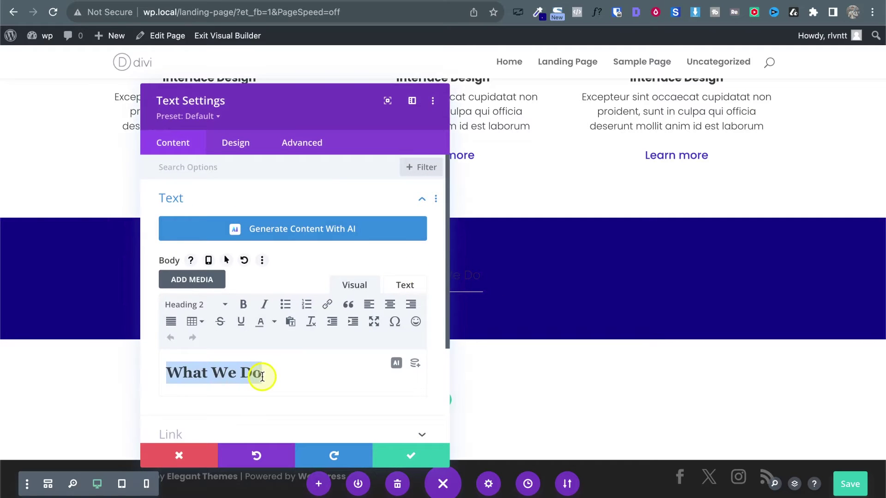
pyautogui.hotkey('ctrl', 'v')
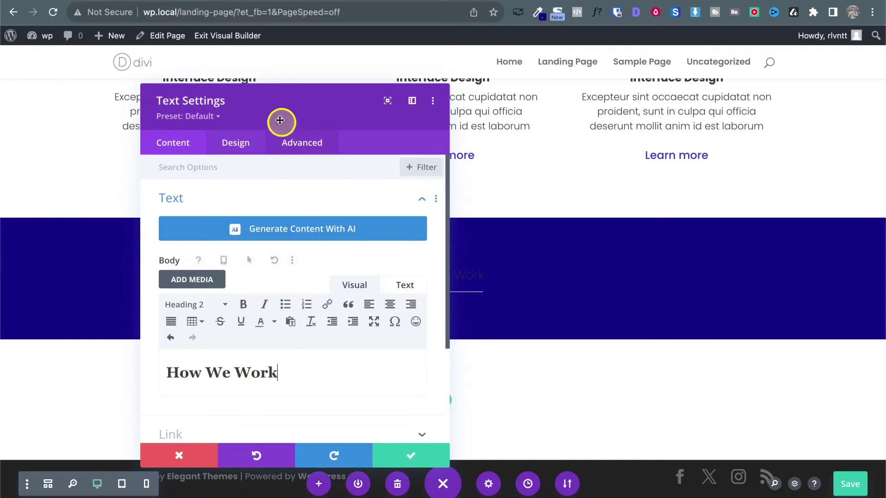
# Step: Set the "How We Work" heading's Heading 2 text color to white (#ffffff)
pyautogui.moveTo(281, 121); pyautogui.dragTo(671, 85)
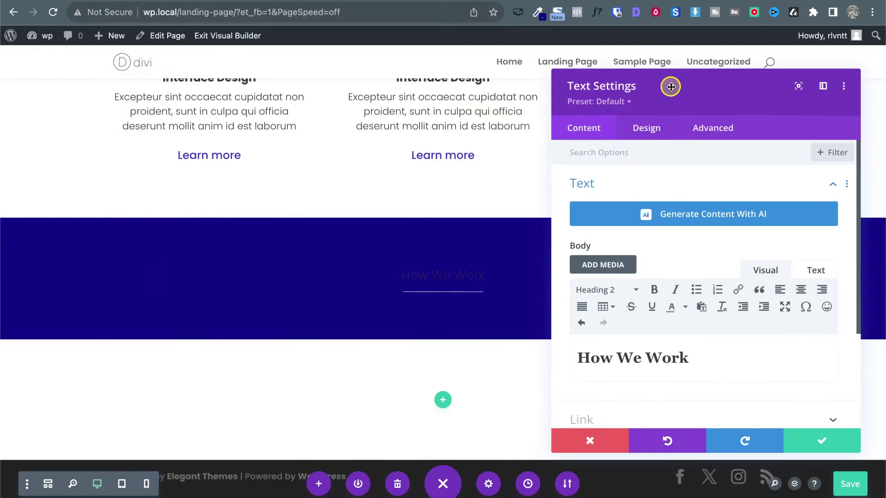
pyautogui.click(643, 134)
pyautogui.click(624, 220)
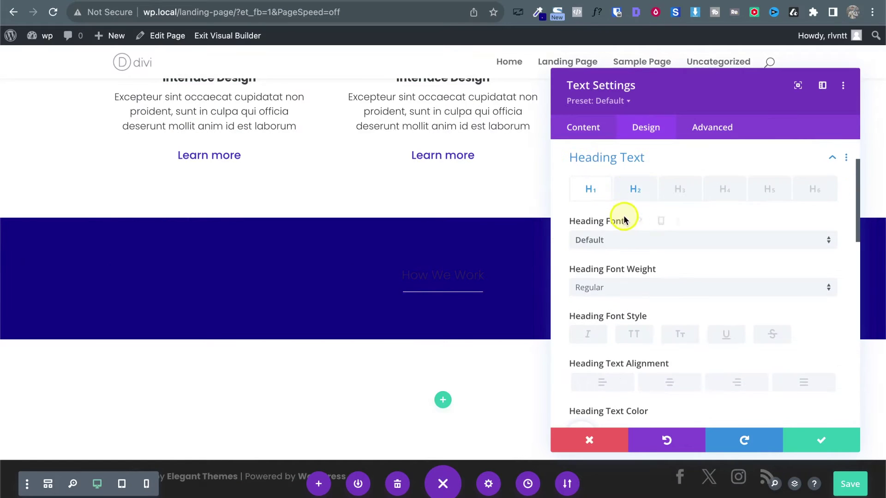
pyautogui.scroll(-5, 703, 284)
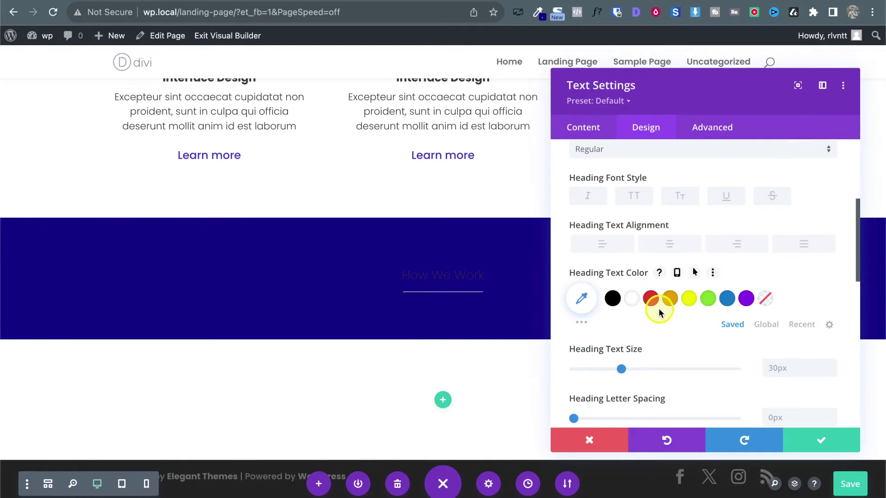
pyautogui.scroll(5, 633, 206)
pyautogui.click(635, 207)
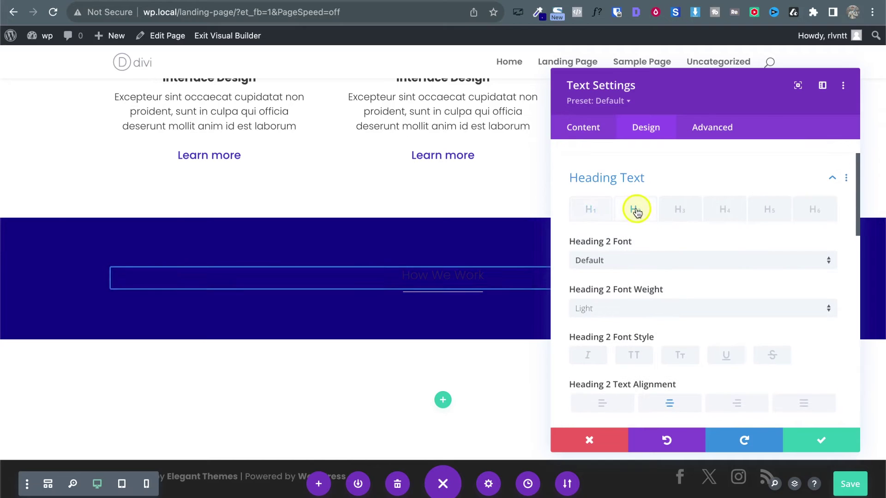
pyautogui.scroll(-3, 639, 321)
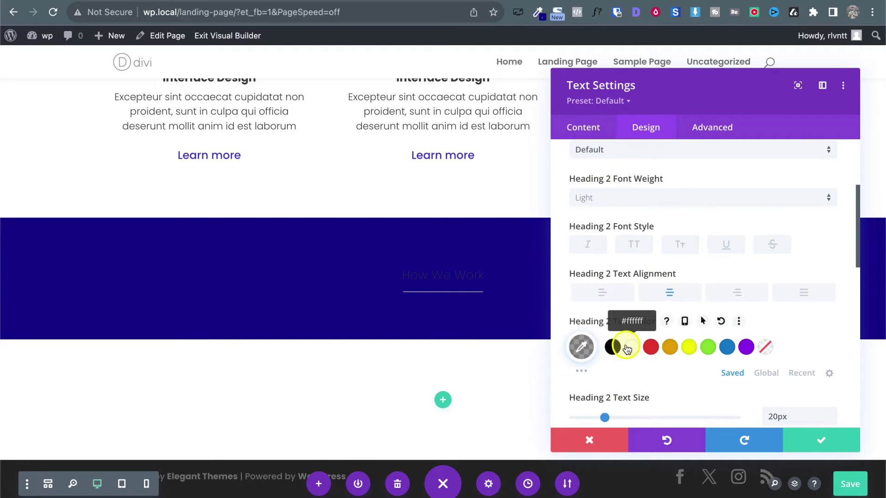
pyautogui.scroll(-3, 646, 313)
# Step: Inspect the "How We Work" heading's styling on the reference page with the browser's developer tools
pyautogui.hotkey('ctrl', 'Tab')
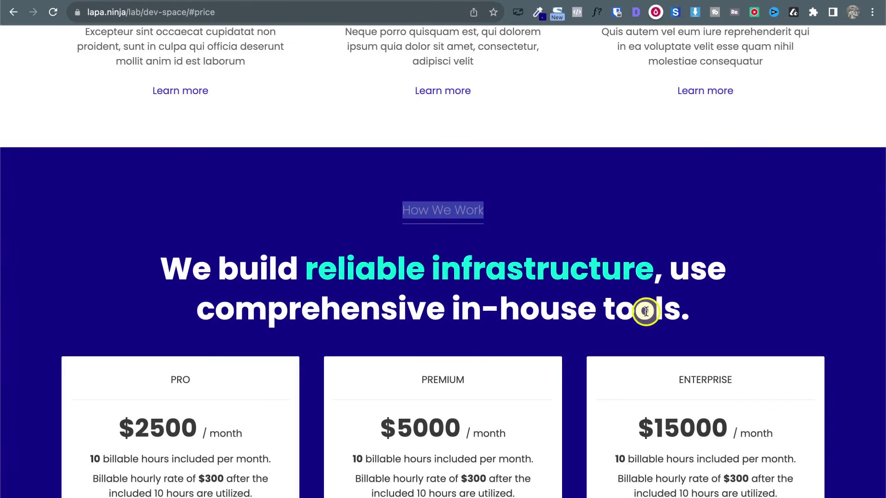
pyautogui.click(450, 209)
pyautogui.rightClick(449, 209)
pyautogui.press('Up')
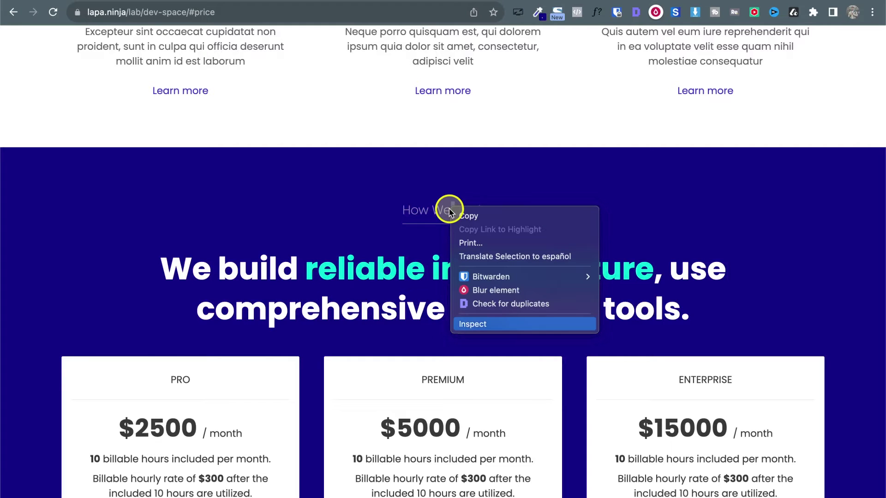
pyautogui.press('Return')
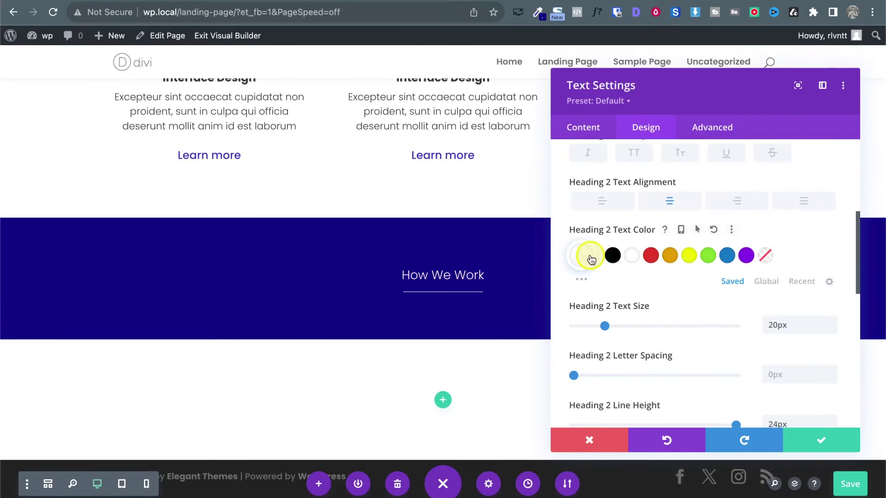
# Step: Make the white Heading 2 text color semi-transparent and save the heading's text settings
pyautogui.click(591, 259)
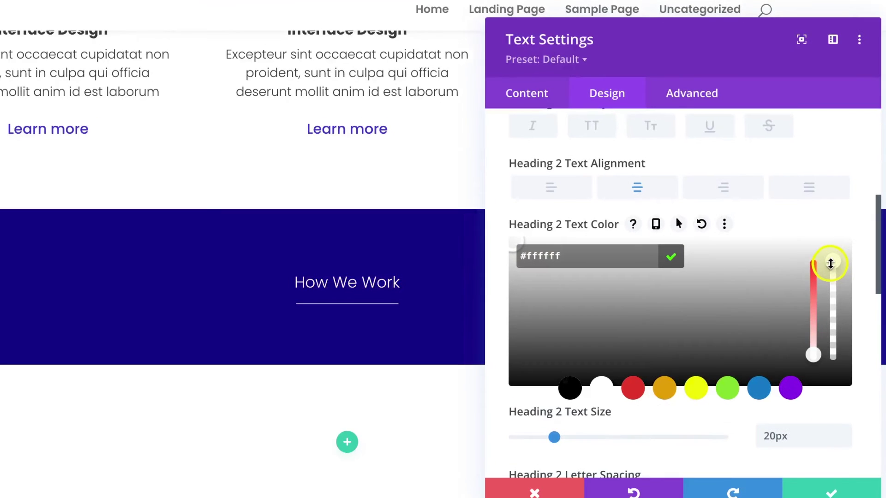
pyautogui.moveTo(830, 263); pyautogui.dragTo(834, 322)
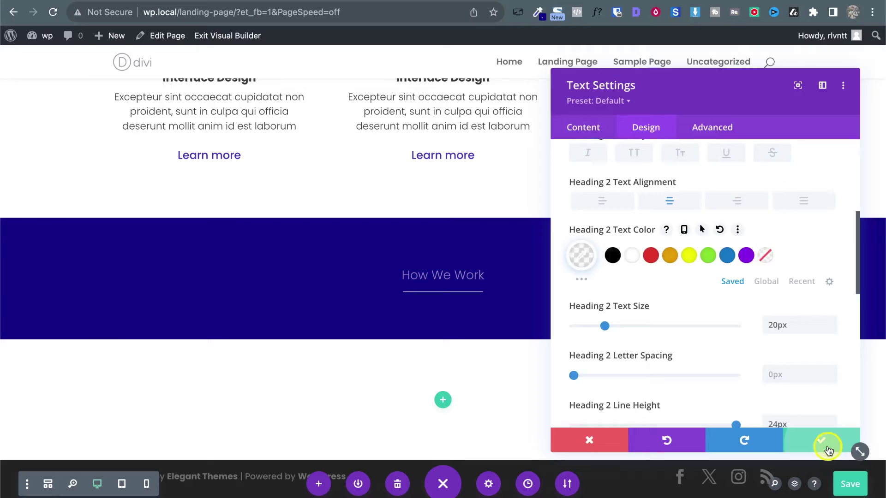
pyautogui.click(833, 490)
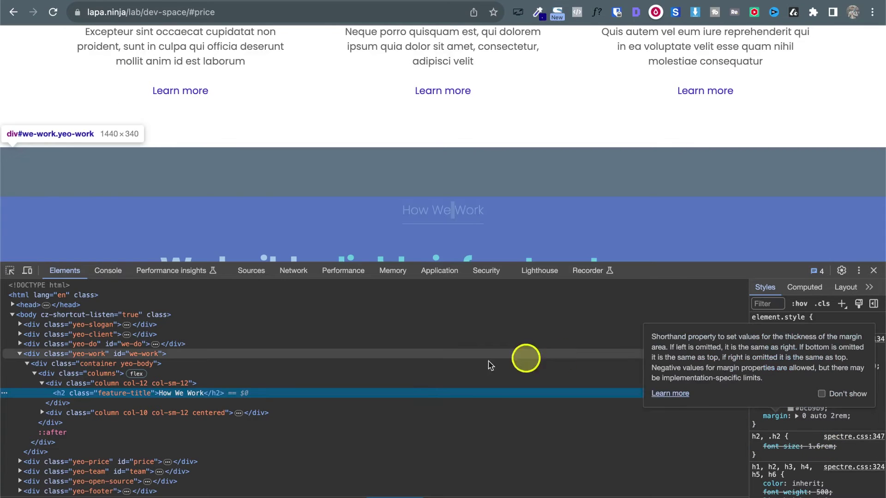
# Step: Examine the bottom border color in the CSS of the reference page's "How We Work" heading
pyautogui.click(9, 272)
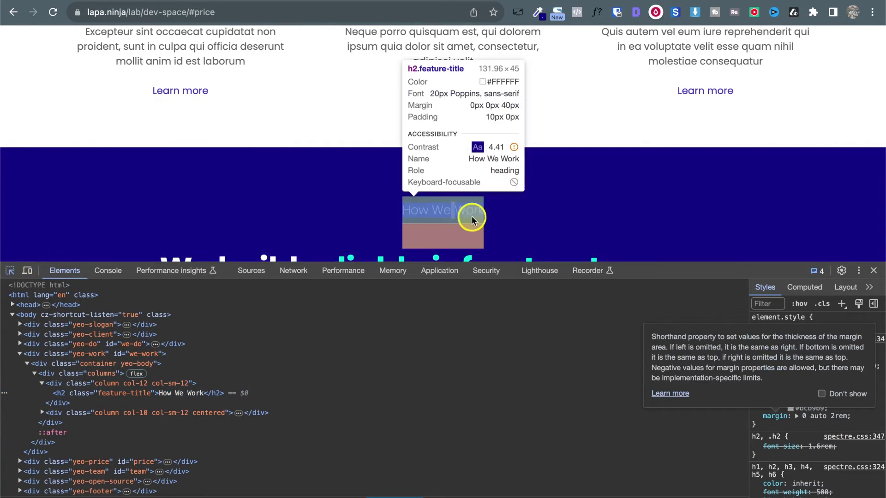
pyautogui.click(468, 225)
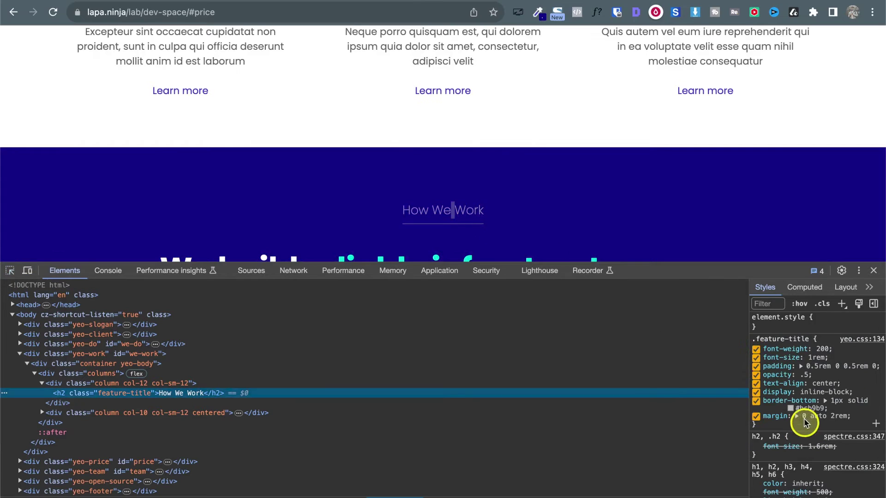
pyautogui.click(804, 408)
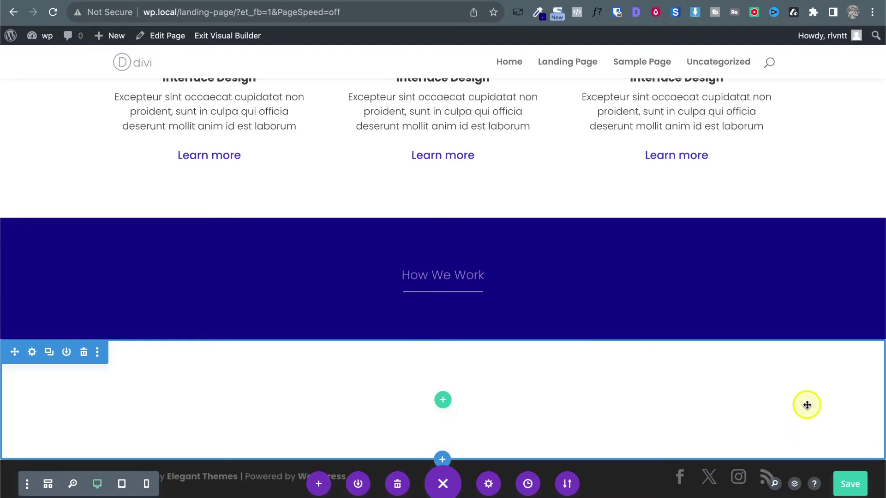
# Step: Delete the divider line beneath the "How We Work" heading in the blue section
pyautogui.moveTo(438, 300)
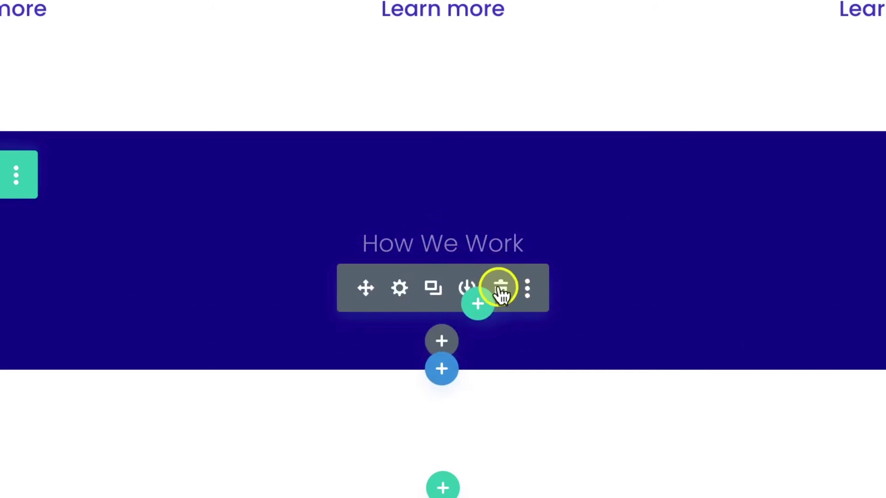
pyautogui.click(501, 291)
# Step: Give the "How We Work" heading module a bottom border 1px wide
pyautogui.moveTo(420, 251)
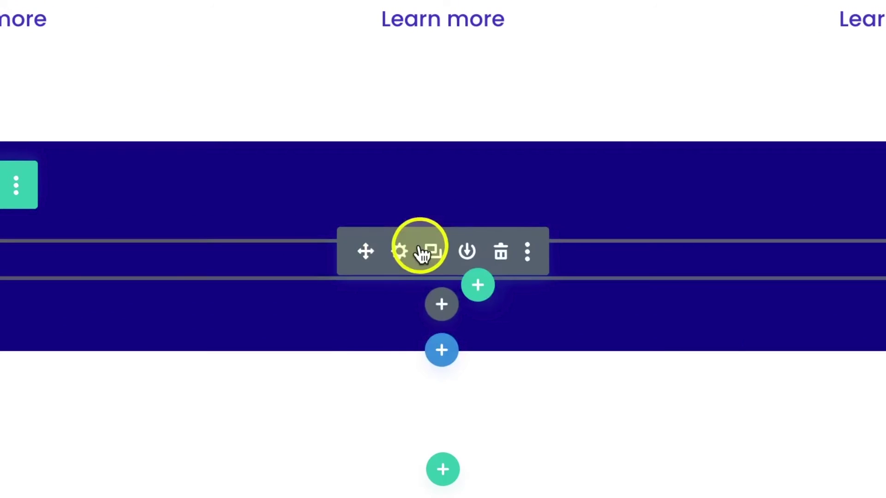
pyautogui.click(406, 251)
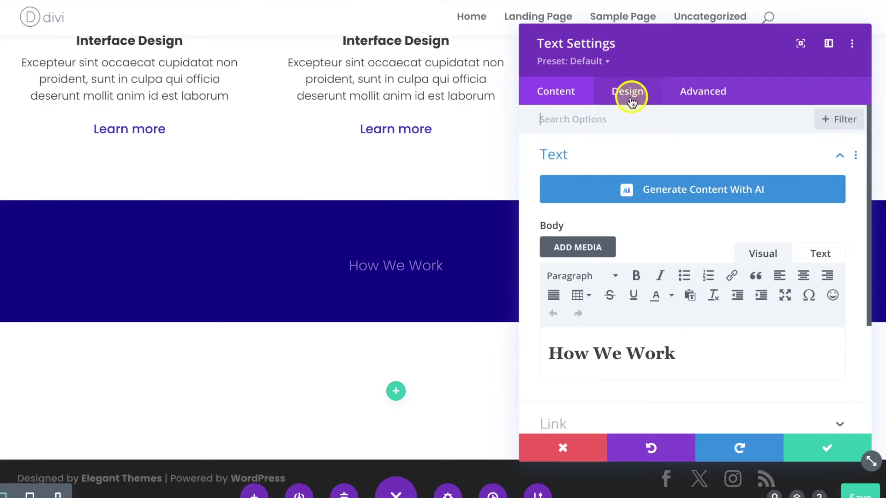
pyautogui.click(673, 67)
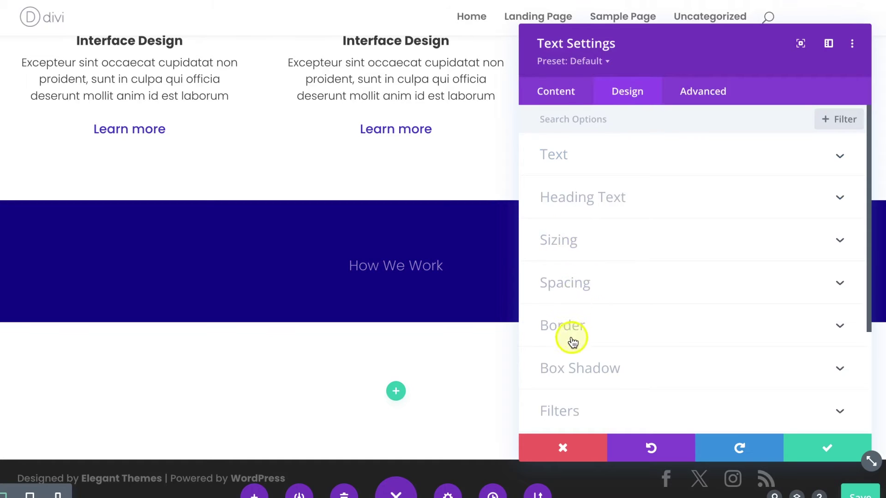
pyautogui.scroll(-3, 593, 368)
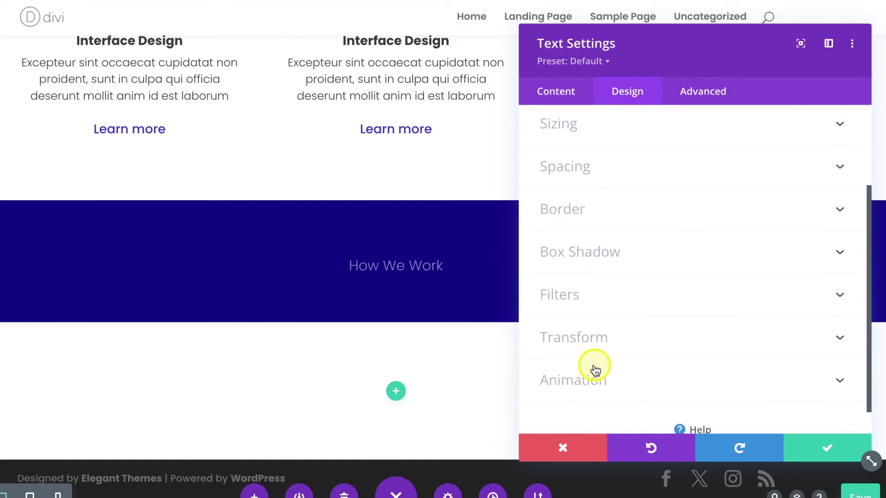
pyautogui.click(640, 212)
pyautogui.scroll(-2, 639, 332)
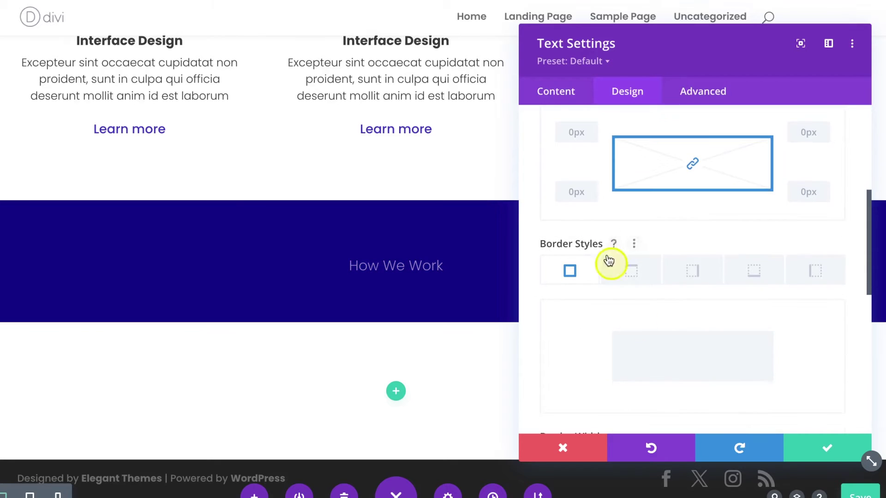
pyautogui.scroll(-2, 630, 210)
pyautogui.scroll(4, 638, 174)
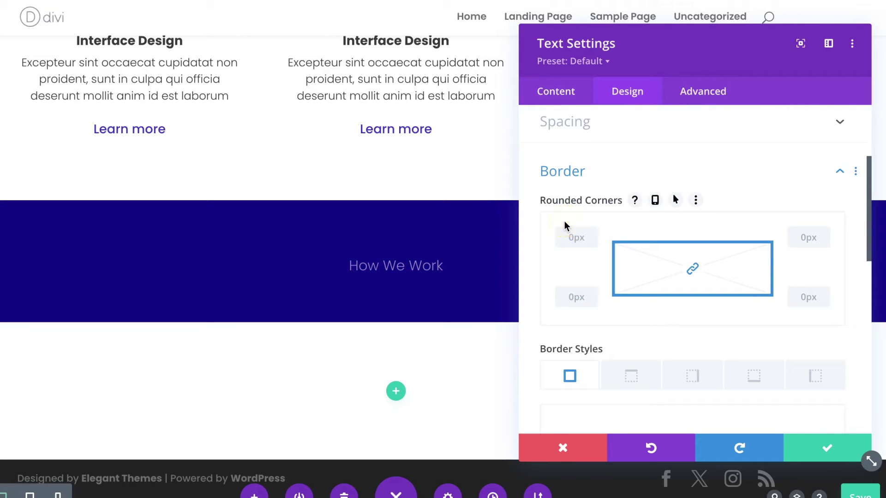
pyautogui.scroll(-4, 649, 266)
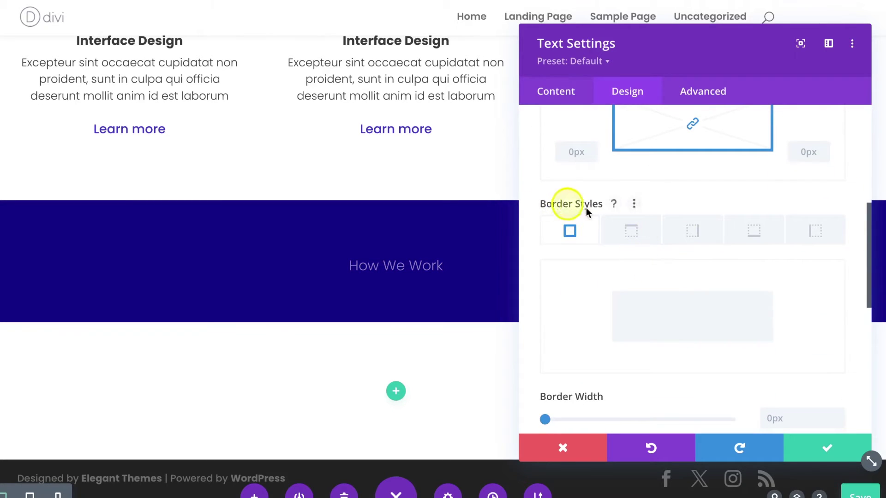
pyautogui.scroll(-2, 649, 230)
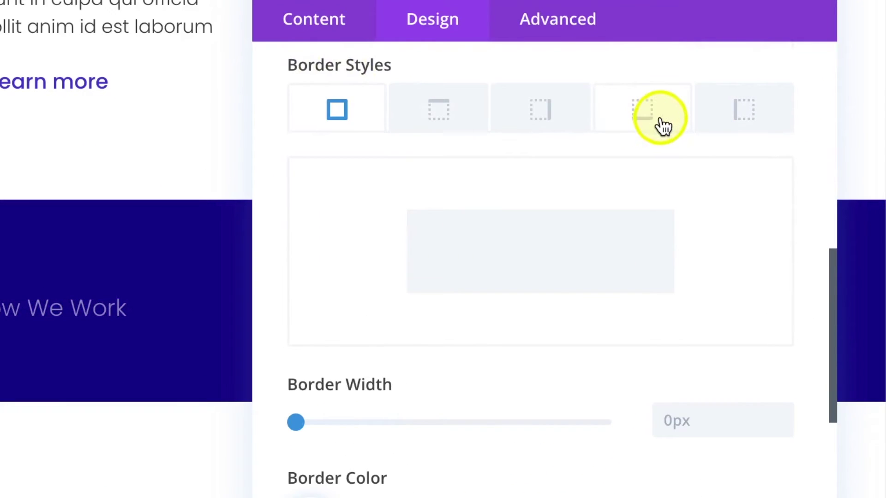
pyautogui.click(663, 124)
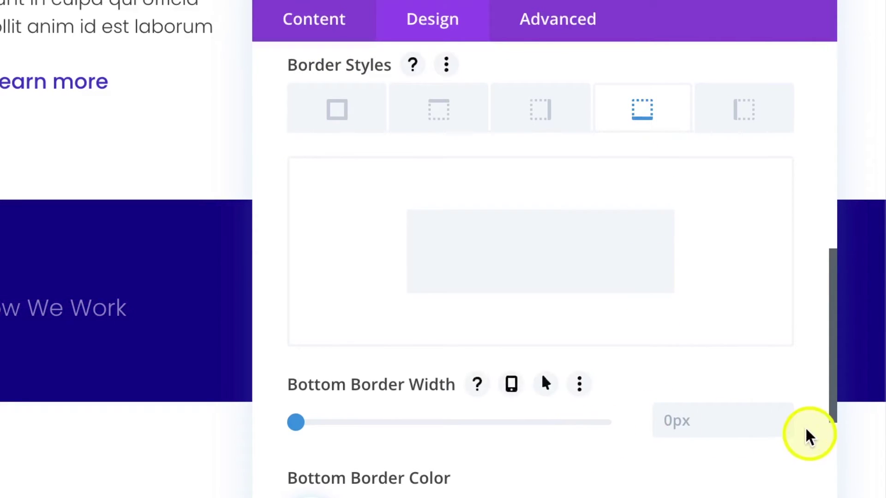
pyautogui.click(780, 414)
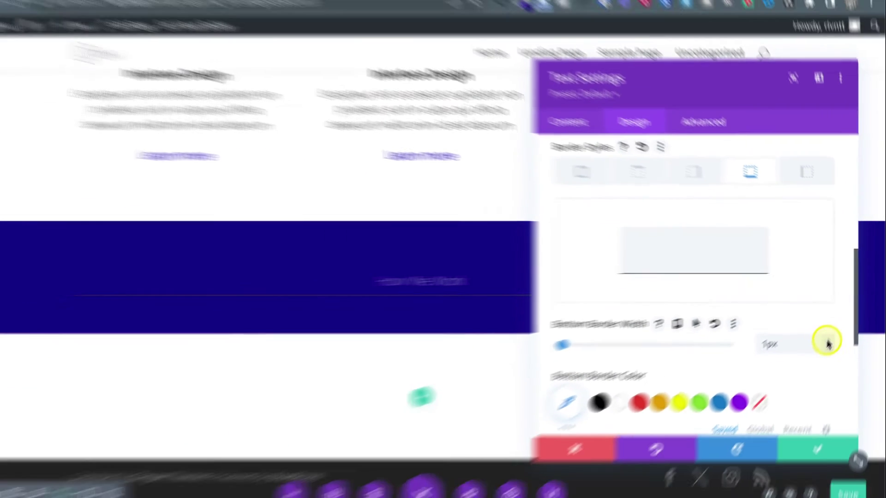
# Step: Color the heading's bottom border white at 0.5 opacity, rgba(255,255,255,0.5), and save the text settings
pyautogui.click(632, 396)
pyautogui.scroll(-2, 633, 395)
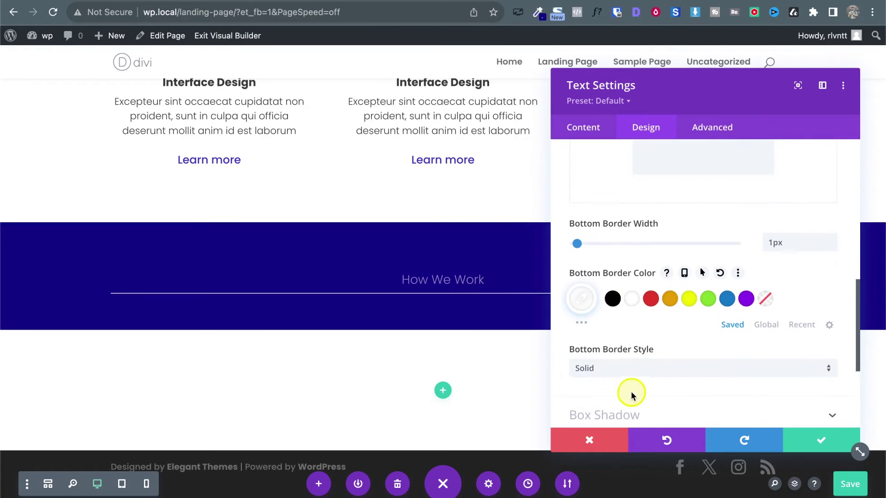
pyautogui.click(582, 308)
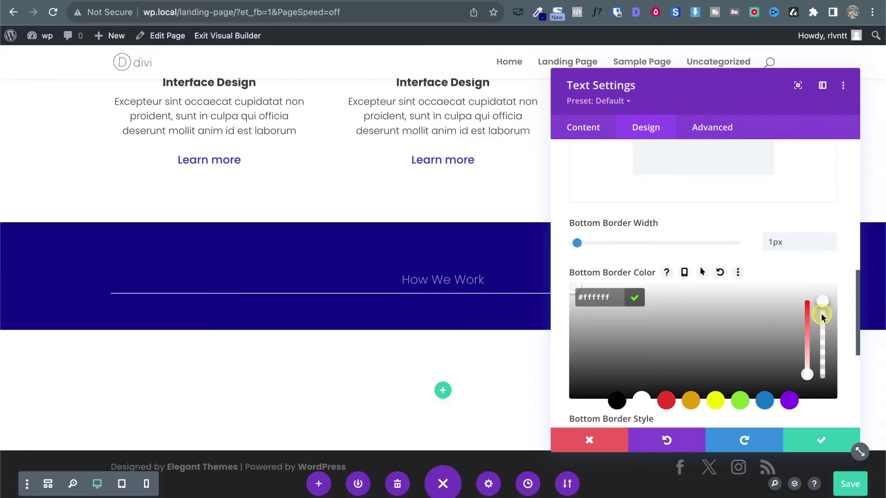
pyautogui.moveTo(823, 316); pyautogui.dragTo(821, 350)
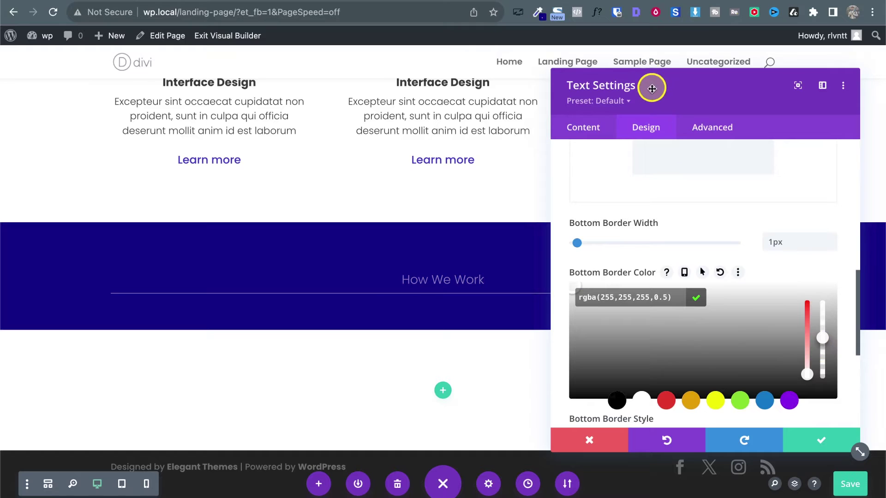
pyautogui.moveTo(619, 85); pyautogui.dragTo(623, 84)
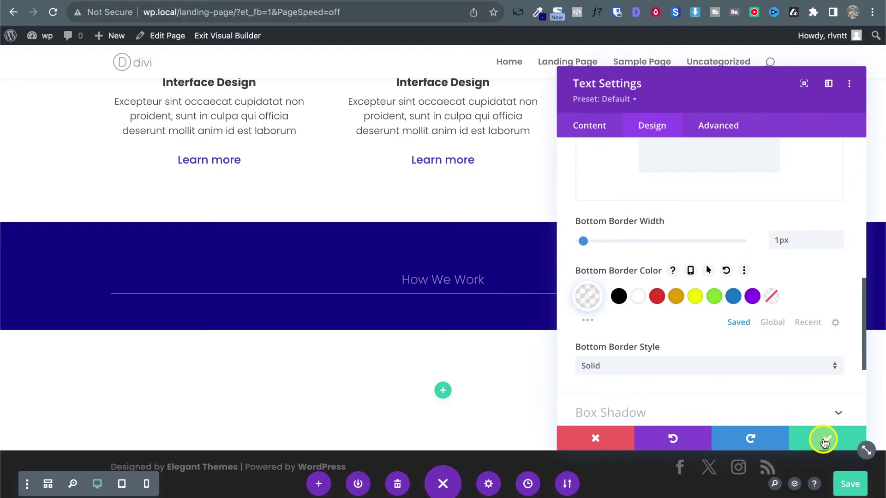
pyautogui.click(825, 442)
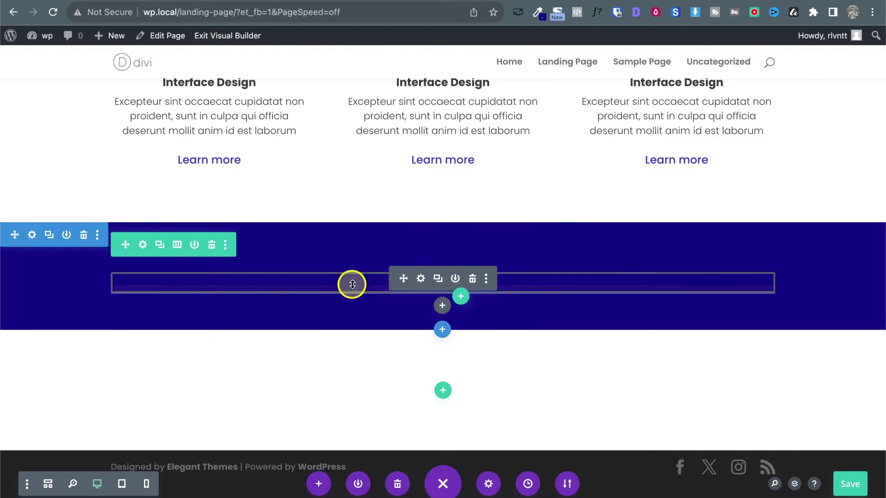
# Step: Set the "How We Work" text module's width to 140px and save its settings
pyautogui.click(423, 278)
pyautogui.click(644, 133)
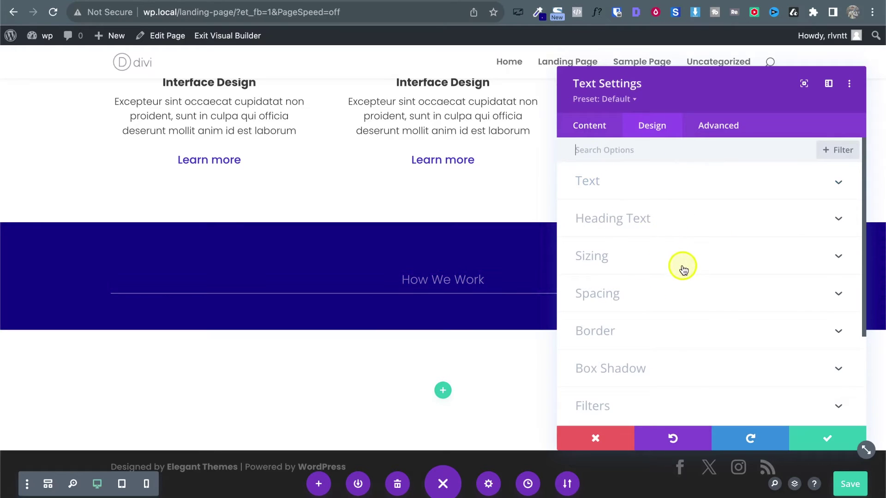
pyautogui.click(661, 257)
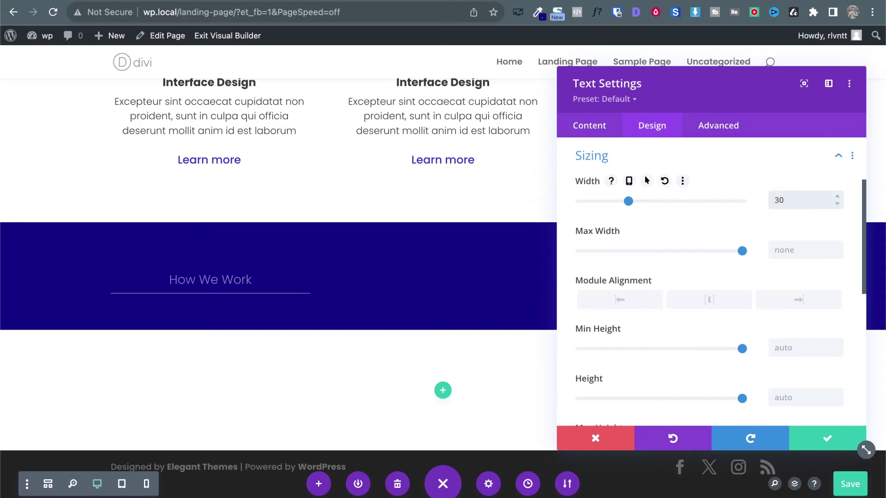
pyautogui.hotkey('shift', 'Down')
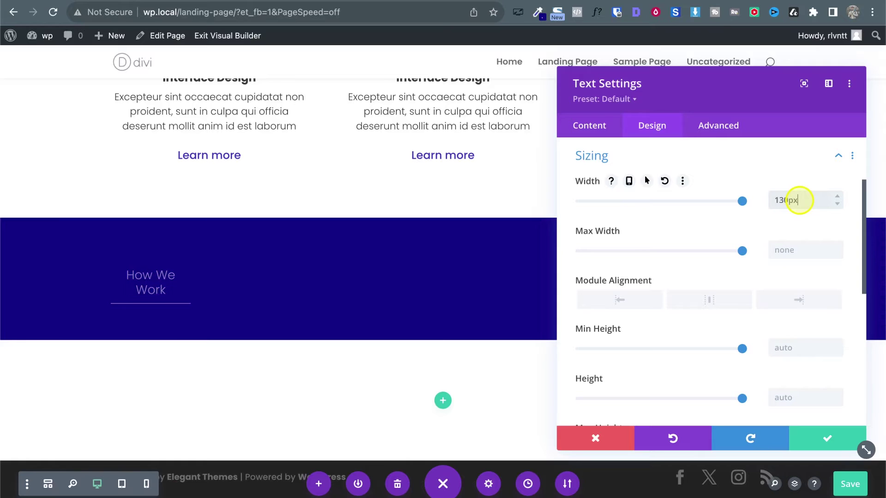
pyautogui.hotkey('shift', 'Up')
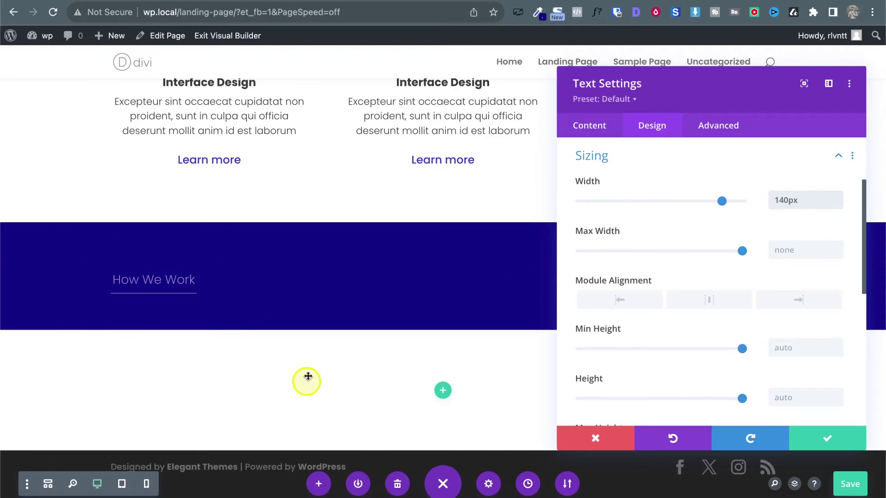
pyautogui.click(836, 436)
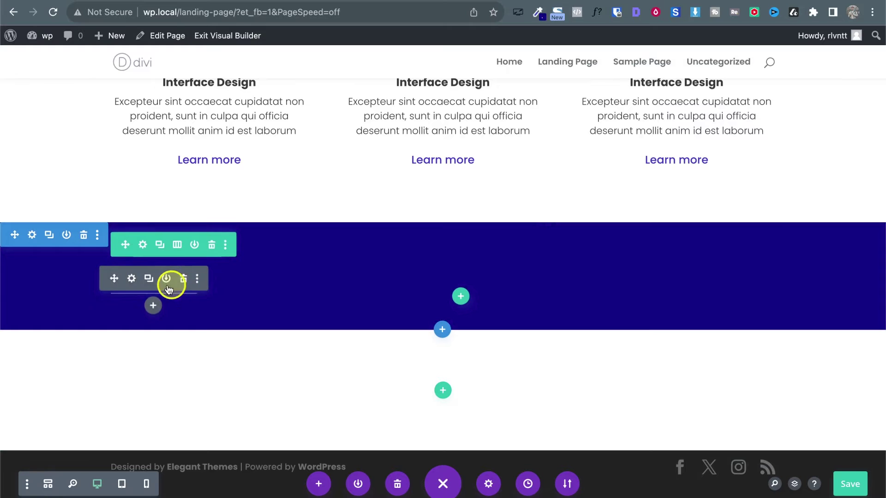
# Step: Center the "How We Work" module with the module alignment option and save its settings
pyautogui.click(130, 280)
pyautogui.click(653, 131)
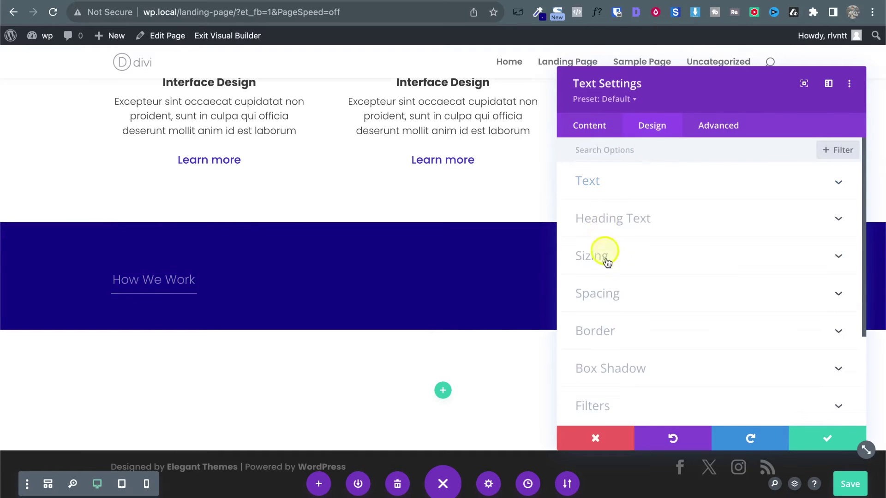
pyautogui.click(619, 255)
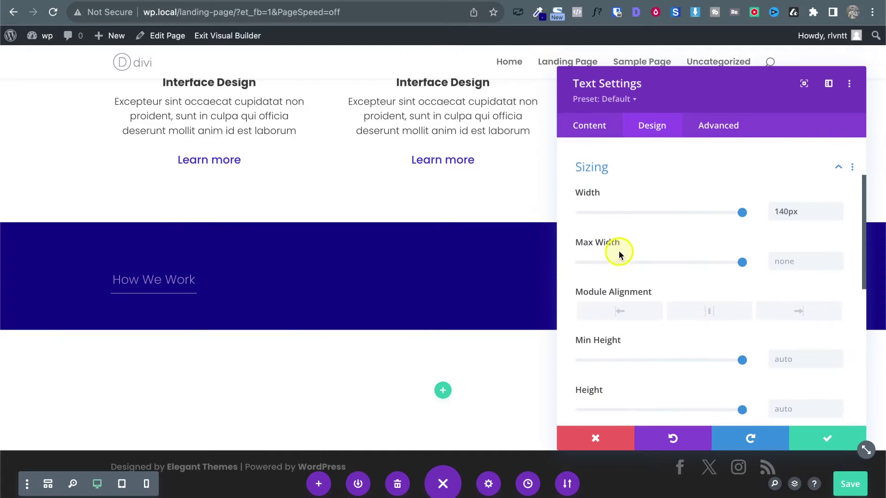
pyautogui.click(705, 306)
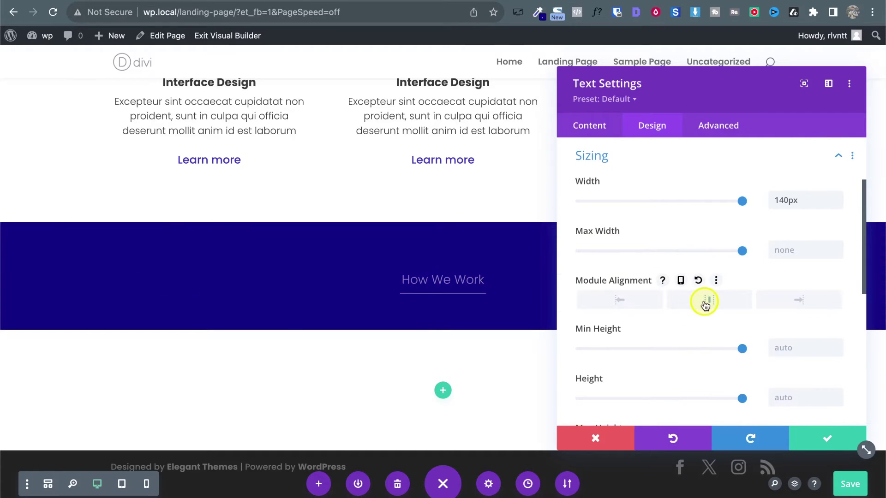
pyautogui.click(816, 438)
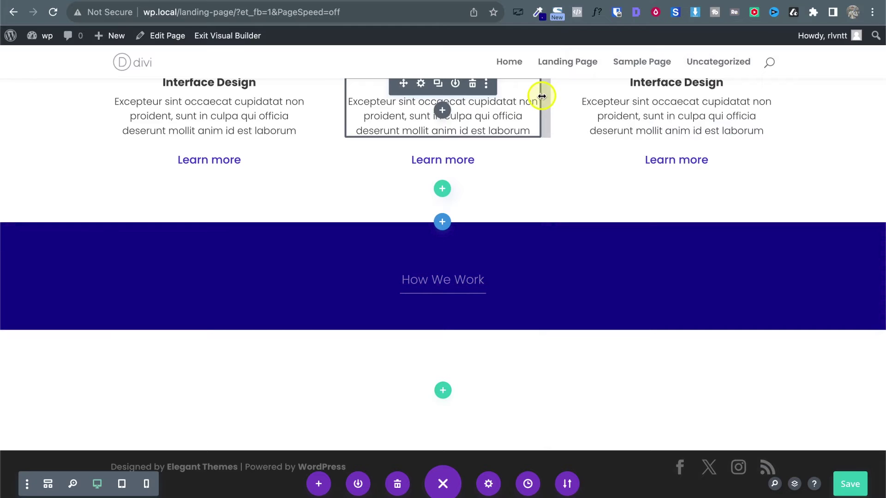
# Step: Add a single-column row below the "How We Work" heading and insert a Text module with its default content
pyautogui.click(460, 297)
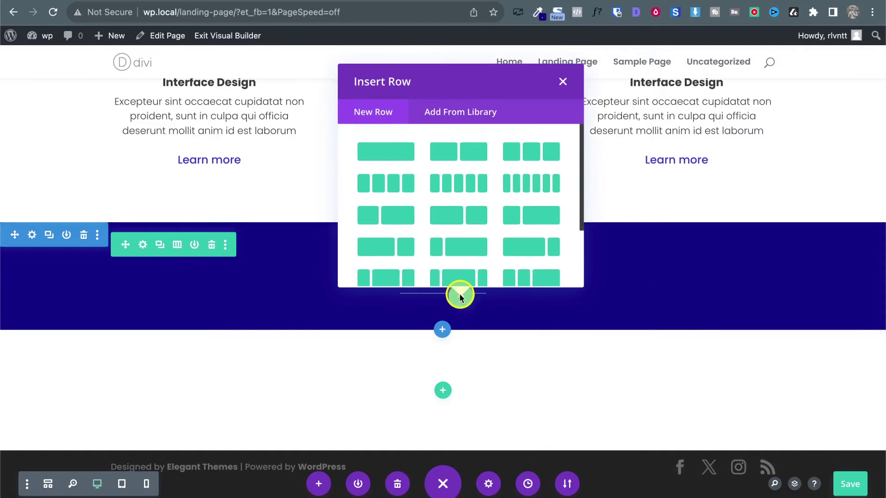
pyautogui.click(379, 151)
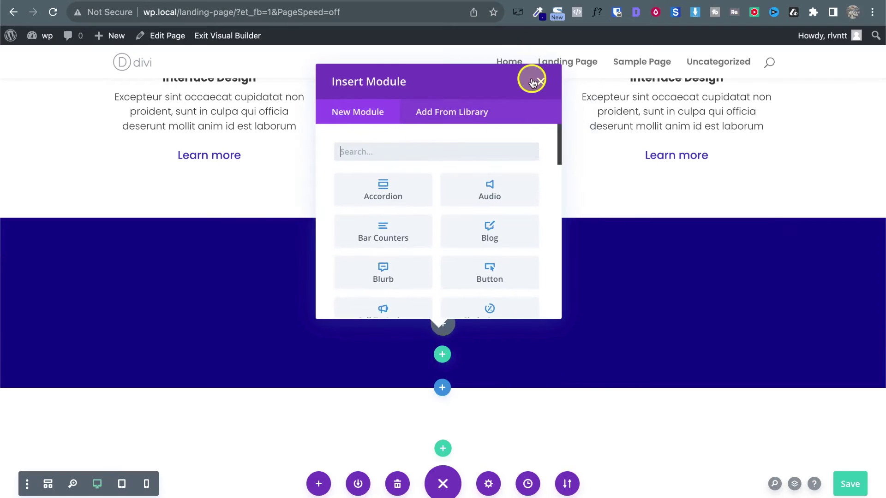
pyautogui.write('tex')
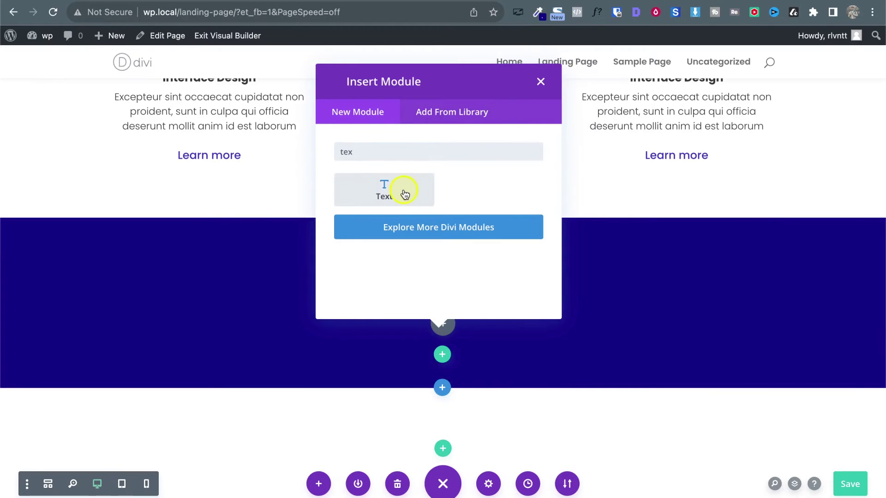
pyautogui.click(405, 194)
pyautogui.click(832, 449)
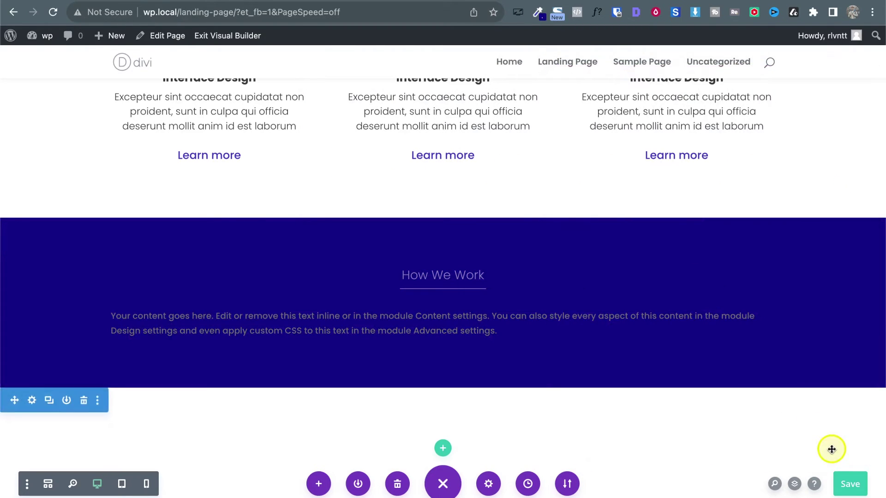
# Step: On the reference page, copy the "We build reliable infrastructure, use comprehensive in-house tools." headline and inspect its highlighted words with WhatFont
pyautogui.hotkey('ctrl', 'Tab')
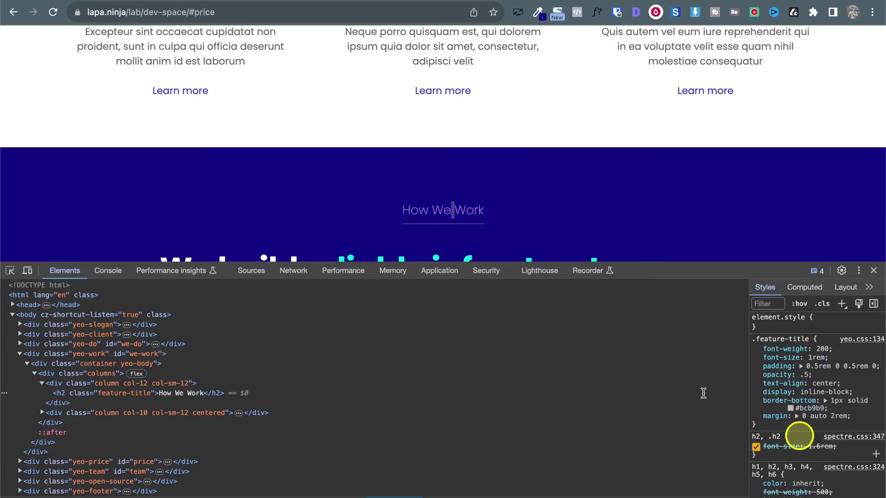
pyautogui.click(874, 273)
pyautogui.scroll(-1, 510, 338)
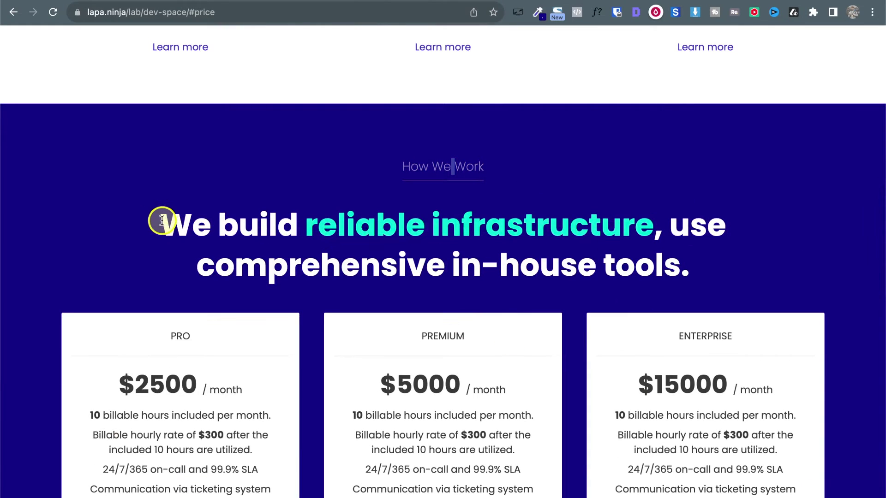
pyautogui.moveTo(162, 220); pyautogui.dragTo(707, 274)
pyautogui.hotkey('ctrl', 'c')
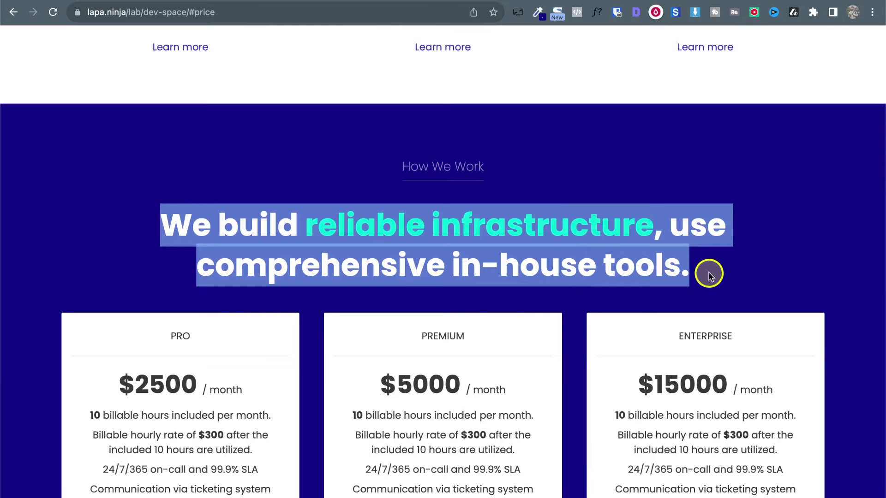
pyautogui.click(597, 12)
pyautogui.click(504, 236)
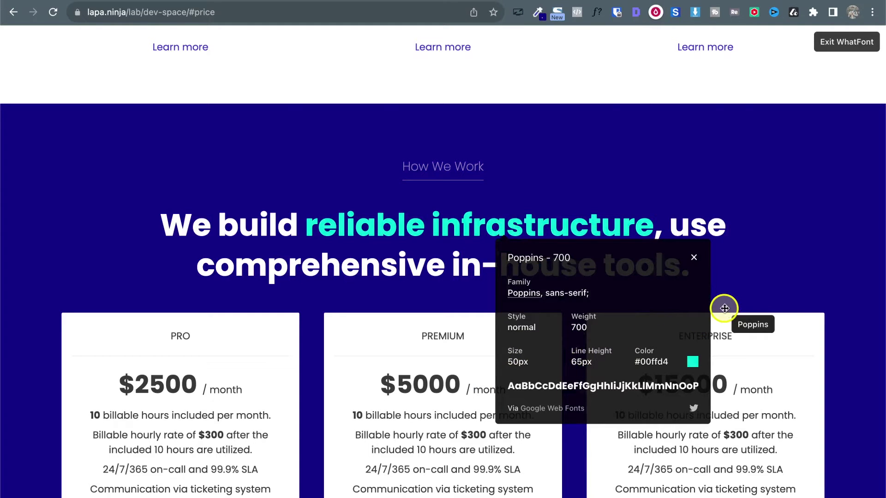
# Step: Back in the Divi page, replace the new Text module's placeholder with "We build reliable infrastructure, use comprehensive in-house tools."
pyautogui.hotkey('ctrl', 'Tab')
pyautogui.moveTo(430, 332)
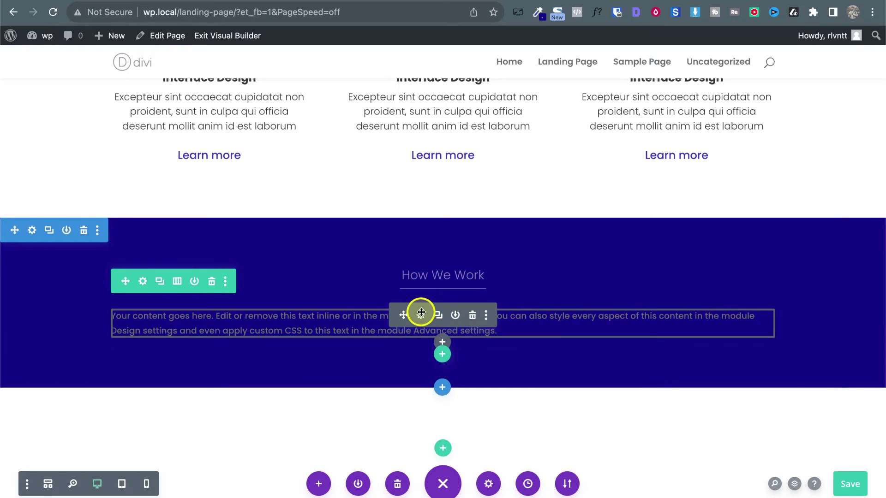
pyautogui.click(421, 313)
pyautogui.tripleClick(620, 364)
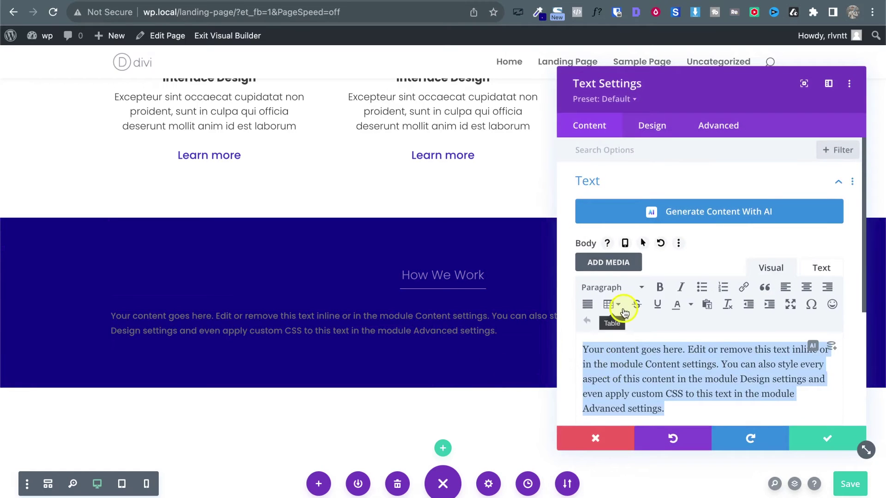
pyautogui.hotkey('ctrl', 'v')
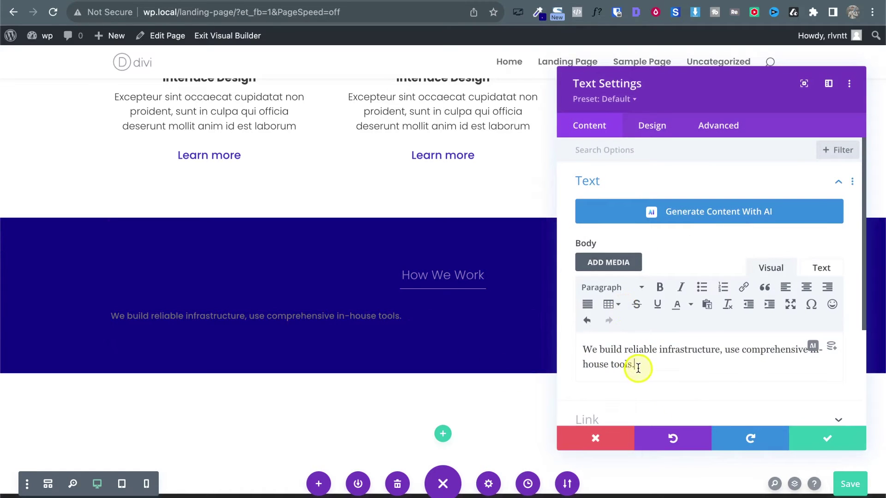
# Step: Format the whole "We build reliable infrastructure..." headline as Heading 2
pyautogui.moveTo(637, 367); pyautogui.dragTo(576, 337)
pyautogui.click(602, 289)
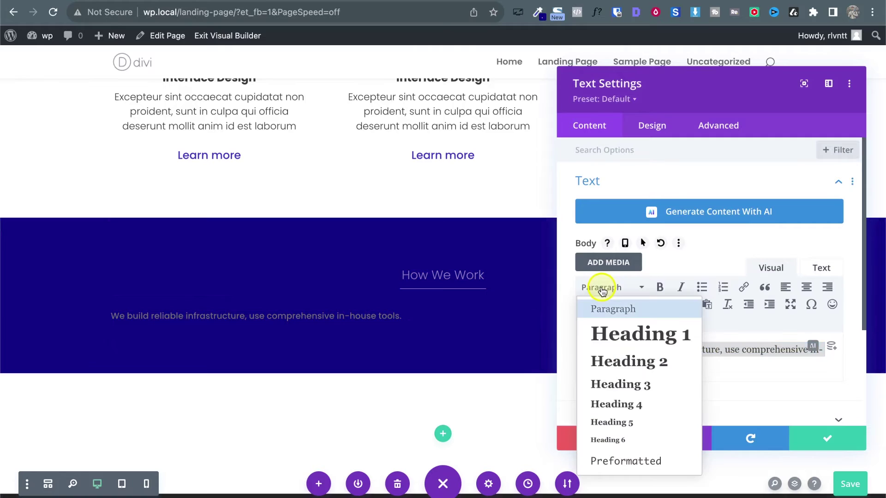
pyautogui.click(619, 362)
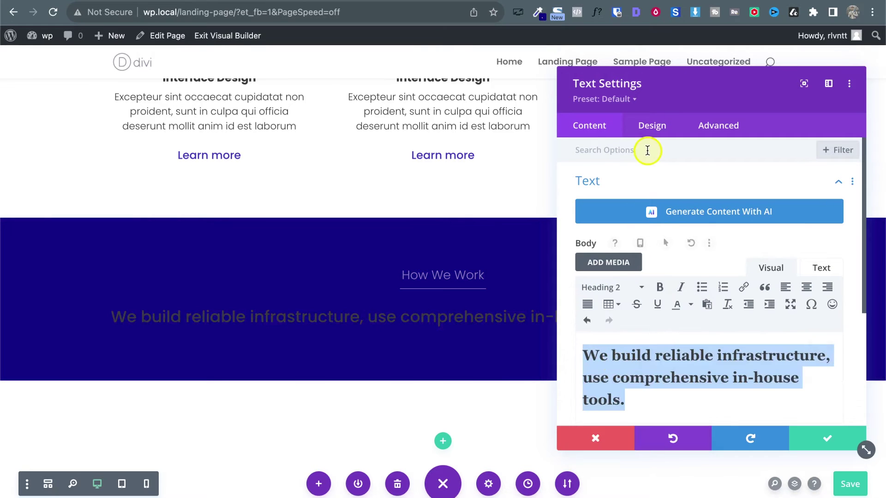
# Step: Set the headline's Heading 2 font weight to Ultra Bold and its text color to white (#ffffff)
pyautogui.click(654, 130)
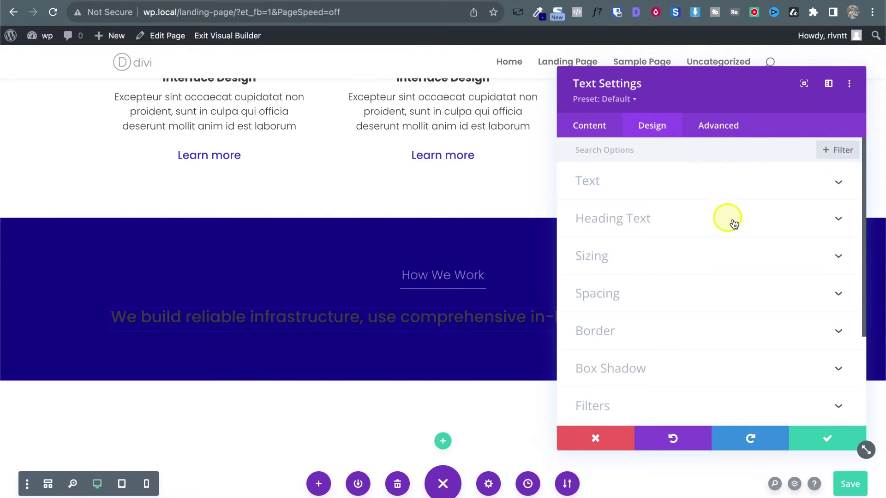
pyautogui.click(689, 227)
pyautogui.click(630, 194)
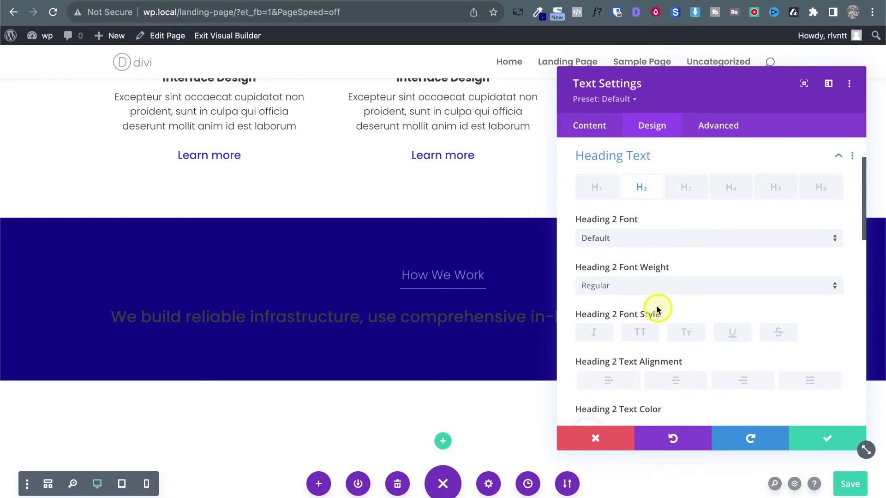
pyautogui.click(652, 295)
pyautogui.click(639, 380)
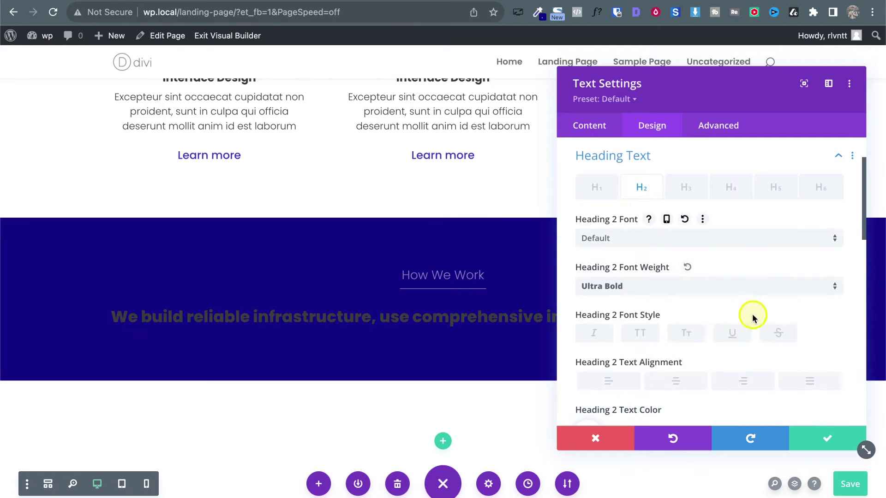
pyautogui.scroll(-3, 752, 319)
pyautogui.click(637, 322)
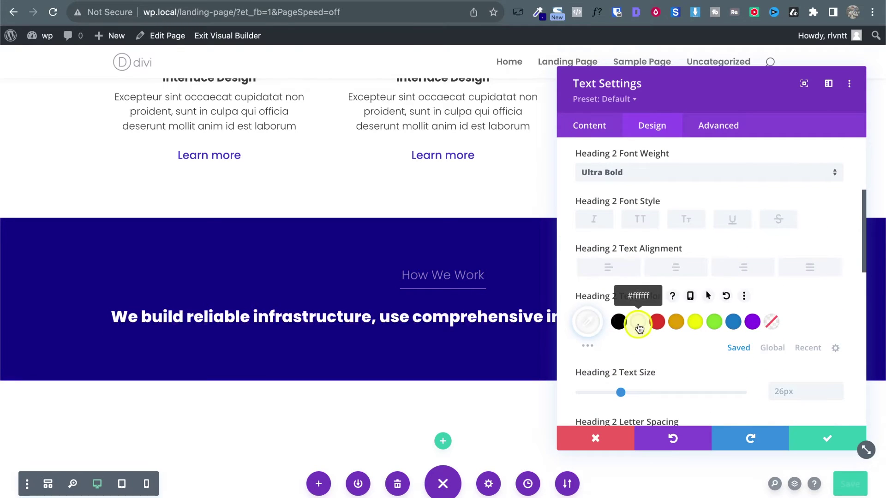
# Step: Match the reference headline by setting the Heading 2 text size to 50px and line height to 65px, and save the module
pyautogui.hotkey('ctrl', 'Tab')
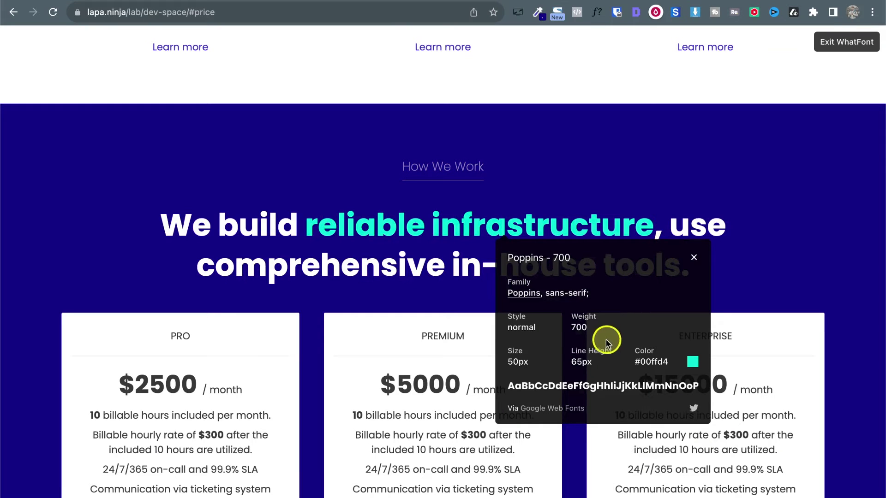
pyautogui.hotkey('ctrl', 'shift', 'Tab')
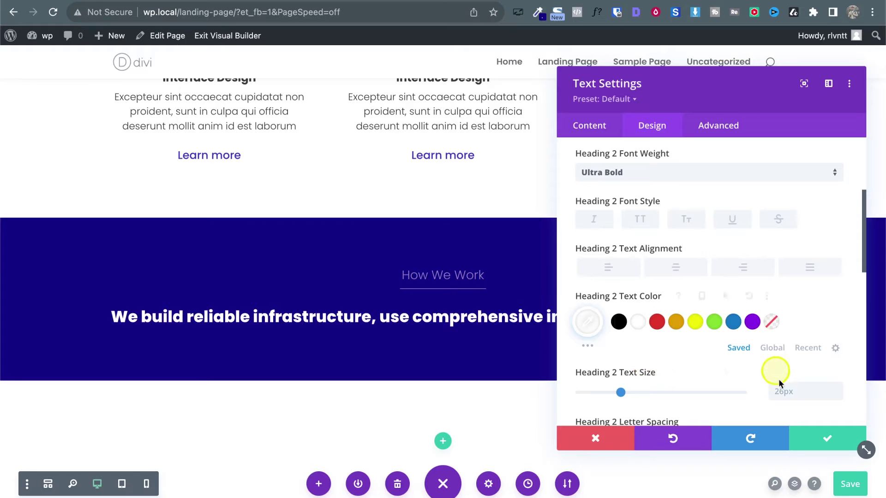
pyautogui.scroll(-2, 785, 392)
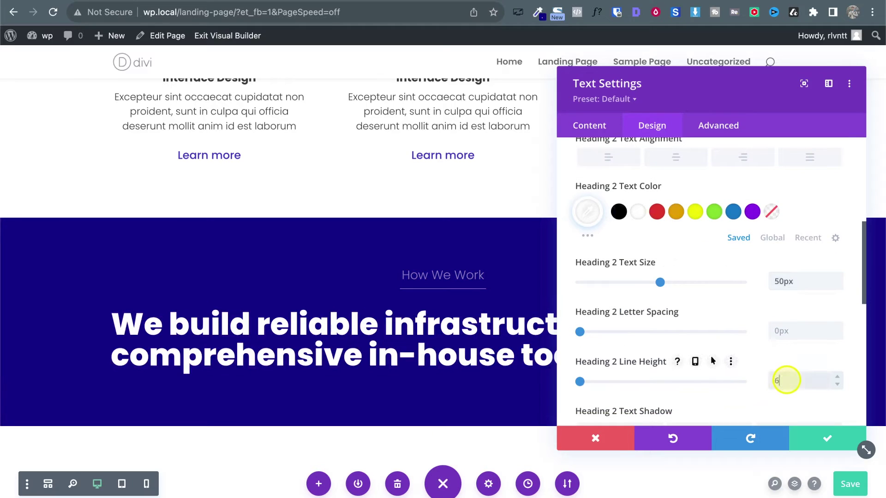
pyautogui.click(786, 380)
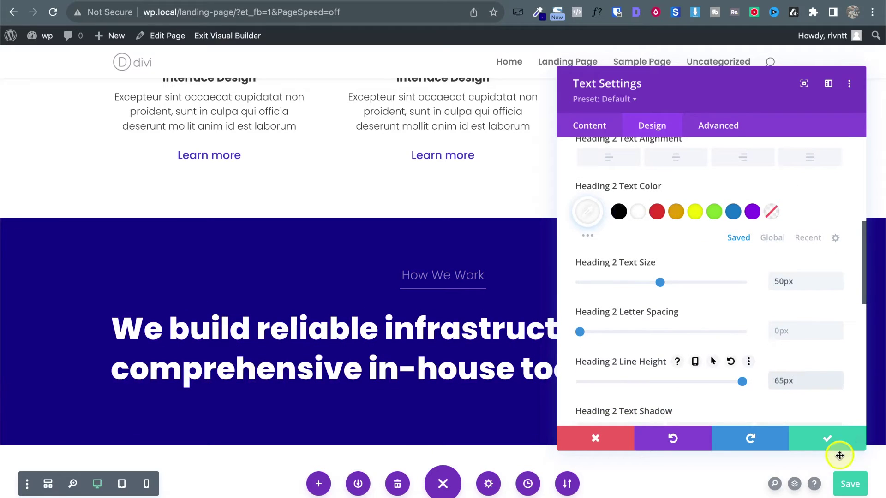
pyautogui.click(830, 439)
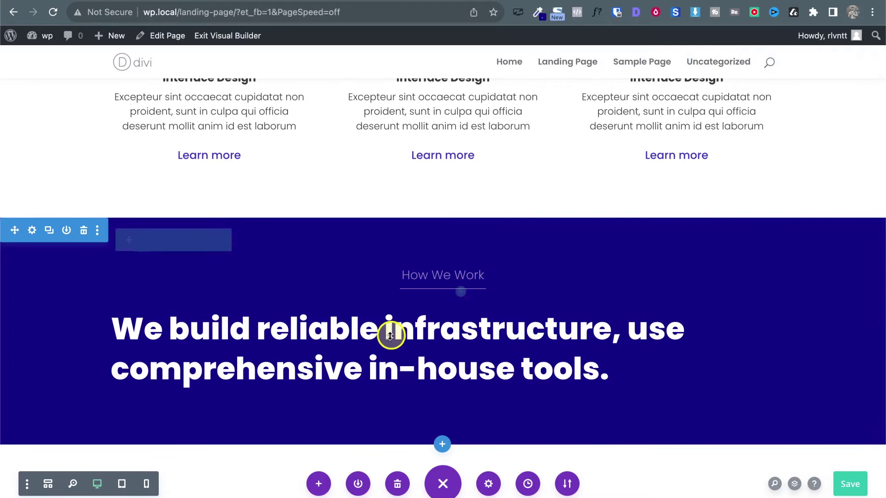
# Step: Reopen the headline module's settings and center the Heading 2 text alignment
pyautogui.click(421, 341)
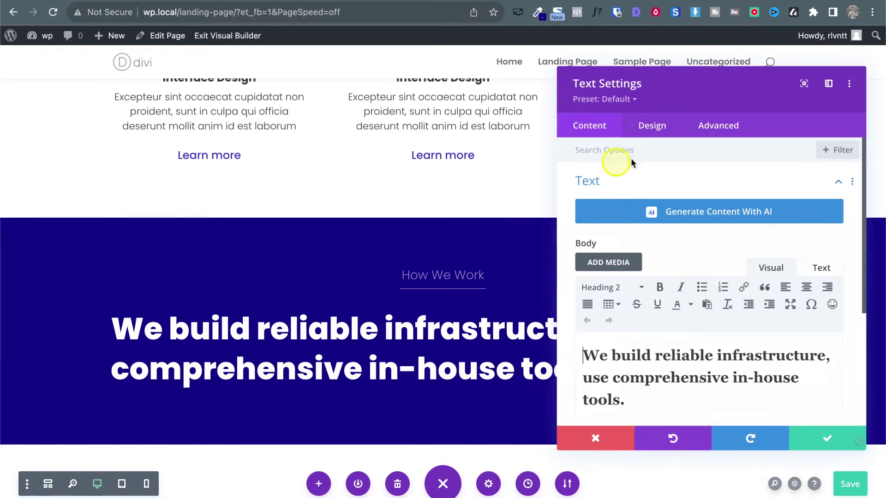
pyautogui.click(652, 124)
pyautogui.click(604, 224)
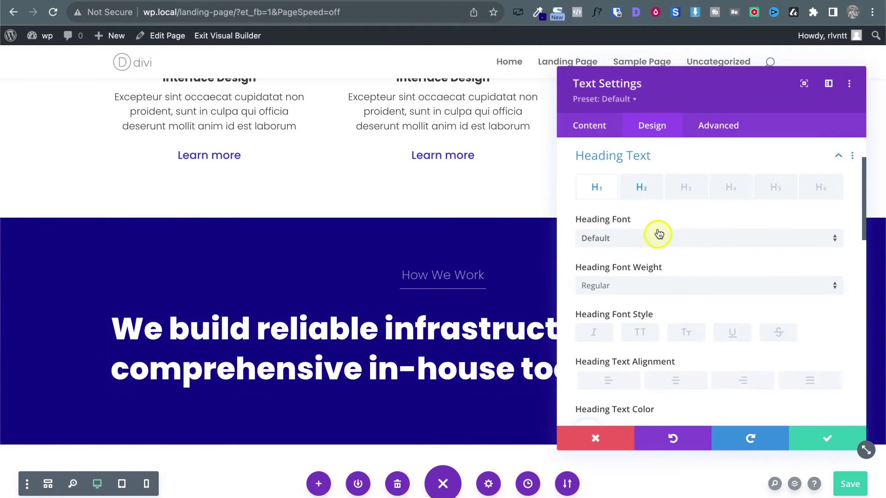
pyautogui.click(639, 186)
pyautogui.scroll(-5, 712, 287)
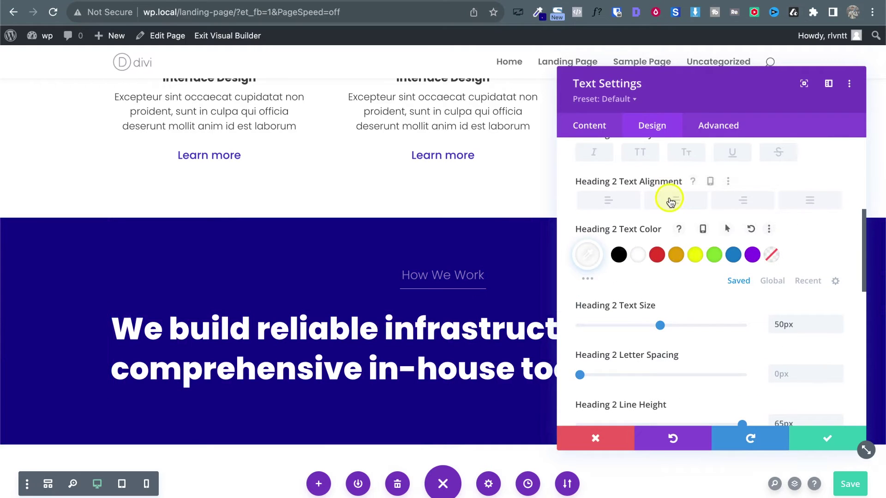
pyautogui.click(671, 202)
# Step: On the reference page, dismiss the WhatFont details and sample the turquoise of "reliable infrastructure" with the color picker extension
pyautogui.click(127, 0)
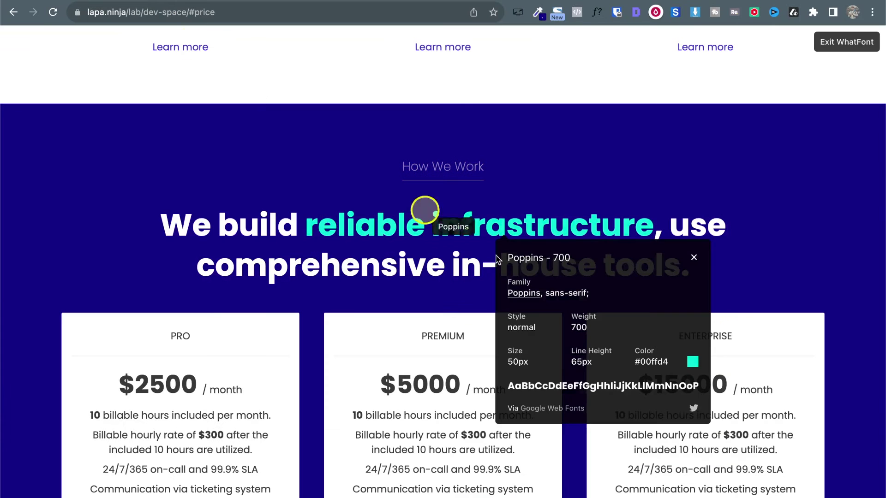
pyautogui.click(694, 260)
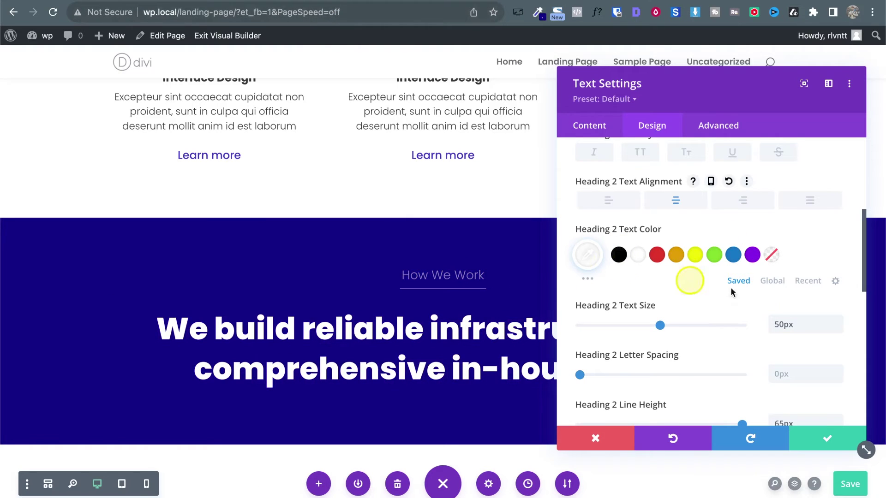
pyautogui.scroll(3, 763, 217)
pyautogui.scroll(3, 762, 212)
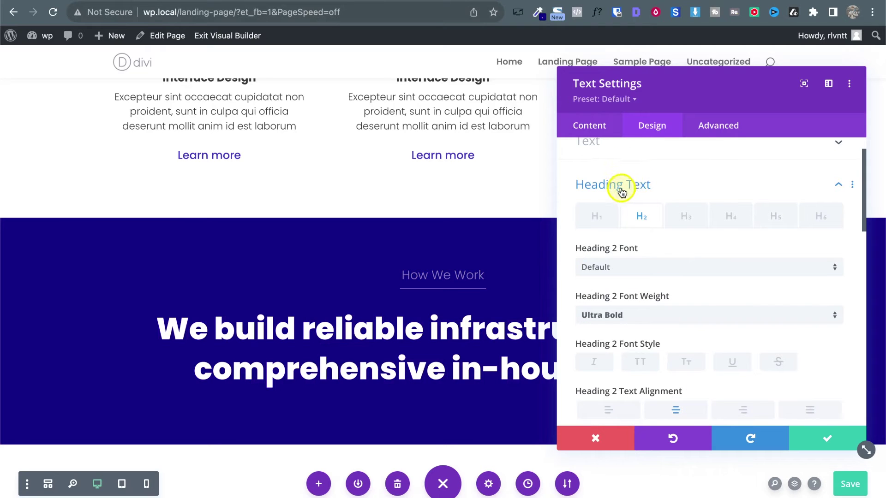
pyautogui.scroll(-3, 630, 299)
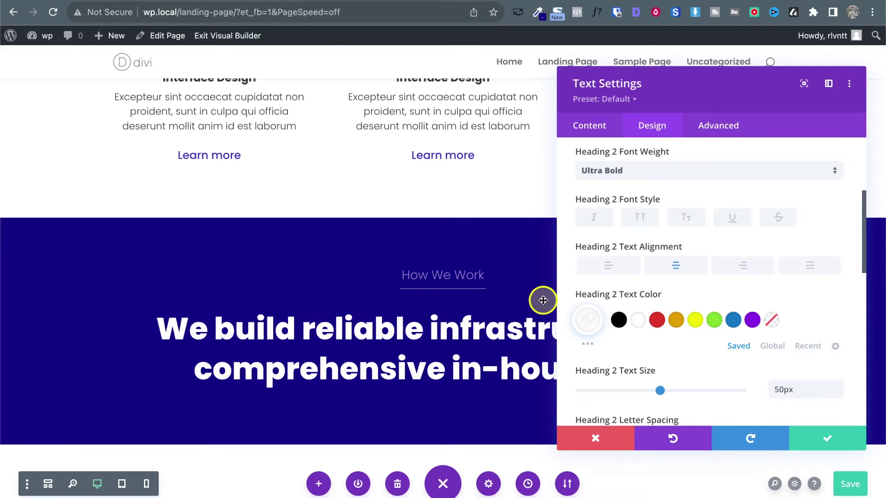
pyautogui.click(134, 0)
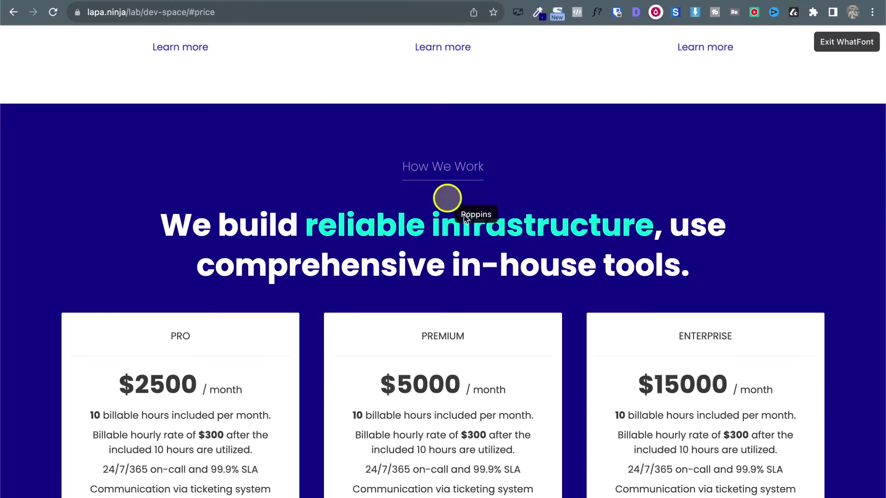
pyautogui.click(538, 14)
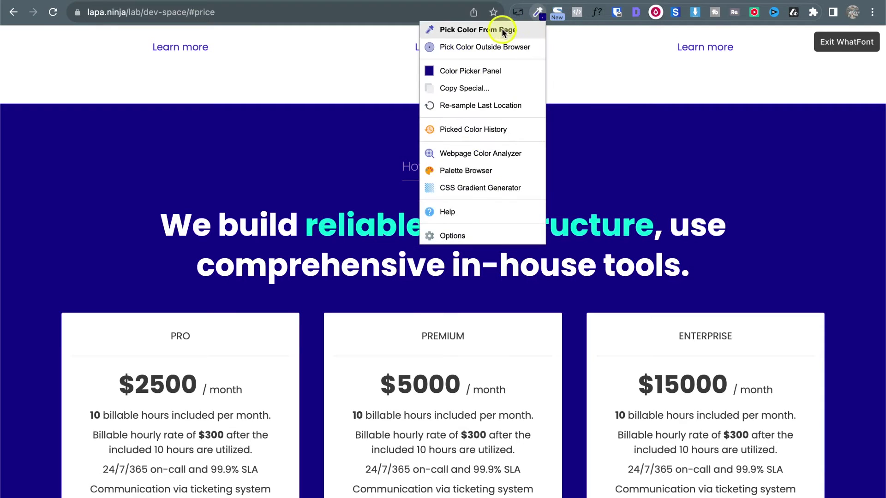
pyautogui.click(503, 29)
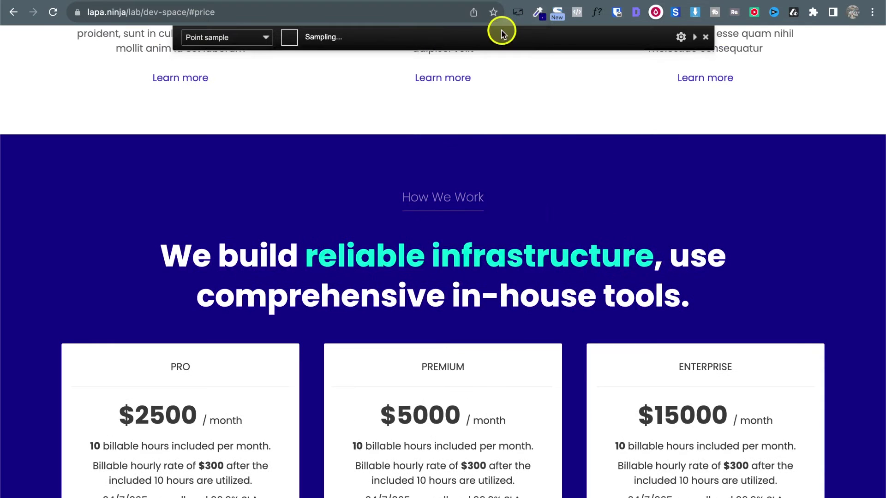
pyautogui.click(401, 249)
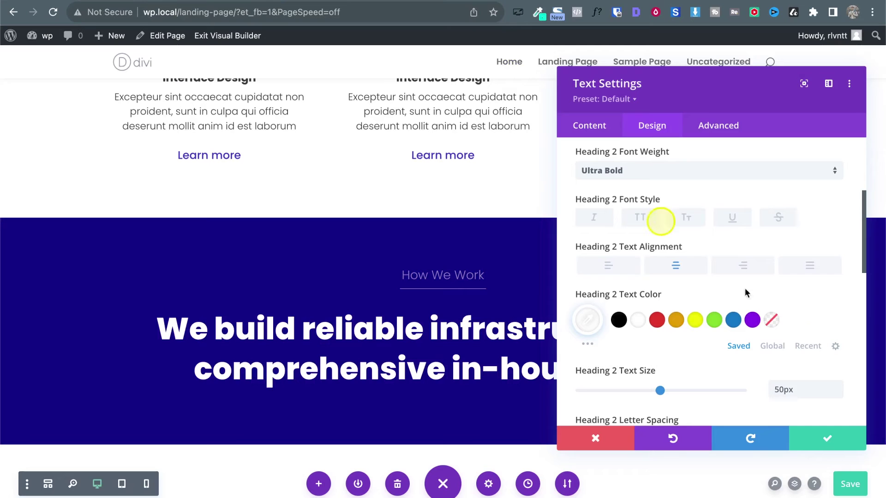
# Step: Back in the Divi page, color the words "reliable infrastructure" in the headline's body text orange
pyautogui.click(593, 137)
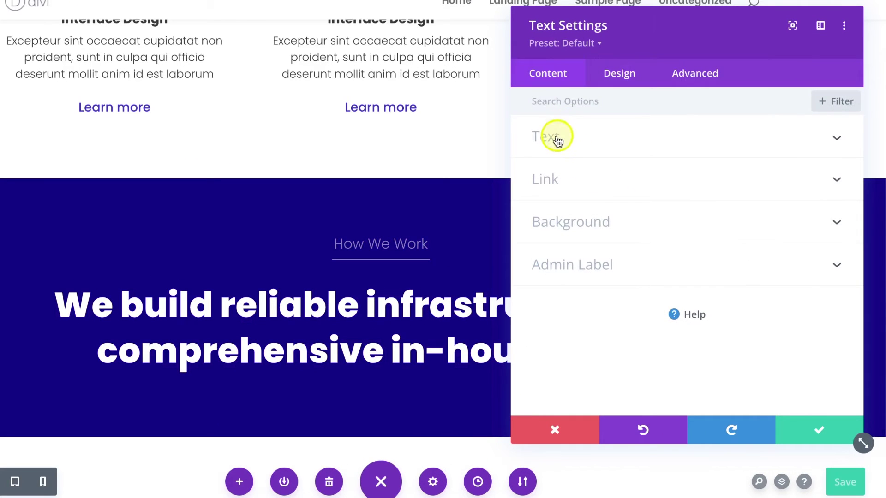
pyautogui.click(560, 135)
pyautogui.scroll(-3, 660, 240)
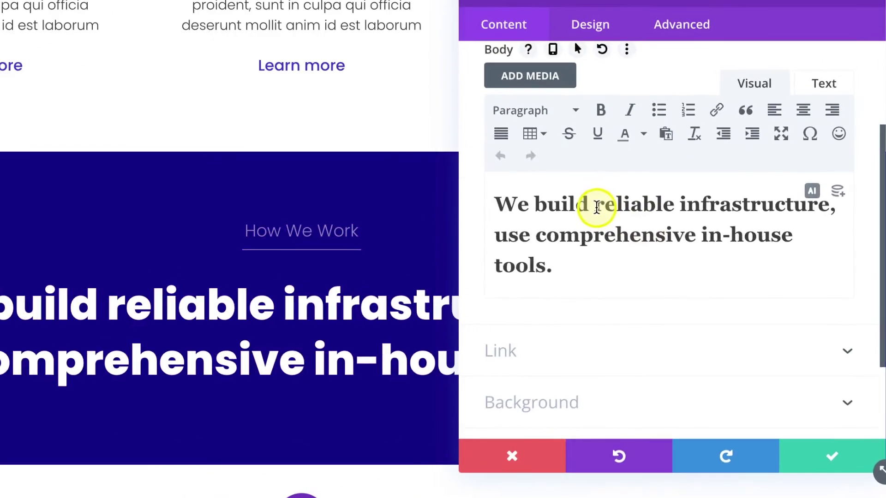
pyautogui.moveTo(622, 221); pyautogui.dragTo(788, 224)
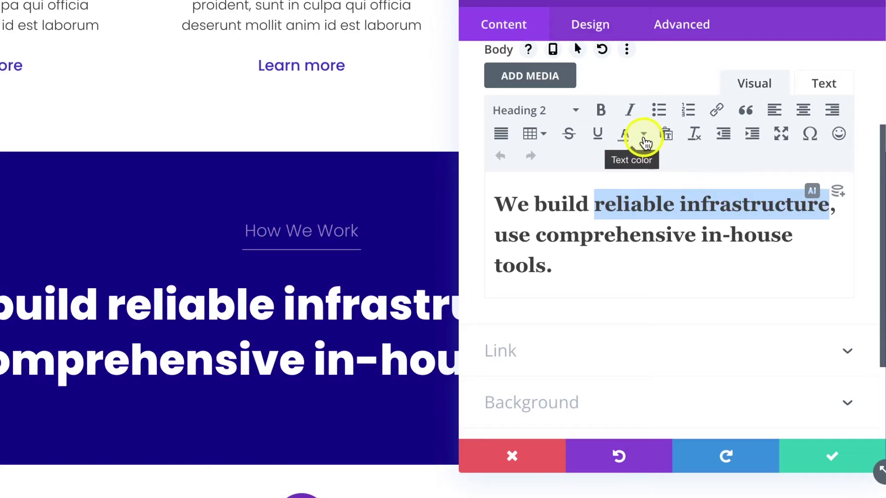
pyautogui.click(644, 138)
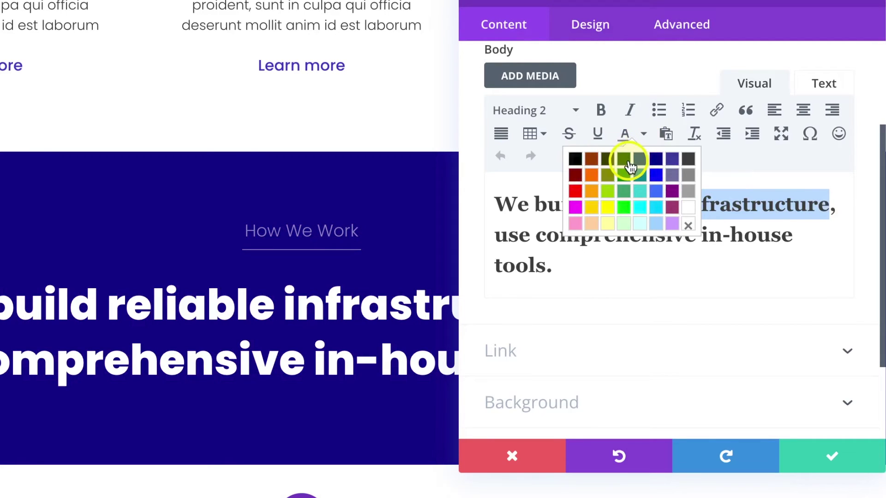
pyautogui.click(594, 179)
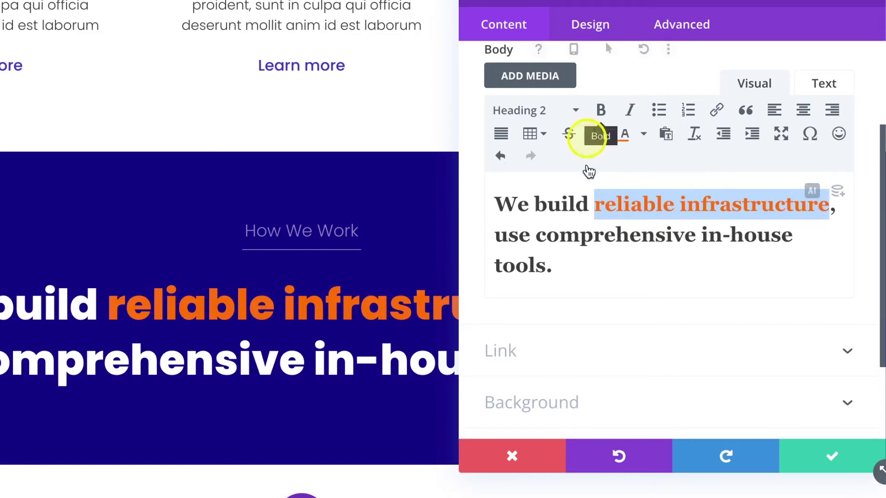
# Step: In the body's HTML source, replace the span's color code with the sampled #01FFD4, keeping a single hash sign
pyautogui.moveTo(655, 2); pyautogui.dragTo(453, 30)
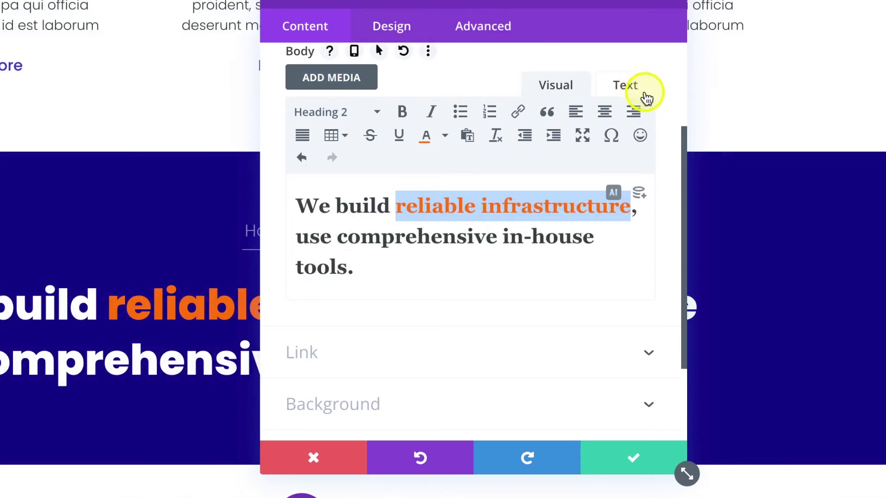
pyautogui.click(627, 87)
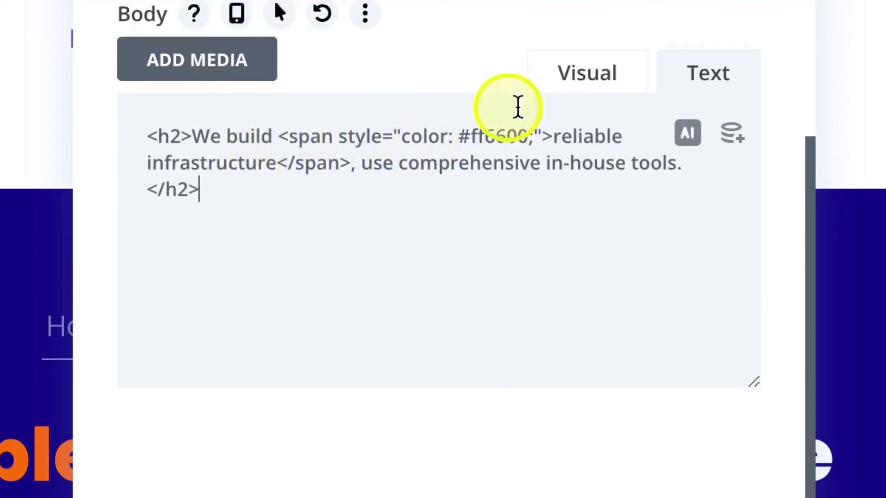
pyautogui.click(522, 137)
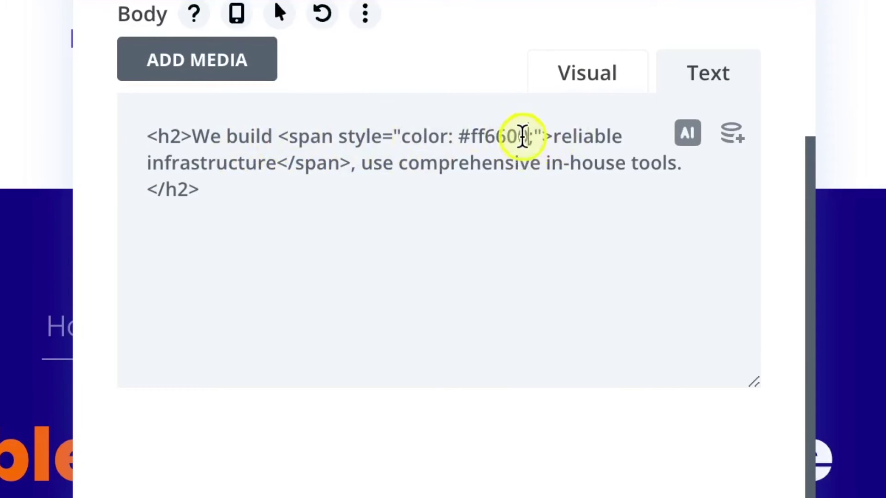
pyautogui.moveTo(522, 137); pyautogui.dragTo(474, 137)
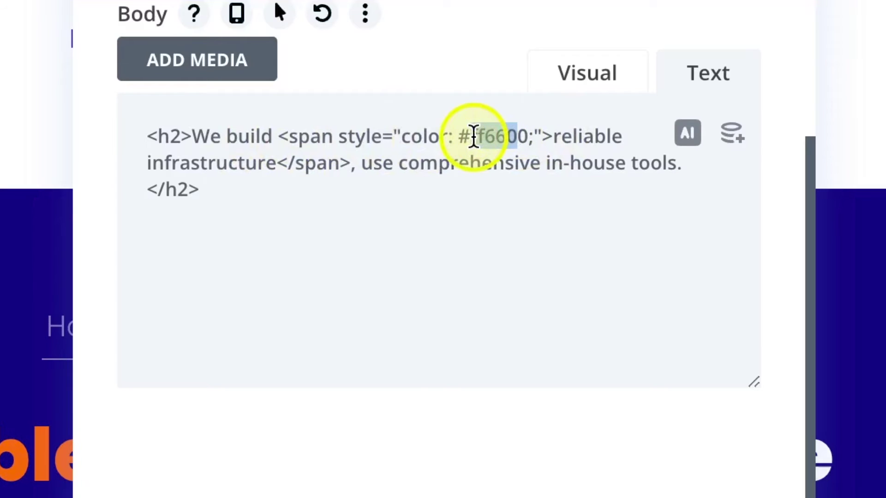
pyautogui.click(396, 283)
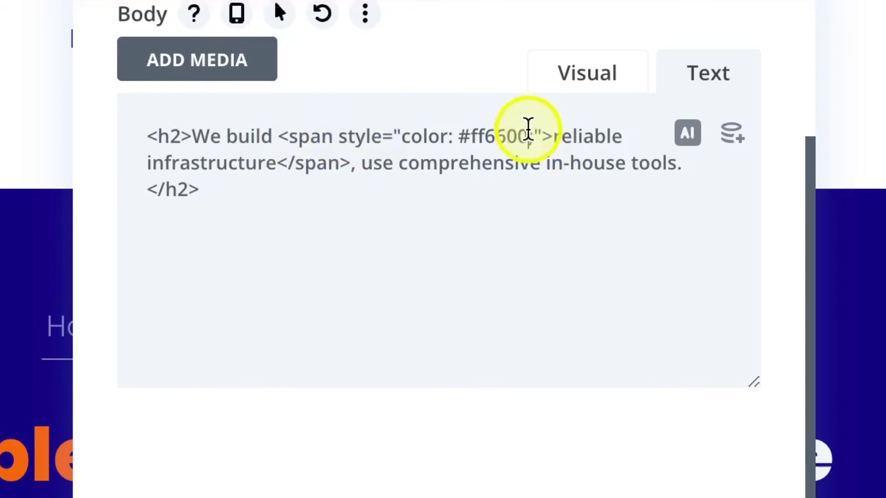
pyautogui.click(528, 134)
pyautogui.press('BackSpace')
pyautogui.press('BackSpace')
pyautogui.press('BackSpace')
pyautogui.press('BackSpace')
pyautogui.press('BackSpace')
pyautogui.press('BackSpace')
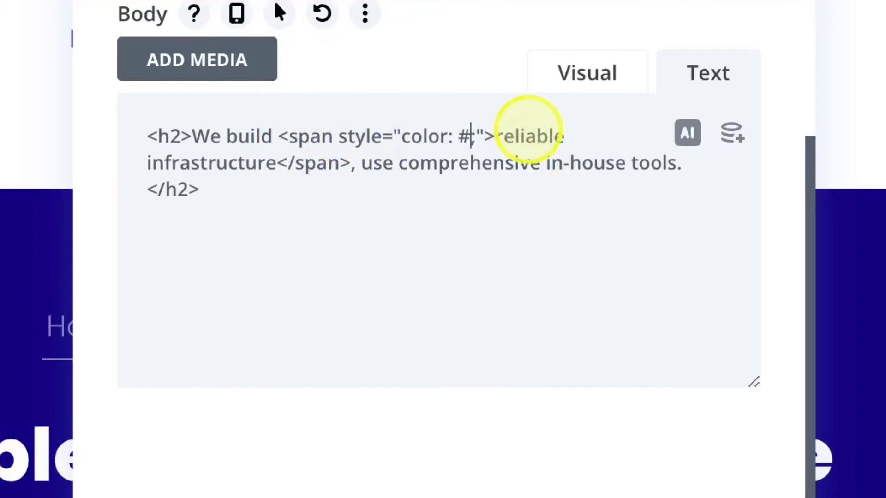
pyautogui.hotkey('ctrl', 'v')
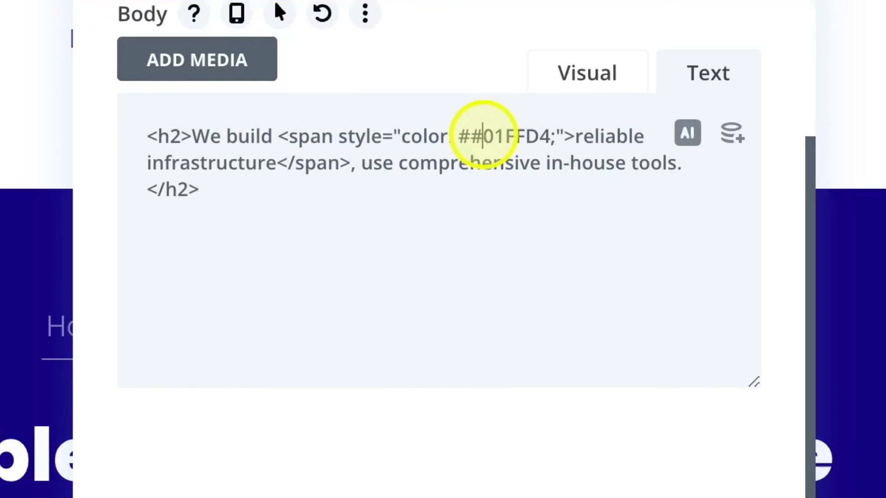
pyautogui.press('BackSpace')
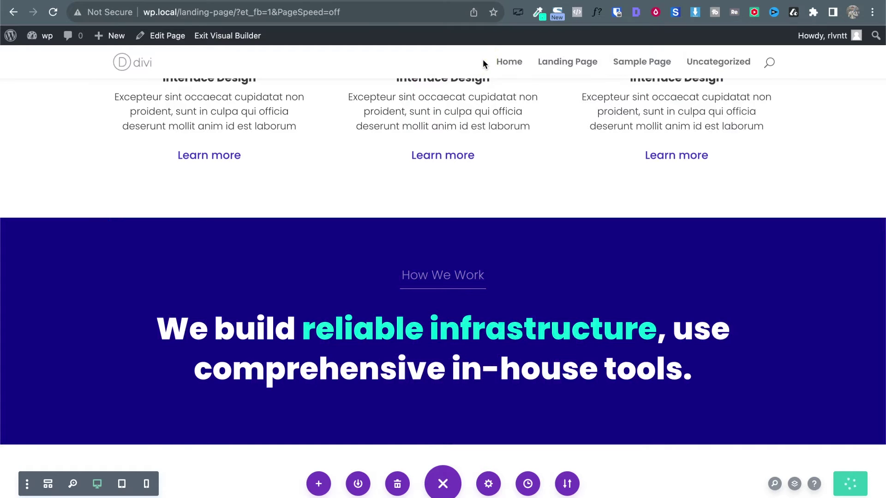
# Step: Insert a three-equal-column row beneath the headline in the blue section without choosing a module, and save the page
pyautogui.scroll(-3, 501, 219)
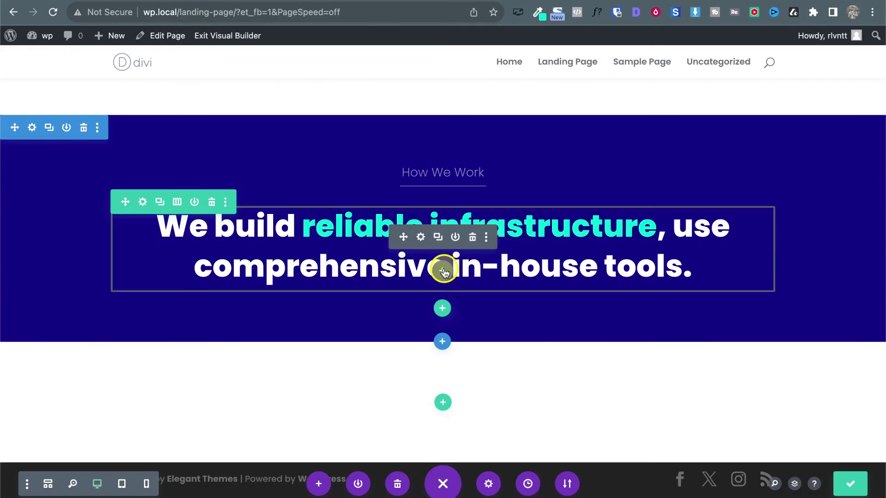
pyautogui.click(442, 309)
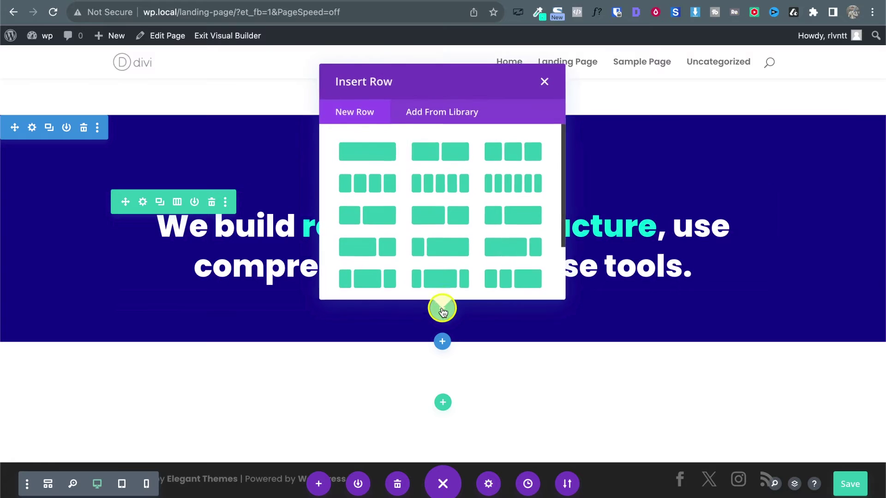
pyautogui.click(507, 158)
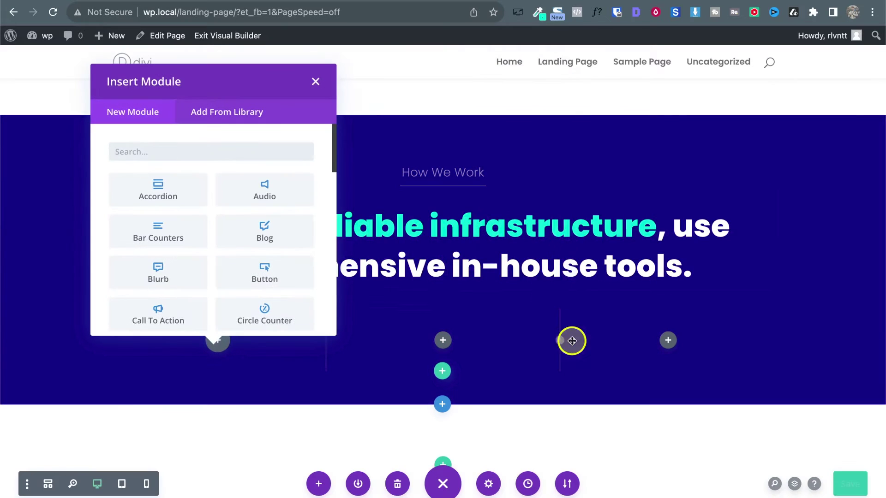
pyautogui.click(315, 82)
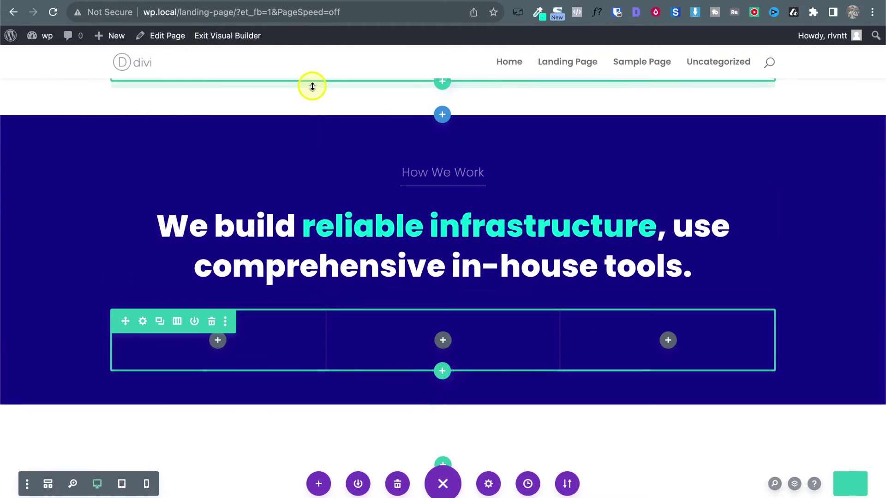
pyautogui.press('super+s')
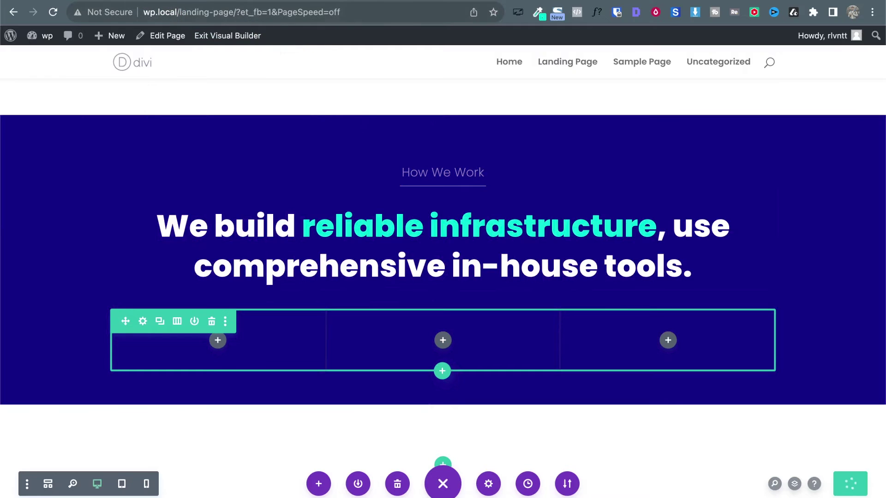
# Step: On the reference page, copy the first pricing card's "PRO" title and look over the card's feature text
pyautogui.click(115, 0)
pyautogui.scroll(-3, 417, 245)
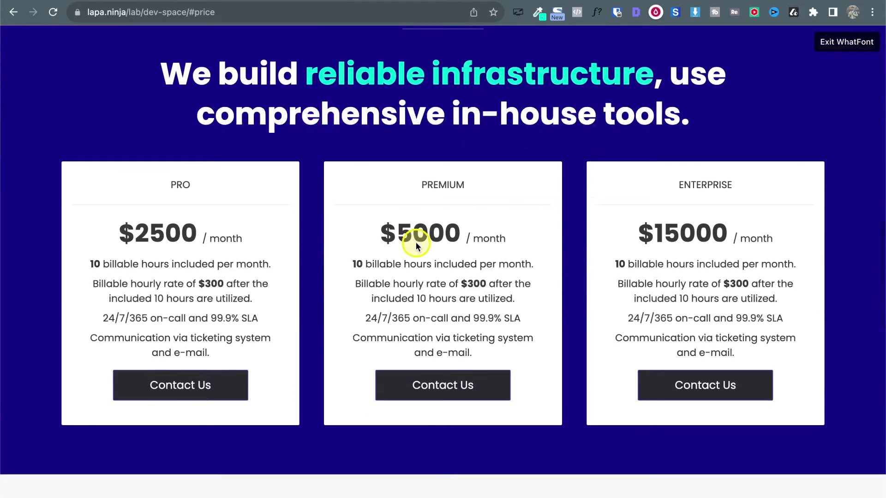
pyautogui.doubleClick(179, 186)
pyautogui.hotkey('ctrl', 'c')
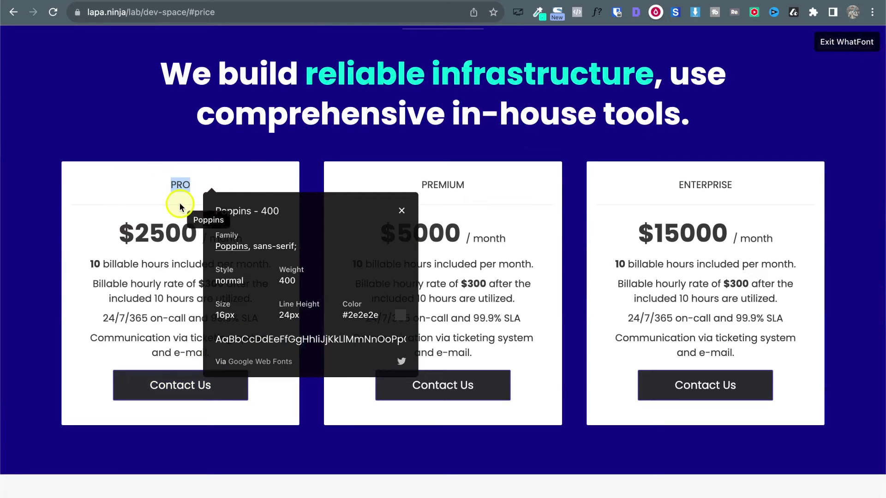
pyautogui.press('Escape')
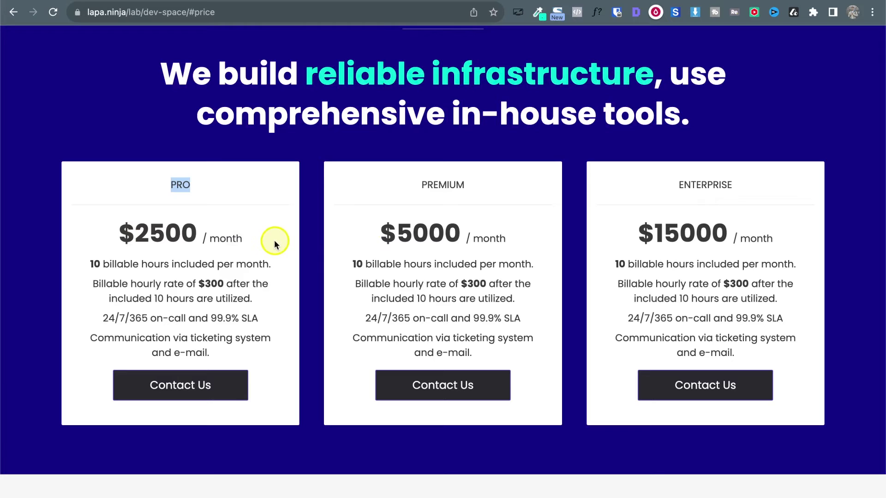
pyautogui.moveTo(88, 264); pyautogui.dragTo(234, 358)
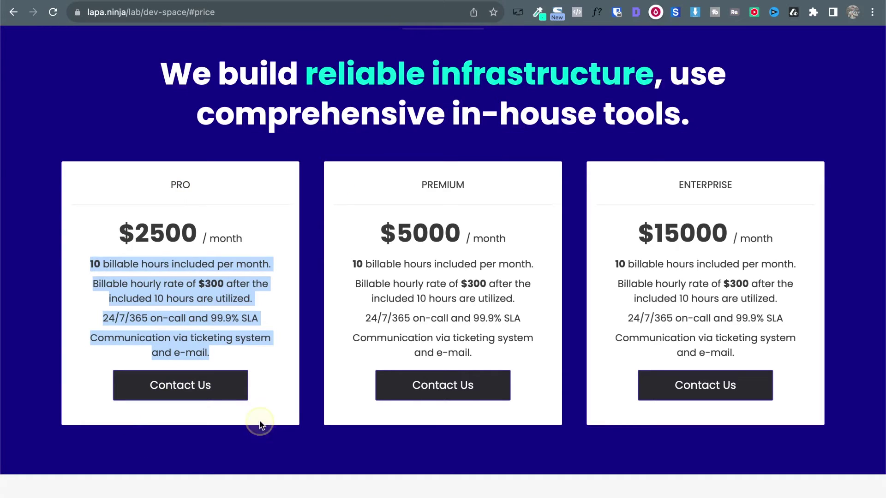
pyautogui.click(283, 264)
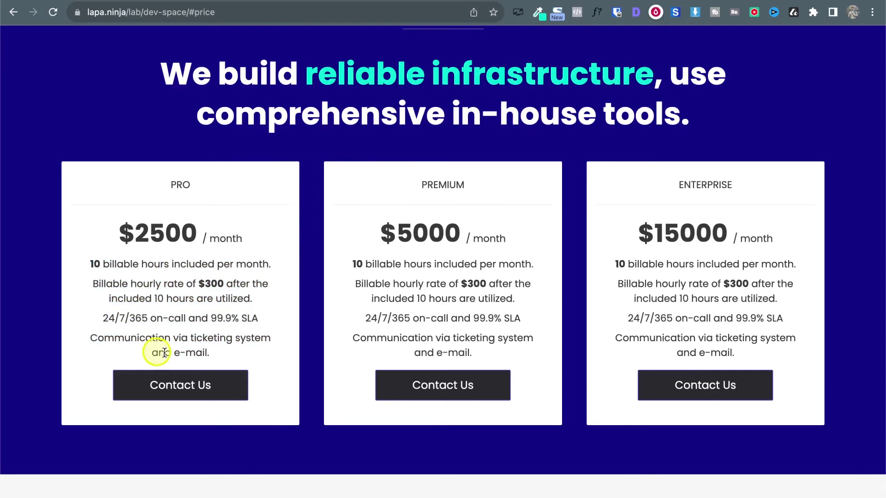
pyautogui.scroll(-2, 164, 353)
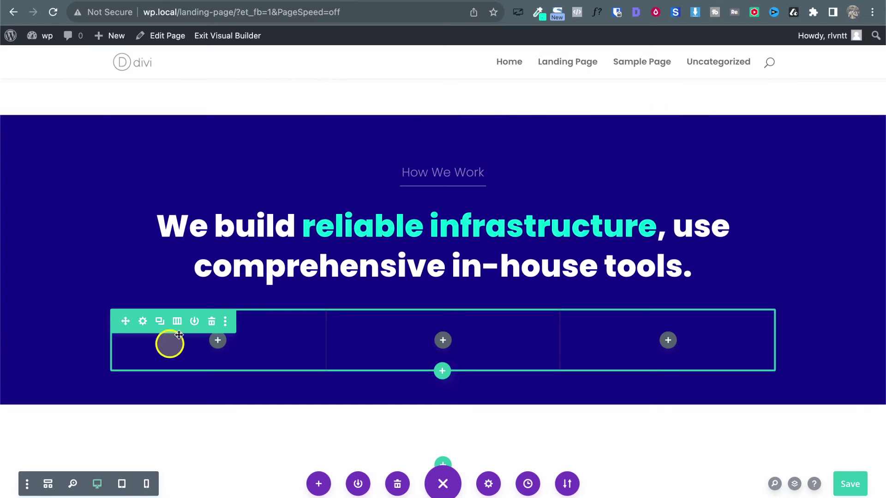
# Step: Back in the Divi page, insert a Text module with its placeholder content in the new row's first column
pyautogui.click(216, 341)
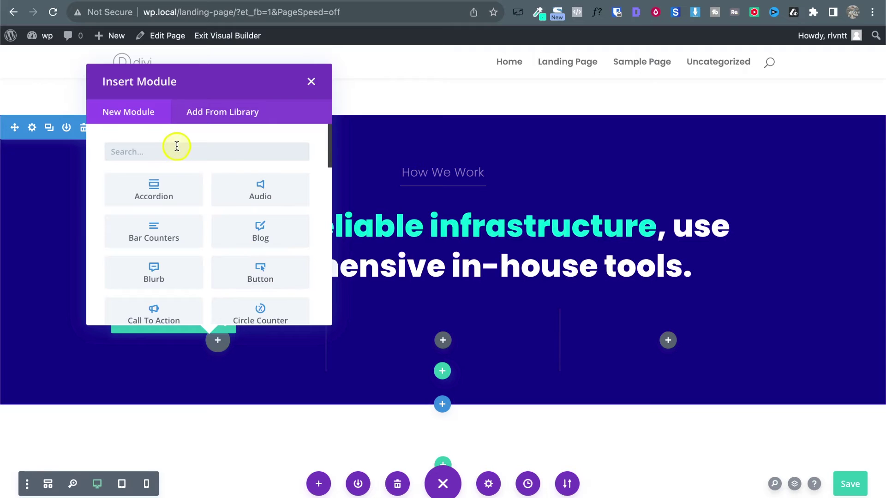
pyautogui.write('tex')
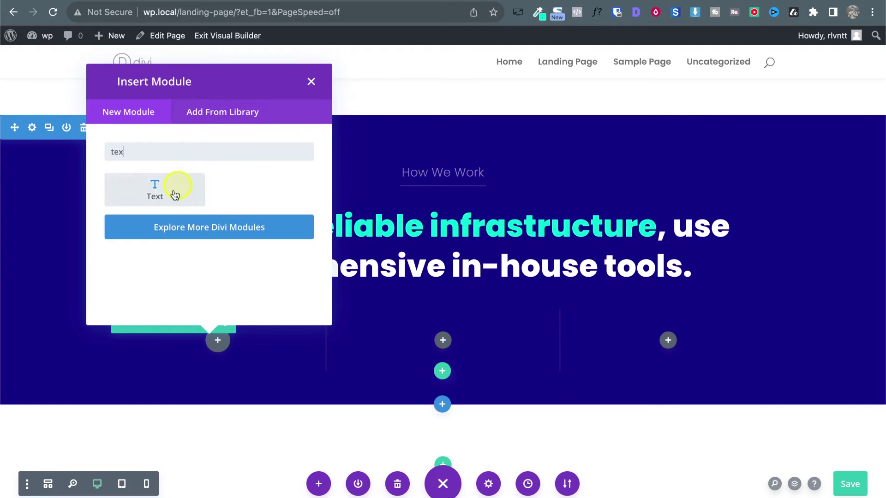
pyautogui.click(162, 196)
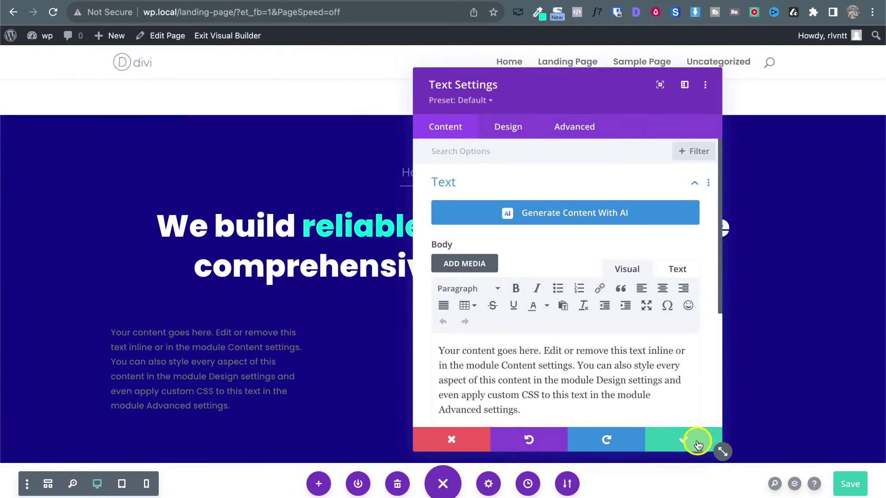
pyautogui.click(697, 437)
# Step: Insert a visible Divider module beneath the text module in the first column, keeping its default settings
pyautogui.scroll(-3, 130, 360)
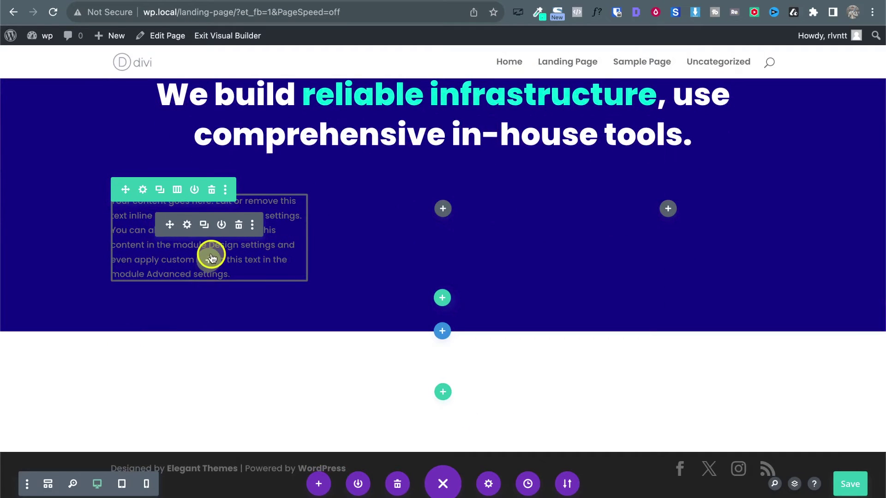
pyautogui.click(211, 259)
pyautogui.write('div')
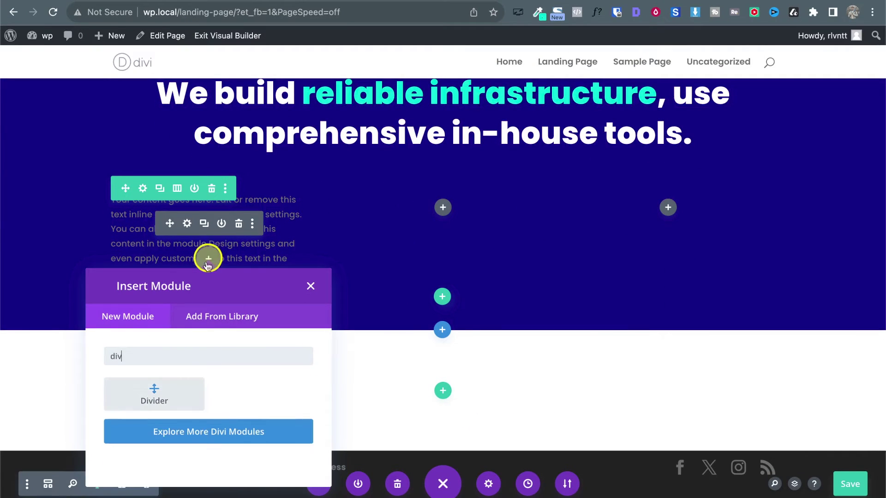
pyautogui.click(160, 402)
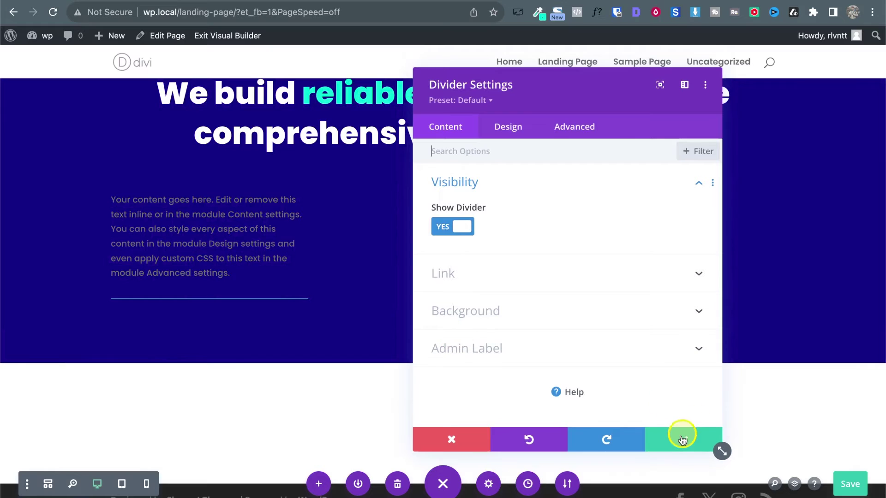
pyautogui.click(682, 440)
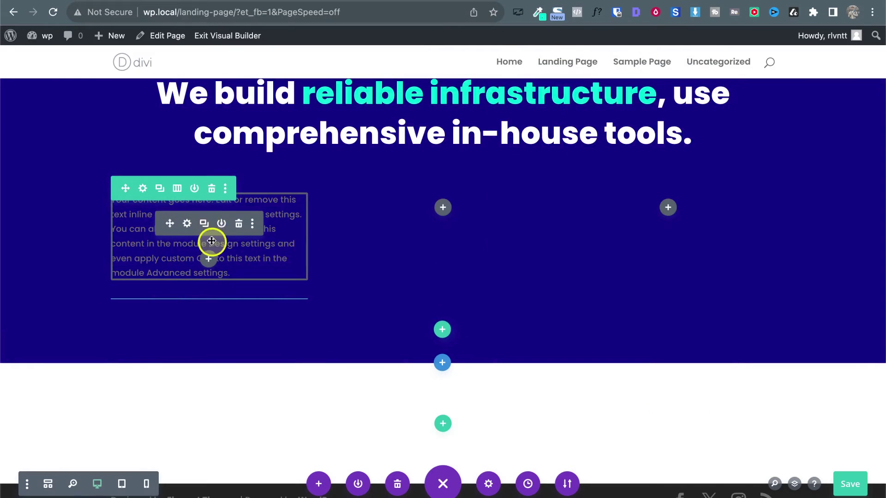
# Step: Duplicate the text module twice, moving the divider between the first and second text blocks
pyautogui.click(204, 223)
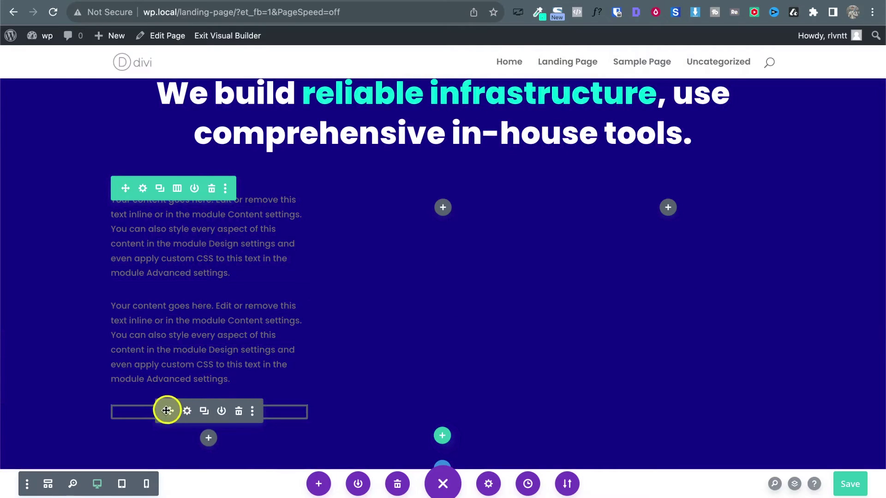
pyautogui.moveTo(171, 411); pyautogui.dragTo(174, 303)
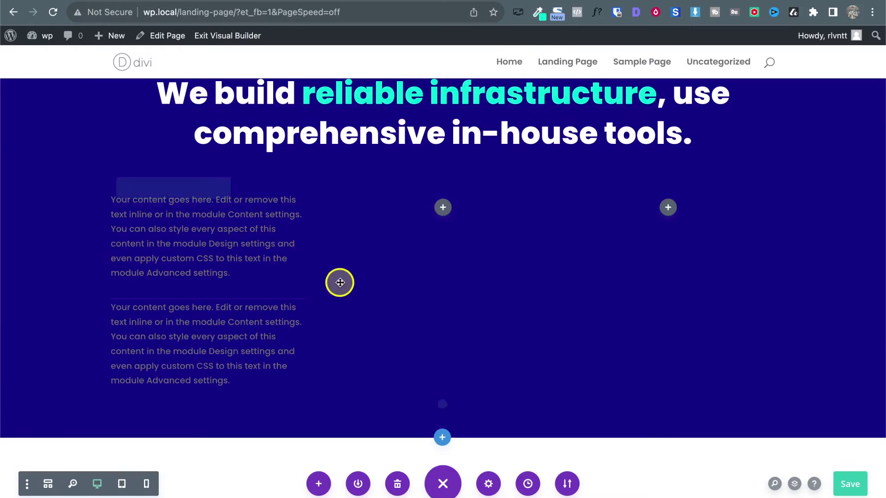
pyautogui.scroll(-5, 340, 283)
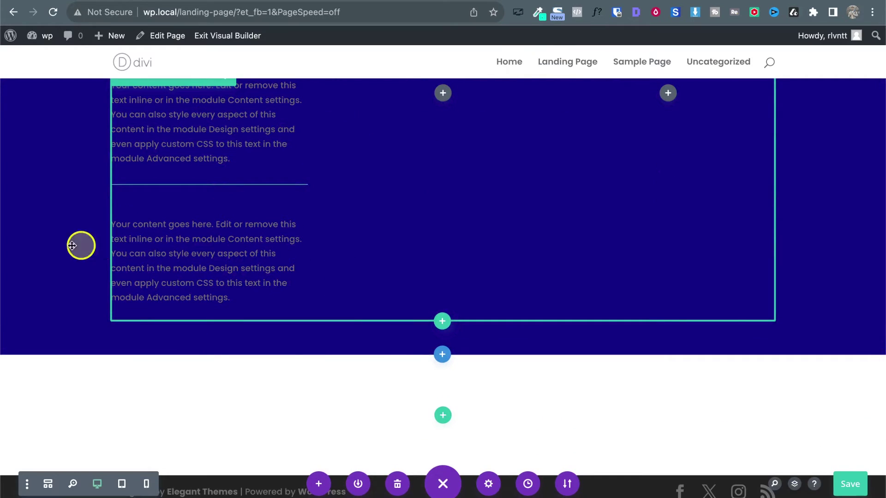
pyautogui.click(204, 249)
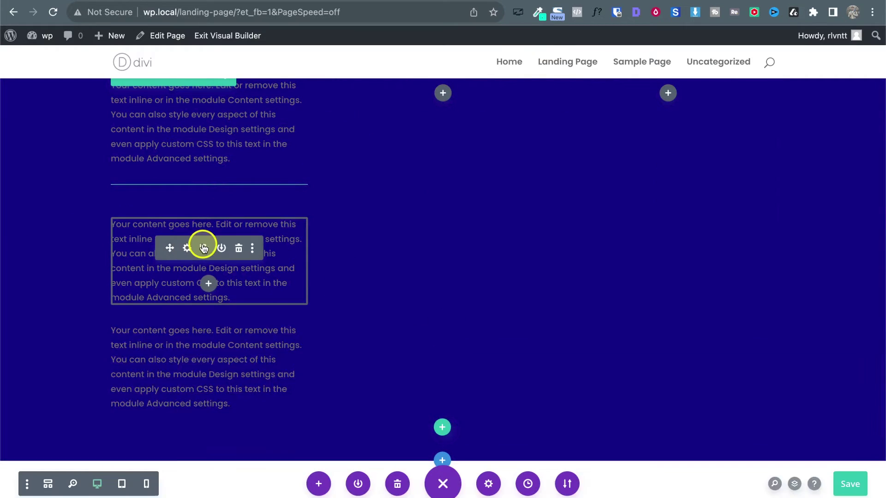
# Step: Insert a Button module with the default "Click Here" label beneath the last text block in the first column
pyautogui.scroll(-5, 202, 245)
pyautogui.click(209, 260)
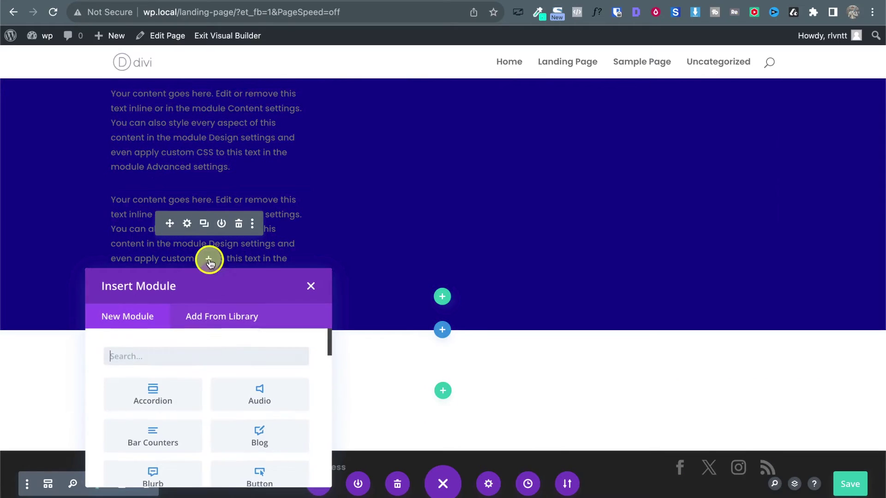
pyautogui.scroll(-1, 265, 413)
pyautogui.click(253, 436)
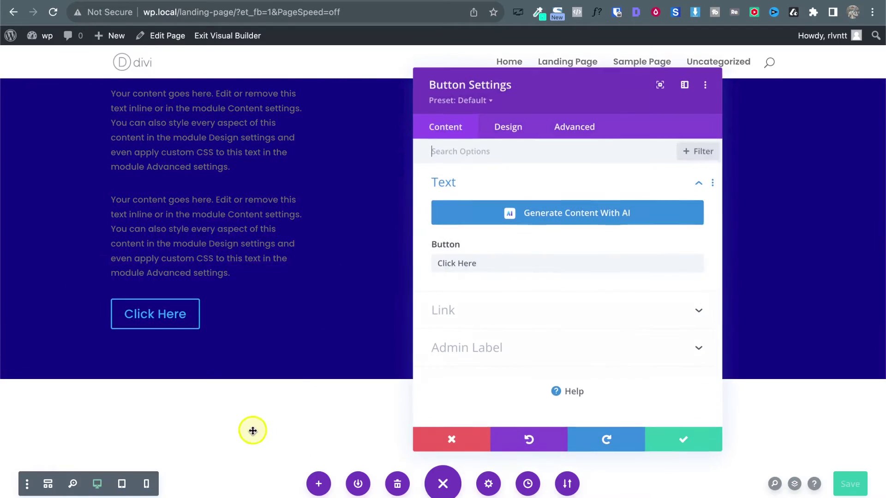
pyautogui.click(688, 443)
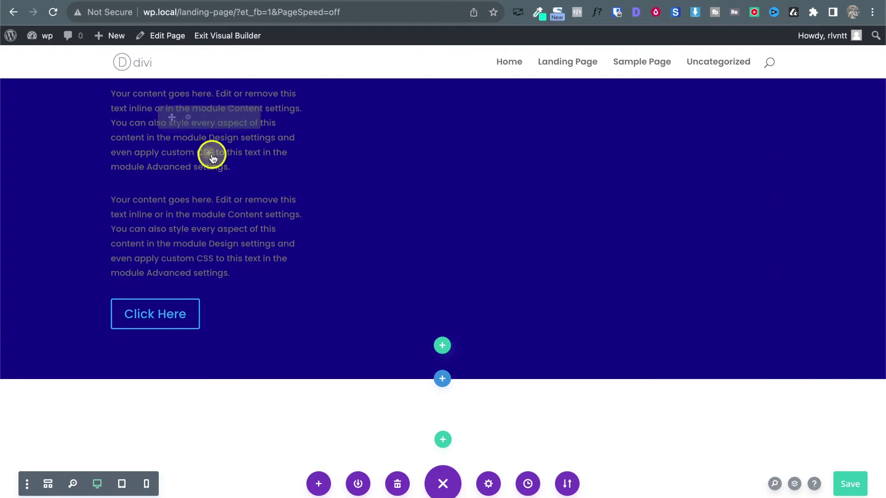
# Step: Replace the placeholder body of the first column's top text module with the copied "PRO" and save the module
pyautogui.click(212, 154)
pyautogui.scroll(2, 212, 154)
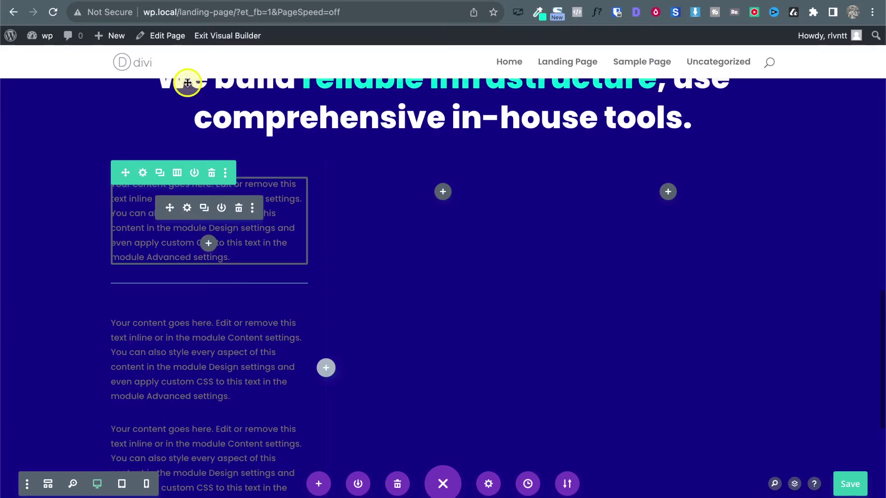
pyautogui.click(187, 208)
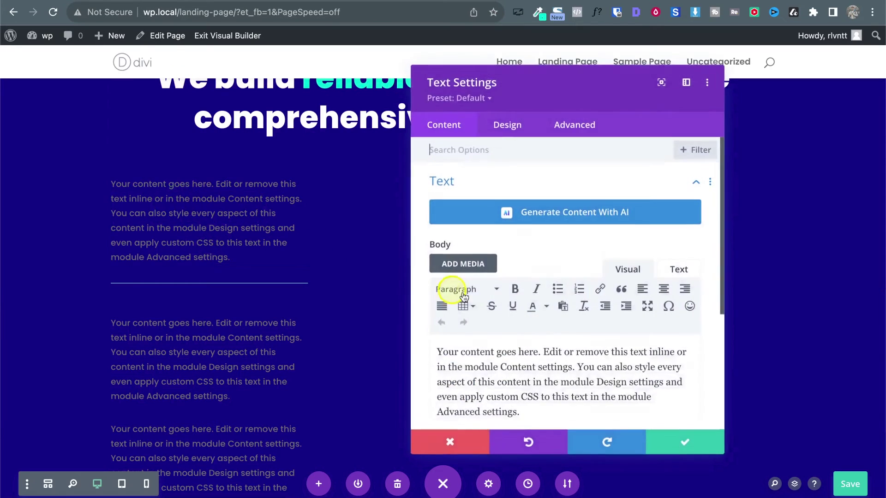
pyautogui.tripleClick(530, 356)
pyautogui.click(537, 357)
pyautogui.hotkey('ctrl', 'a')
pyautogui.hotkey('ctrl', 'v')
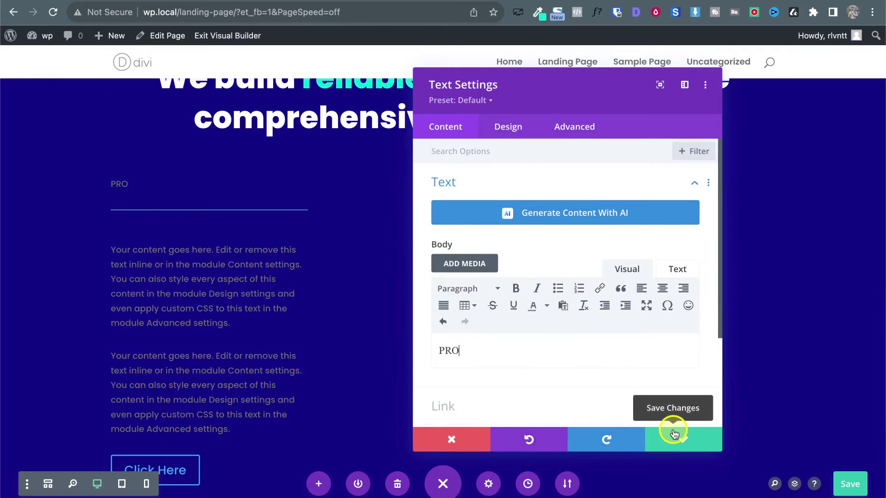
pyautogui.click(674, 434)
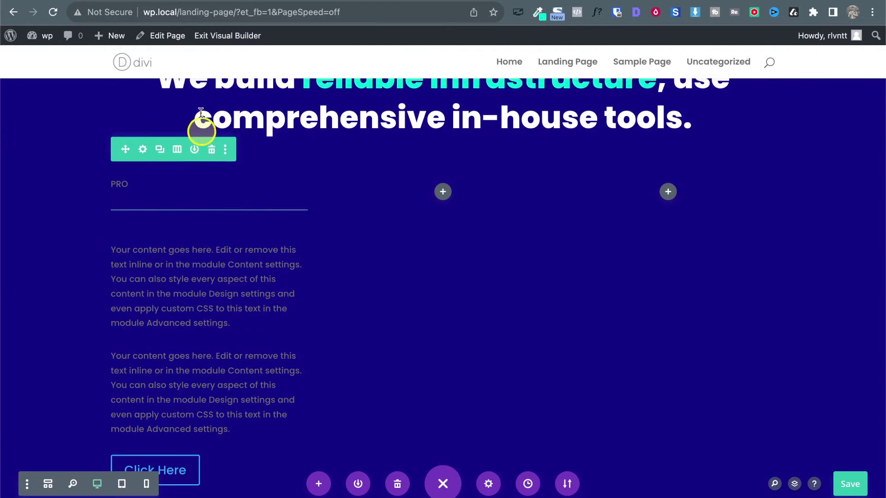
# Step: Check the reference pricing cards and give the first column of the Divi row a white background
pyautogui.hotkey('ctrl', 'Tab')
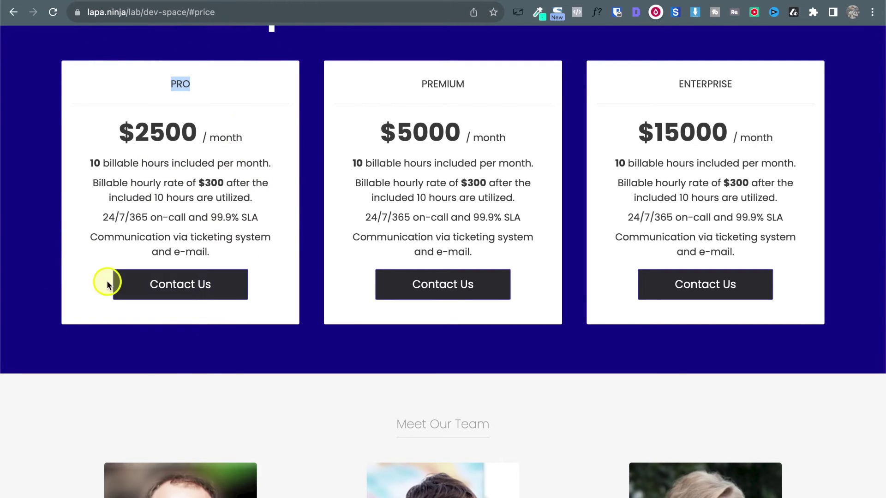
pyautogui.scroll(2, 107, 280)
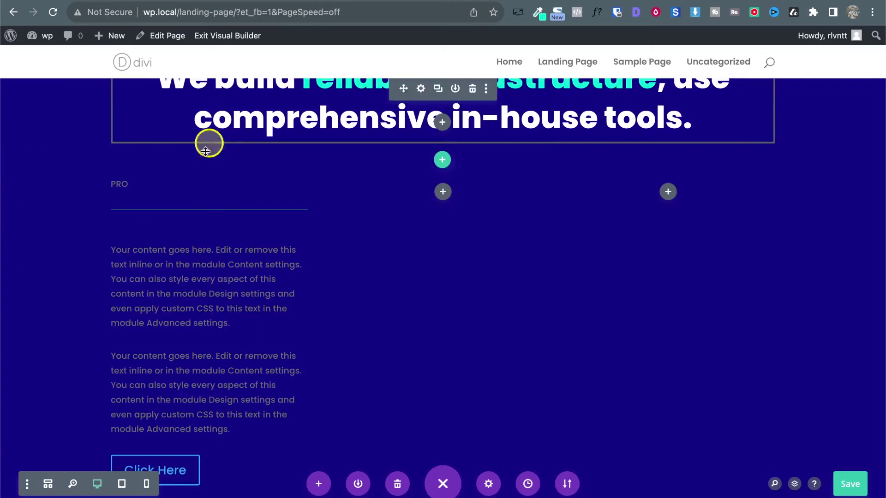
pyautogui.click(141, 150)
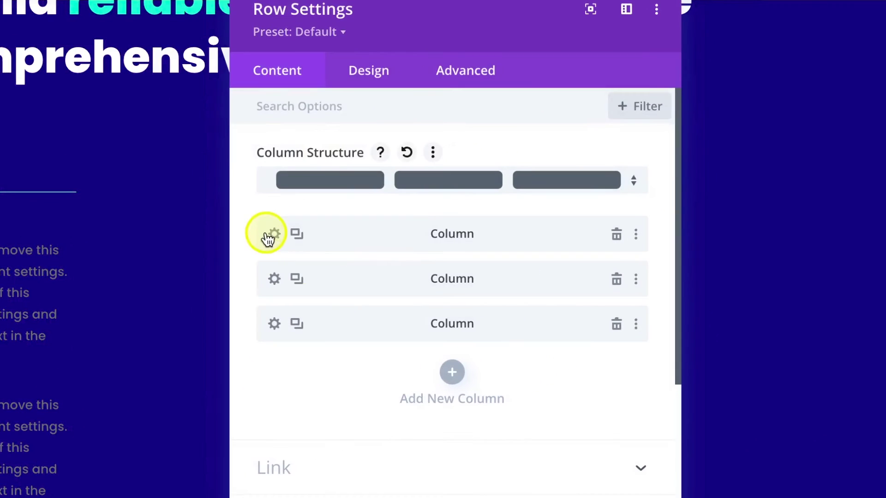
pyautogui.click(373, 236)
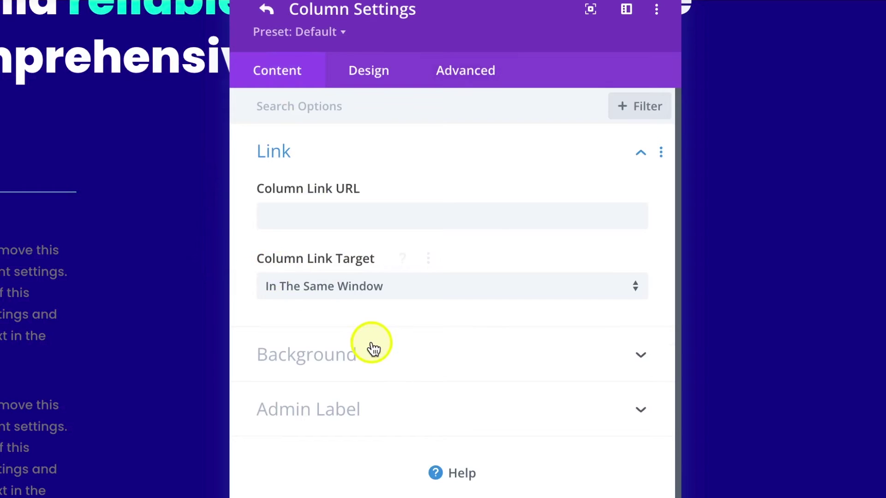
pyautogui.click(372, 364)
pyautogui.click(342, 333)
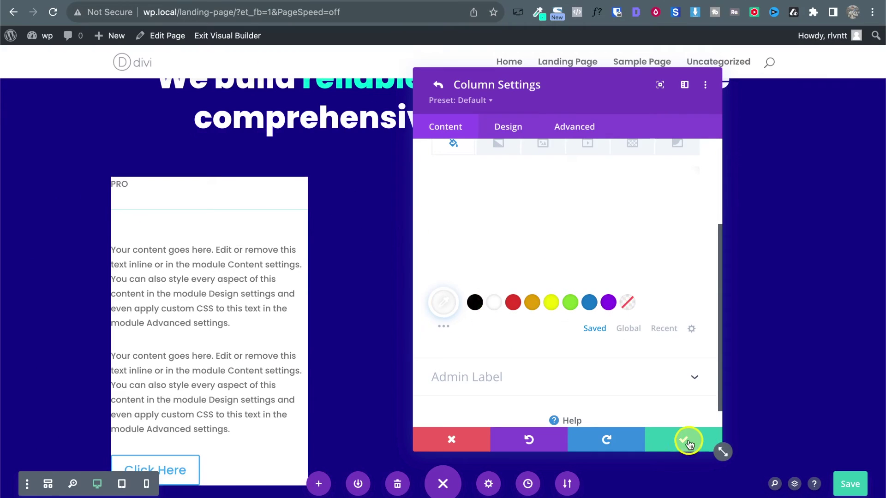
pyautogui.click(689, 441)
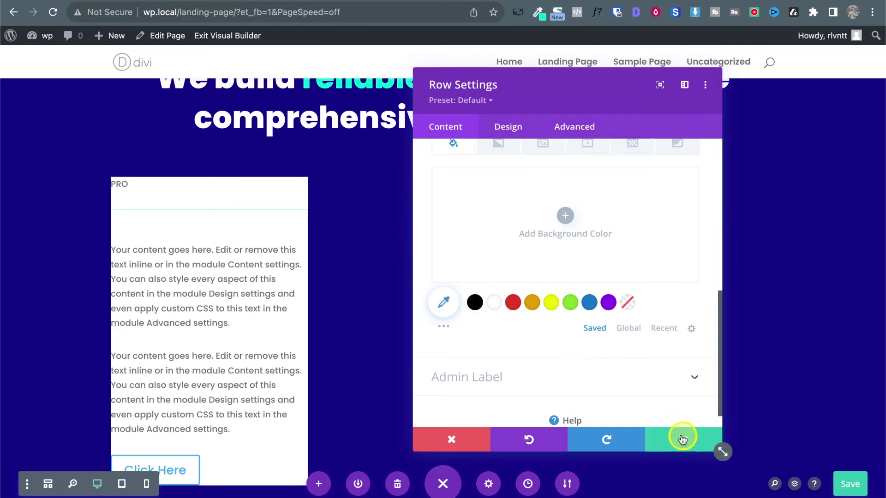
# Step: Save the row settings and inspect the upper corner of the PRO card magnified on the reference page
pyautogui.click(682, 438)
pyautogui.click(87, 9)
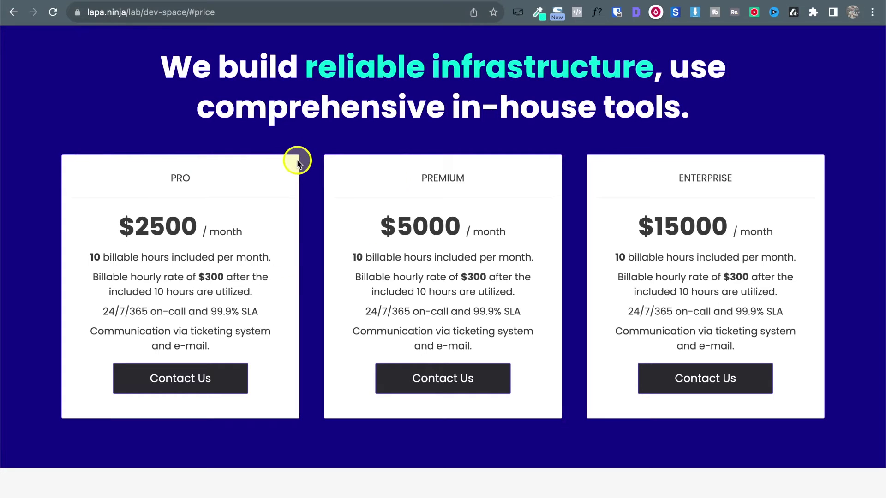
pyautogui.hotkey('ctrl', 'alt', 'm')
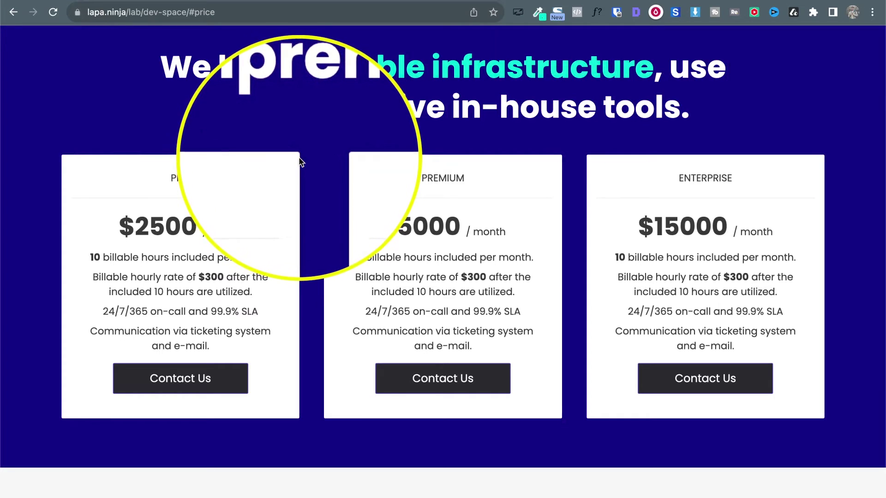
pyautogui.hotkey('ctrl', 'alt', 'm')
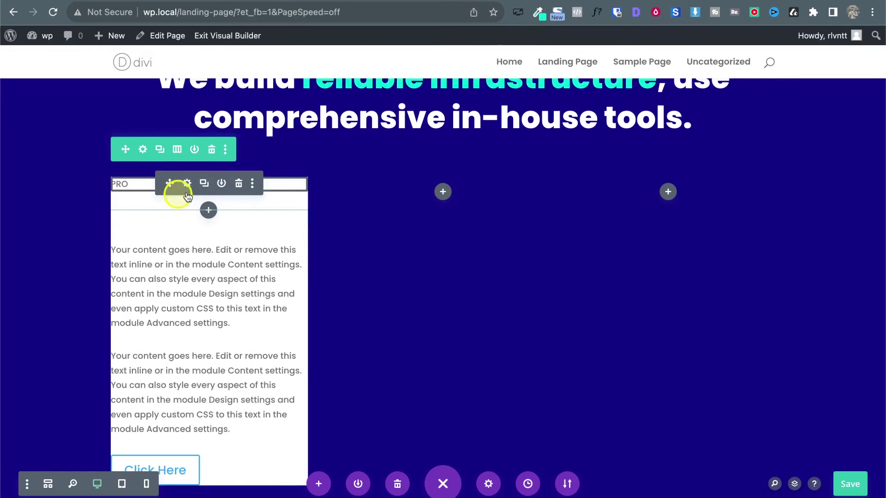
# Step: Open the PRO text module's settings and inspect the fonts of the reference PRO card's title, description and price with WhatFont
pyautogui.click(187, 183)
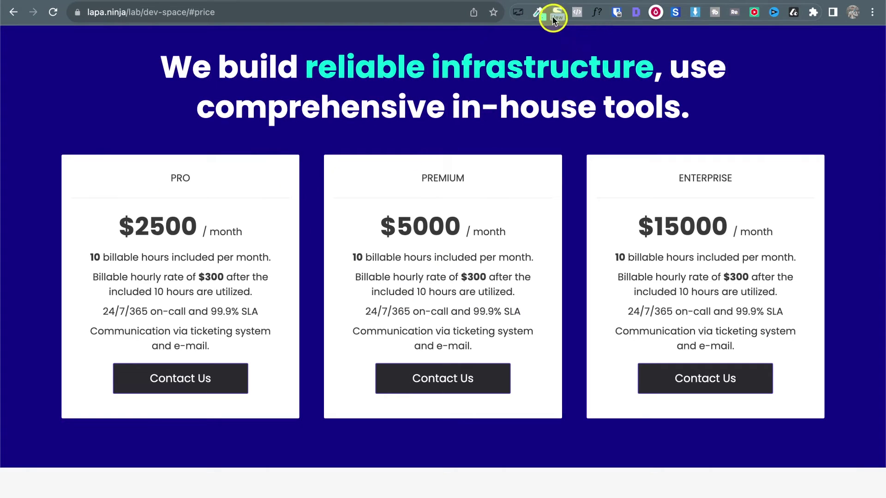
pyautogui.click(598, 14)
pyautogui.click(178, 178)
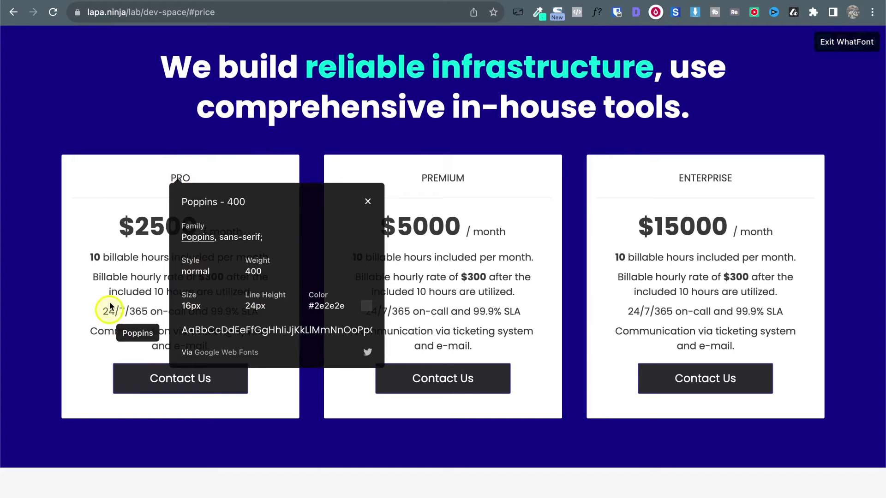
pyautogui.click(111, 287)
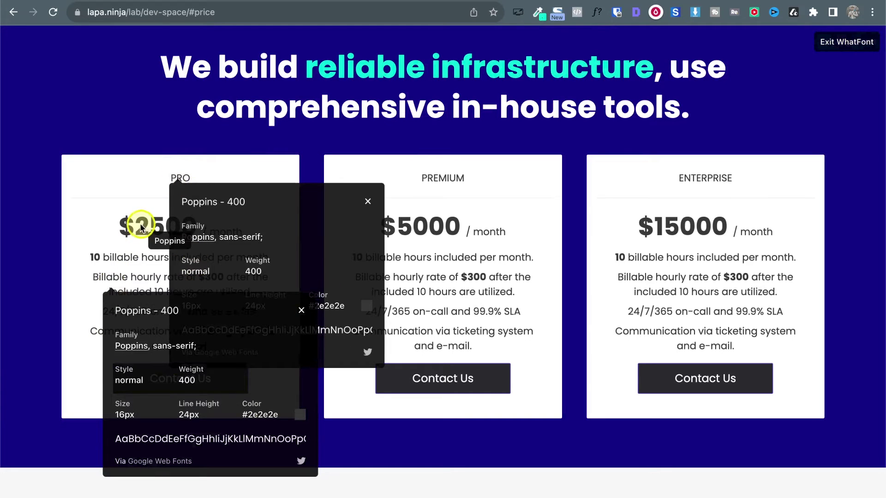
pyautogui.click(125, 225)
pyautogui.press('Escape')
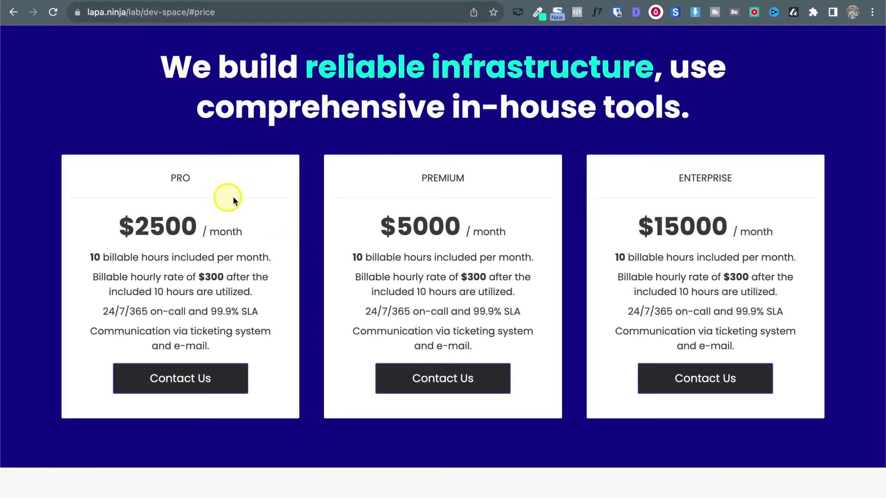
# Step: Style the PRO text module in Divi with 16px centered text in the dark global color, and save the module
pyautogui.hotkey('ctrl', 'Tab')
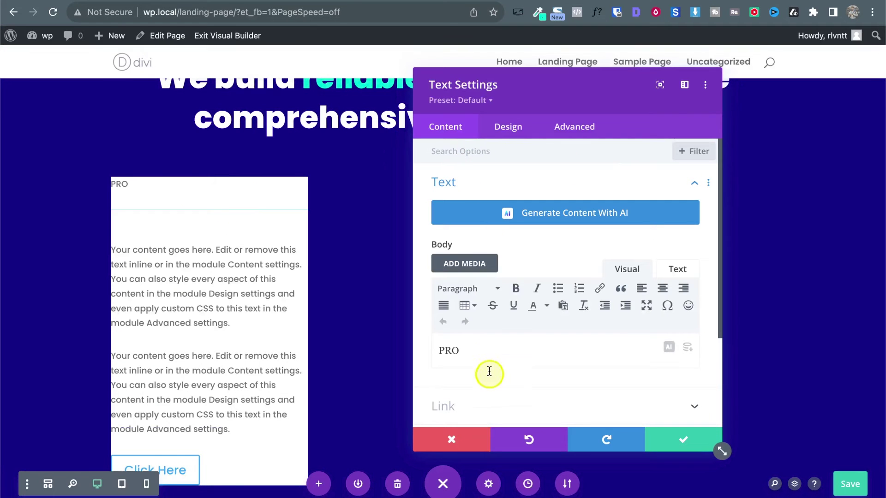
pyautogui.click(508, 125)
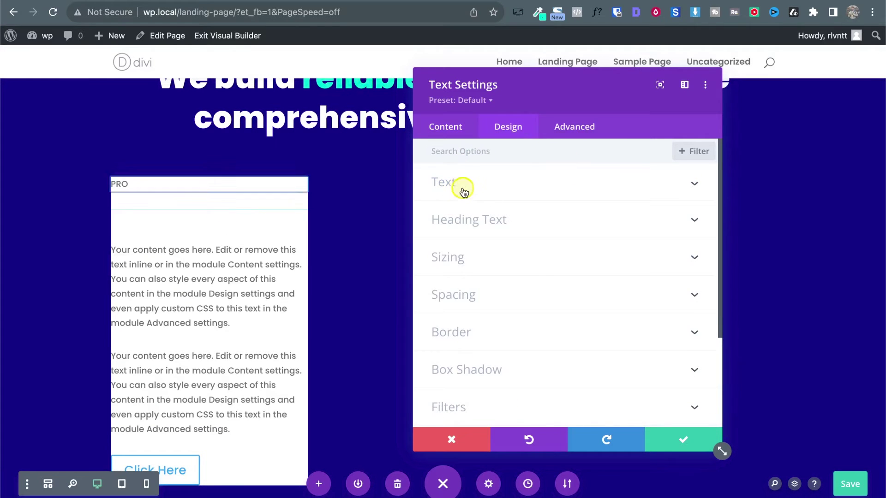
pyautogui.click(461, 189)
pyautogui.scroll(-2, 531, 276)
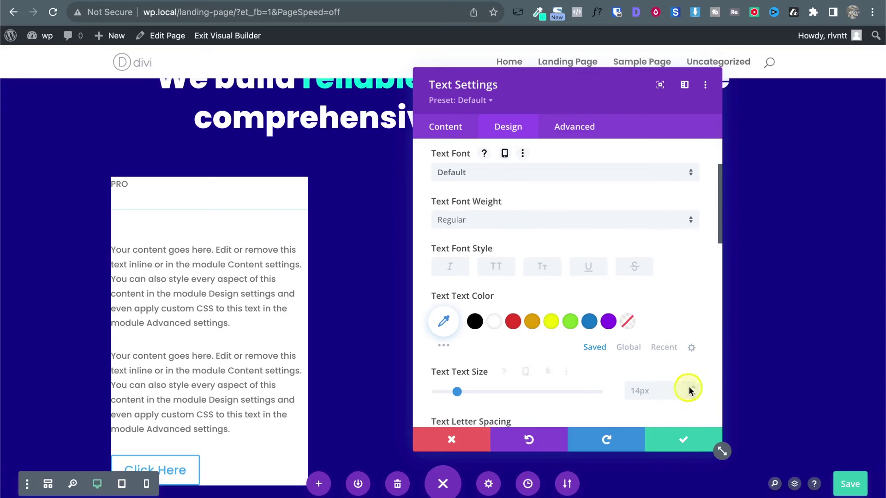
pyautogui.scroll(-6, 692, 392)
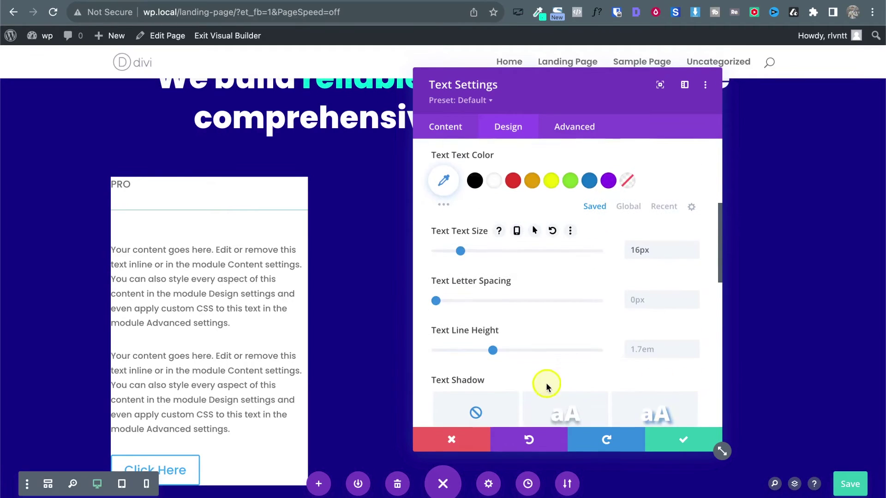
pyautogui.click(522, 316)
pyautogui.scroll(5, 557, 281)
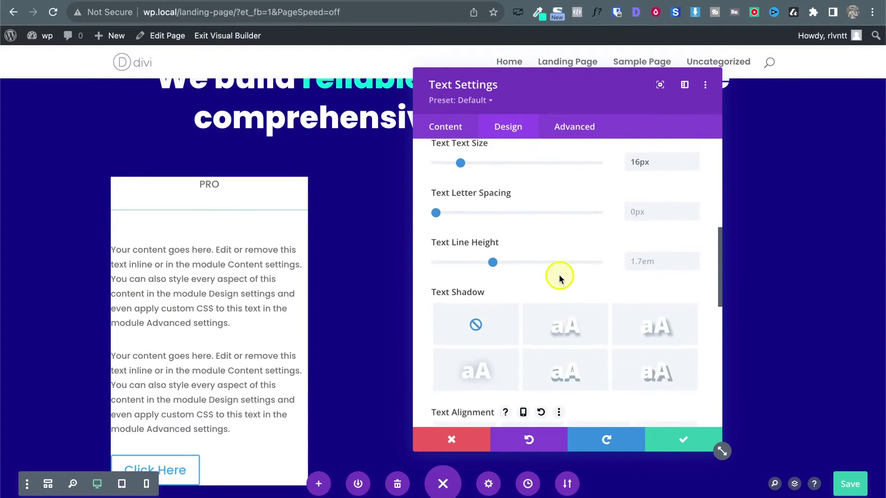
pyautogui.click(631, 271)
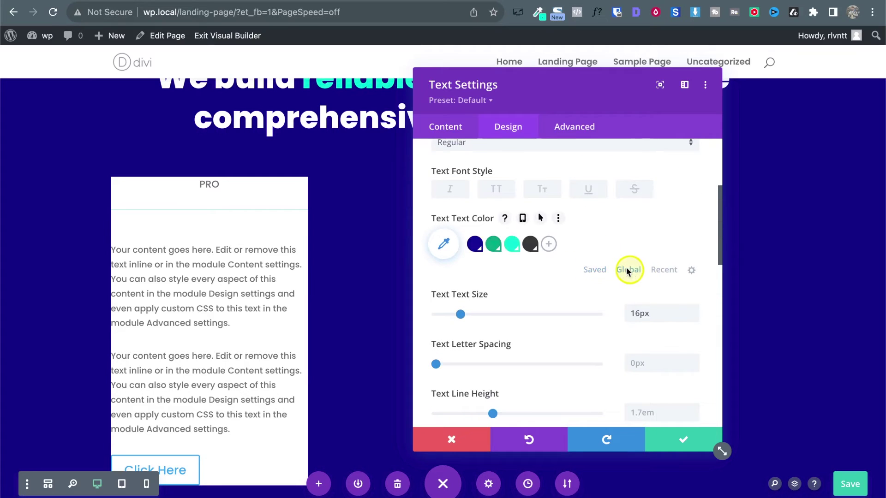
pyautogui.click(530, 245)
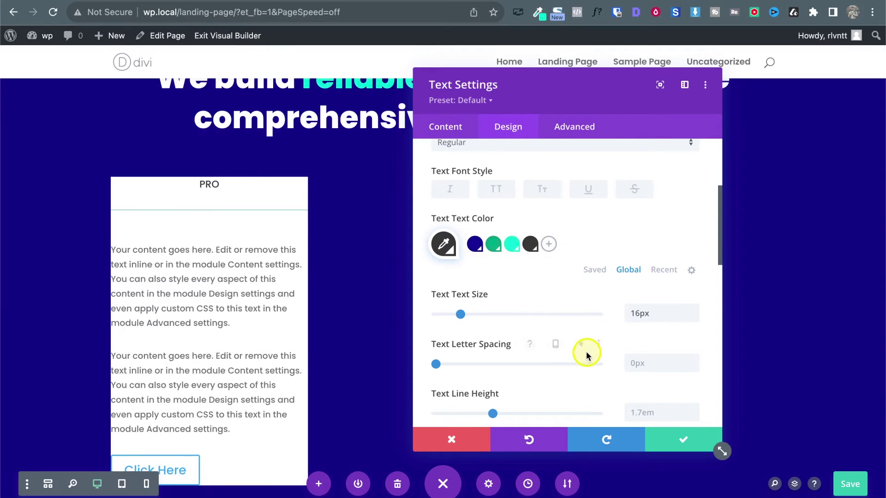
pyautogui.click(683, 440)
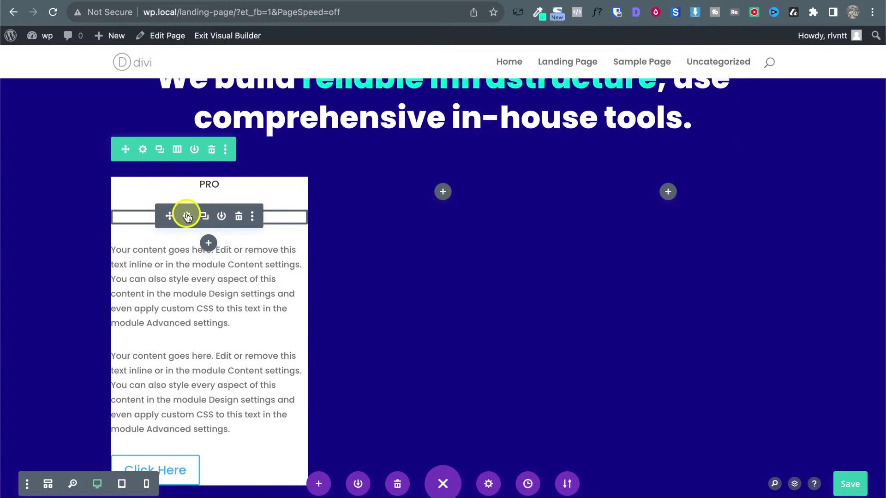
# Step: Try to give the divider below PRO the dark global line color #2e2e2e with its opacity lowered to 0.41
pyautogui.click(187, 216)
pyautogui.click(507, 128)
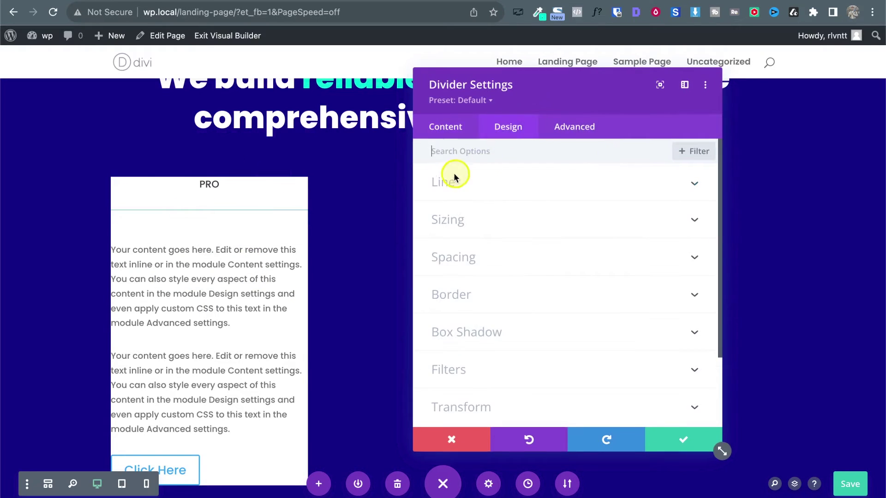
pyautogui.click(455, 180)
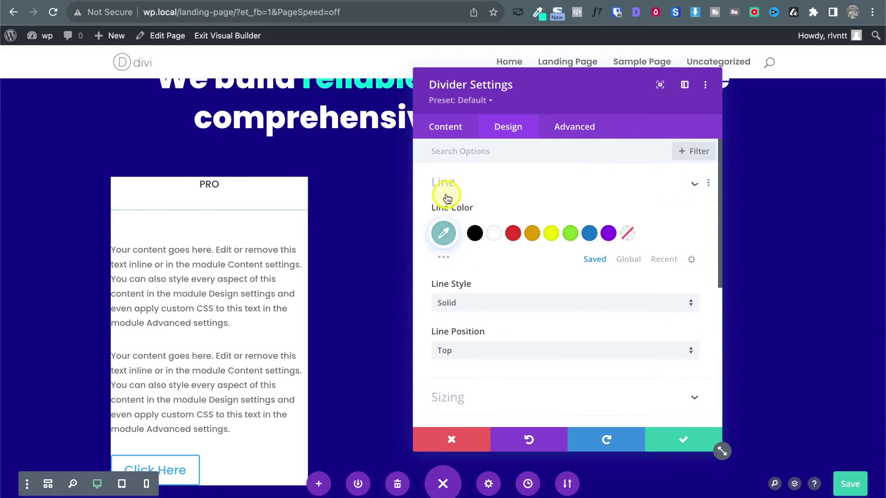
pyautogui.click(634, 261)
pyautogui.click(530, 233)
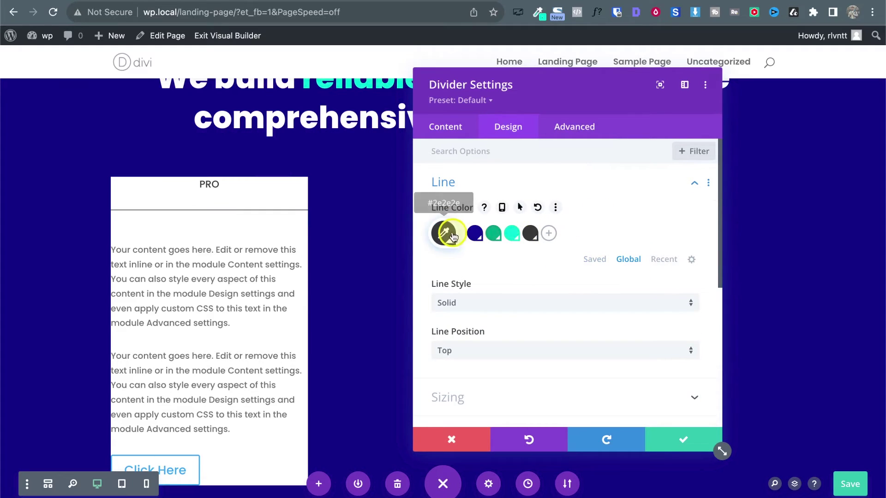
pyautogui.click(450, 234)
pyautogui.moveTo(686, 242); pyautogui.dragTo(671, 288)
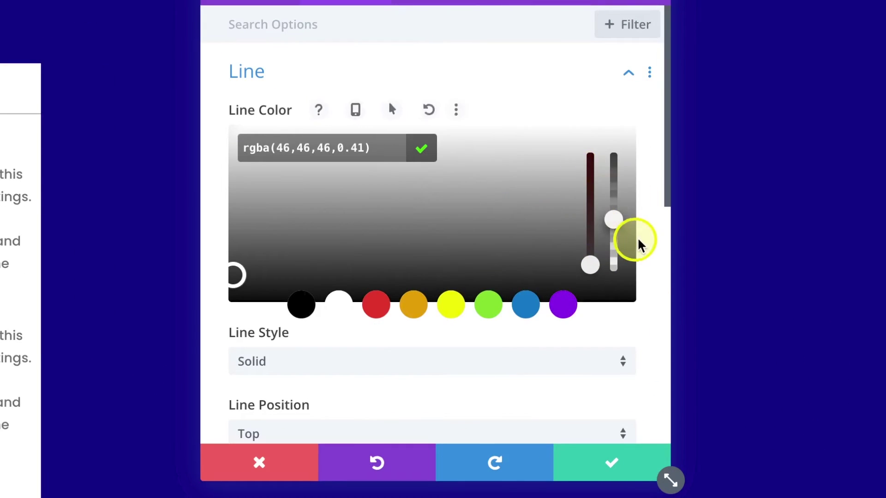
pyautogui.click(613, 462)
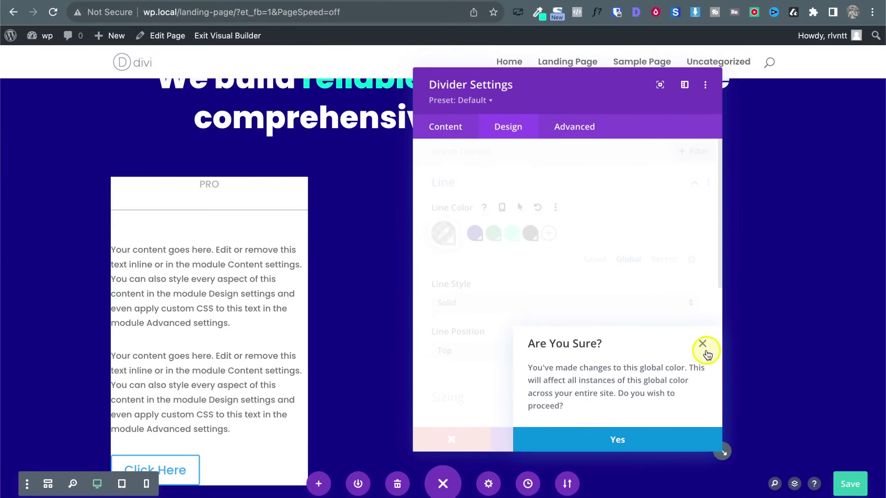
pyautogui.click(703, 344)
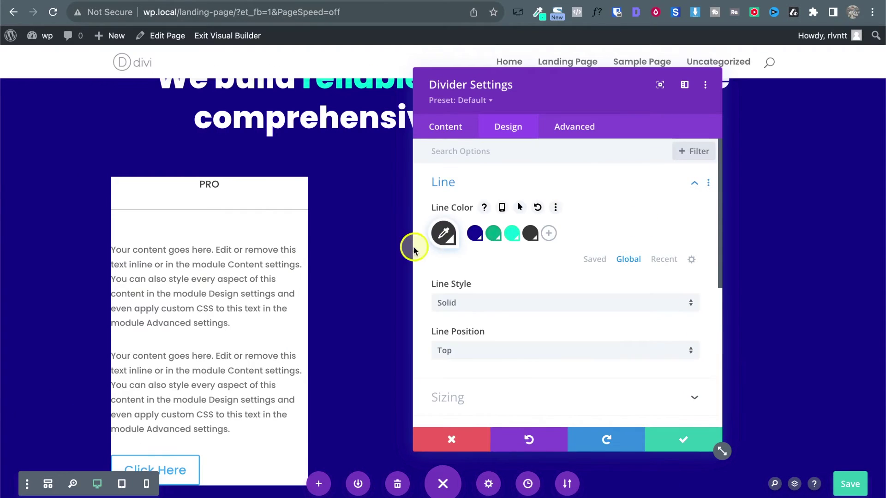
# Step: Set the divider's line color to black at 0.3 opacity and save the divider module
pyautogui.click(591, 260)
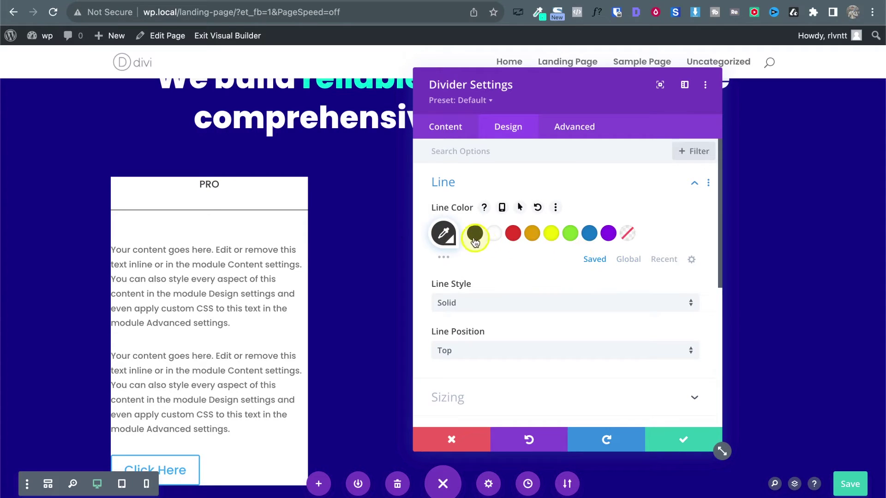
pyautogui.click(476, 236)
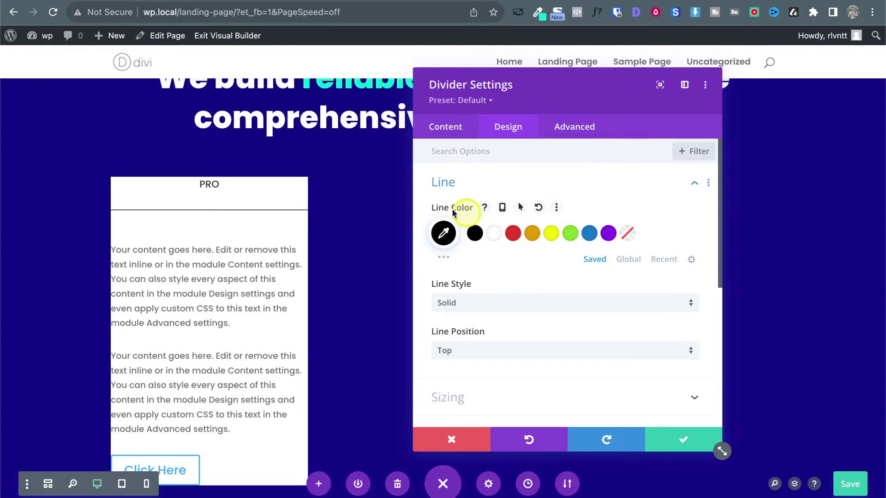
pyautogui.click(442, 233)
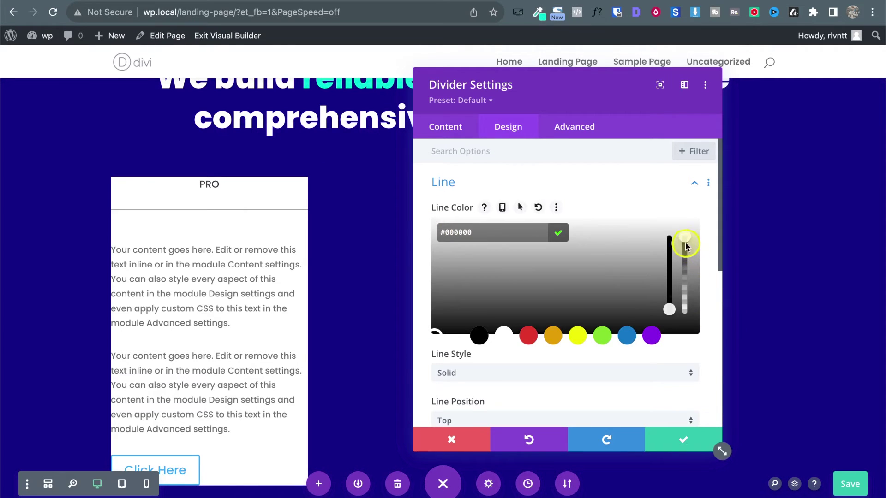
pyautogui.moveTo(685, 257); pyautogui.dragTo(686, 298)
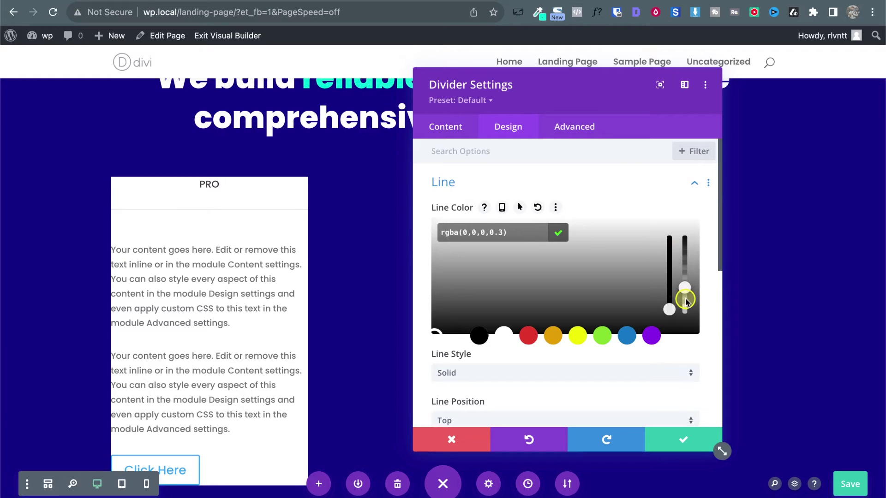
pyautogui.click(459, 189)
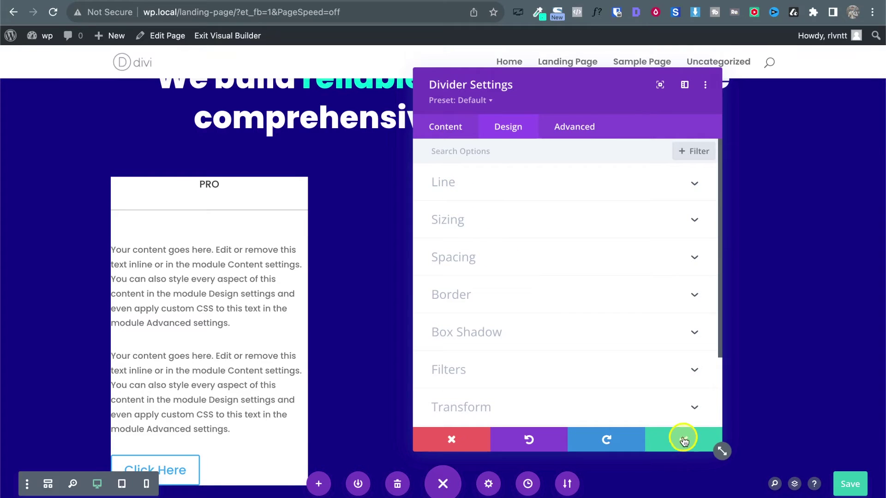
pyautogui.click(683, 436)
# Step: Copy "$2500 / month" from the reference PRO card and replace the placeholder in the text module below the divider with it
pyautogui.click(217, 1)
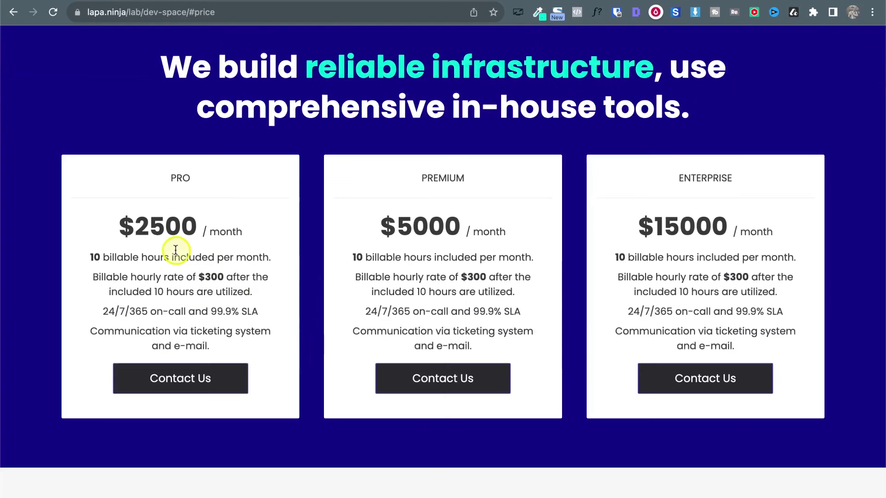
pyautogui.moveTo(116, 234); pyautogui.dragTo(265, 229)
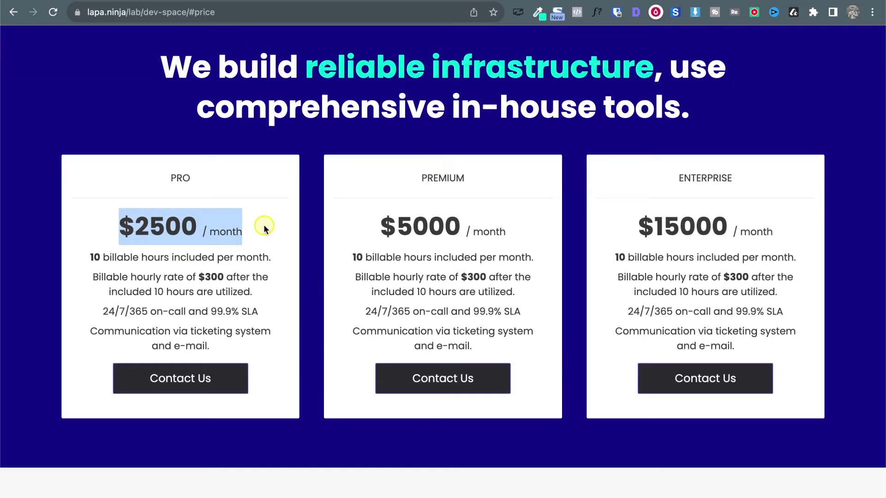
pyautogui.click(274, 1)
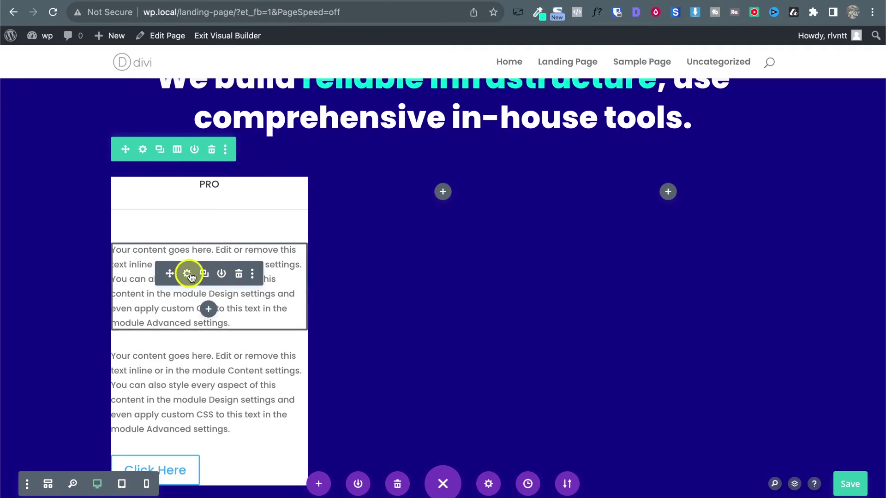
pyautogui.click(190, 273)
pyautogui.click(526, 377)
pyautogui.hotkey('ctrl', 'a')
pyautogui.press('BackSpace')
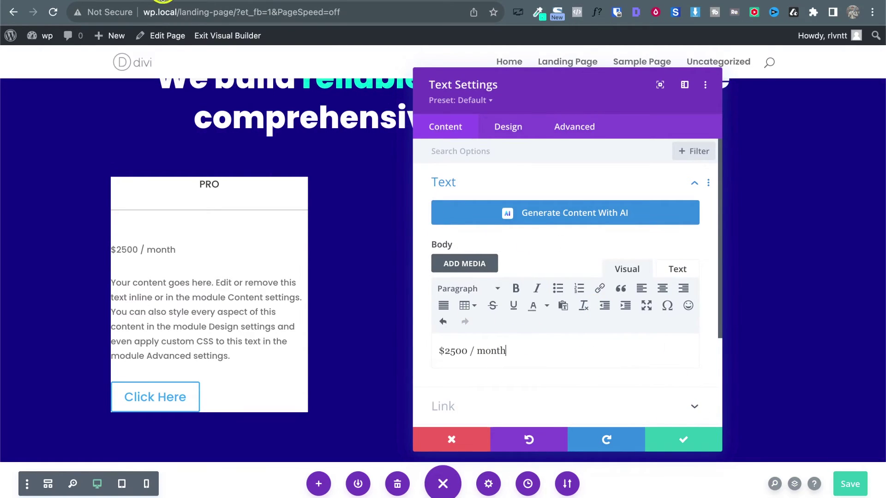
# Step: Replace the body of the text module below the divider with the reference PRO card's feature lines, then save the page and module
pyautogui.click(163, 1)
pyautogui.moveTo(83, 254); pyautogui.dragTo(240, 367)
pyautogui.hotkey('ctrl', 'c')
pyautogui.click(251, 1)
pyautogui.tripleClick(484, 355)
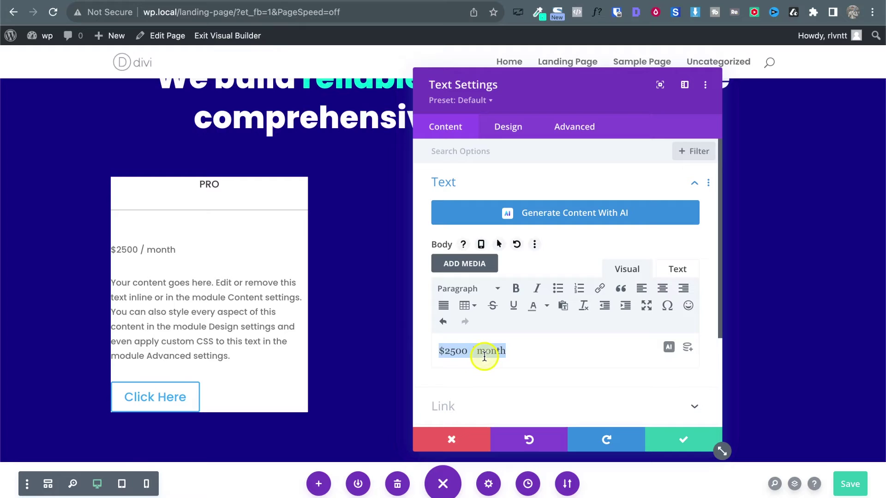
pyautogui.hotkey('ctrl', 'v')
pyautogui.scroll(-2, 548, 379)
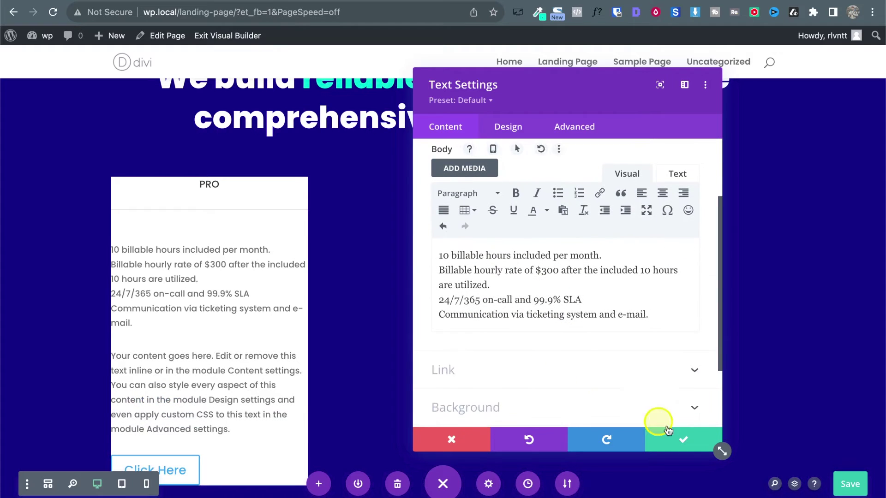
pyautogui.hotkey('ctrl', 's')
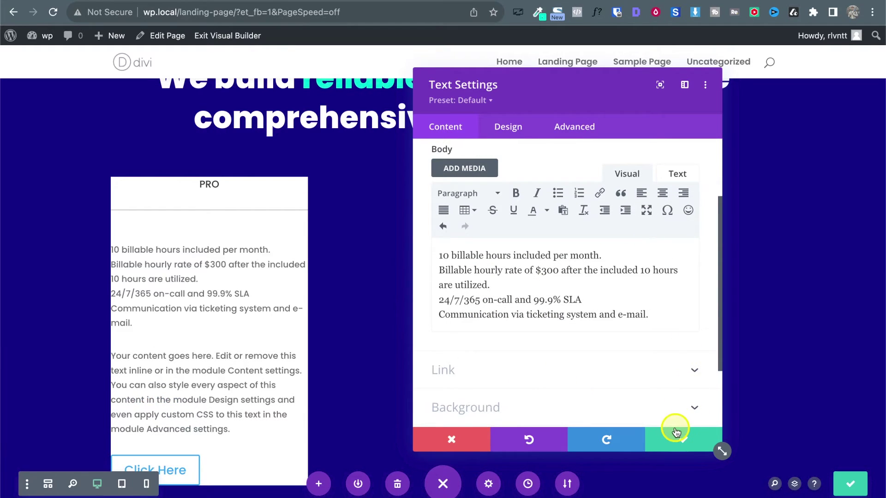
pyautogui.hotkey('ctrl', 'Tab')
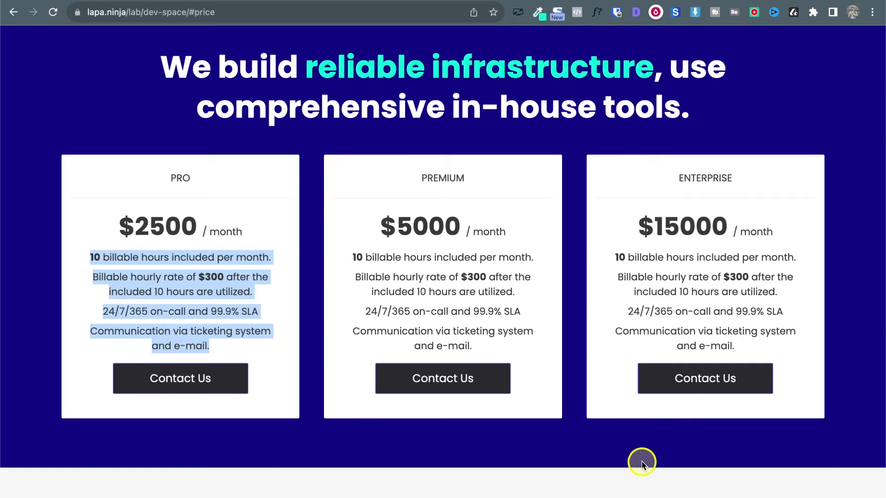
pyautogui.hotkey('ctrl', 'shift', 'Tab')
pyautogui.click(666, 437)
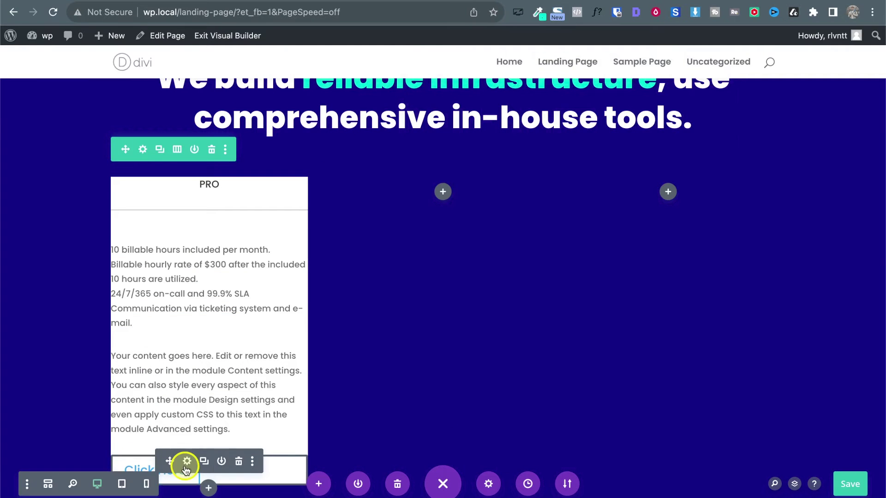
# Step: Change the PRO card button's text to "Contact Us" and save the button module
pyautogui.click(187, 461)
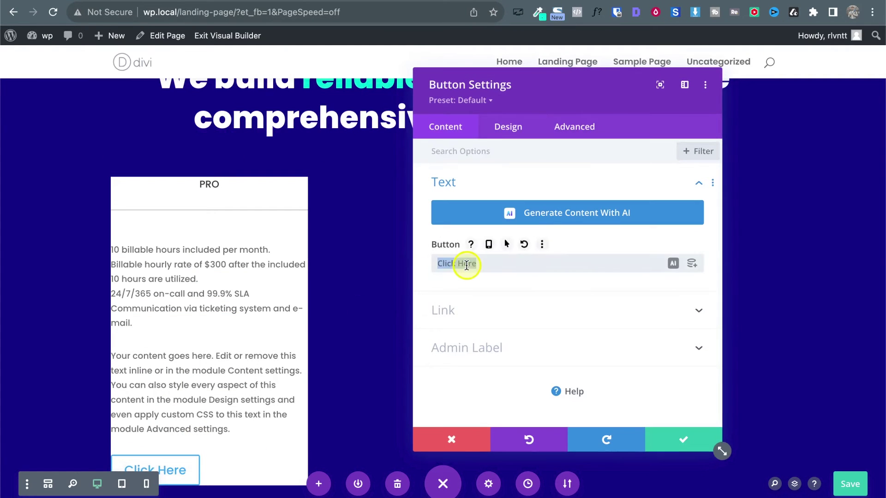
pyautogui.write('Contact Us')
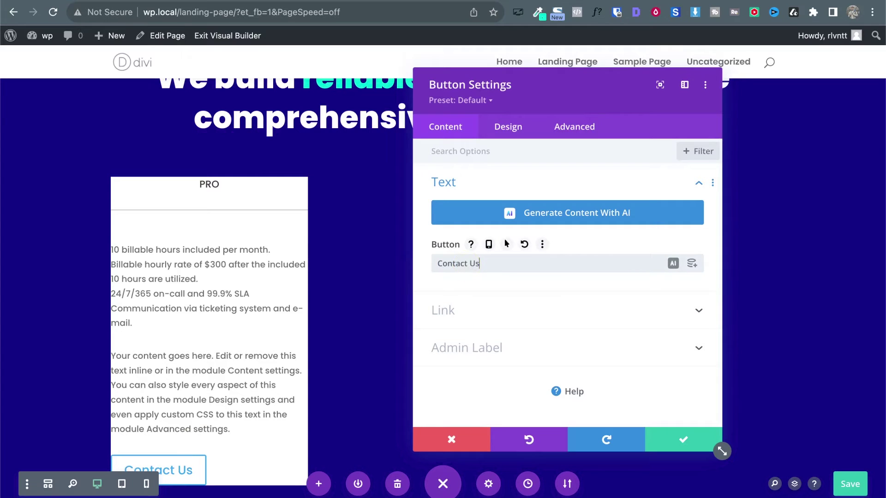
pyautogui.click(676, 430)
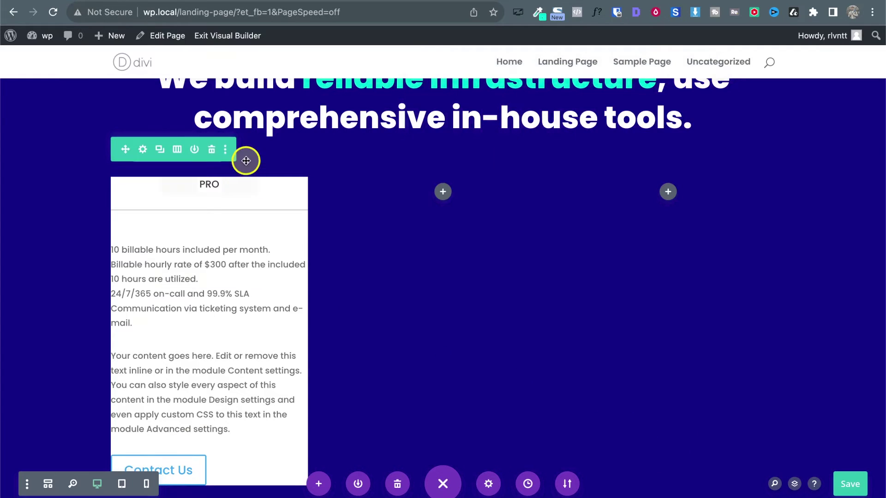
# Step: Set the pricing card row's width to 95% and its max width to 1300px, then save the row
pyautogui.click(143, 153)
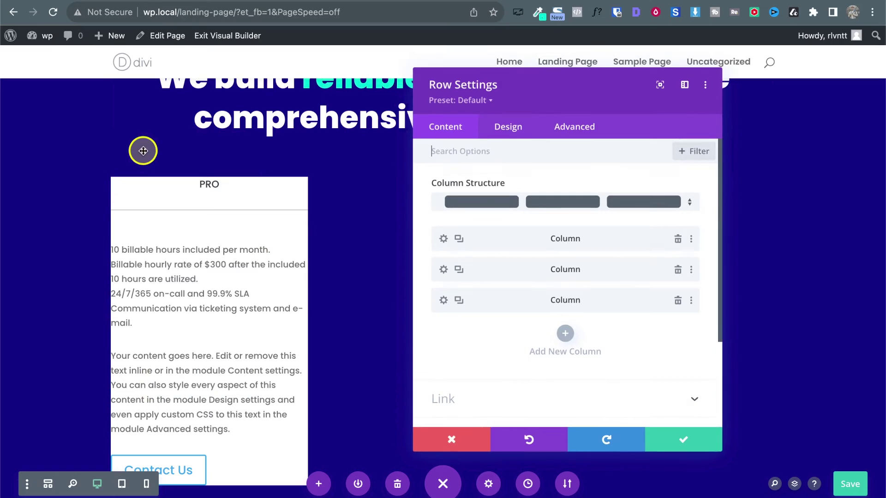
pyautogui.click(510, 130)
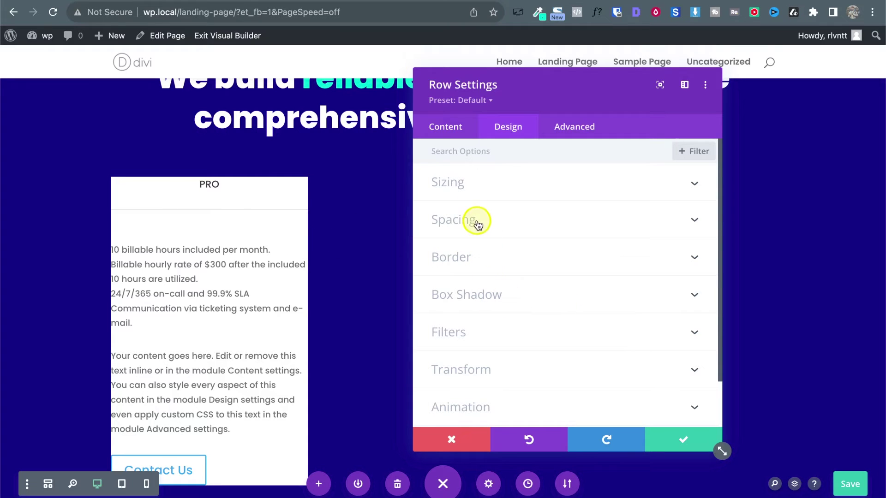
pyautogui.click(475, 183)
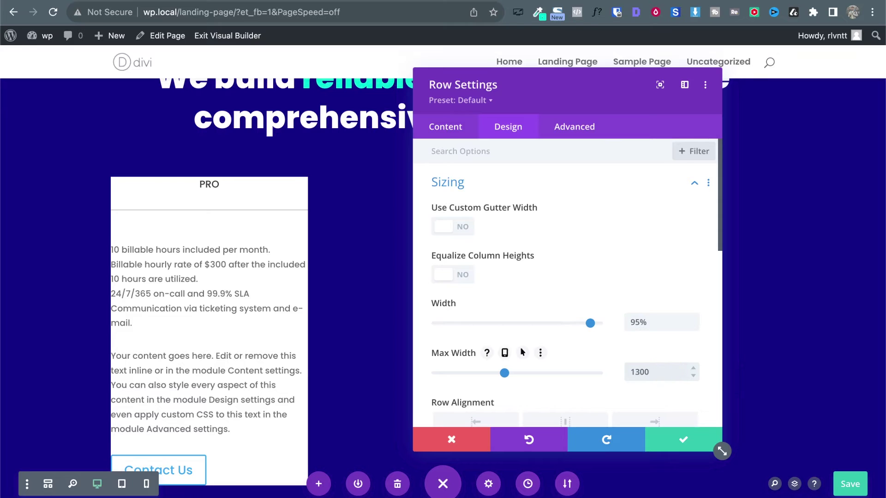
pyautogui.write('px')
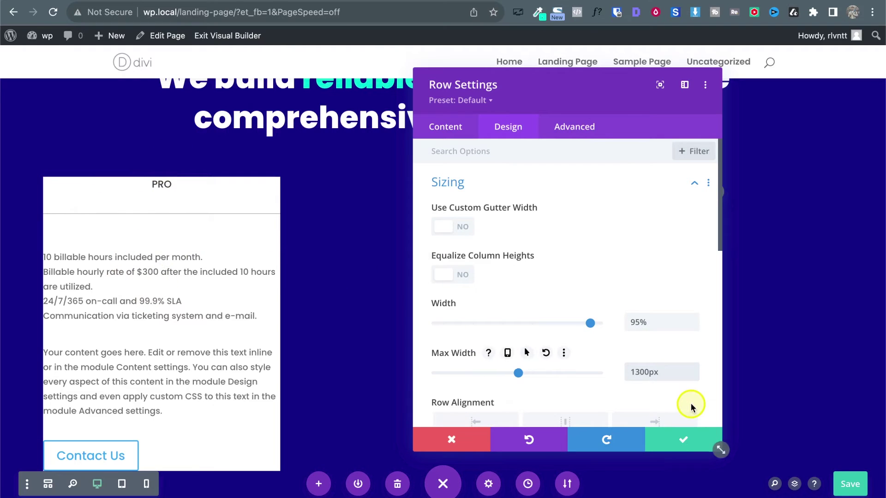
pyautogui.click(678, 437)
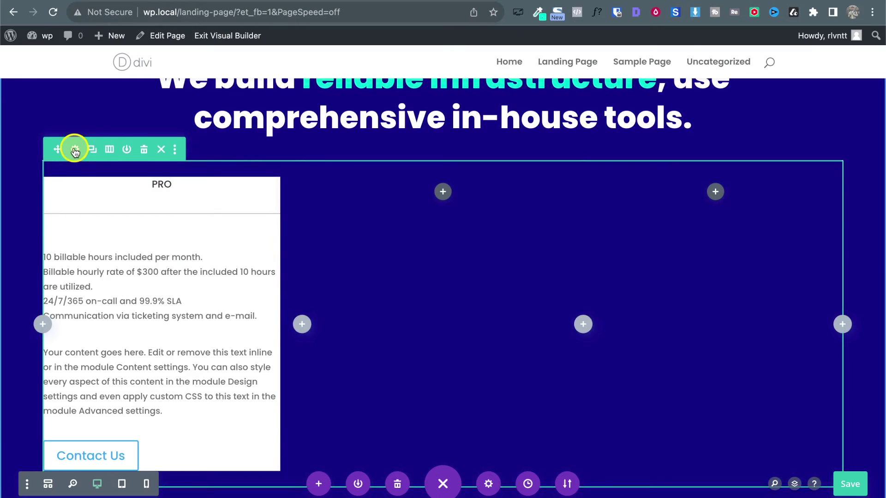
# Step: Give the row's first column 20px top and bottom padding and 30px left and right padding, then save the settings
pyautogui.click(75, 150)
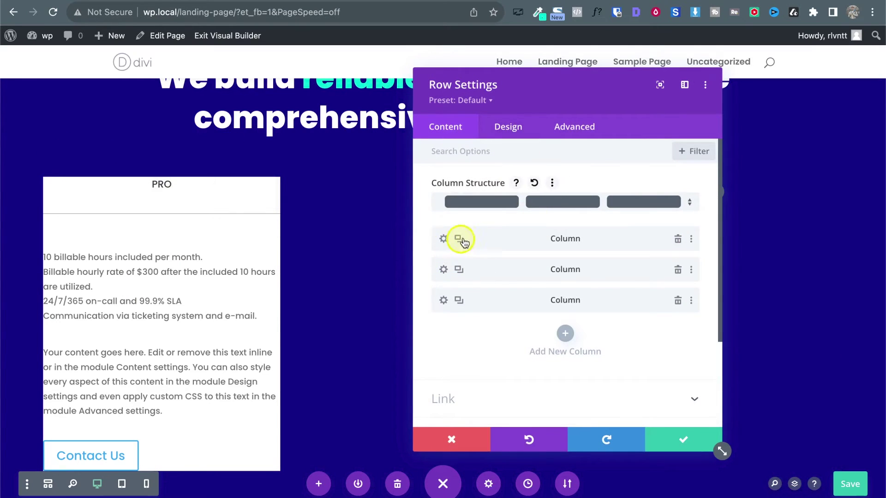
pyautogui.click(444, 239)
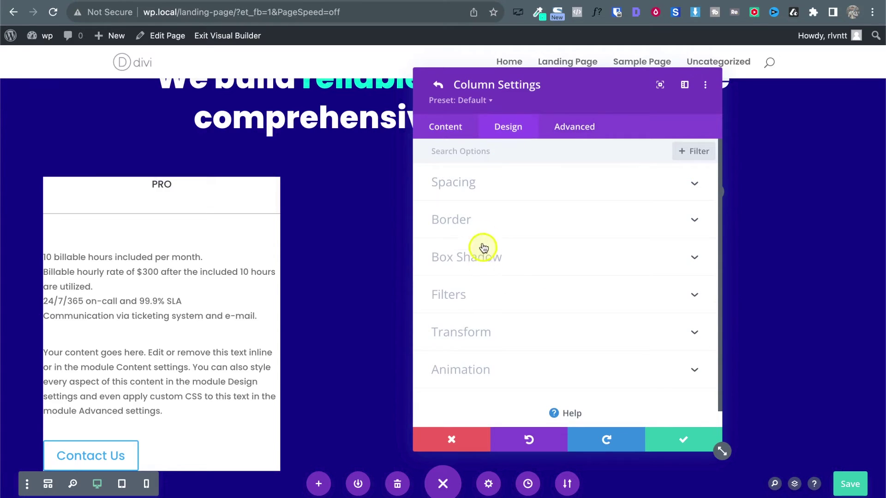
pyautogui.click(472, 185)
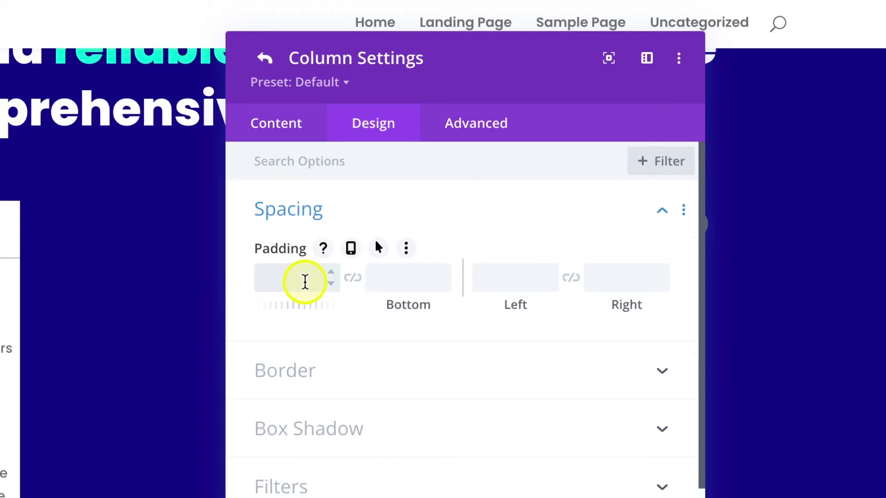
pyautogui.write('20')
pyautogui.click(353, 278)
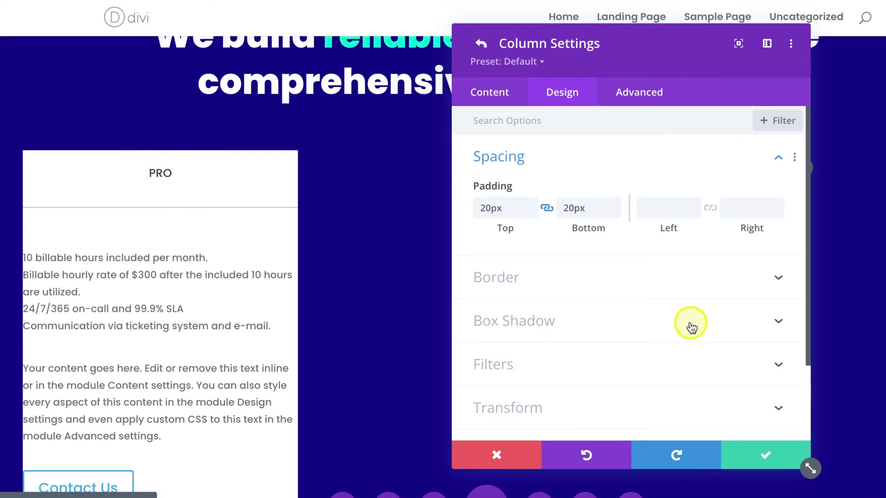
pyautogui.click(719, 207)
pyautogui.click(711, 208)
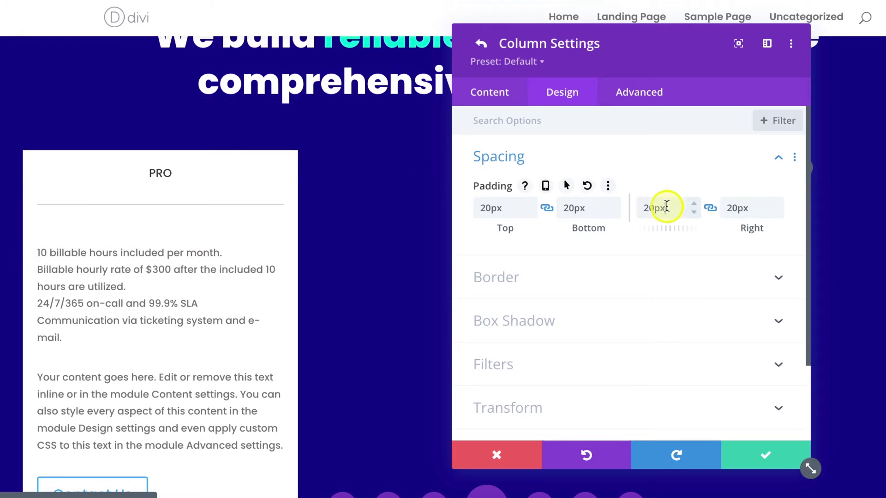
pyautogui.hotkey('shift', 'Up')
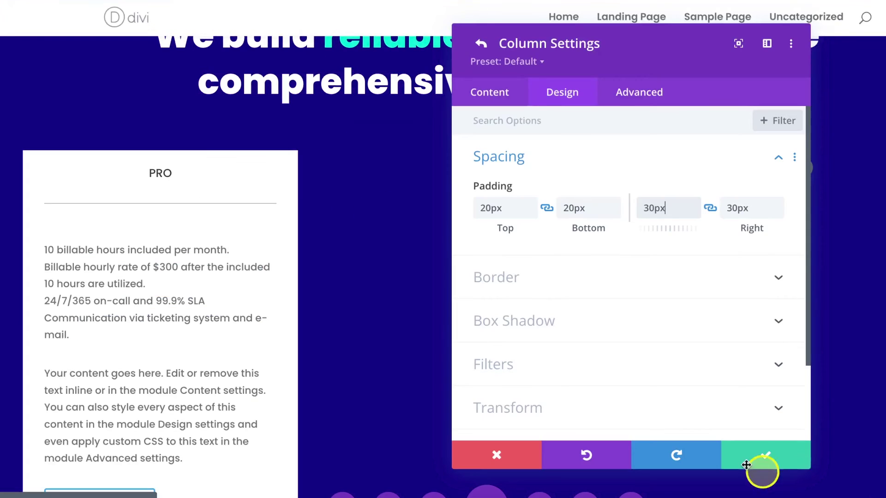
pyautogui.click(748, 461)
pyautogui.click(751, 460)
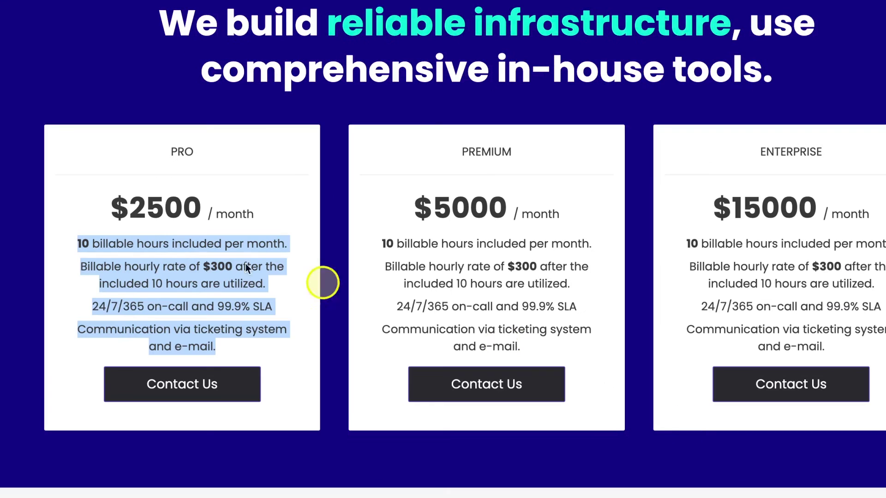
# Step: Inspect the font settings of the feature lines and the price in the reference page's PRO card
pyautogui.click(167, 245)
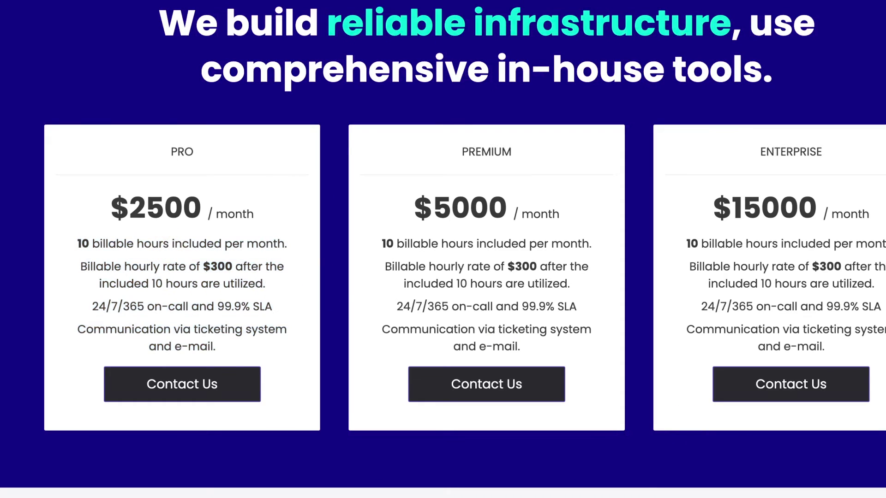
pyautogui.click(149, 256)
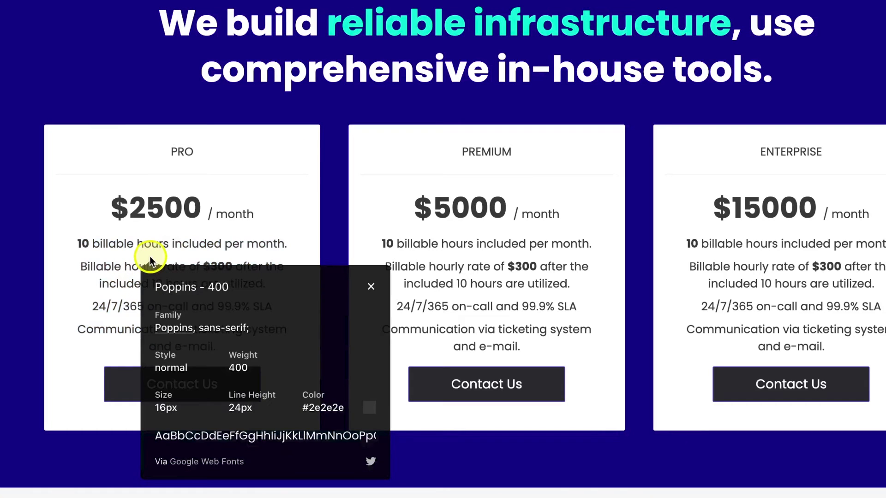
pyautogui.moveTo(131, 269)
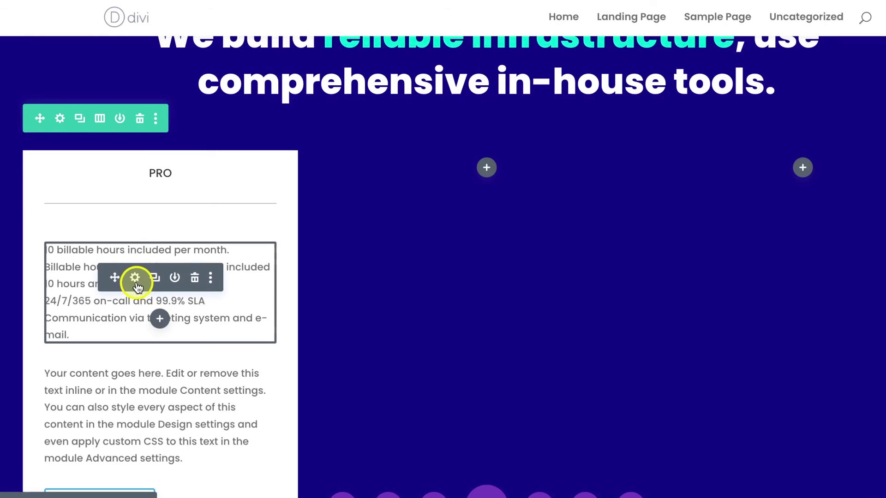
pyautogui.scroll(-3, 332, 344)
pyautogui.scroll(4, 332, 344)
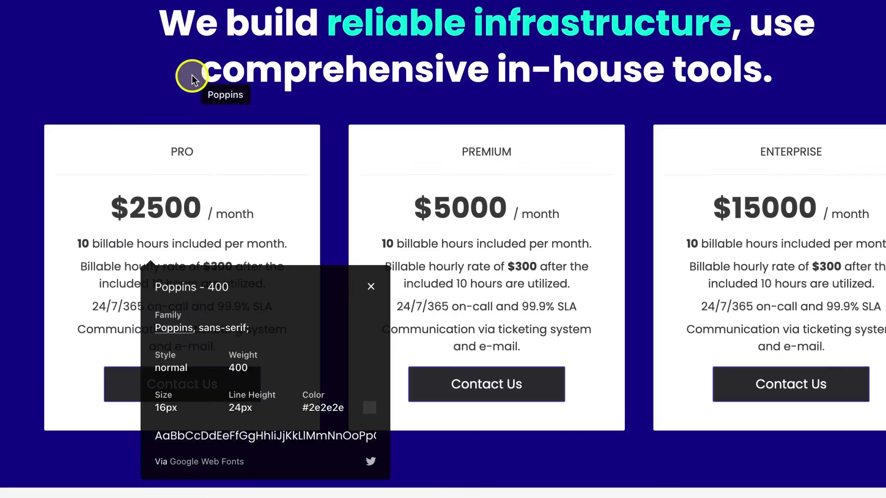
pyautogui.click(182, 204)
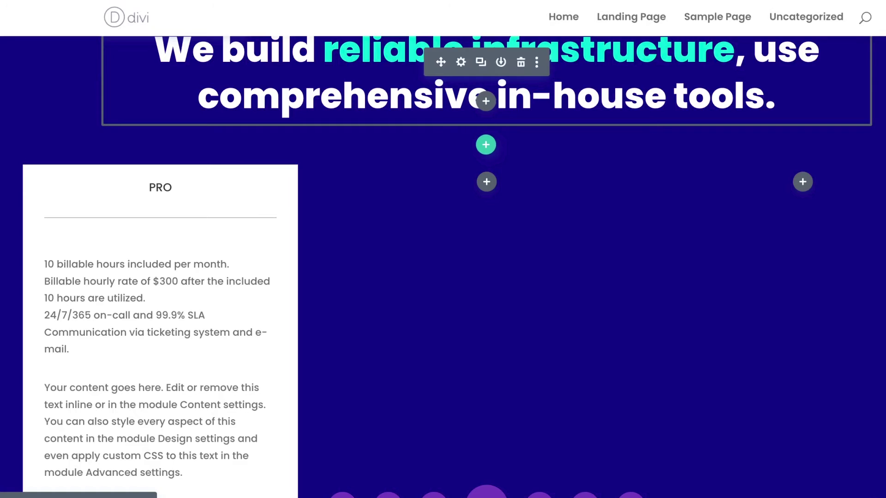
# Step: Replace the body of the text module below the divider with "$2500 / month", remove the trailing blank line and save the module
pyautogui.moveTo(142, 341)
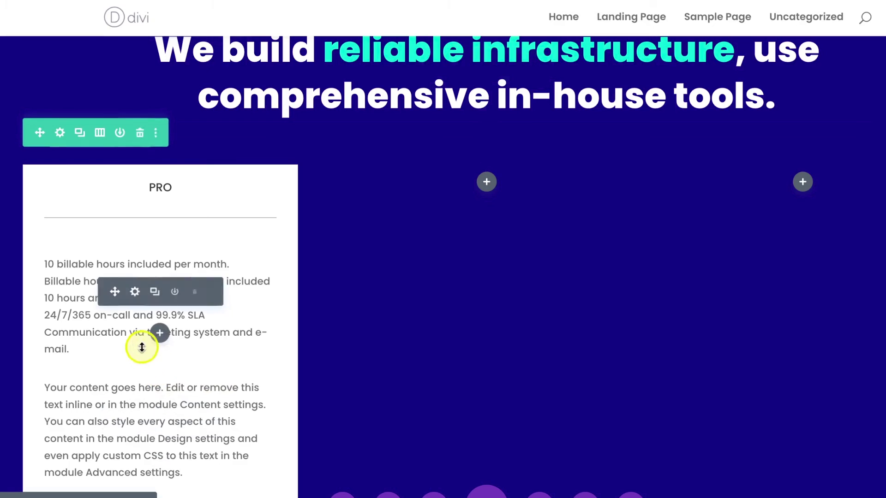
pyautogui.click(133, 295)
pyautogui.tripleClick(537, 368)
pyautogui.hotkey('ctrl', 'a')
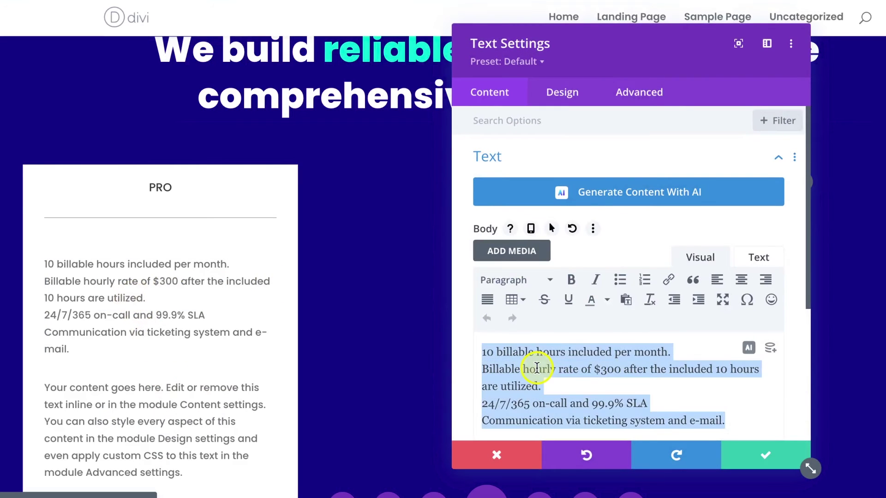
pyautogui.write('$2500 / month')
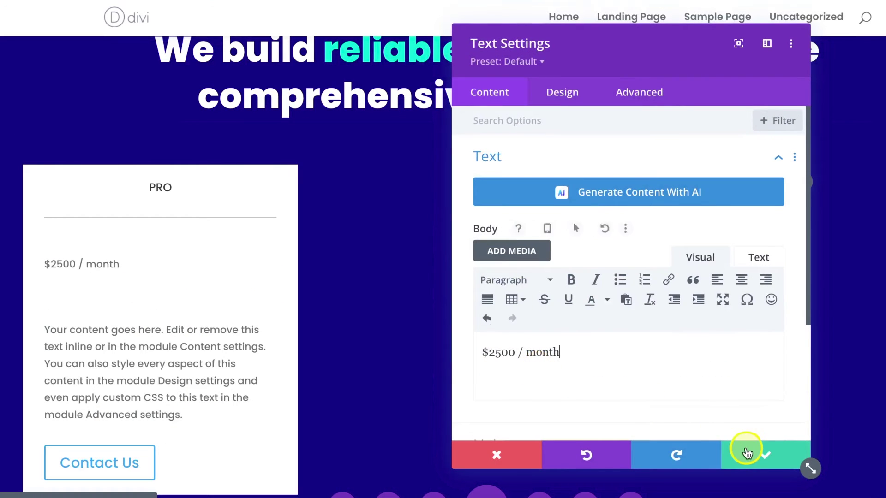
pyautogui.click(746, 454)
pyautogui.moveTo(97, 317)
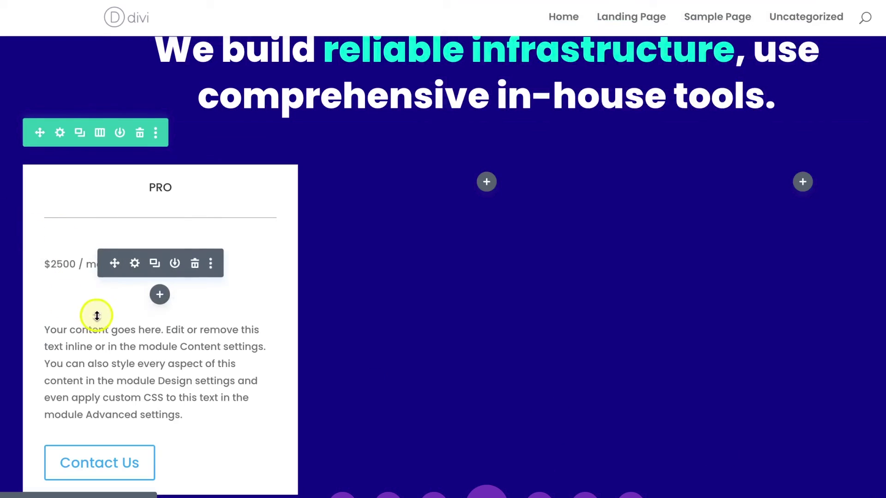
pyautogui.click(133, 266)
pyautogui.click(624, 373)
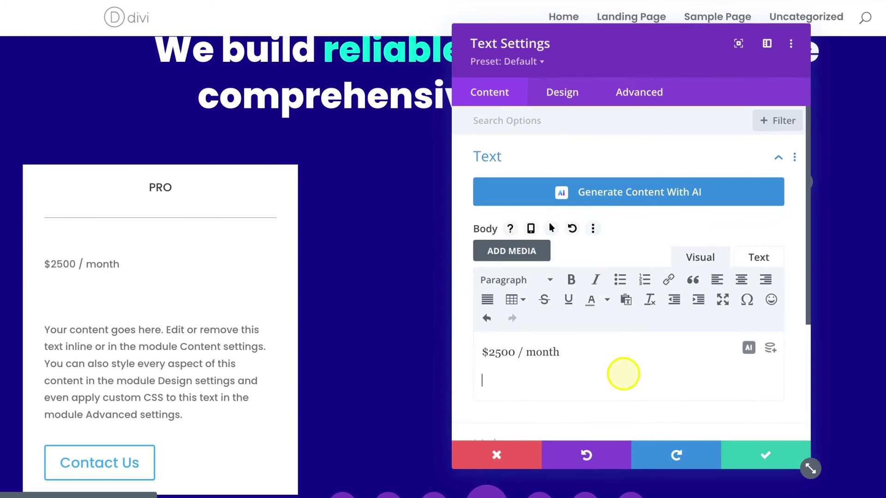
pyautogui.press('BackSpace')
pyautogui.click(764, 457)
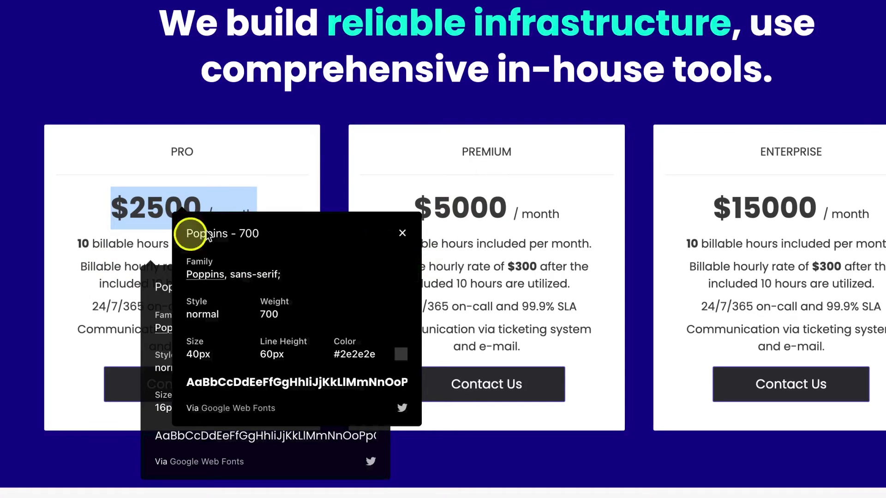
# Step: Copy the feature lines from the reference PRO card and replace the placeholder in the text module above the Contact Us button with them
pyautogui.press('Escape')
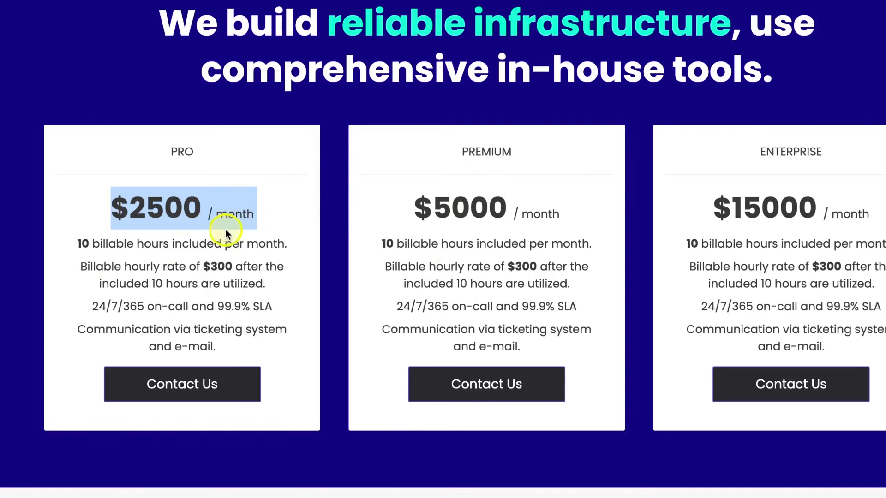
pyautogui.tripleClick(158, 246)
pyautogui.hotkey('shift', 'Down')
pyautogui.hotkey('shift', 'Down')
pyautogui.hotkey('shift', 'Down')
pyautogui.hotkey('shift', 'Down')
pyautogui.hotkey('shift', 'Down')
pyautogui.hotkey('ctrl', 'c')
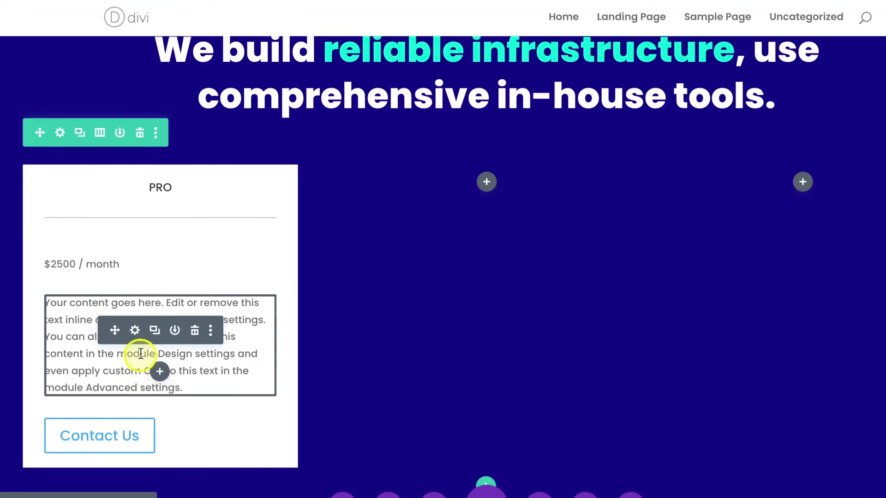
pyautogui.click(135, 331)
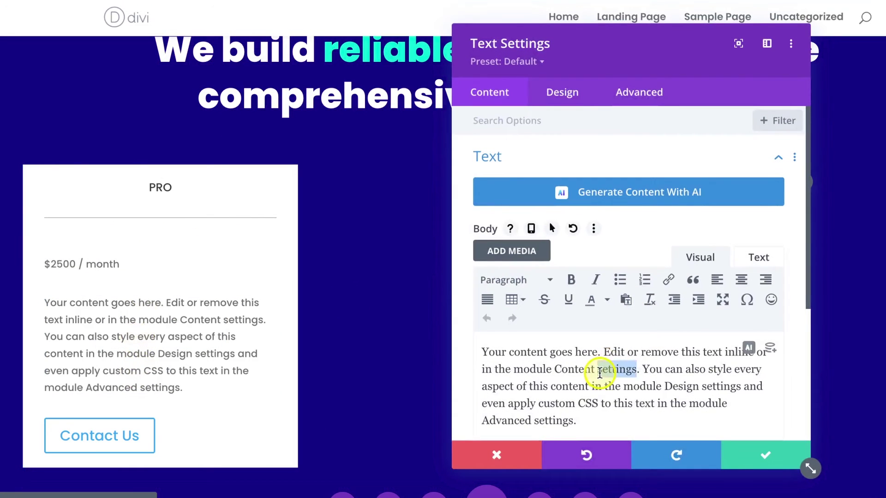
pyautogui.hotkey('ctrl', 'a')
pyautogui.hotkey('ctrl', 'v')
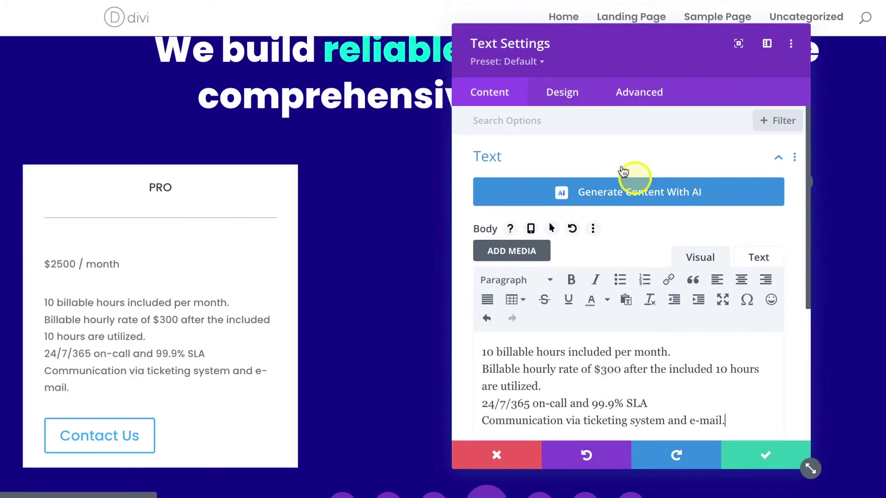
# Step: Set the feature text's size to 16px and its color to the dark global color #2e2e2e, then save the module
pyautogui.click(551, 98)
pyautogui.click(512, 172)
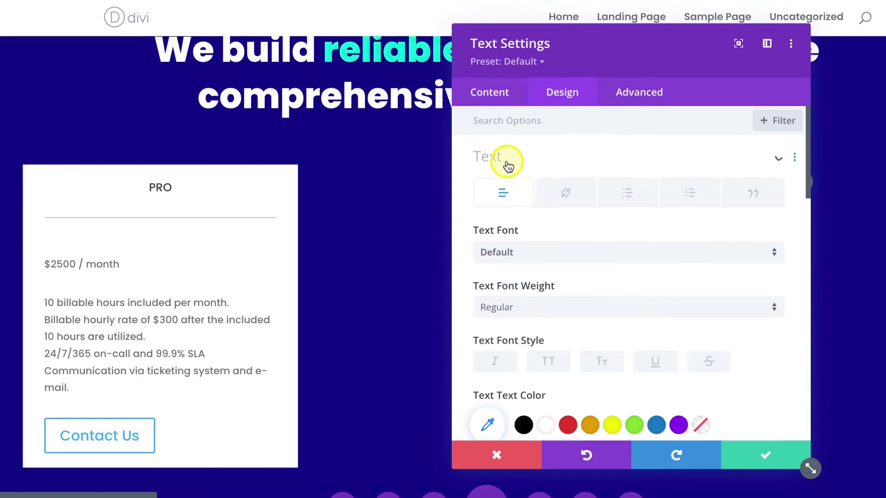
pyautogui.scroll(-4, 623, 319)
pyautogui.click(774, 330)
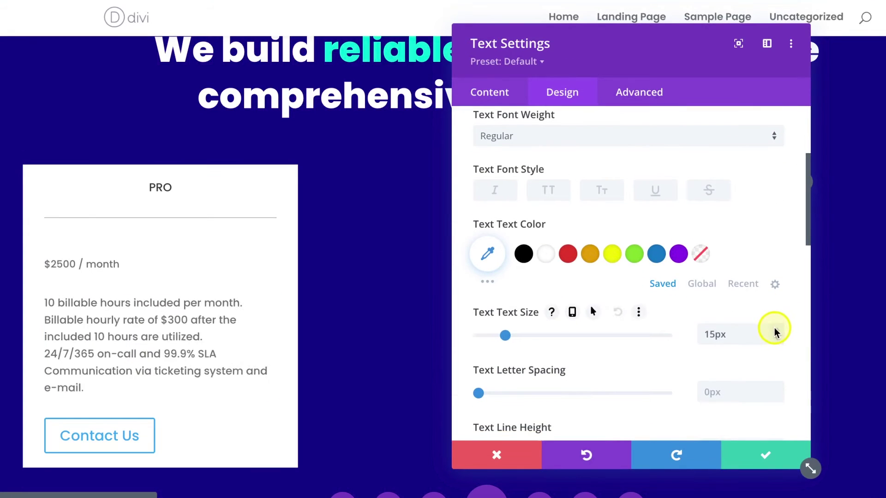
pyautogui.click(774, 330)
pyautogui.click(702, 283)
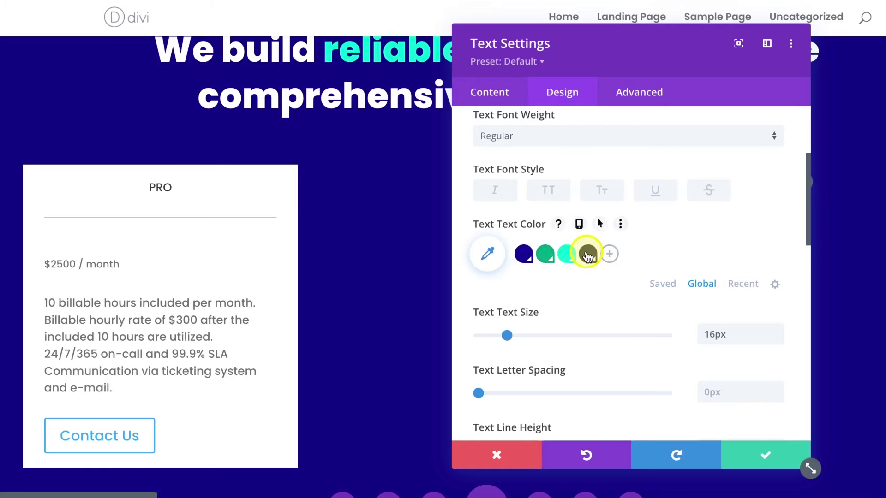
pyautogui.click(587, 256)
pyautogui.click(751, 458)
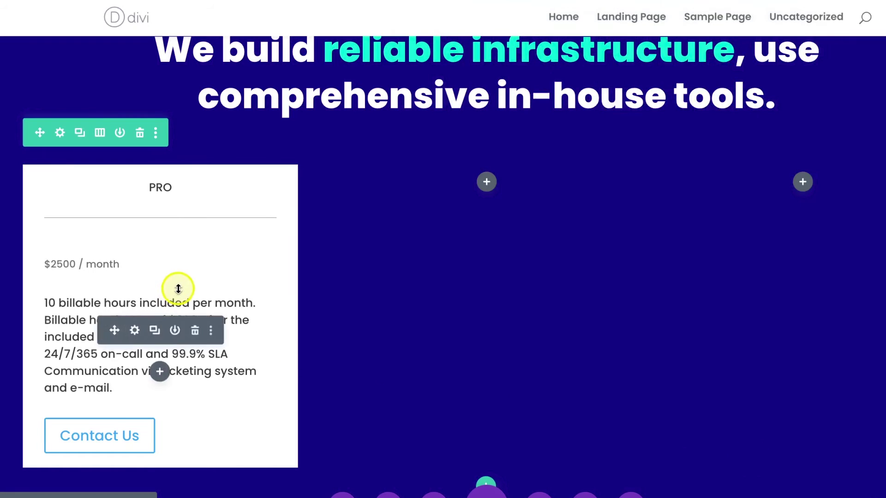
# Step: Set the "$2500 / month" text's size to 16px and its color to the dark global color, then save the module
pyautogui.click(135, 262)
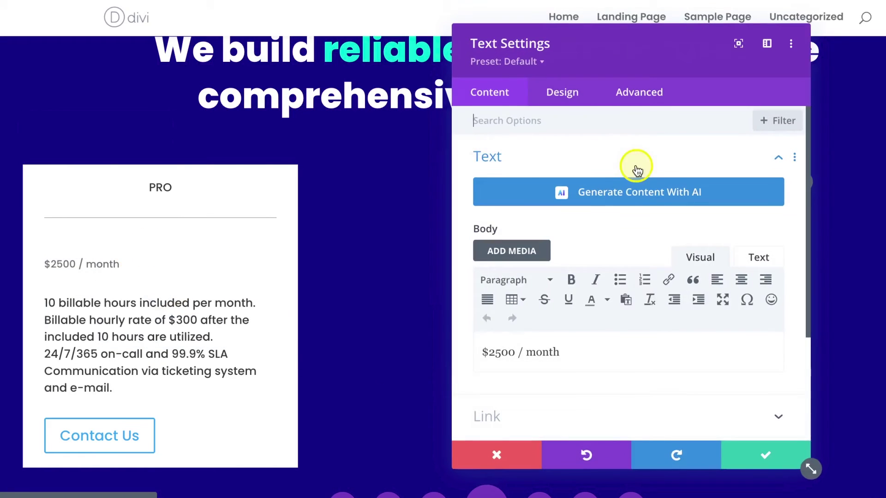
pyautogui.click(558, 93)
pyautogui.click(511, 159)
pyautogui.scroll(-4, 591, 346)
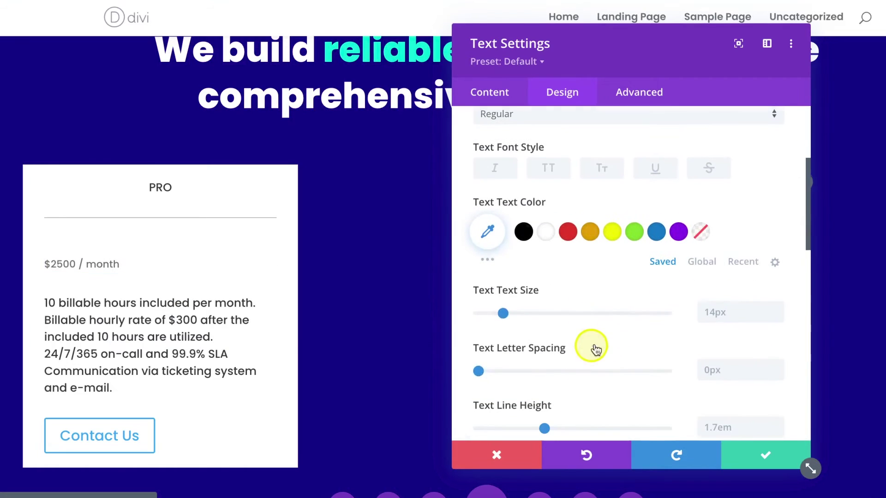
pyautogui.click(705, 268)
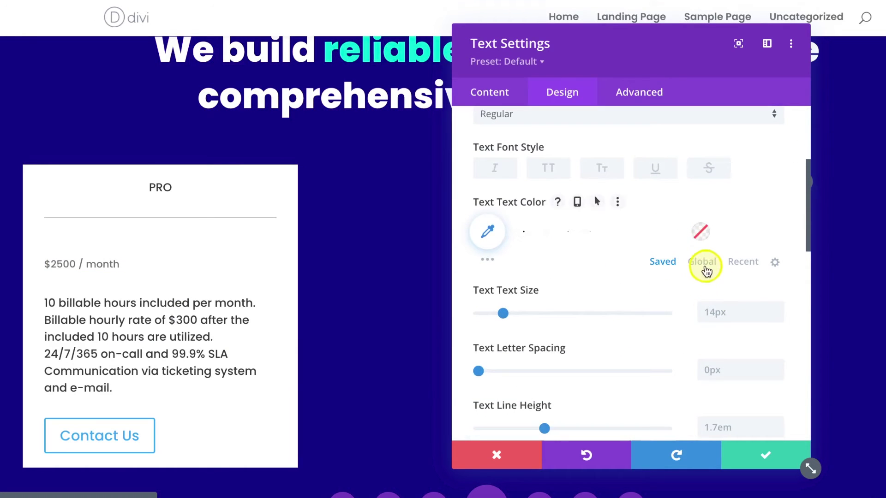
pyautogui.click(776, 307)
pyautogui.click(775, 308)
pyautogui.click(587, 232)
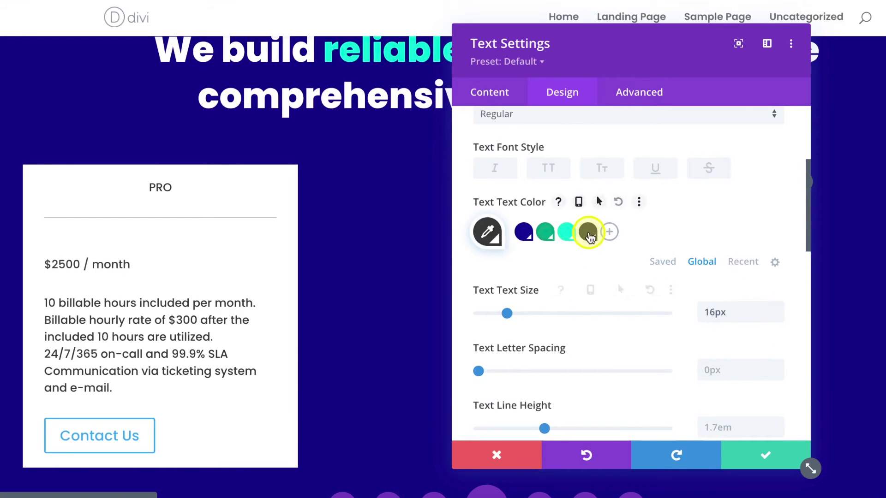
pyautogui.click(759, 456)
# Step: Examine the color of the Contact Us button in the reference page's PRO card and the START A PROJECT TODAY button in its hero section
pyautogui.hotkey('ctrl', 'Tab')
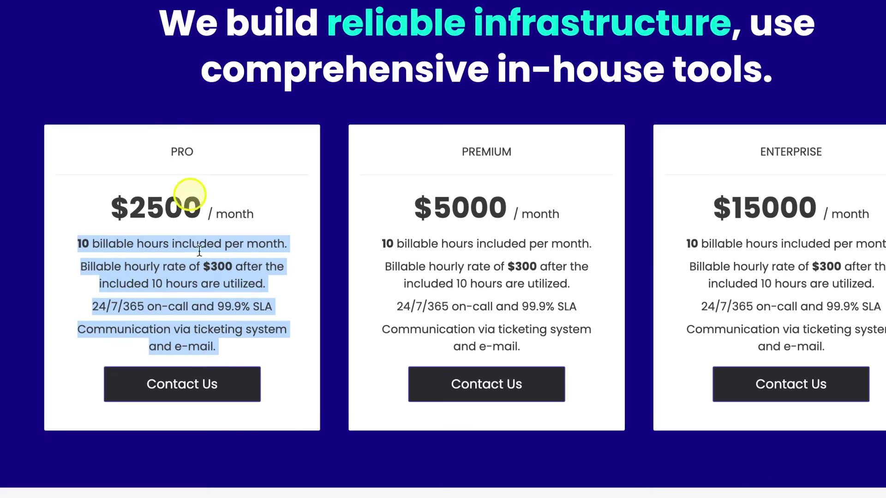
pyautogui.scroll(-5, 220, 322)
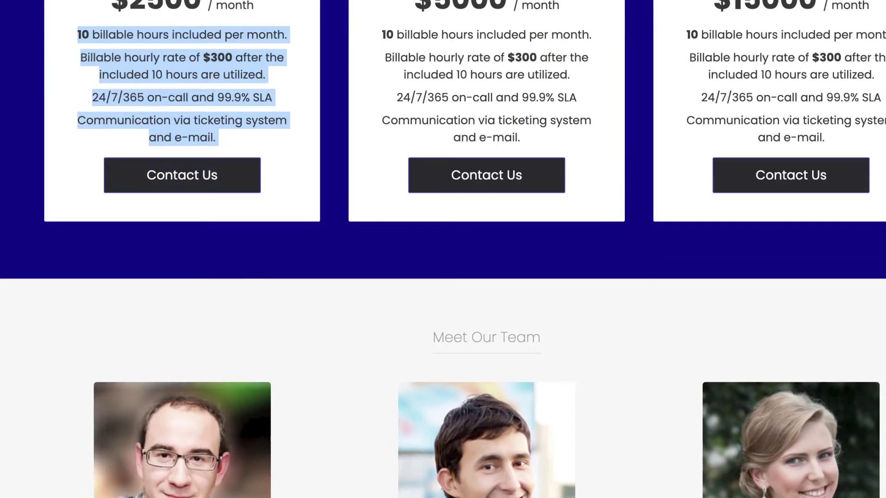
pyautogui.click(595, 0)
pyautogui.click(554, 0)
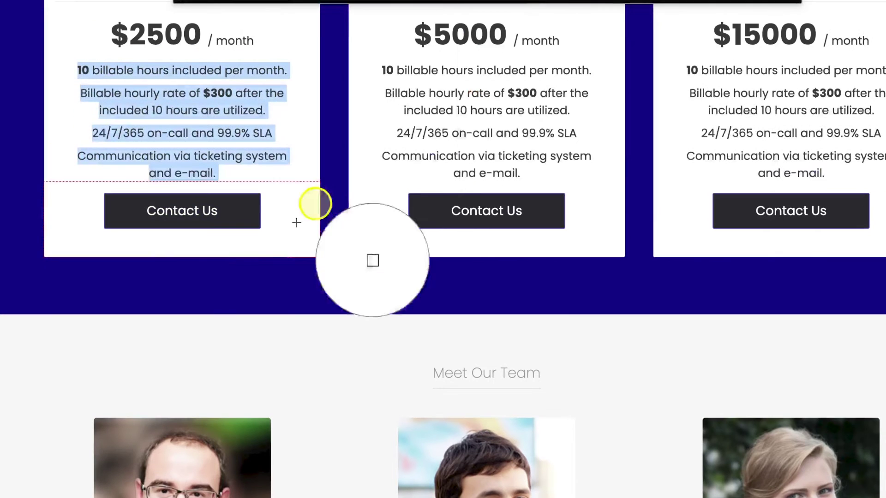
pyautogui.click(245, 210)
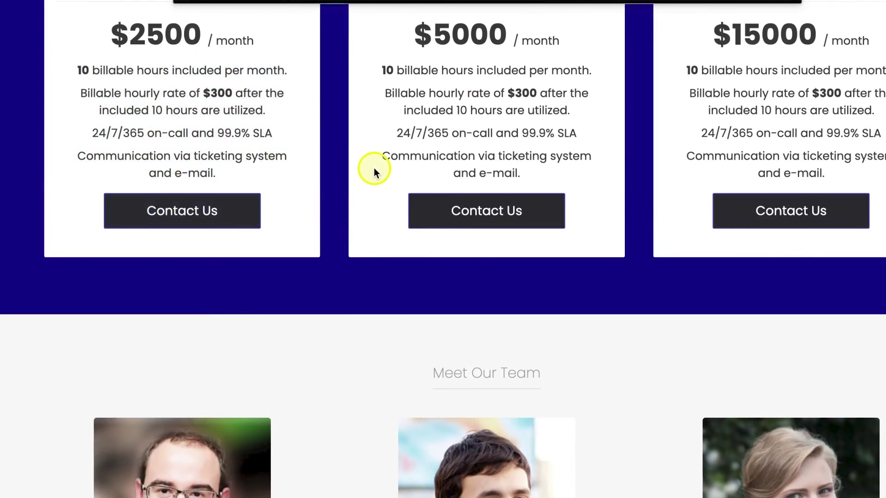
pyautogui.scroll(10, 374, 168)
pyautogui.scroll(8, 374, 168)
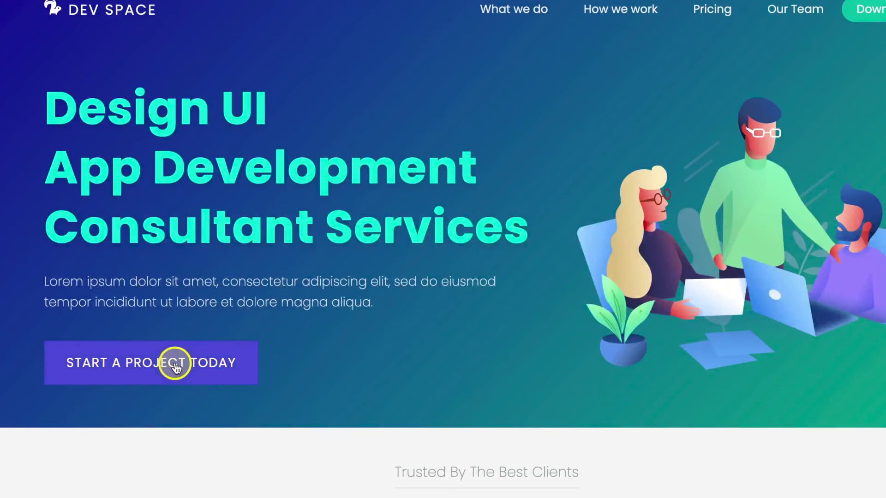
pyautogui.scroll(-20, 152, 364)
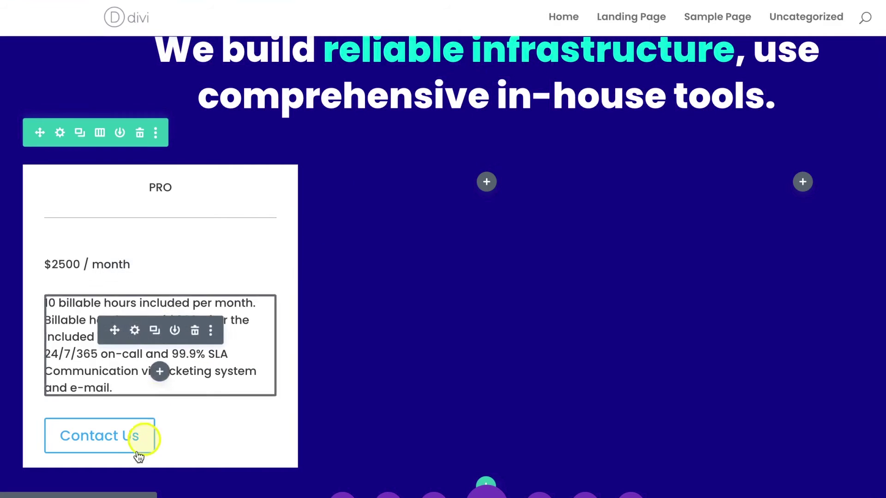
# Step: Enable custom styles for the Contact Us button, check the reference button's font, and set the button text size to 18px
pyautogui.click(134, 426)
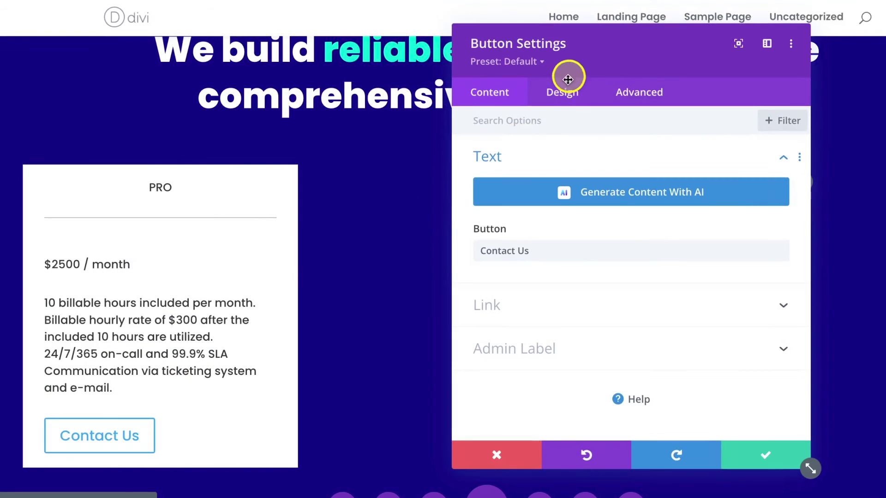
pyautogui.click(562, 92)
pyautogui.click(531, 244)
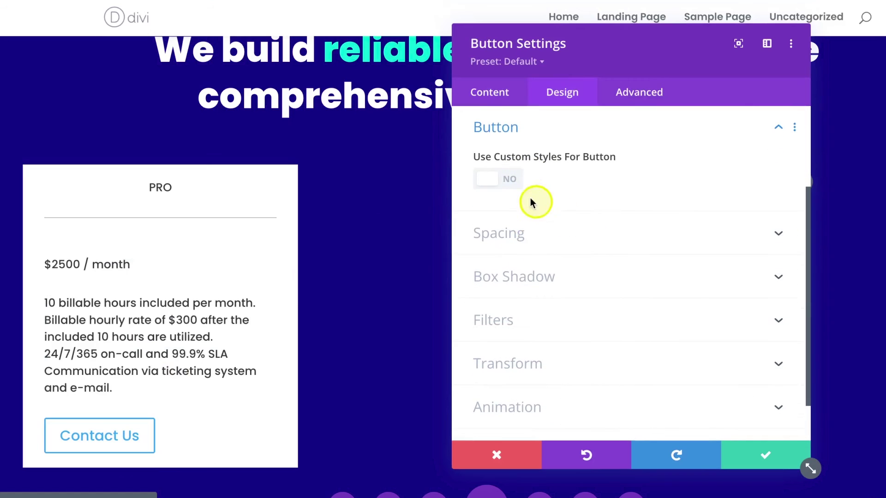
pyautogui.click(509, 189)
pyautogui.scroll(-2, 631, 253)
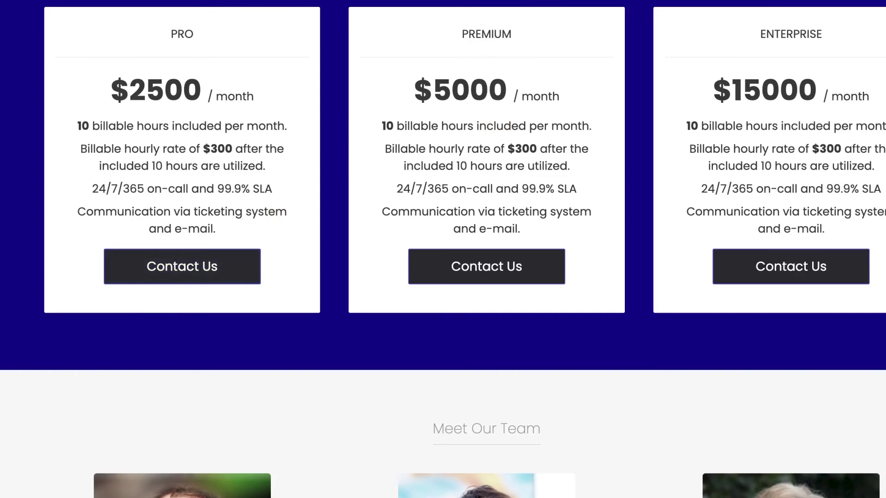
pyautogui.click(178, 261)
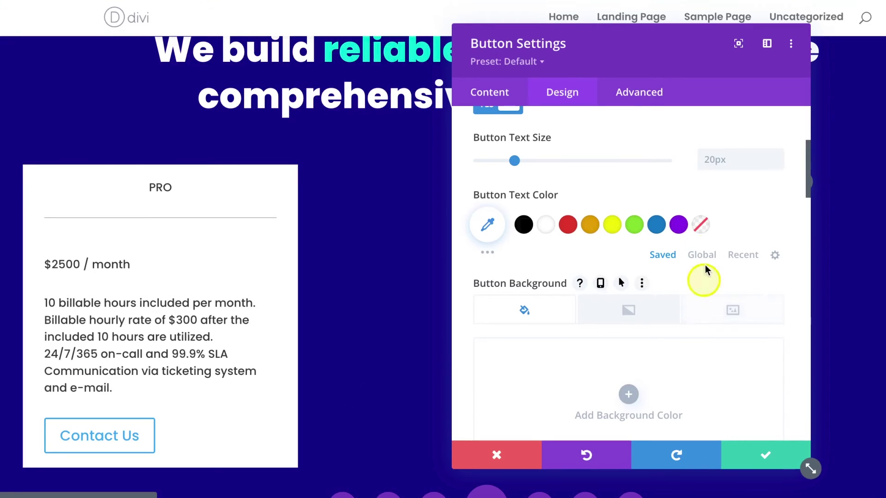
pyautogui.doubleClick(777, 167)
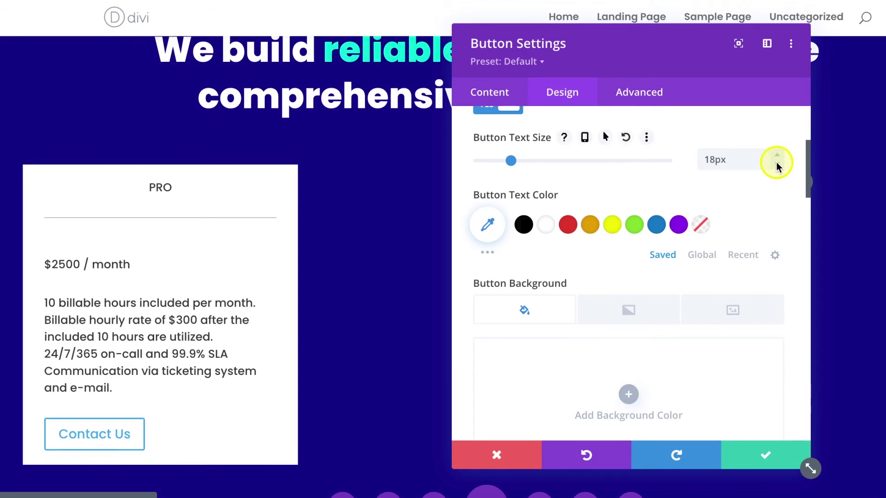
# Step: Center the Contact Us button within the PRO card
pyautogui.scroll(5, 777, 166)
pyautogui.click(553, 157)
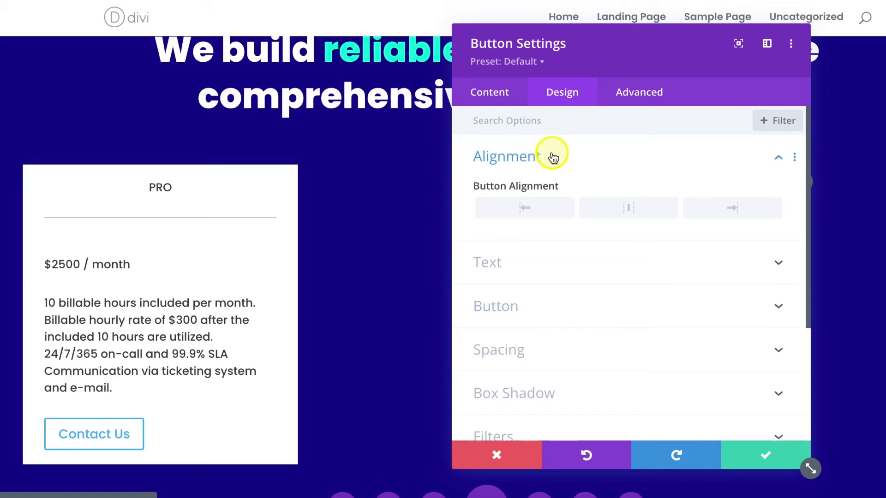
pyautogui.click(626, 207)
pyautogui.scroll(-2, 552, 300)
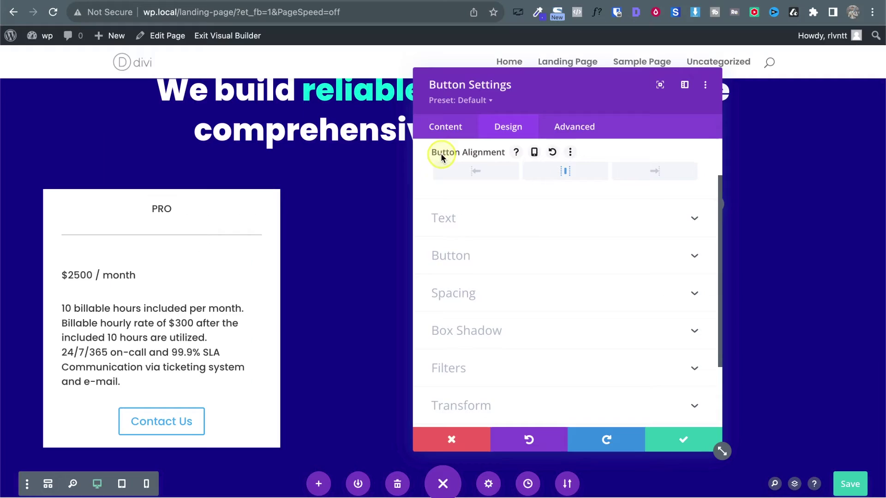
# Step: Copy the background color #1f1f23 from the reference PREMIUM card's Contact Us button styles and apply it as the PRO button's background
pyautogui.click(482, 265)
pyautogui.scroll(-4, 566, 315)
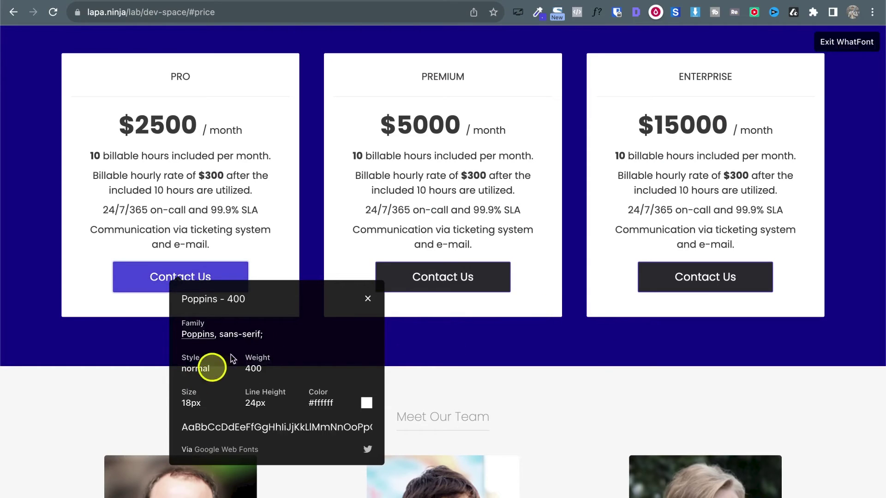
pyautogui.press('Escape')
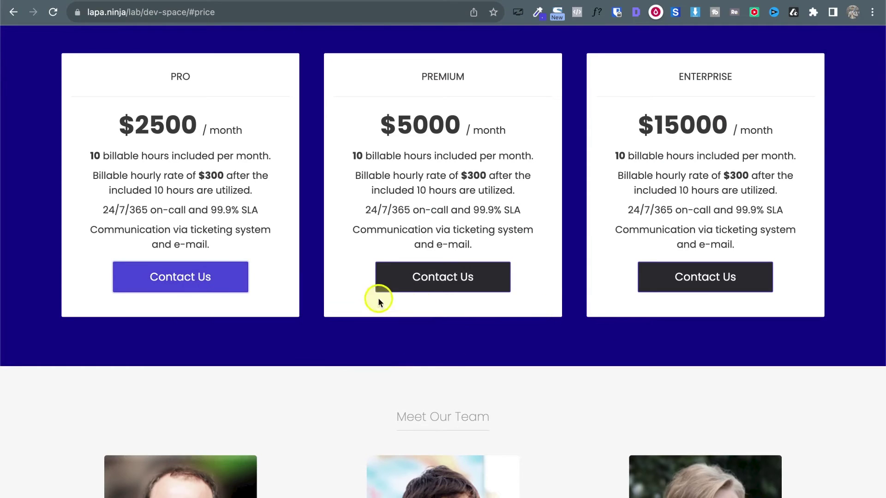
pyautogui.rightClick(395, 273)
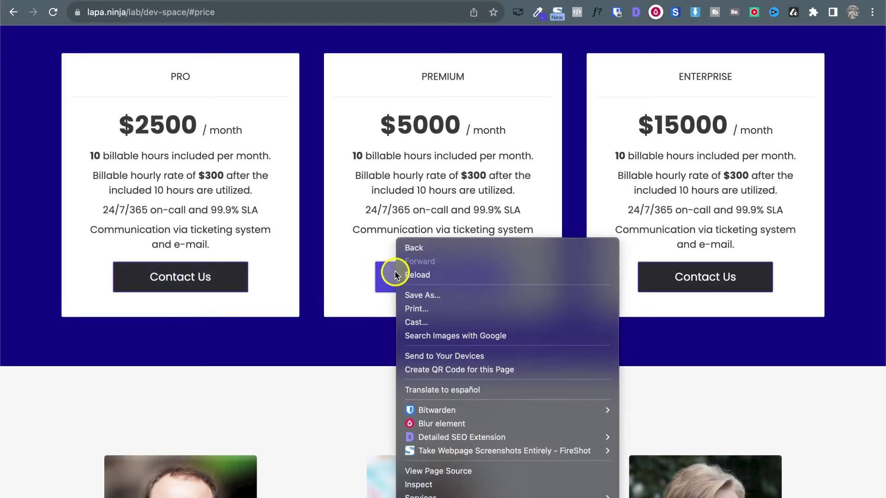
pyautogui.press('Up')
pyautogui.press('Up')
pyautogui.press('Return')
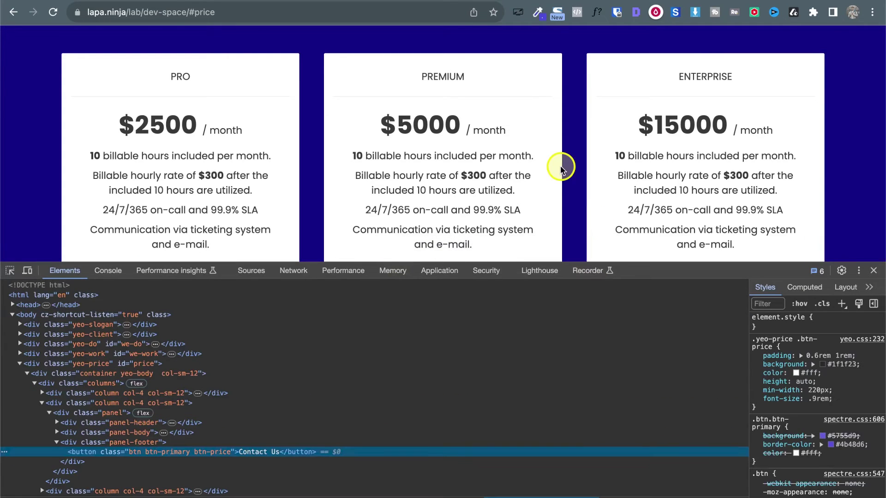
pyautogui.click(841, 366)
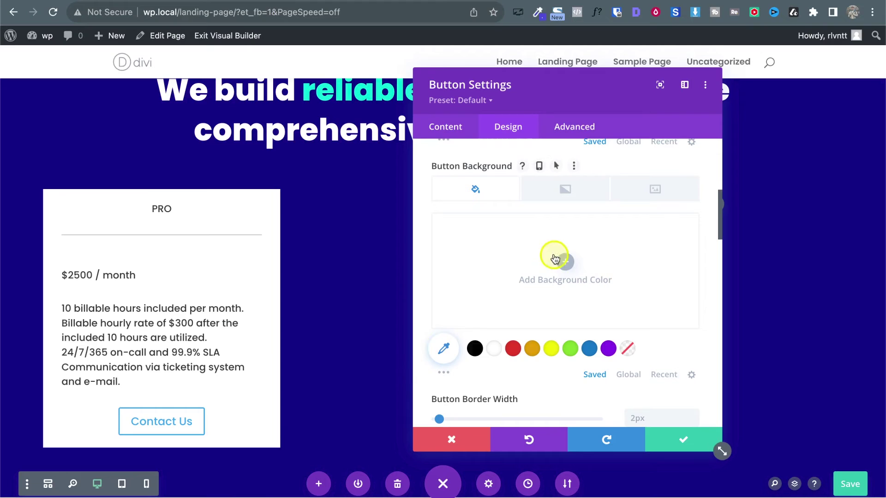
pyautogui.click(562, 267)
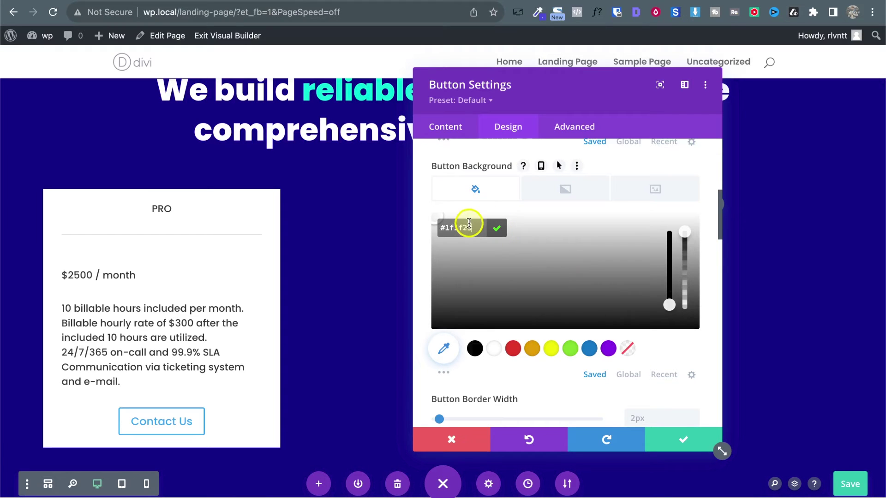
# Step: Set the Contact Us button's text color to white and check it against the reference button
pyautogui.scroll(3, 632, 189)
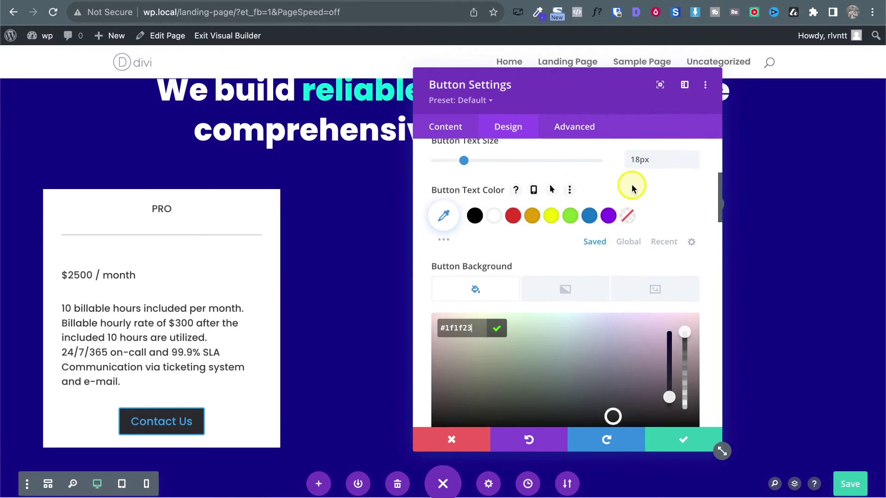
pyautogui.click(498, 263)
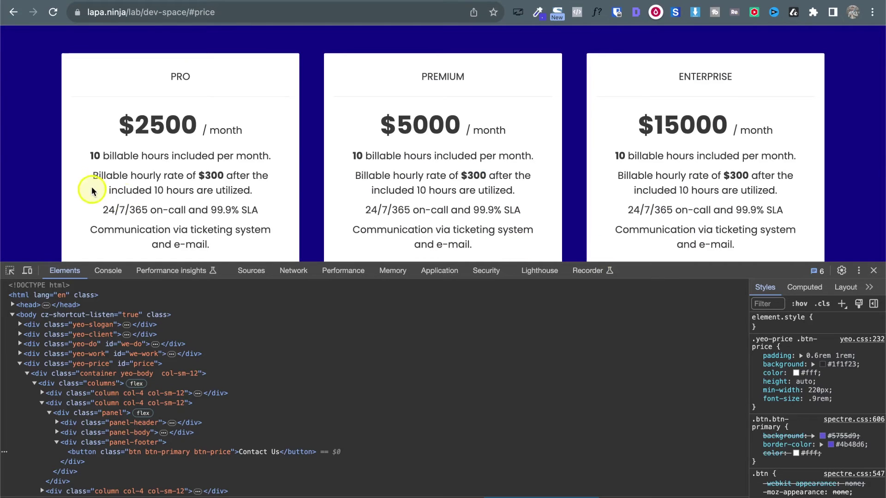
pyautogui.scroll(-3, 93, 190)
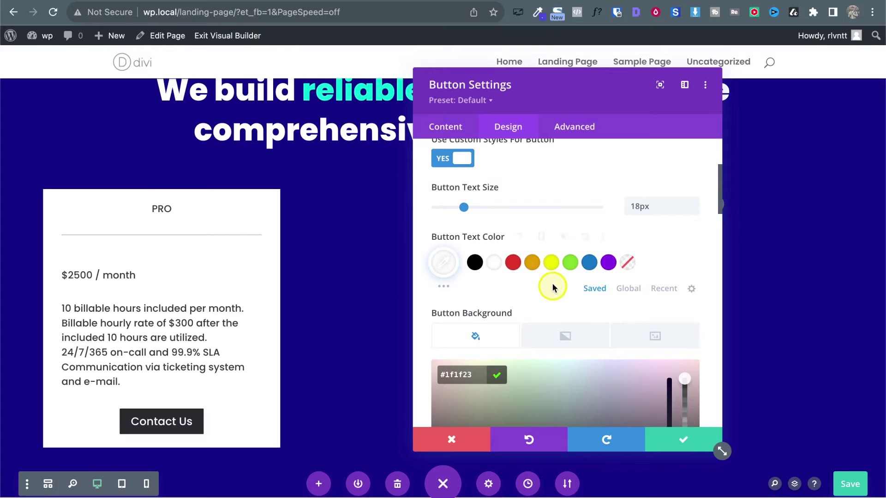
# Step: Set the Contact Us button's border color to the recently used dark color that matches its background
pyautogui.scroll(-5, 693, 225)
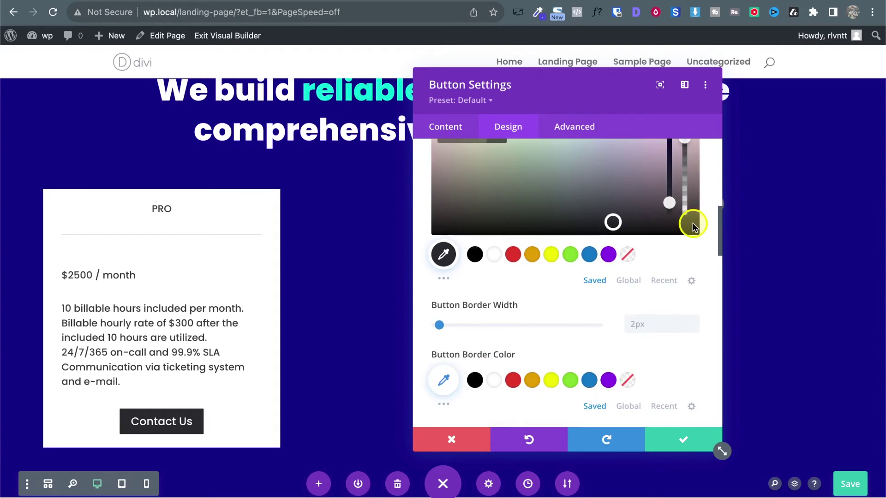
pyautogui.scroll(-2, 588, 381)
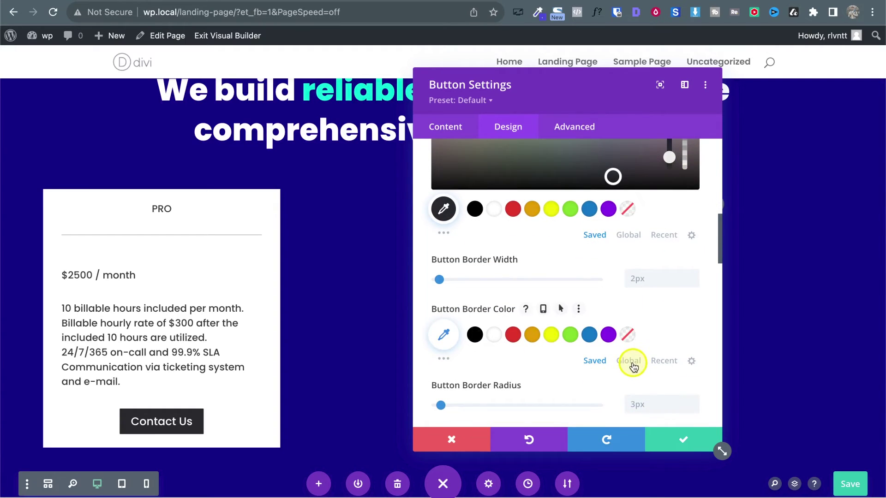
pyautogui.click(665, 362)
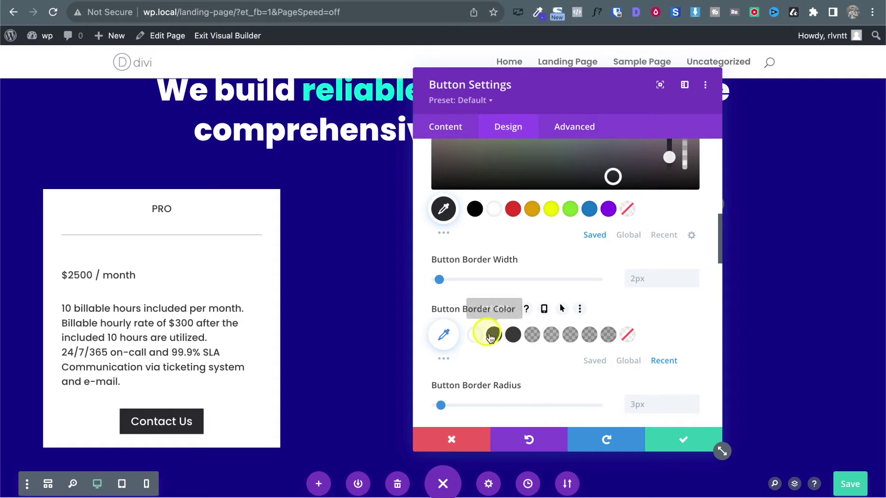
pyautogui.click(492, 336)
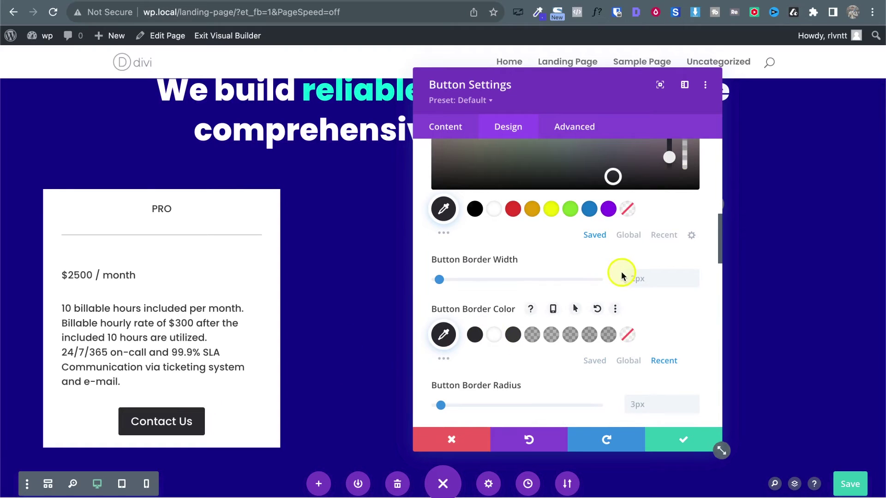
# Step: Set the Contact Us button's border radius to 1px and compare the button with the reference page's buttons
pyautogui.scroll(-3, 621, 272)
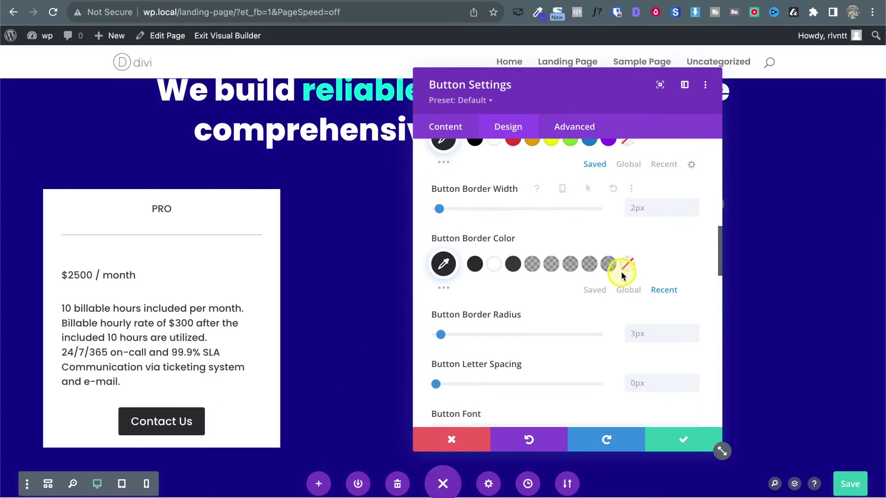
pyautogui.click(693, 339)
pyautogui.click(693, 339)
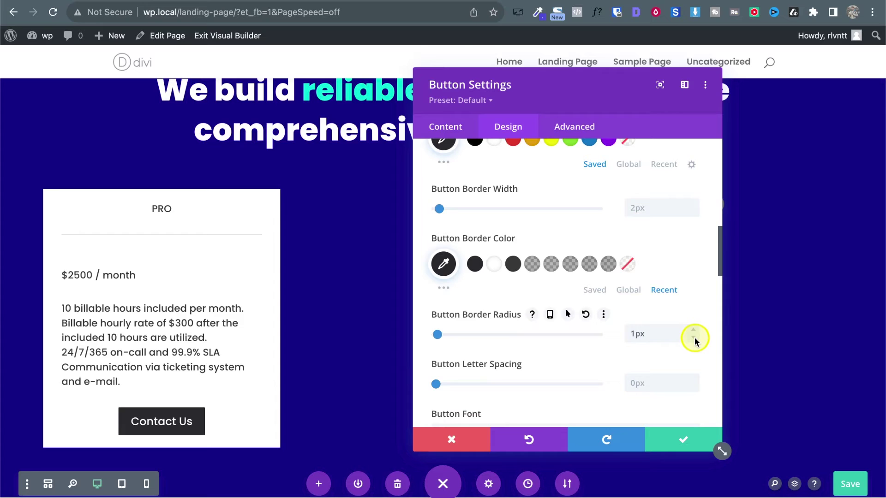
pyautogui.hotkey('ctrl', 'Tab')
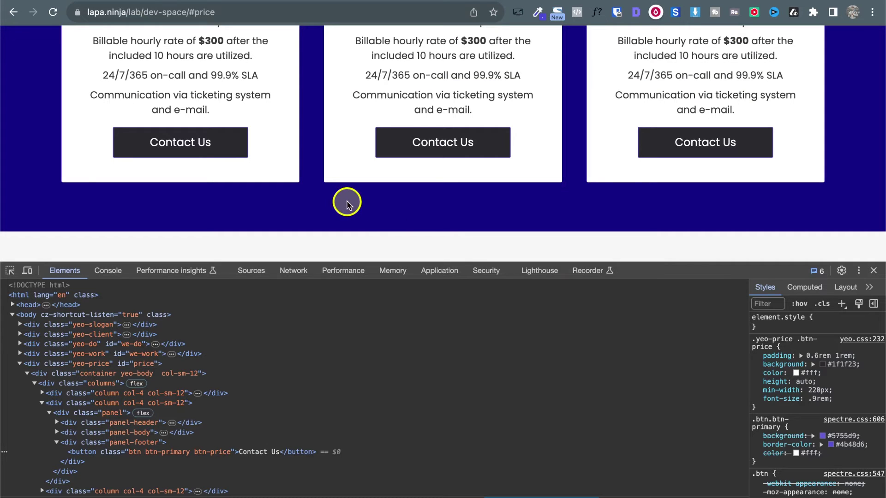
pyautogui.hotkey('ctrl', 'shift', 'Tab')
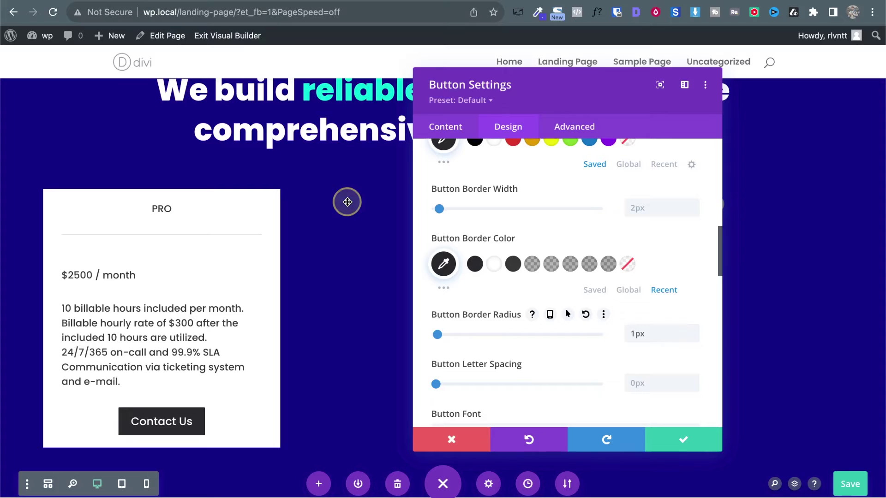
pyautogui.scroll(5, 616, 305)
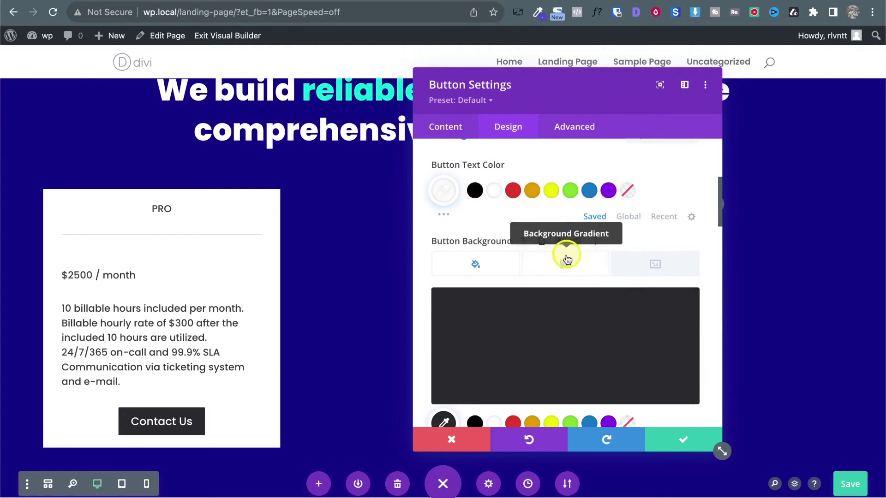
# Step: Enable hover styling for the button background and set its hover color to #5755d9, copied from the reference button's styles
pyautogui.click(561, 242)
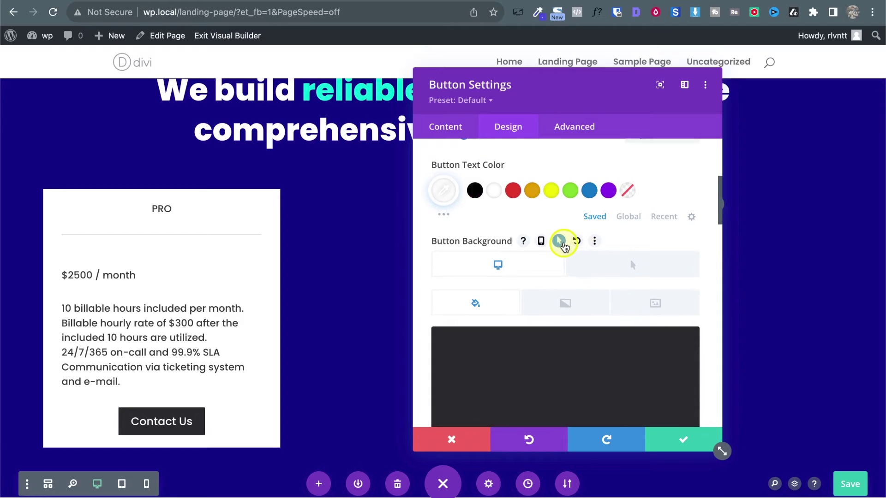
pyautogui.scroll(-3, 630, 269)
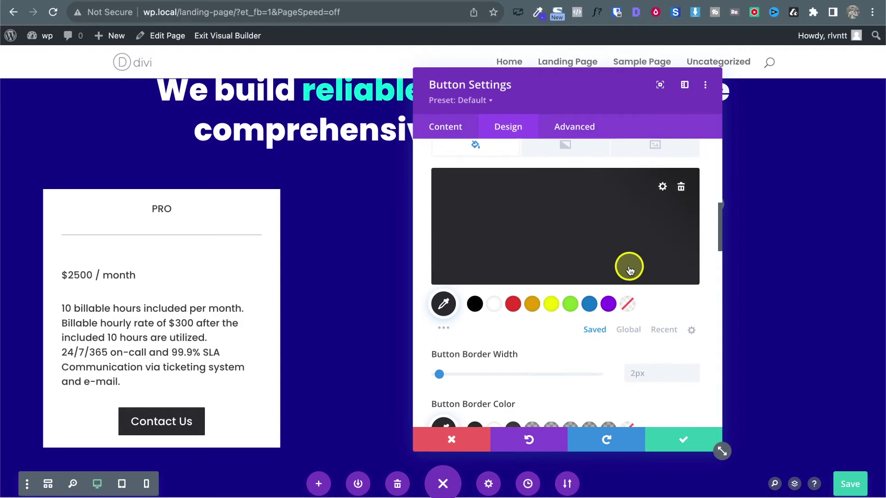
pyautogui.click(631, 330)
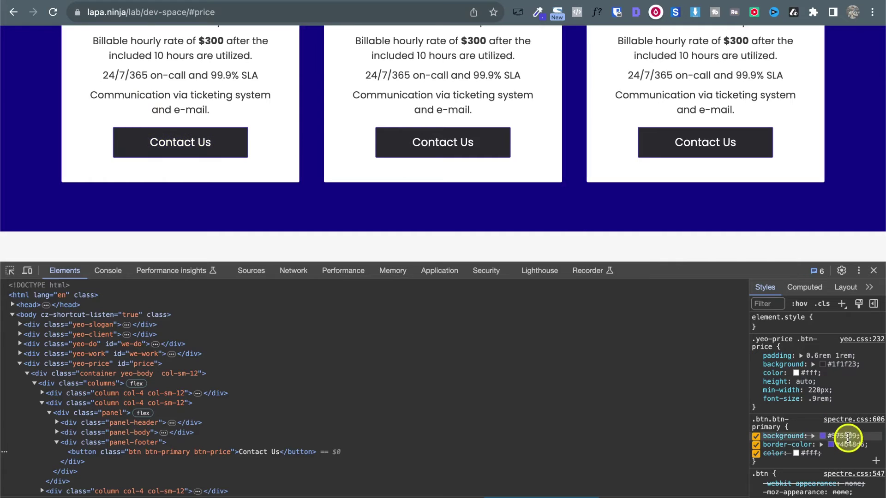
pyautogui.hotkey('ctrl', 'Tab')
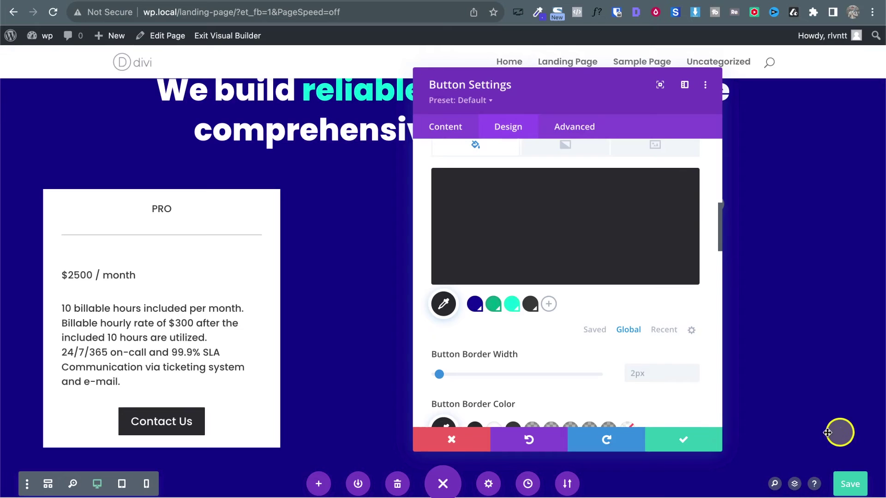
pyautogui.click(596, 330)
pyautogui.click(443, 304)
pyautogui.click(459, 190)
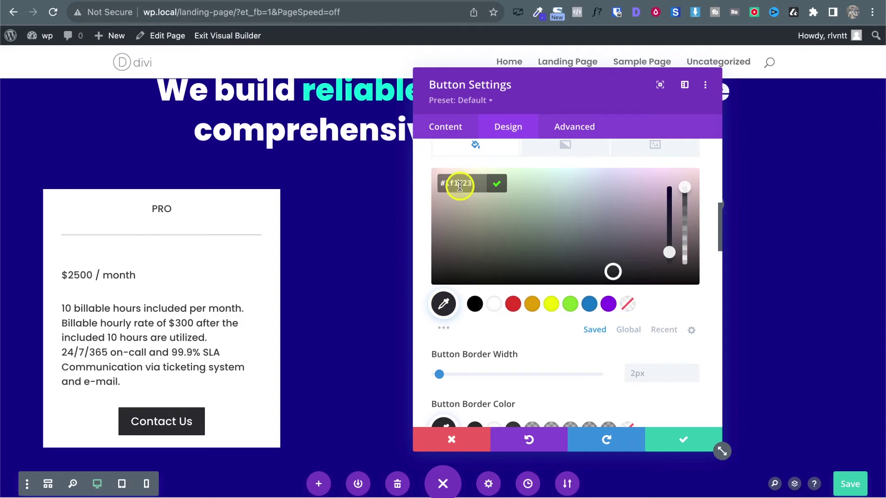
pyautogui.write('#5755d9')
pyautogui.click(496, 183)
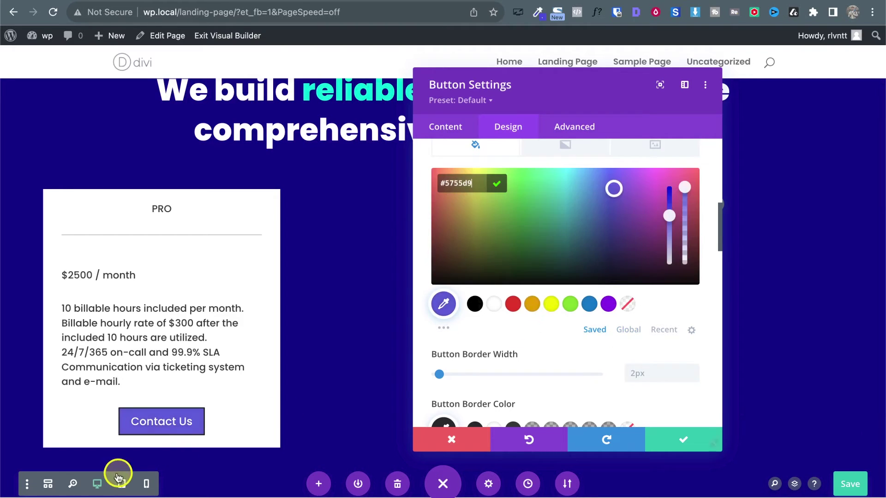
# Step: Copy the border color #4b48d6 from the reference button's styles and apply it as the Contact Us button's border color
pyautogui.scroll(-4, 621, 357)
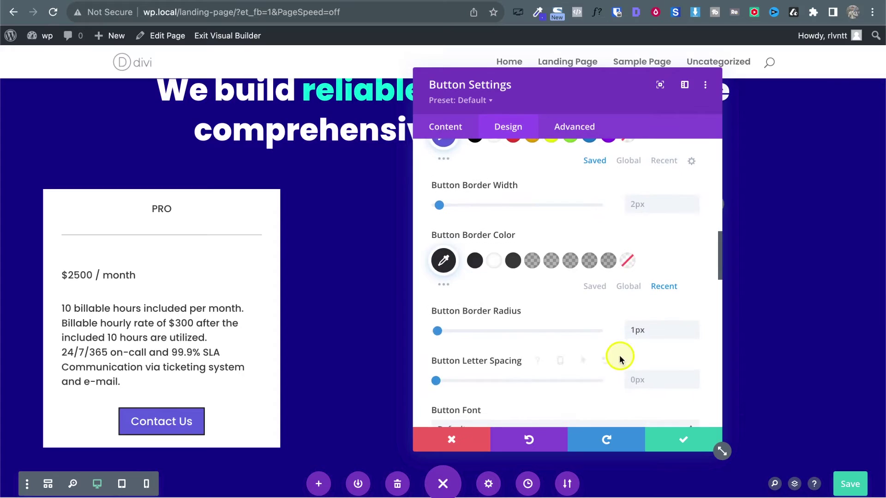
pyautogui.hotkey('ctrl', 'Tab')
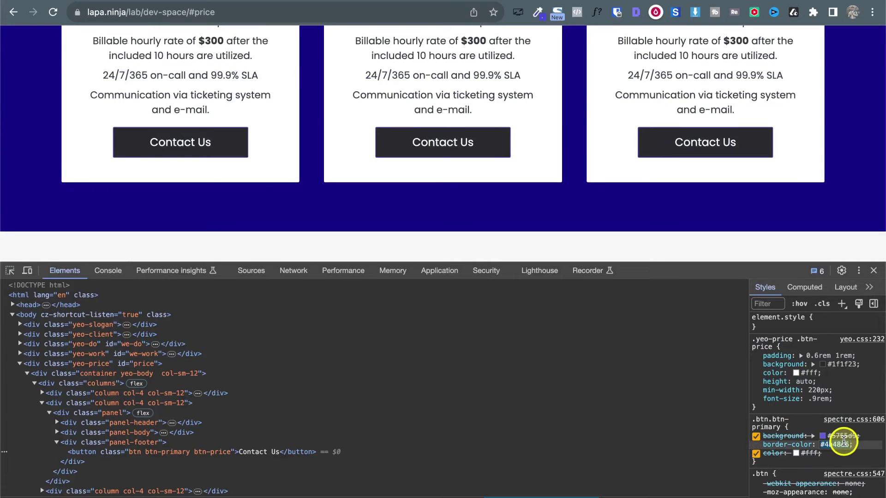
pyautogui.hotkey('ctrl', 'Tab')
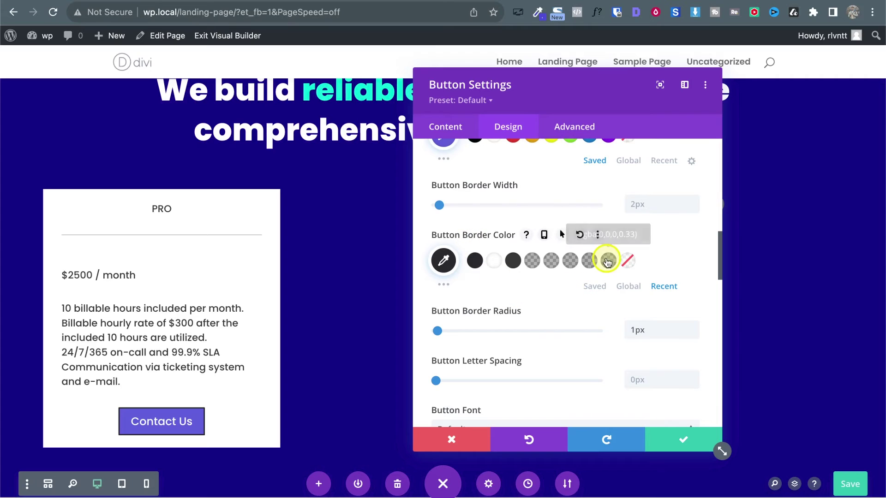
pyautogui.click(443, 260)
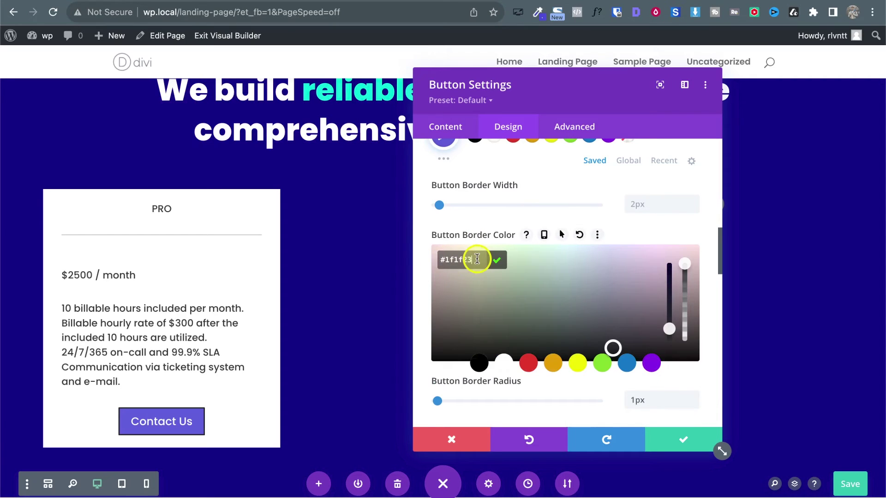
pyautogui.write('#4b48d6')
pyautogui.click(498, 261)
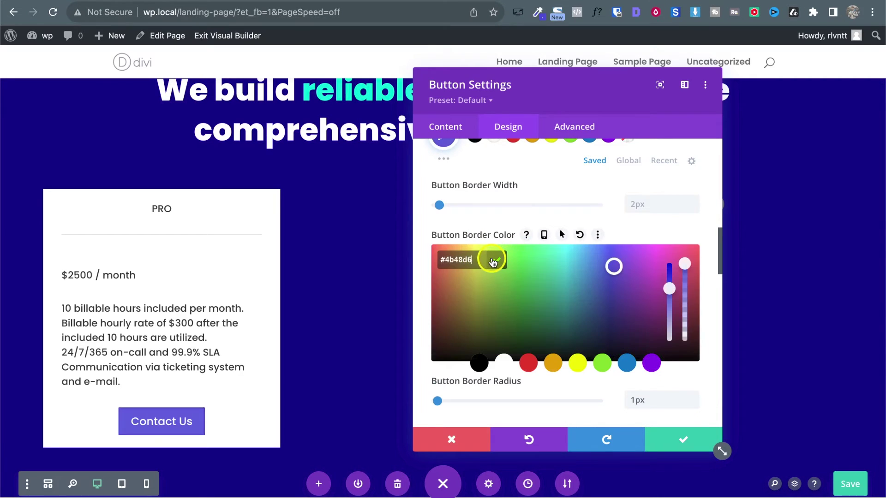
# Step: Set the Contact Us button's padding to 10px top and bottom and 70px left and right, with both pairs linked
pyautogui.scroll(-3, 636, 286)
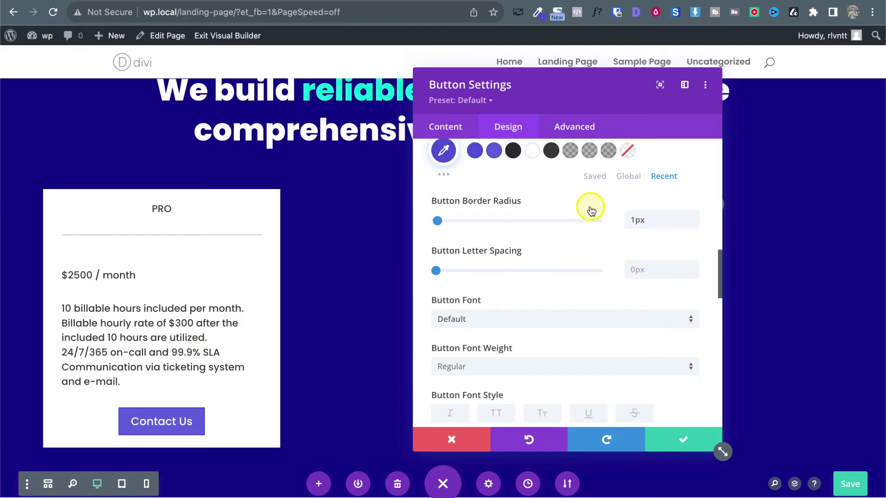
pyautogui.scroll(10, 590, 208)
pyautogui.click(465, 272)
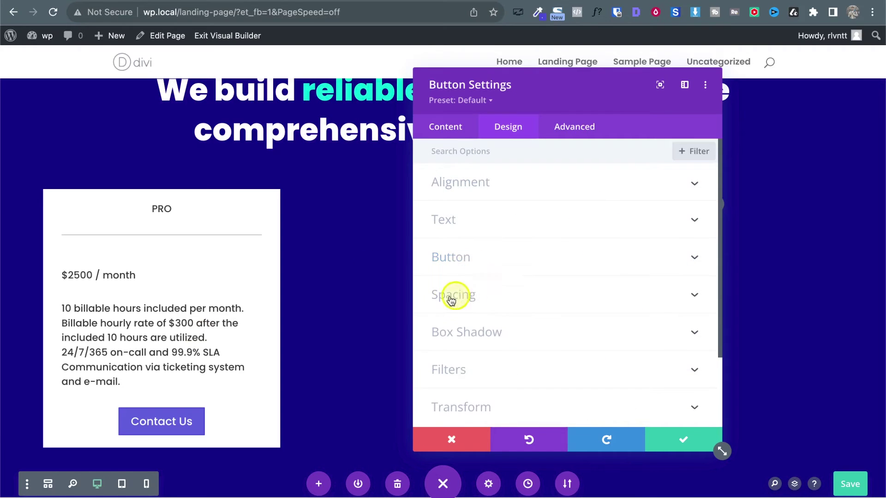
pyautogui.click(511, 300)
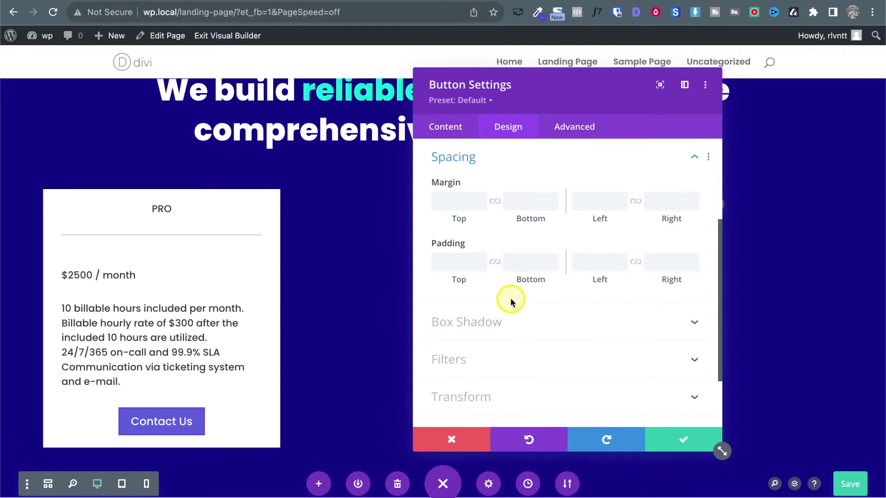
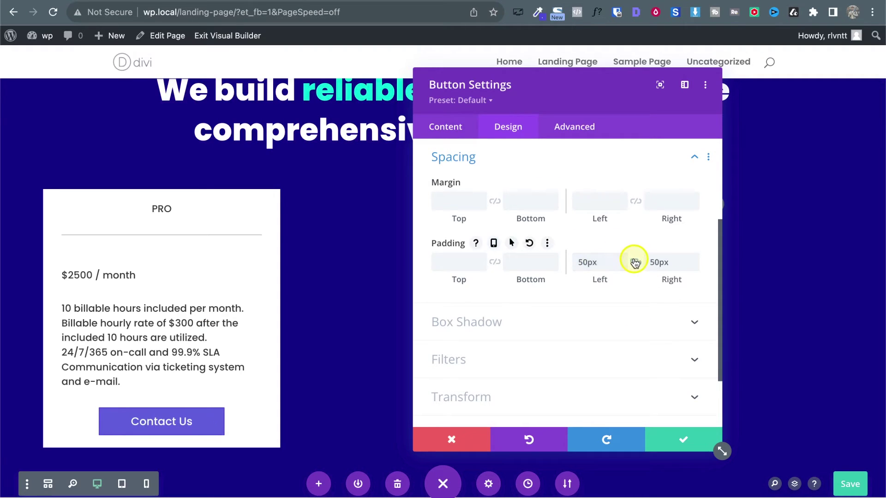
pyautogui.write('10px')
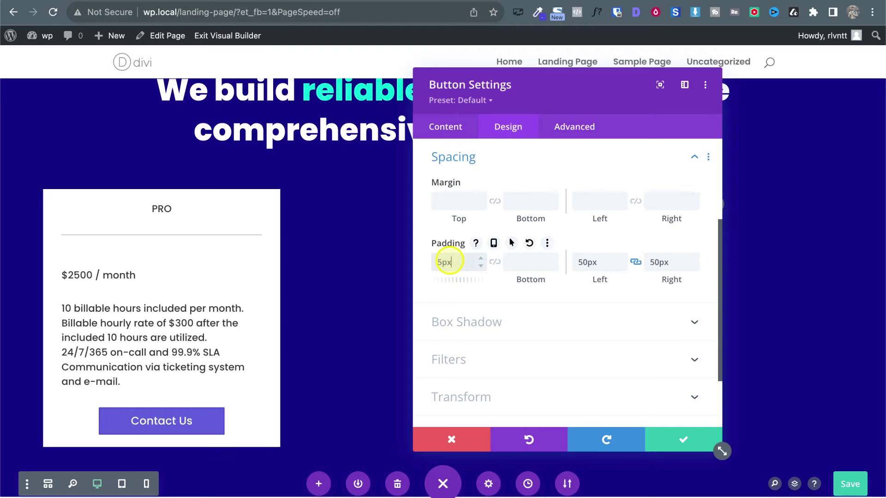
pyautogui.click(493, 263)
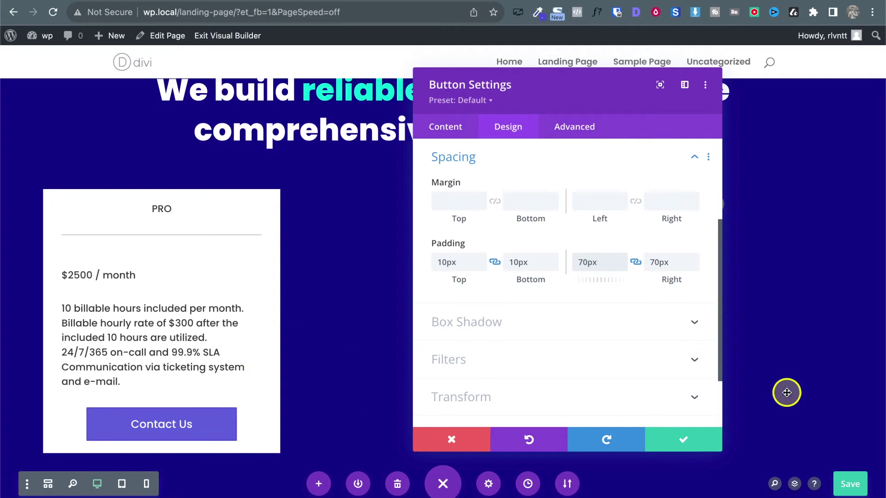
pyautogui.click(457, 161)
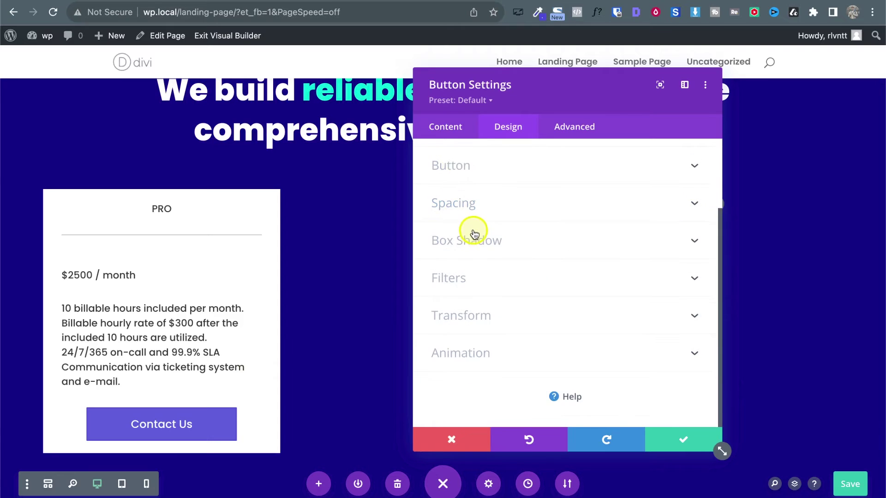
# Step: Switch the button background back to its desktop state and examine the background and border color settings
pyautogui.scroll(2, 473, 226)
pyautogui.click(477, 210)
pyautogui.scroll(-5, 591, 294)
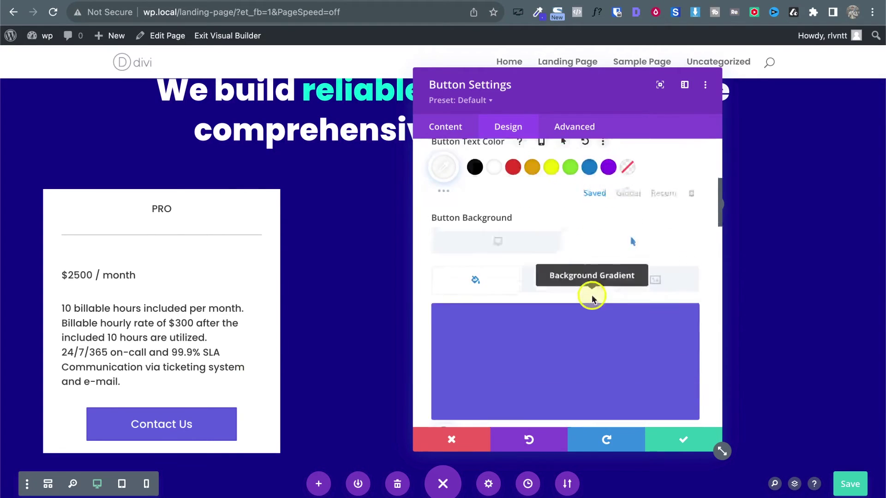
pyautogui.click(488, 226)
pyautogui.scroll(-4, 572, 284)
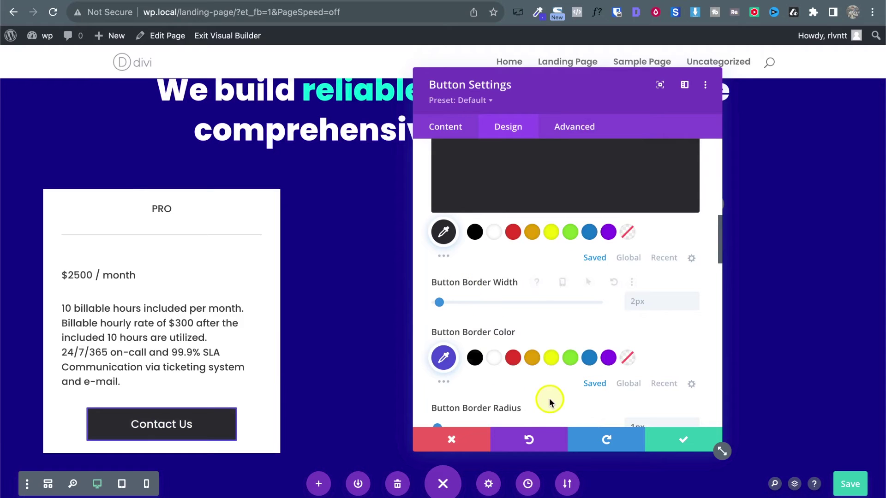
pyautogui.scroll(-1, 549, 395)
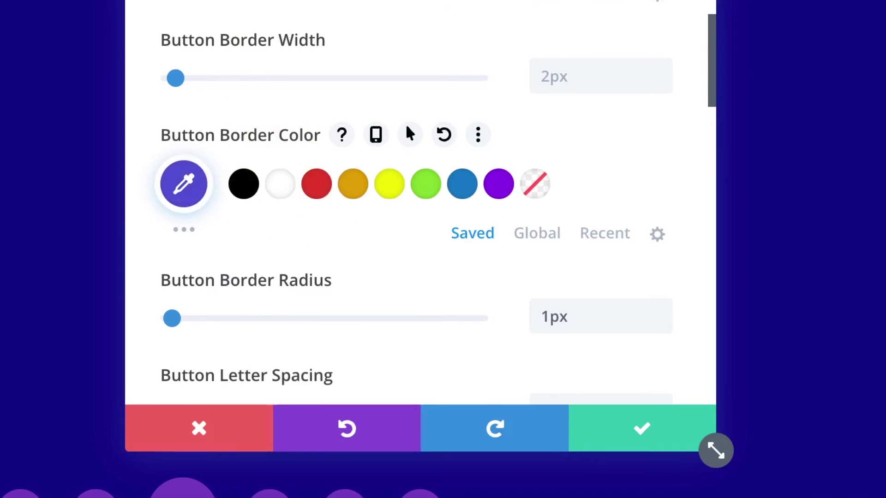
pyautogui.scroll(5, 263, 119)
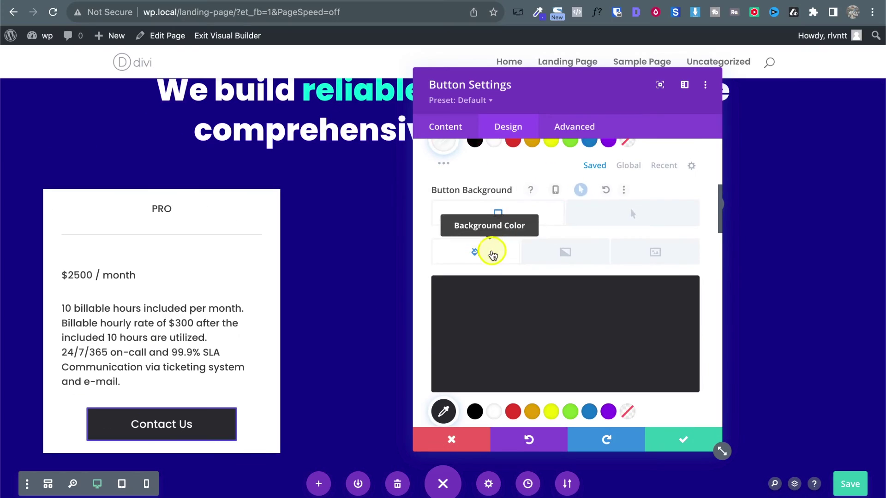
pyautogui.scroll(-5, 491, 254)
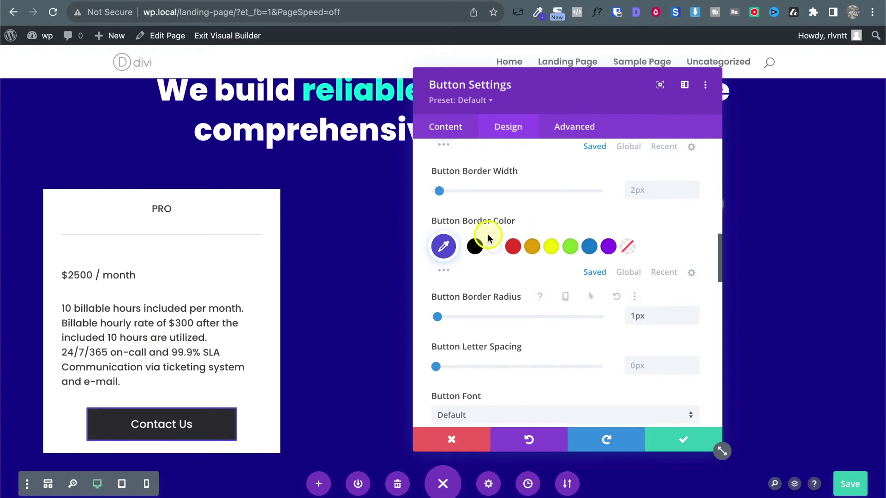
# Step: Enable hover styling for the button border color and confirm #4b48d6 for its hover state
pyautogui.click(562, 221)
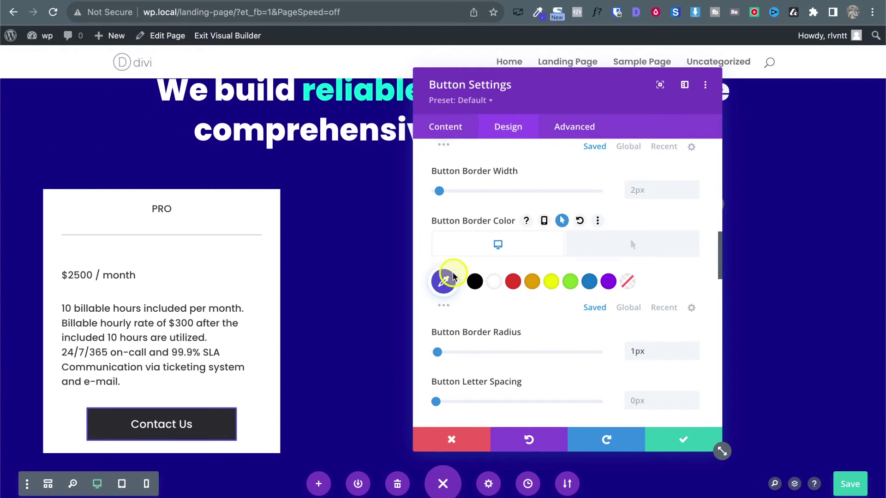
pyautogui.click(444, 282)
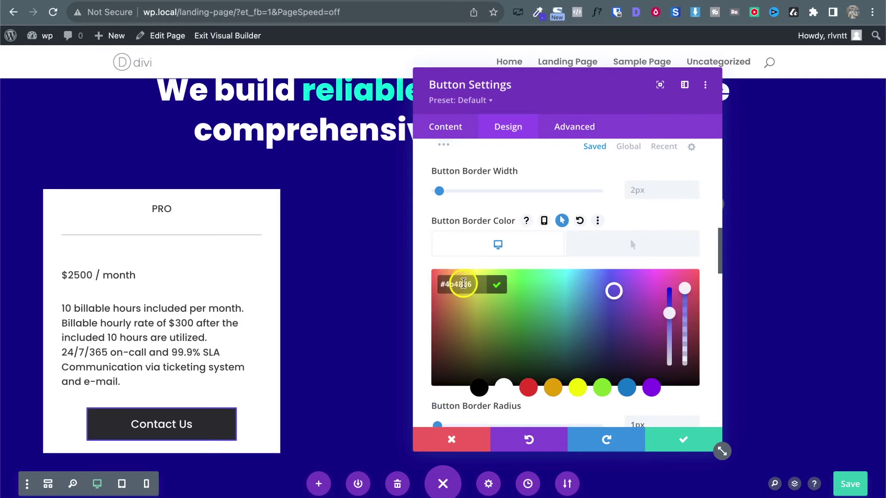
pyautogui.click(626, 254)
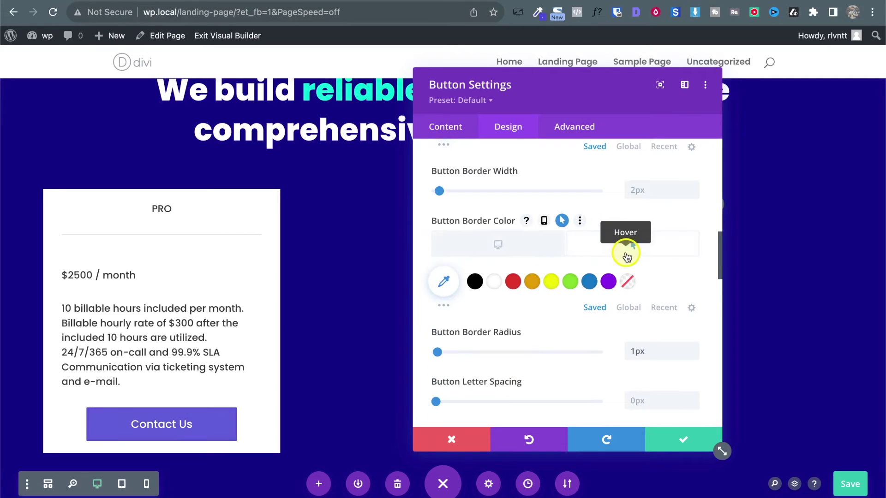
pyautogui.click(444, 283)
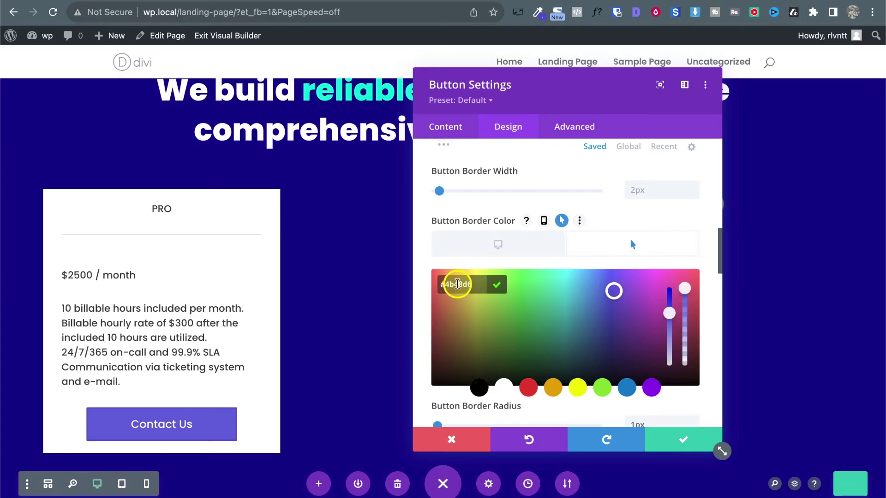
pyautogui.click(497, 287)
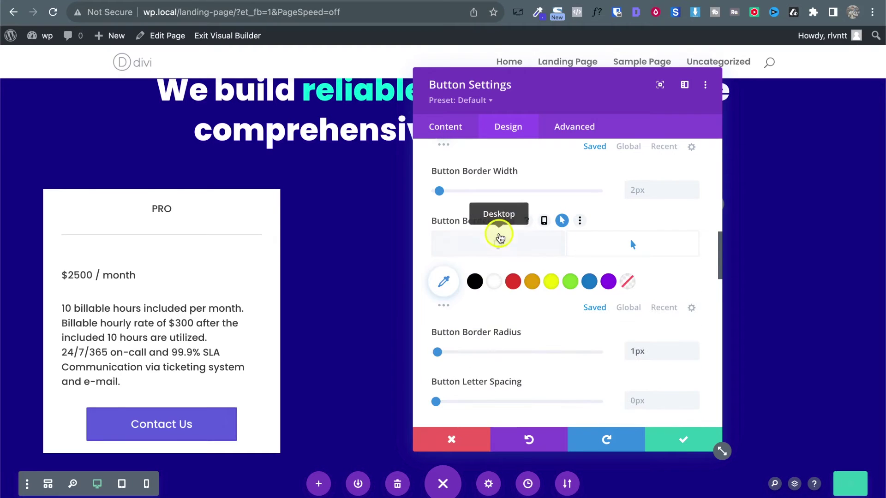
# Step: Set the desktop border color to the recently used dark color matching the button background and save the button settings
pyautogui.click(497, 246)
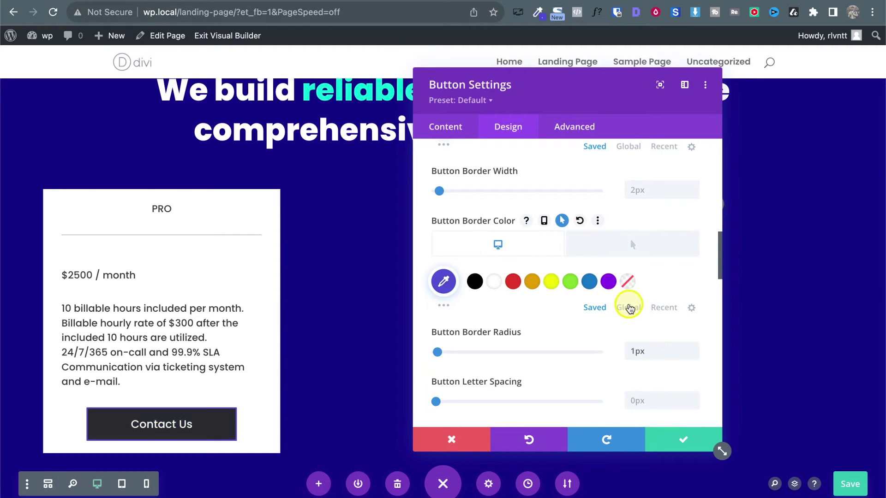
pyautogui.click(654, 308)
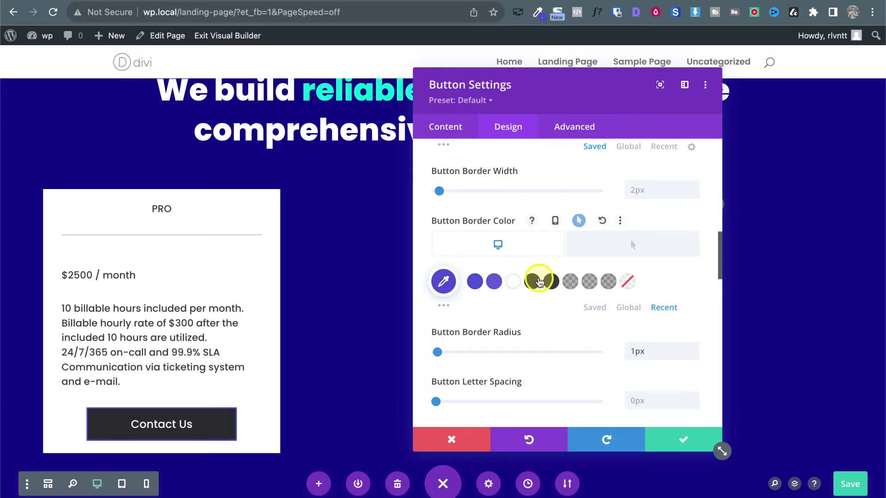
pyautogui.click(532, 282)
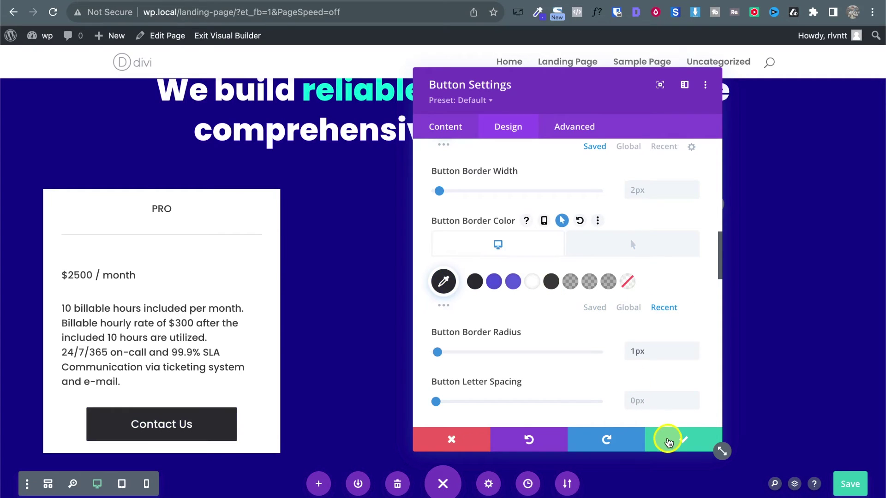
pyautogui.click(668, 442)
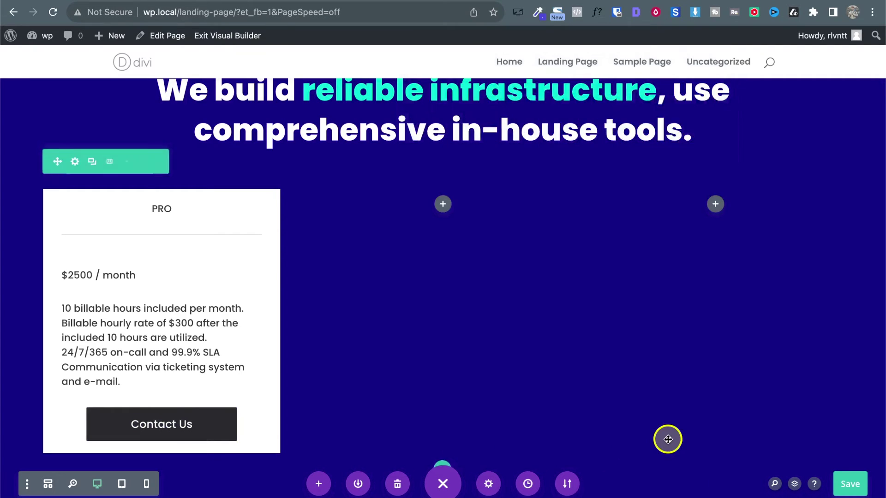
# Step: Open the PRO title's spacing settings and set its bottom margin to 20px
pyautogui.scroll(-3, 410, 362)
pyautogui.scroll(2, 410, 362)
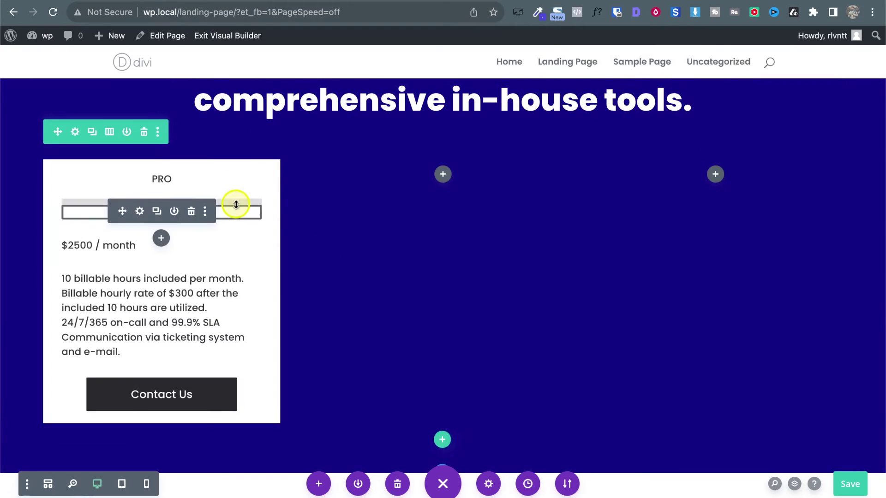
pyautogui.click(137, 175)
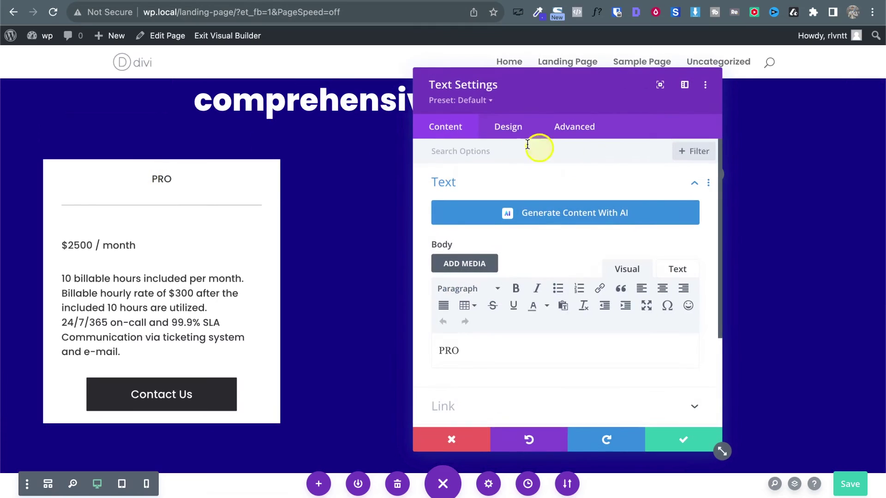
pyautogui.click(508, 127)
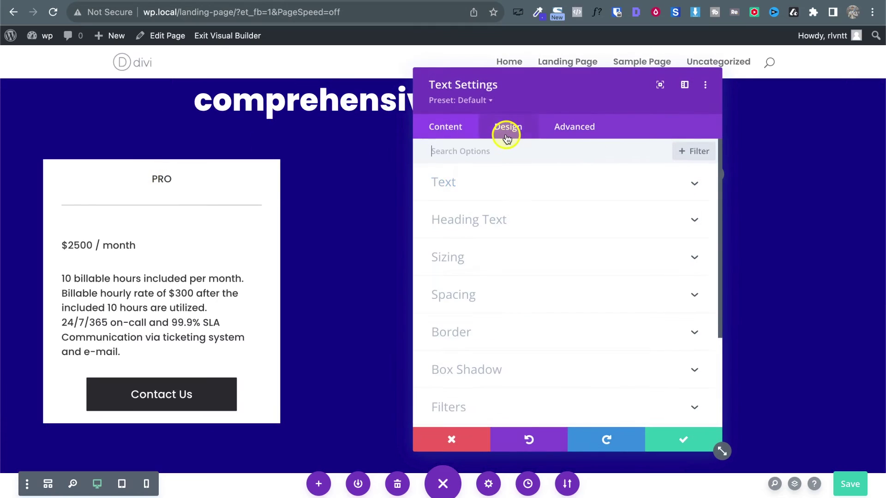
pyautogui.click(483, 295)
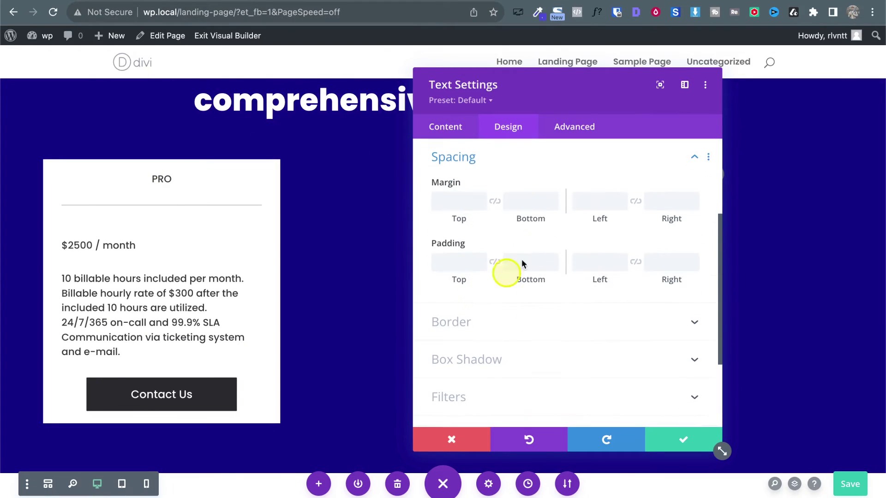
pyautogui.click(523, 203)
pyautogui.write('-10px')
pyautogui.tripleClick(523, 202)
pyautogui.write('10px')
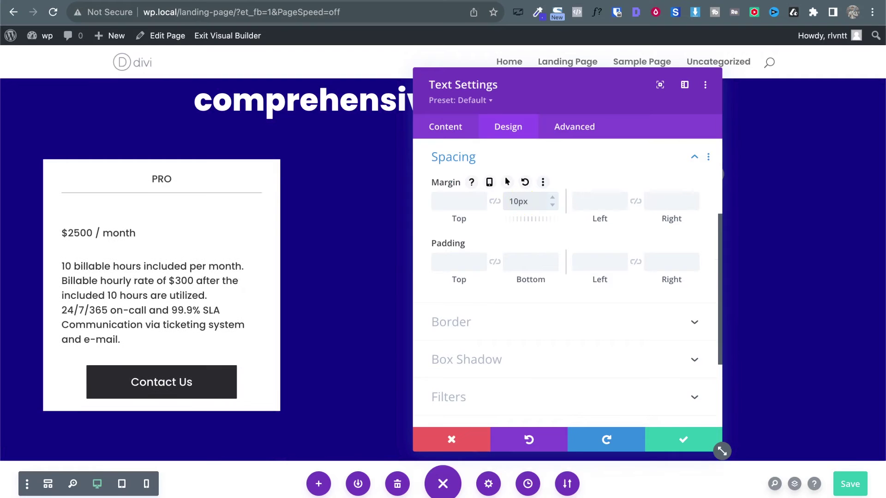
pyautogui.hotkey('shift', 'Up')
# Step: Compare with the reference pricing cards, raise the PRO title's bottom margin to 25px and save the text settings
pyautogui.hotkey('ctrl', 'Tab')
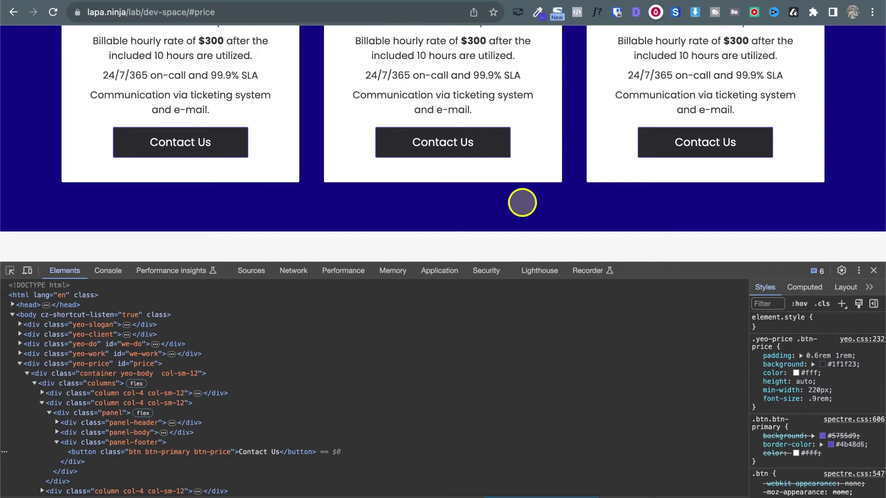
pyautogui.scroll(3, 522, 202)
pyautogui.hotkey('ctrl', 'shift', 'Tab')
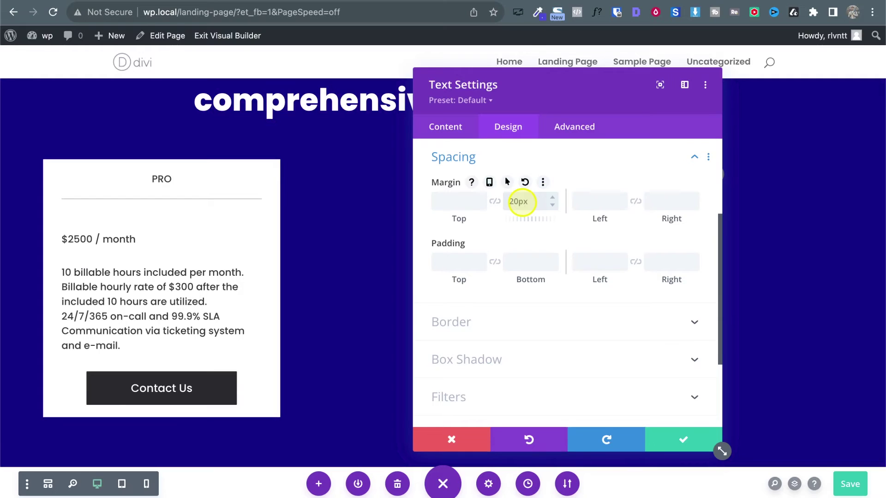
pyautogui.press('Up')
pyautogui.press('Up')
pyautogui.press('Up')
pyautogui.press('Up')
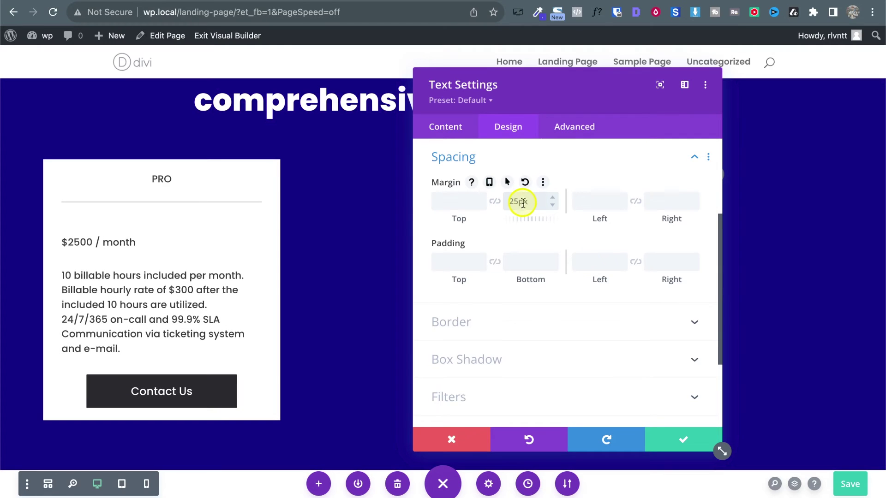
pyautogui.click(681, 439)
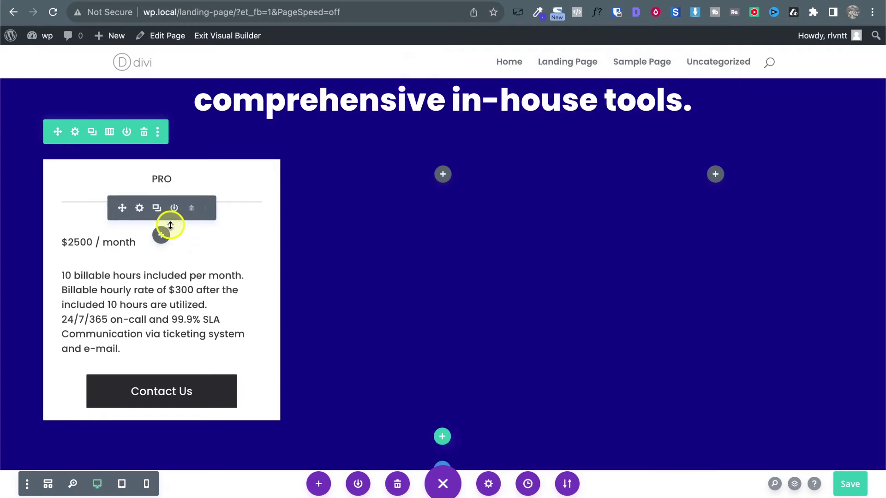
# Step: Set the bottom margin of the divider below the PRO title to 15px and save the divider settings
pyautogui.click(139, 209)
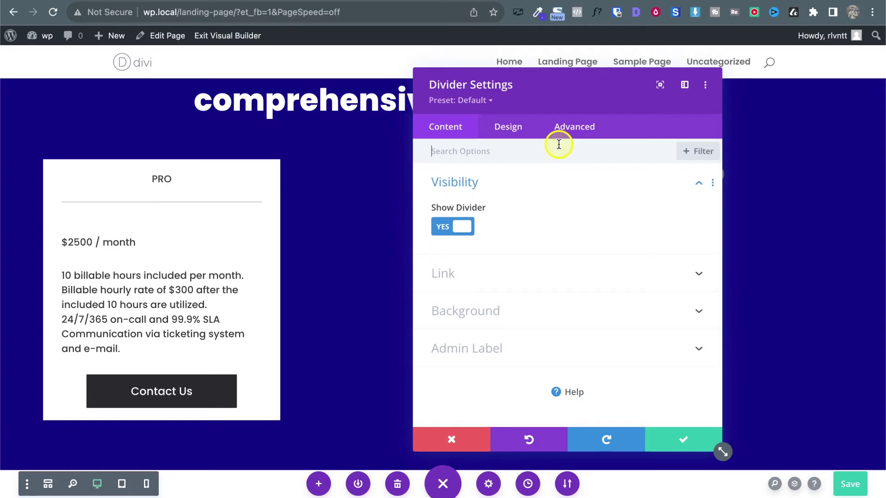
pyautogui.click(510, 129)
pyautogui.click(462, 258)
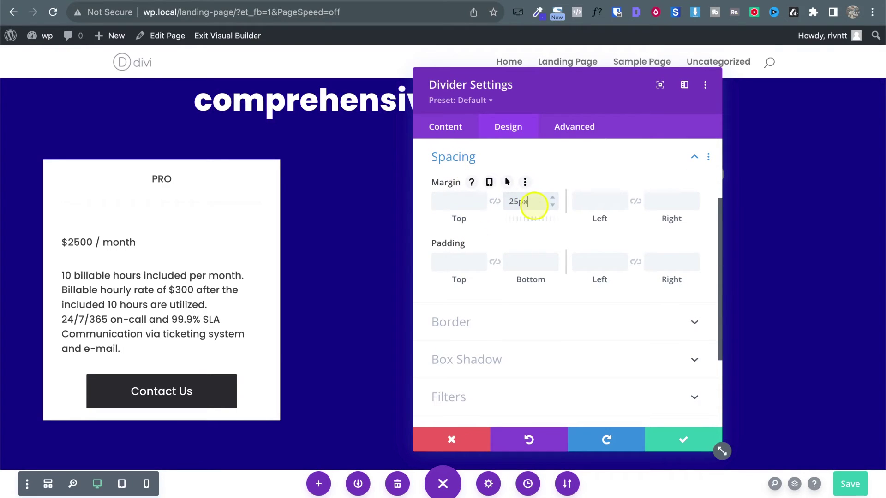
pyautogui.hotkey('shift', 'Down')
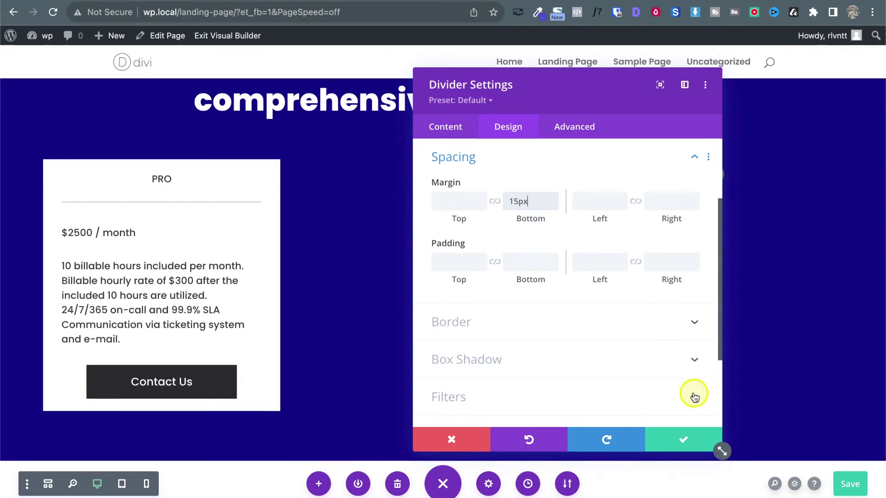
pyautogui.click(686, 438)
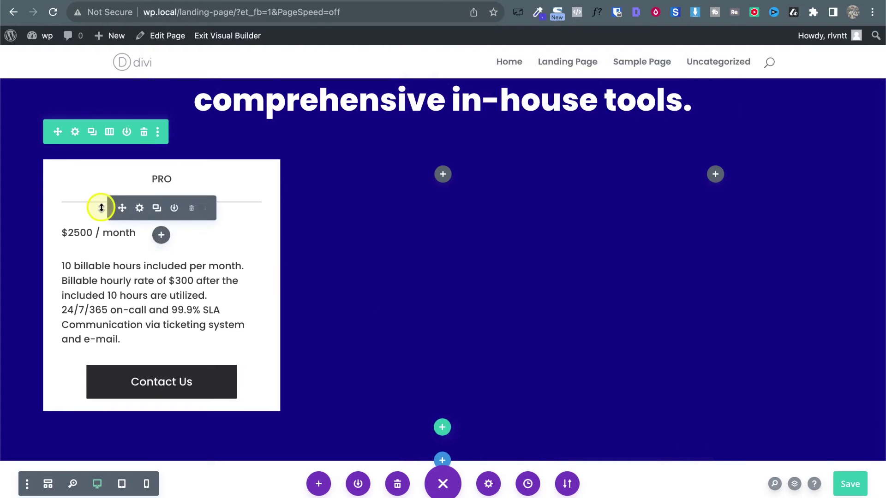
# Step: Bold the leading "10" in the PRO card's billable hours description, following the reference page
pyautogui.hotkey('ctrl', 'Tab')
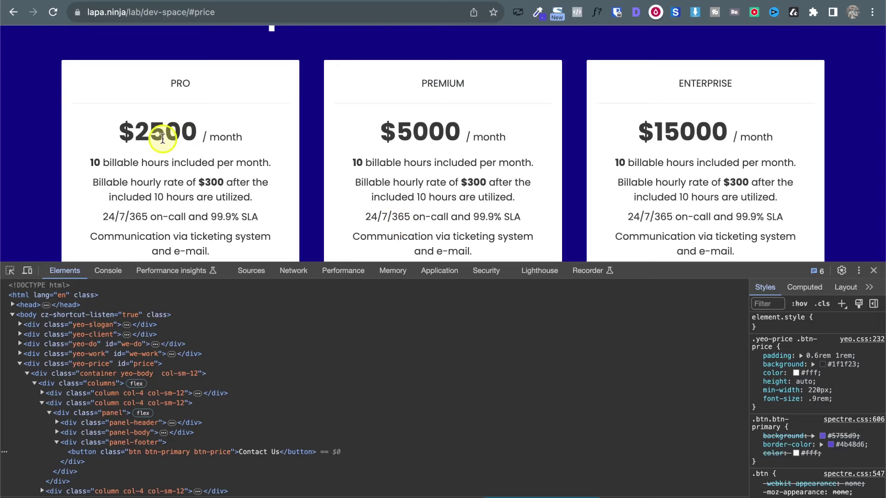
pyautogui.hotkey('ctrl', 'shift', 'Tab')
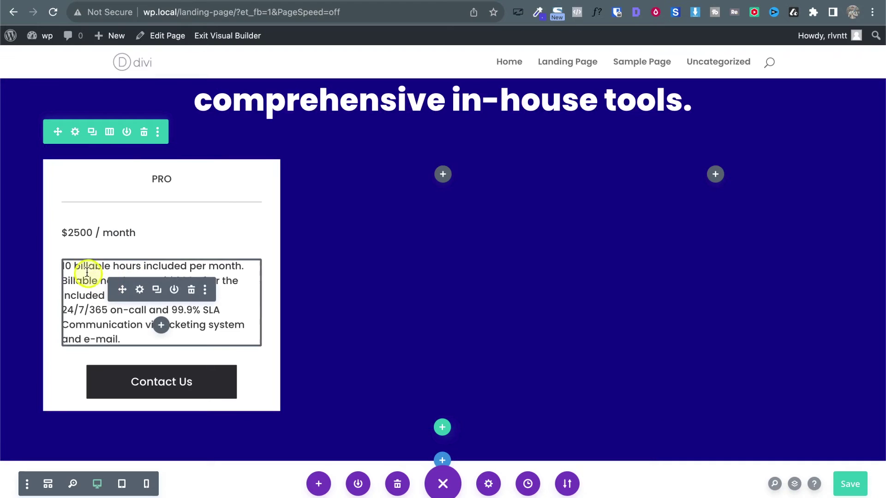
pyautogui.click(139, 290)
pyautogui.hotkey('ctrl', 'Tab')
pyautogui.hotkey('ctrl', 'shift', 'Tab')
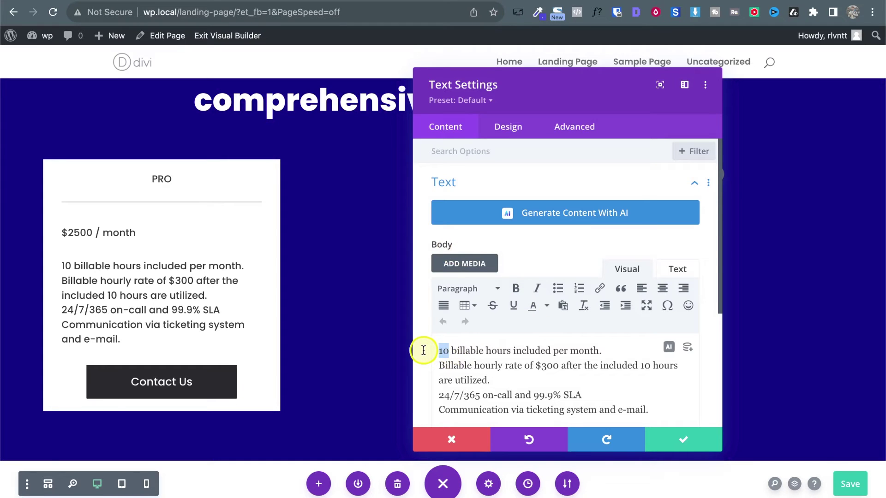
pyautogui.press('super+b')
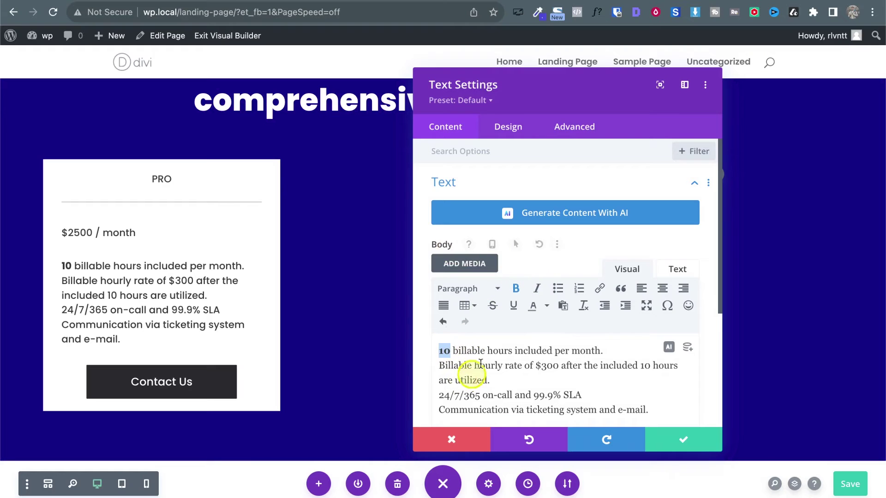
# Step: Bold "$300" in the PRO card's hourly rate line, matching the reference page
pyautogui.scroll(-2, 504, 339)
pyautogui.scroll(2, 496, 157)
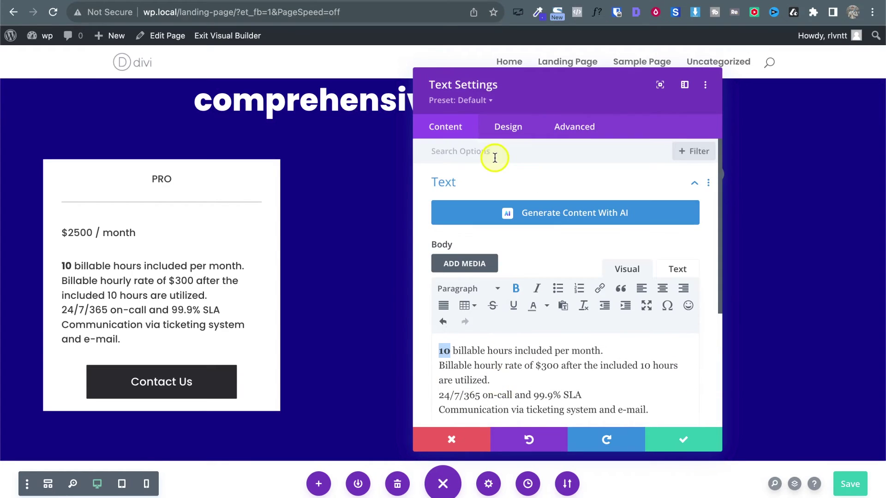
pyautogui.scroll(-2, 520, 341)
pyautogui.hotkey('ctrl', 'Tab')
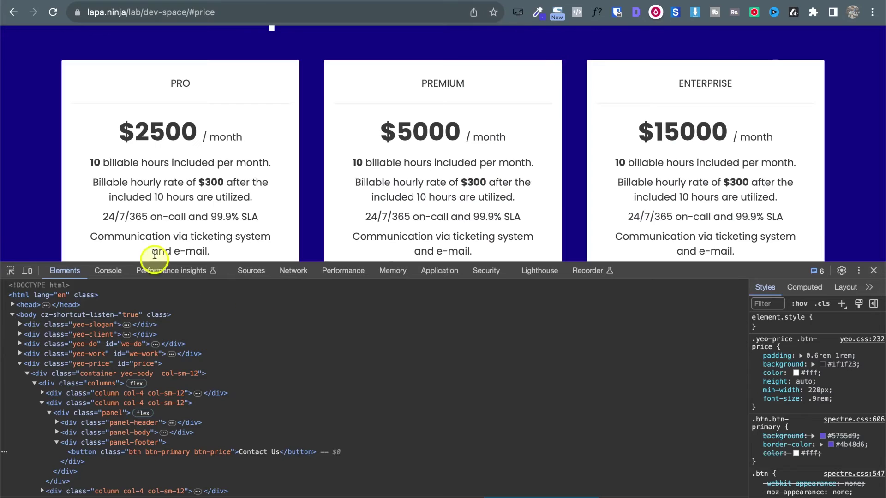
pyautogui.hotkey('ctrl', 'shift', 'Tab')
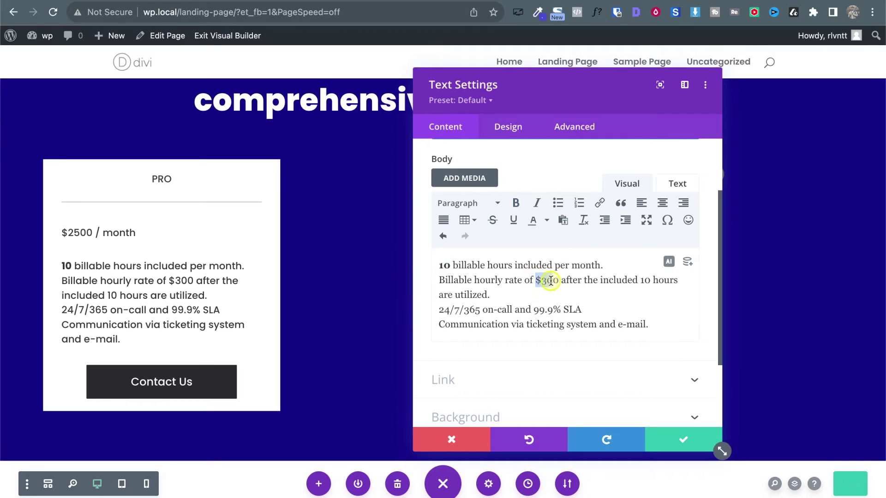
pyautogui.click(516, 207)
# Step: Compare the description and price styling with the reference cards, then save the description's text settings
pyautogui.hotkey('ctrl', 'Tab')
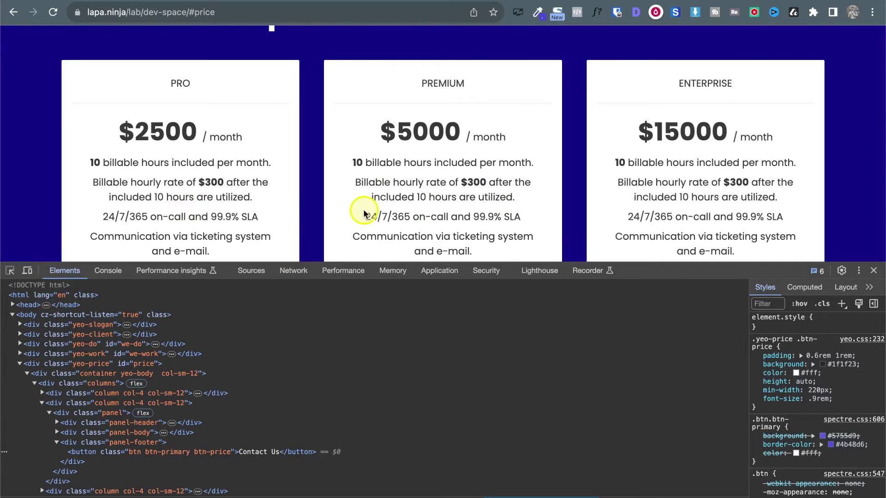
pyautogui.scroll(-3, 364, 213)
pyautogui.scroll(4, 364, 213)
pyautogui.scroll(-1, 364, 214)
pyautogui.hotkey('ctrl', 'shift', 'Tab')
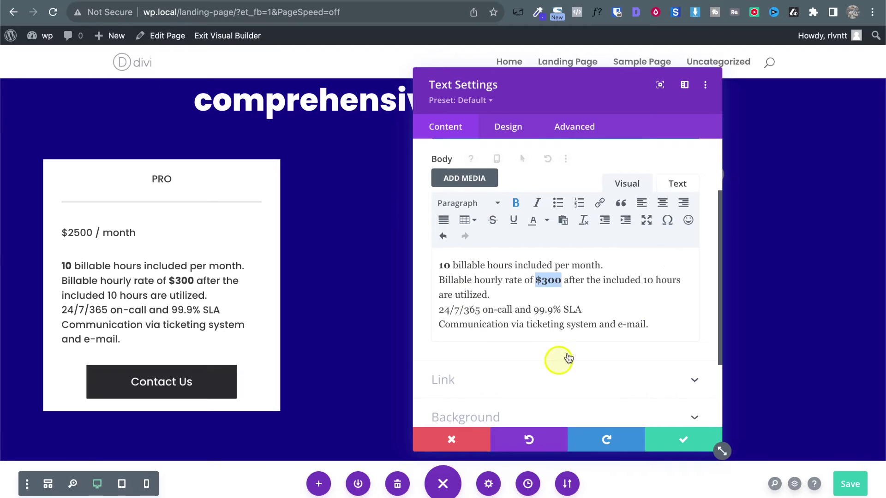
pyautogui.hotkey('ctrl', 'Tab')
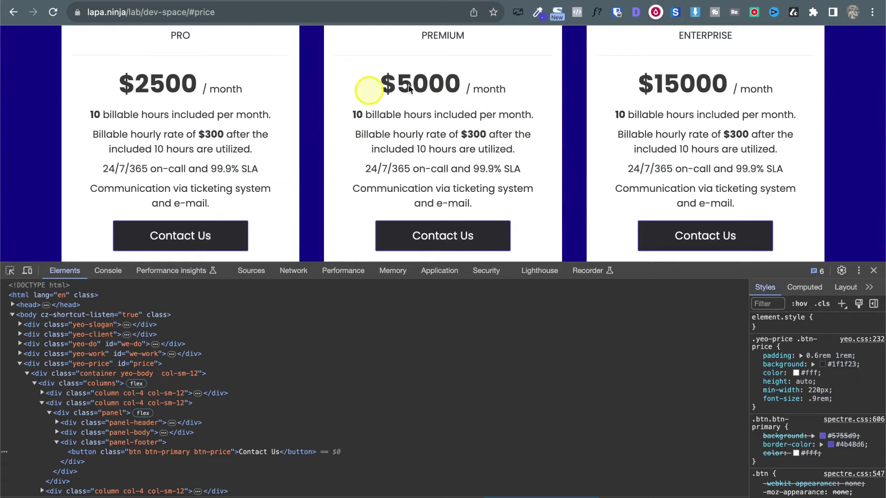
pyautogui.moveTo(378, 89); pyautogui.dragTo(471, 85)
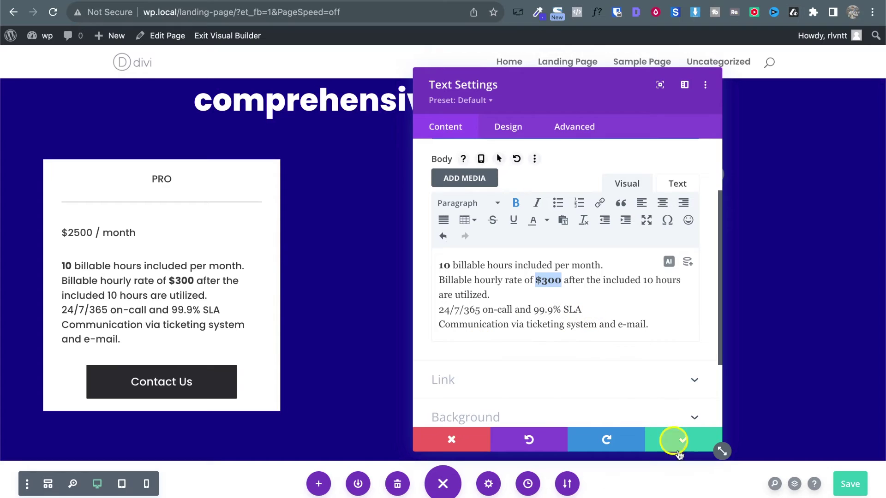
pyautogui.click(682, 442)
# Step: Open the "$2500 / month" text settings, select "$2500 /" in the body and move the settings window clear of the cards
pyautogui.moveTo(109, 224)
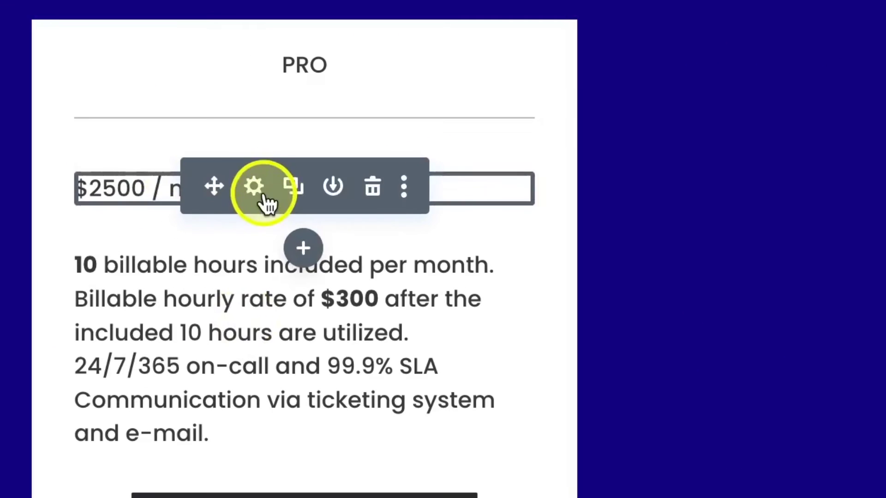
pyautogui.click(261, 196)
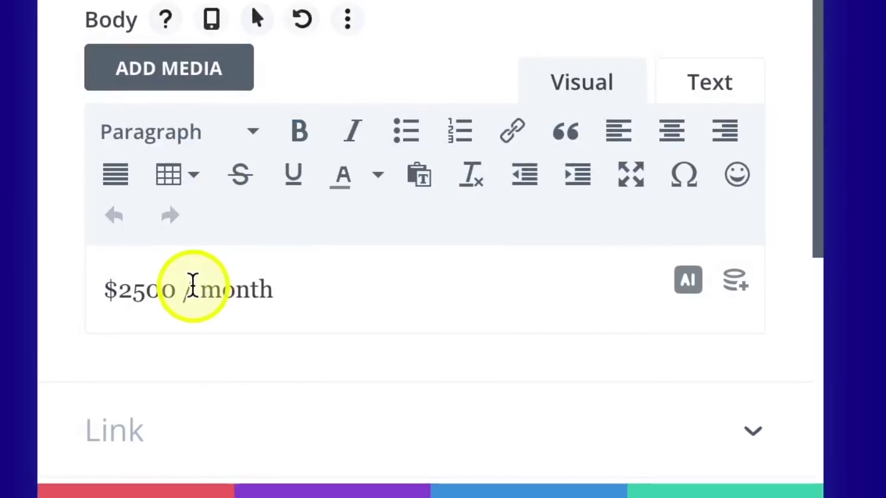
pyautogui.click(192, 287)
pyautogui.moveTo(191, 288); pyautogui.dragTo(60, 287)
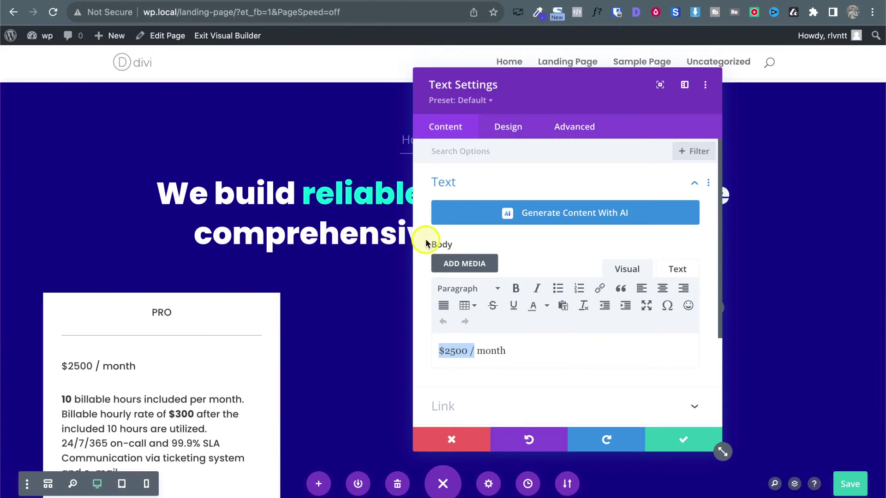
pyautogui.moveTo(505, 88); pyautogui.dragTo(594, 100)
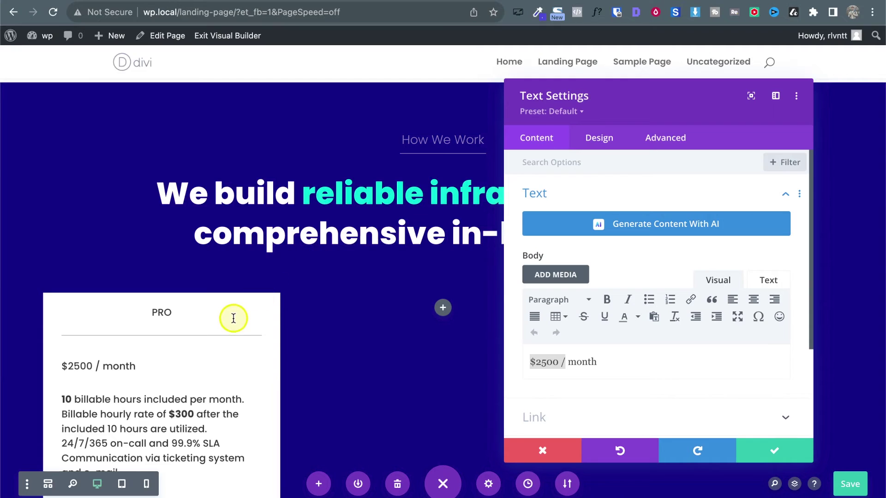
pyautogui.scroll(-5, 231, 317)
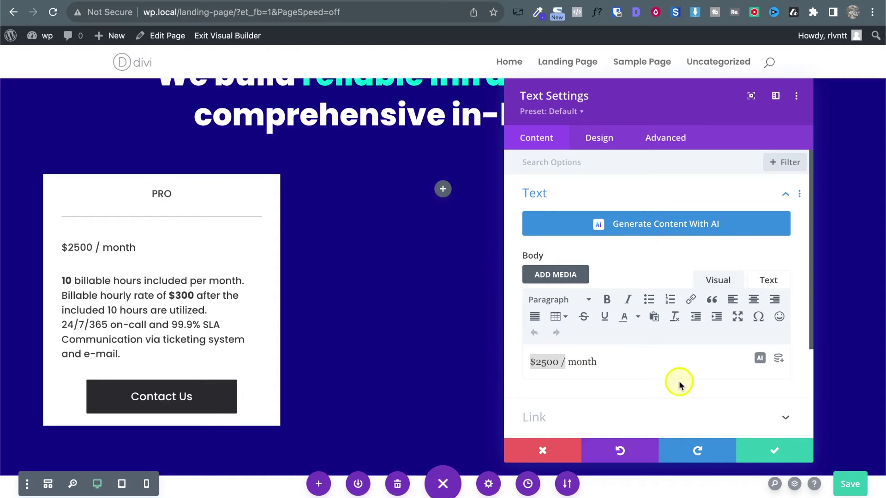
# Step: Switch the price body to its HTML source and wrap "$2500" in <span> and </span> tags
pyautogui.click(767, 280)
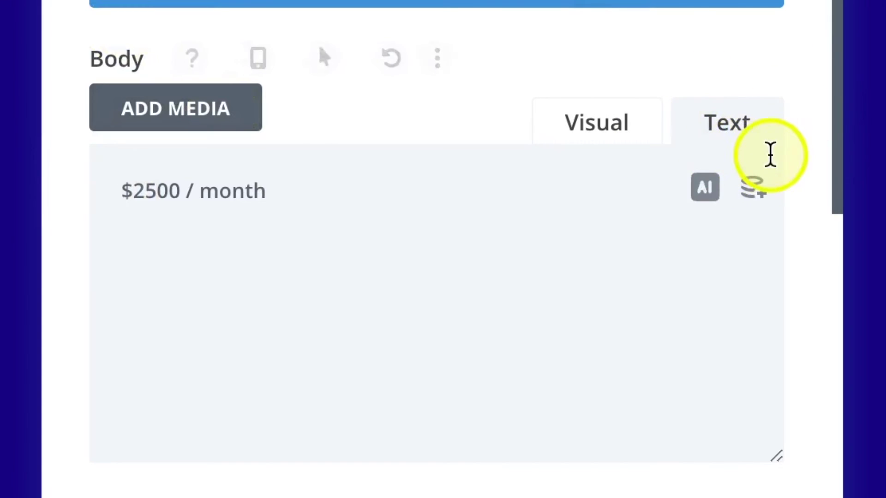
pyautogui.write('<span>')
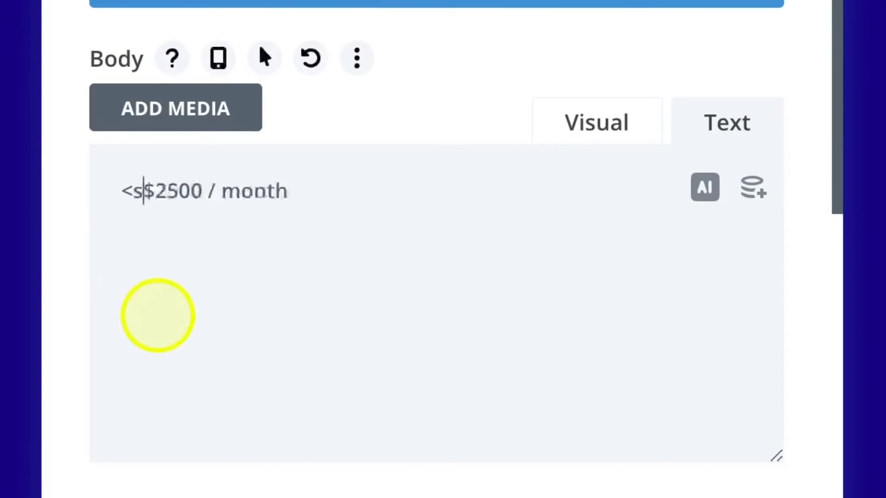
pyautogui.press('Right')
pyautogui.press('Right')
pyautogui.press('Right')
pyautogui.press('Right')
pyautogui.press('Right')
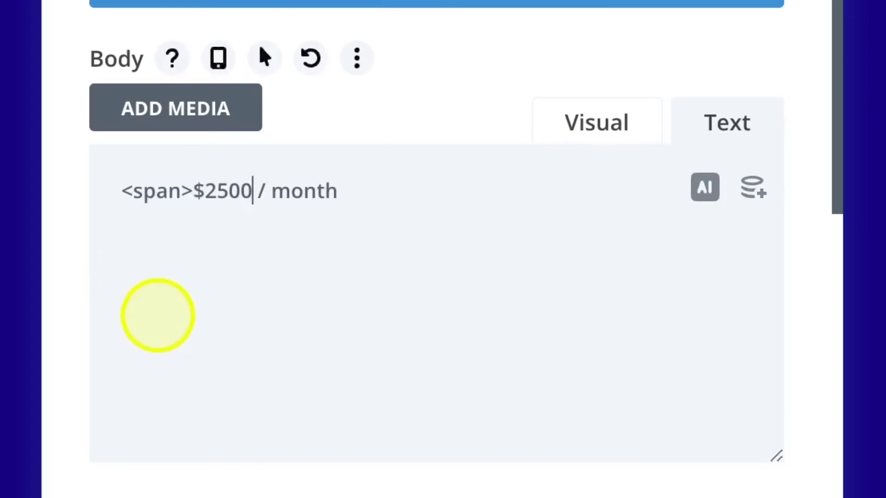
pyautogui.write('</')
pyautogui.write('span>')
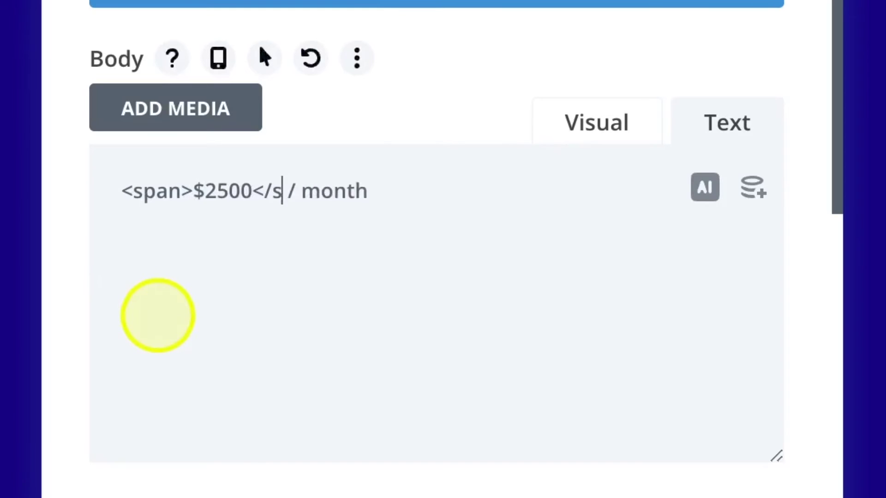
# Step: Add an empty style="" attribute to the opening span tag around "$2500" in the price body's HTML
pyautogui.press('Left')
pyautogui.press('Left')
pyautogui.press('Left')
pyautogui.press('Left')
pyautogui.press('Left')
pyautogui.press('Left')
pyautogui.press('Left')
pyautogui.press('Left')
pyautogui.press('Left')
pyautogui.press('Left')
pyautogui.press('Left')
pyautogui.press('Left')
pyautogui.press('Left')
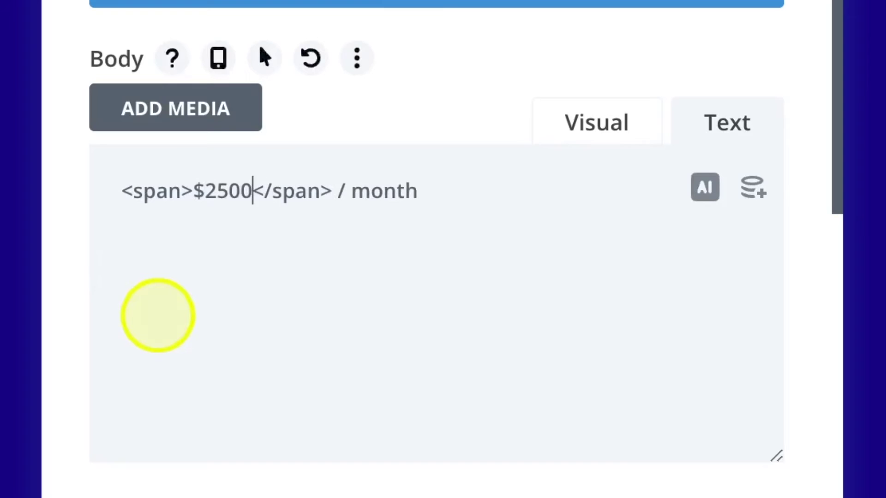
pyautogui.write('style=')
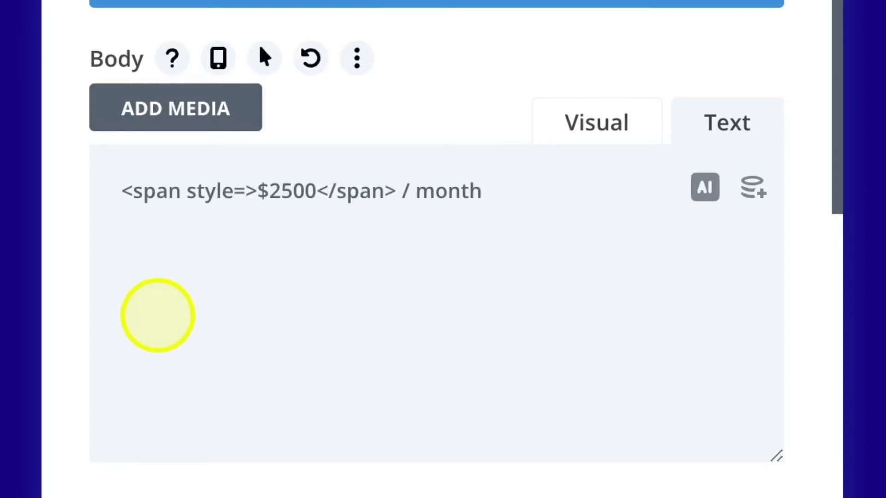
pyautogui.write('""')
pyautogui.press('Left')
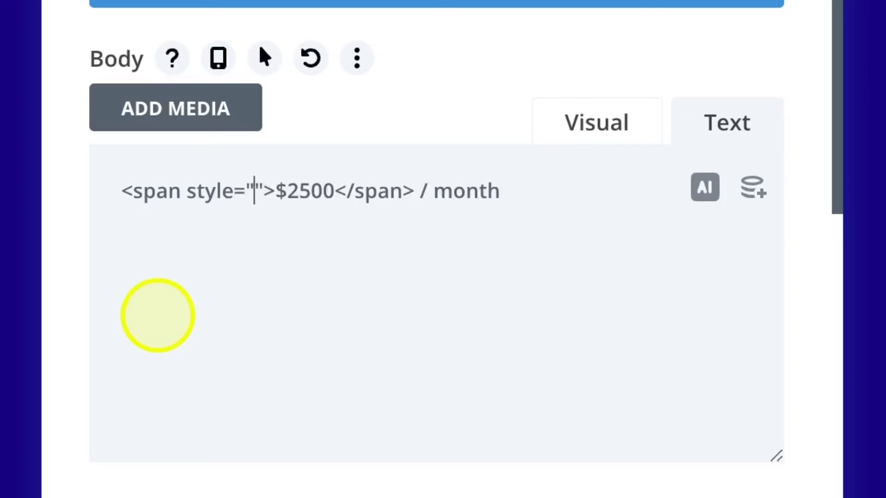
# Step: Enter font-size:40px in the style attribute of the "$2500" span
pyautogui.write('font.')
pyautogui.press('BackSpace')
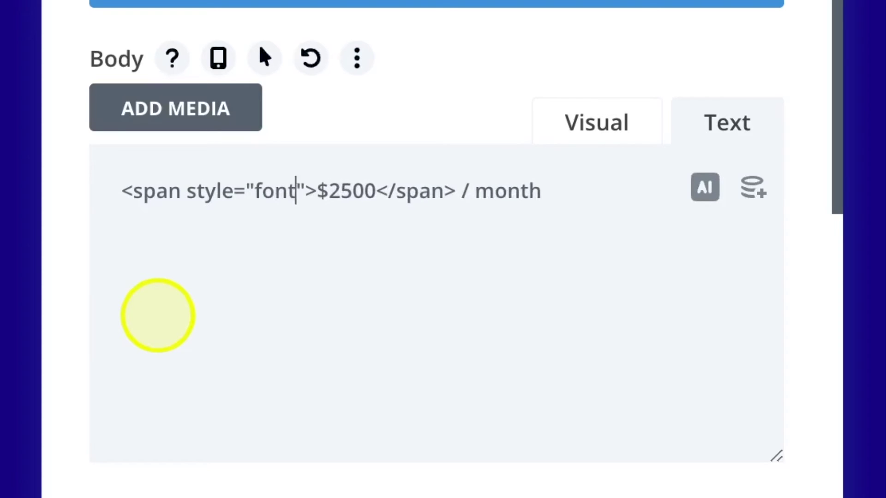
pyautogui.write('-z')
pyautogui.press('BackSpace')
pyautogui.write('size')
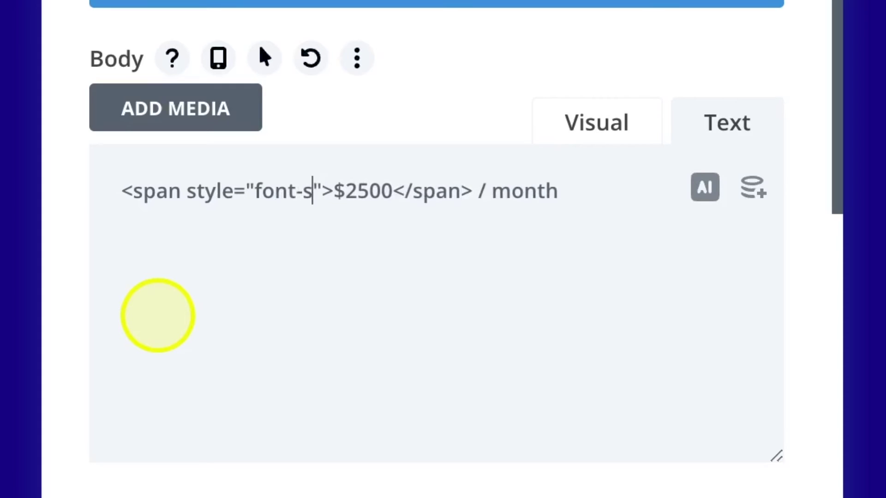
pyautogui.write(':')
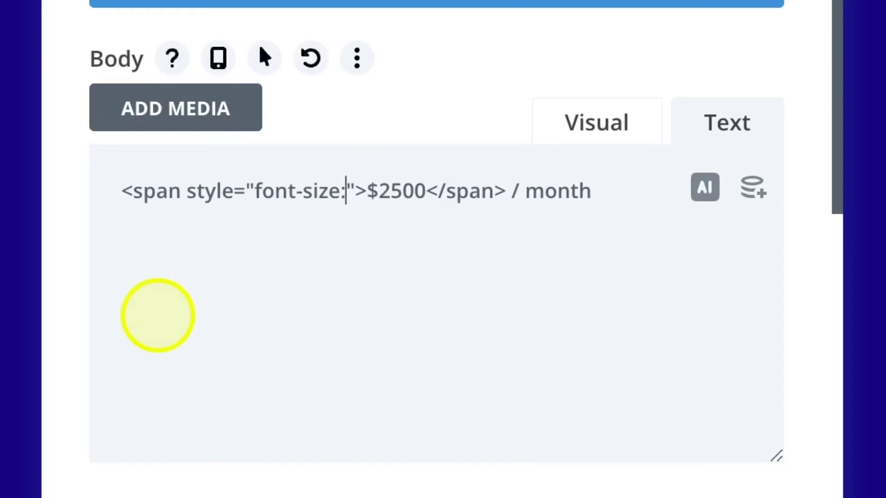
pyautogui.write('40px')
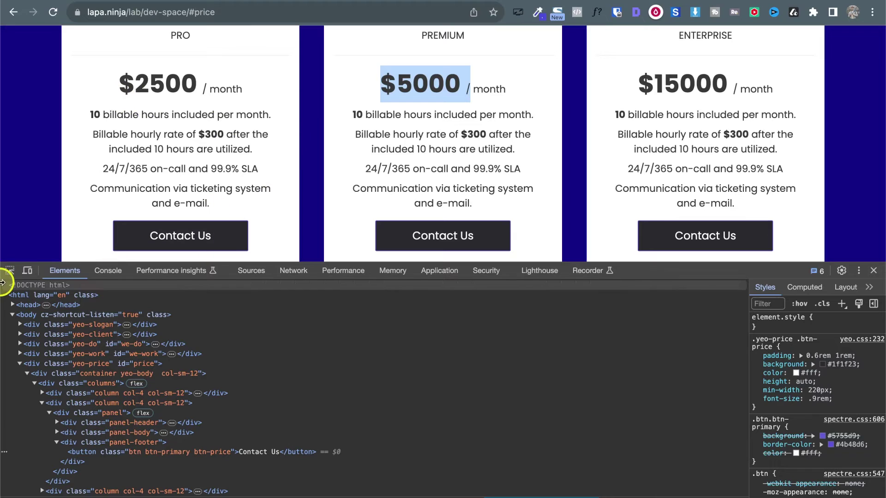
# Step: Inspect the PRO price on the reference page, then add font-weight:700; to the "$2500" span's style attribute
pyautogui.click(10, 271)
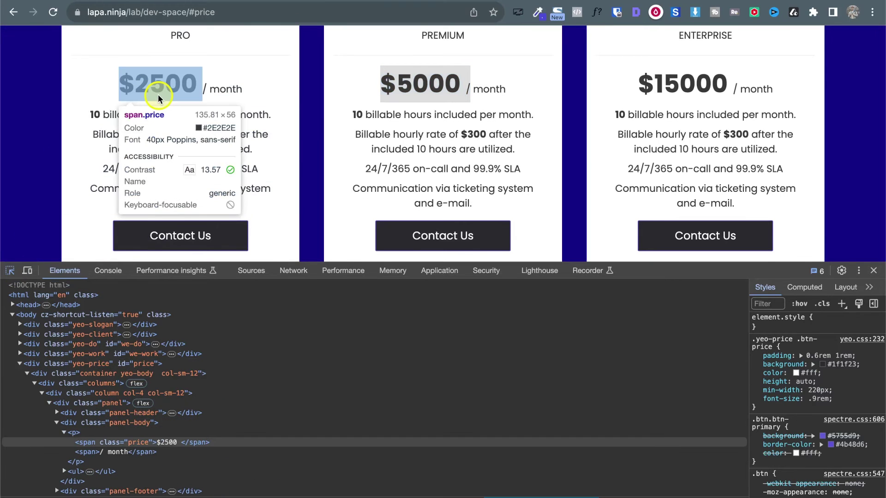
pyautogui.click(158, 95)
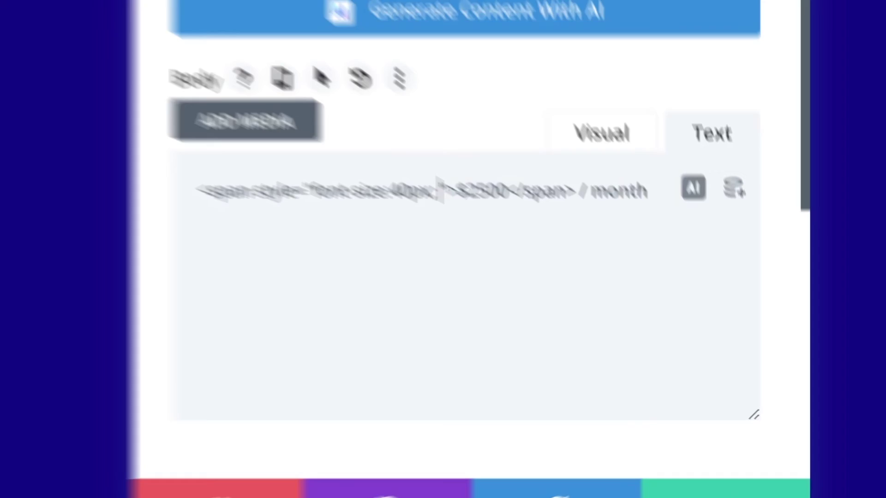
pyautogui.write('font-w')
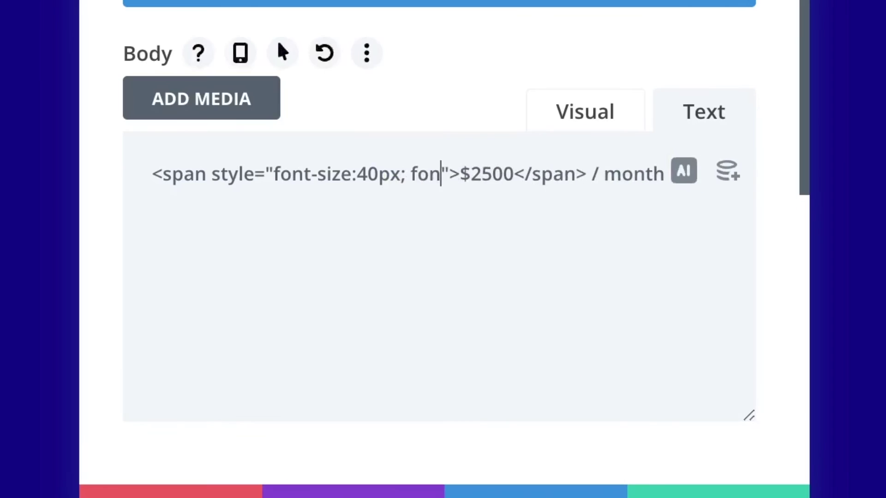
pyautogui.write('idth')
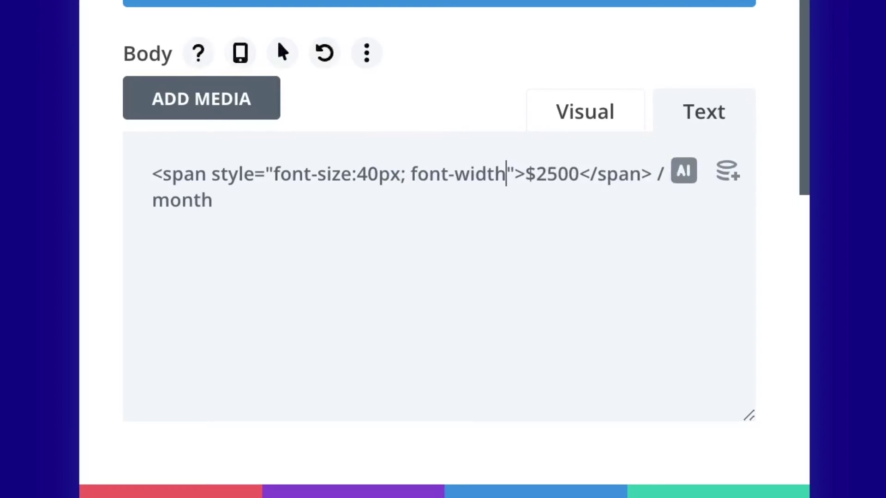
pyautogui.write(':7000')
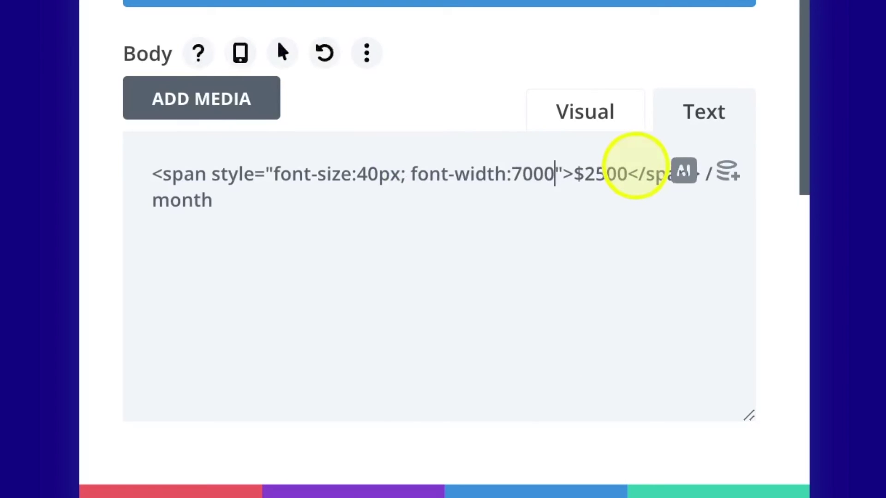
pyautogui.press('BackSpace')
pyautogui.write(';')
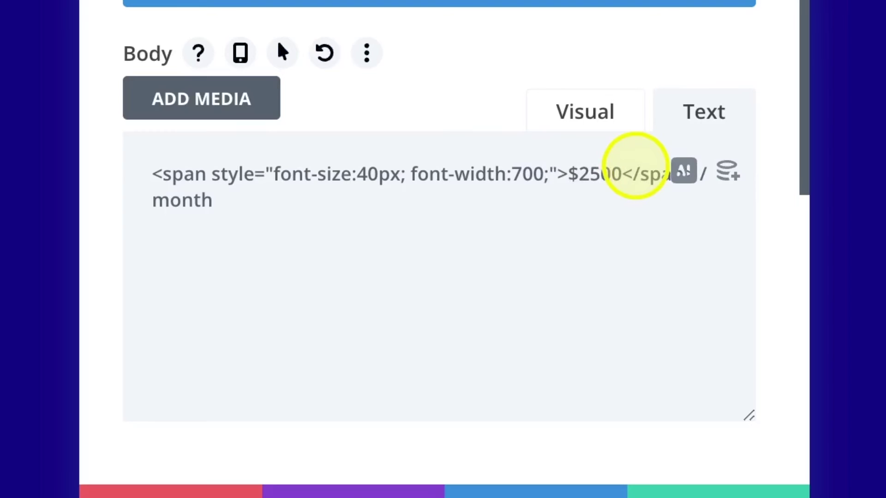
pyautogui.press('BackSpace')
pyautogui.press('BackSpace')
pyautogui.press('BackSpace')
pyautogui.press('BackSpace')
pyautogui.press('BackSpace')
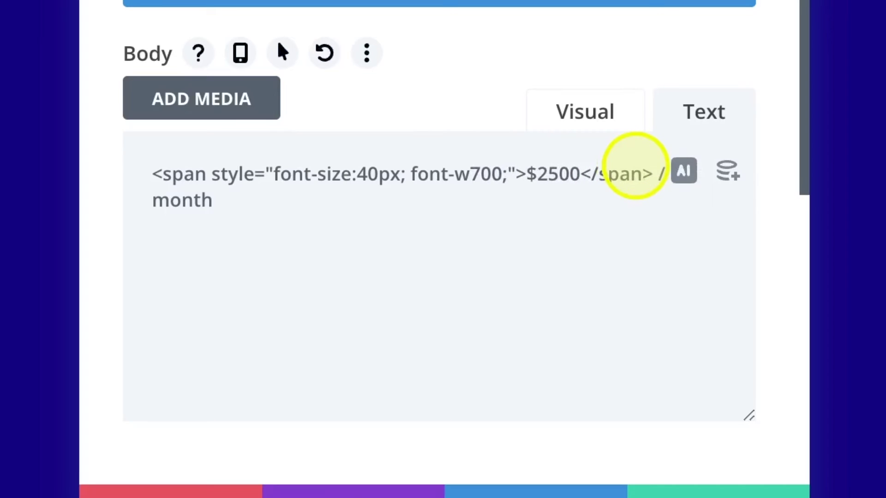
pyautogui.write('eight:')
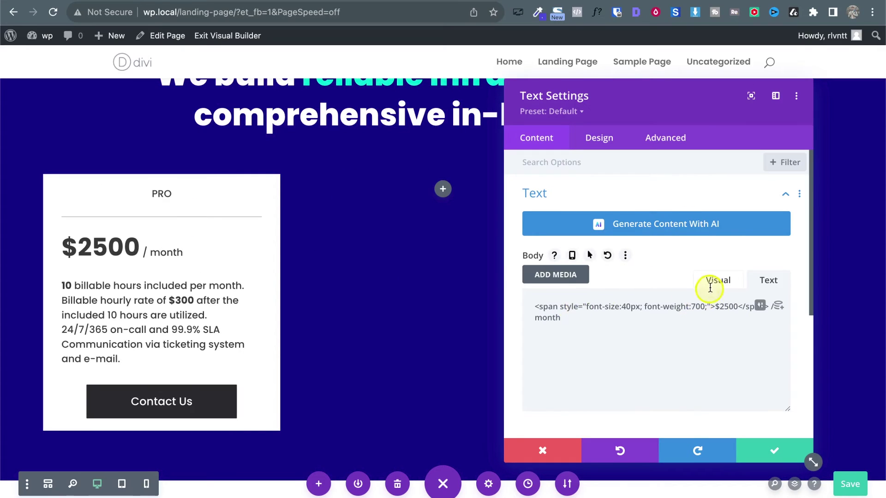
# Step: Center-align the "$2500 / month" price text and save its text settings
pyautogui.click(713, 286)
pyautogui.click(591, 138)
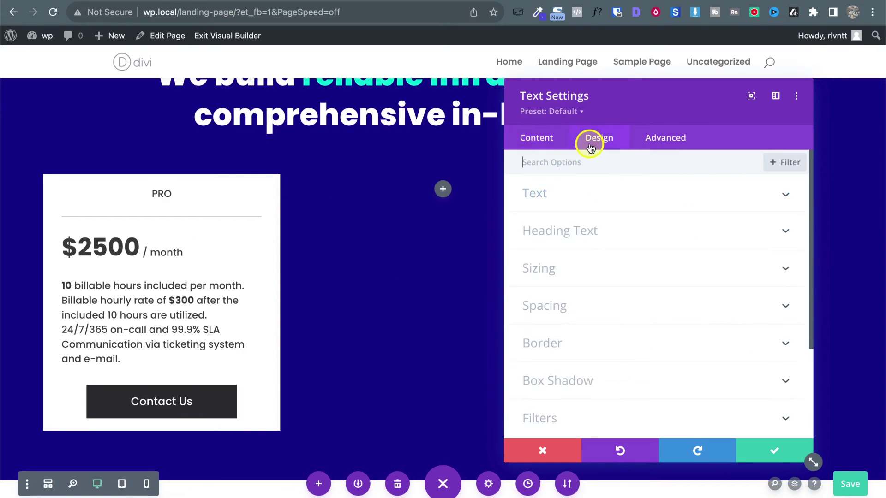
pyautogui.click(576, 241)
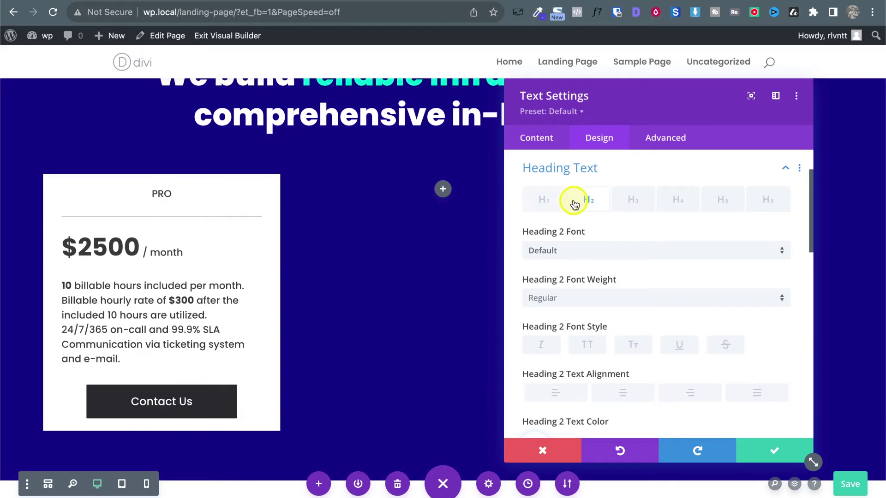
pyautogui.click(547, 178)
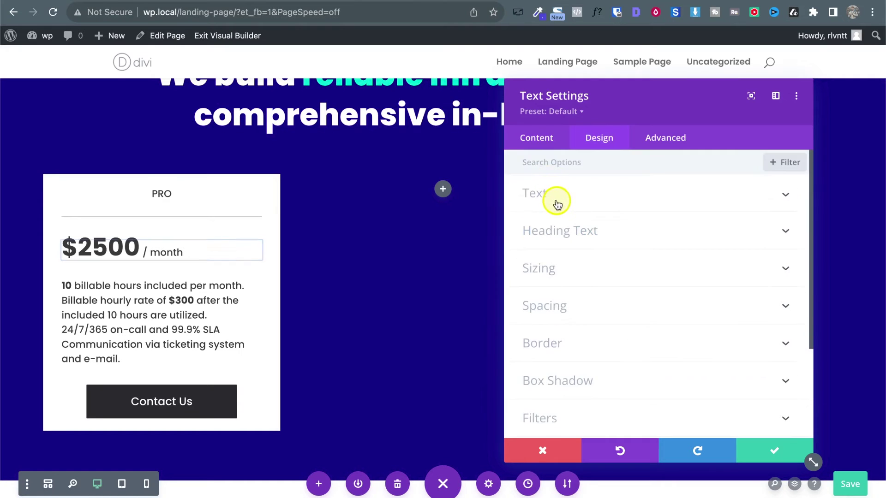
pyautogui.click(558, 198)
pyautogui.scroll(-8, 642, 302)
pyautogui.scroll(-3, 640, 304)
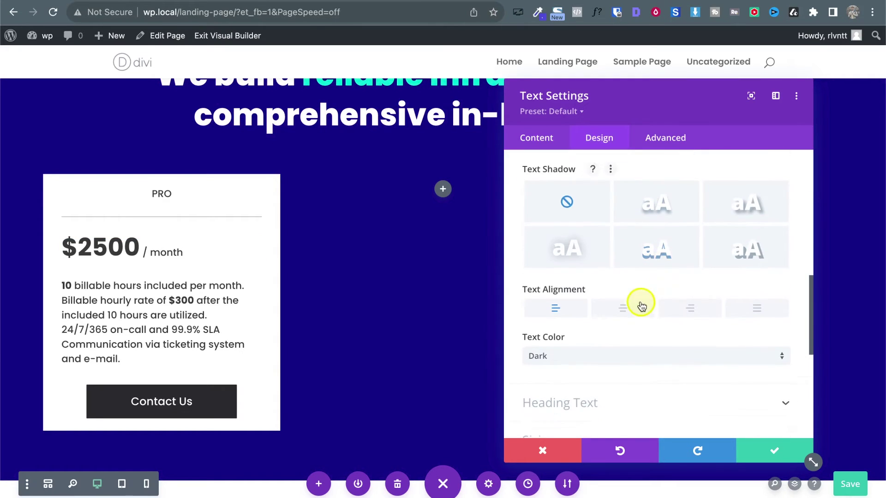
pyautogui.click(622, 303)
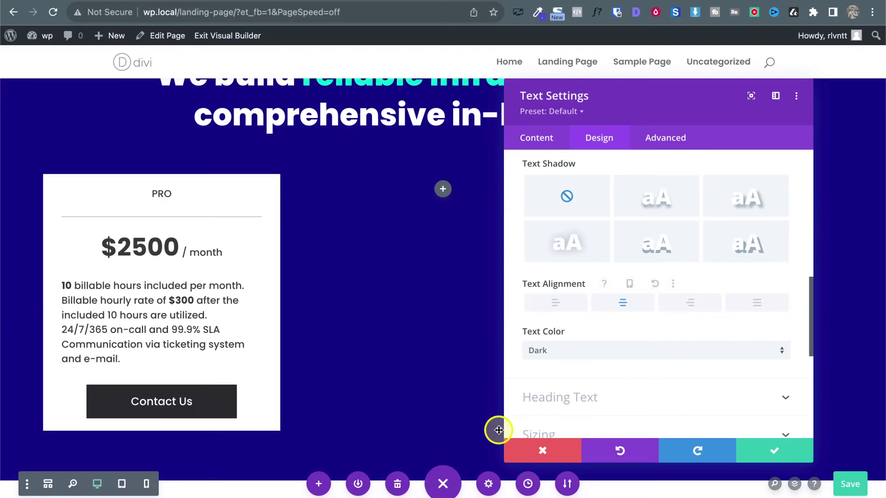
pyautogui.click(775, 452)
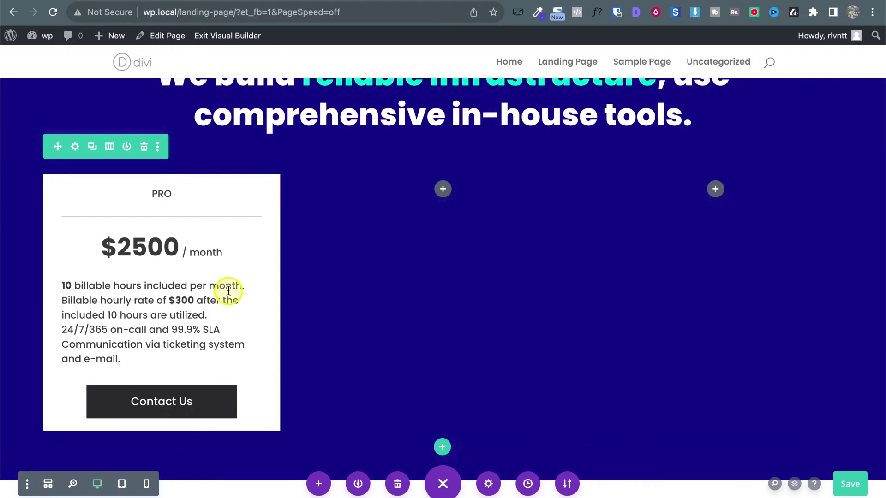
# Step: Close the developer tools on the reference page and compare its full pricing cards with the PRO card
pyautogui.hotkey('ctrl', 'Tab')
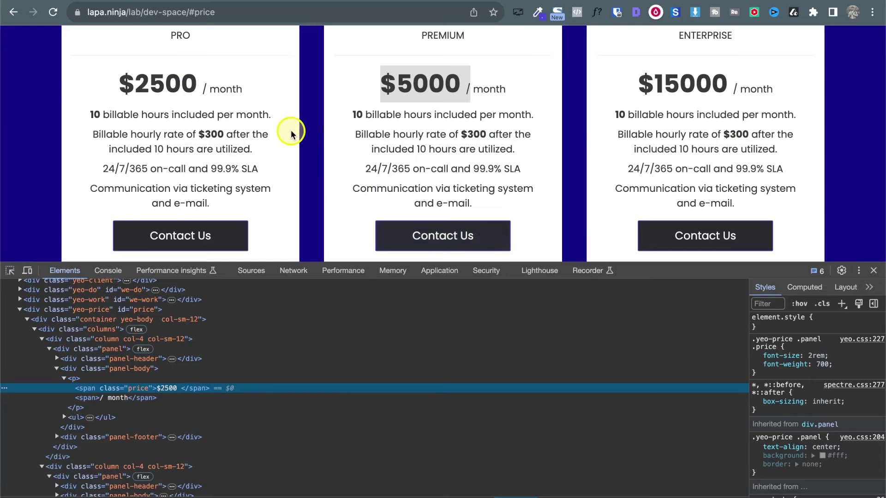
pyautogui.click(874, 271)
pyautogui.scroll(3, 258, 248)
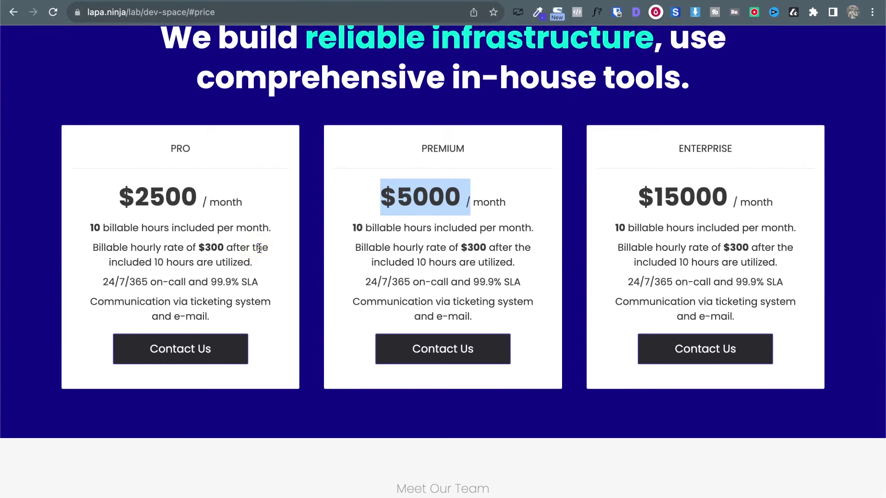
pyautogui.hotkey('ctrl', 'shift', 'Tab')
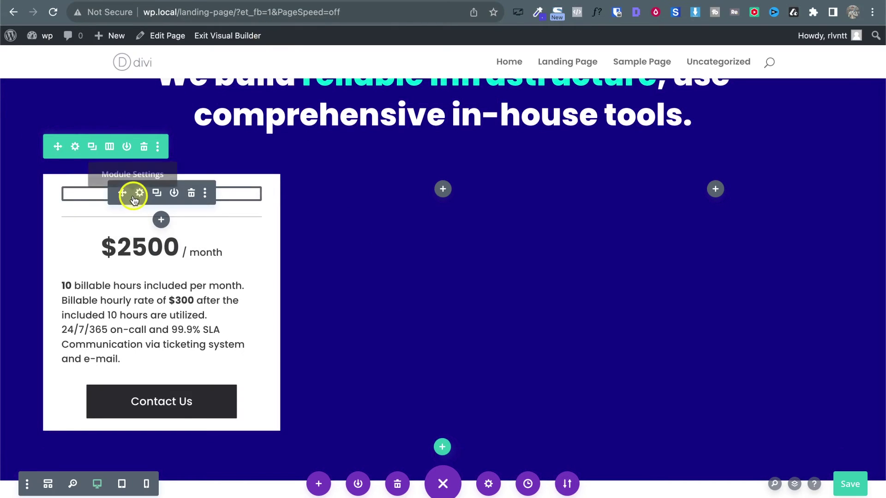
# Step: Round all corners of the PRO card's column to 3px and save the column and row settings
pyautogui.click(75, 152)
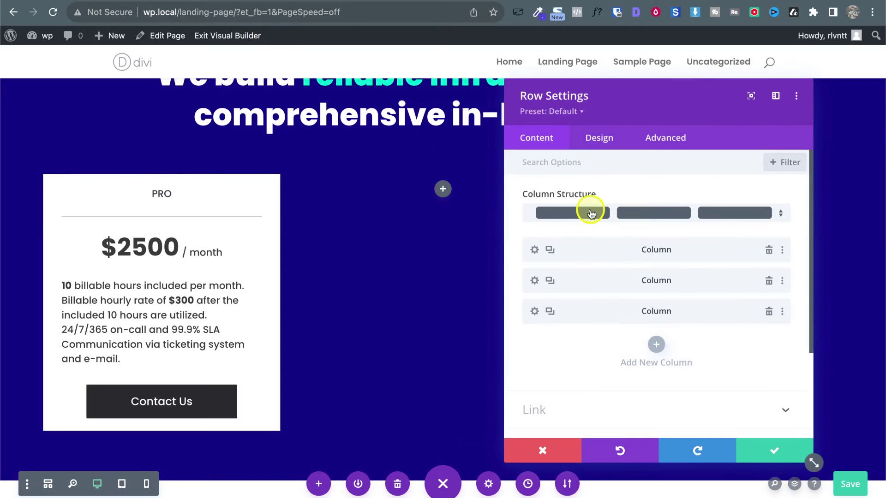
pyautogui.click(535, 252)
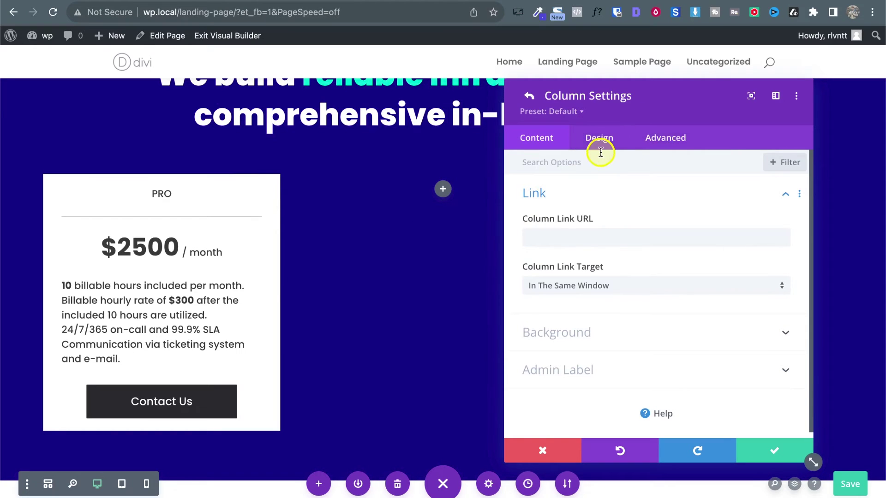
pyautogui.click(591, 139)
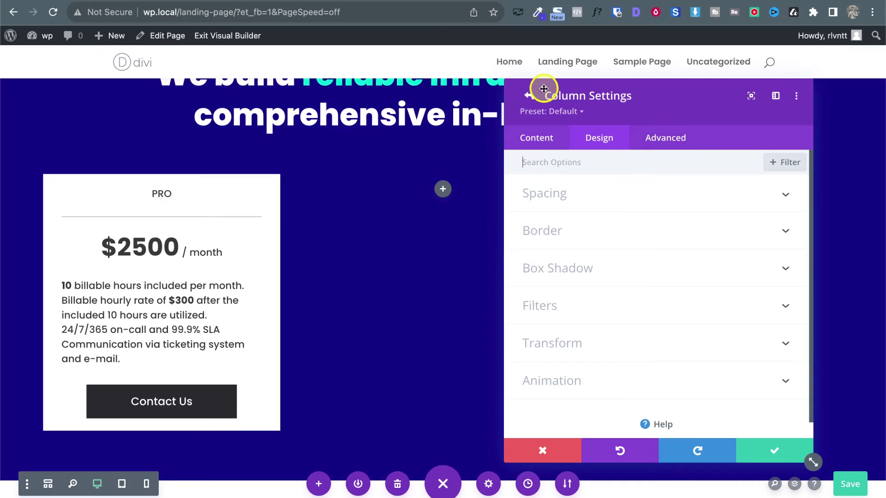
pyautogui.click(528, 95)
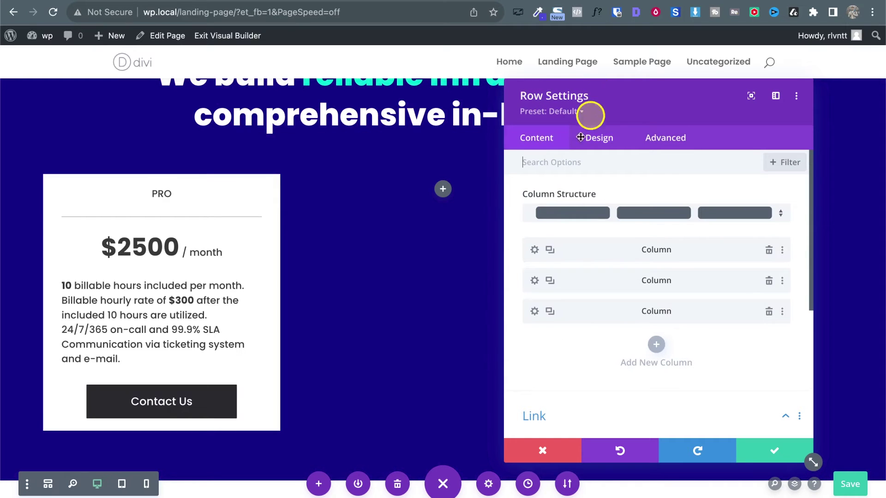
pyautogui.click(534, 251)
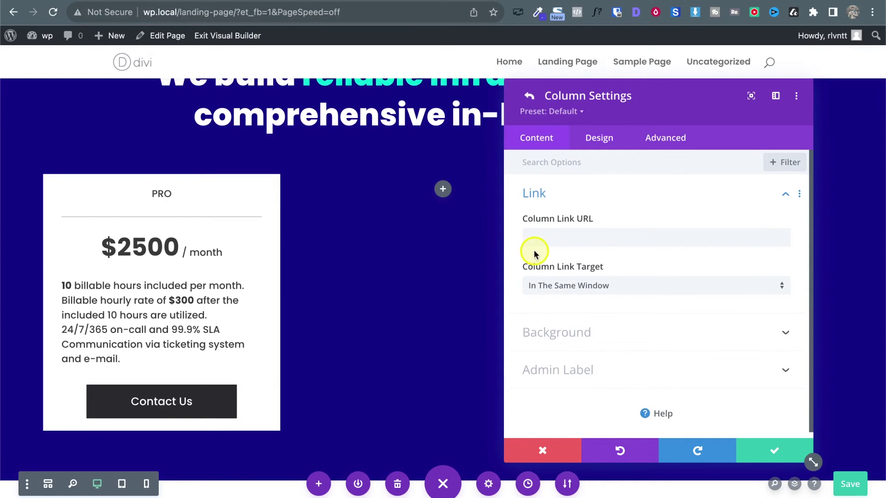
pyautogui.click(607, 148)
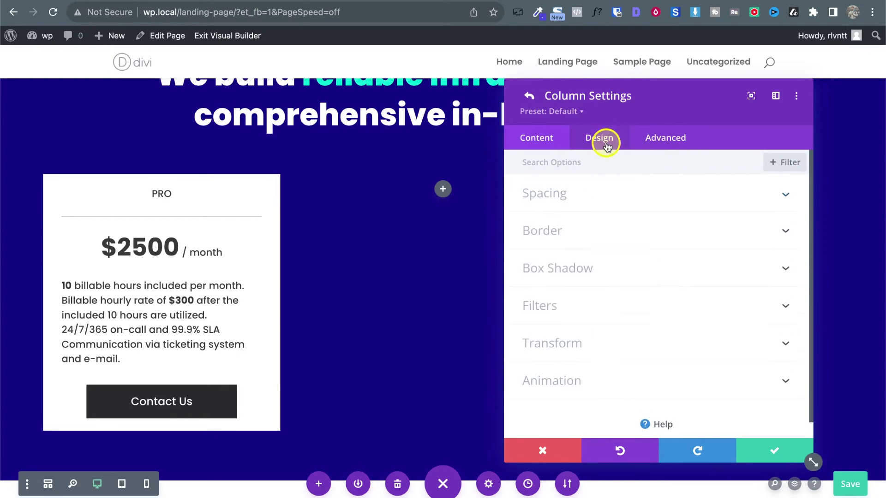
pyautogui.click(586, 238)
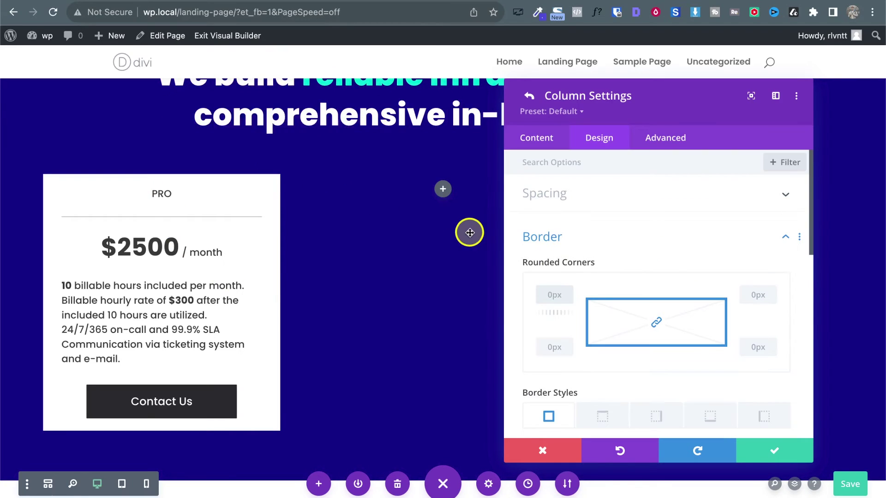
pyautogui.press('super+s')
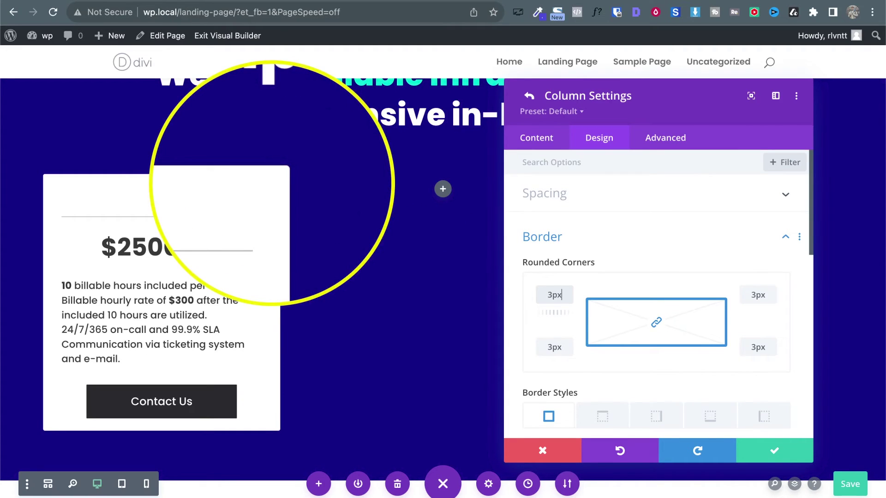
pyautogui.click(779, 452)
pyautogui.click(776, 454)
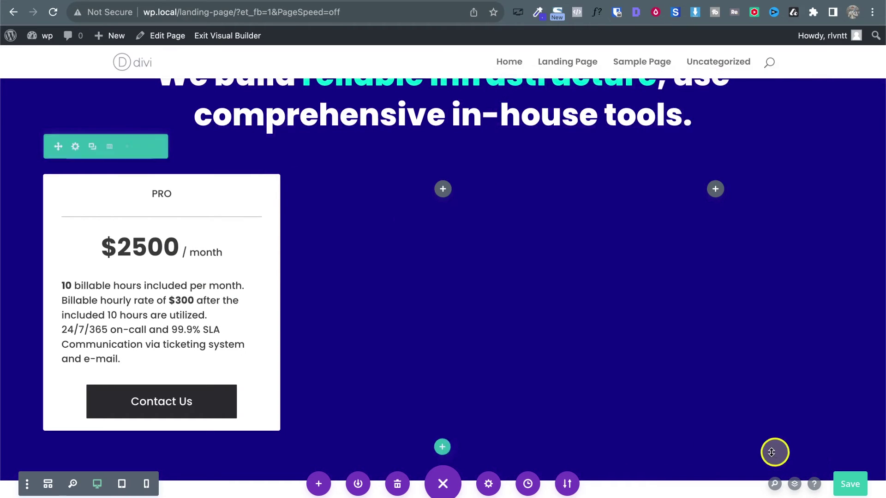
pyautogui.scroll(-3, 349, 323)
pyautogui.scroll(3, 346, 269)
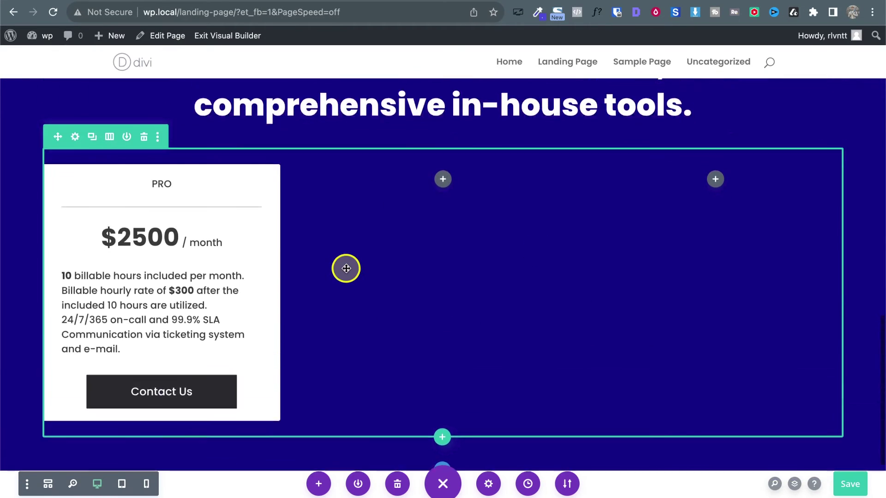
pyautogui.scroll(8, 346, 269)
pyautogui.scroll(-1, 346, 269)
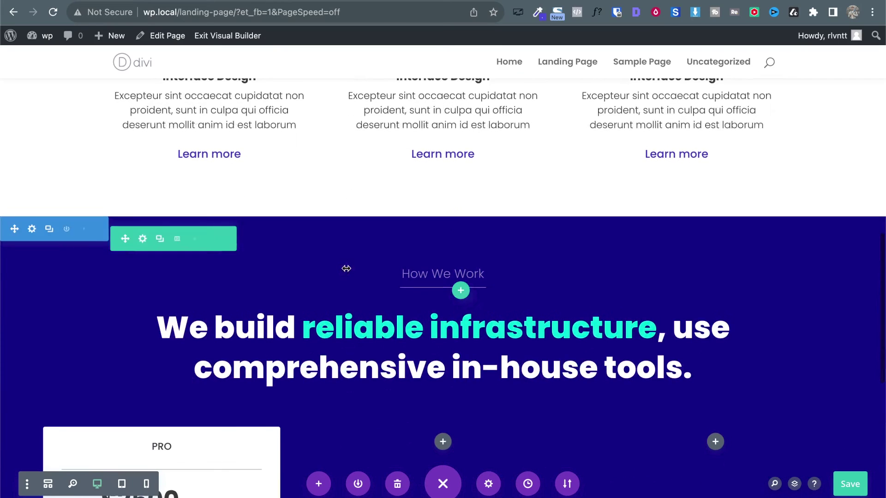
# Step: Delete the two empty columns from the pricing row so only the PRO card's column is left
pyautogui.scroll(2, 346, 268)
pyautogui.scroll(-5, 545, 183)
pyautogui.scroll(-3, 122, 318)
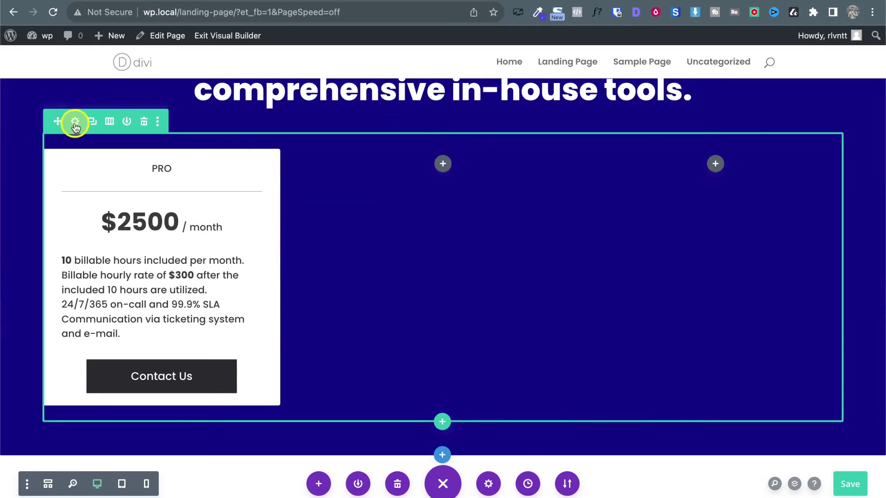
pyautogui.click(75, 123)
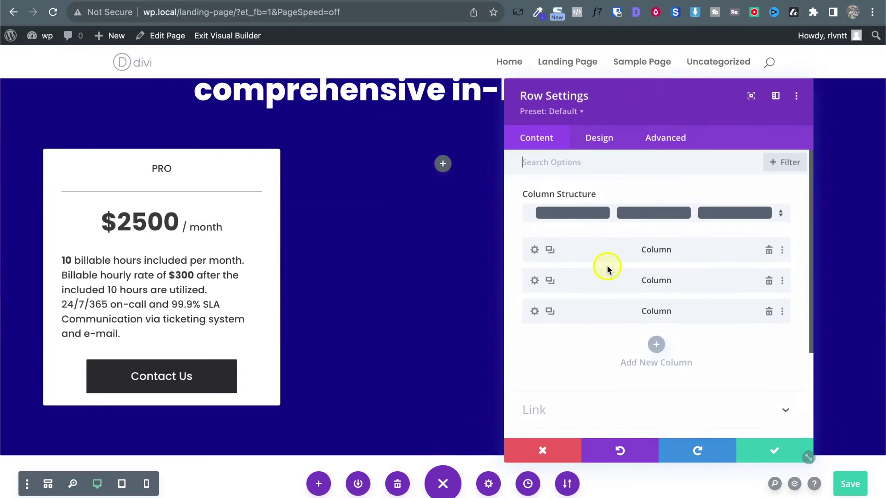
pyautogui.click(769, 281)
pyautogui.click(769, 281)
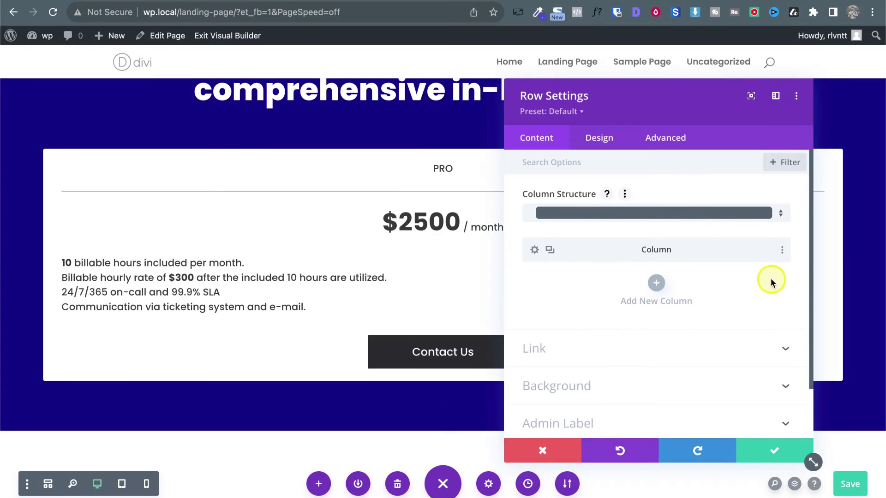
# Step: Duplicate the PRO card's column twice, save the row settings, and compare the cards with the reference page
pyautogui.click(556, 252)
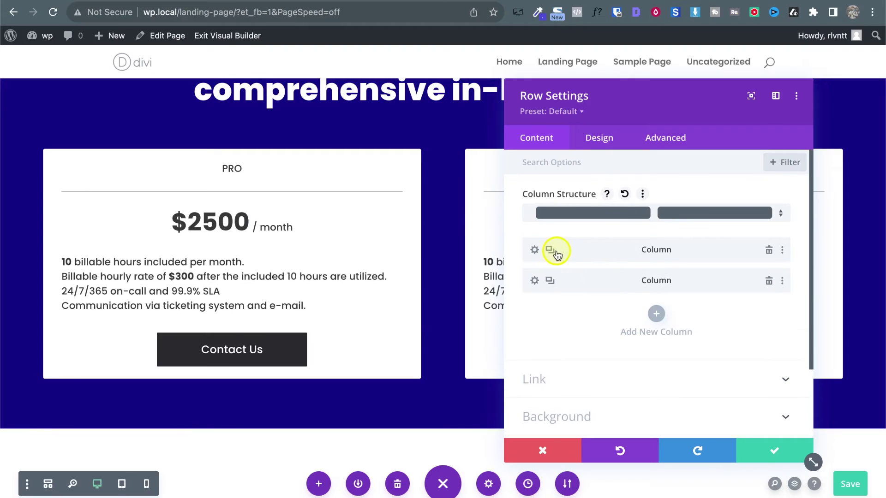
pyautogui.click(556, 252)
pyautogui.click(773, 449)
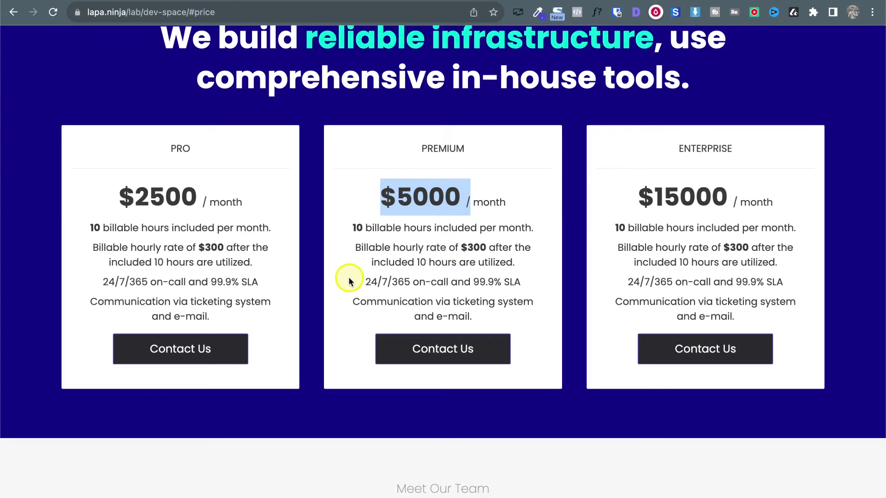
pyautogui.hotkey('ctrl', 'Tab')
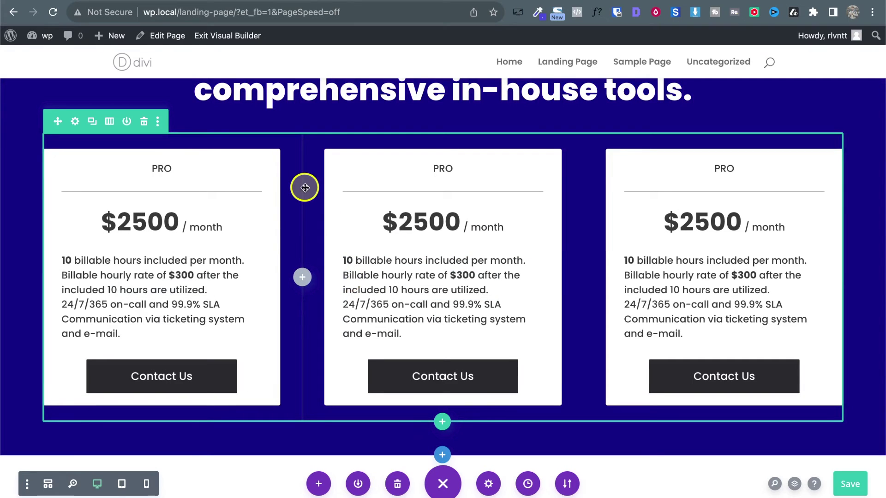
# Step: Remove the "24/7/365 on-call" and "Communication via ticketing system" lines from the middle card's text, then save the text settings and the page
pyautogui.moveTo(423, 305)
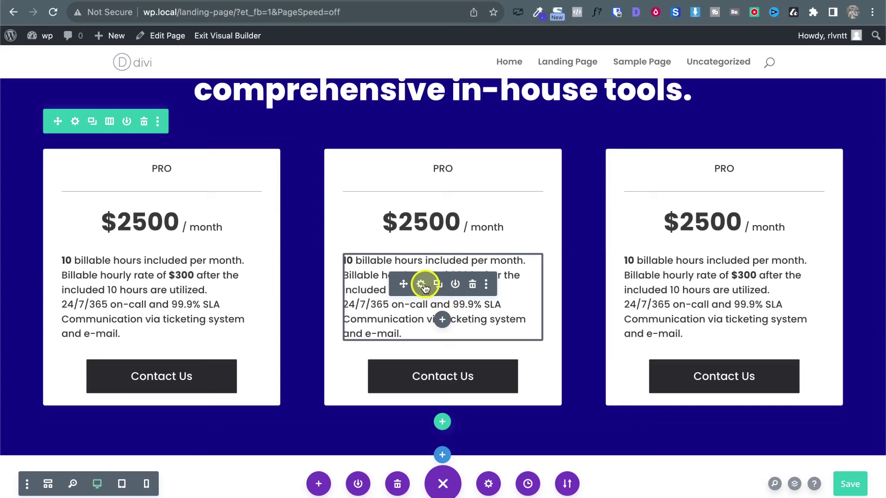
pyautogui.moveTo(385, 231)
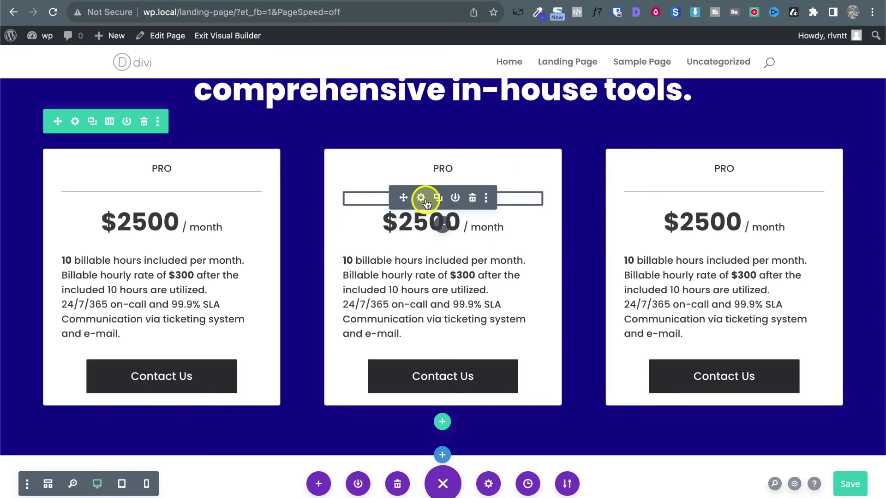
pyautogui.click(422, 283)
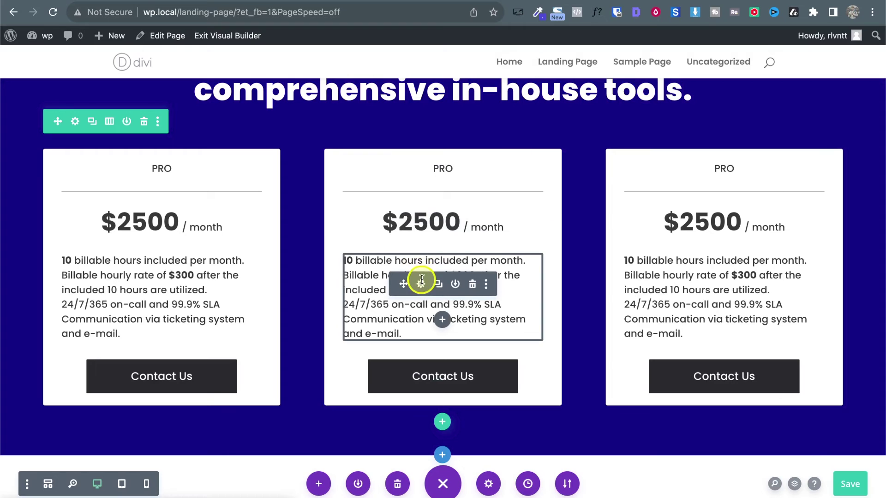
pyautogui.scroll(-3, 696, 362)
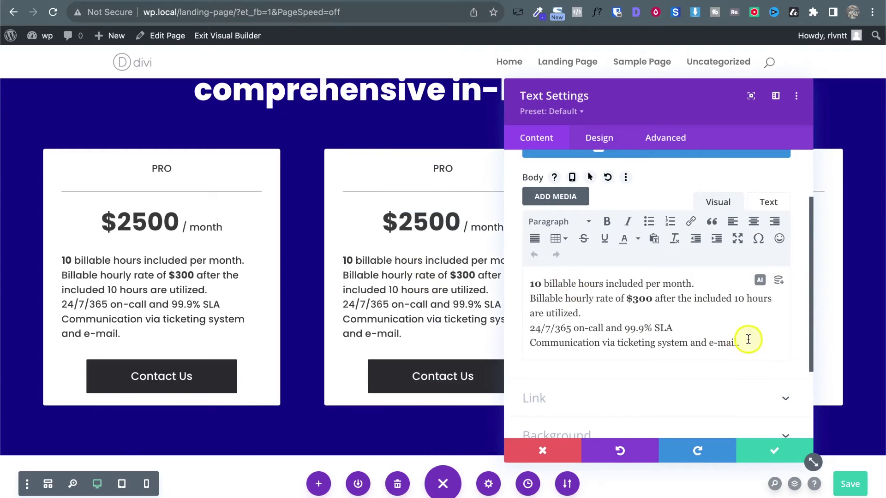
pyautogui.moveTo(749, 339); pyautogui.dragTo(544, 323)
pyautogui.press('BackSpace')
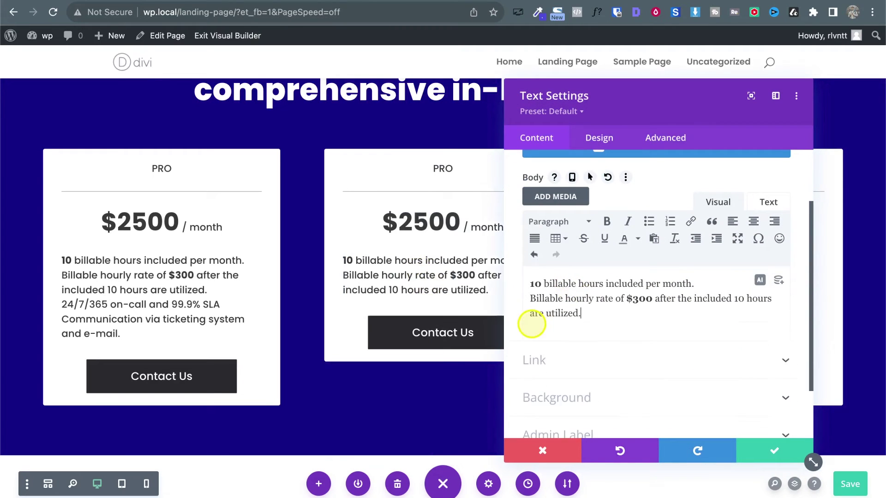
pyautogui.click(764, 445)
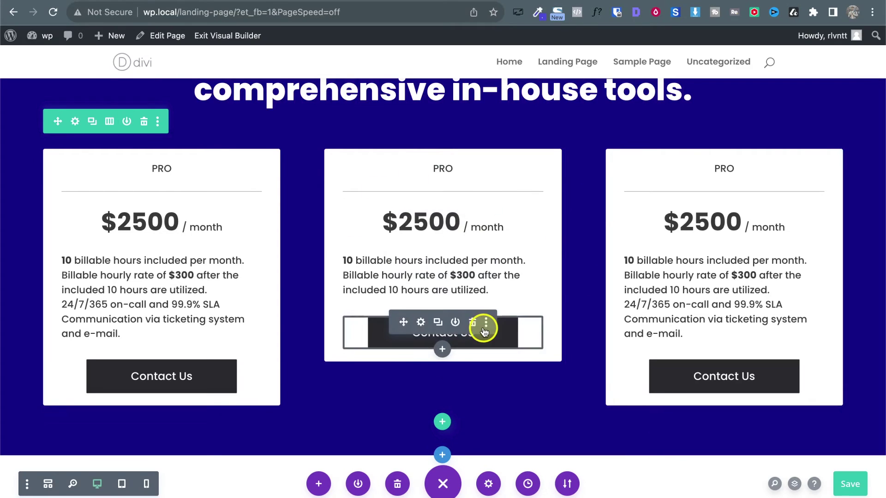
pyautogui.press('super+s')
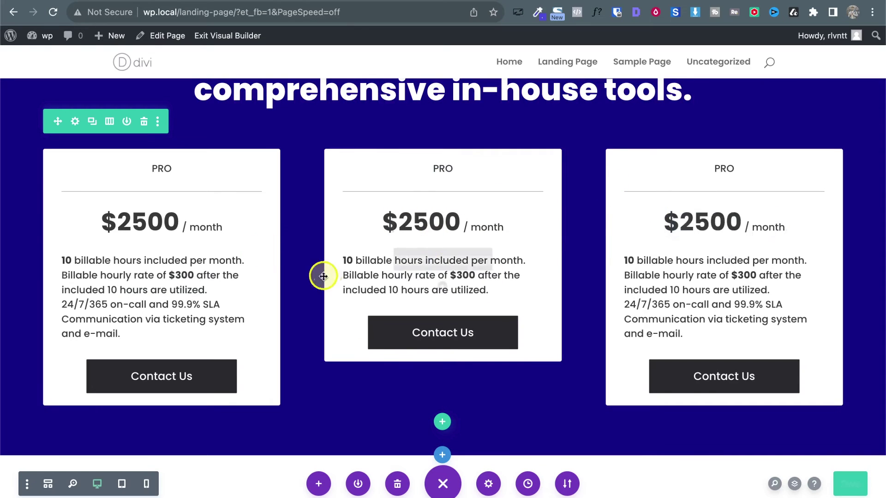
# Step: Enable Equalize Column Heights for the pricing row, then save the row settings and the page
pyautogui.click(76, 123)
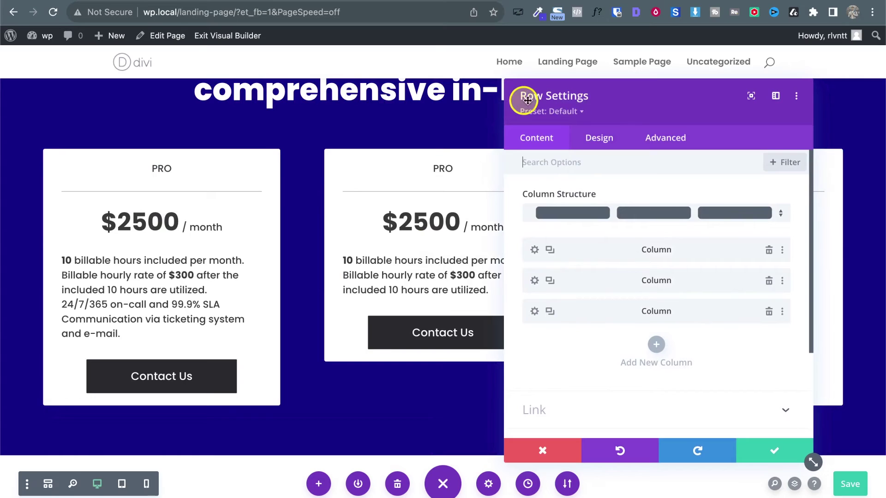
pyautogui.click(607, 142)
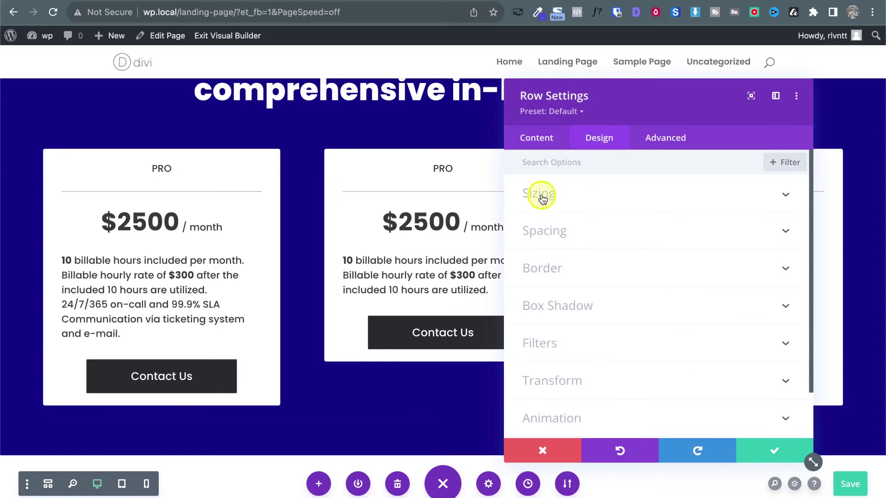
pyautogui.click(621, 194)
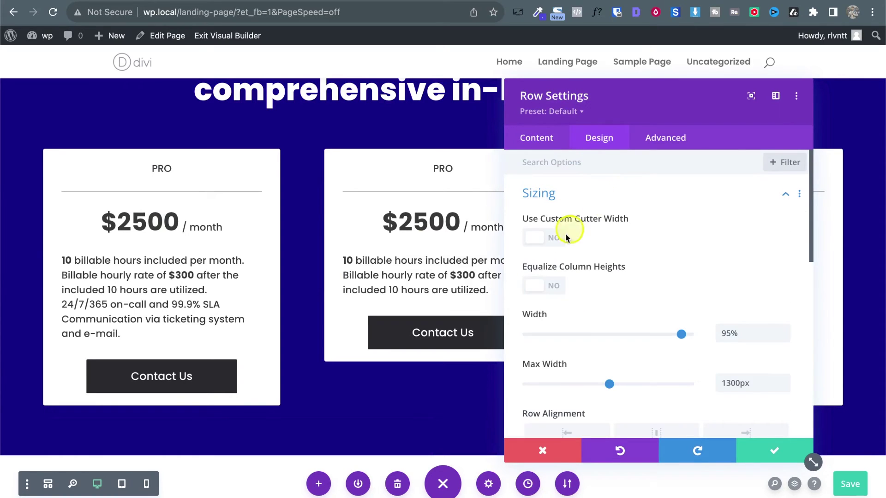
pyautogui.click(558, 286)
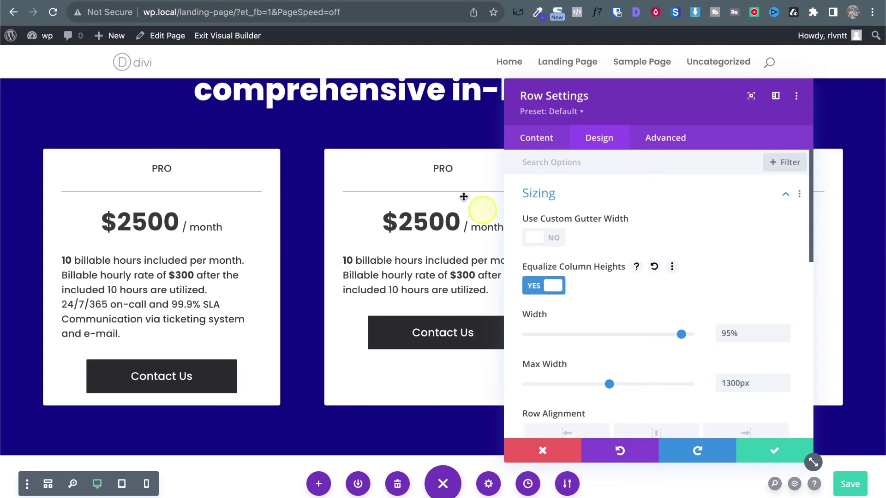
pyautogui.click(768, 454)
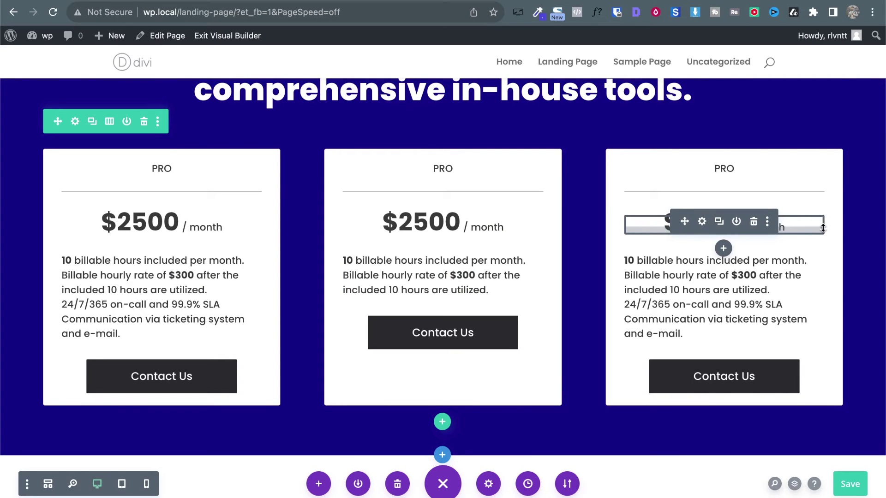
pyautogui.press('super+s')
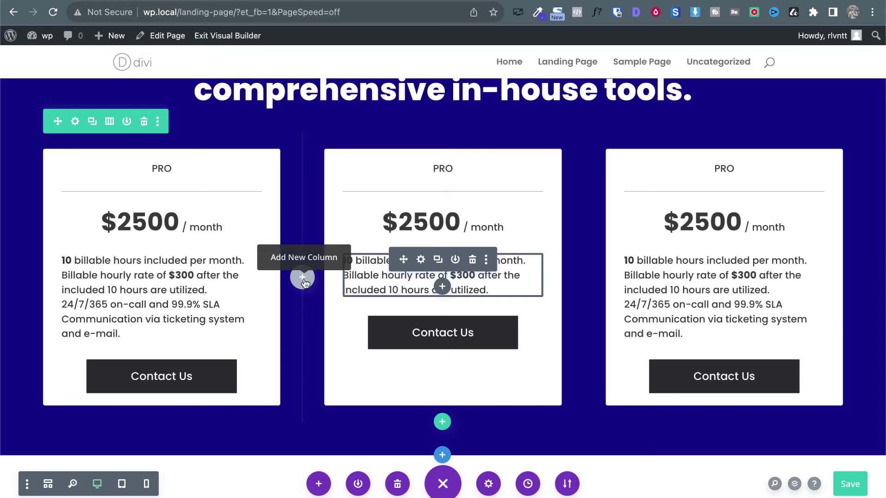
pyautogui.scroll(-3, 502, 381)
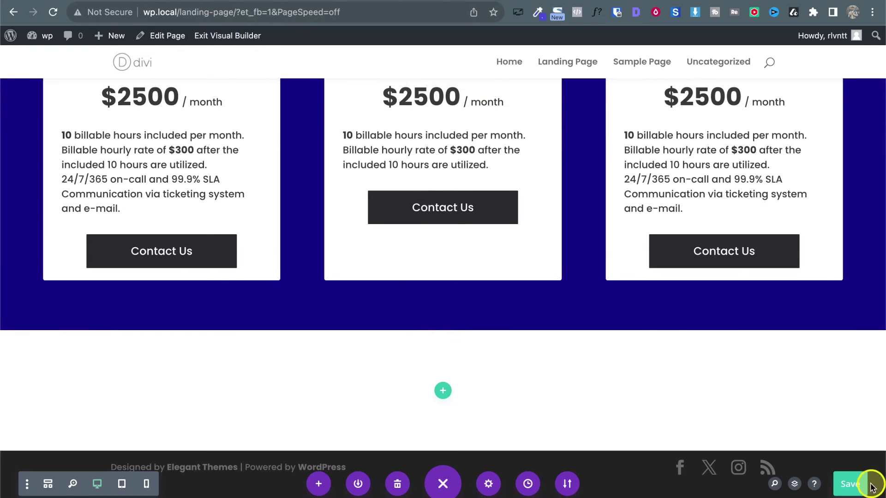
pyautogui.click(850, 485)
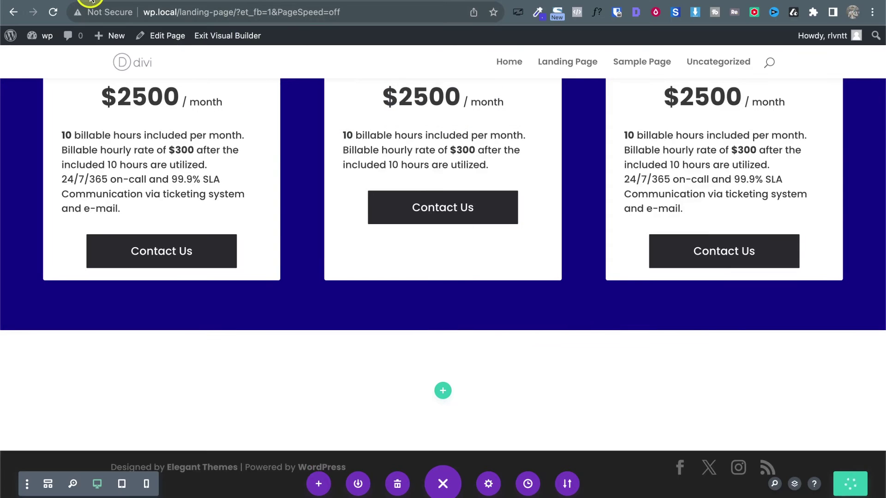
# Step: Review the "Meet Our Team" section on the reference page, then duplicate the "Trusted By The Best Clients" section in Divi
pyautogui.click(91, 1)
pyautogui.scroll(-15, 348, 276)
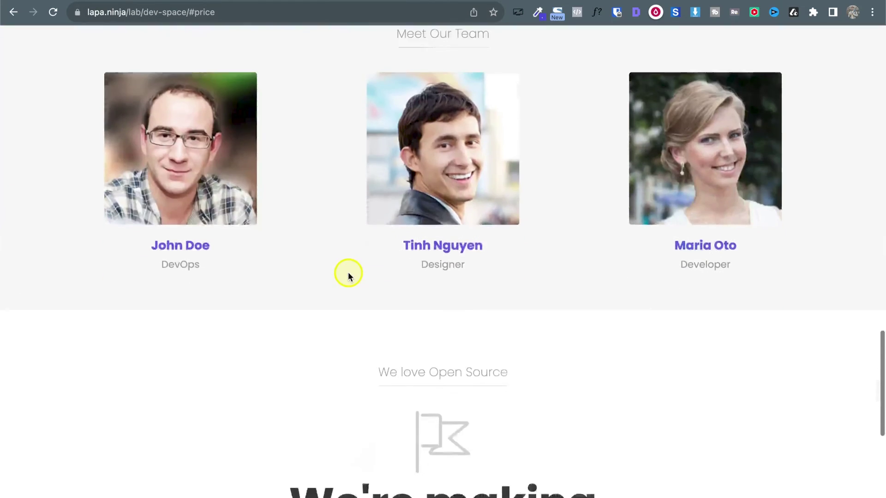
pyautogui.scroll(10, 348, 276)
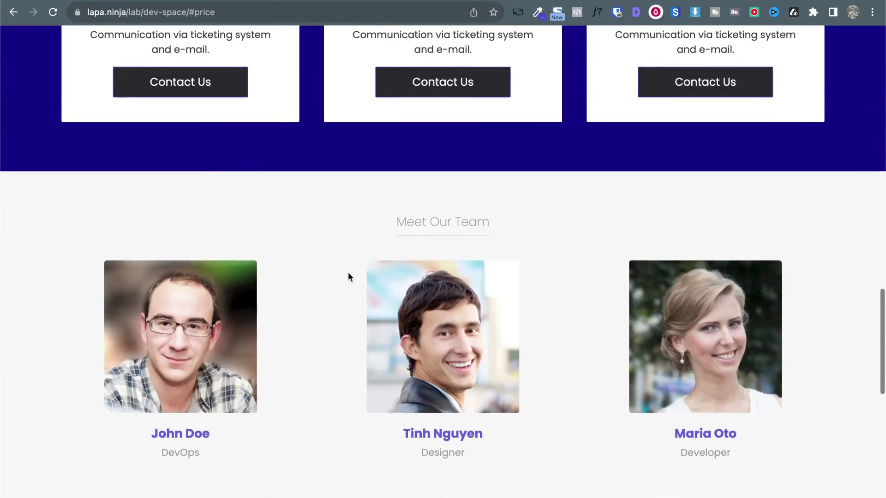
pyautogui.scroll(-3, 348, 276)
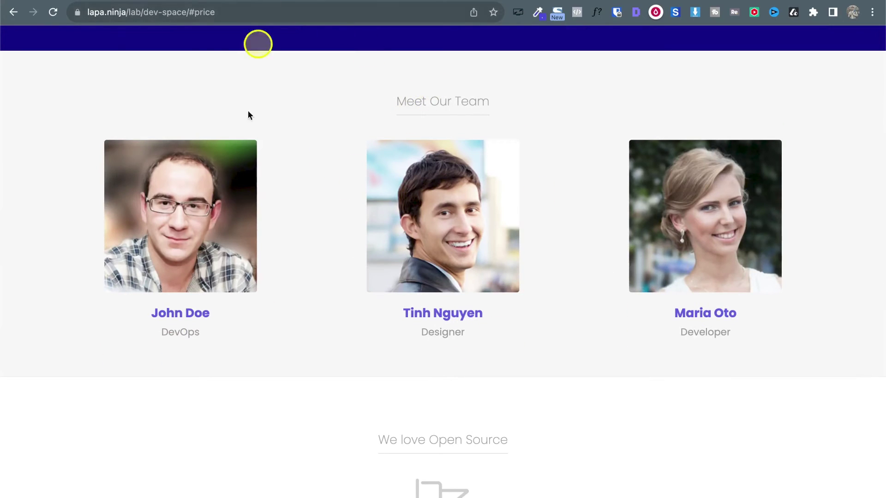
pyautogui.scroll(4, 259, 342)
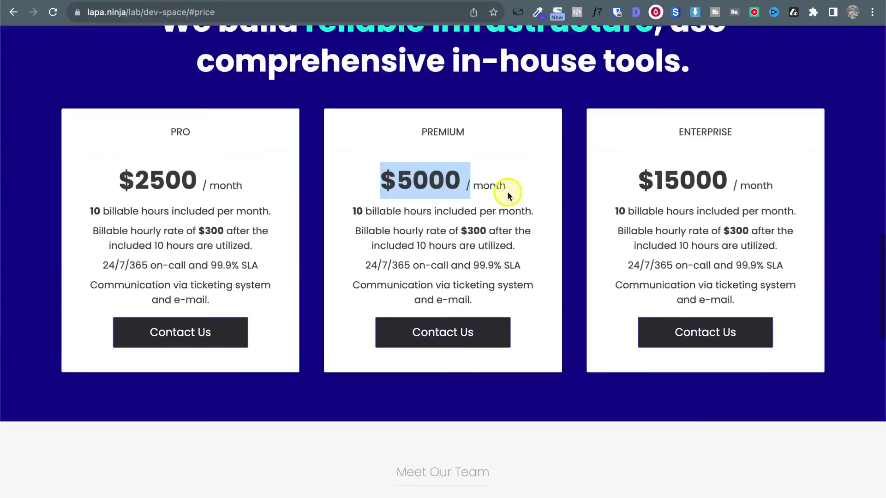
pyautogui.scroll(-3, 507, 189)
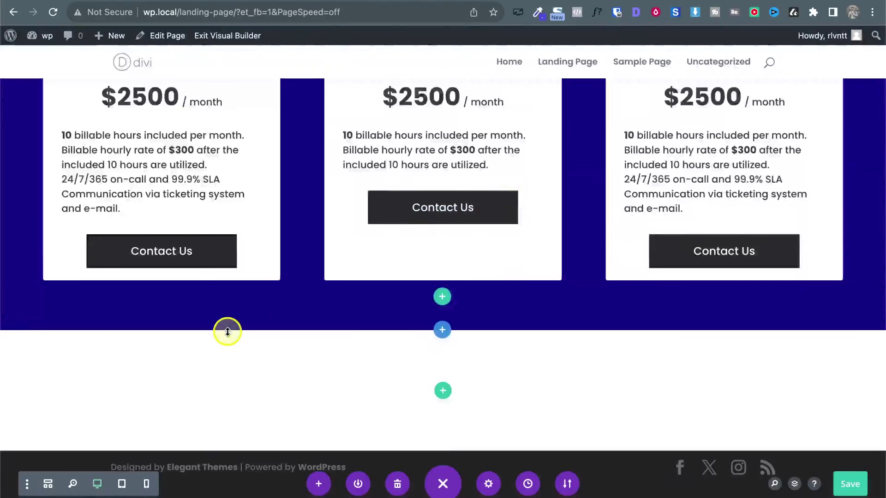
pyautogui.scroll(15, 228, 330)
pyautogui.scroll(-5, 227, 331)
pyautogui.moveTo(99, 247)
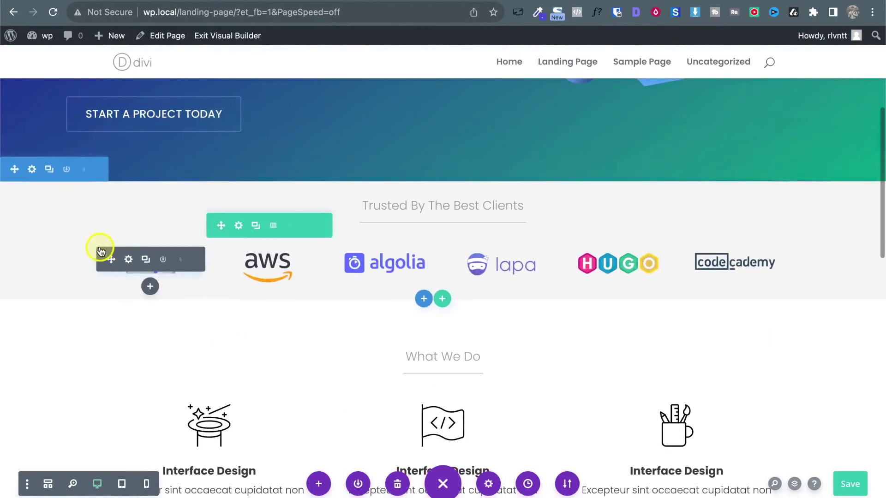
pyautogui.click(48, 170)
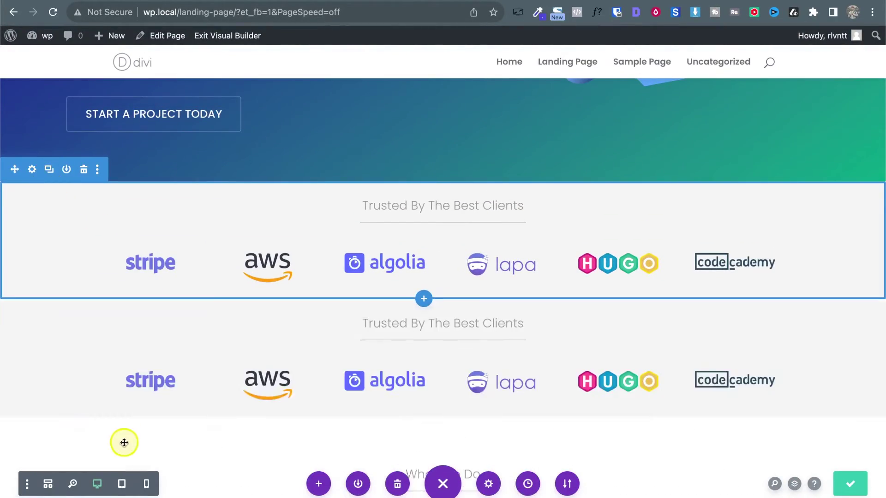
# Step: Move the duplicated "Trusted By The Best Clients" section down the page to directly below the "How We Work" section
pyautogui.scroll(-3, 123, 443)
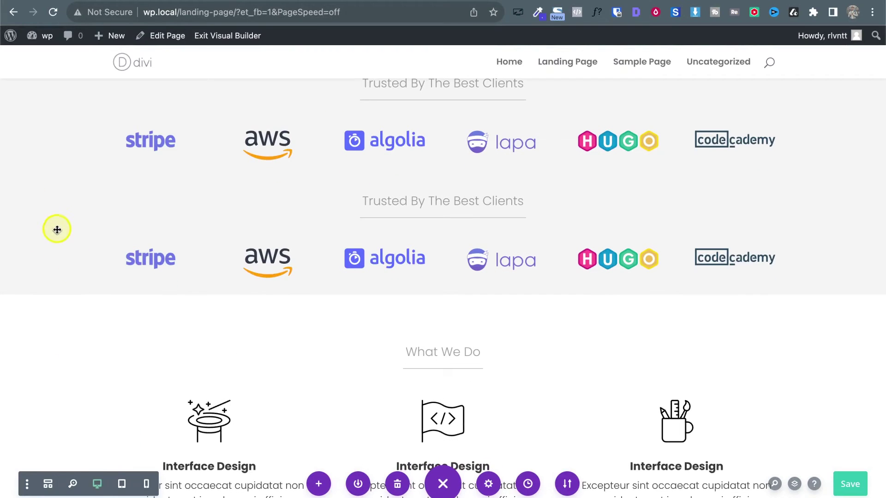
pyautogui.moveTo(48, 217); pyautogui.dragTo(62, 480)
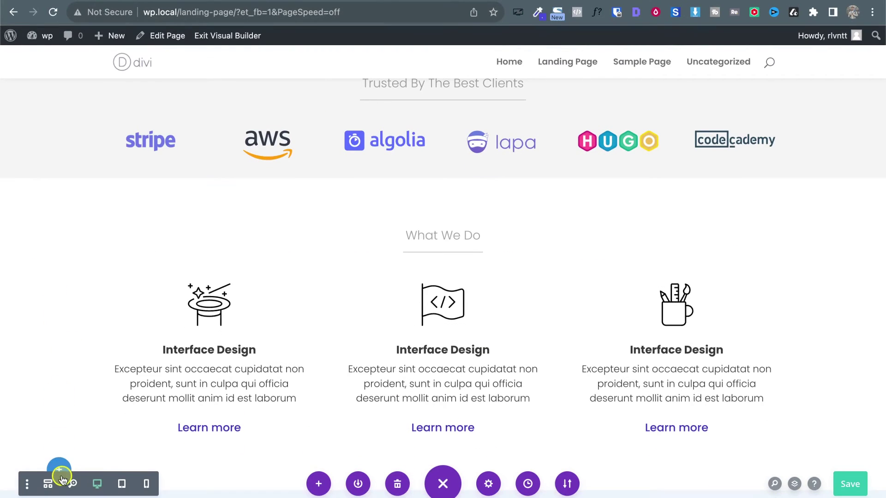
pyautogui.moveTo(218, 487); pyautogui.dragTo(312, 317)
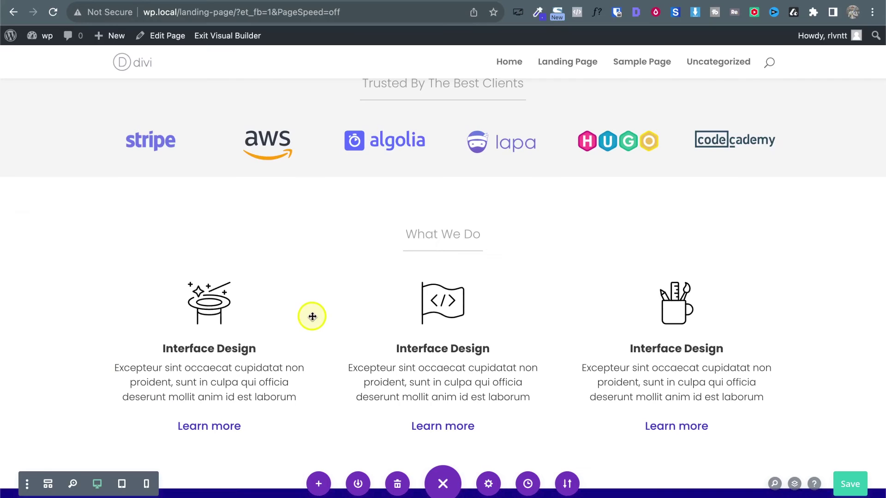
pyautogui.scroll(-10, 312, 317)
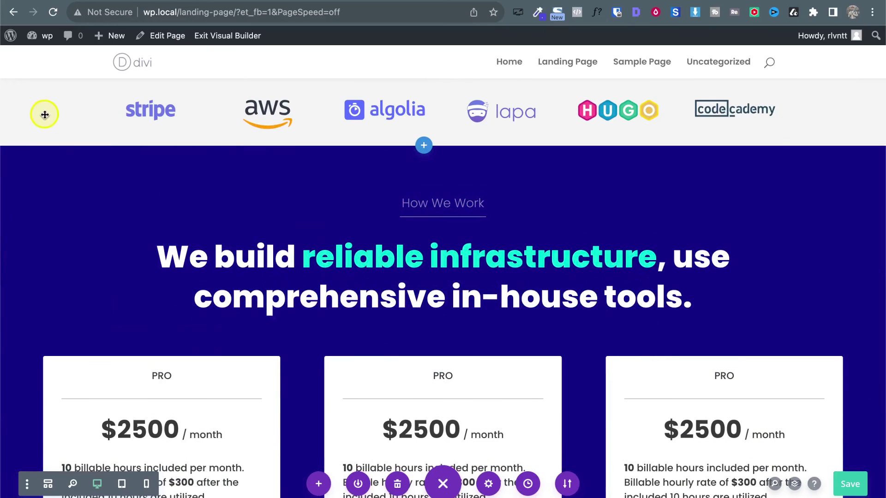
pyautogui.scroll(2, 23, 95)
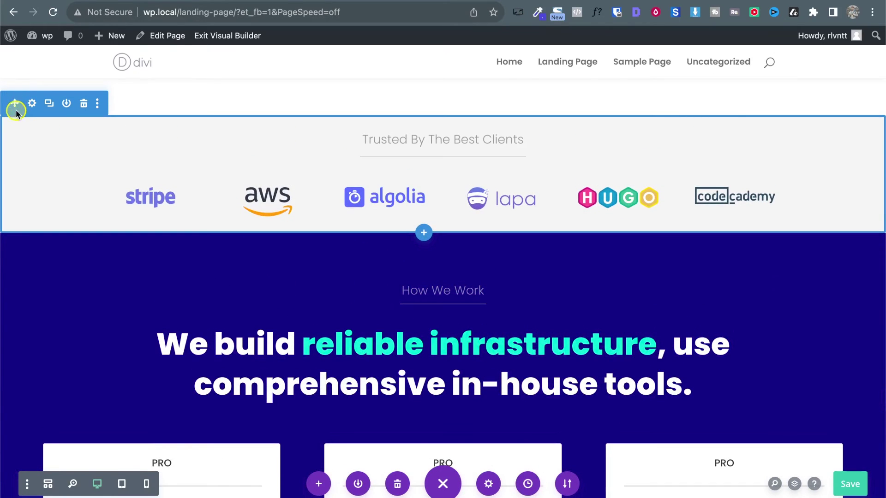
pyautogui.moveTo(16, 113); pyautogui.dragTo(88, 480)
pyautogui.moveTo(320, 470); pyautogui.dragTo(286, 487)
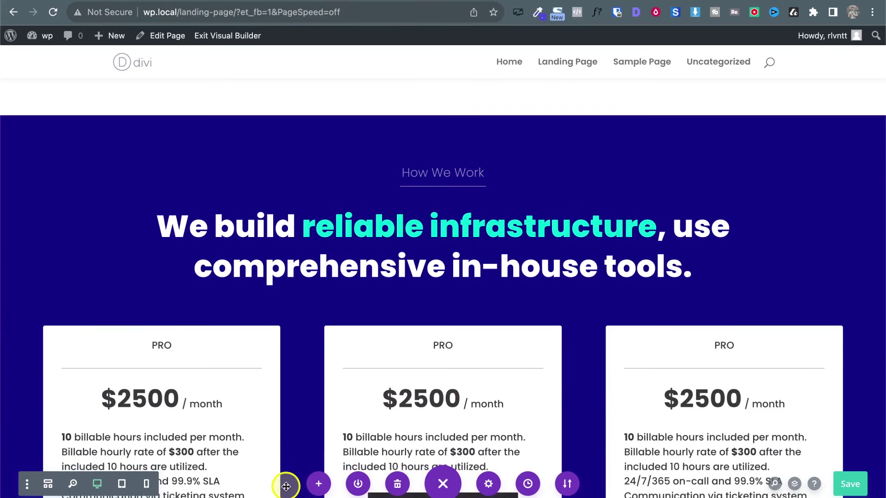
pyautogui.moveTo(320, 331); pyautogui.dragTo(291, 254)
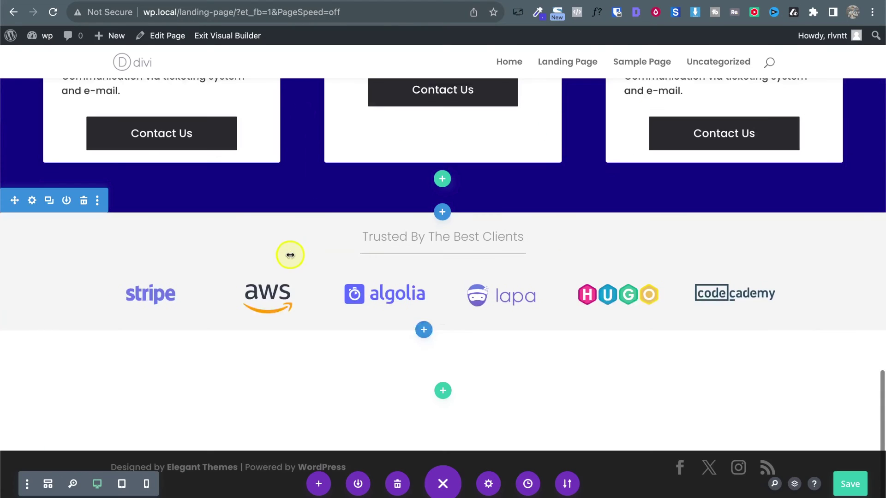
# Step: Preview the pricing section's responsive layout in phone view and in tablet view
pyautogui.moveTo(352, 289)
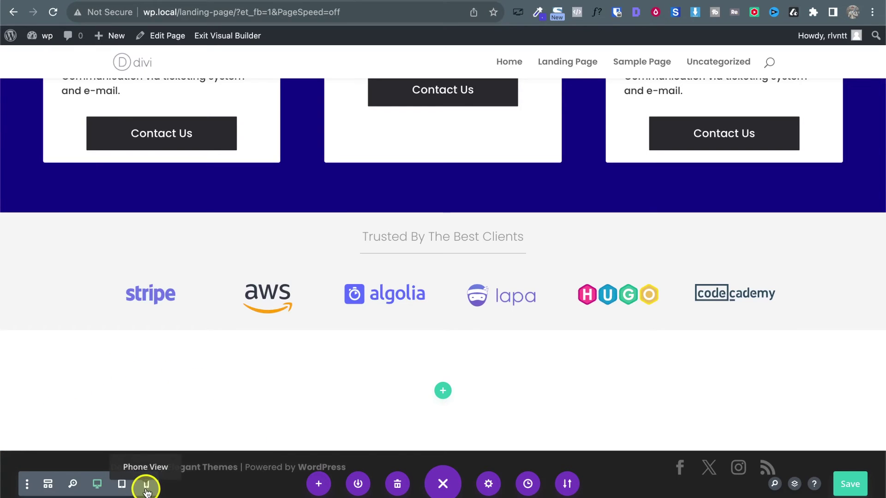
pyautogui.click(147, 484)
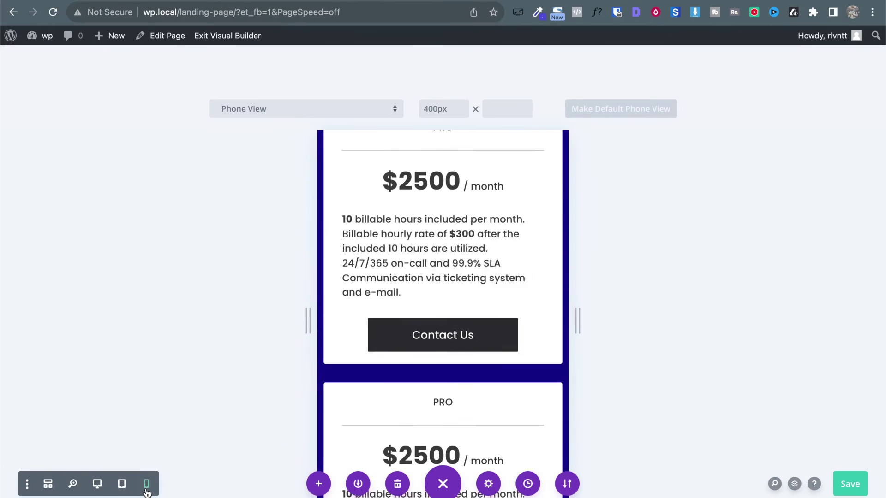
pyautogui.scroll(5, 535, 372)
pyautogui.scroll(-5, 536, 372)
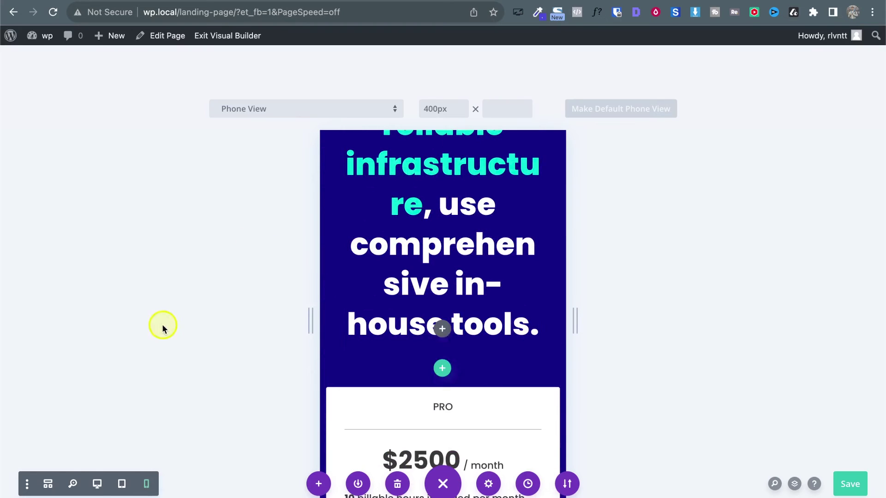
pyautogui.click(122, 484)
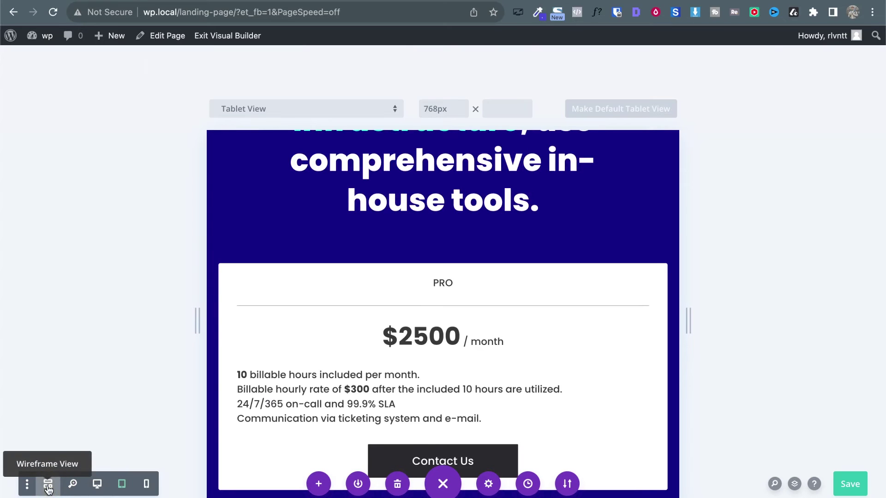
# Step: Examine the page's sections, rows and modules in wireframe view down to the duplicated clients section, then return to desktop view
pyautogui.click(48, 484)
pyautogui.scroll(-5, 403, 352)
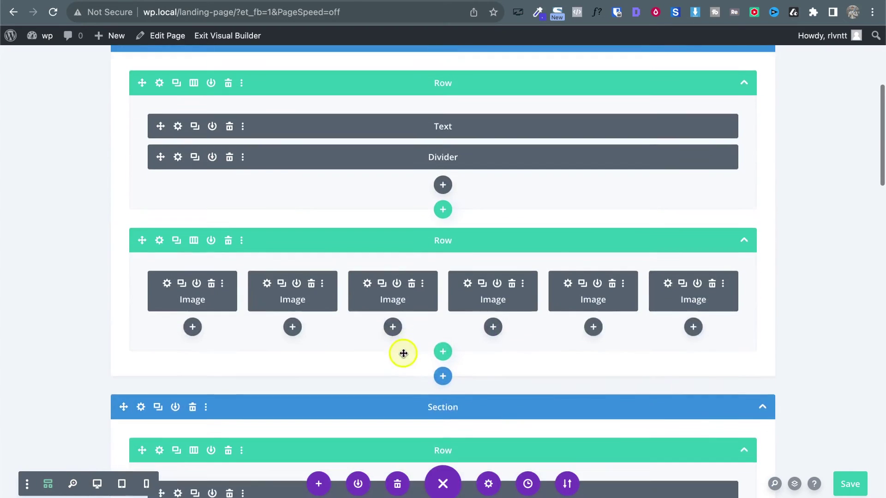
pyautogui.scroll(-2, 404, 353)
pyautogui.scroll(-6, 404, 356)
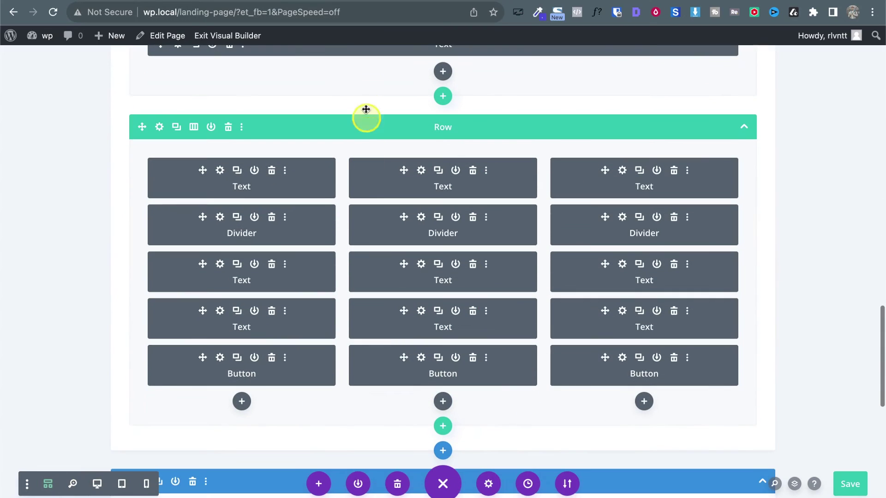
pyautogui.scroll(-6, 652, 311)
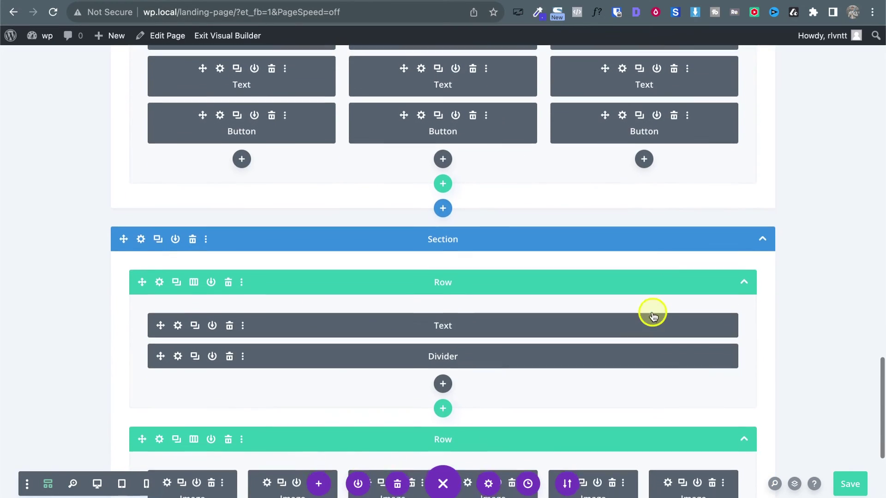
pyautogui.scroll(-5, 271, 337)
pyautogui.scroll(1, 271, 342)
pyautogui.scroll(2, 272, 341)
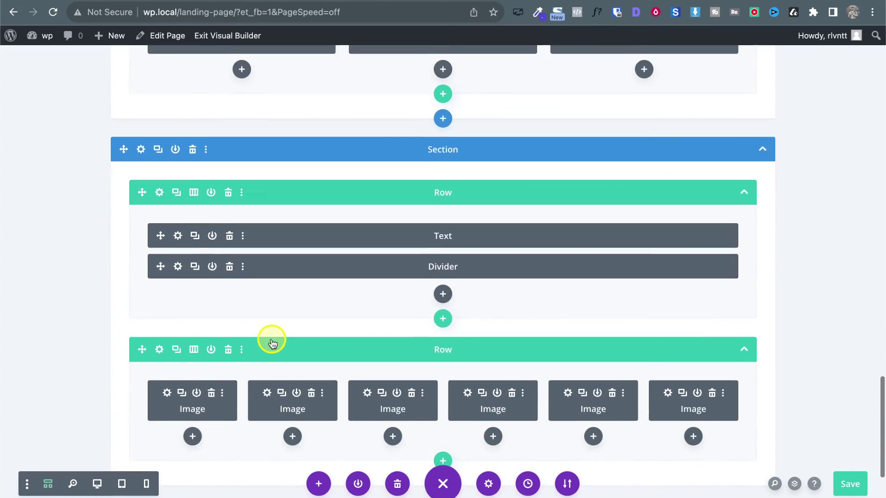
pyautogui.scroll(-3, 271, 340)
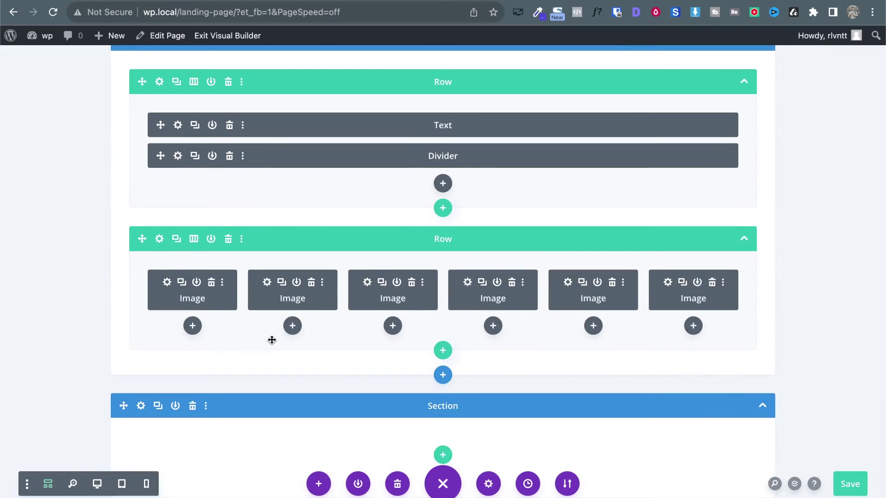
pyautogui.scroll(3, 272, 340)
pyautogui.scroll(-4, 272, 340)
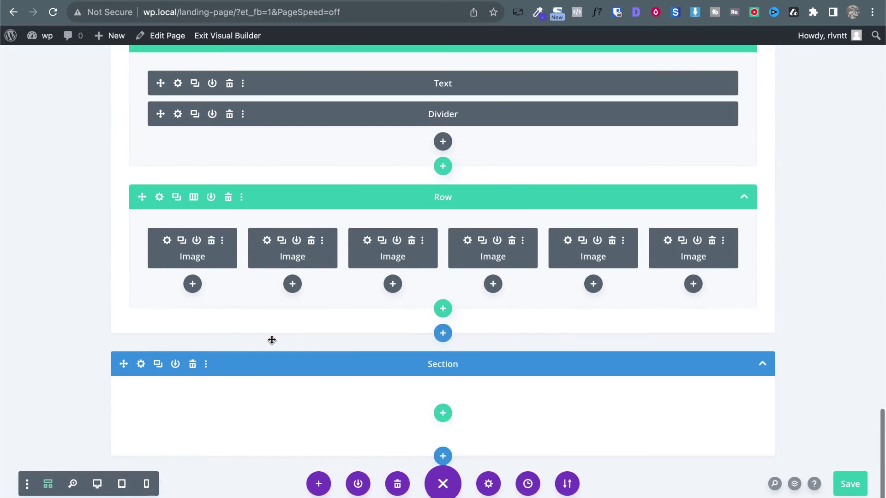
pyautogui.scroll(1, 271, 343)
pyautogui.scroll(4, 270, 343)
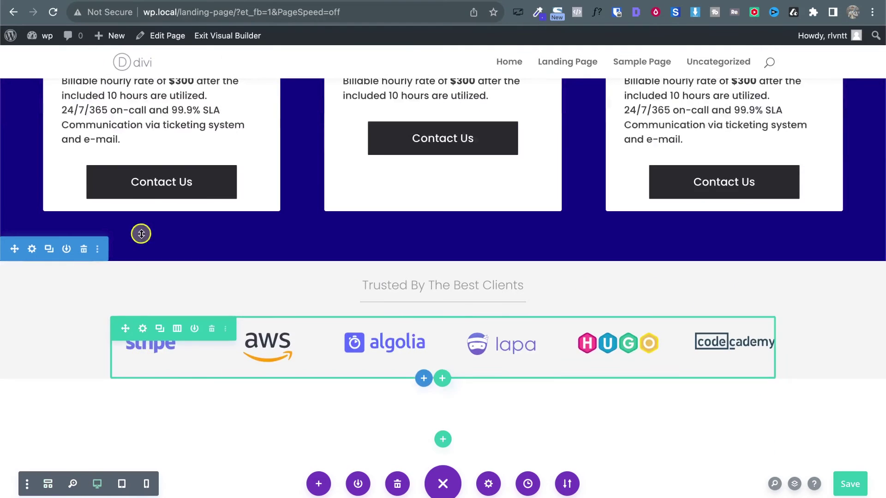
# Step: Try to move the section below the upper client logos section higher up the page in wireframe view
pyautogui.moveTo(138, 234); pyautogui.dragTo(143, 192)
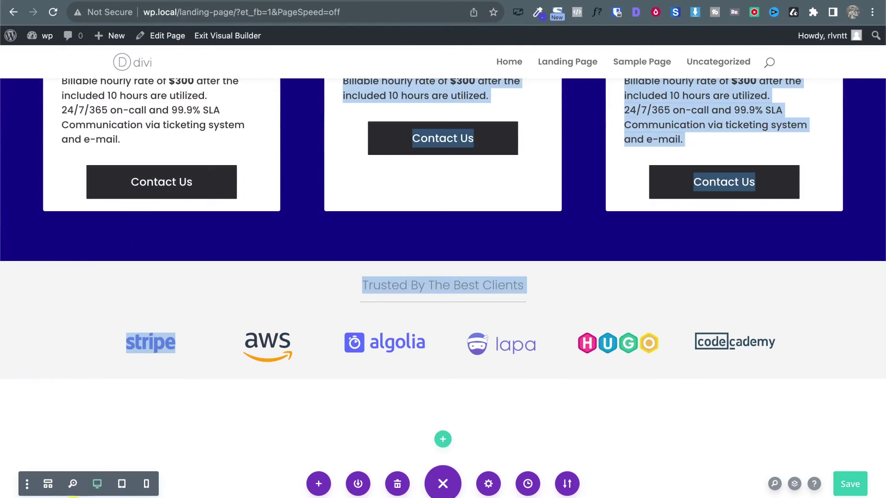
pyautogui.click(49, 485)
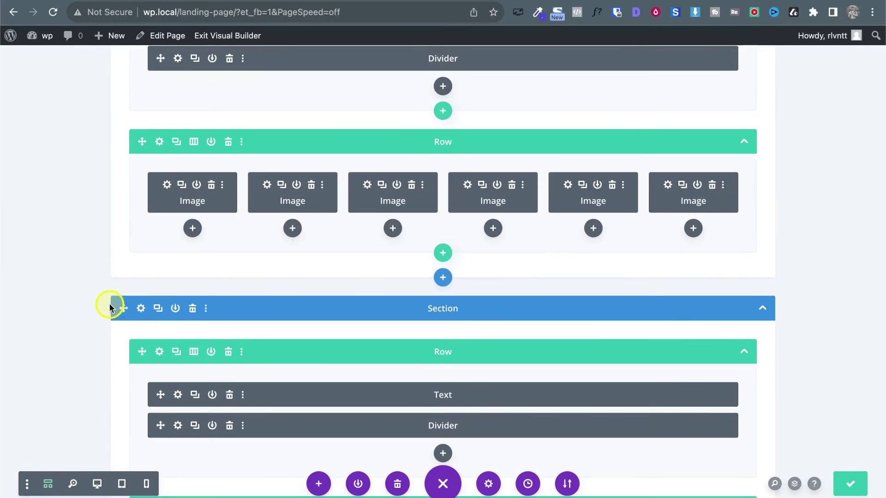
pyautogui.scroll(3, 154, 337)
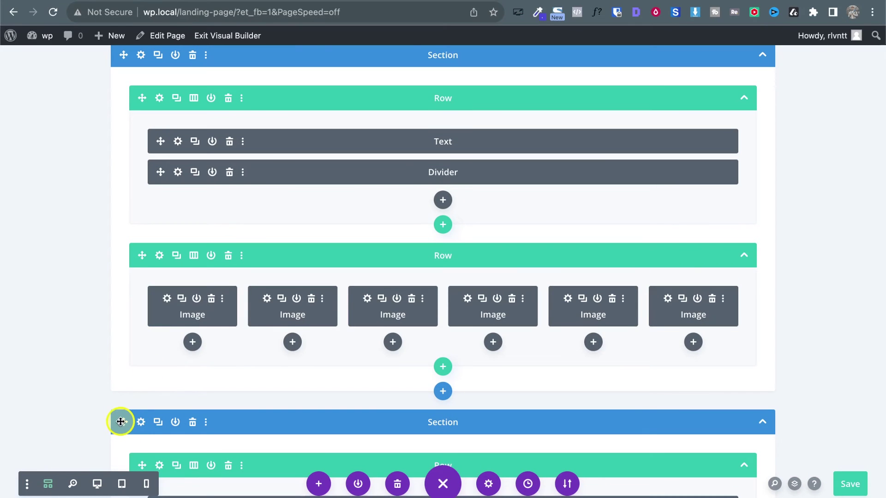
pyautogui.moveTo(120, 415); pyautogui.dragTo(139, 220)
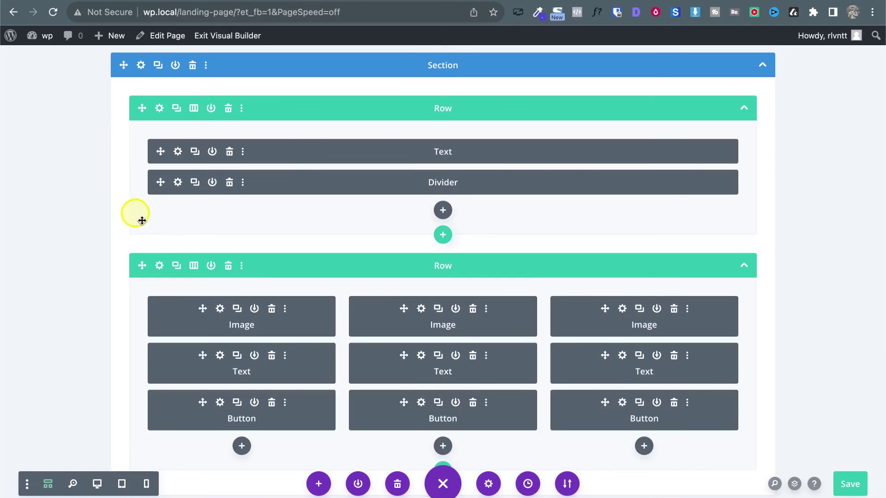
pyautogui.scroll(3, 226, 313)
pyautogui.scroll(-11, 226, 313)
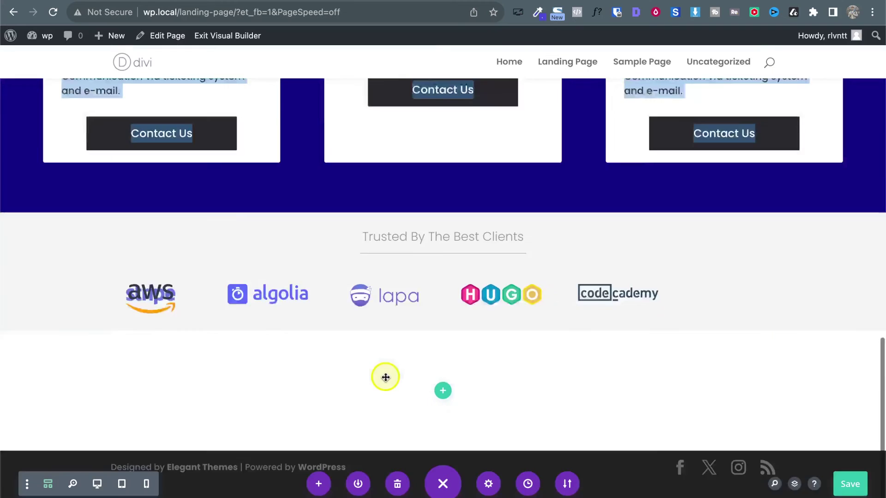
pyautogui.scroll(-1, 386, 377)
pyautogui.scroll(3, 386, 378)
pyautogui.scroll(-3, 385, 377)
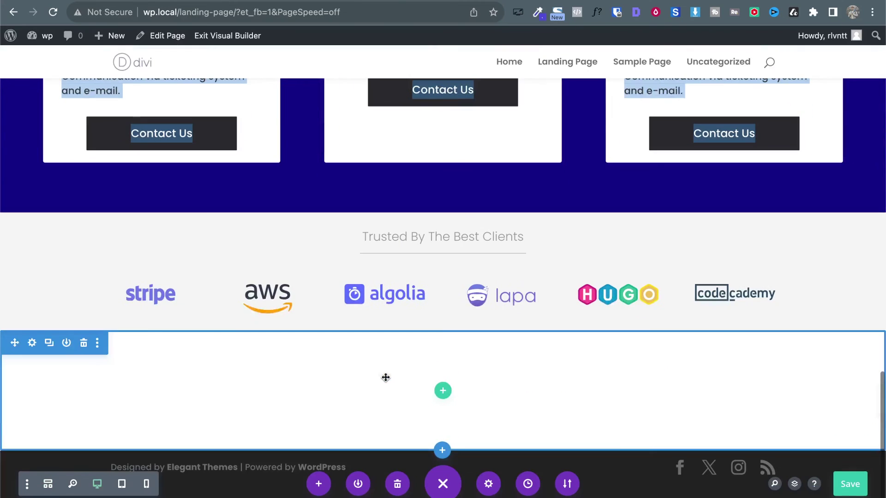
pyautogui.scroll(4, 212, 273)
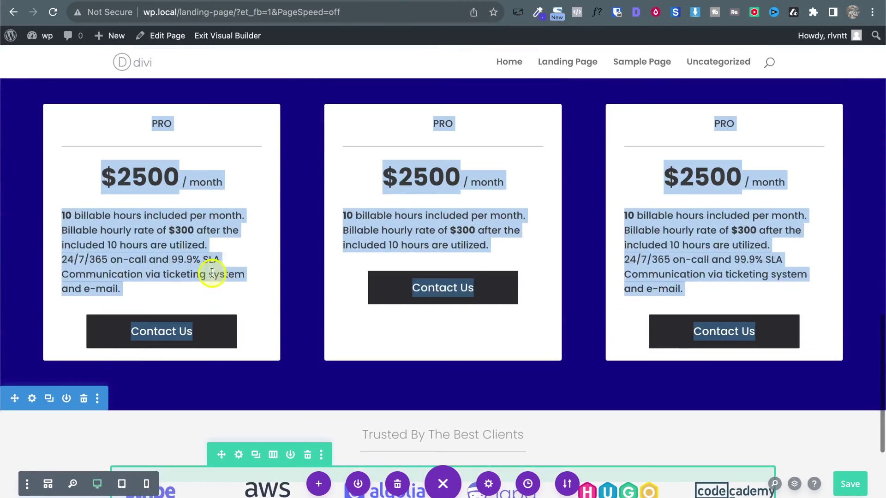
# Step: In wireframe view, move the empty section at the end of the page above the last client logos section
pyautogui.click(48, 485)
pyautogui.scroll(-15, 126, 253)
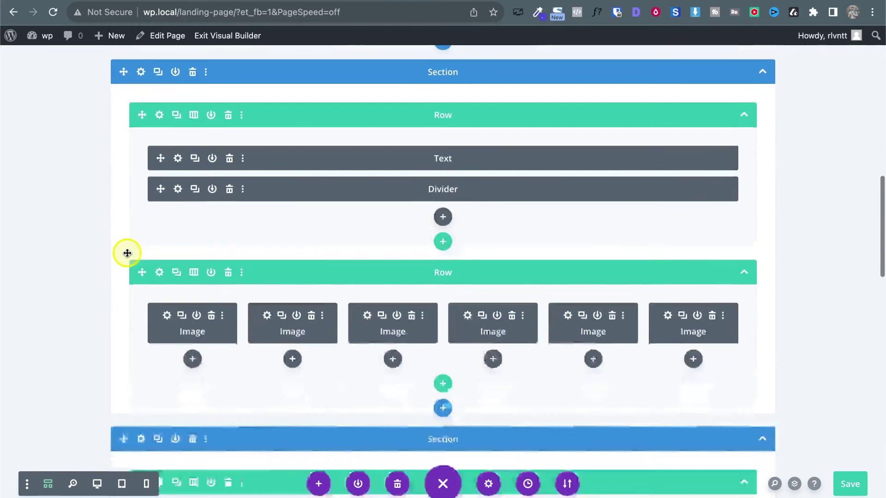
pyautogui.scroll(-12, 127, 253)
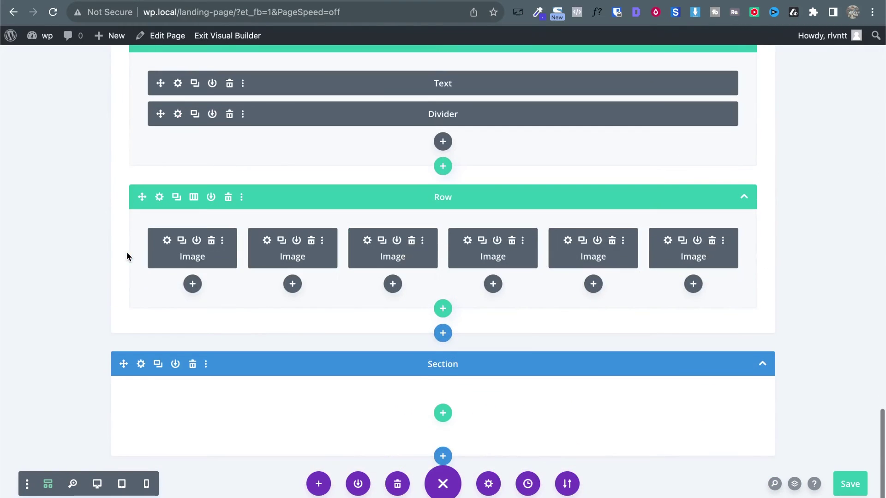
pyautogui.scroll(-6, 127, 253)
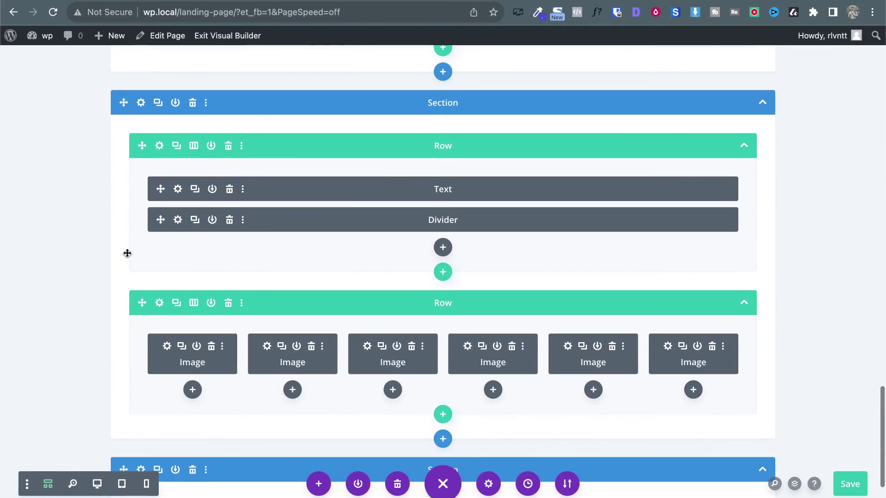
pyautogui.scroll(-2, 130, 459)
pyautogui.moveTo(126, 428); pyautogui.dragTo(140, 174)
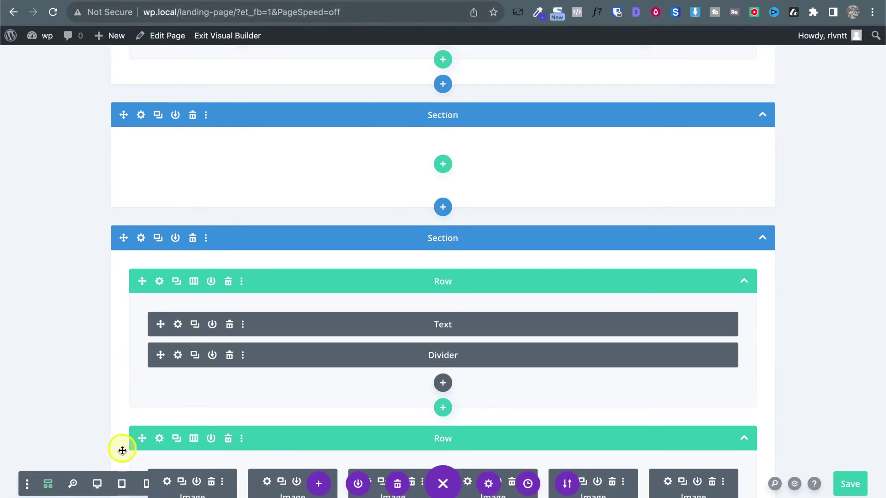
# Step: In desktop view, move the "Trusted By The Best Clients" section back above the empty section
pyautogui.click(97, 484)
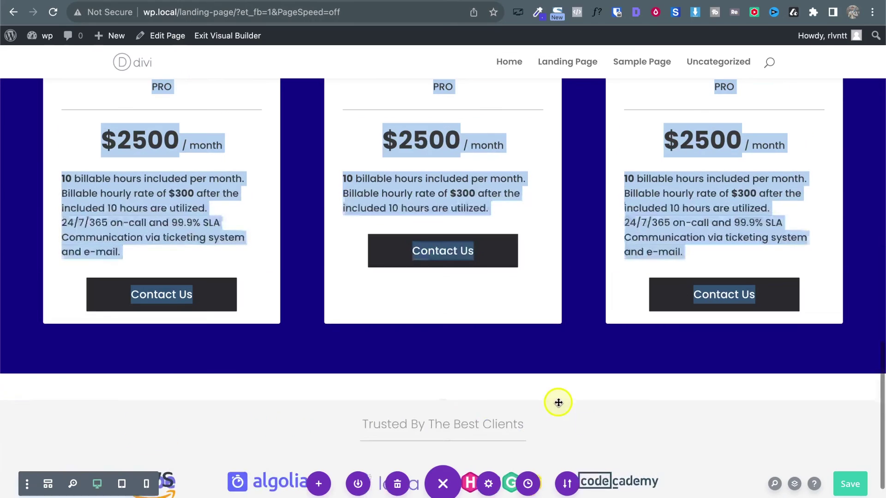
pyautogui.scroll(-3, 287, 376)
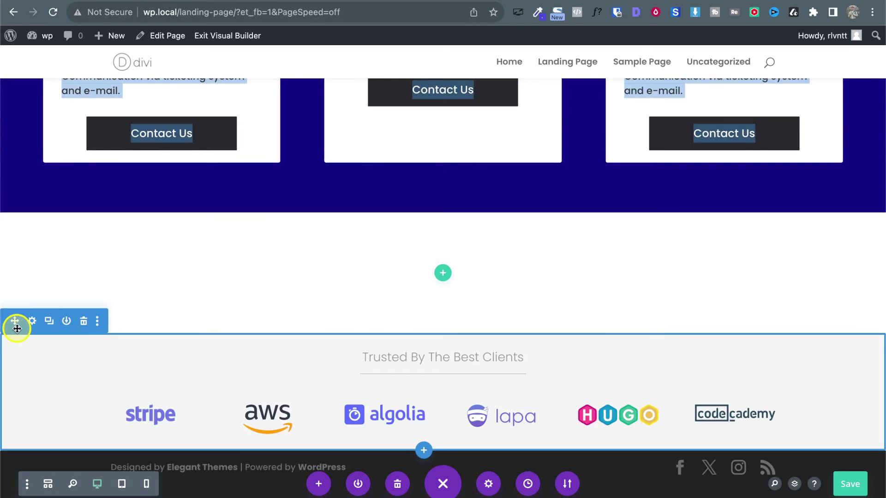
pyautogui.moveTo(16, 326); pyautogui.dragTo(117, 340)
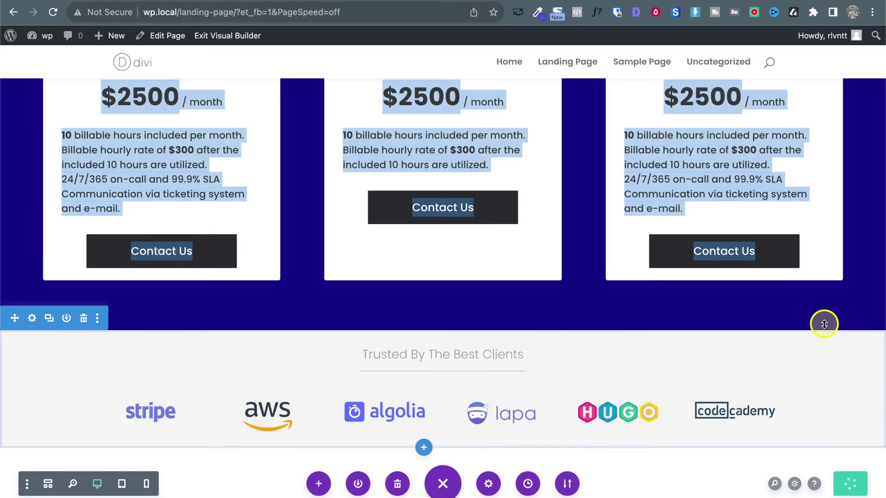
# Step: Replace the "Trusted By The Best Clients" heading text with "Meet Our Team" and save the page
pyautogui.scroll(-3, 824, 323)
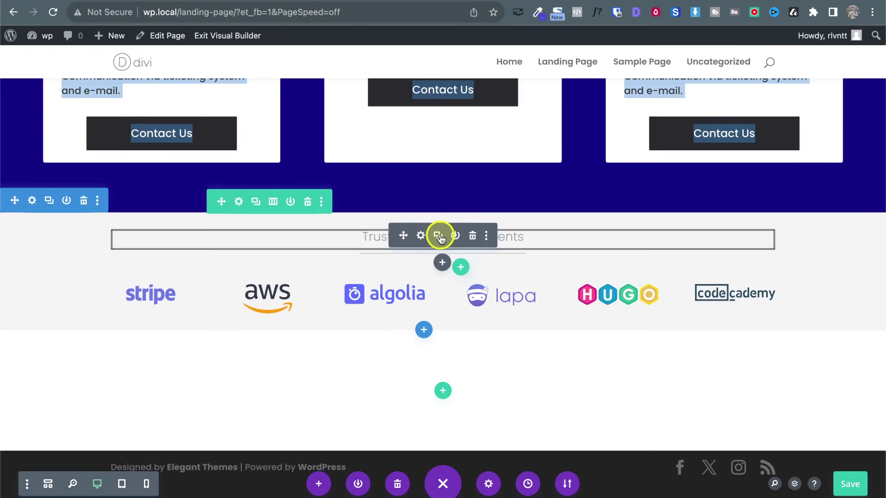
pyautogui.click(418, 233)
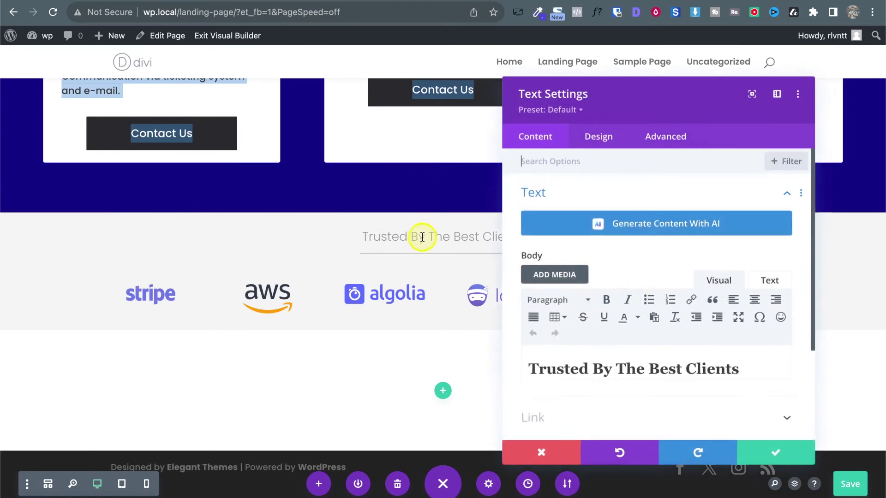
pyautogui.tripleClick(597, 360)
pyautogui.write('Meet Our Team')
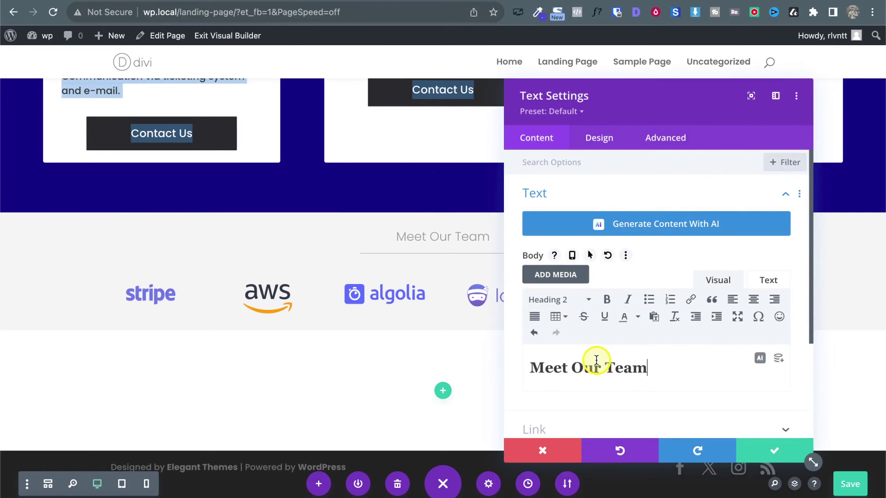
pyautogui.click(784, 451)
pyautogui.press('super+s')
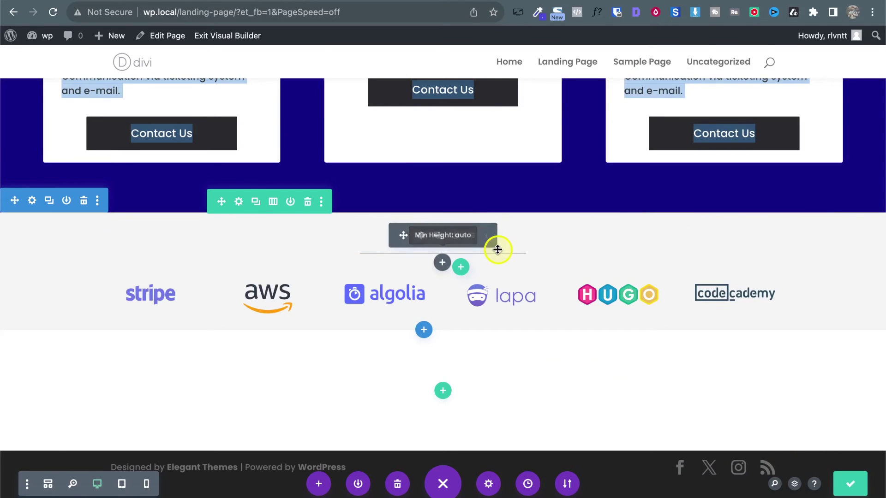
# Step: Check the team section on the reference site and delete the client logos row below the "Meet Our Team" heading
pyautogui.click(191, 1)
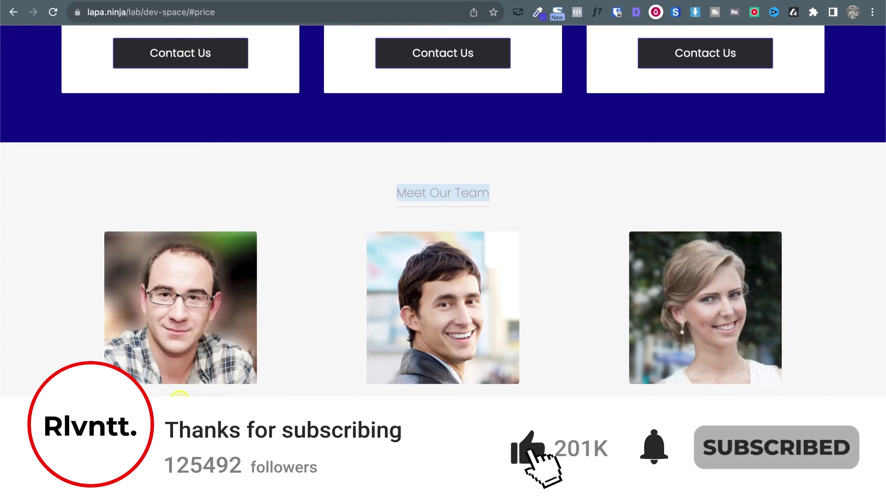
pyautogui.moveTo(213, 402); pyautogui.dragTo(160, 396)
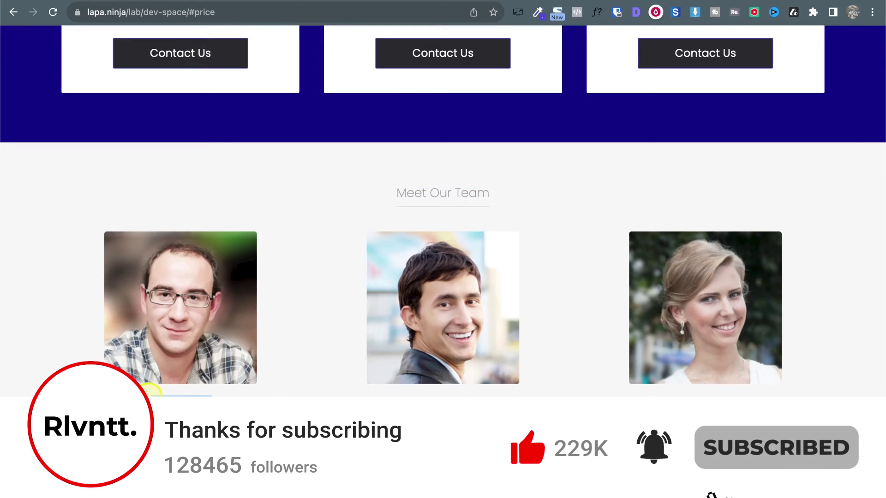
pyautogui.hotkey('ctrl', 'Tab')
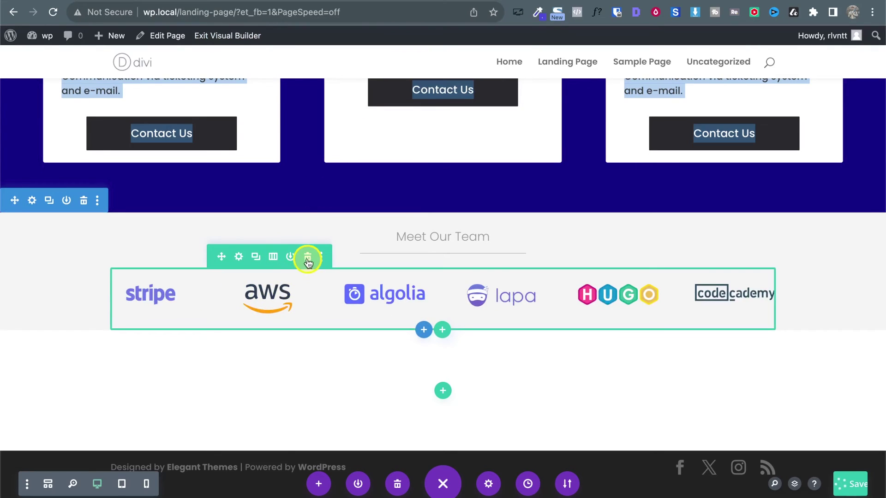
pyautogui.click(307, 258)
# Step: Following the reference team layout, insert a row with three equal columns below the "Meet Our Team" heading, without adding a module
pyautogui.hotkey('ctrl', 'Tab')
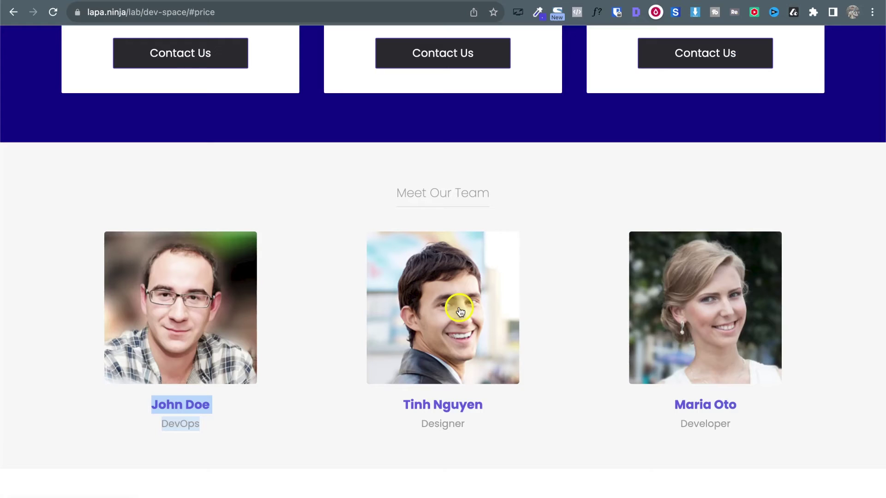
pyautogui.scroll(-3, 460, 311)
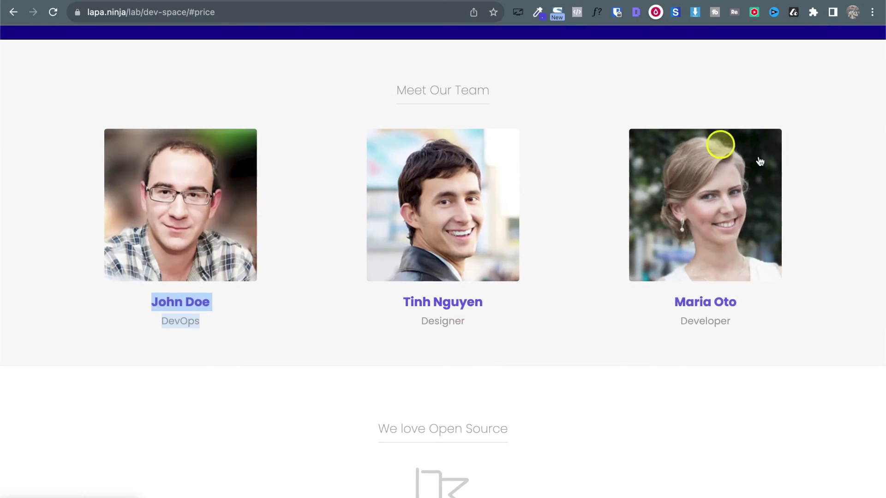
pyautogui.hotkey('ctrl', 'shift', 'Tab')
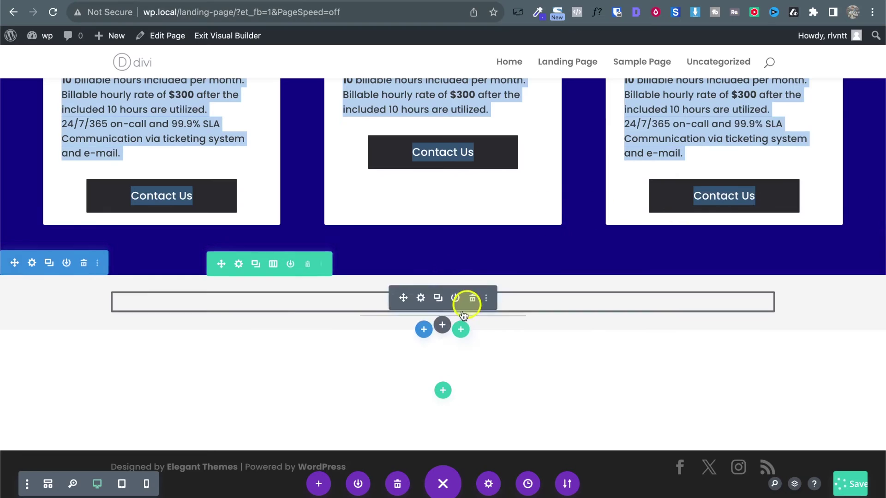
pyautogui.click(461, 329)
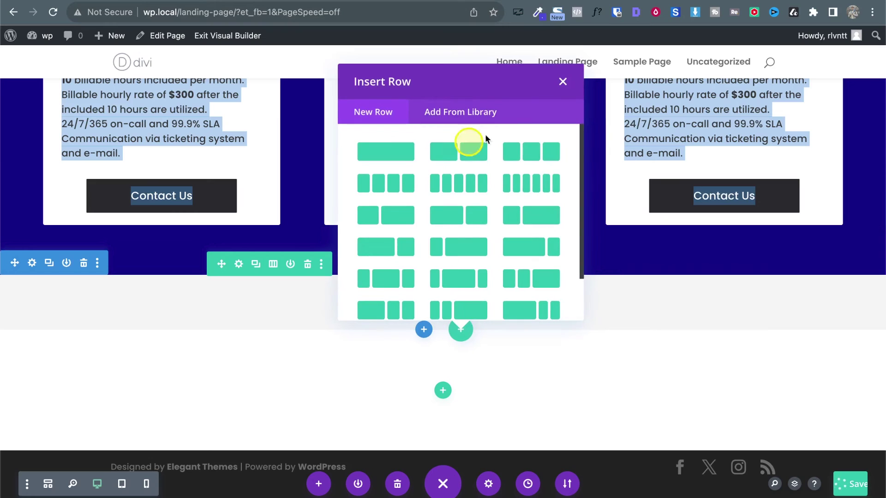
pyautogui.click(529, 154)
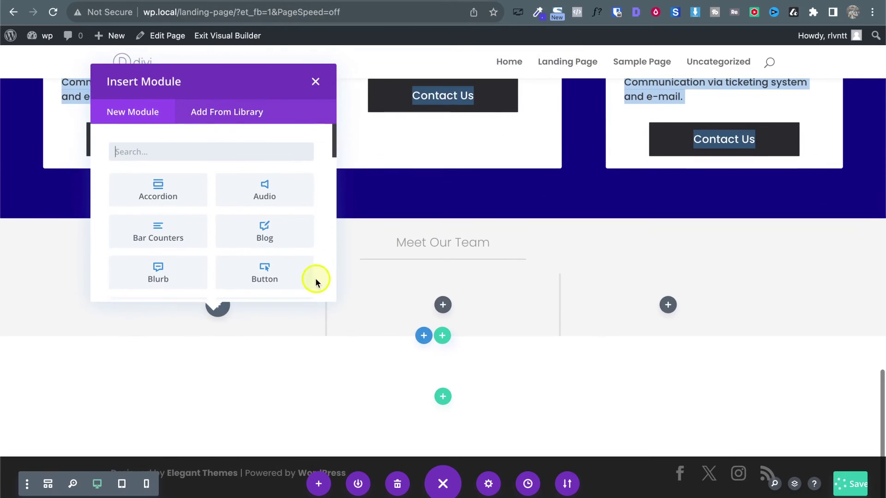
pyautogui.click(317, 80)
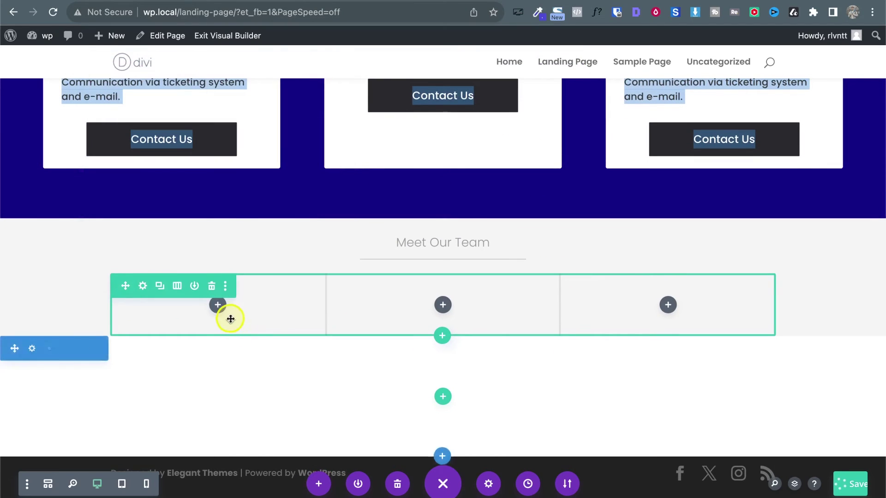
# Step: Clear the custom top and bottom padding of the "Meet Our Team" section and accept the section settings
pyautogui.hotkey('ctrl', 'Tab')
pyautogui.hotkey('ctrl', 'shift', 'Tab')
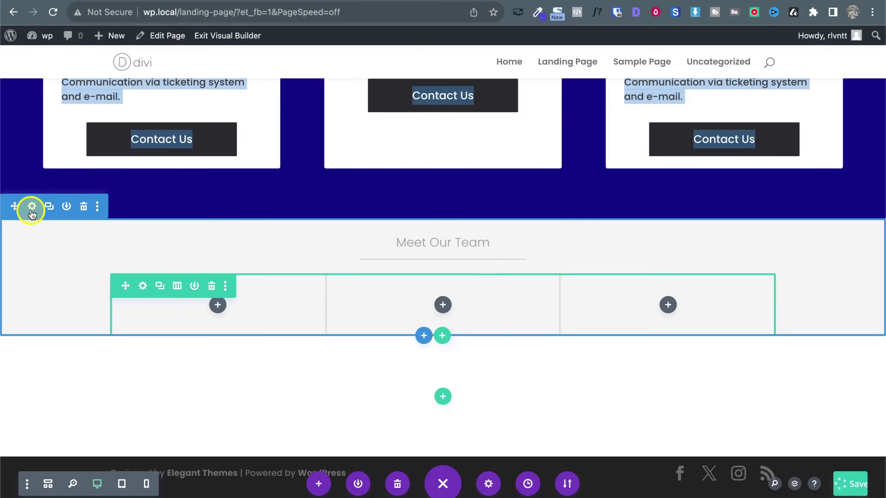
pyautogui.click(32, 208)
pyautogui.click(609, 149)
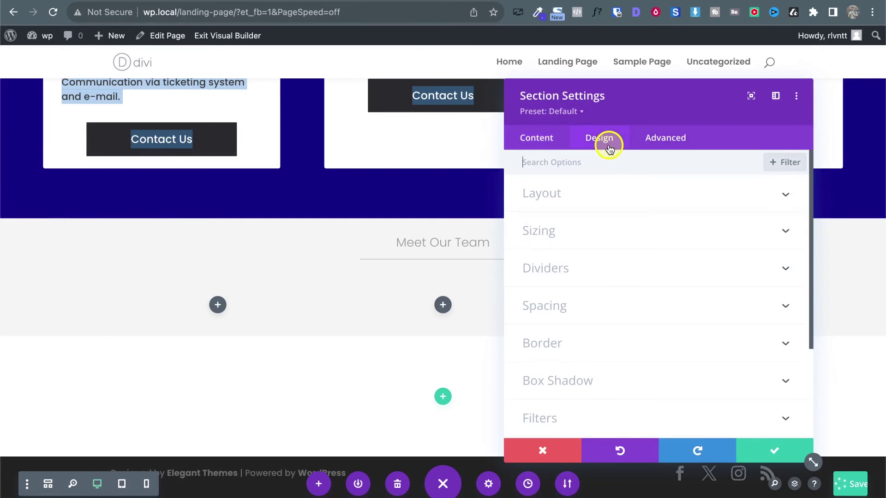
pyautogui.click(576, 249)
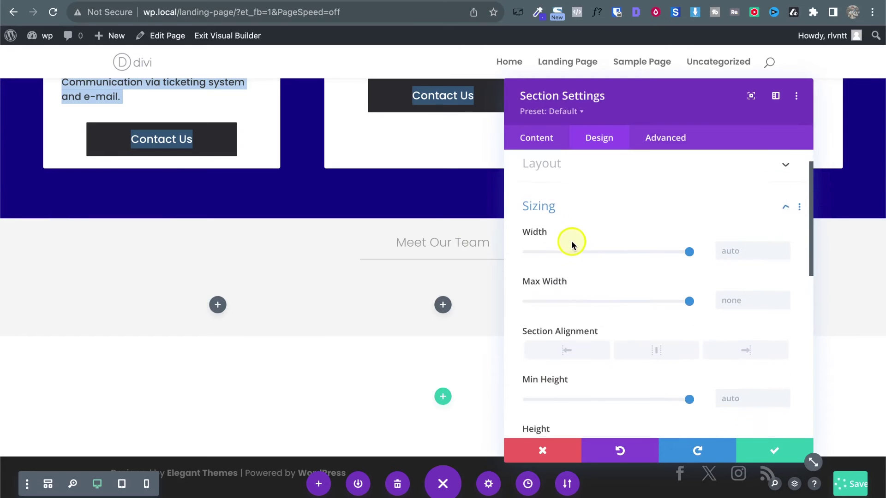
pyautogui.click(555, 168)
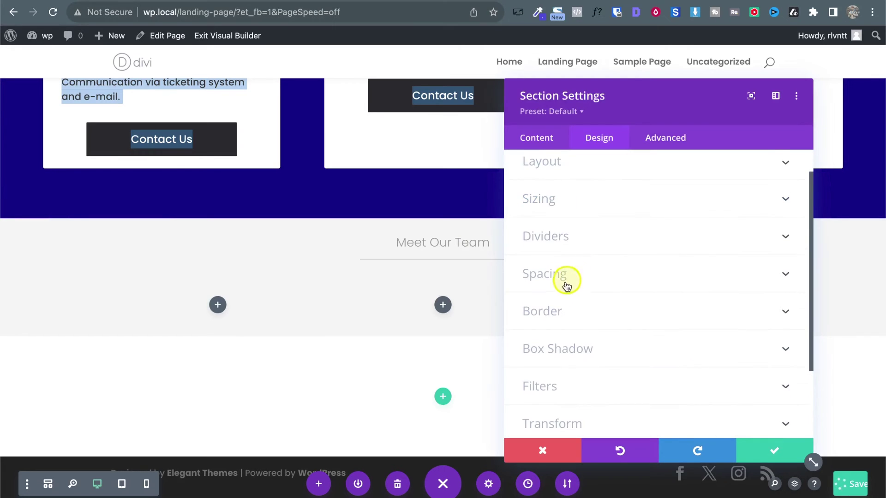
pyautogui.click(567, 275)
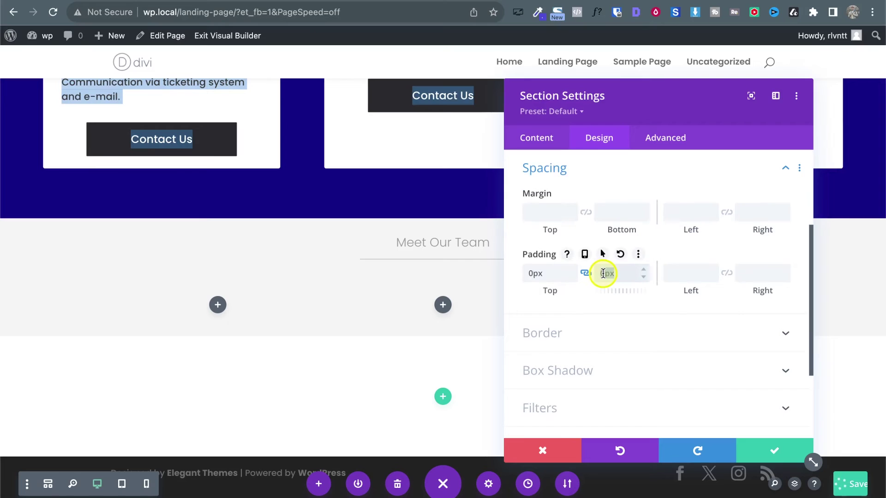
pyautogui.click(577, 276)
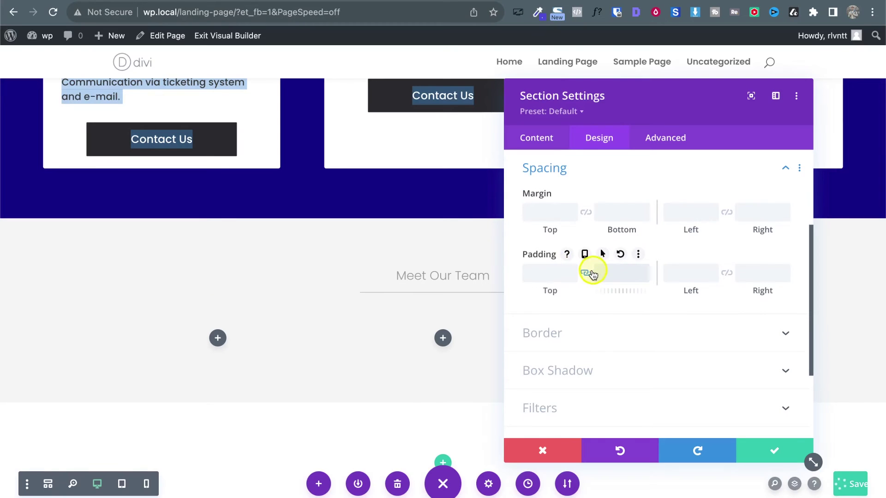
pyautogui.click(774, 449)
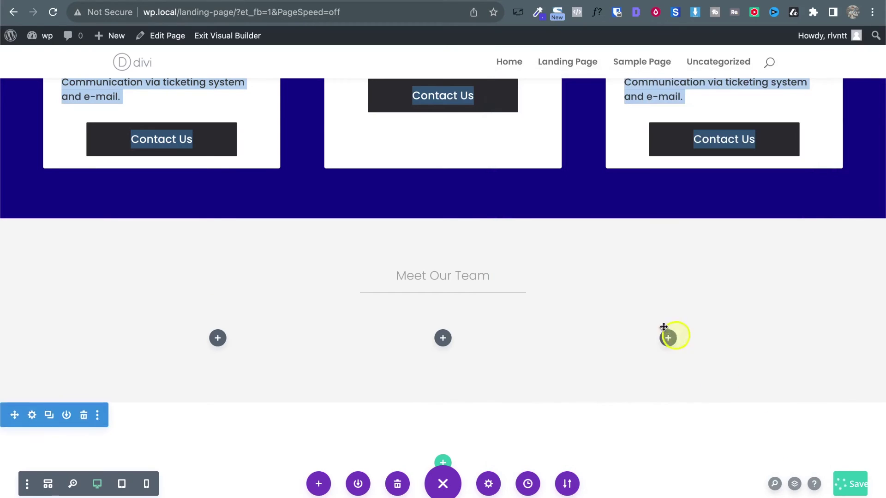
pyautogui.scroll(-3, 311, 313)
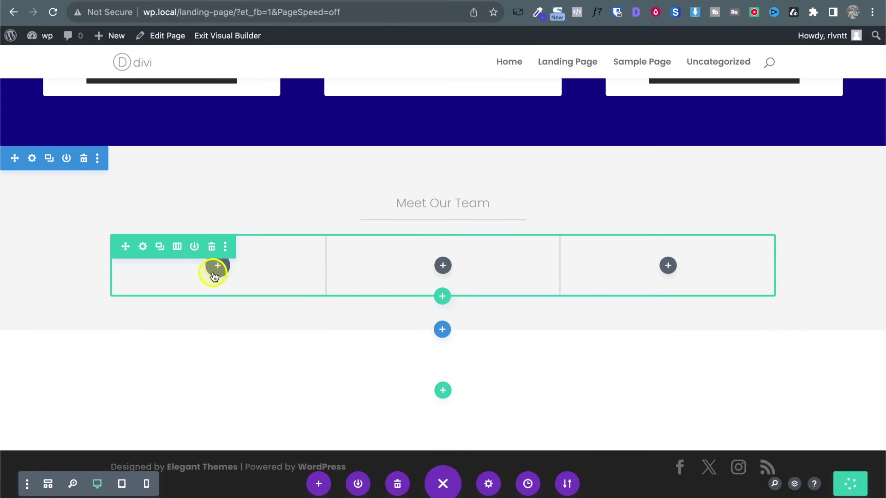
# Step: Insert an Image module in the first column of the team row and start choosing its image
pyautogui.click(215, 272)
pyautogui.write('im')
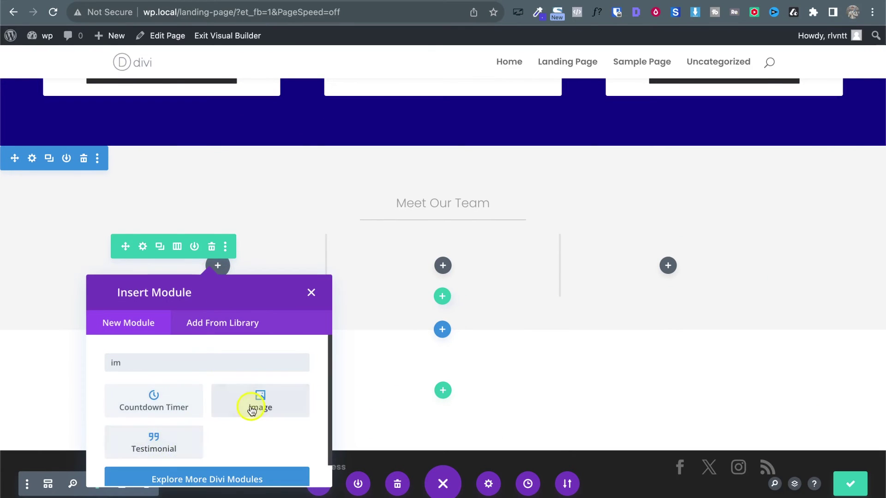
pyautogui.click(251, 410)
pyautogui.click(587, 322)
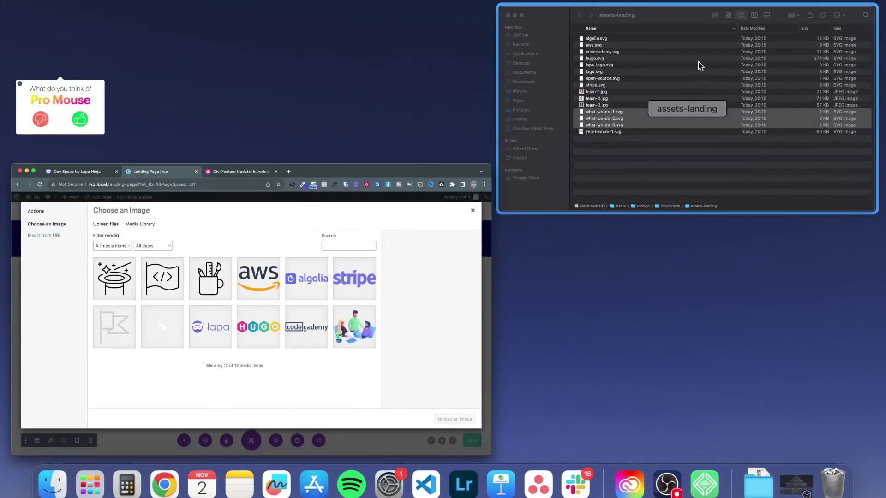
# Step: Upload team-1.jpg, team-2.jpg and team-3.jpg from the assets-landing folder, use team-3.jpg for the Image module and accept its settings
pyautogui.click(700, 66)
pyautogui.click(596, 92)
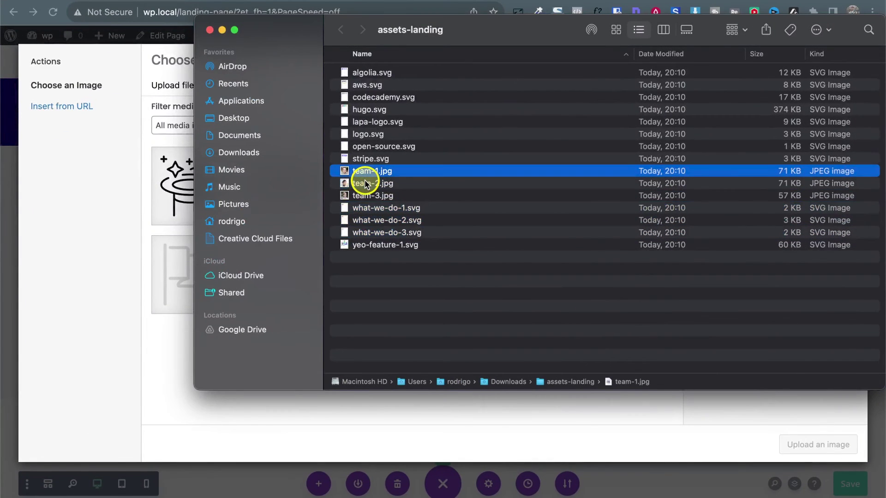
pyautogui.keyDown('shift'); pyautogui.click(364, 184); pyautogui.keyUp('shift')
pyautogui.hotkey('shift', 'Down')
pyautogui.moveTo(363, 181); pyautogui.dragTo(168, 274)
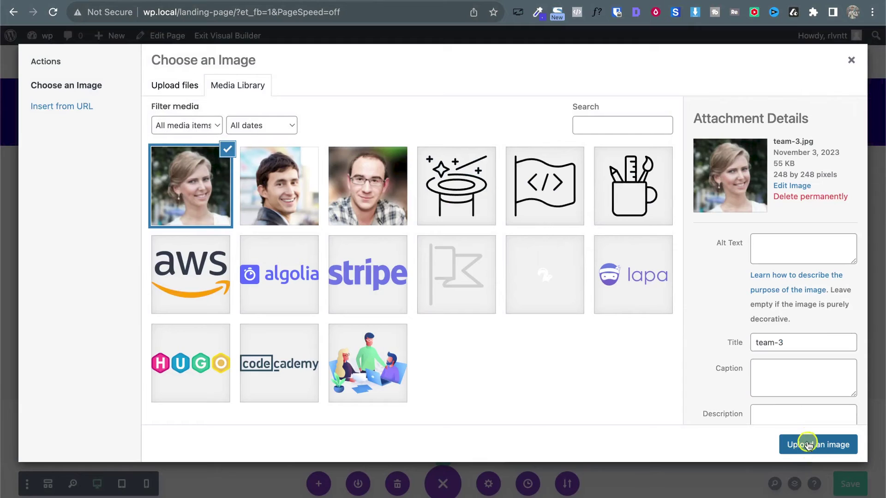
pyautogui.click(808, 445)
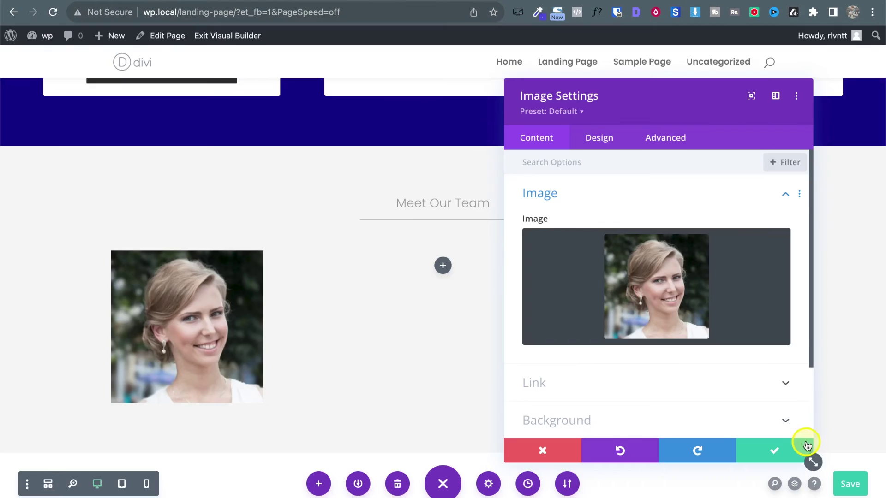
pyautogui.click(768, 451)
# Step: Center the team photo within the first column and accept the image settings
pyautogui.scroll(-3, 259, 350)
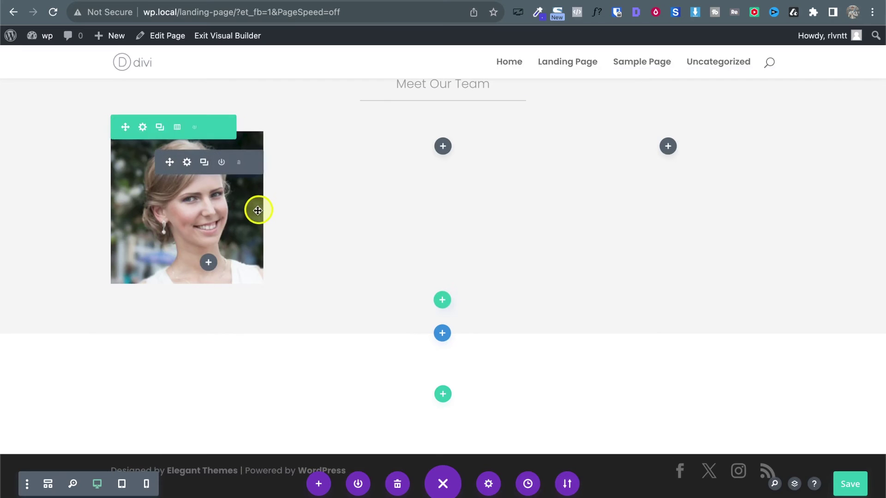
pyautogui.click(187, 163)
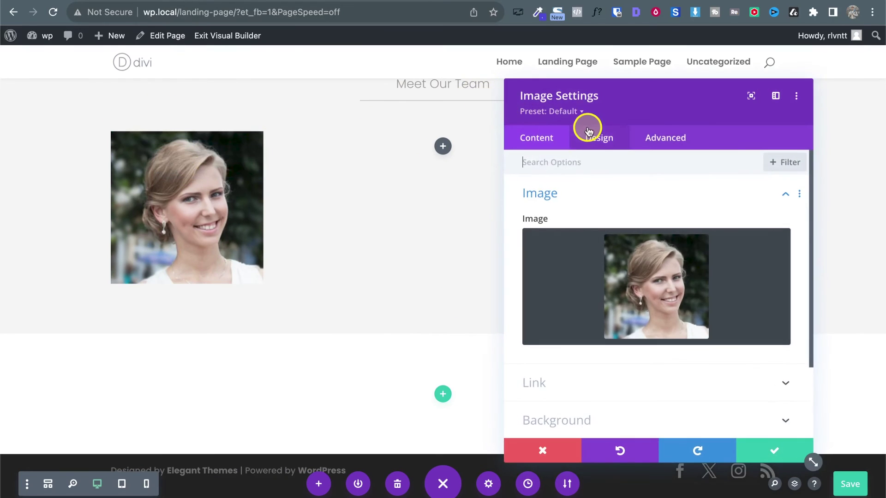
pyautogui.click(596, 141)
pyautogui.click(556, 210)
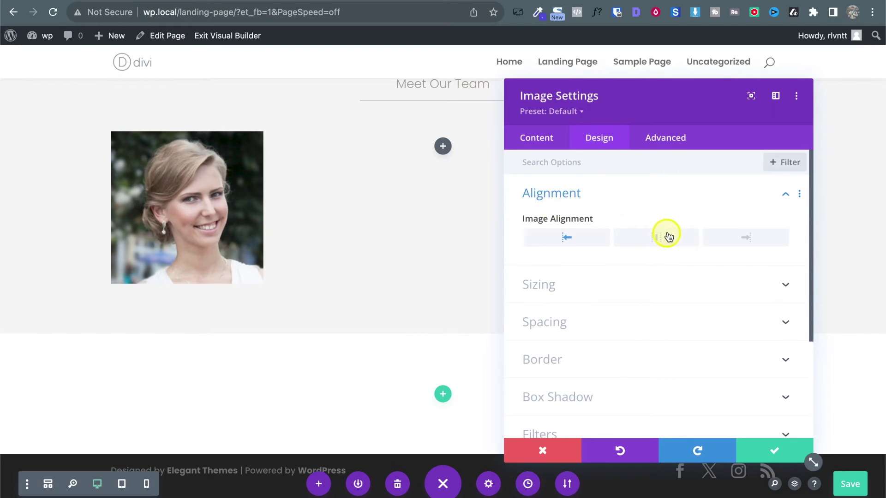
pyautogui.click(659, 238)
pyautogui.click(759, 450)
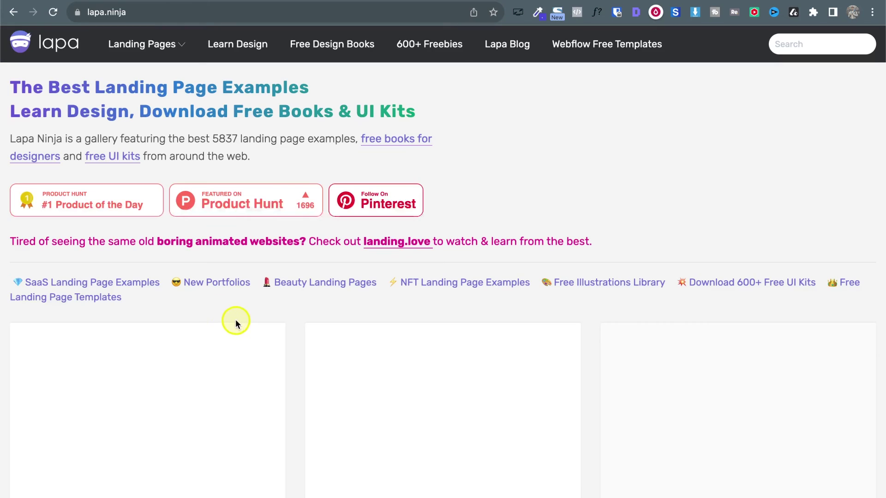
# Step: Copy the first team member's name and role from the reference site's "Meet Our Team" section
pyautogui.hscroll(-5, 182, 306)
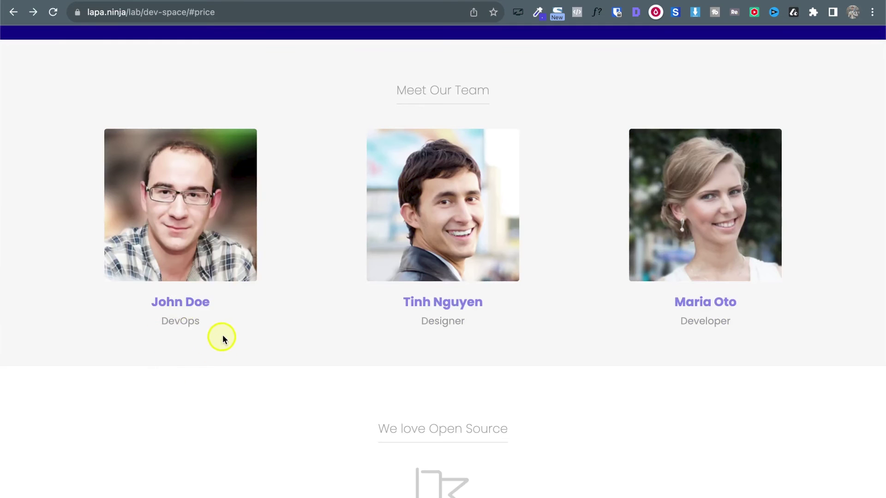
pyautogui.moveTo(223, 336); pyautogui.dragTo(147, 307)
pyautogui.press('super+c')
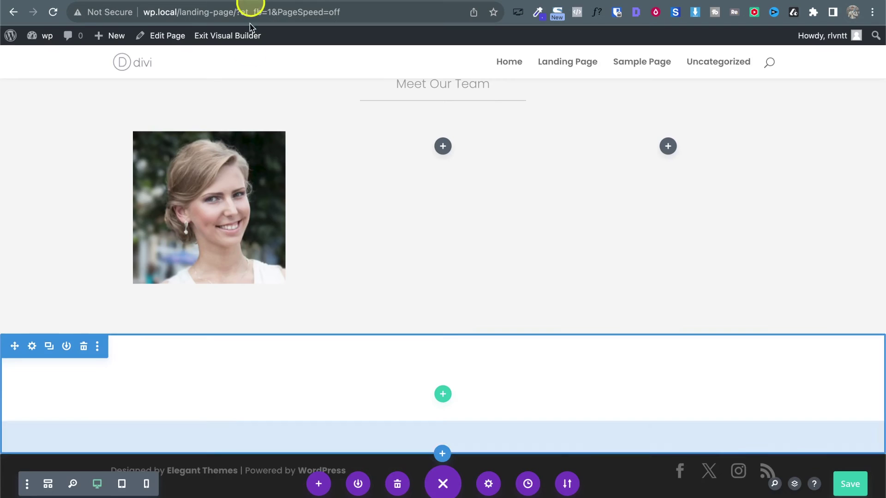
# Step: Insert a Text module below the team photo and replace its placeholder with the copied name and role
pyautogui.click(209, 262)
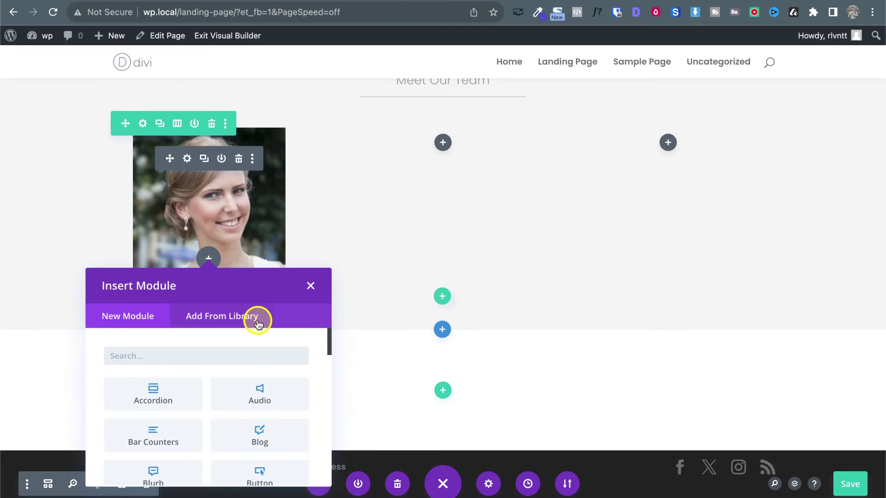
pyautogui.write('te')
pyautogui.write('ex')
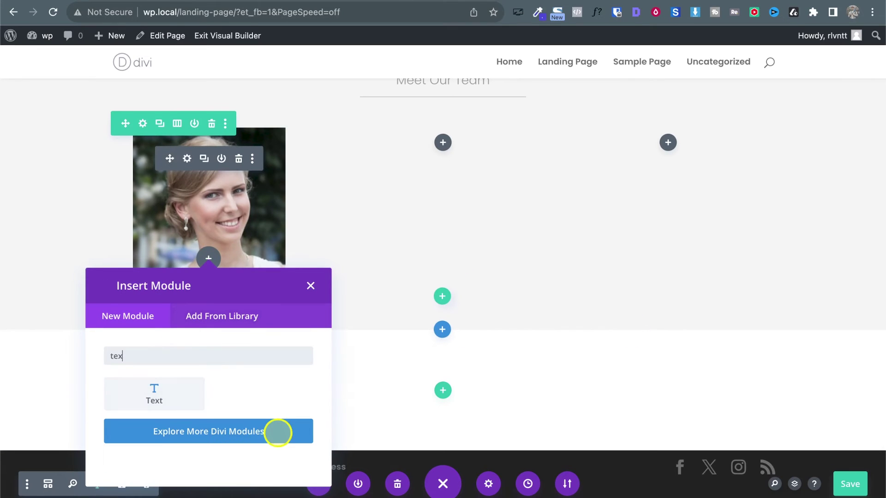
pyautogui.click(154, 392)
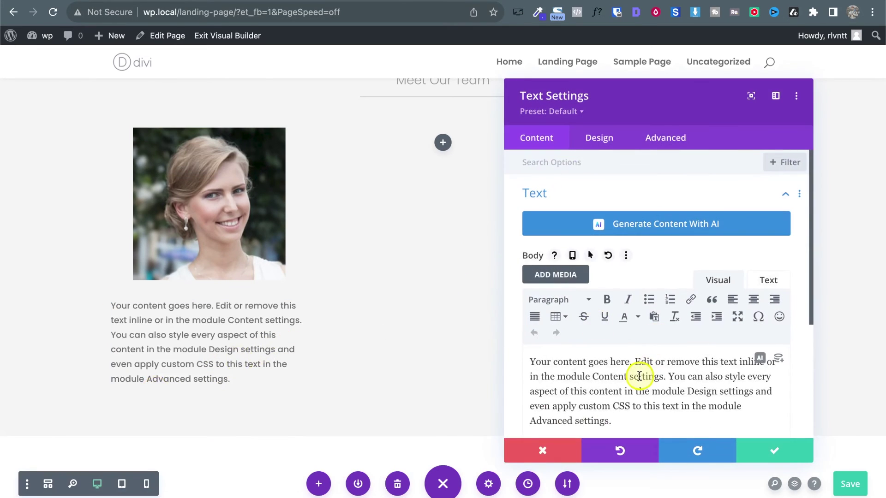
pyautogui.hotkey('ctrl', 'a')
pyautogui.press('BackSpace')
pyautogui.press('super+v')
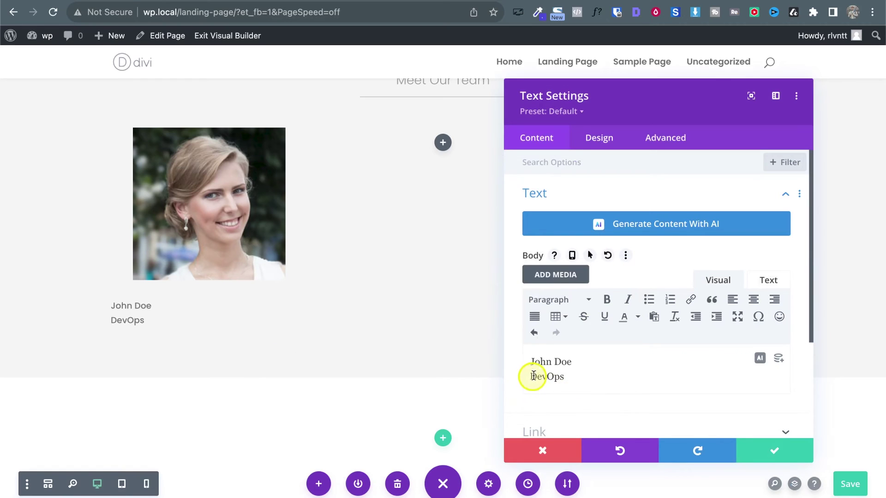
# Step: Put the role "DevOps" in its own paragraph and format the member's name above it as Heading 3
pyautogui.press('Return')
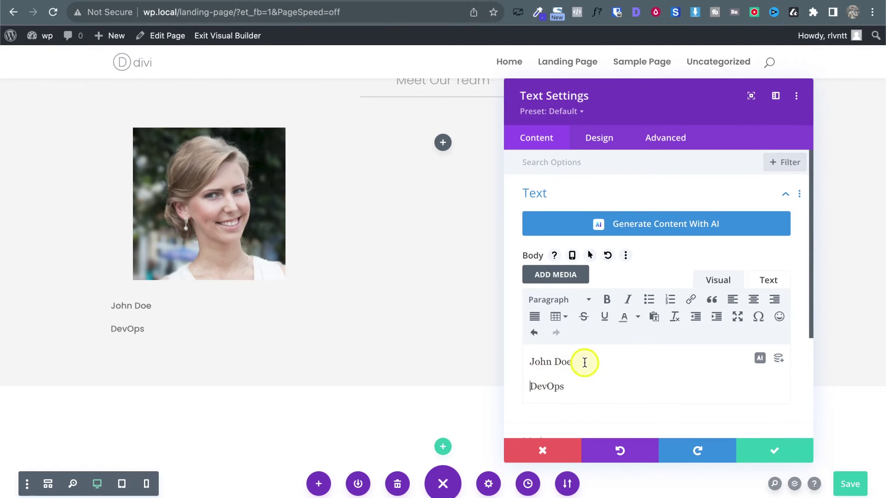
pyautogui.click(552, 301)
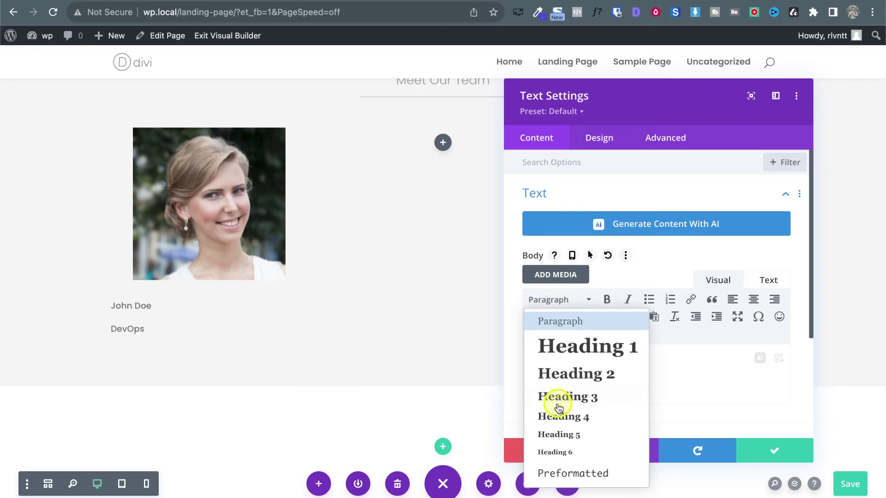
pyautogui.click(561, 403)
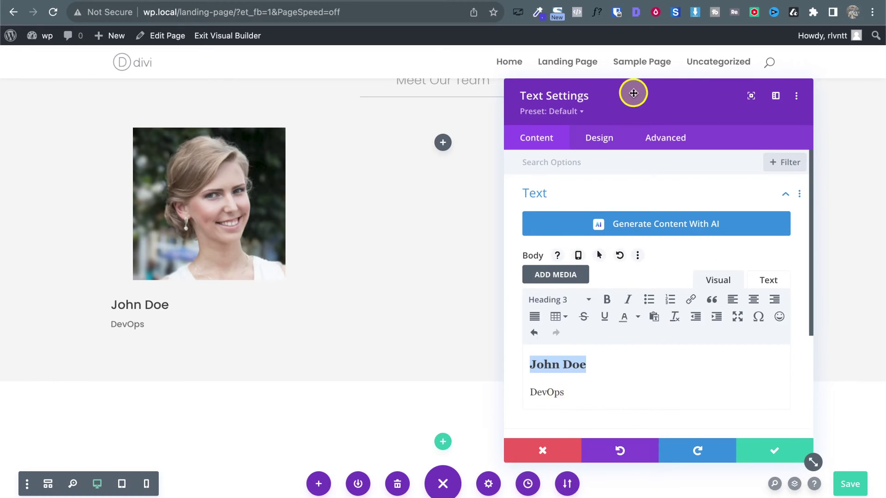
# Step: Inspect the first member's name on the reference site with WhatFont and copy its text color #2623d0
pyautogui.click(599, 147)
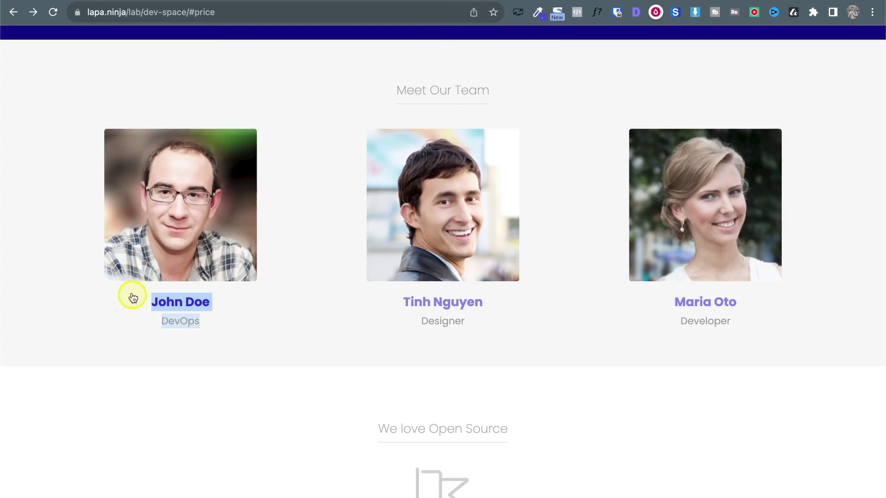
pyautogui.click(157, 308)
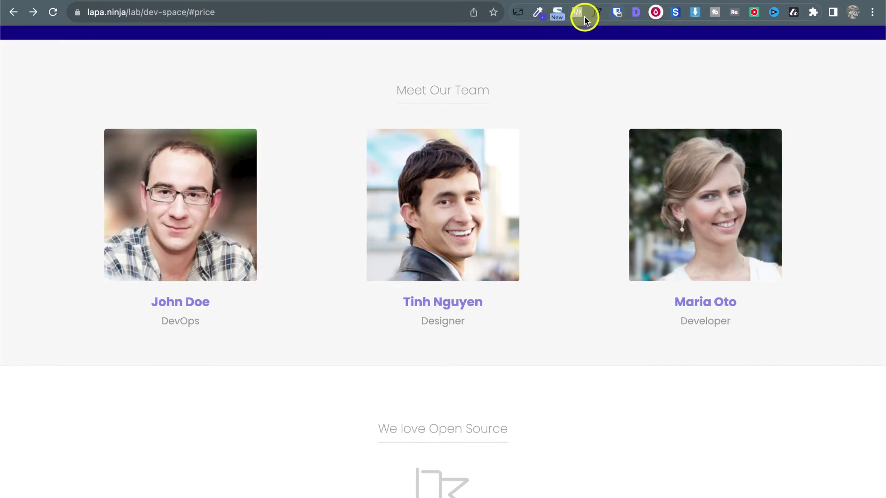
pyautogui.click(538, 13)
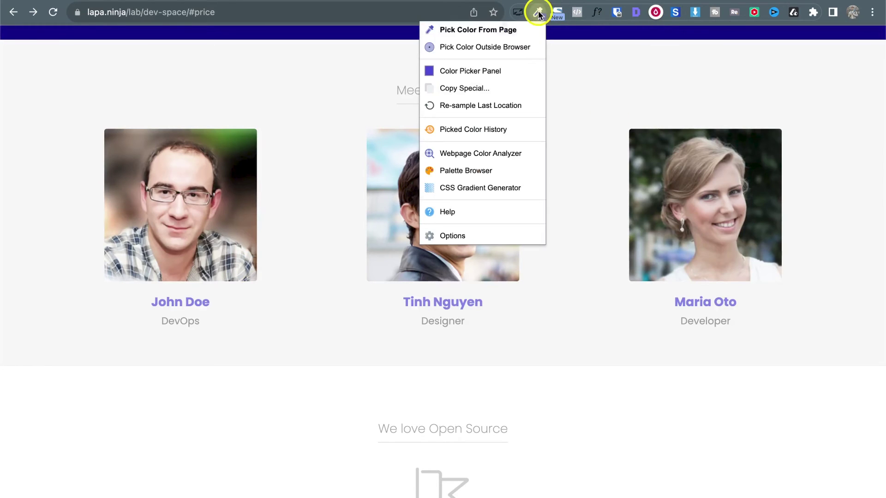
pyautogui.click(196, 303)
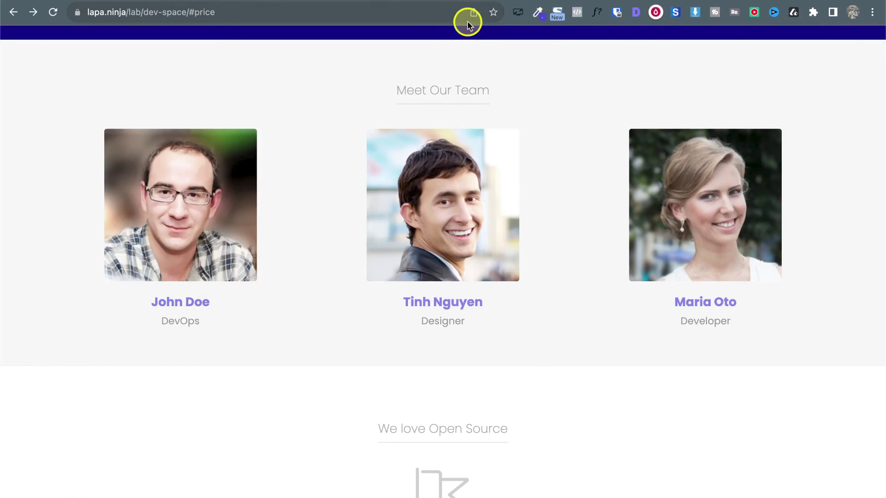
pyautogui.click(596, 13)
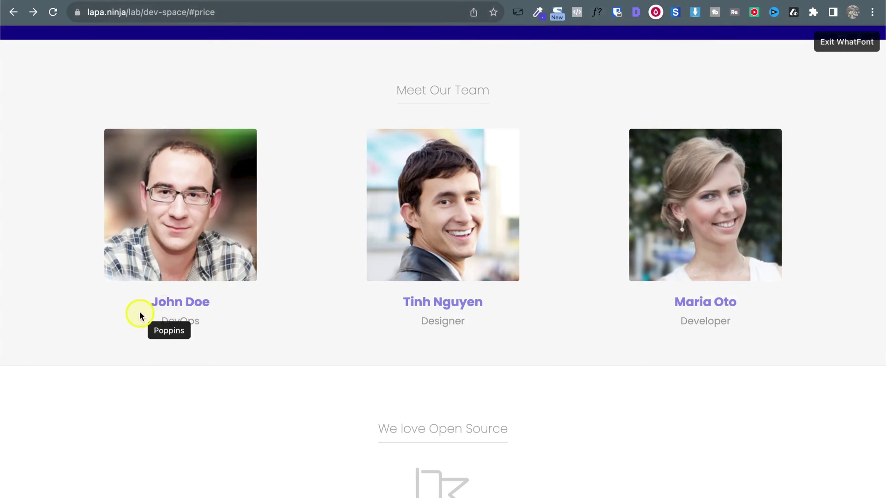
pyautogui.click(164, 297)
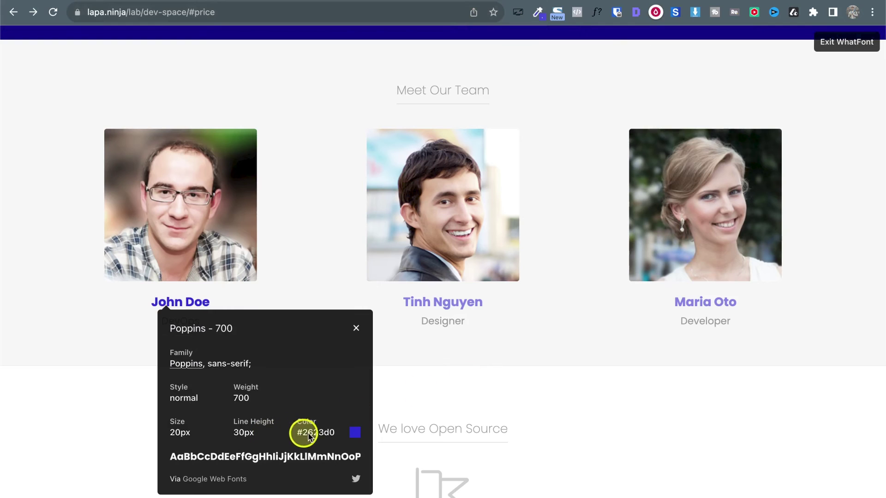
pyautogui.doubleClick(326, 433)
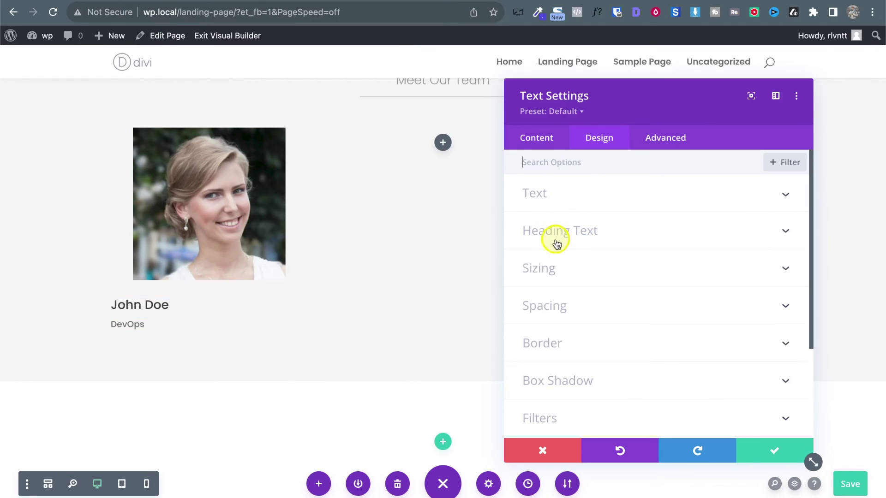
# Step: Style the team text's Heading 3 as bold and centered with the text color #2623d0
pyautogui.click(555, 242)
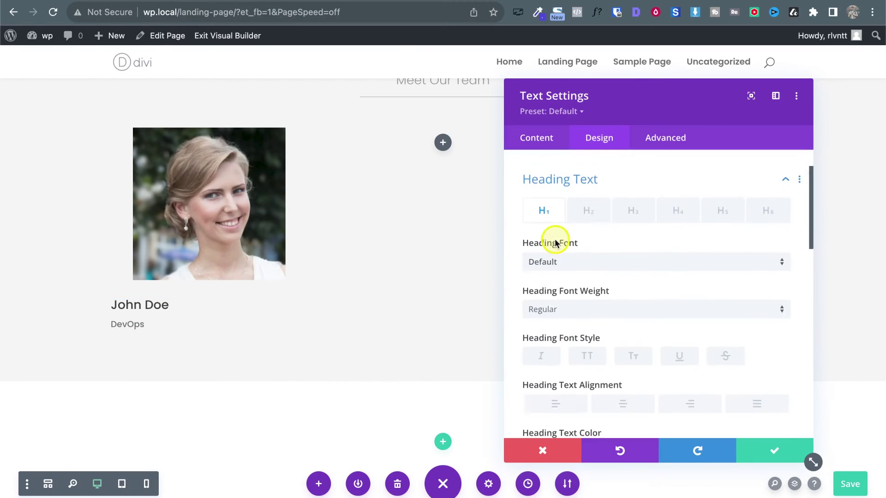
pyautogui.click(630, 203)
pyautogui.click(560, 297)
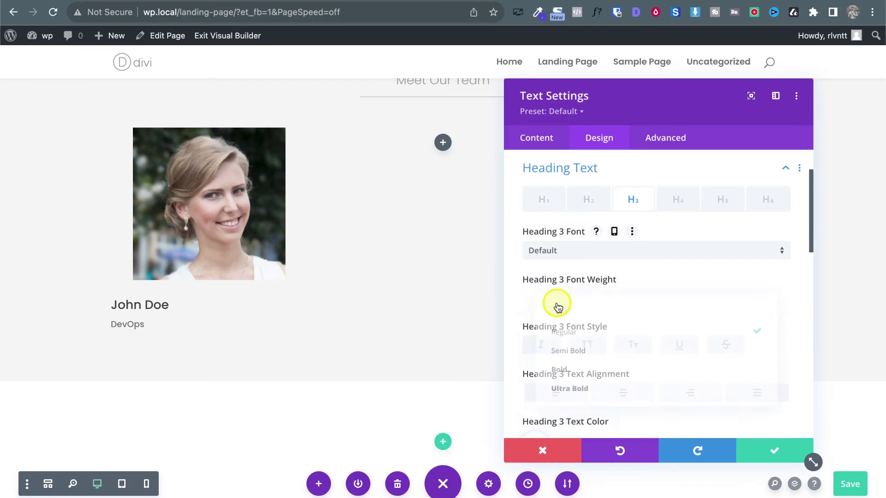
pyautogui.click(578, 376)
pyautogui.scroll(-2, 599, 365)
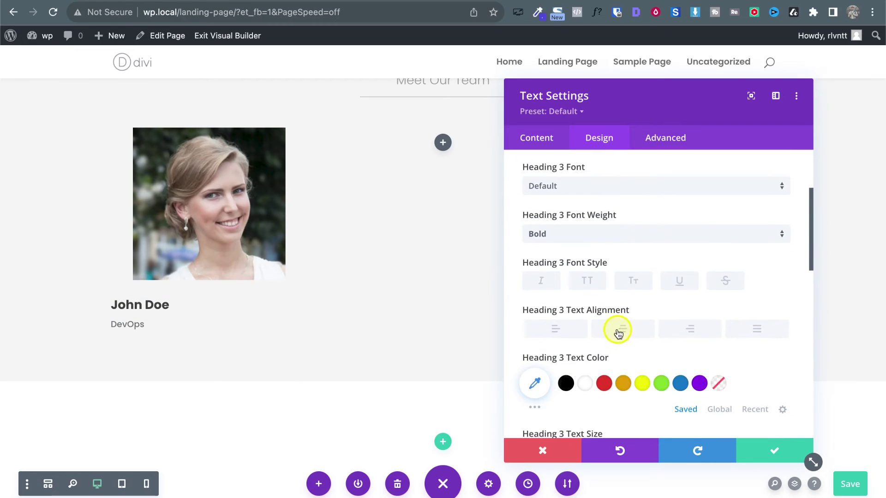
pyautogui.click(617, 330)
pyautogui.scroll(-4, 616, 328)
pyautogui.click(534, 264)
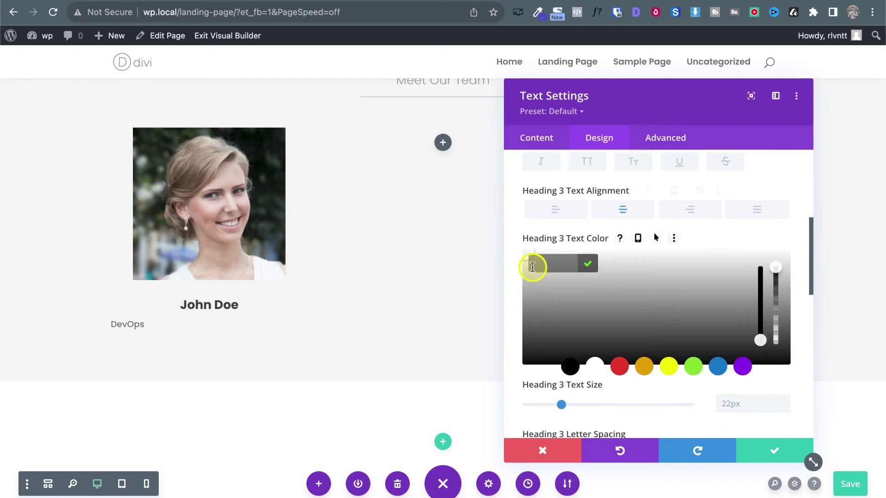
pyautogui.click(589, 264)
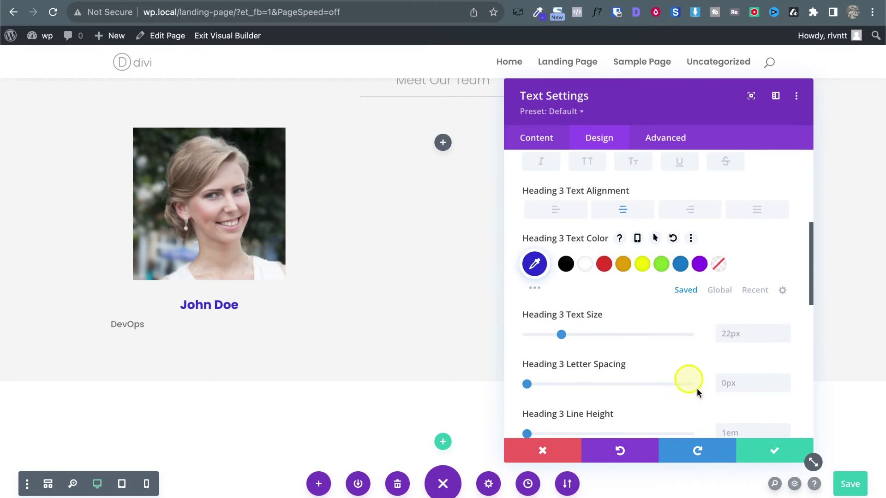
# Step: Enlarge and center the role text, accept the text settings, and close the font details on the reference site
pyautogui.scroll(5, 625, 238)
pyautogui.click(546, 197)
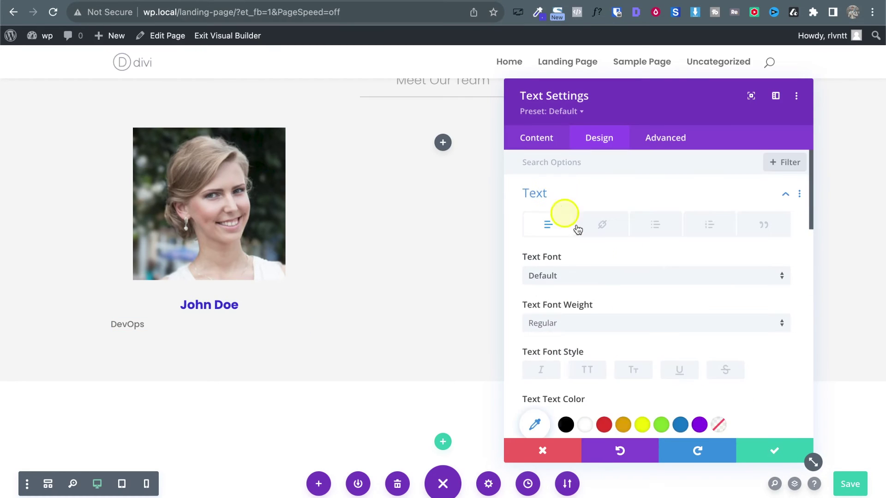
pyautogui.scroll(-4, 598, 254)
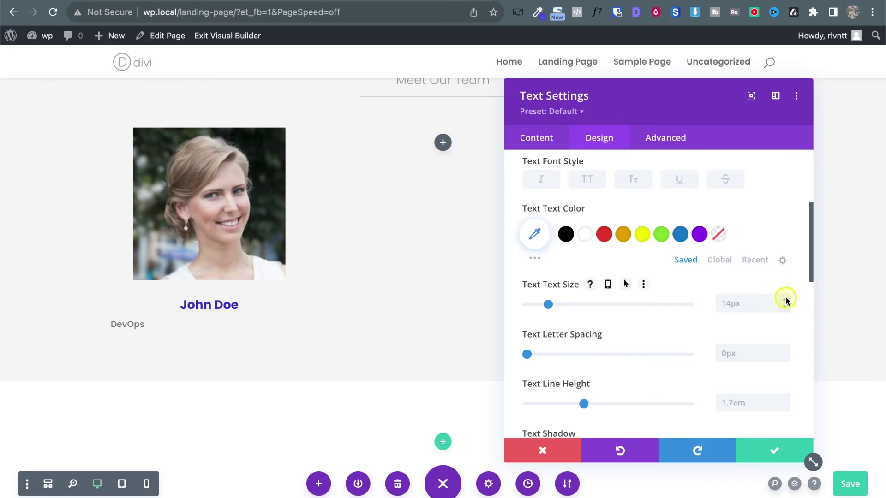
pyautogui.scroll(-4, 710, 264)
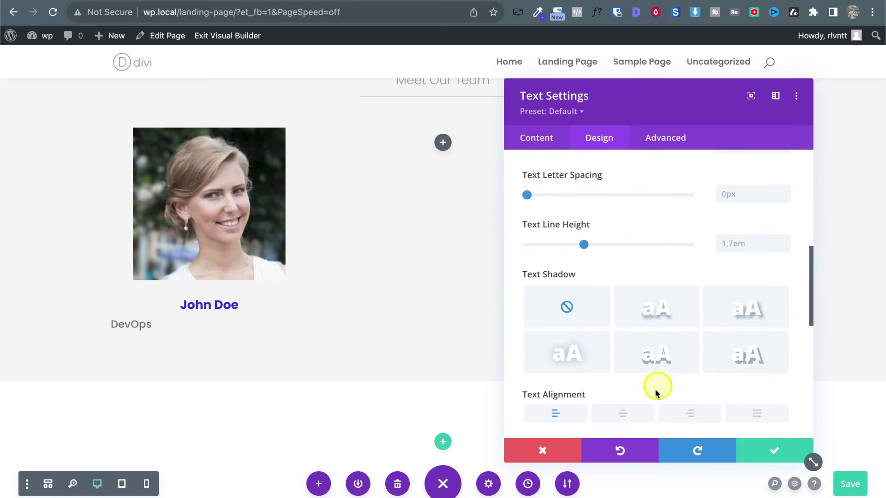
pyautogui.click(783, 451)
pyautogui.hotkey('ctrl', 'Tab')
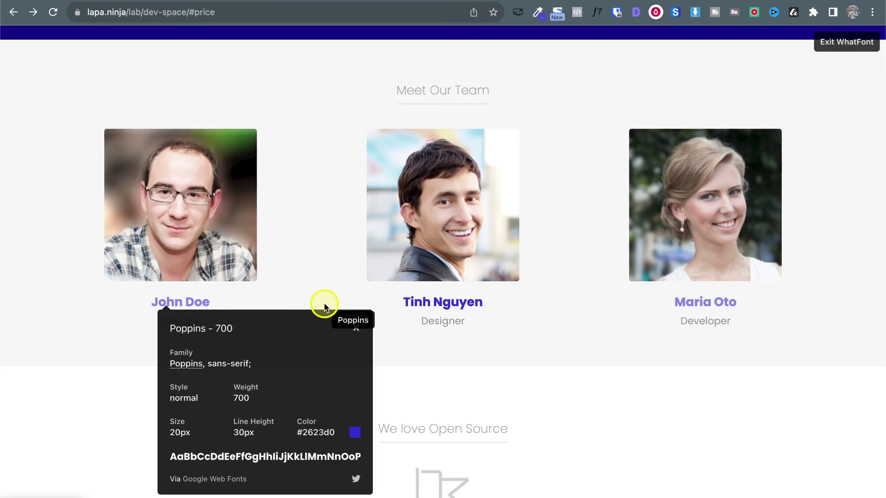
pyautogui.click(356, 328)
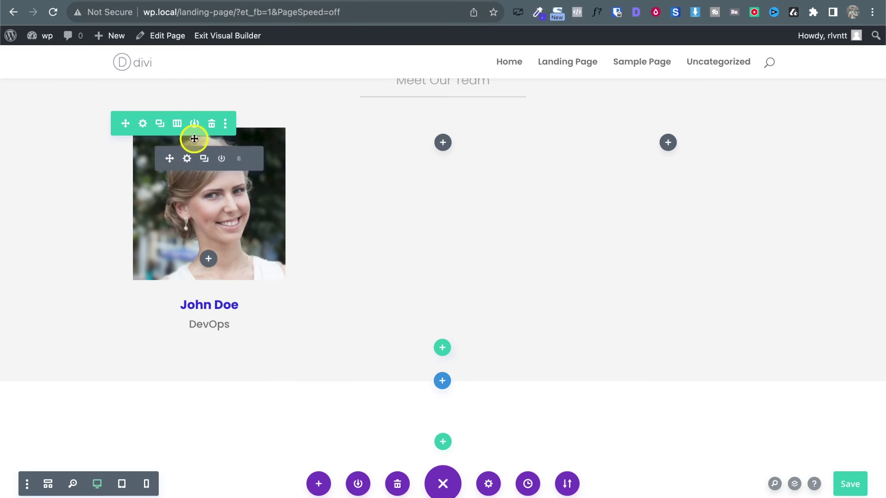
# Step: Delete the two empty columns of the team row and duplicate the first member's column twice in their place
pyautogui.click(142, 124)
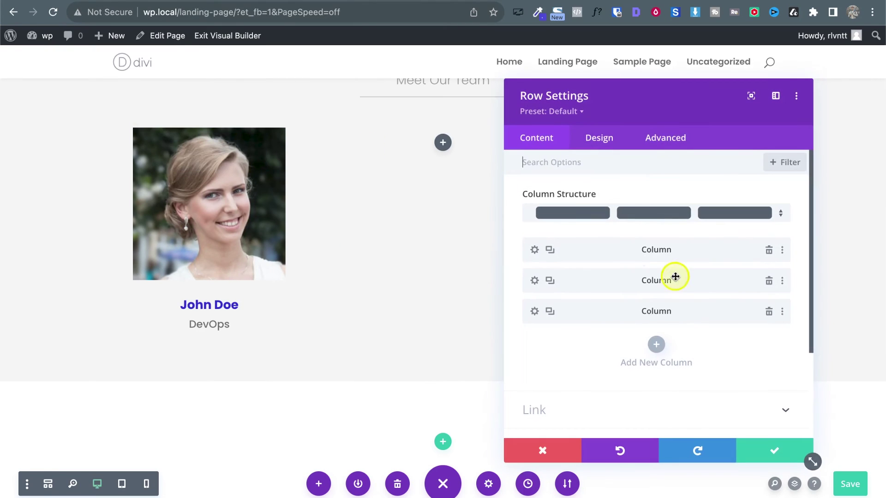
pyautogui.click(769, 312)
pyautogui.click(769, 279)
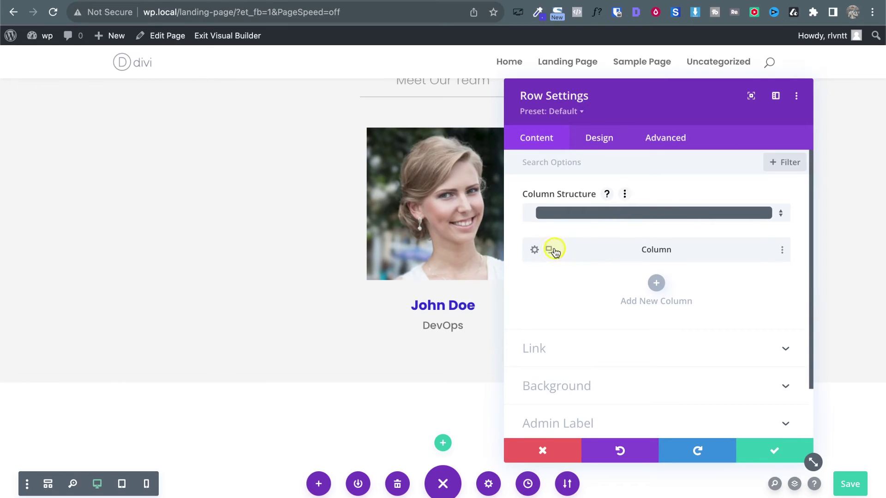
pyautogui.click(552, 250)
pyautogui.click(551, 250)
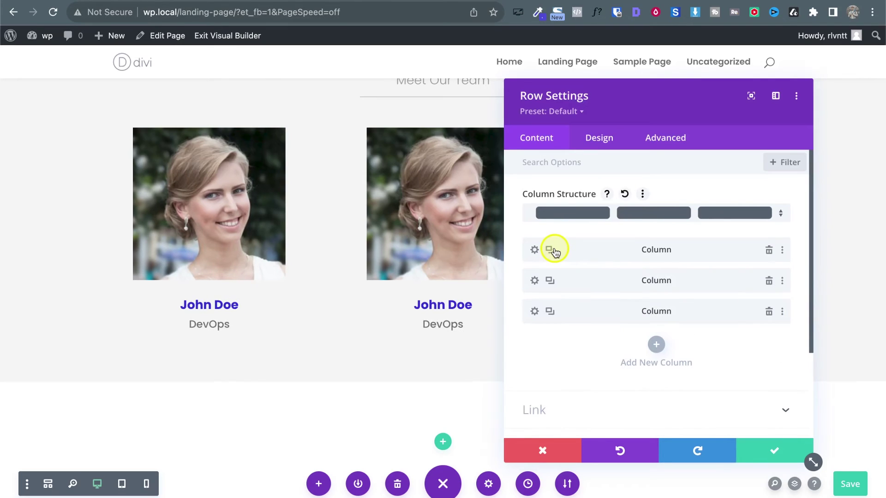
pyautogui.click(777, 454)
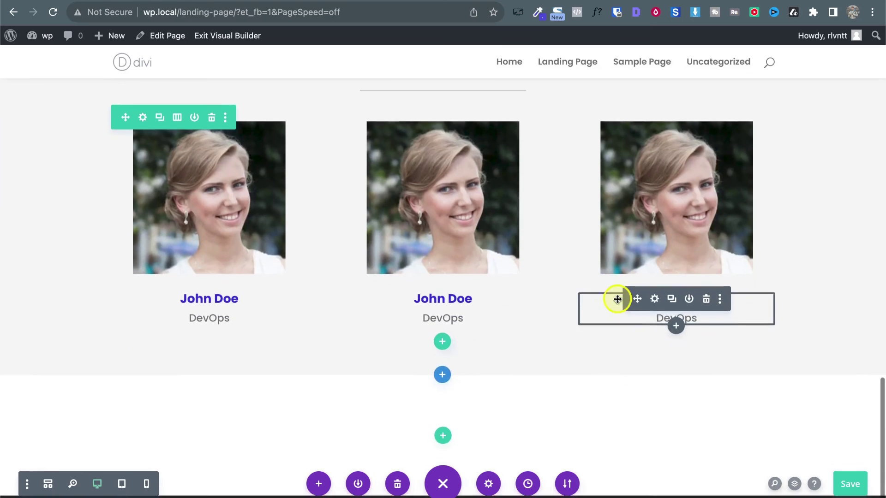
# Step: Set the width of the divider under the "Meet Our Team" title to 14% and save the page
pyautogui.scroll(2, 463, 118)
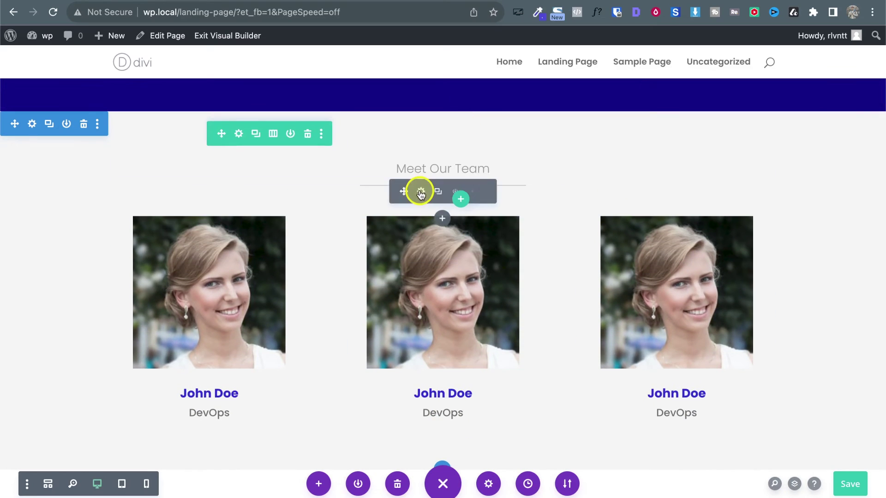
pyautogui.click(421, 193)
pyautogui.click(594, 146)
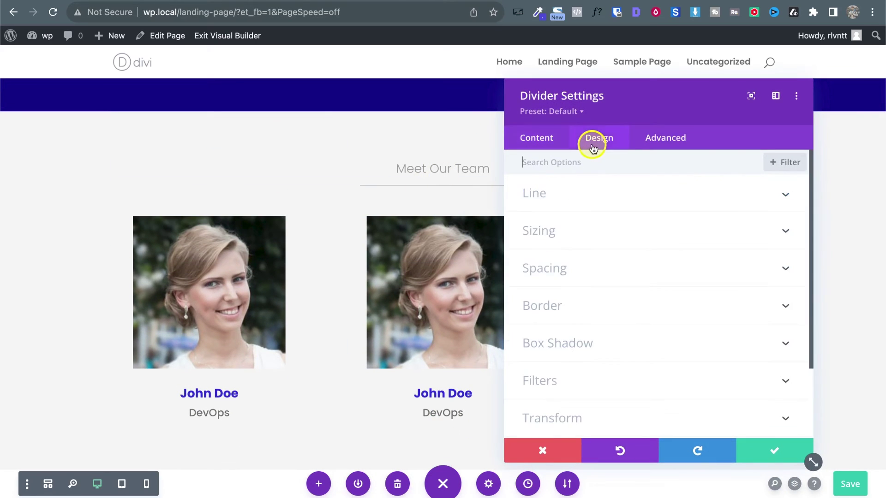
pyautogui.click(566, 196)
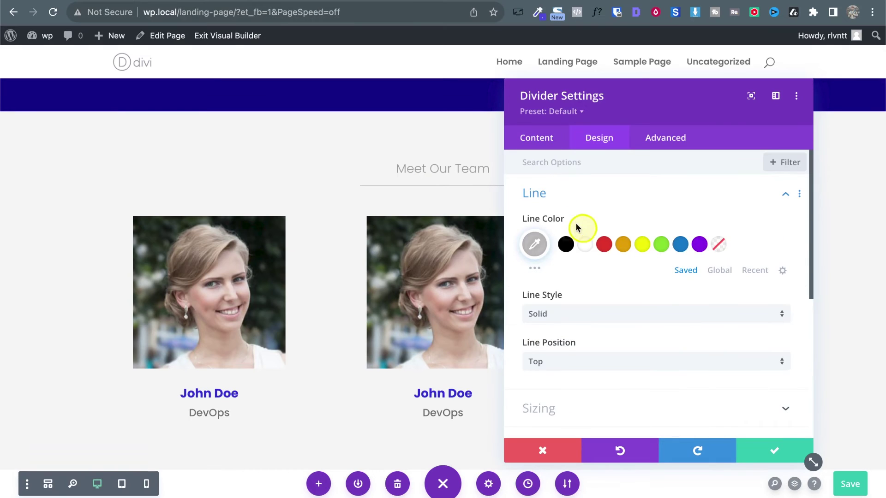
pyautogui.click(555, 198)
pyautogui.click(550, 238)
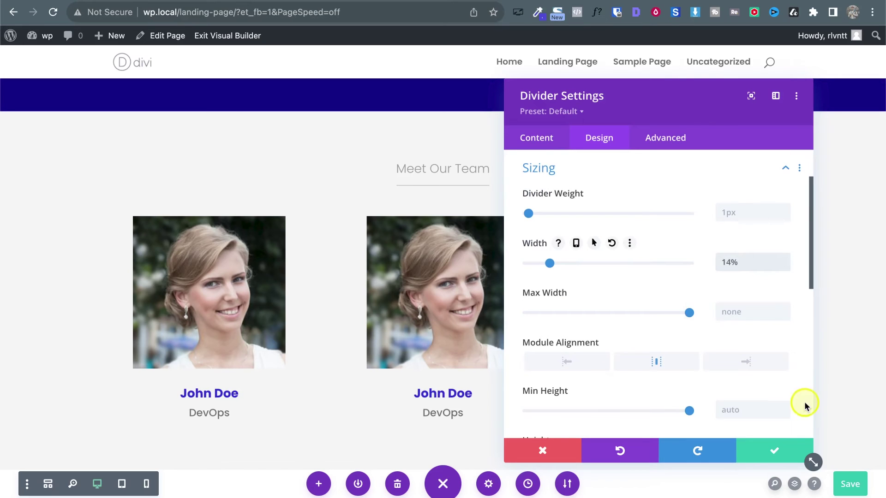
pyautogui.click(775, 448)
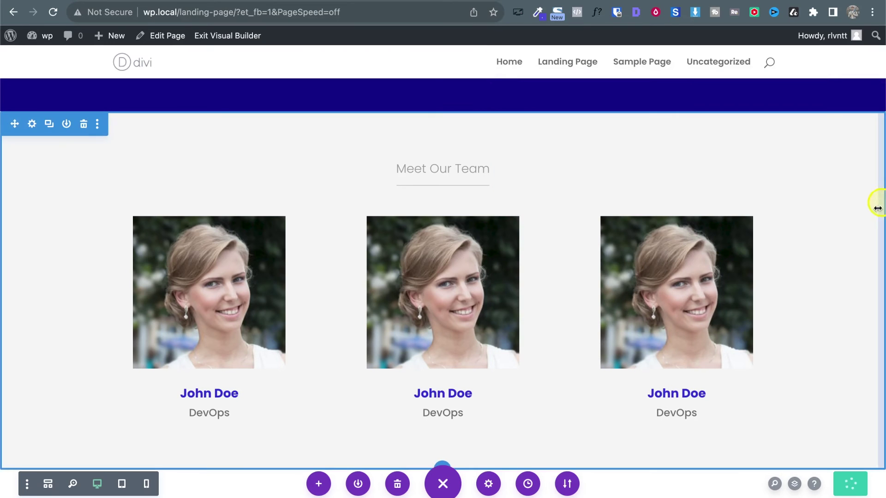
# Step: Examine the "We love Open Source" section below the team members on the reference site
pyautogui.scroll(-3, 669, 312)
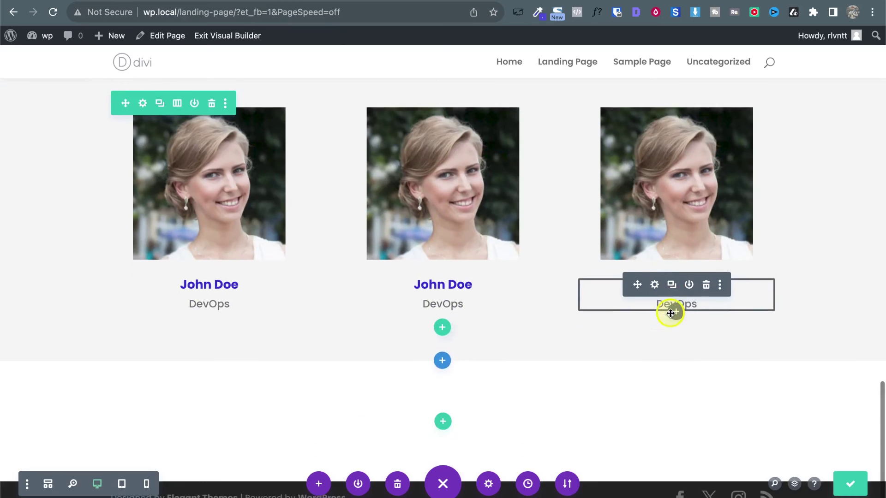
pyautogui.scroll(-1, 670, 313)
pyautogui.hotkey('ctrl', 'Tab')
pyautogui.scroll(-6, 307, 345)
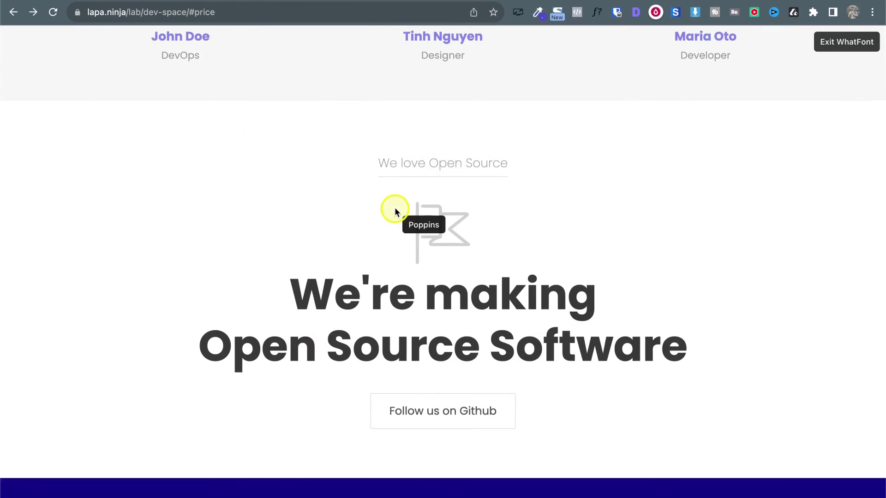
pyautogui.hotkey('ctrl', 'shift', 'Tab')
pyautogui.hotkey('ctrl', 'Tab')
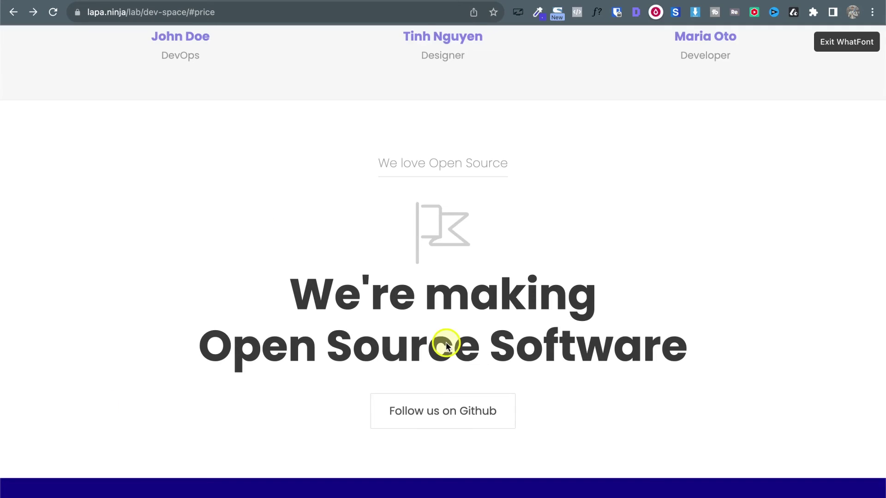
pyautogui.scroll(-3, 446, 346)
pyautogui.scroll(15, 396, 451)
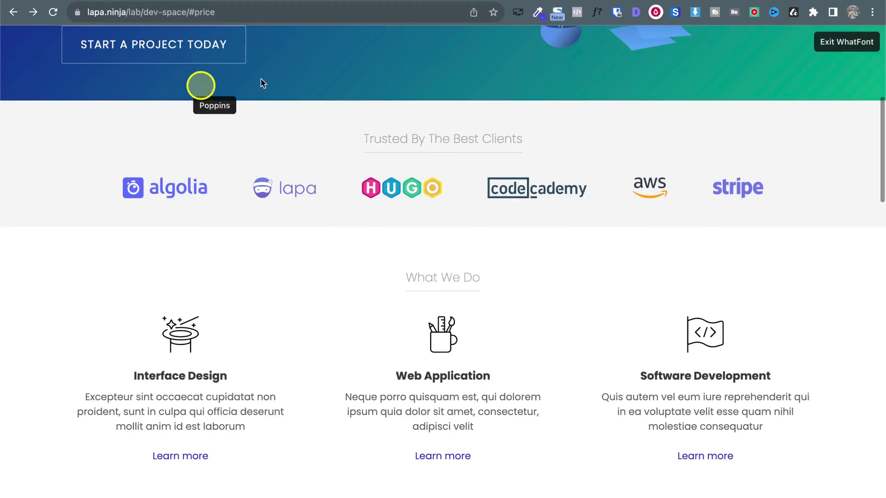
pyautogui.scroll(-10, 605, 161)
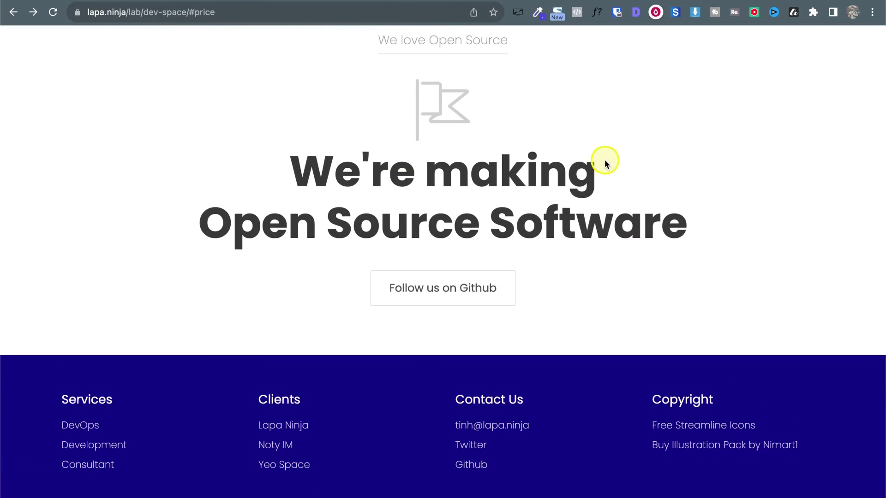
pyautogui.scroll(4, 698, 181)
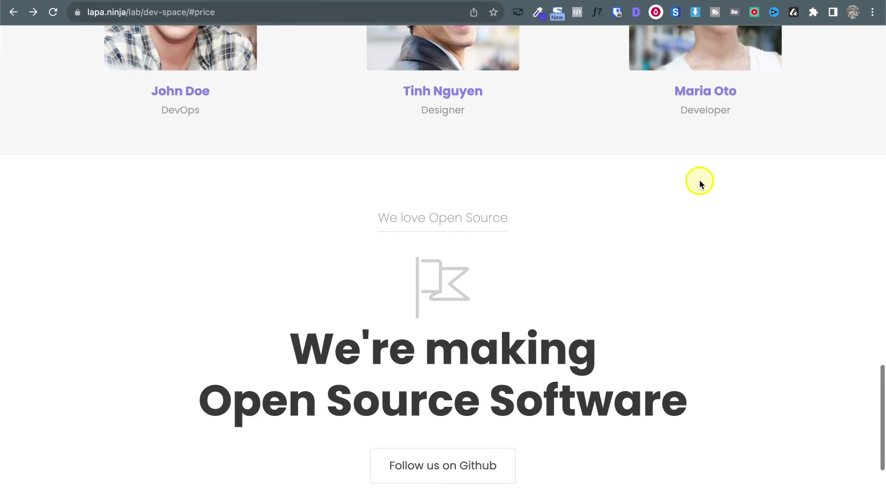
pyautogui.scroll(-3, 700, 184)
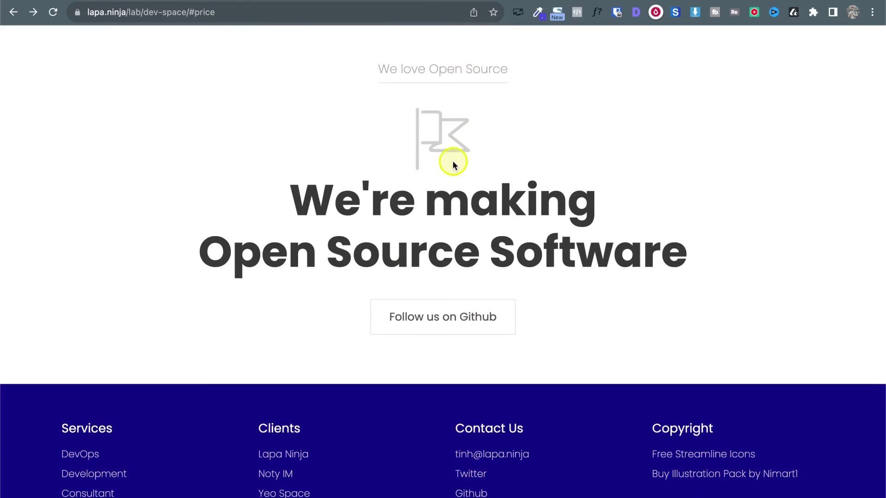
pyautogui.scroll(1, 427, 152)
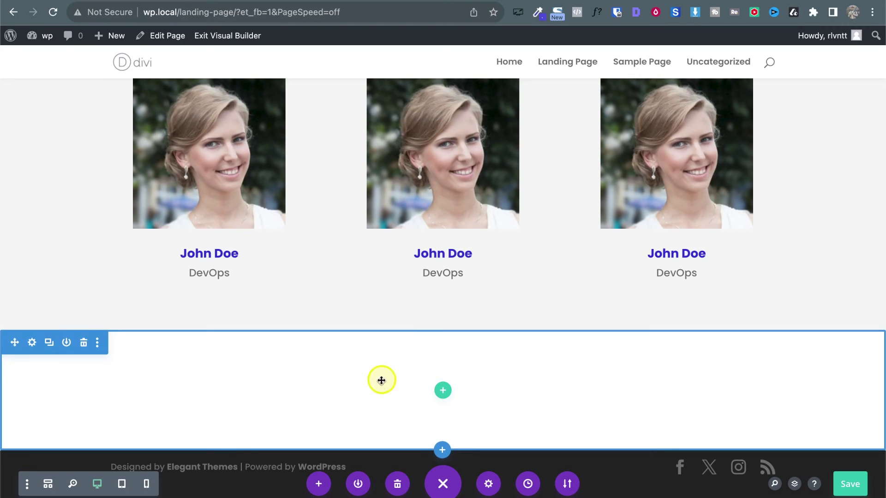
# Step: Insert a single-column row in the empty section below the team, without adding a module
pyautogui.click(441, 392)
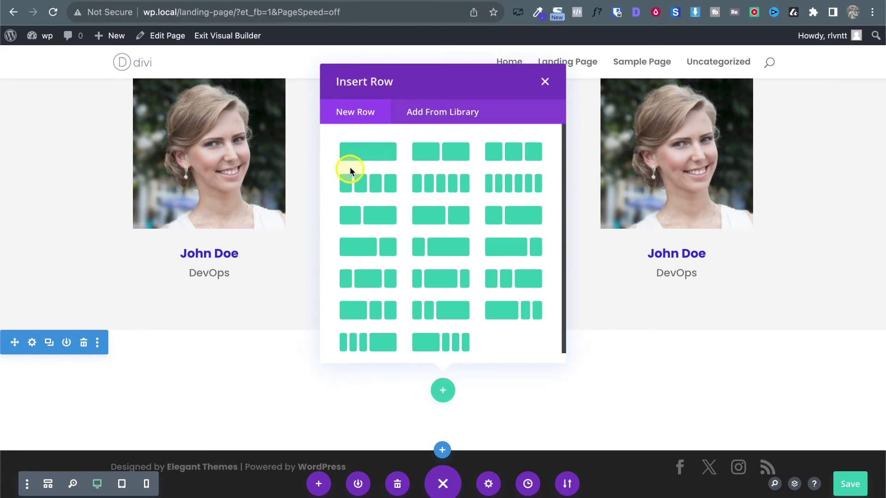
pyautogui.click(364, 161)
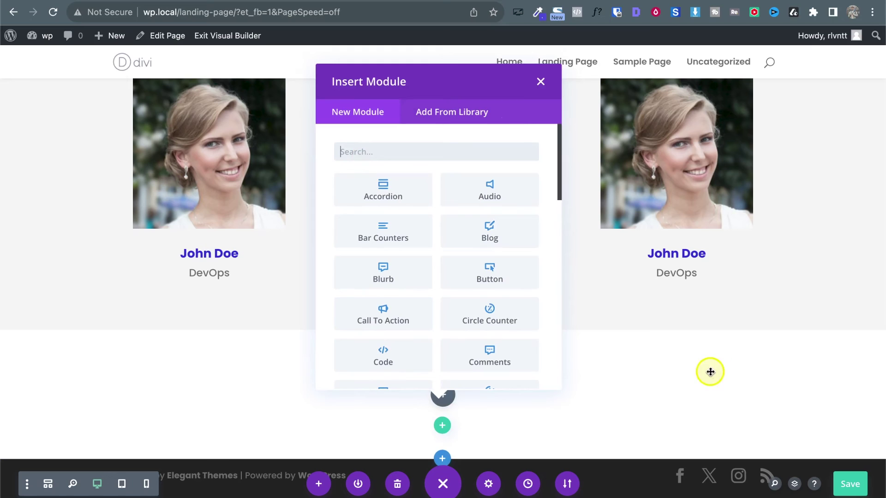
pyautogui.click(541, 83)
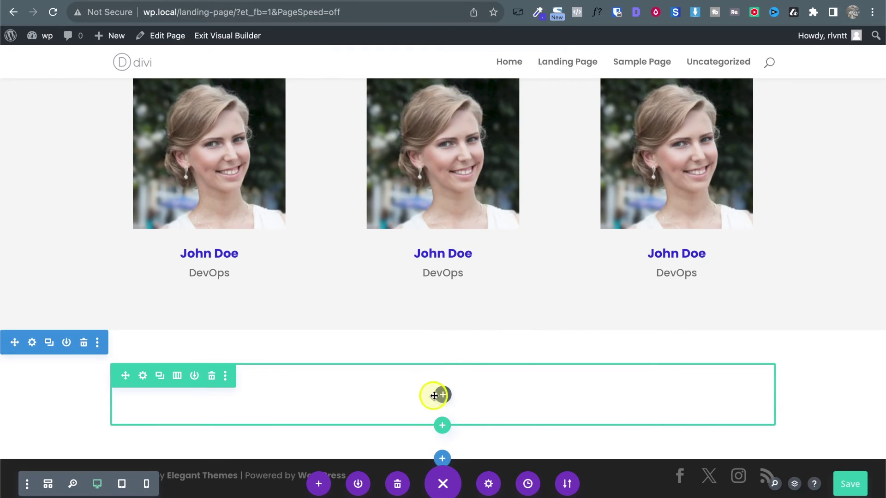
# Step: Move a duplicate of the "Meet Our Team" title row into the section below and delete the empty row there
pyautogui.scroll(5, 436, 397)
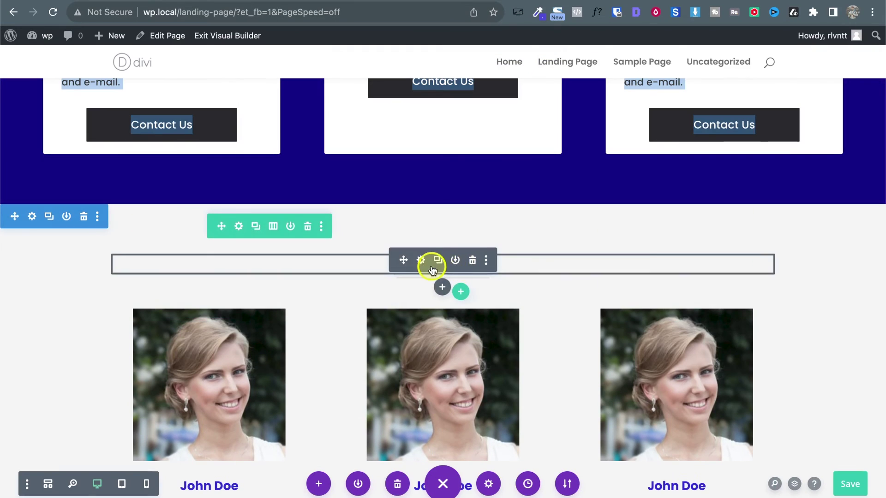
pyautogui.click(255, 227)
pyautogui.scroll(-4, 379, 360)
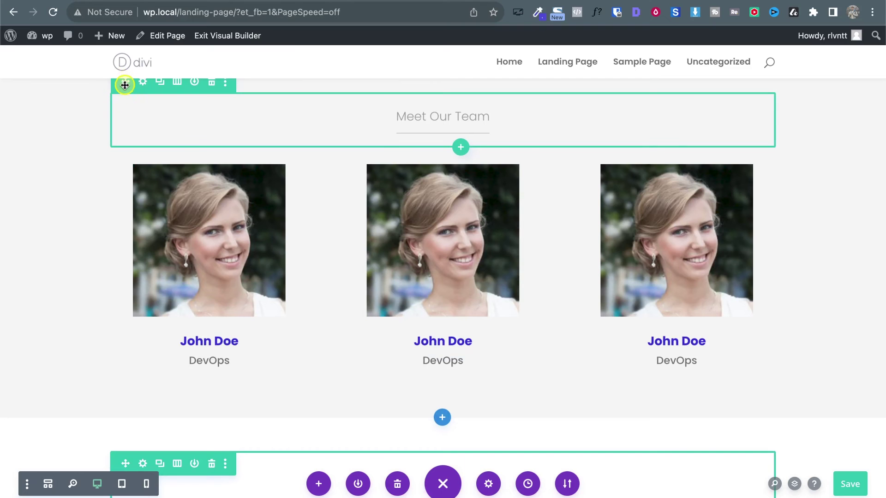
pyautogui.moveTo(124, 85); pyautogui.dragTo(447, 438)
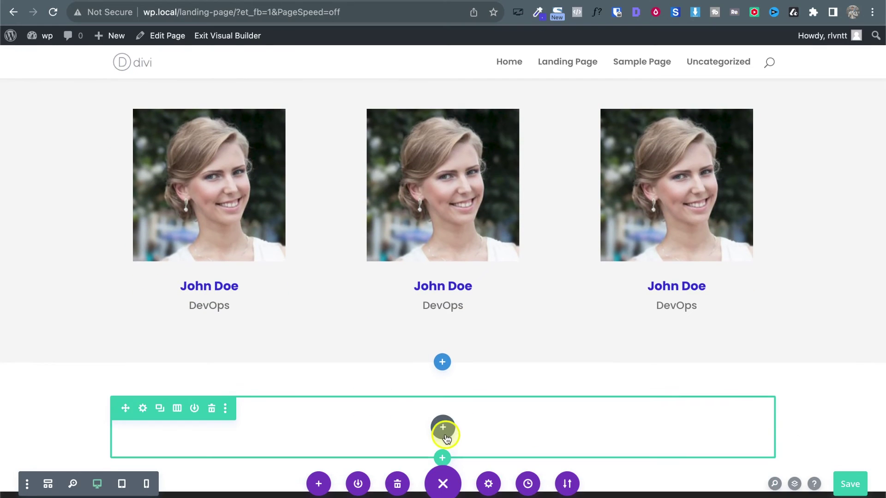
pyautogui.moveTo(593, 361); pyautogui.dragTo(591, 358)
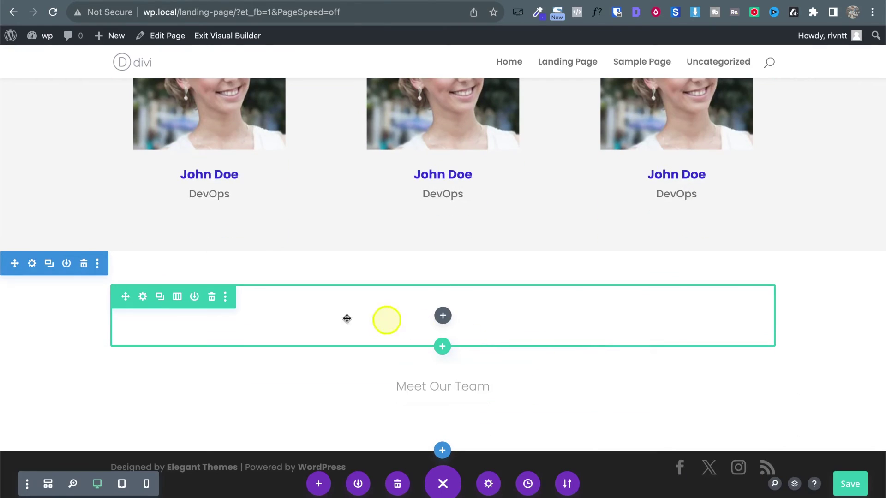
pyautogui.click(211, 297)
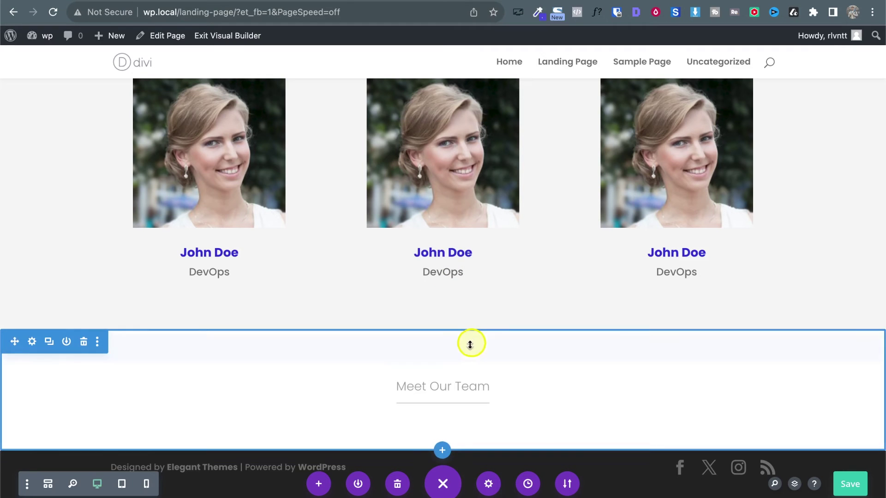
# Step: Add an Image module under the copied "Meet Our Team" title and open its image chooser
pyautogui.click(442, 436)
pyautogui.write('im')
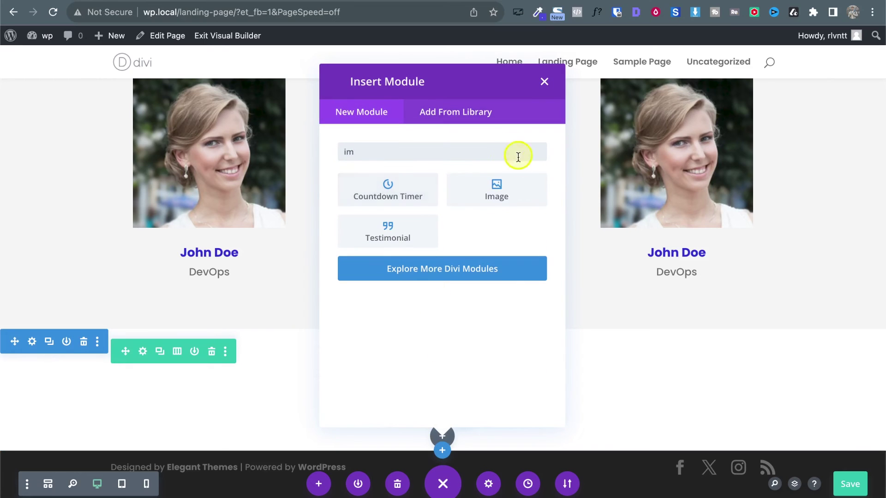
pyautogui.click(494, 191)
pyautogui.click(556, 291)
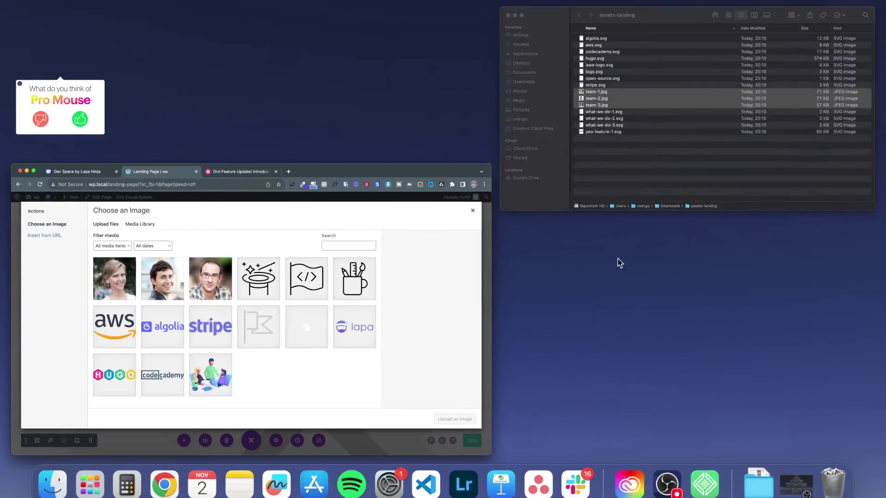
# Step: Switch to Finder and preview the files in the assets-landing folder to find the flag icon
pyautogui.click(741, 114)
pyautogui.click(378, 73)
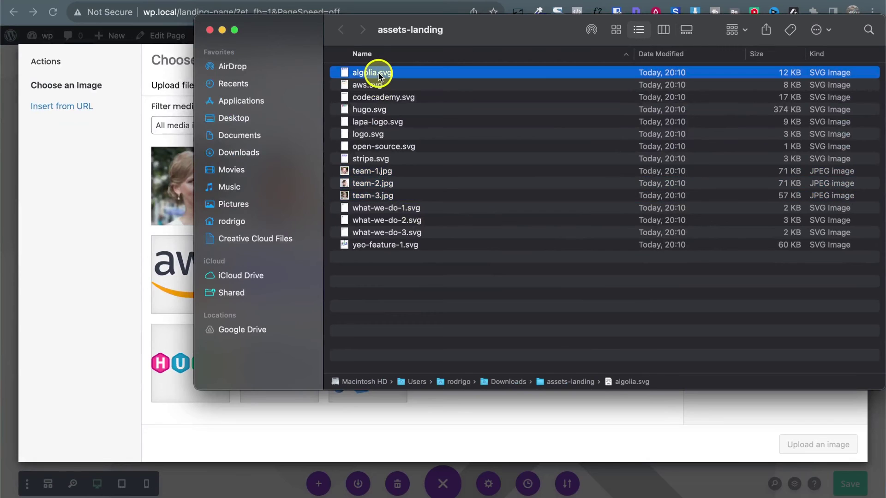
pyautogui.press('space')
pyautogui.press('space')
pyautogui.press('Down')
pyautogui.press('space')
pyautogui.press('Down')
pyautogui.press('Down')
pyautogui.press('Down')
pyautogui.press('Down')
pyautogui.press('Down')
pyautogui.press('Down')
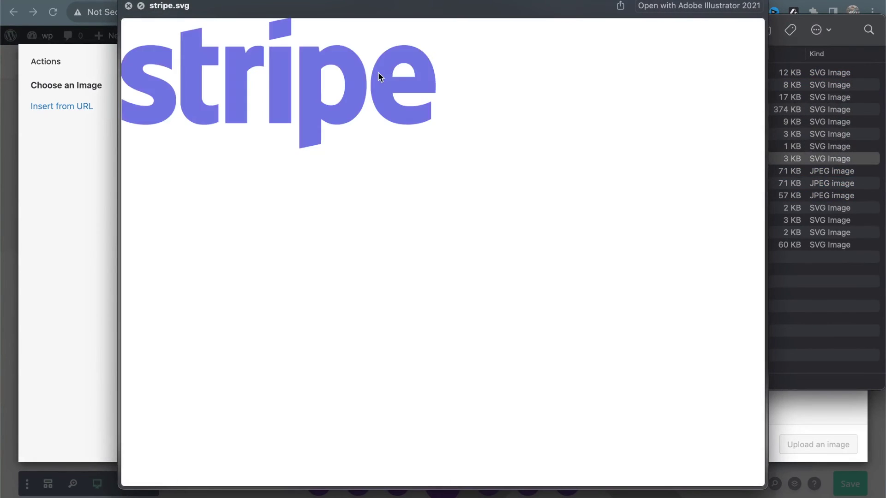
pyautogui.press('Up')
pyautogui.press('space')
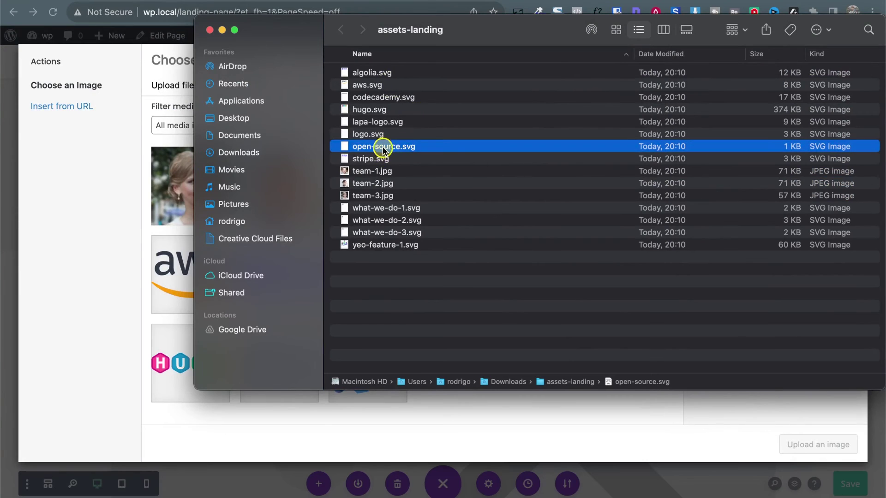
# Step: Upload open-source.svg to the media library as the module's image and center-align it
pyautogui.moveTo(383, 148); pyautogui.dragTo(134, 249)
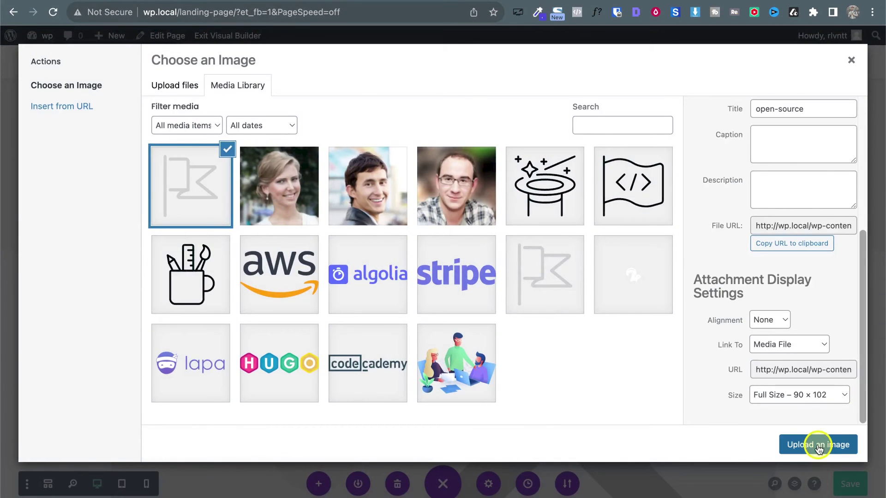
pyautogui.click(818, 445)
pyautogui.click(599, 146)
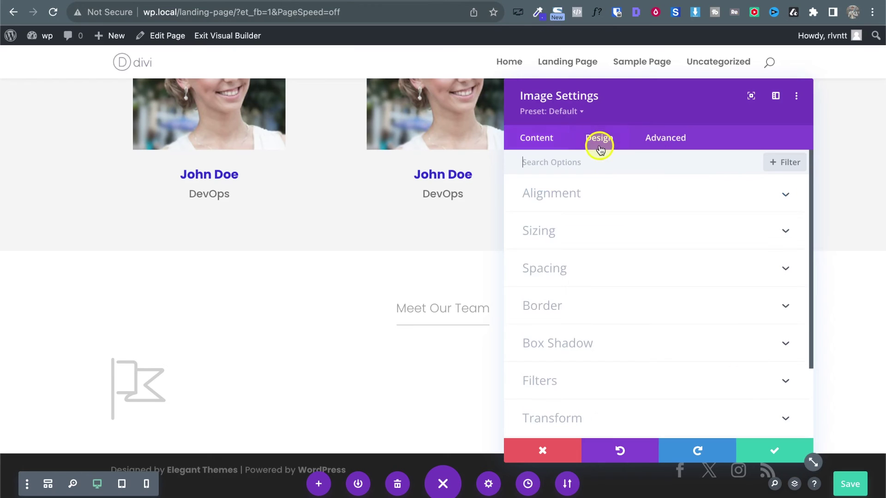
pyautogui.click(572, 198)
pyautogui.click(672, 239)
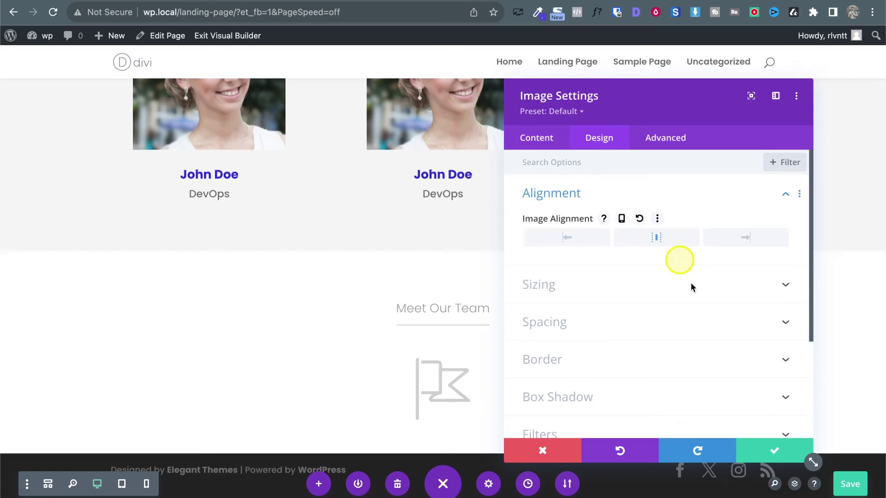
pyautogui.click(768, 451)
# Step: Copy the heading "We're making Open Source Software" from the reference site
pyautogui.hotkey('ctrl', 'Tab')
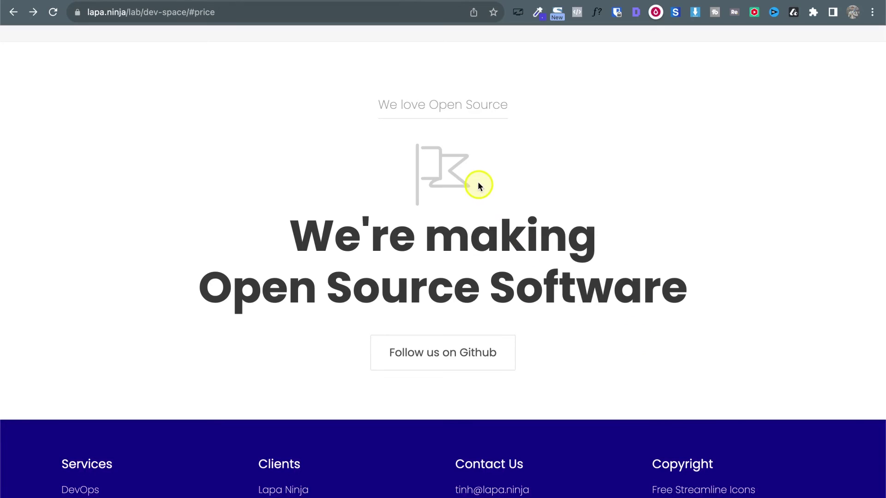
pyautogui.moveTo(348, 233); pyautogui.dragTo(696, 300)
pyautogui.hotkey('ctrl', 'c')
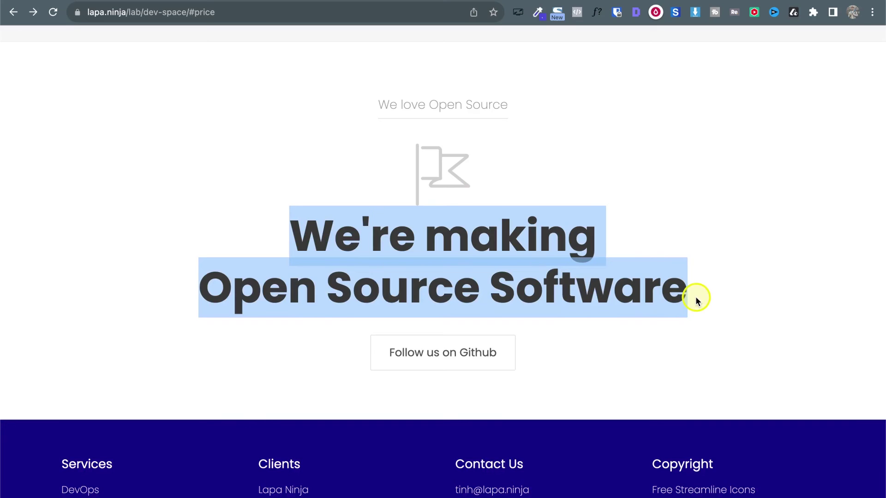
# Step: Add a Text module below the flag image and replace its placeholder with the copied "We're making Open Source Software" text
pyautogui.hotkey('ctrl', 'shift', 'Tab')
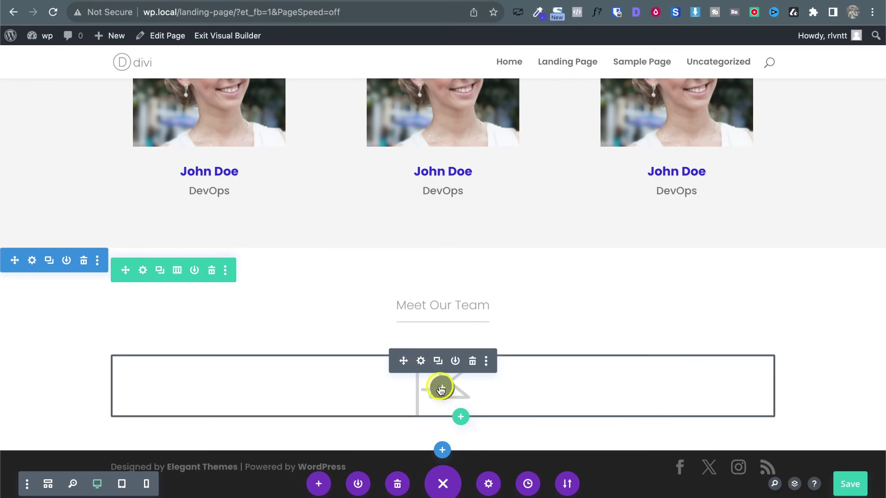
pyautogui.click(441, 390)
pyautogui.write('tex')
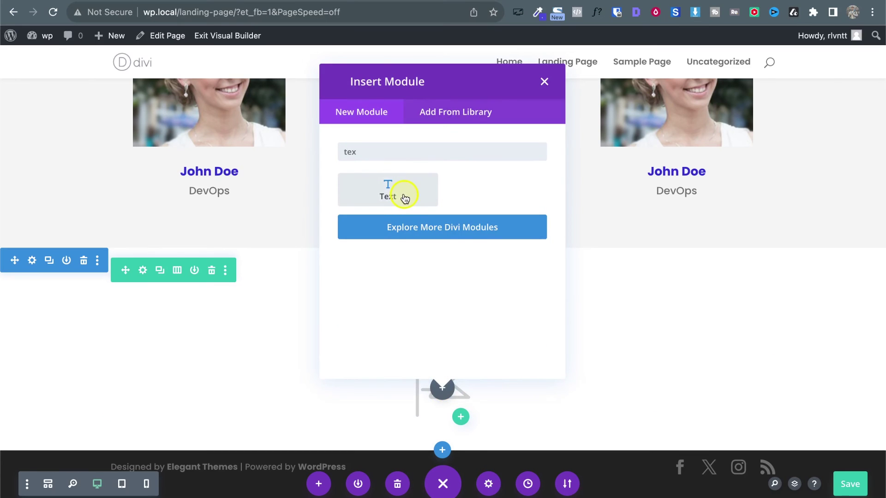
pyautogui.click(404, 198)
pyautogui.tripleClick(578, 389)
pyautogui.press('BackSpace')
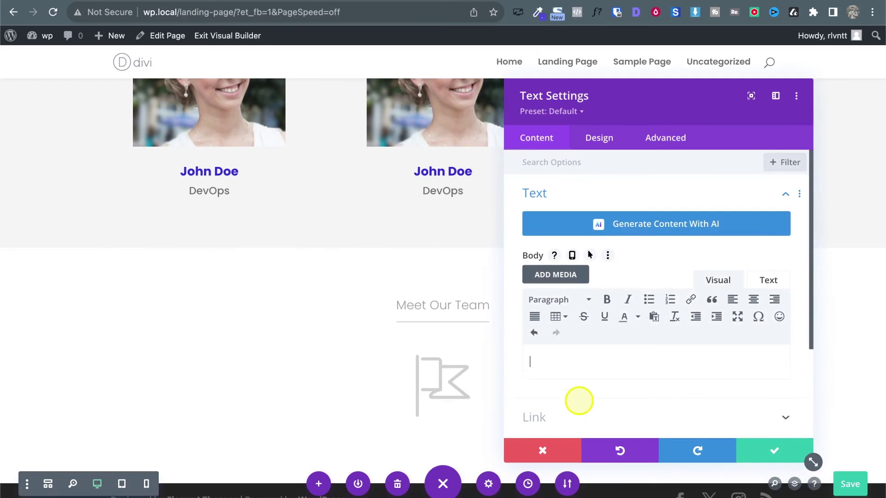
pyautogui.hotkey('ctrl', 'v')
# Step: Format the pasted "We're making Open Source Software" text as Heading 1
pyautogui.tripleClick(653, 361)
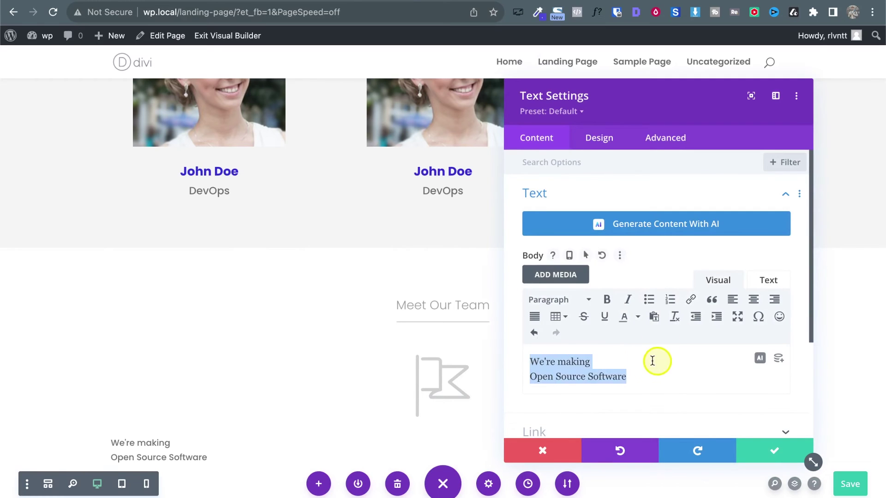
pyautogui.click(547, 299)
pyautogui.click(574, 344)
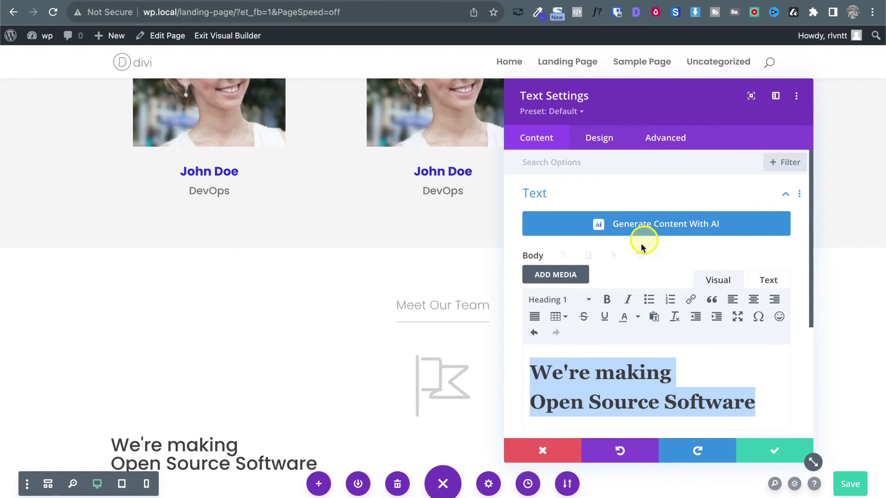
# Step: Set the H1 heading font weight of the new text module to Ultra Bold
pyautogui.click(606, 140)
pyautogui.click(575, 229)
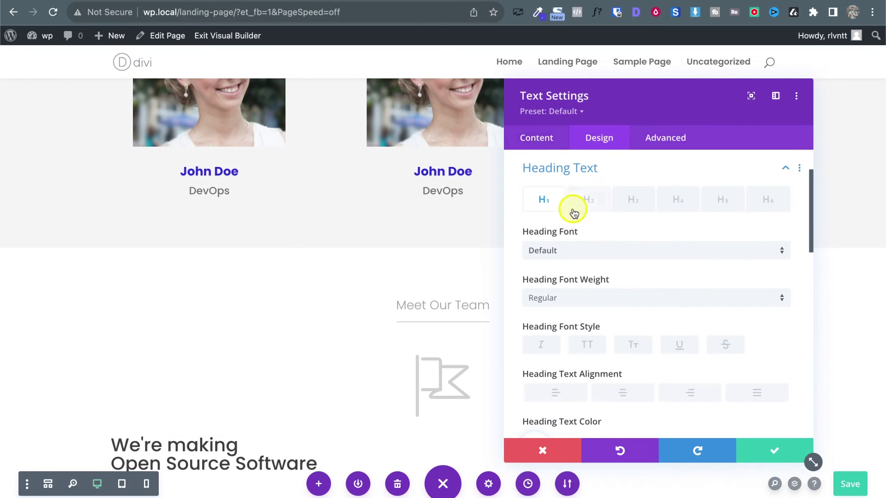
pyautogui.click(589, 296)
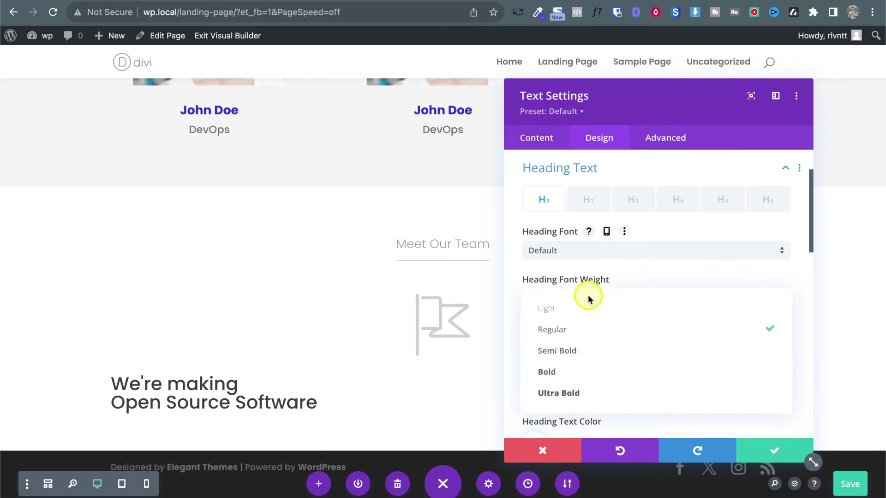
pyautogui.click(579, 393)
# Step: Inspect the reference heading with WhatFont and match it by setting the H1 text size to 70px and line height to 84px
pyautogui.scroll(-5, 669, 365)
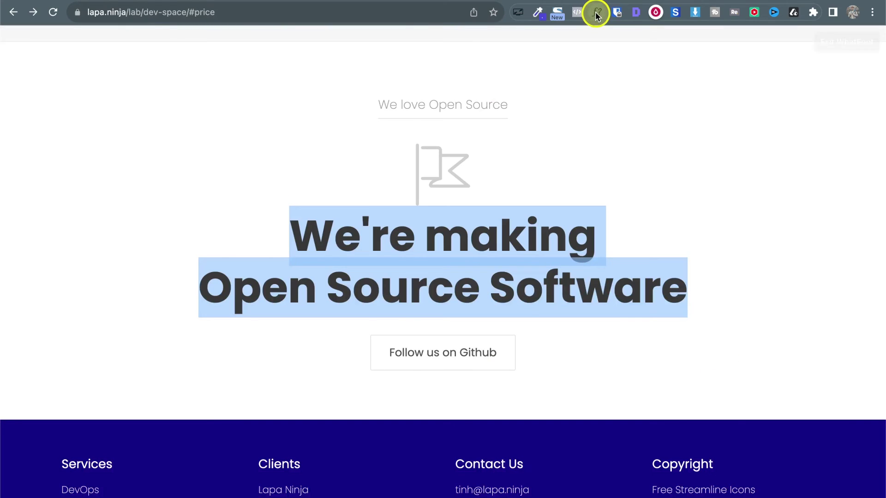
pyautogui.click(596, 14)
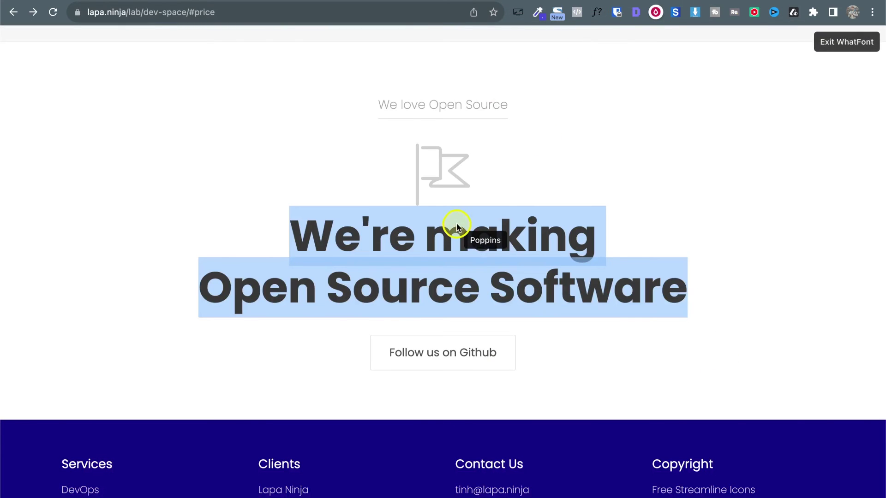
pyautogui.click(456, 227)
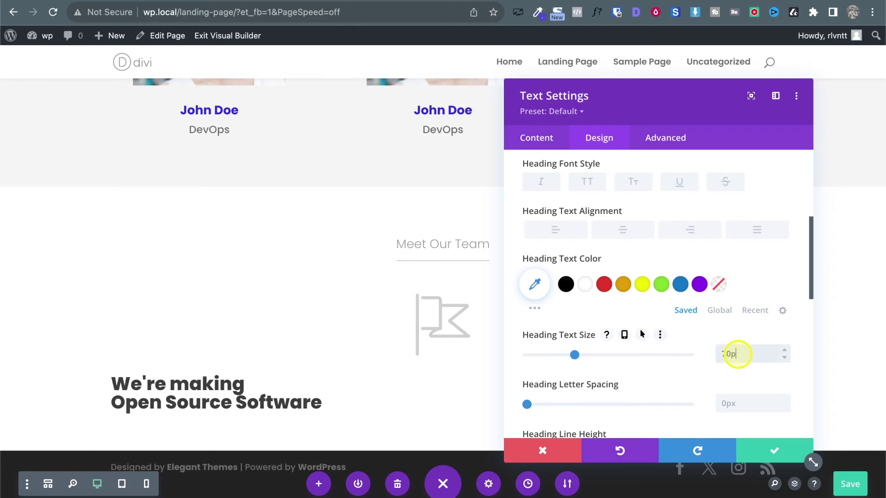
pyautogui.scroll(-3, 734, 341)
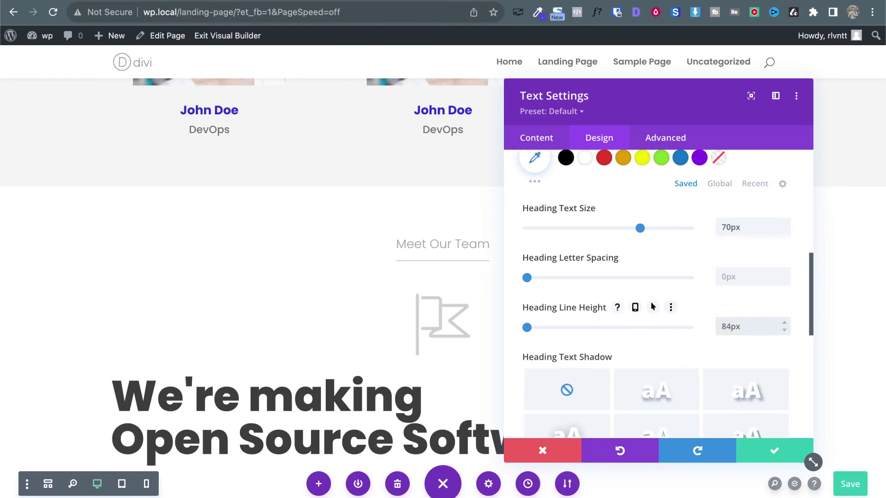
# Step: Center-align the "We're making Open Source Software" heading and save the module's settings
pyautogui.click(652, 281)
pyautogui.scroll(4, 652, 284)
pyautogui.click(626, 272)
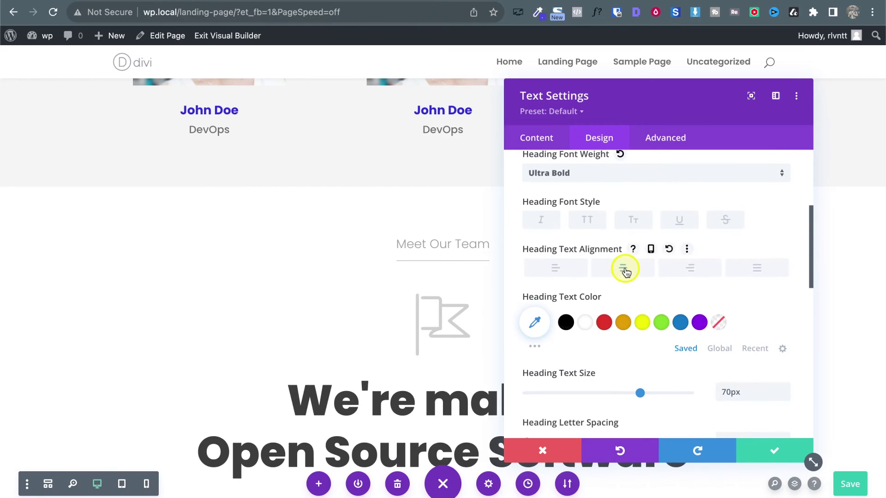
pyautogui.click(767, 451)
pyautogui.scroll(-2, 732, 433)
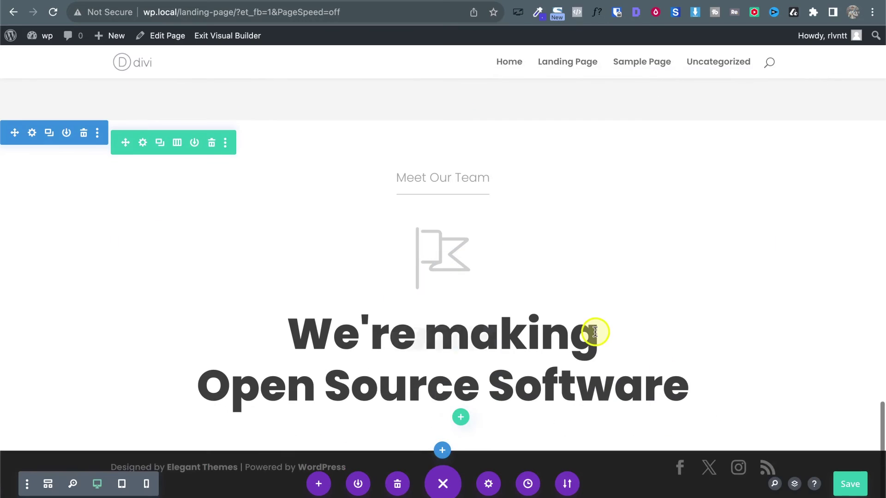
# Step: Close the font details on the reference site and exit WhatFont
pyautogui.hotkey('ctrl', 'Tab')
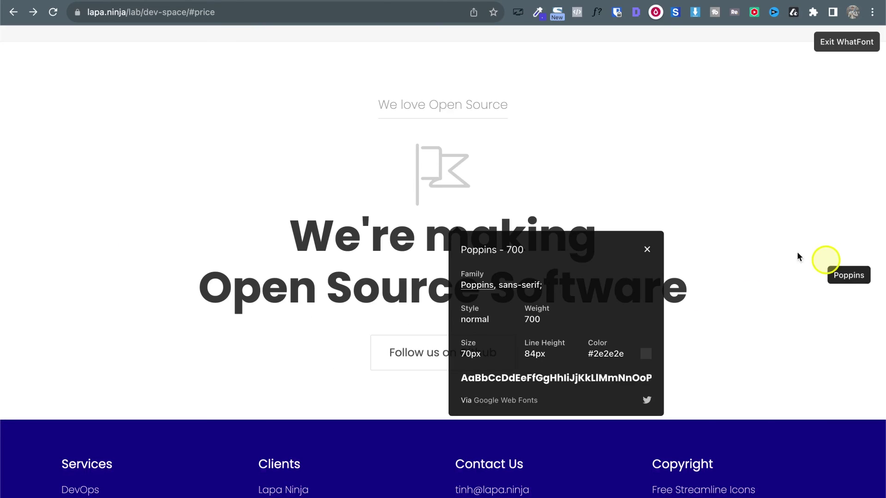
pyautogui.click(648, 249)
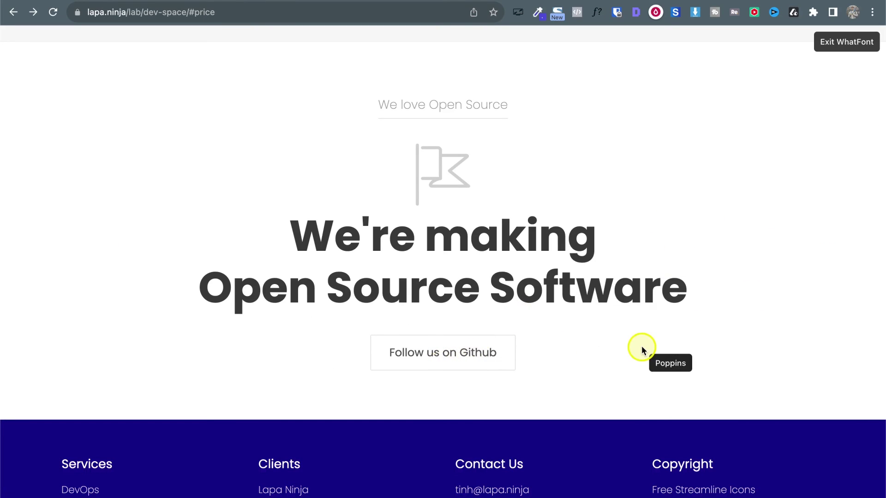
pyautogui.press('Escape')
pyautogui.hotkey('ctrl', 'shift', 'Tab')
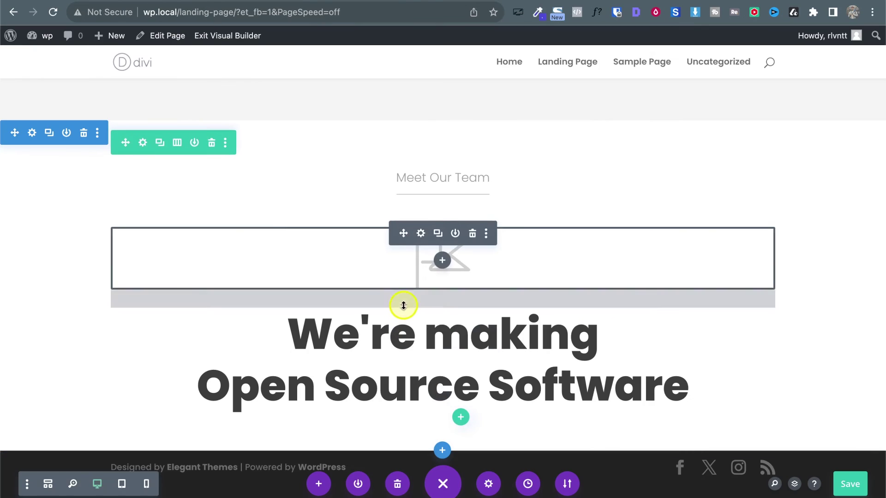
# Step: Compare the reference site's "Follow us on Github" button with its hero "Start a project today" button
pyautogui.hotkey('ctrl', 'Tab')
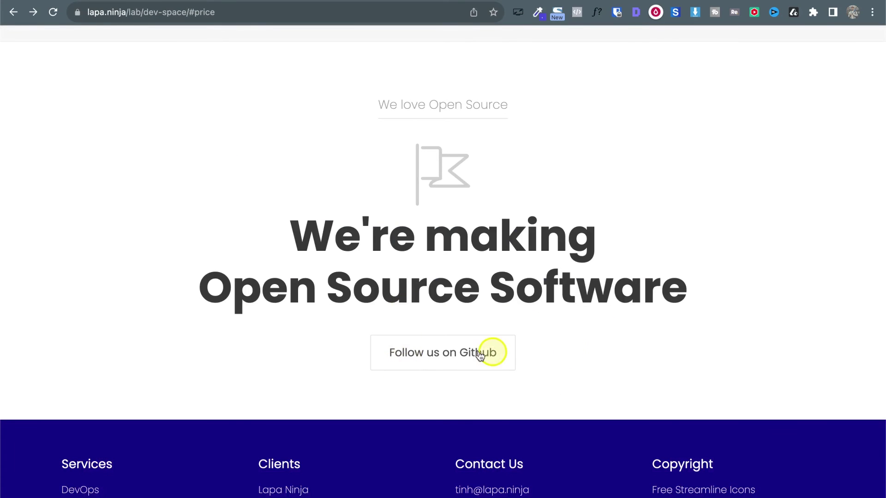
pyautogui.scroll(20, 480, 355)
pyautogui.scroll(-3, 461, 352)
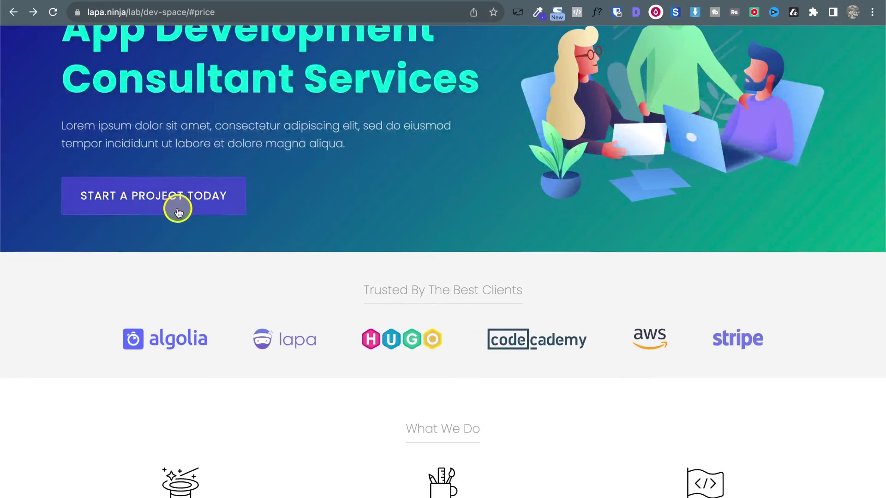
pyautogui.scroll(-15, 295, 125)
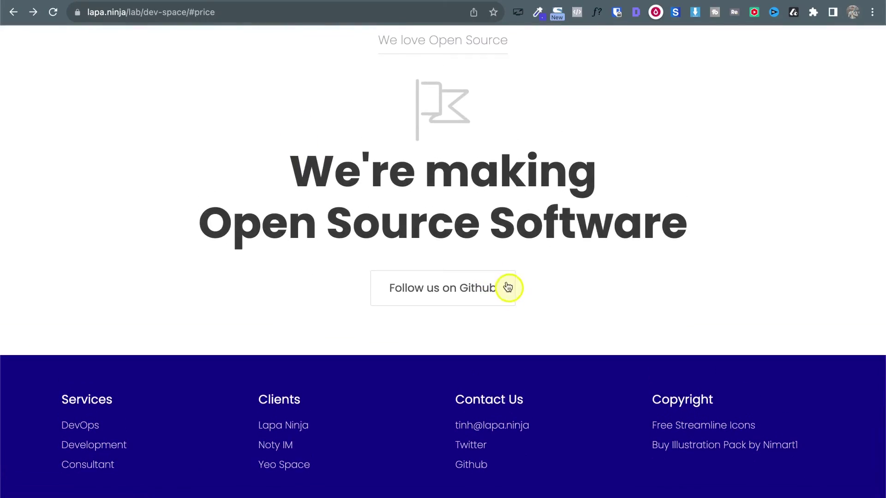
pyautogui.scroll(20, 508, 287)
pyautogui.scroll(-1, 138, 323)
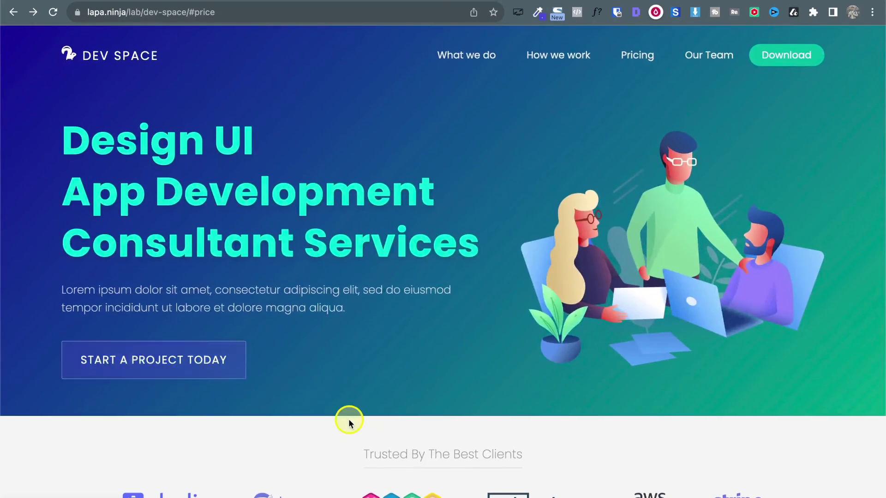
pyautogui.scroll(-20, 349, 421)
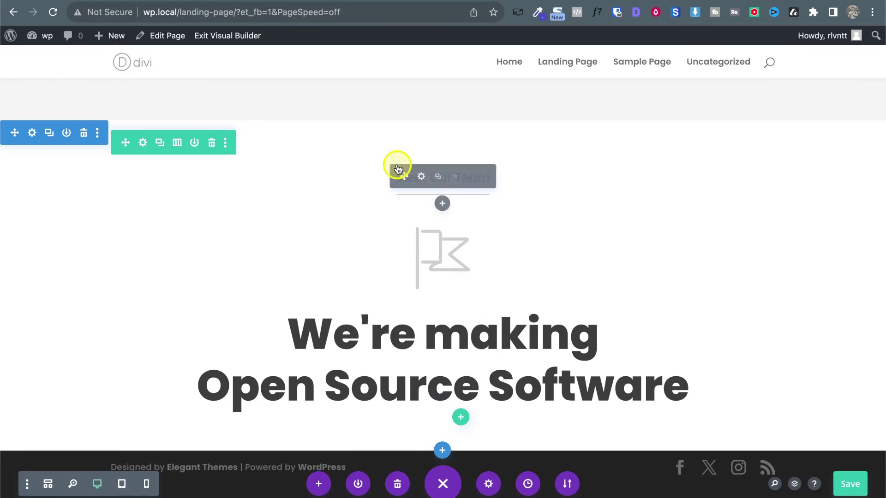
# Step: Copy the "Start a project today" button module from the landing page's hero section
pyautogui.scroll(20, 398, 166)
pyautogui.scroll(-5, 144, 413)
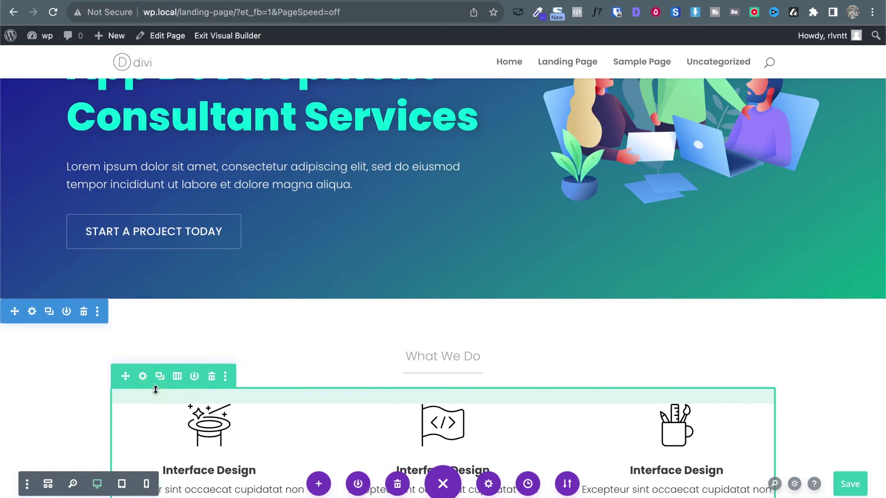
pyautogui.moveTo(232, 227)
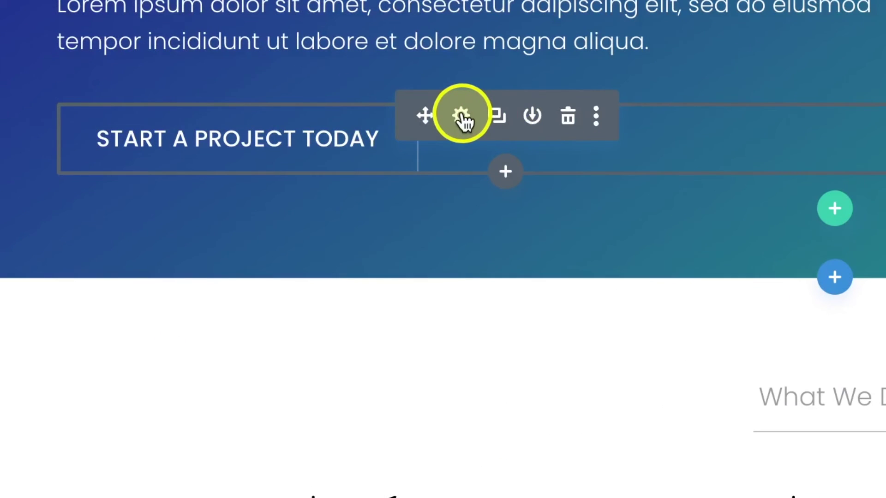
pyautogui.moveTo(449, 119)
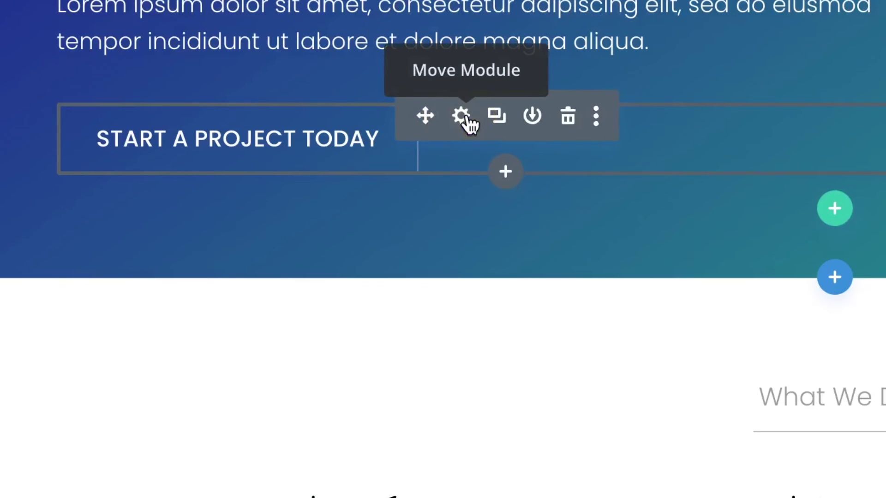
pyautogui.rightClick(468, 119)
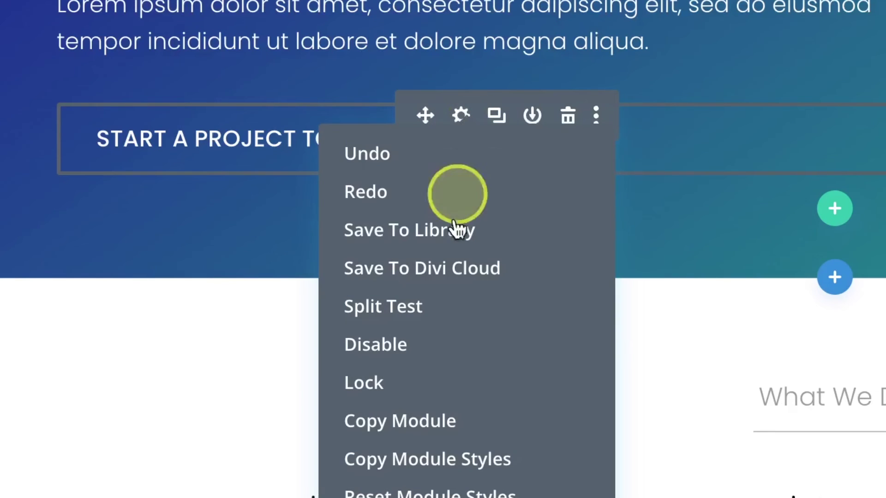
pyautogui.click(425, 422)
# Step: Paste the copied button module below the last "Meet Our Team" title and move it beneath the "We're making Open Source Software" heading
pyautogui.scroll(-20, 710, 342)
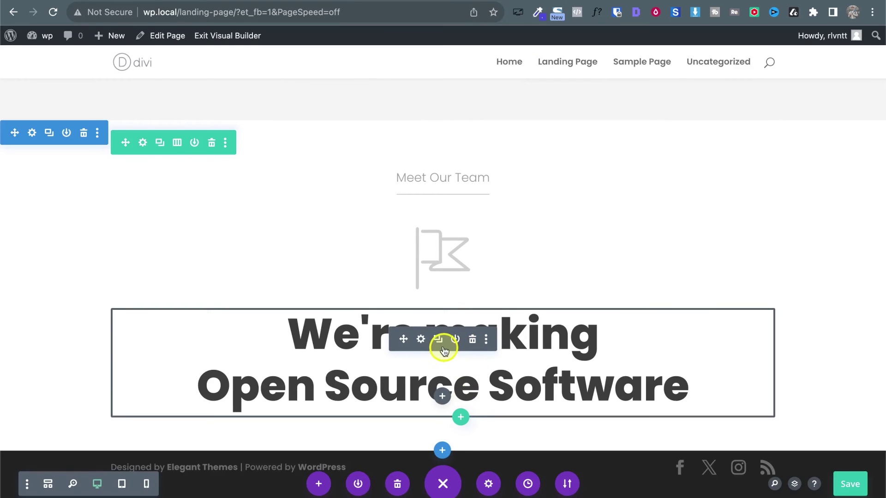
pyautogui.rightClick(441, 347)
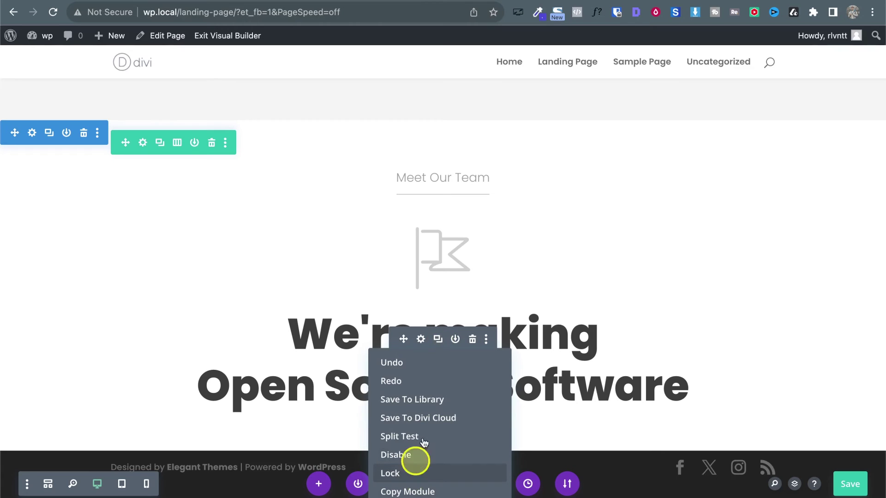
pyautogui.rightClick(452, 179)
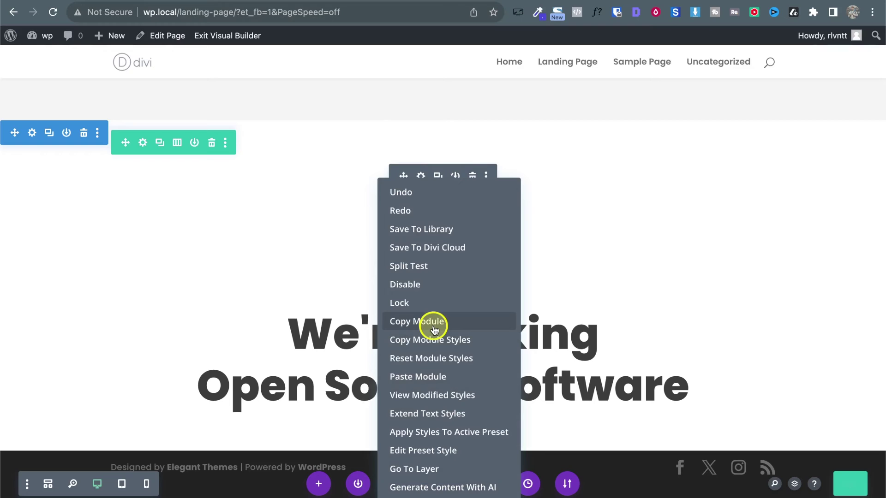
pyautogui.click(421, 376)
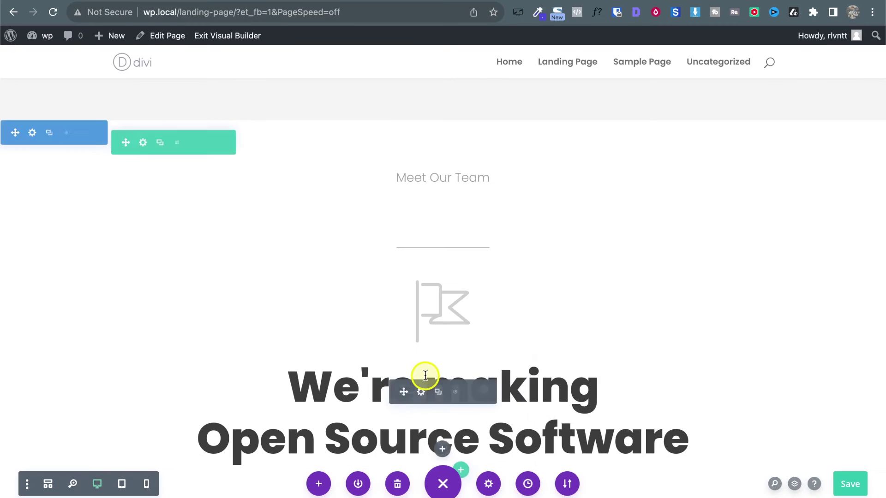
pyautogui.scroll(-1, 400, 224)
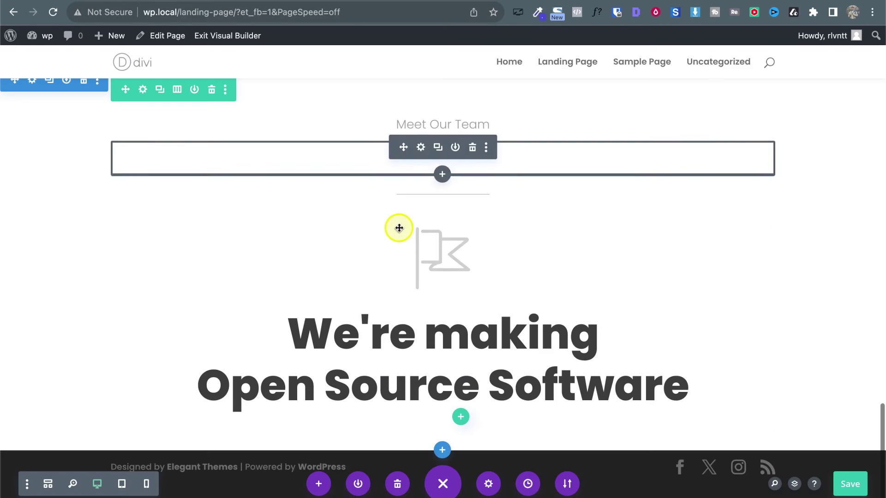
pyautogui.moveTo(402, 149); pyautogui.dragTo(514, 372)
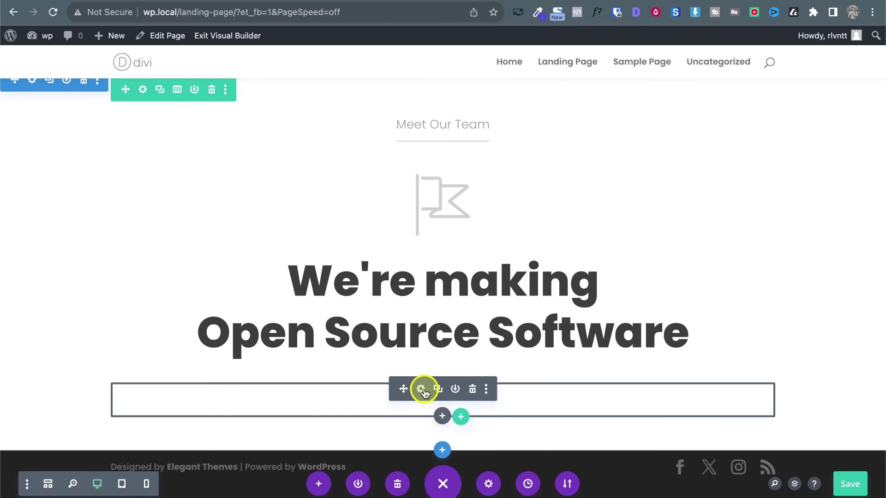
# Step: Open the design styling options of the copied button beneath the "We're making Open Source Software" heading
pyautogui.click(420, 389)
pyautogui.press('Escape')
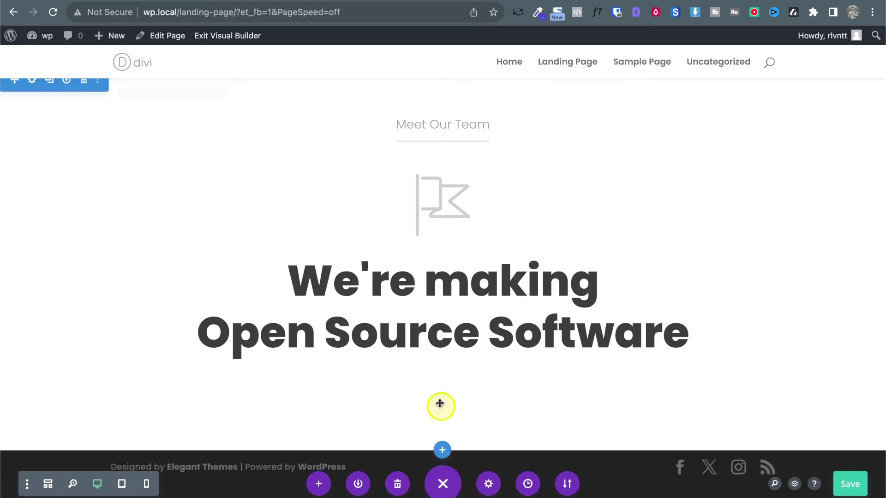
pyautogui.click(422, 388)
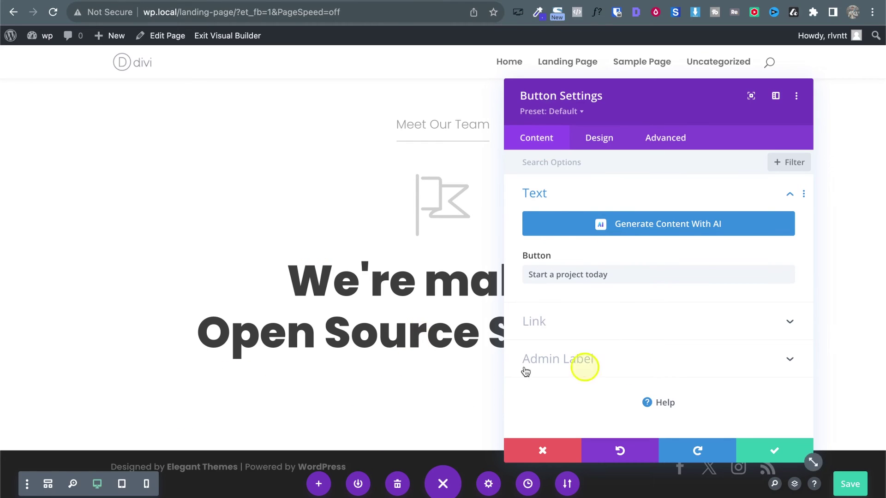
pyautogui.click(600, 155)
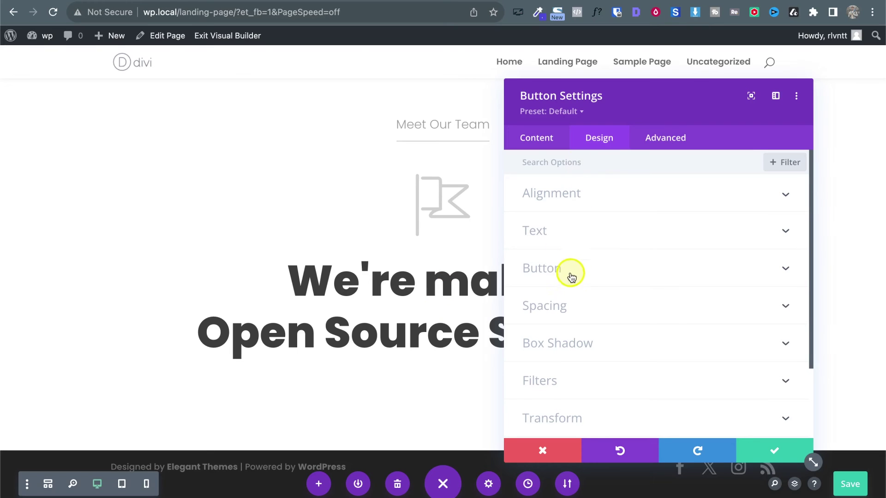
pyautogui.click(571, 274)
pyautogui.click(577, 174)
pyautogui.click(585, 176)
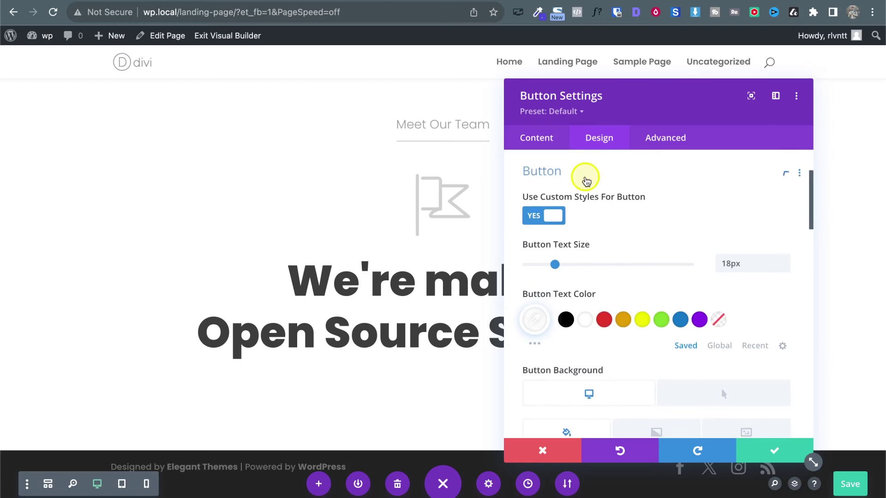
pyautogui.scroll(3, 585, 181)
pyautogui.click(574, 194)
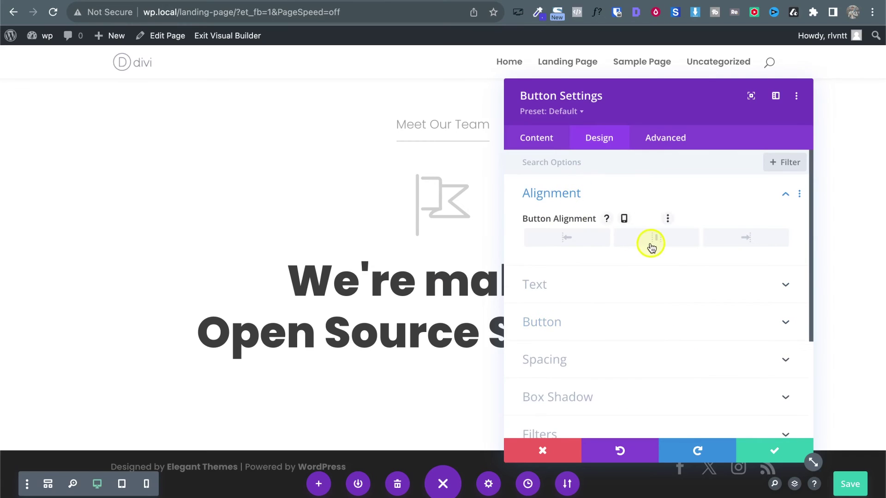
pyautogui.click(594, 324)
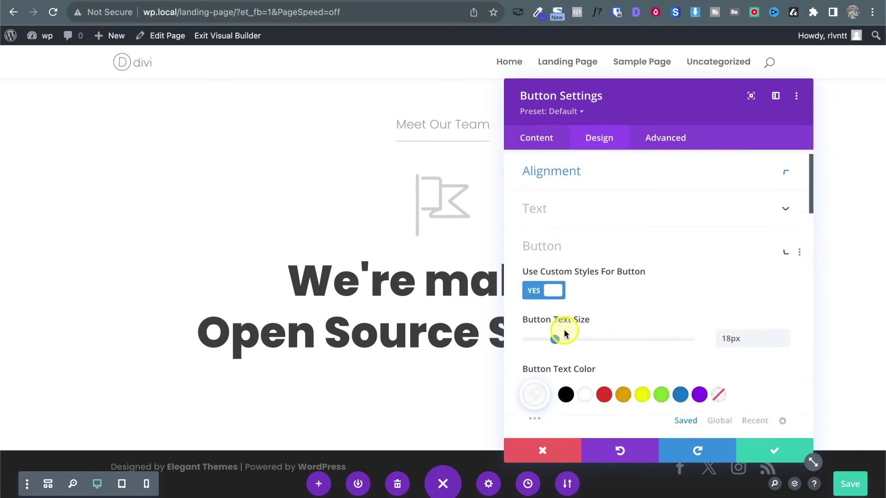
# Step: Try the dark grey global color as the button's background, and remove it again
pyautogui.scroll(-4, 643, 330)
pyautogui.scroll(-5, 644, 330)
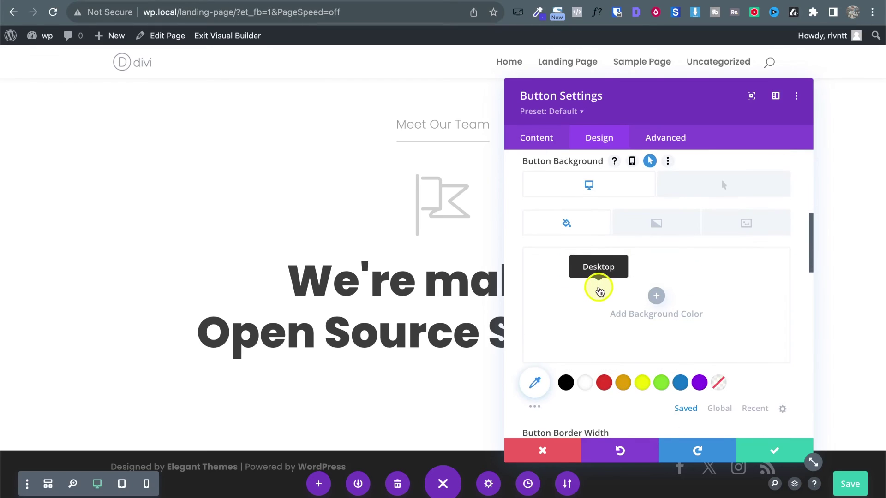
pyautogui.click(719, 408)
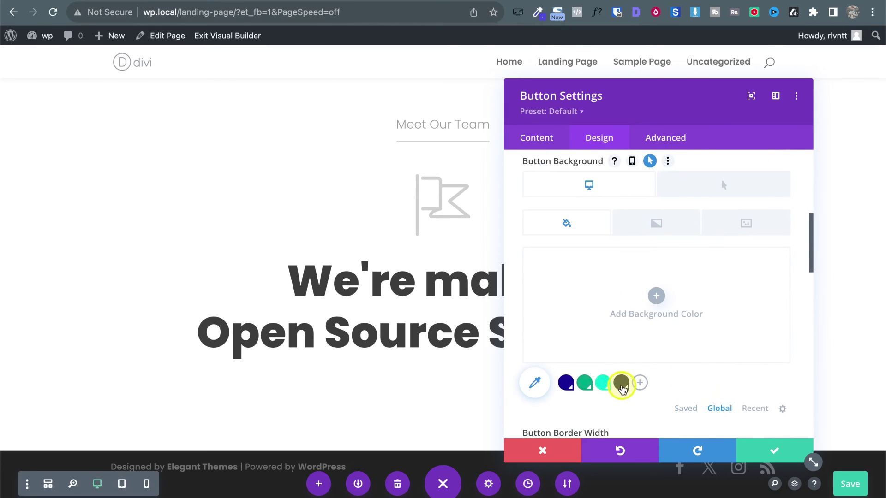
pyautogui.click(621, 384)
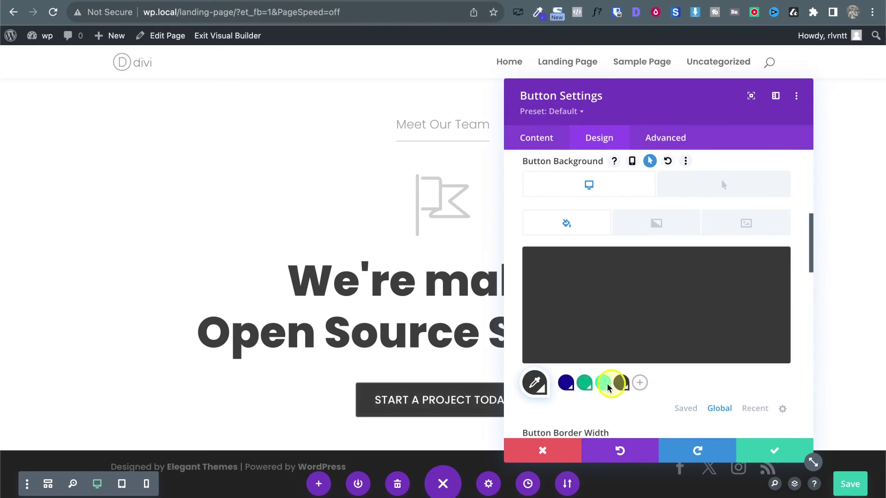
pyautogui.moveTo(683, 298)
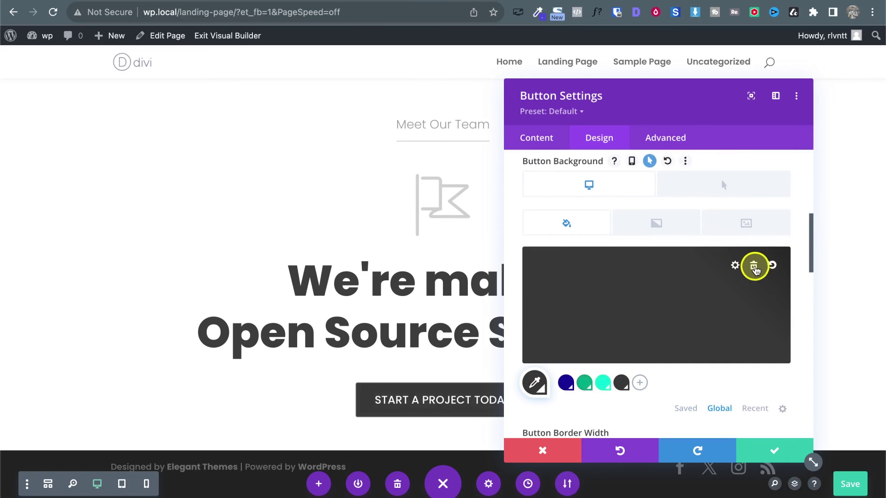
pyautogui.click(753, 266)
# Step: Set the button's text color to the dark grey global color
pyautogui.scroll(5, 716, 272)
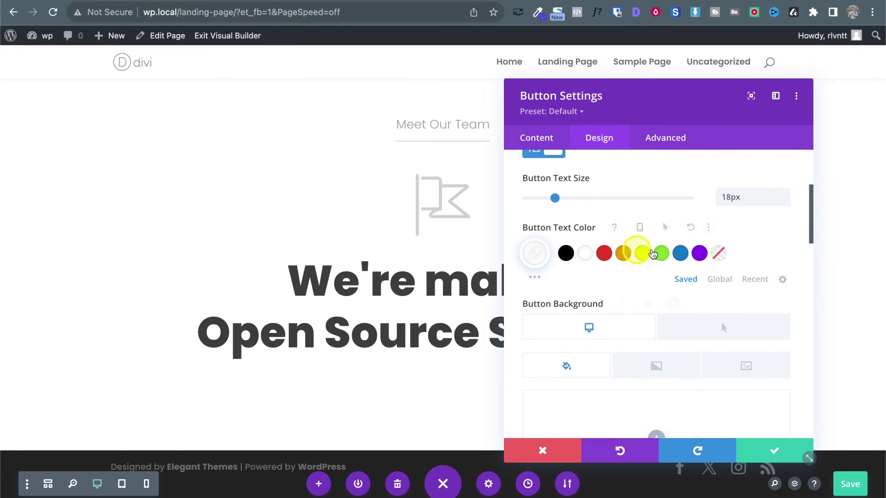
pyautogui.click(720, 283)
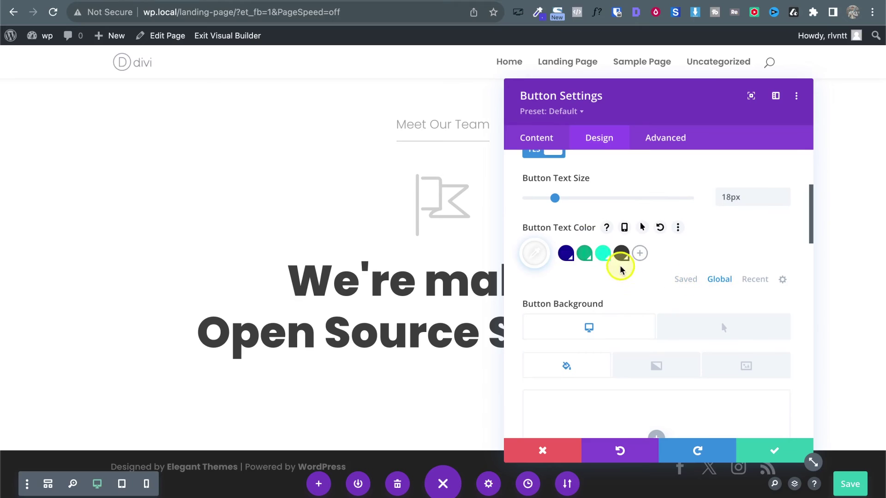
pyautogui.click(621, 256)
# Step: Set the button's border color to black at 0.3 opacity, rgba(0,0,0,0.3), and apply the button settings
pyautogui.scroll(-6, 623, 372)
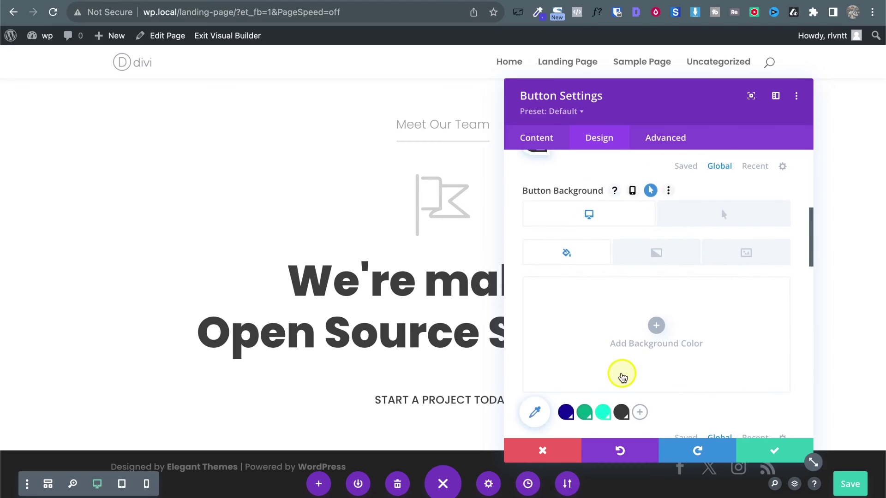
pyautogui.scroll(-2, 622, 377)
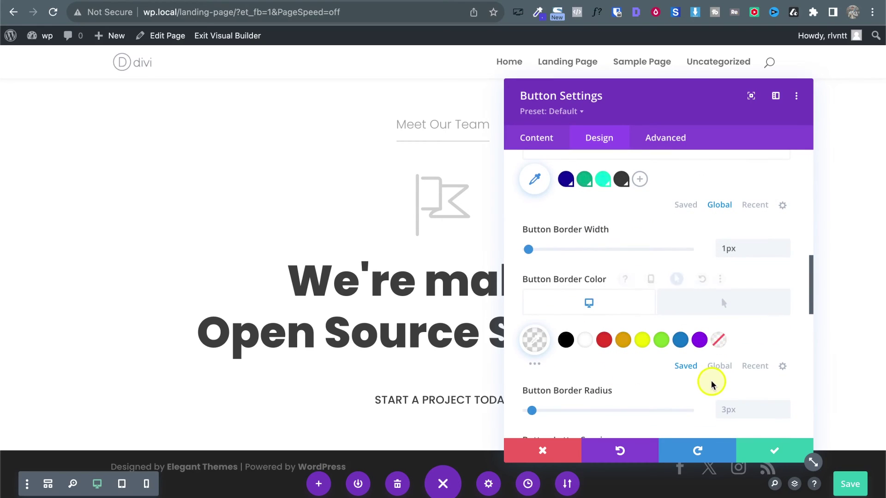
pyautogui.scroll(-2, 708, 382)
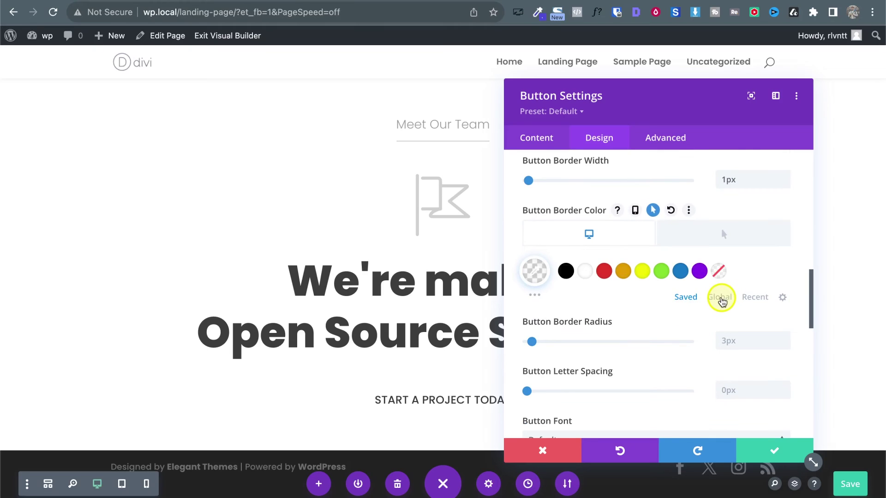
pyautogui.click(721, 299)
pyautogui.click(686, 297)
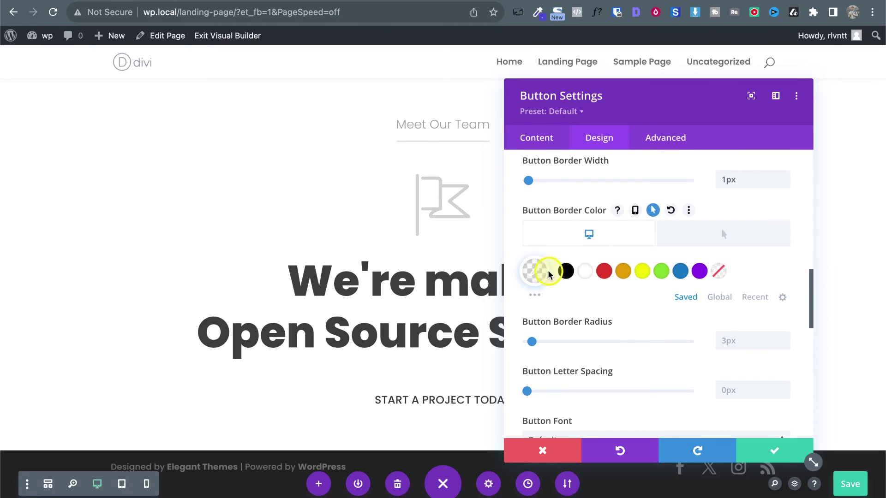
pyautogui.click(563, 273)
pyautogui.click(534, 271)
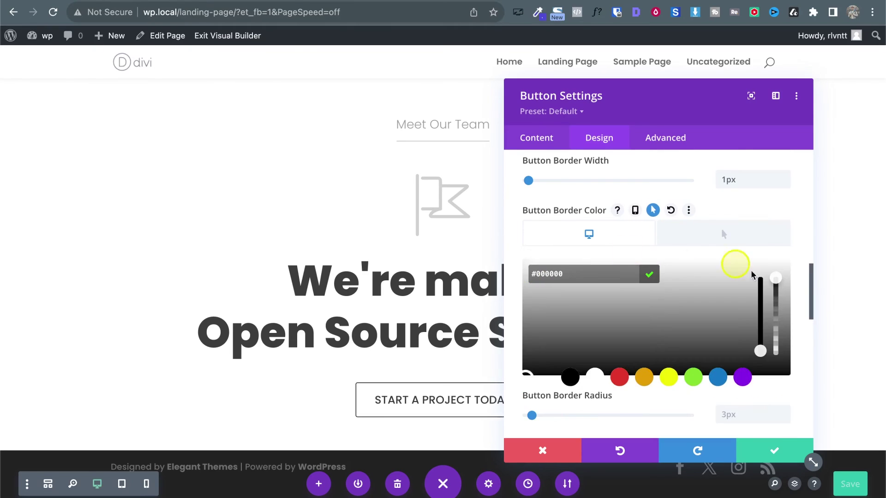
pyautogui.moveTo(774, 278); pyautogui.dragTo(777, 333)
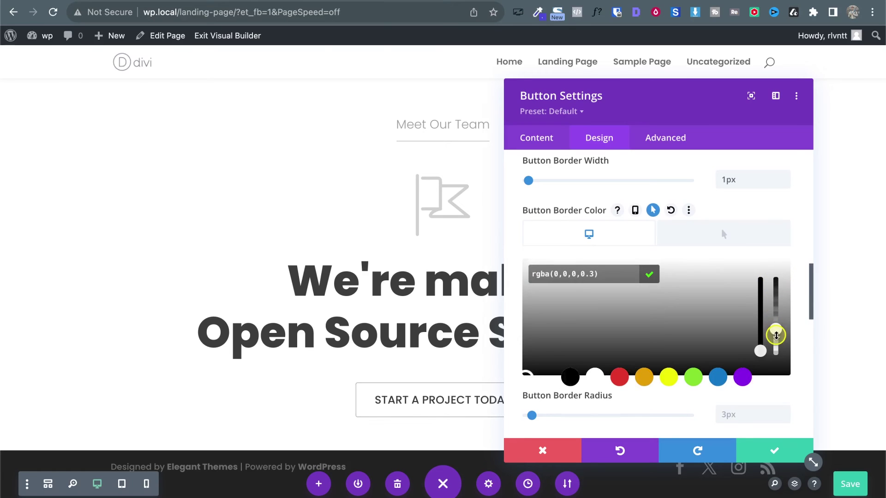
pyautogui.click(777, 451)
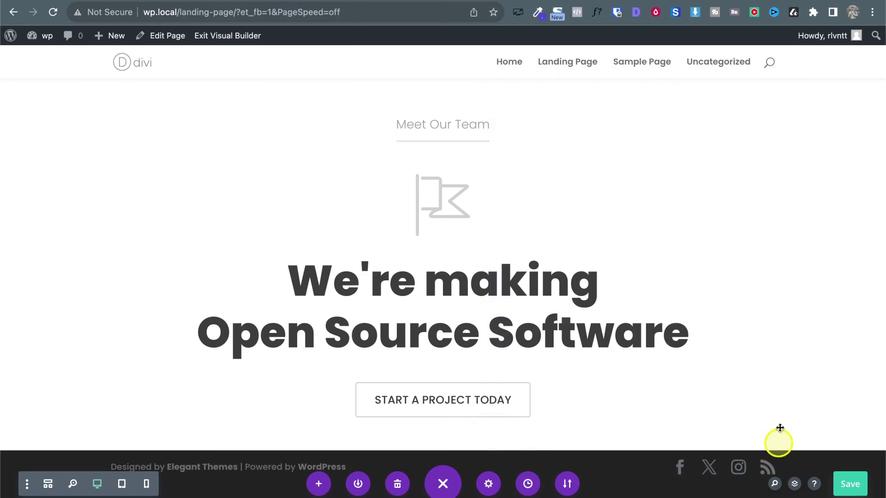
# Step: Change the button's text to "Follow us on github" and compare the section with the reference site
pyautogui.hotkey('ctrl', 'Tab')
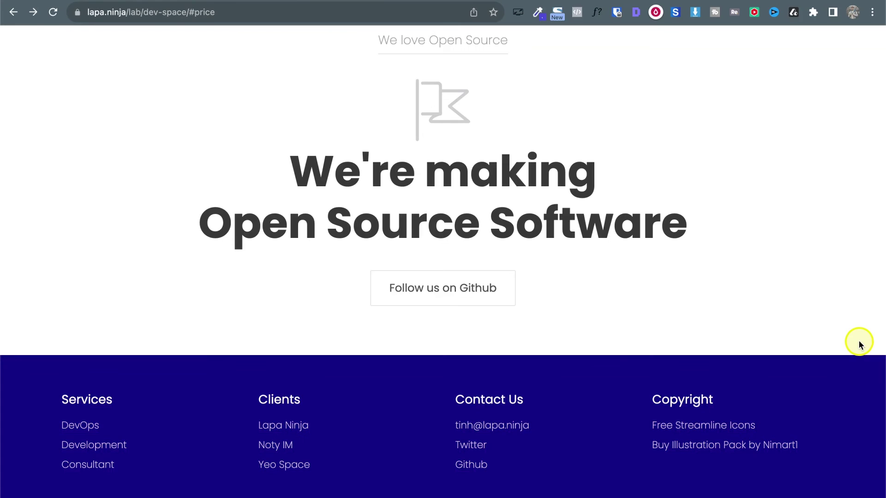
pyautogui.hotkey('ctrl', 'shift', 'Tab')
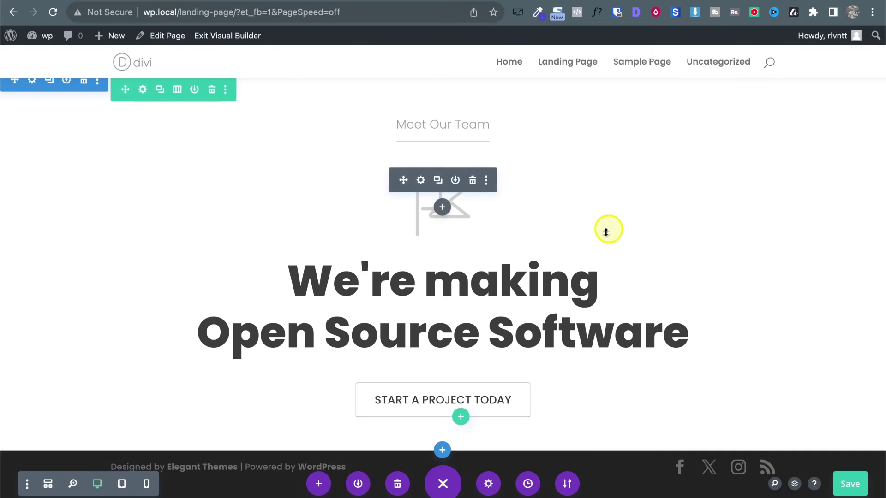
pyautogui.moveTo(421, 415)
pyautogui.click(421, 389)
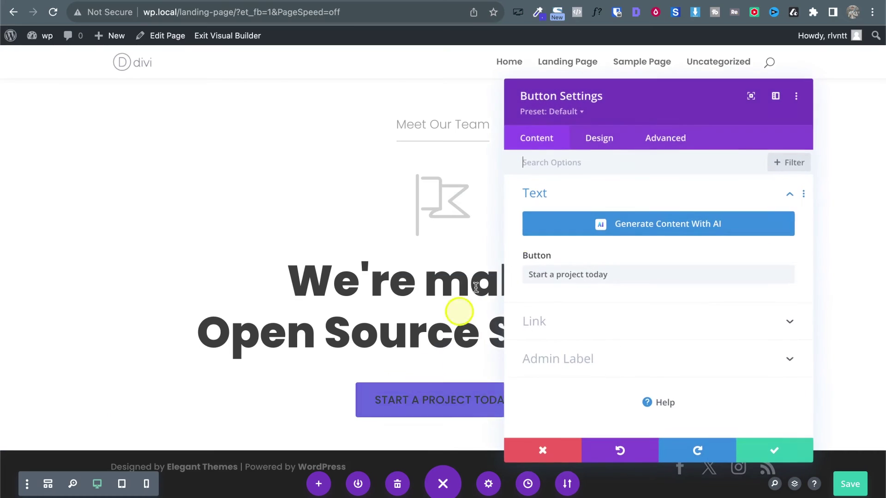
pyautogui.tripleClick(541, 276)
pyautogui.write('Foo')
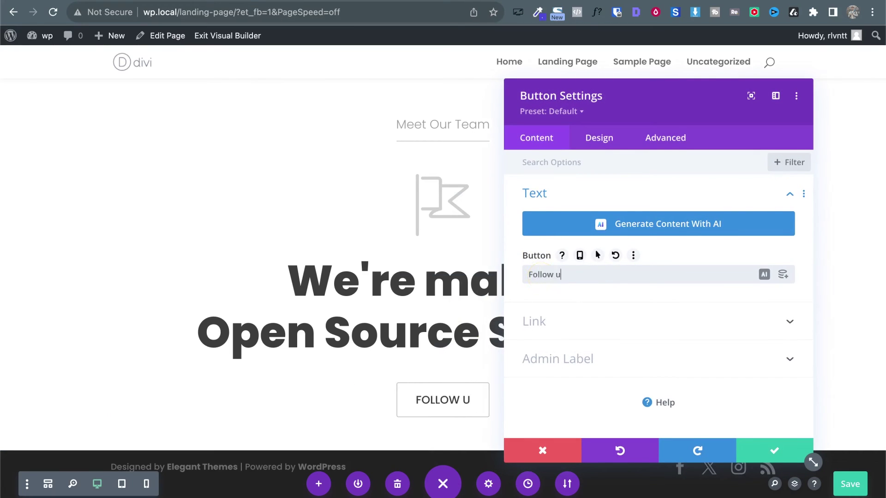
pyautogui.write('llow us on github')
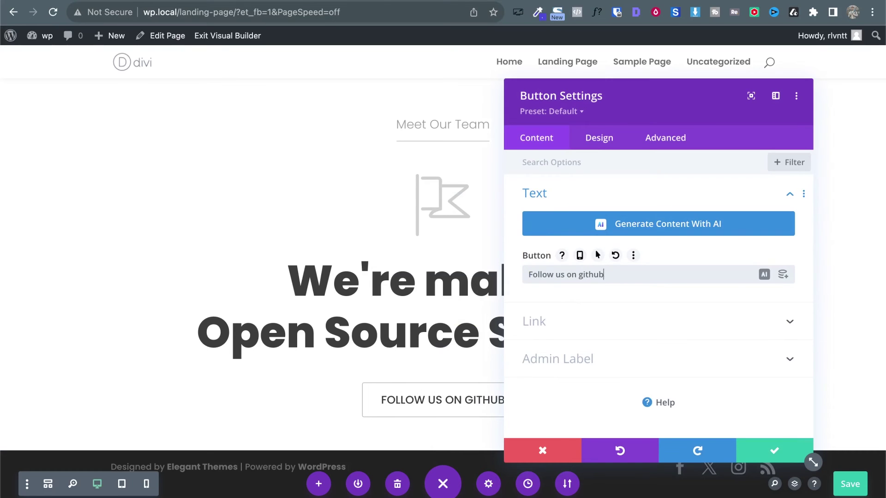
pyautogui.click(771, 446)
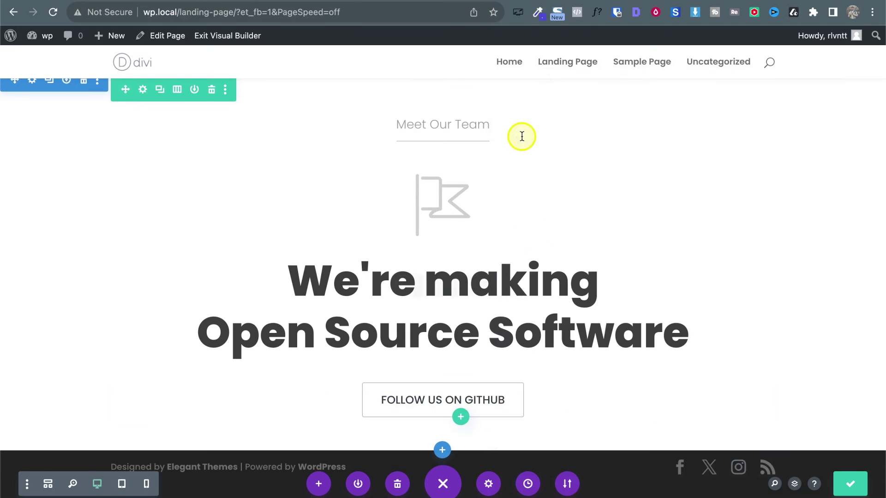
pyautogui.hotkey('ctrl', 'Tab')
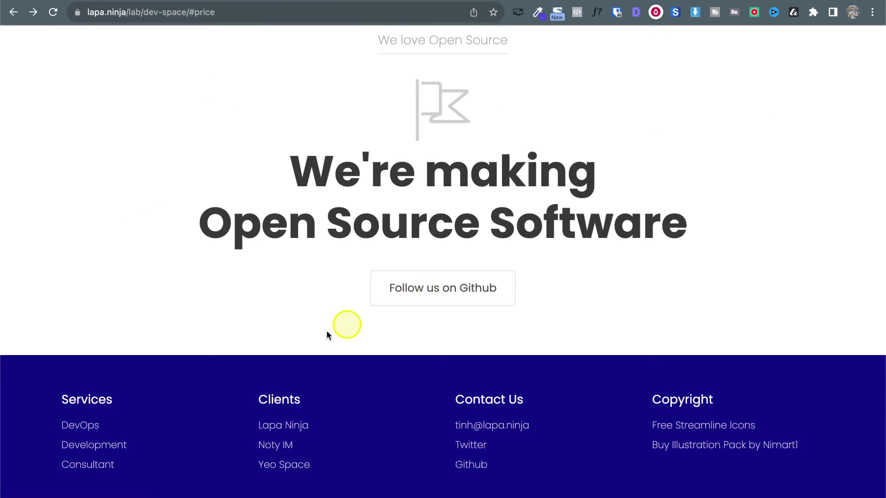
pyautogui.hotkey('ctrl', 'shift', 'Tab')
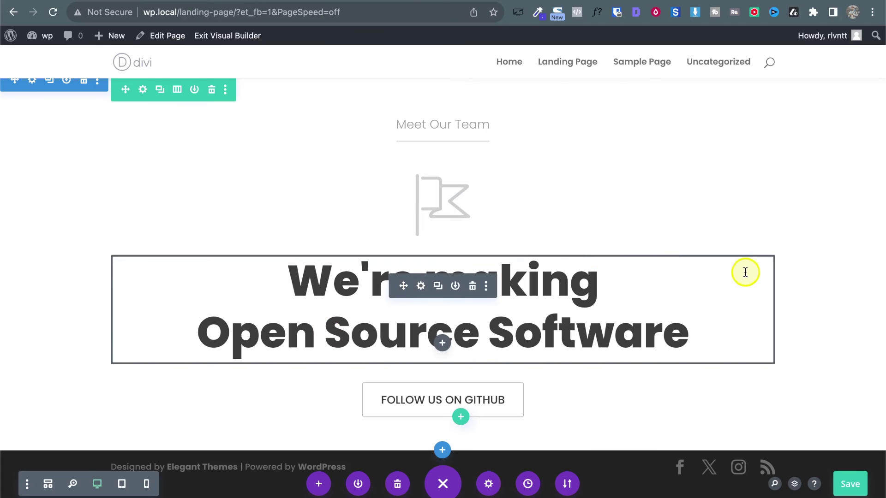
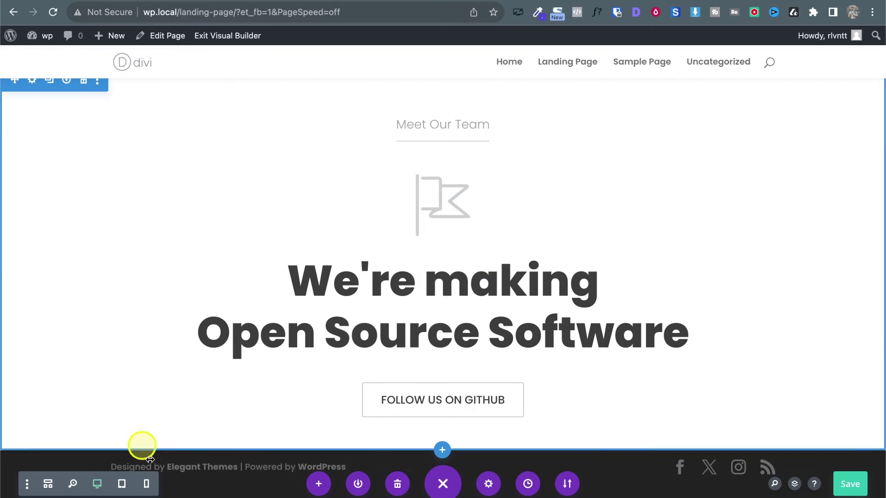
# Step: Preview the landing page in phone view from the hero section and review the available device presets
pyautogui.click(146, 485)
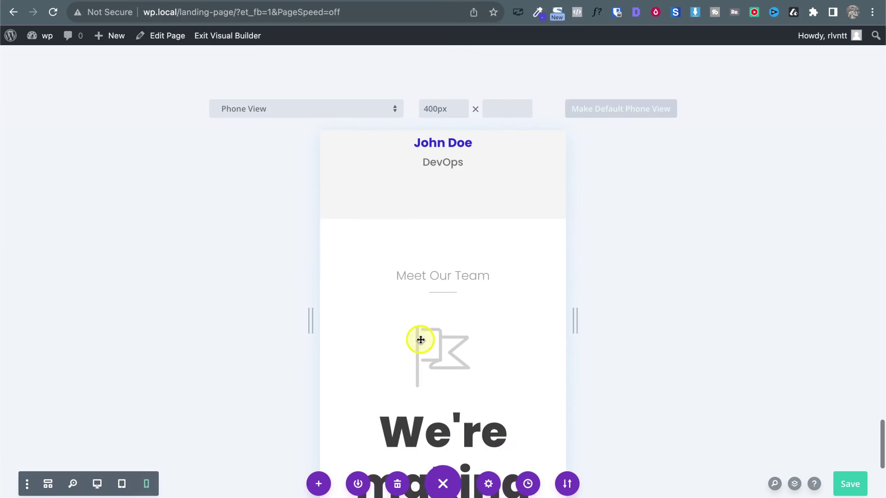
pyautogui.scroll(15, 418, 340)
pyautogui.scroll(10, 420, 340)
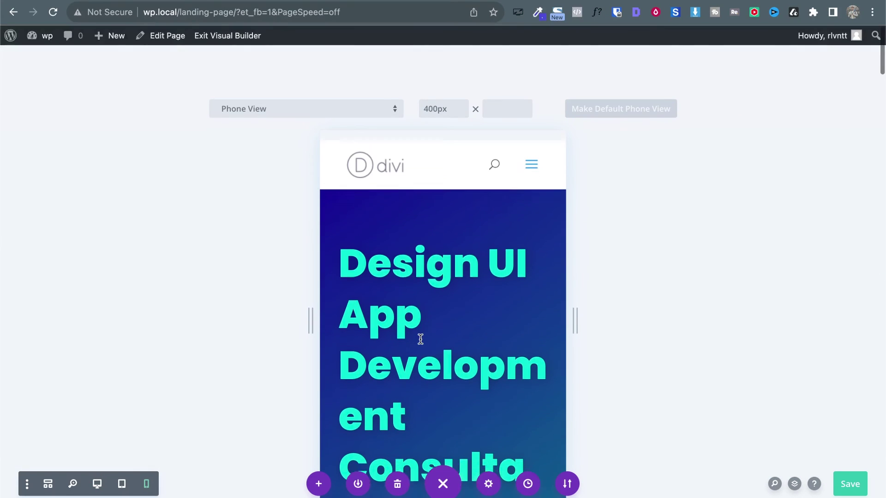
pyautogui.click(437, 237)
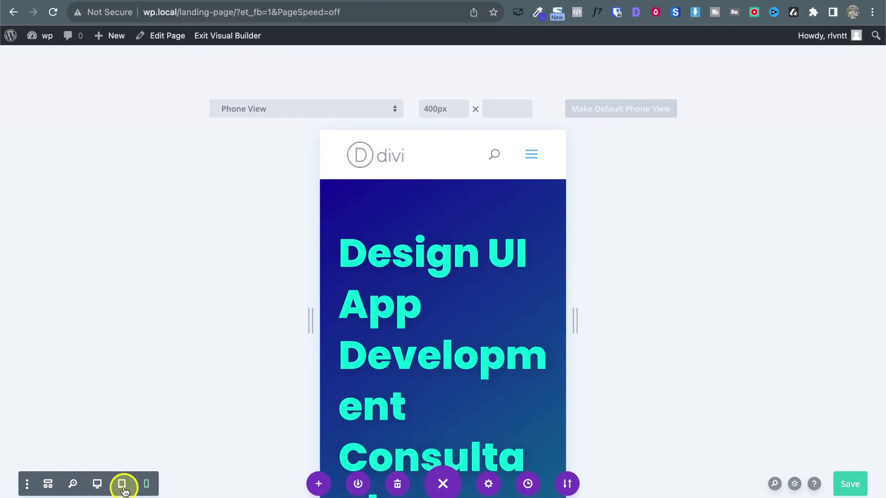
pyautogui.click(265, 108)
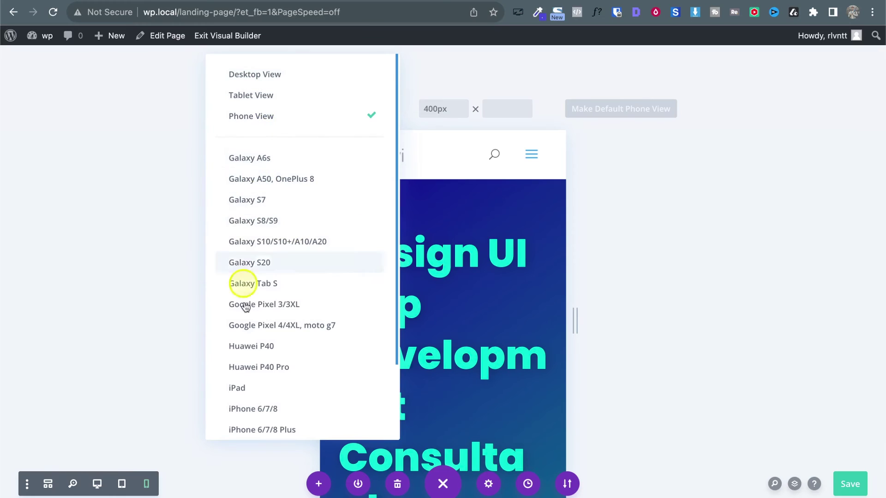
pyautogui.click(159, 233)
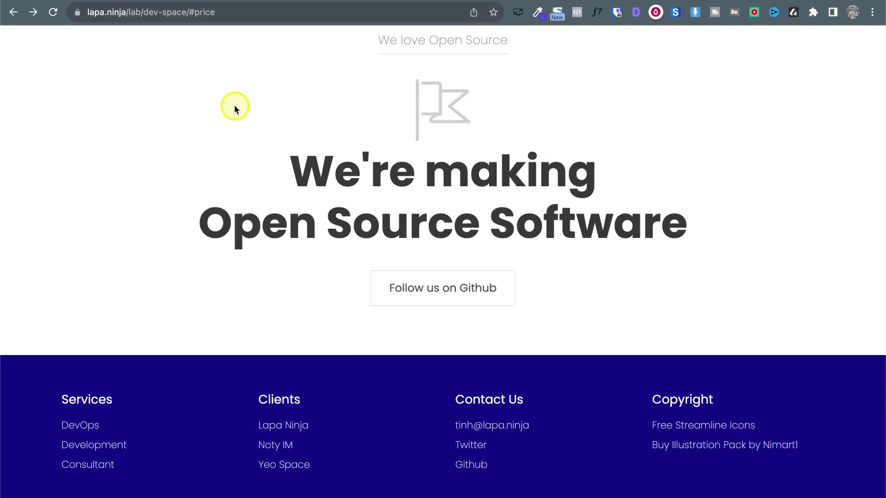
# Step: Examine the reference site's mobile layout in the iPhone 12 Pro device emulation, from the hero to the services section
pyautogui.rightClick(133, 139)
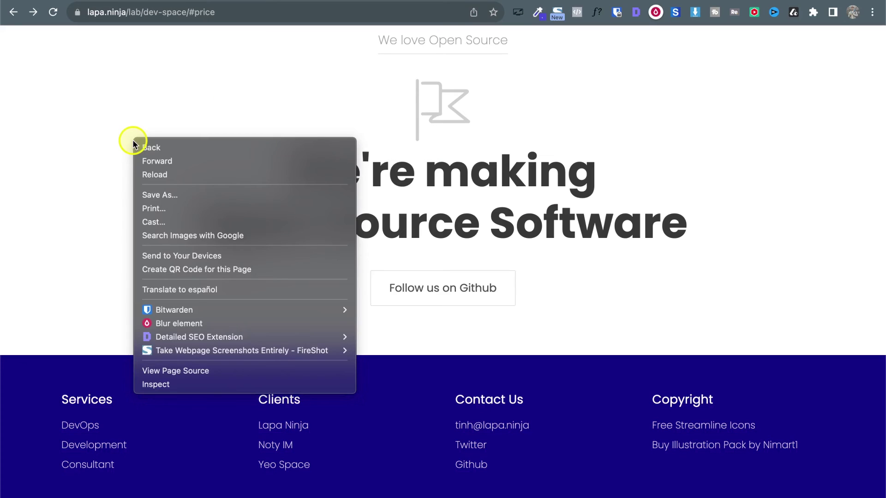
pyautogui.click(179, 387)
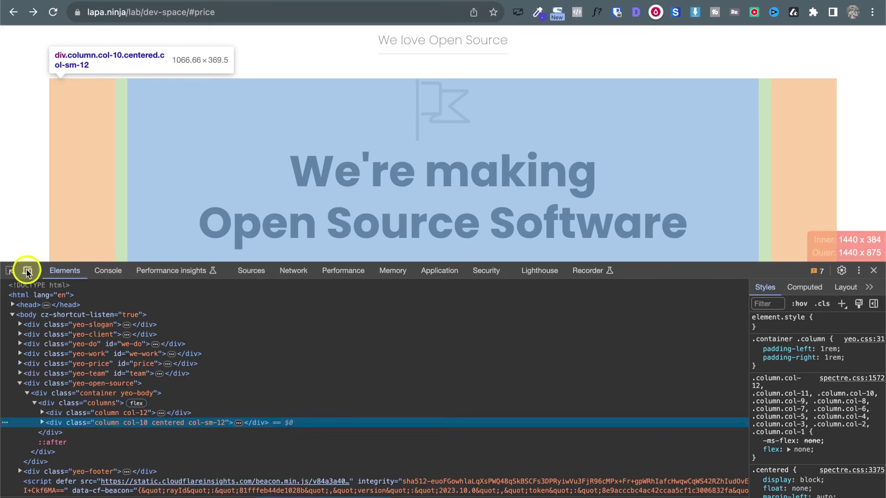
pyautogui.click(27, 272)
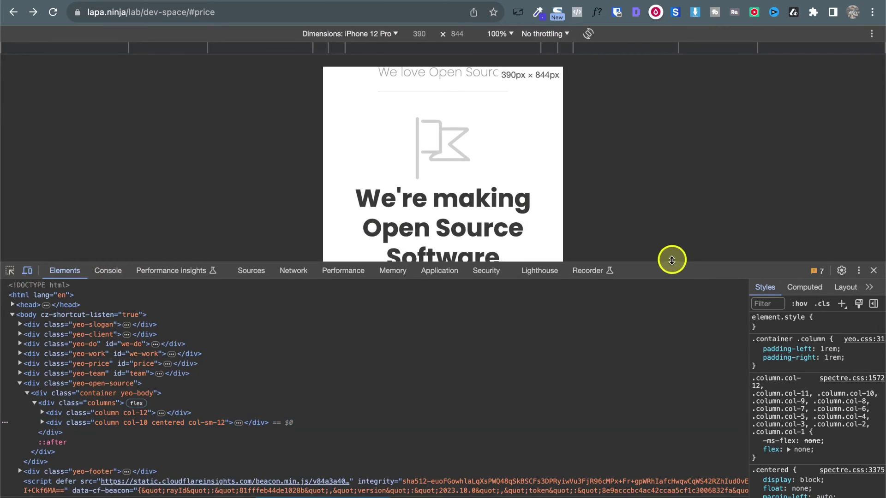
pyautogui.moveTo(672, 260); pyautogui.dragTo(661, 393)
pyautogui.scroll(10, 517, 252)
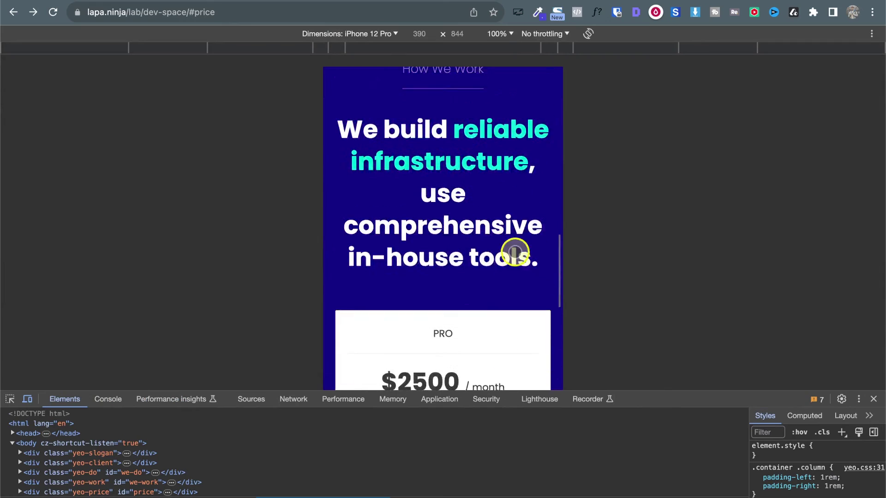
pyautogui.scroll(10, 515, 252)
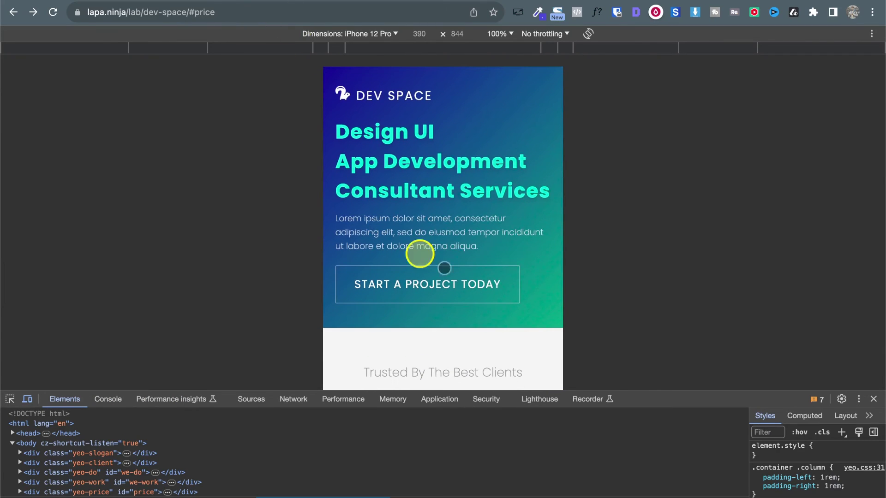
pyautogui.scroll(-1, 559, 118)
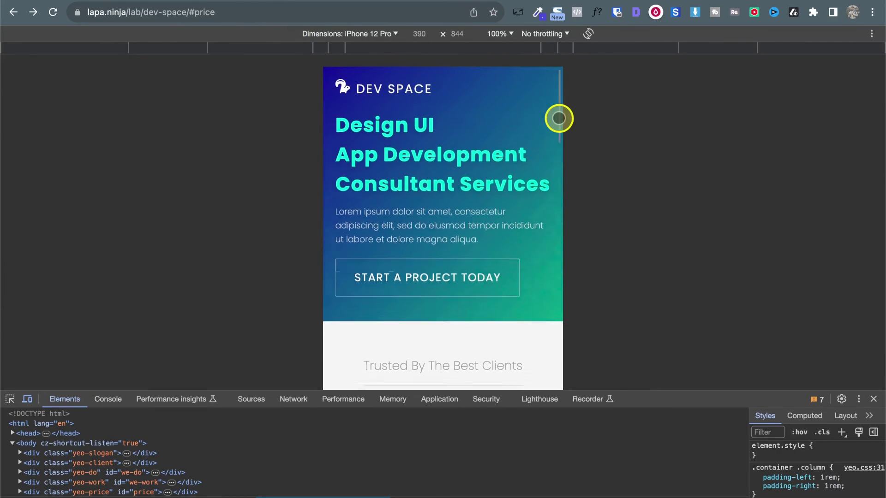
pyautogui.scroll(-10, 558, 119)
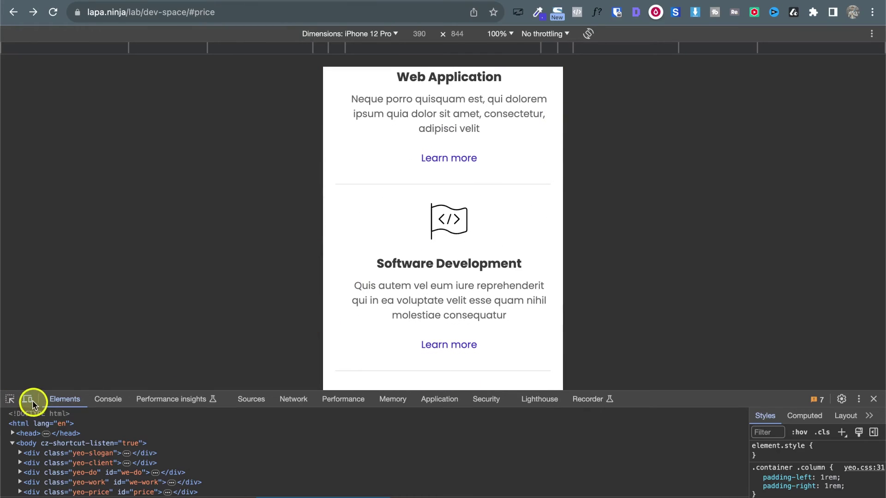
# Step: Return to the landing page's phone view and open the Heading Text design options of the hero heading
pyautogui.click(283, 1)
pyautogui.moveTo(444, 359)
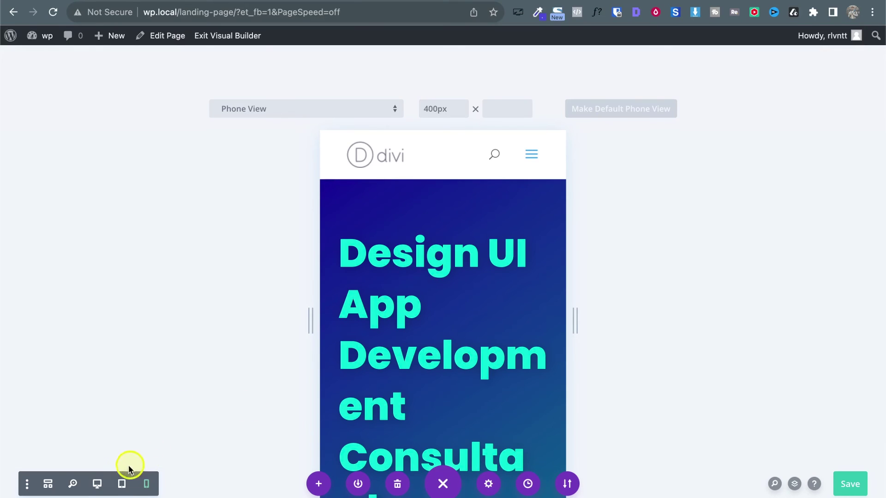
pyautogui.scroll(-1, 465, 293)
pyautogui.scroll(-2, 464, 292)
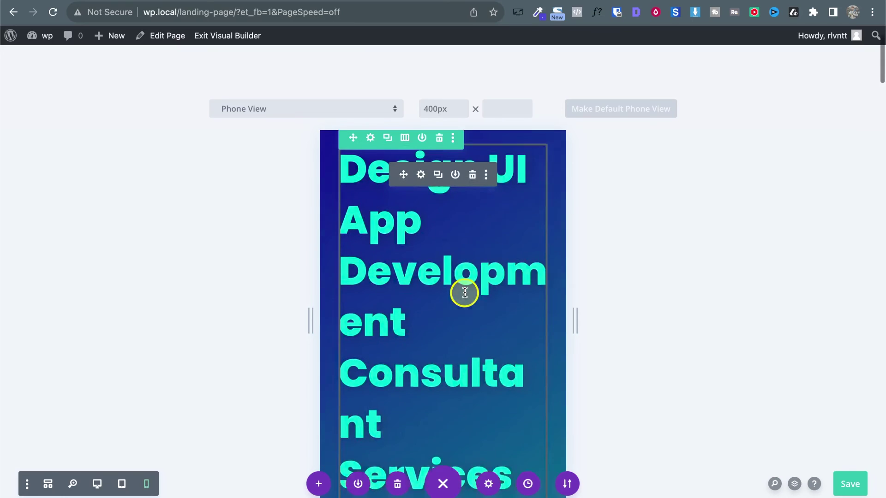
pyautogui.scroll(1, 463, 293)
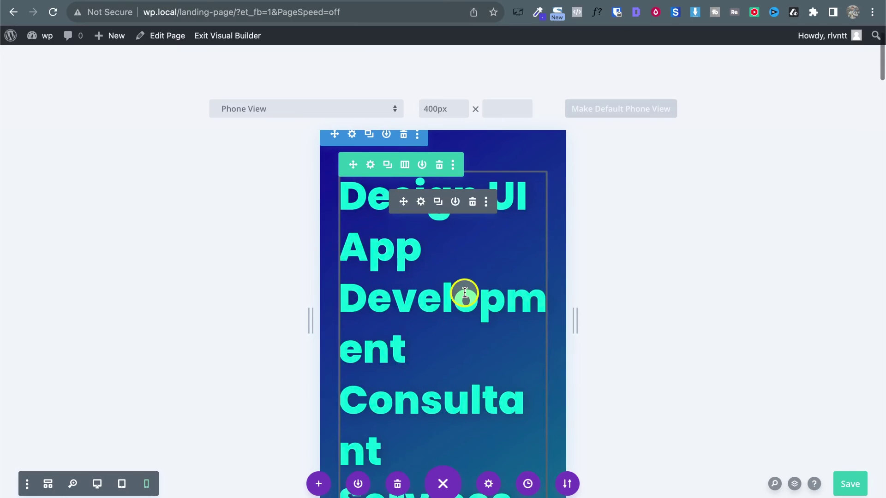
pyautogui.click(420, 203)
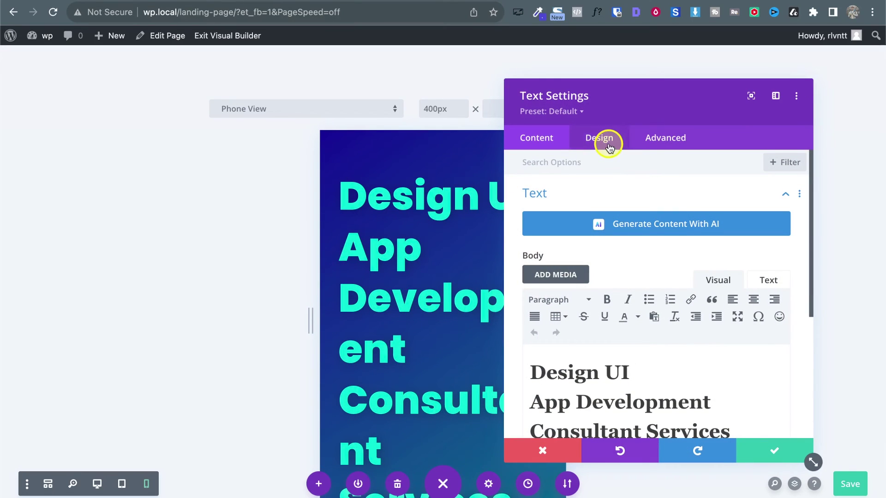
pyautogui.click(428, 187)
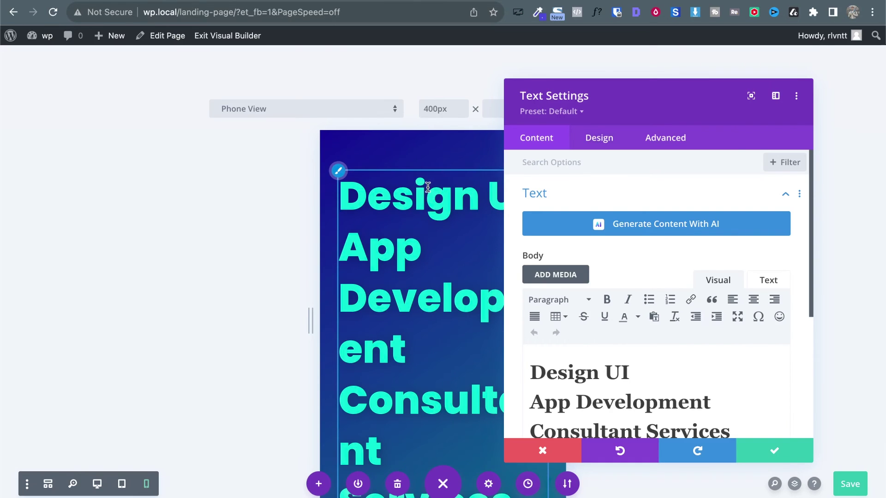
pyautogui.click(600, 139)
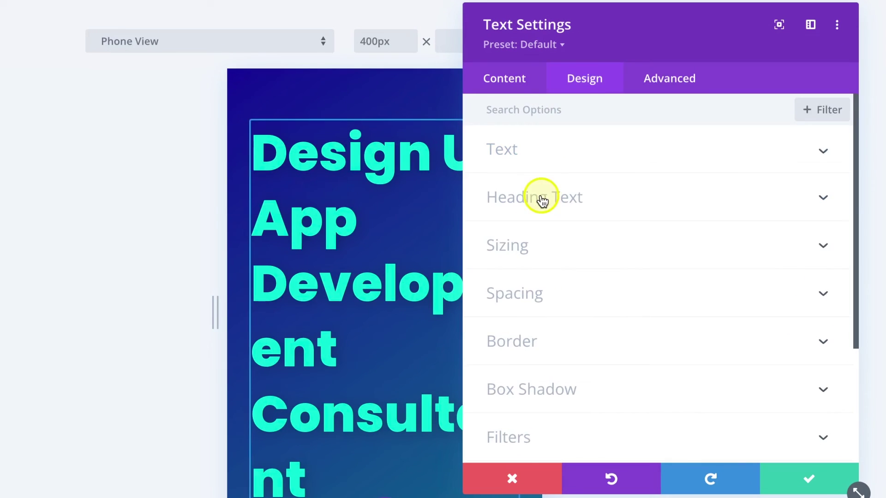
pyautogui.click(559, 225)
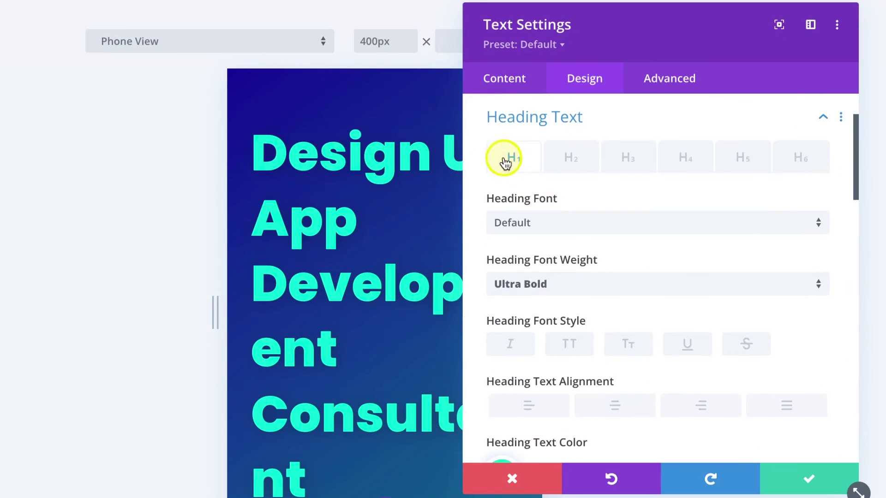
# Step: Enable responsive values for the hero heading's text size and set the phone size to 24px
pyautogui.scroll(-4, 642, 297)
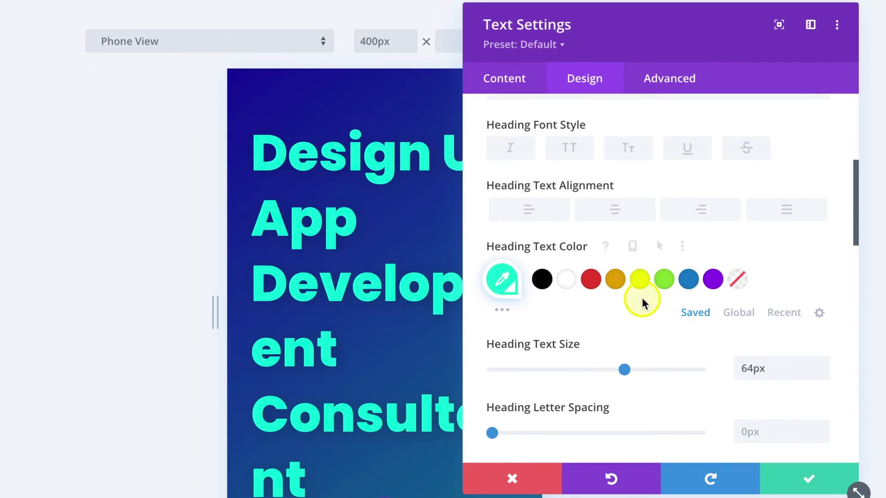
pyautogui.scroll(-2, 654, 251)
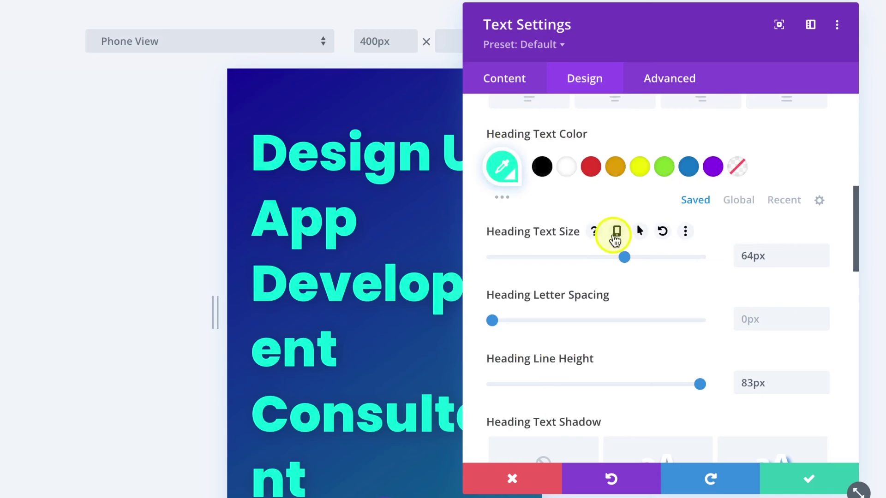
pyautogui.click(617, 235)
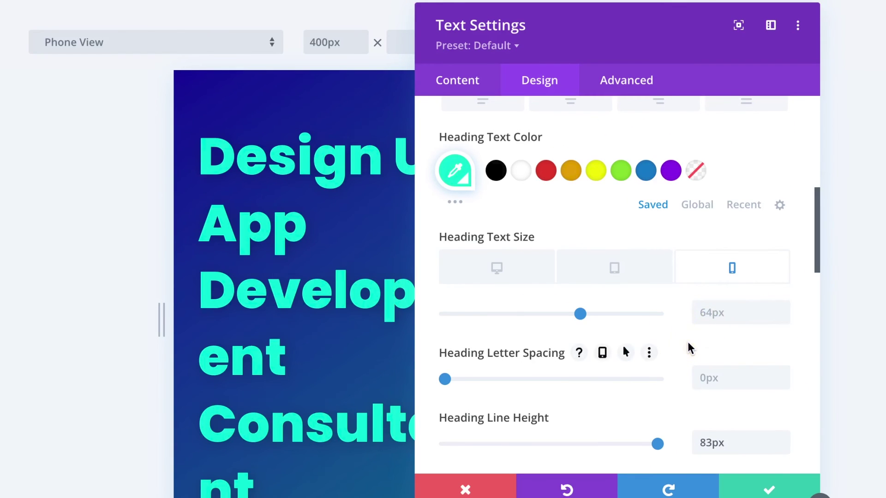
pyautogui.click(723, 312)
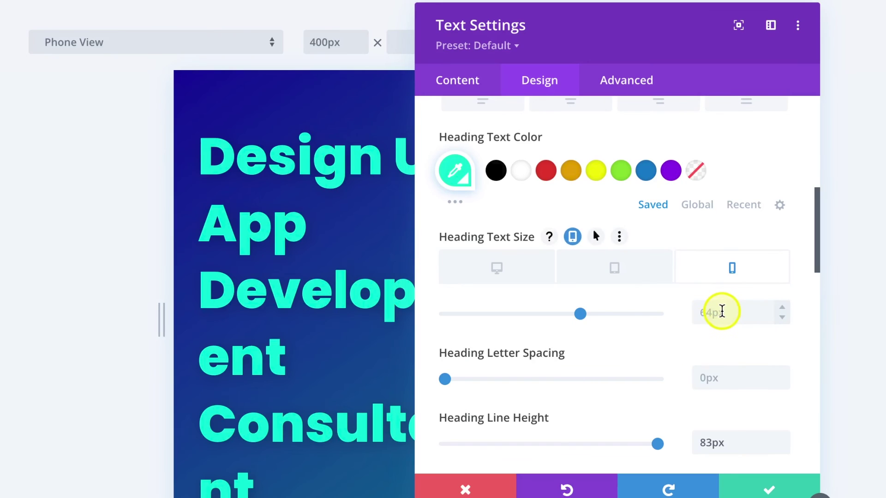
pyautogui.write('24px')
# Step: Set the hero heading's phone-specific line height to 26px and apply the text settings
pyautogui.scroll(-3, 715, 317)
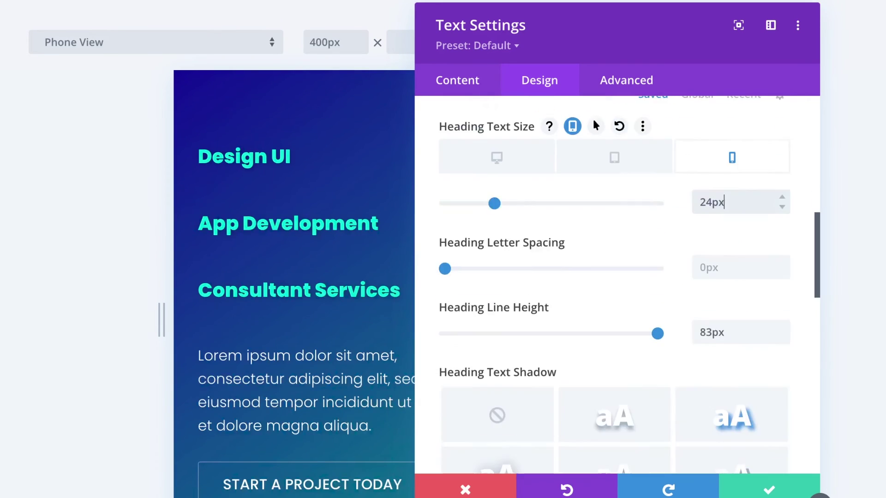
pyautogui.click(586, 306)
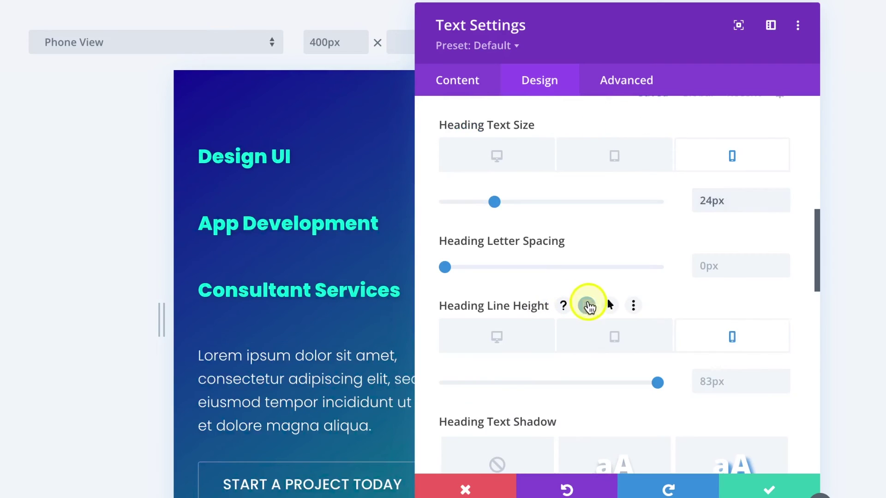
pyautogui.click(725, 382)
pyautogui.write('26px')
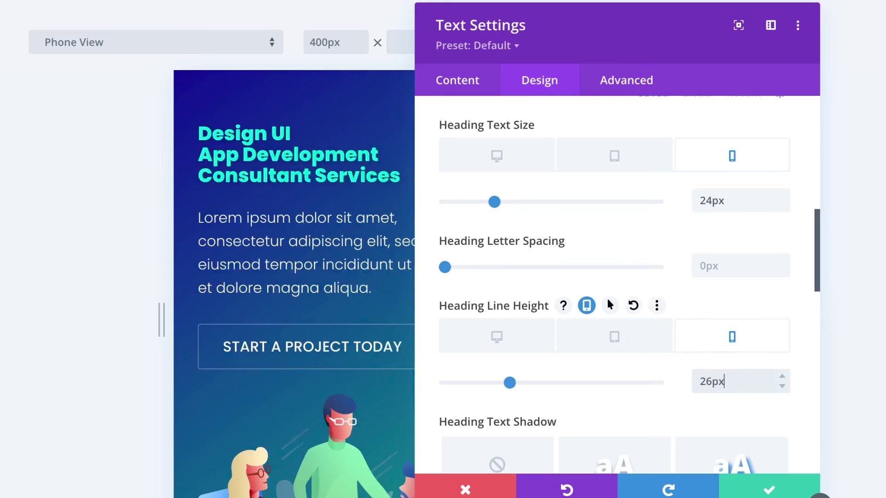
pyautogui.click(764, 489)
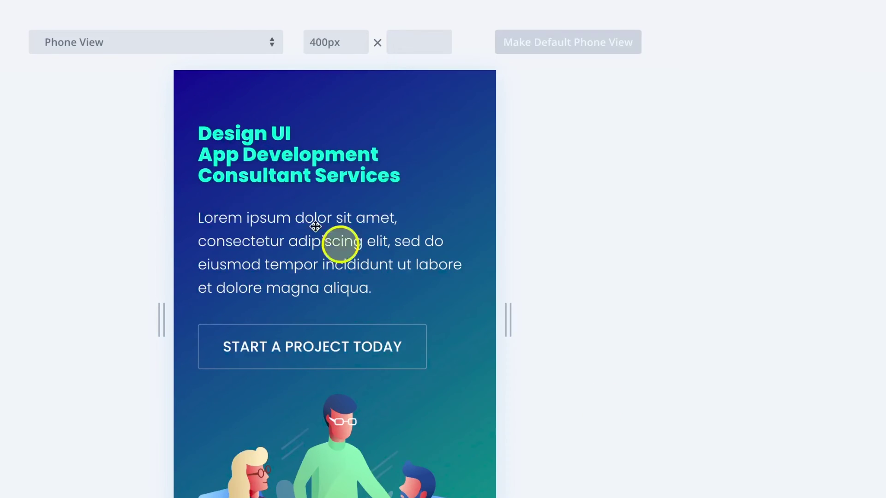
# Step: Examine the alignment and sizing design options of the hero illustration in phone view, and close its settings
pyautogui.scroll(-3, 504, 236)
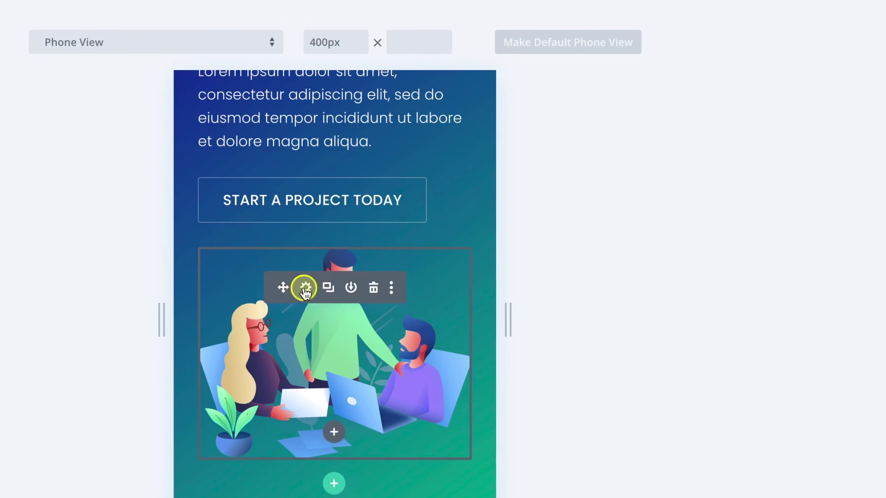
pyautogui.click(304, 286)
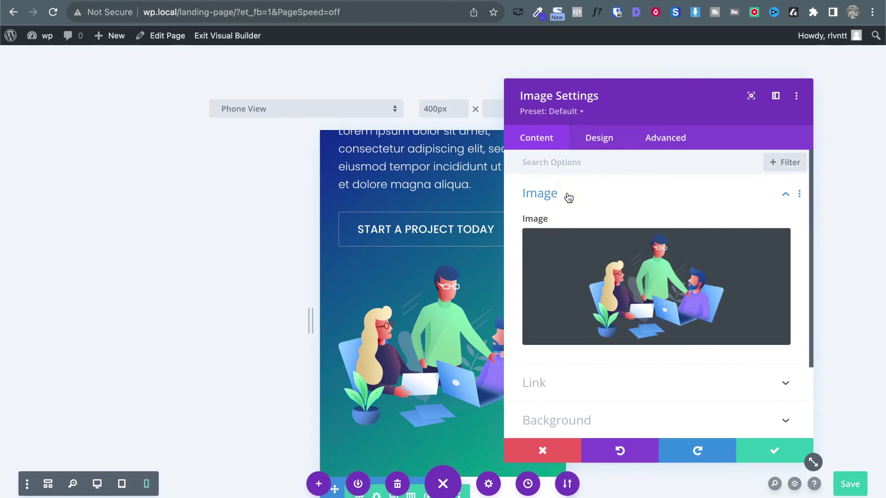
pyautogui.write('2')
pyautogui.press('BackSpace')
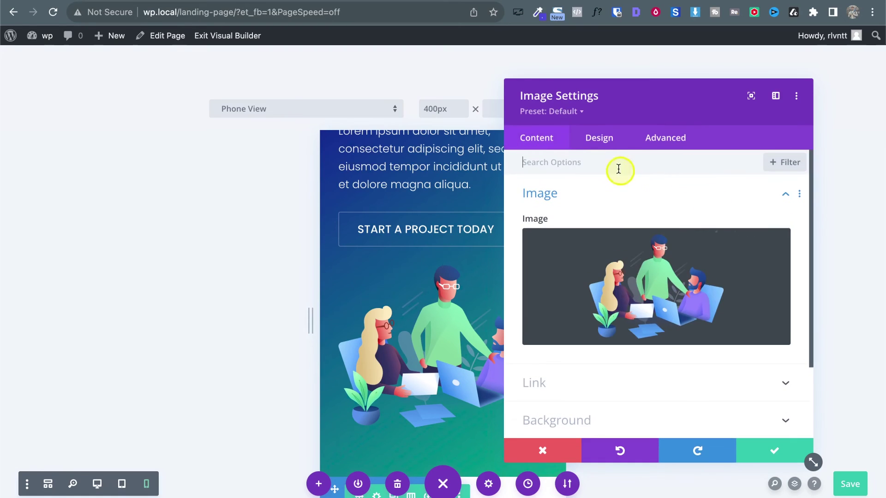
pyautogui.click(605, 142)
pyautogui.click(607, 194)
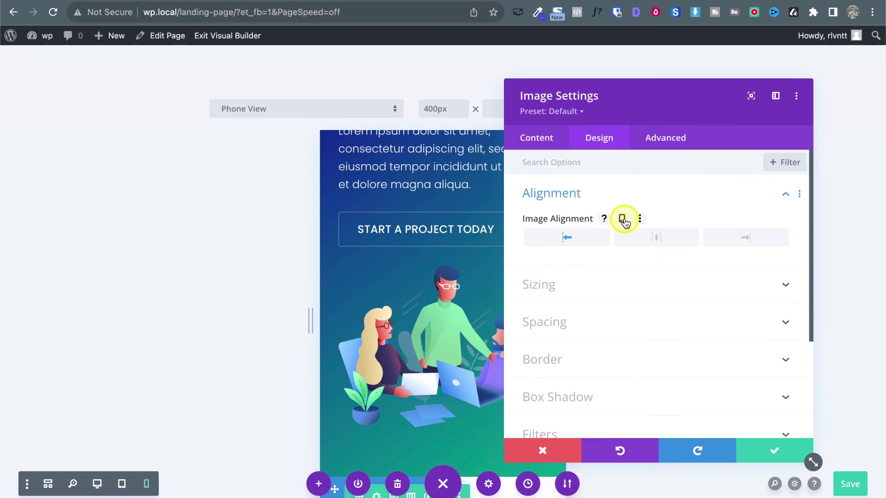
pyautogui.click(616, 283)
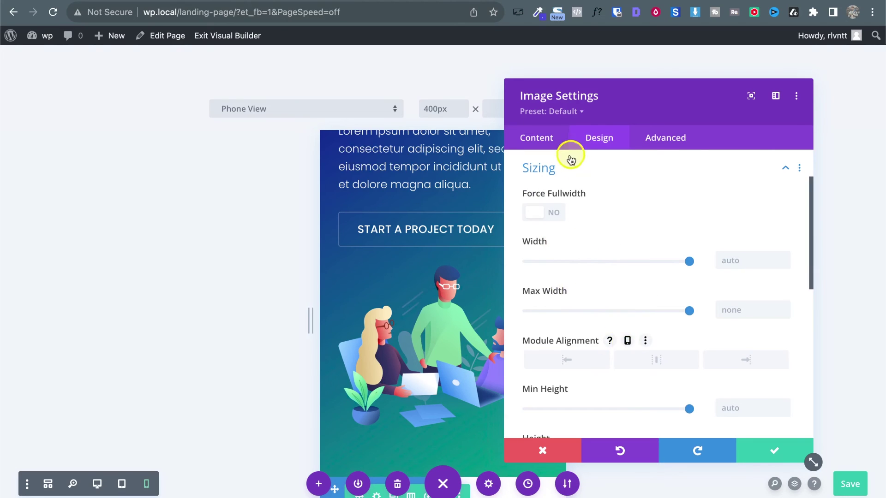
pyautogui.click(560, 170)
pyautogui.click(764, 451)
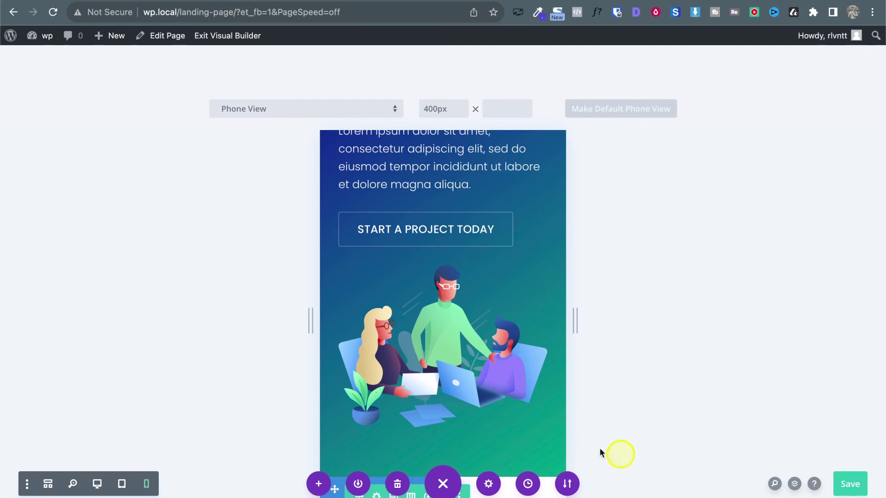
# Step: Save the landing page, switch back to desktop view to check the whole page, and save again
pyautogui.click(851, 483)
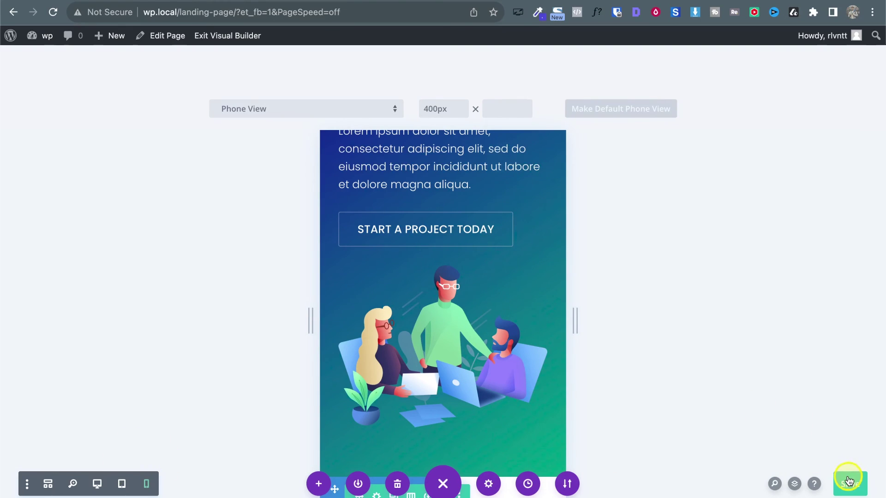
pyautogui.click(97, 484)
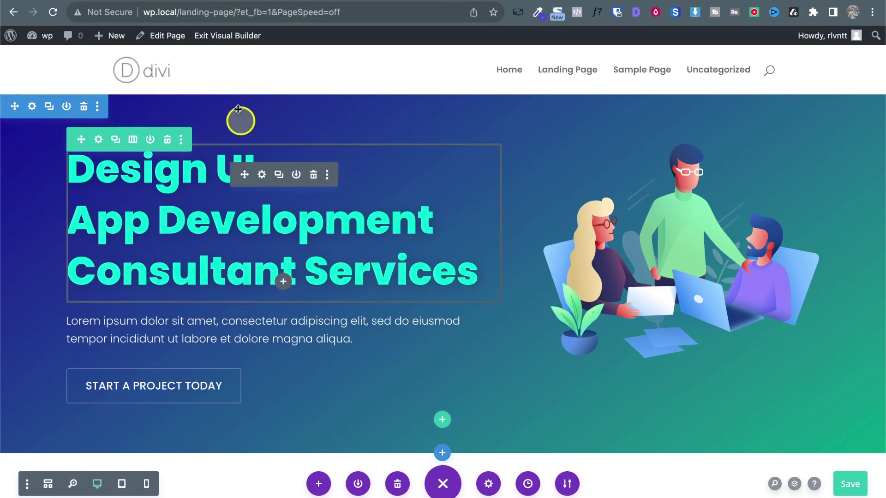
pyautogui.scroll(-15, 326, 246)
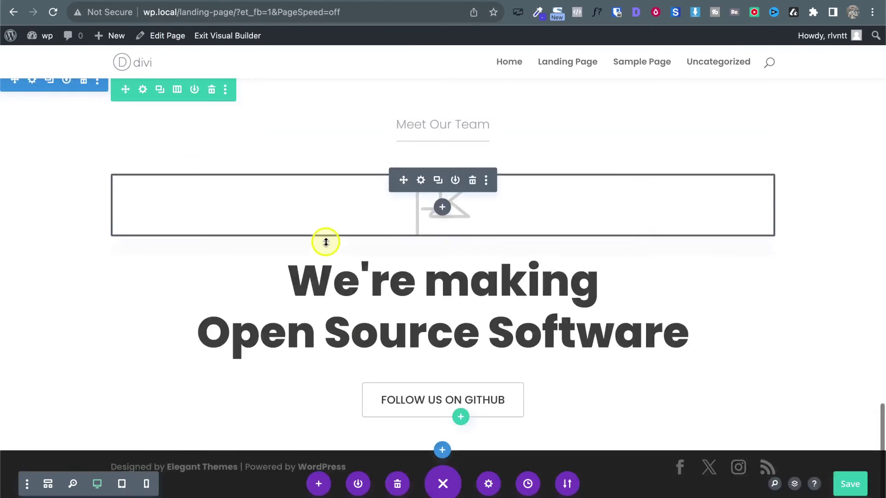
pyautogui.scroll(15, 325, 245)
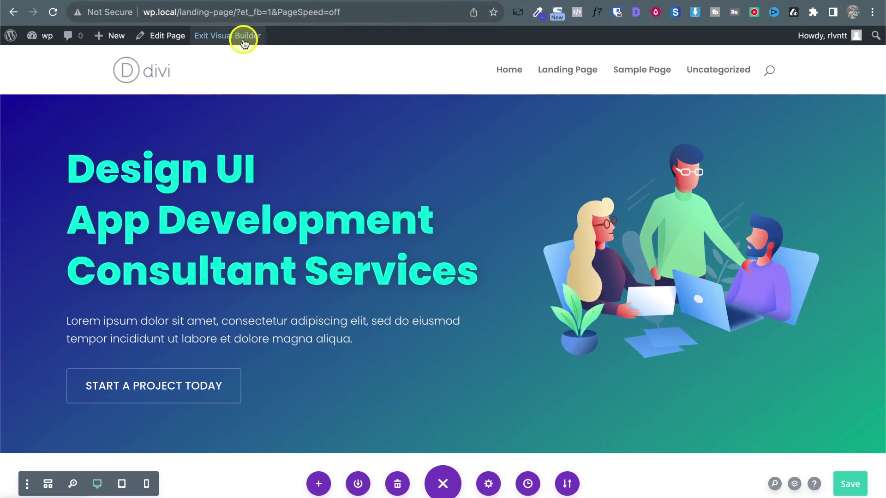
pyautogui.click(851, 490)
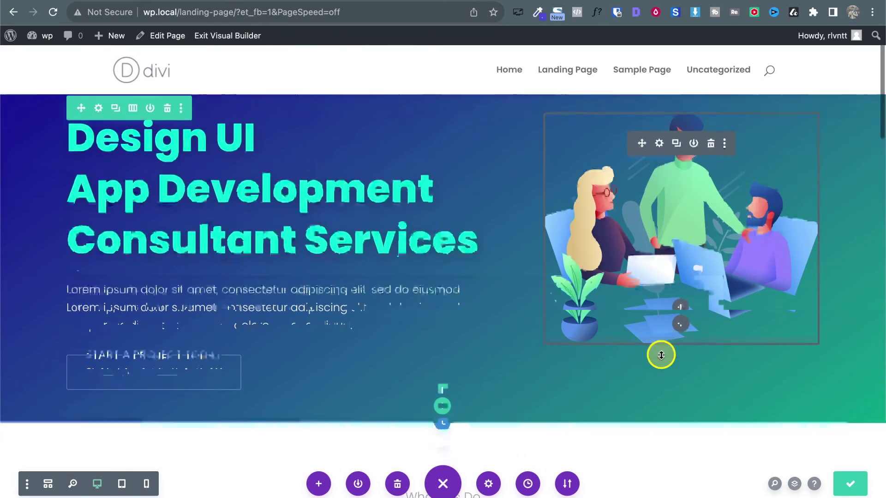
# Step: Check the desktop layout down to the team section and exit the Visual Builder
pyautogui.scroll(-20, 661, 355)
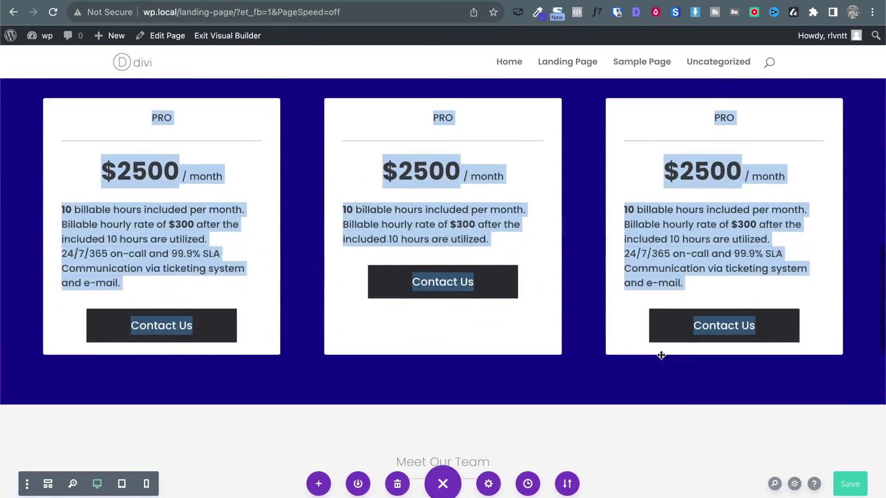
pyautogui.scroll(-3, 579, 283)
pyautogui.scroll(-4, 575, 358)
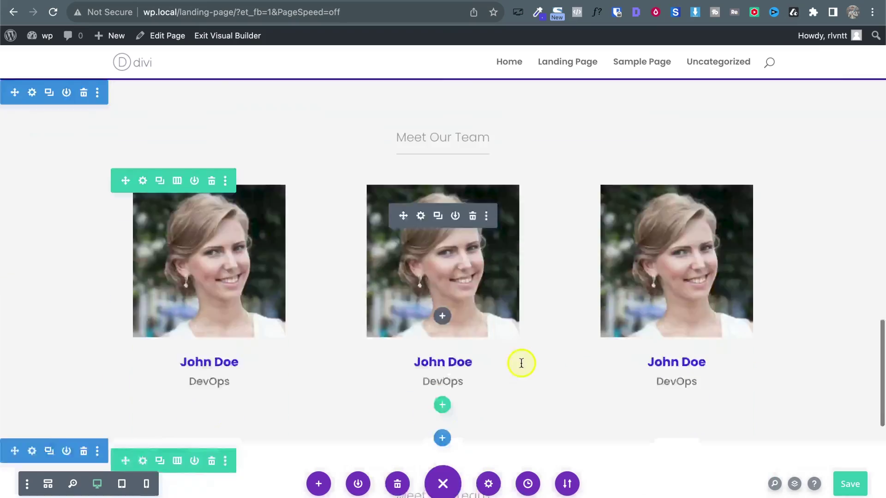
pyautogui.scroll(-5, 521, 363)
pyautogui.scroll(15, 520, 362)
pyautogui.click(242, 42)
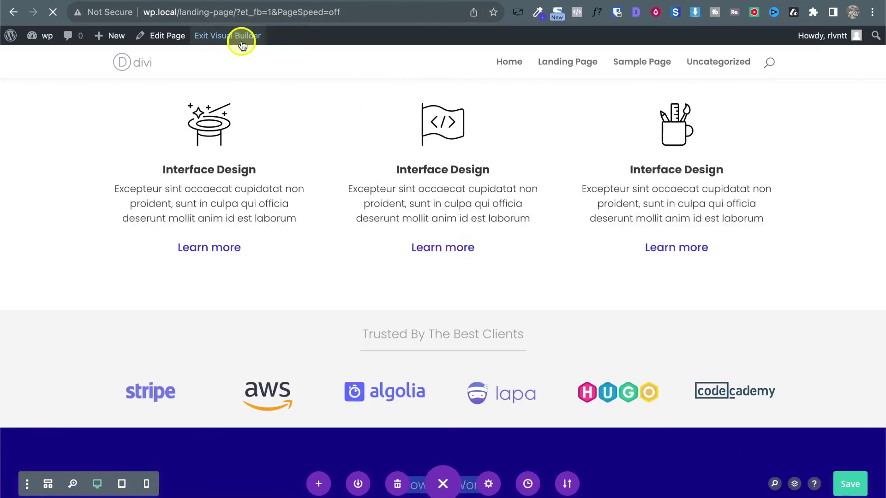
# Step: Review the published landing page from the hero down to the open source section and default footer
pyautogui.scroll(-10, 401, 363)
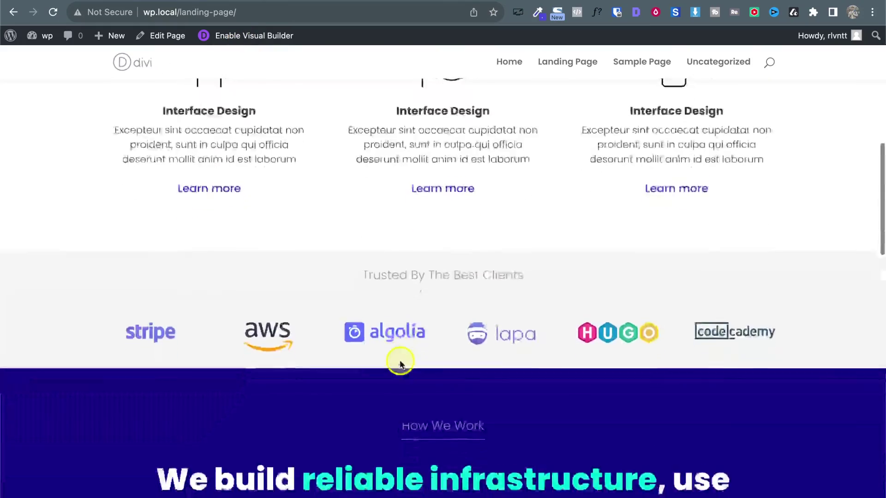
pyautogui.scroll(-12, 400, 362)
pyautogui.scroll(6, 400, 362)
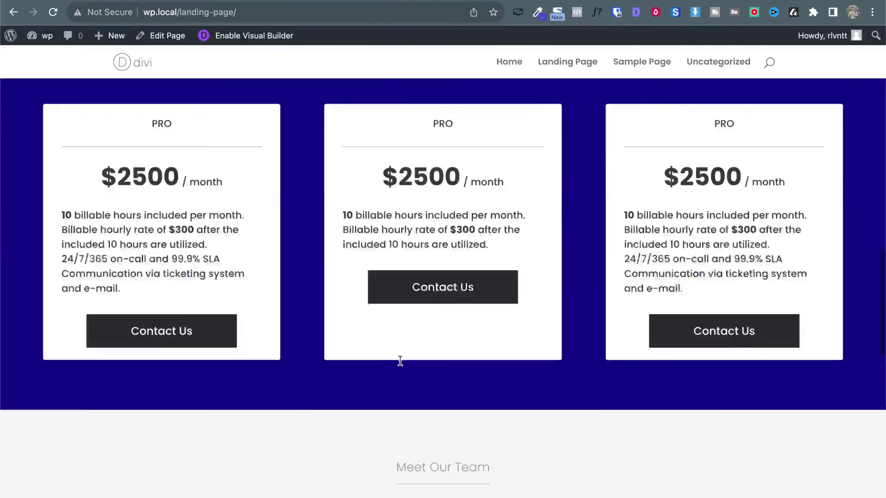
pyautogui.scroll(10, 400, 361)
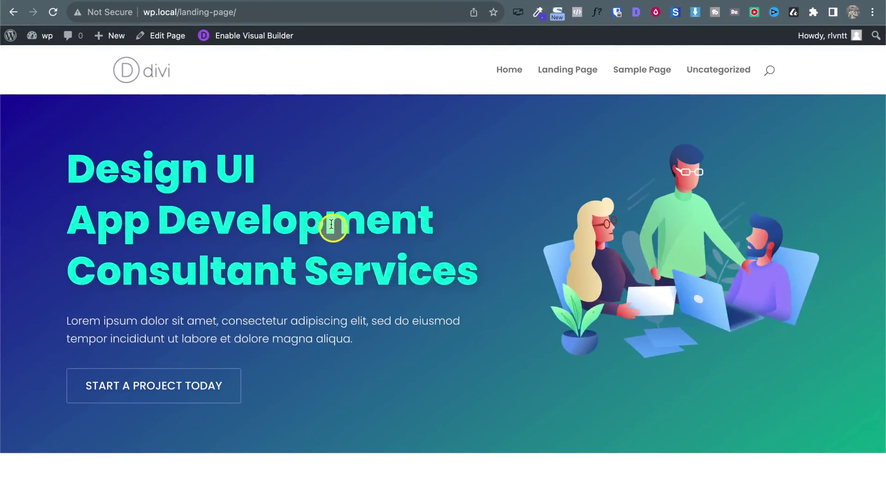
pyautogui.scroll(-20, 331, 224)
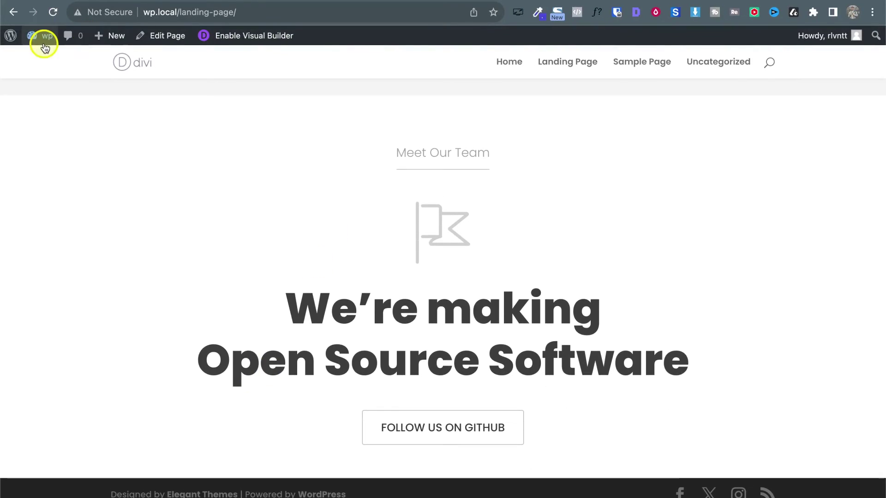
# Step: Go to the Divi Theme Builder in the WordPress dashboard and start building a global footer for the default website template
pyautogui.moveTo(44, 44)
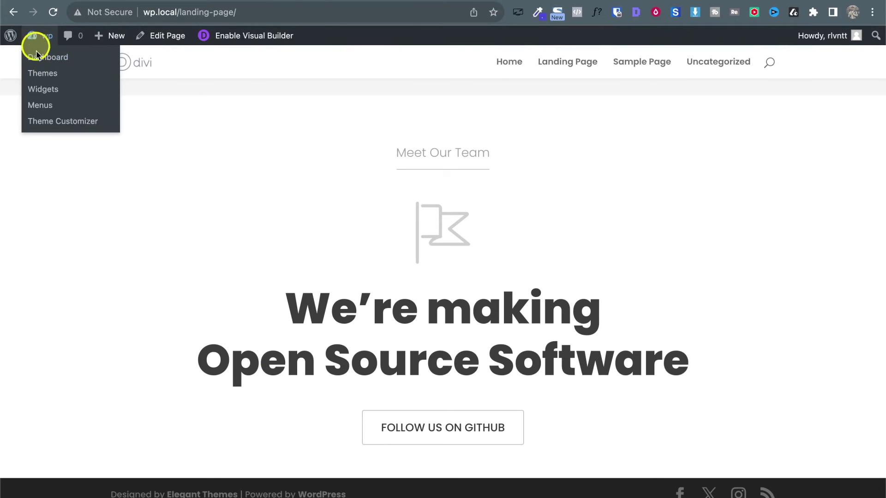
pyautogui.click(37, 56)
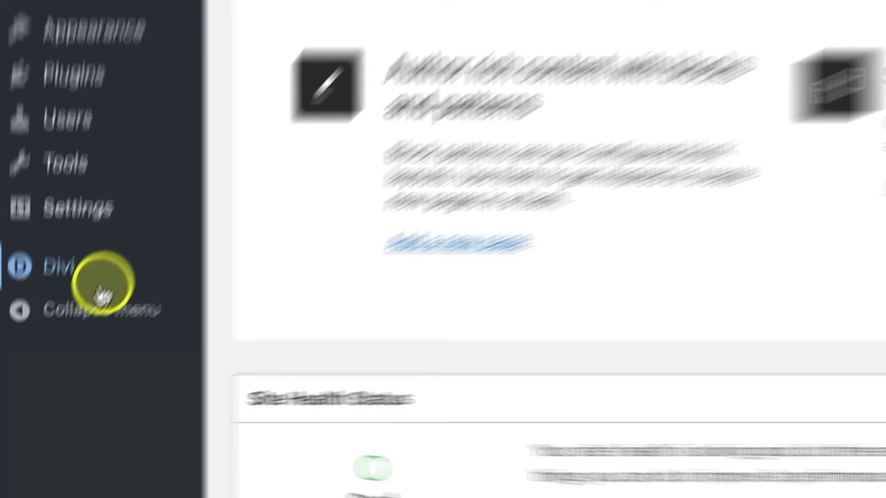
pyautogui.moveTo(50, 365)
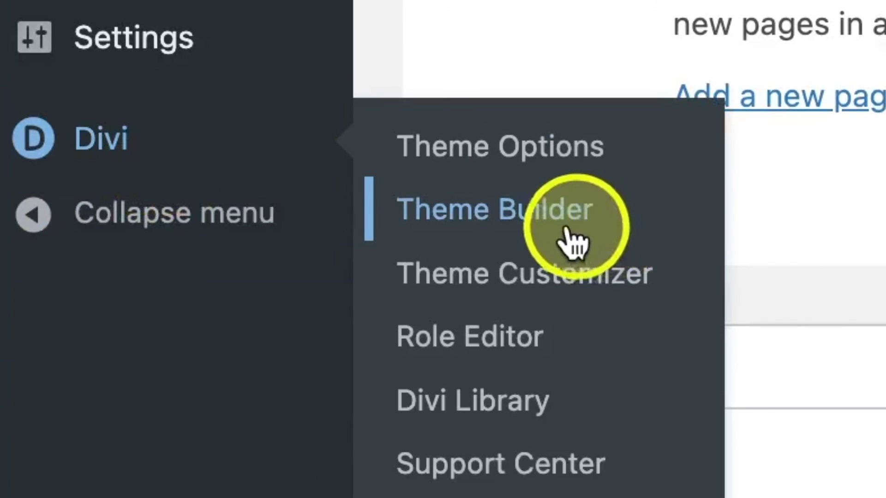
pyautogui.click(526, 226)
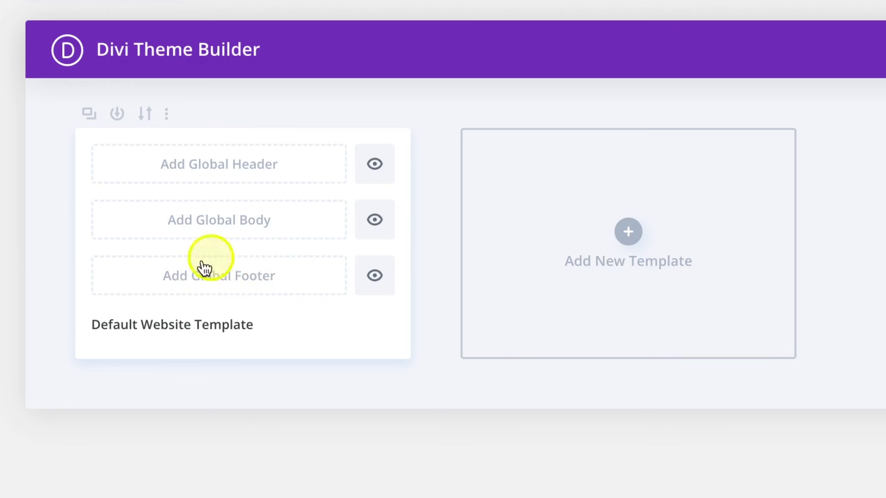
pyautogui.click(253, 283)
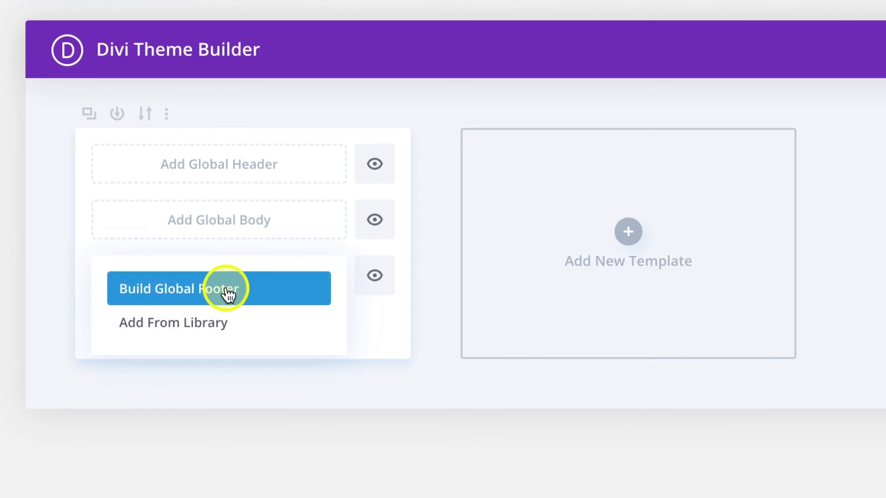
pyautogui.click(146, 301)
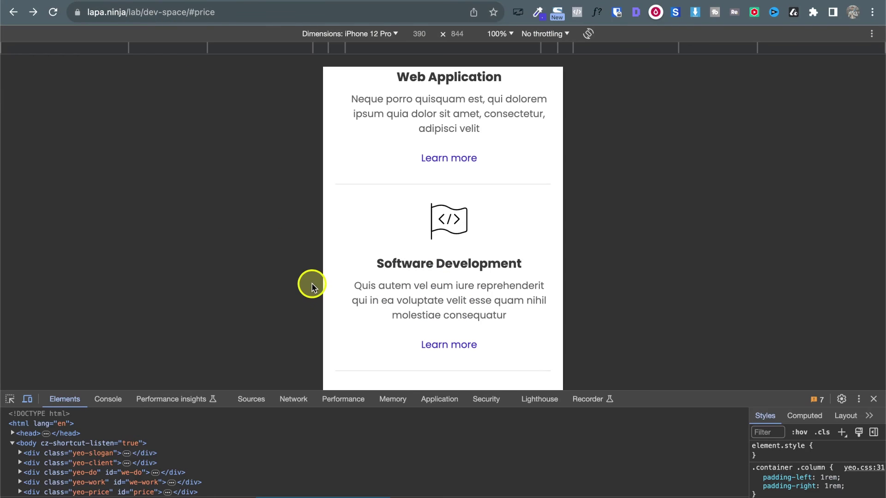
# Step: On the reference site, leave the phone preview, close the developer tools, sample the footer's dark blue background color, and return to the footer layout
pyautogui.click(28, 399)
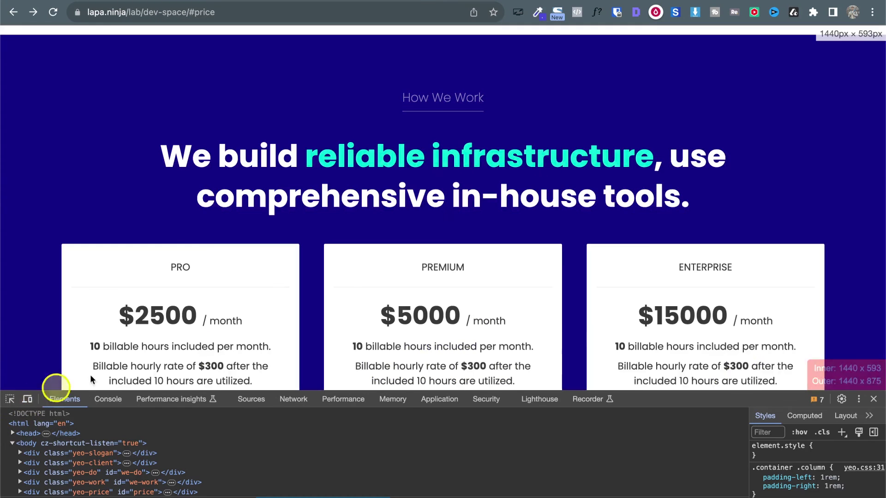
pyautogui.click(871, 401)
pyautogui.scroll(-15, 567, 315)
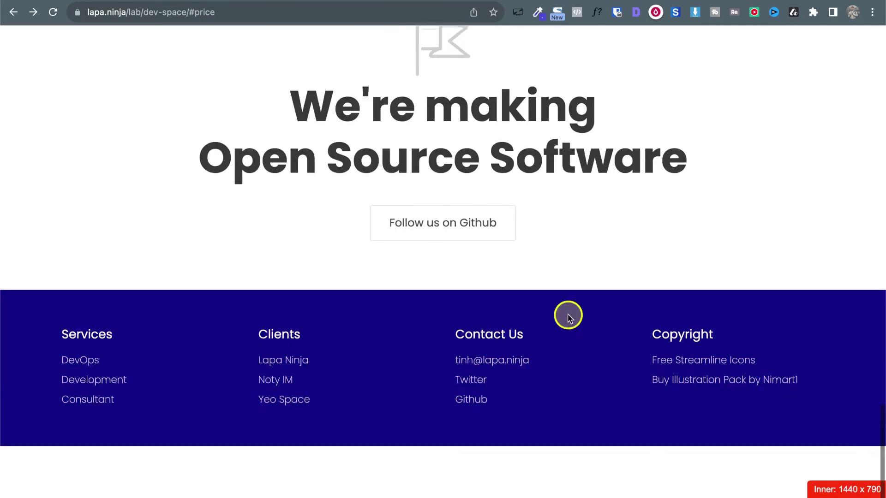
pyautogui.click(536, 13)
pyautogui.click(479, 39)
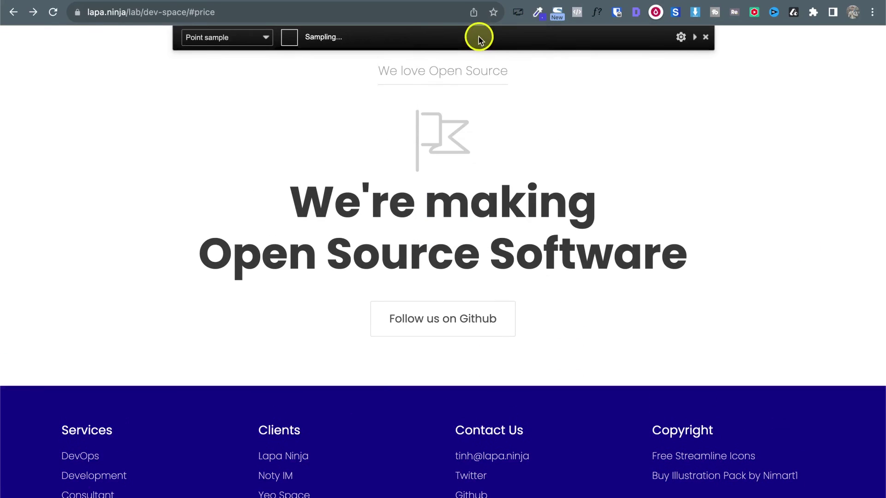
pyautogui.click(180, 404)
pyautogui.click(279, 0)
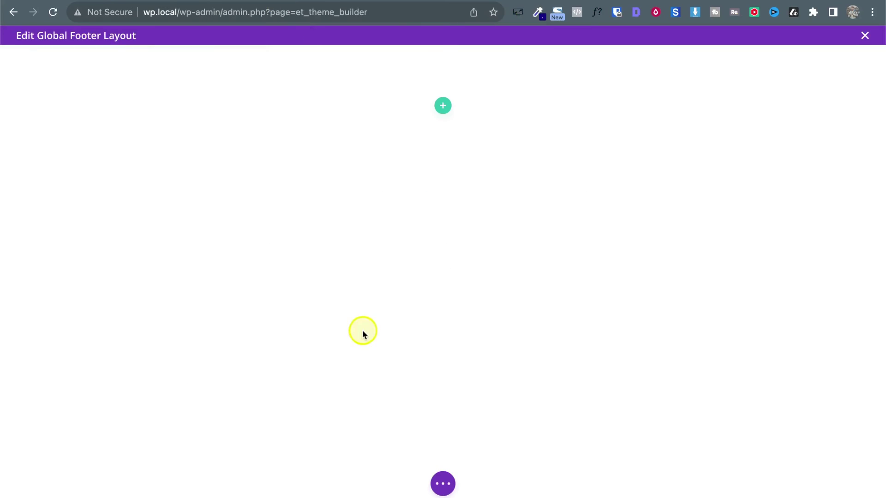
# Step: Set the footer section's background to the sampled dark blue color and apply the section settings
pyautogui.moveTo(468, 58)
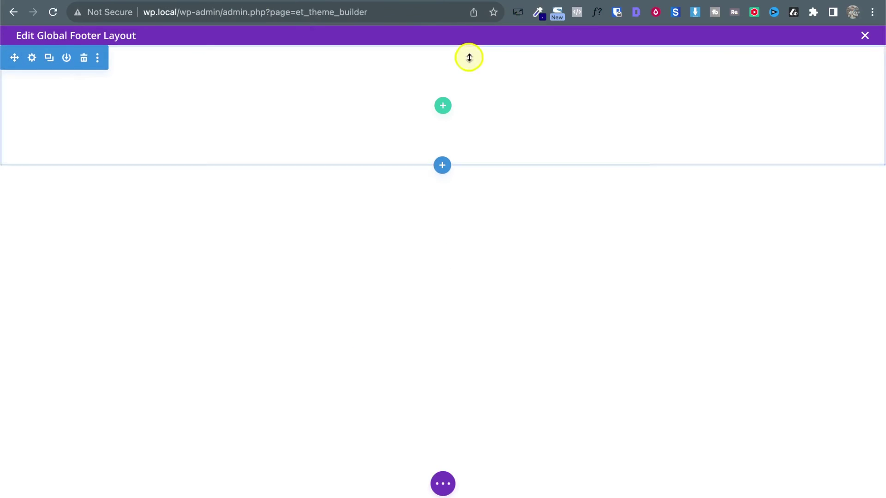
pyautogui.click(33, 58)
pyautogui.click(563, 229)
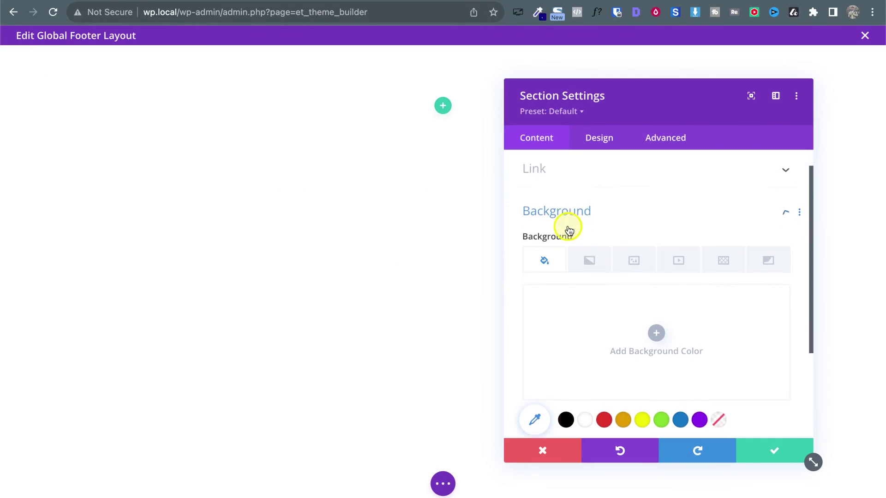
pyautogui.click(656, 291)
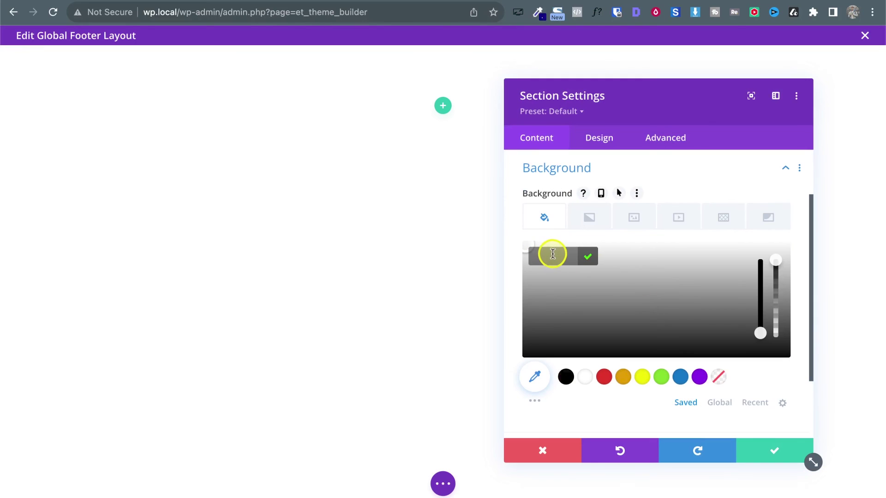
pyautogui.press('super+v')
pyautogui.click(777, 454)
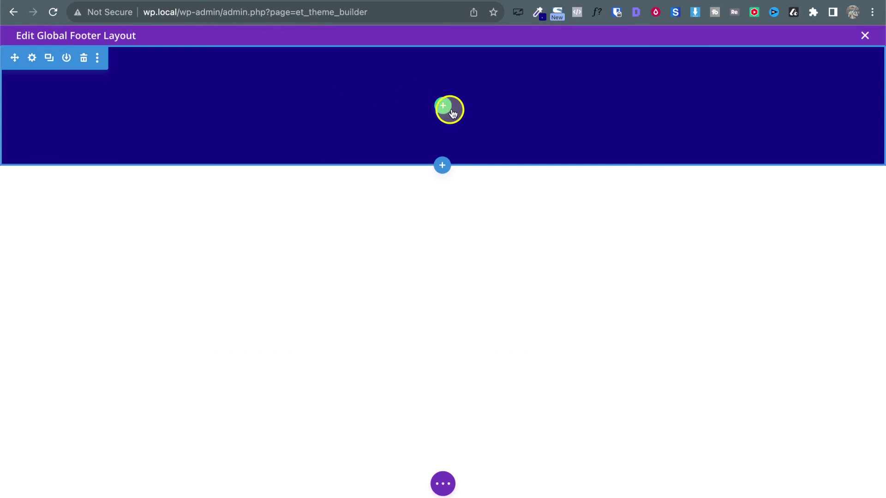
# Step: Insert a row with four equal columns in the footer section and dismiss the module picker
pyautogui.click(441, 110)
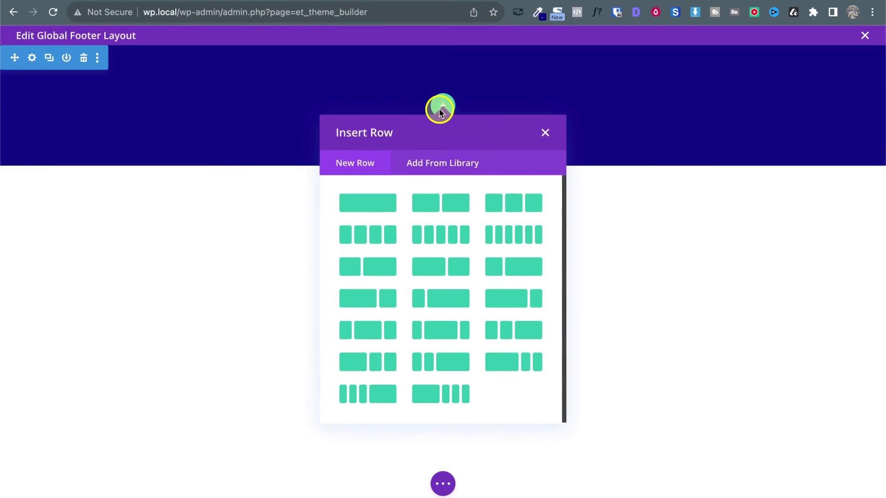
pyautogui.click(362, 242)
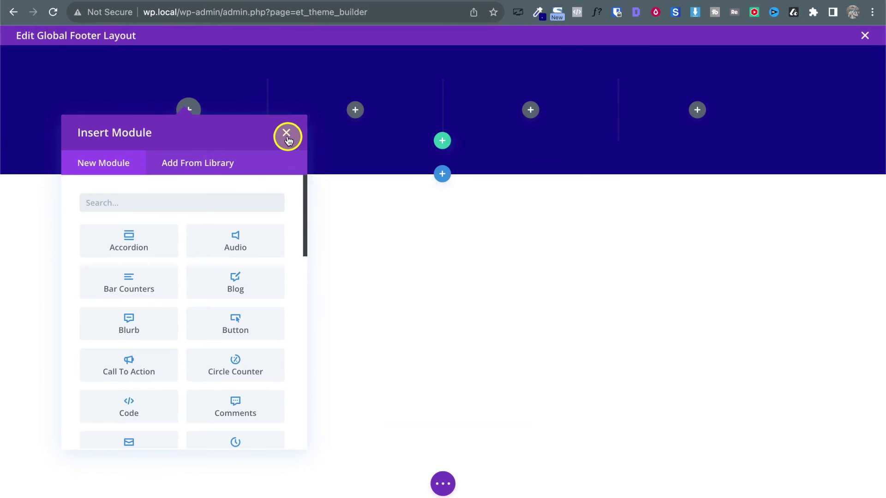
pyautogui.click(286, 134)
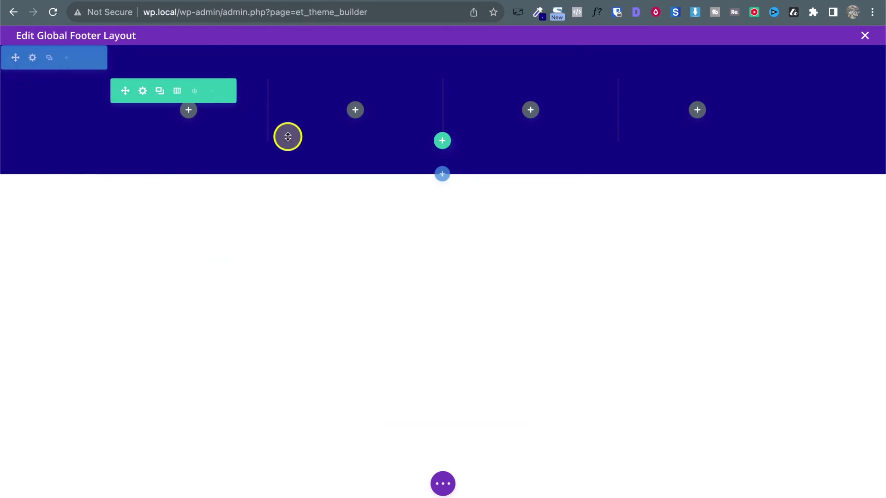
# Step: Set the footer row's width to 95% and its maximum width to 1300, and apply the row settings
pyautogui.click(142, 91)
pyautogui.click(603, 138)
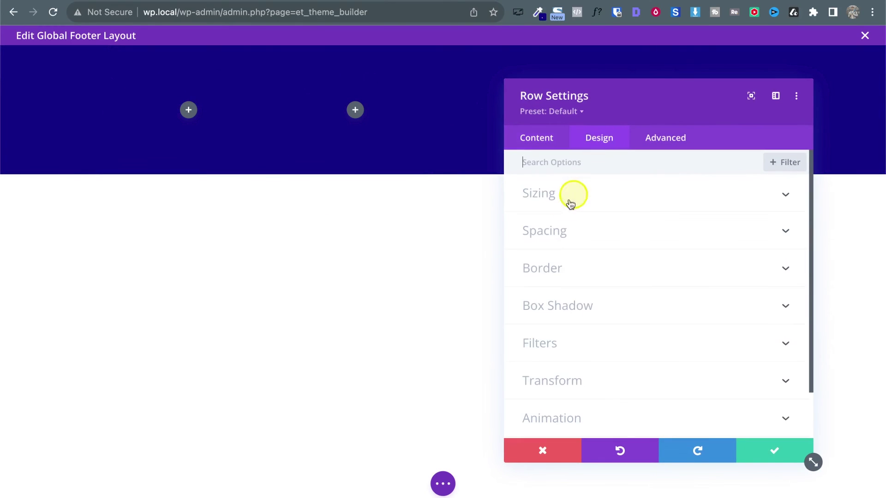
pyautogui.click(551, 199)
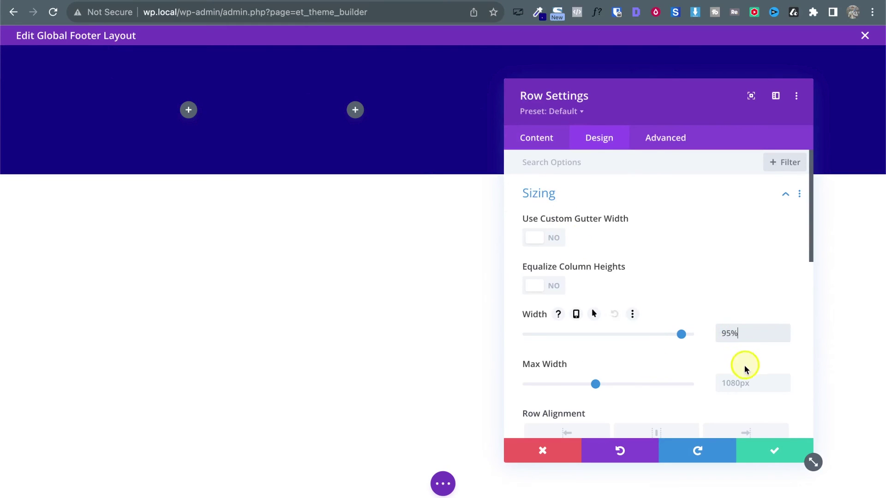
pyautogui.click(731, 384)
pyautogui.write('1300')
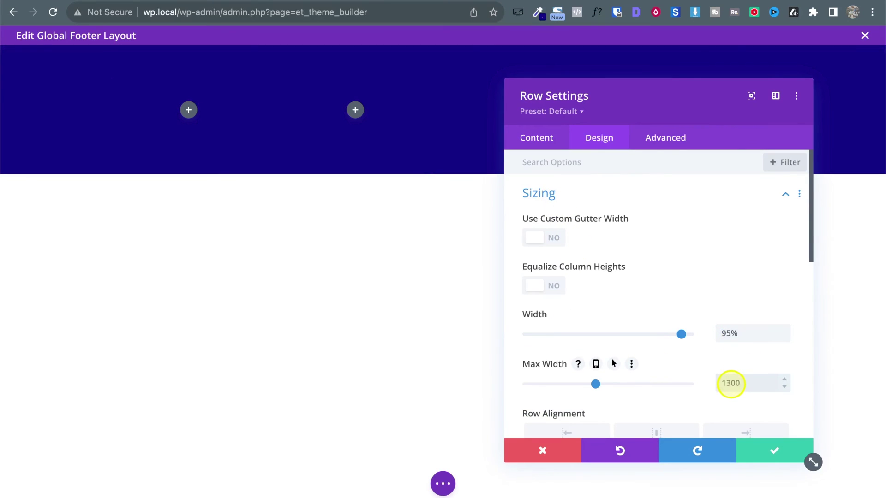
pyautogui.click(761, 450)
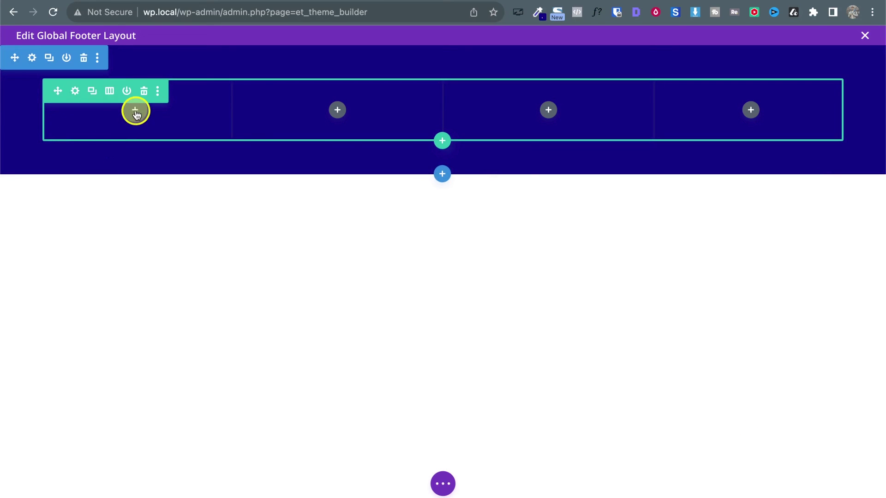
# Step: Add a Text module to the footer row's first column, set its text color to white, and apply the settings
pyautogui.click(135, 110)
pyautogui.write('tex')
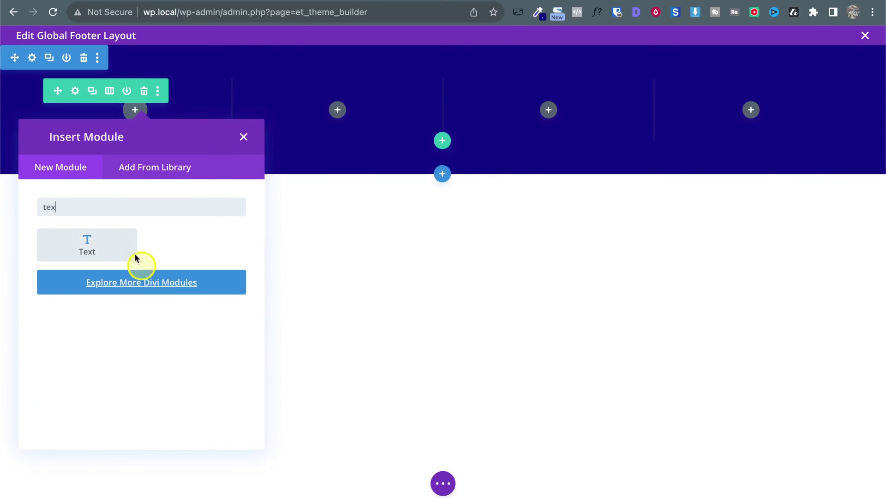
pyautogui.click(103, 245)
pyautogui.click(595, 135)
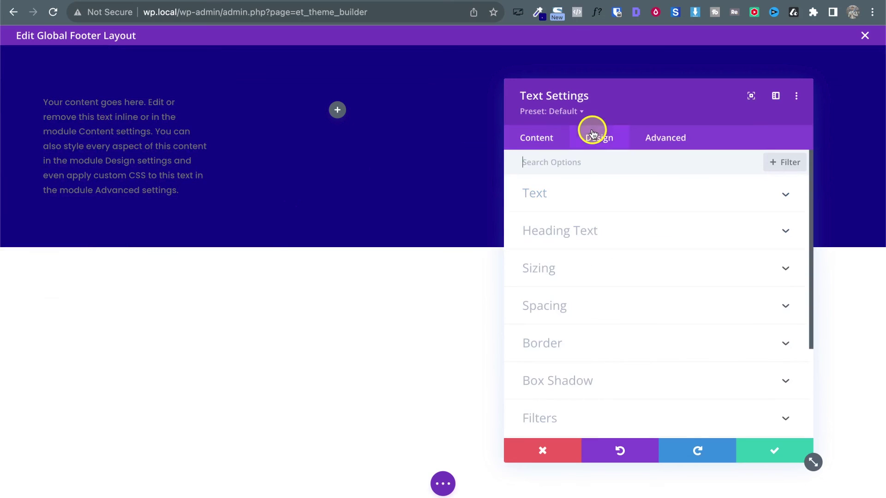
pyautogui.click(556, 208)
pyautogui.scroll(-3, 590, 305)
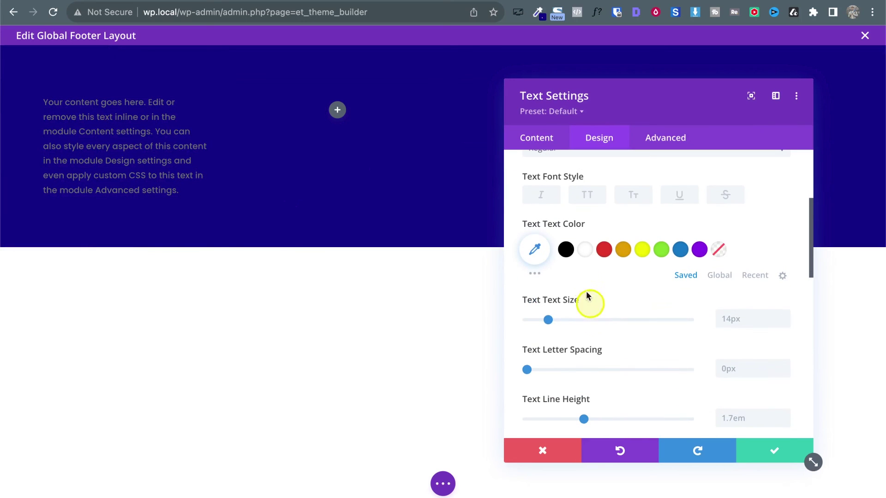
pyautogui.click(584, 253)
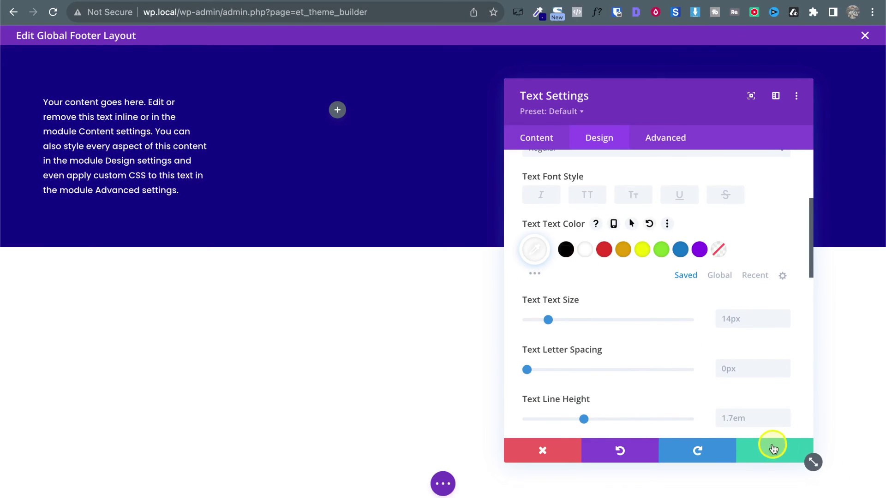
pyautogui.click(773, 447)
# Step: Save the global footer layout and close its editor to return to the Theme Builder
pyautogui.hotkey('ctrl', 'Tab')
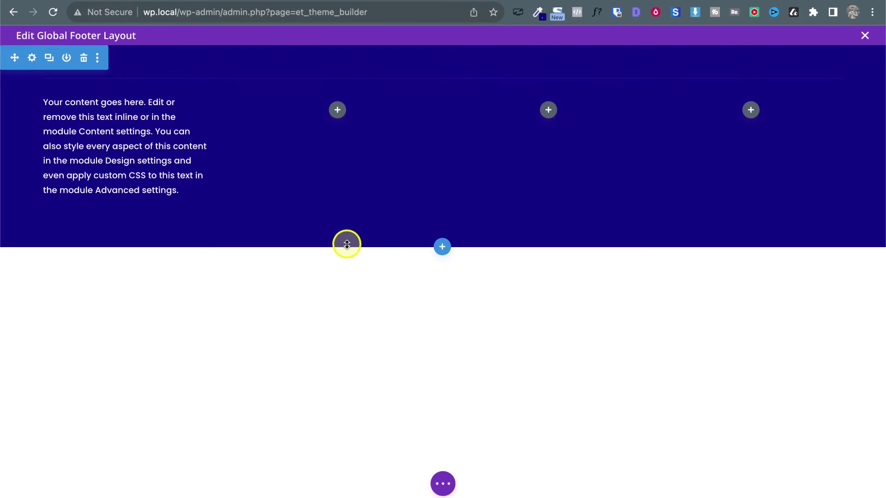
pyautogui.hotkey('ctrl', 'shift', 'Tab')
pyautogui.press('super+s')
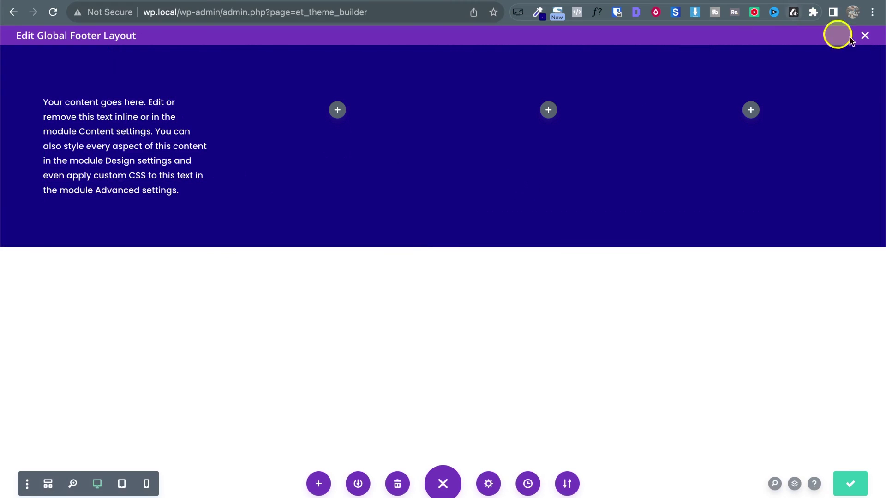
pyautogui.click(864, 35)
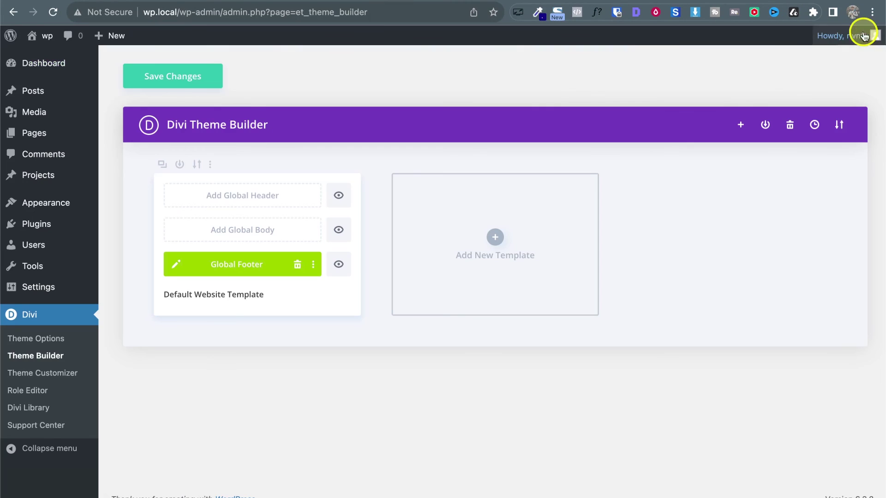
# Step: Save the Theme Builder changes and open the list of all pages
pyautogui.click(217, 85)
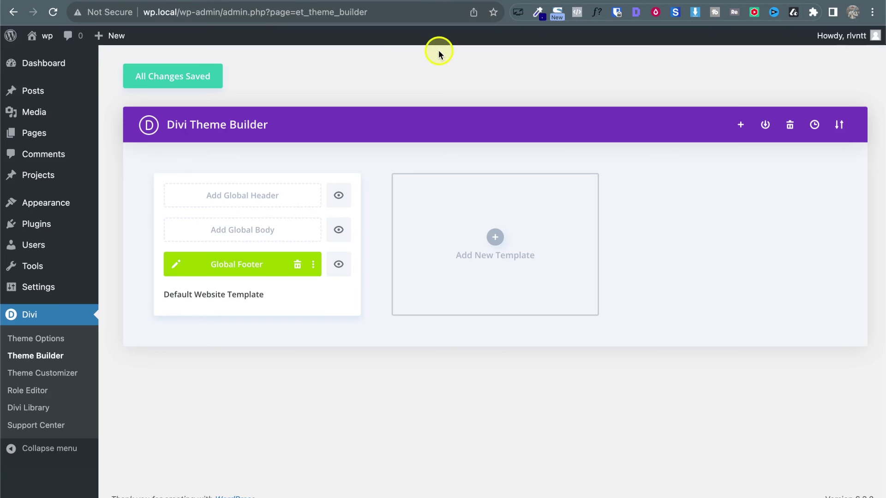
pyautogui.moveTo(53, 62)
pyautogui.moveTo(37, 138)
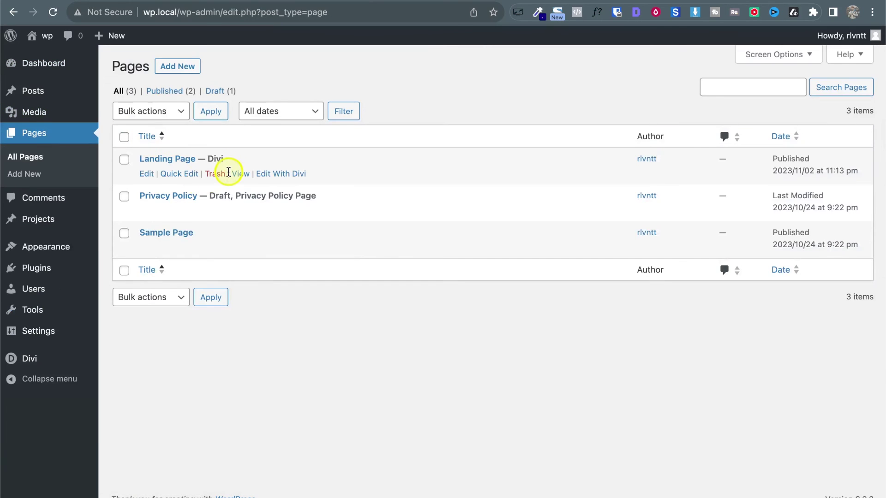
# Step: View the published Landing Page down to its footer, and open the published Sample Page as well
pyautogui.click(240, 174)
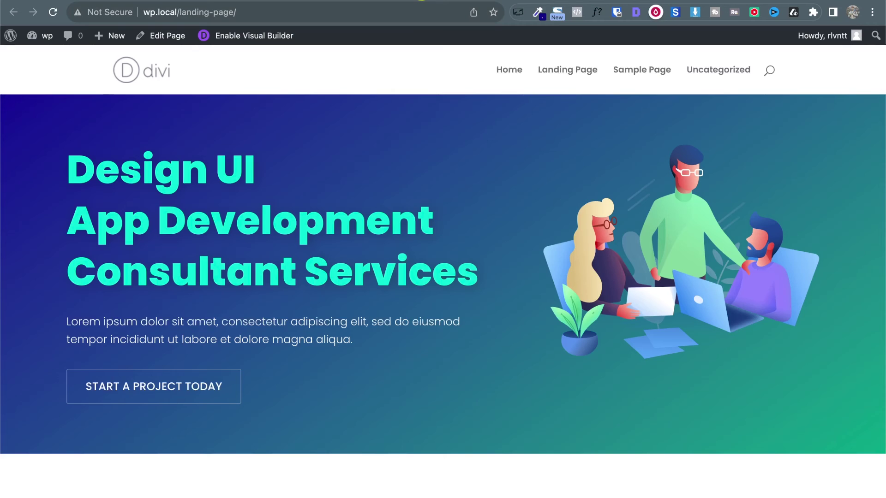
pyautogui.scroll(-5, 454, 282)
pyautogui.scroll(1, 454, 282)
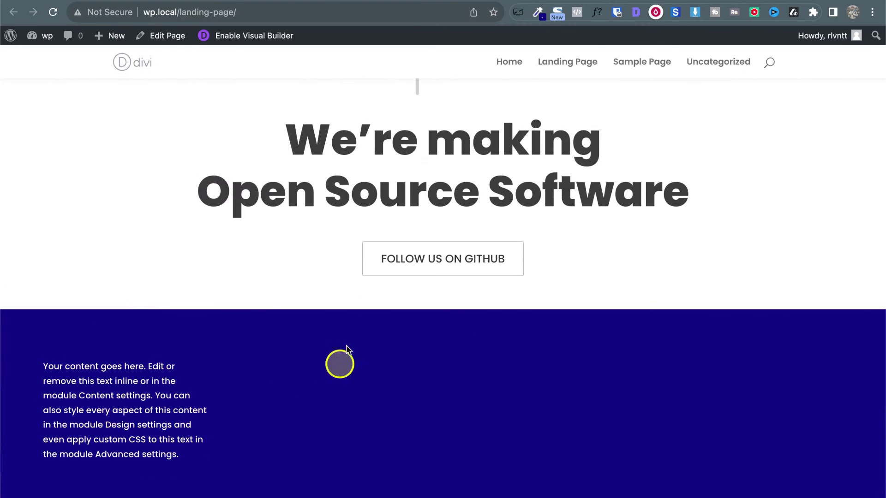
pyautogui.scroll(-1, 256, 387)
pyautogui.scroll(1, 256, 387)
pyautogui.click(230, 1)
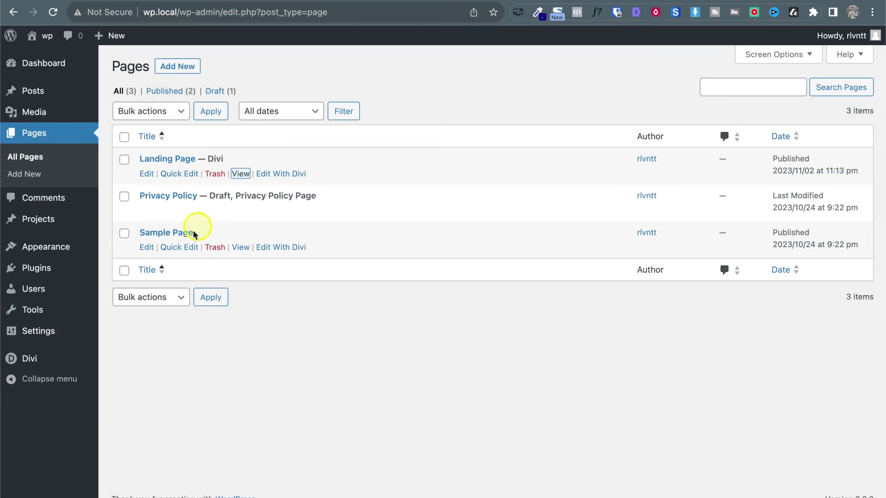
pyautogui.click(240, 249)
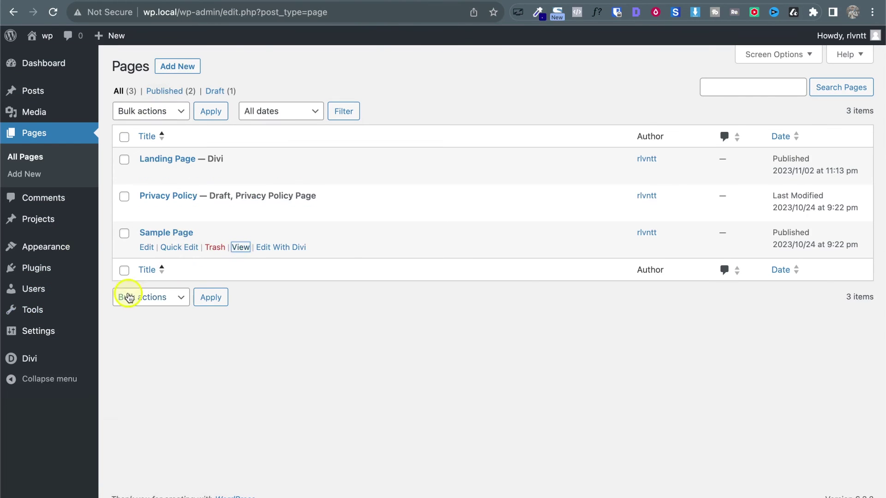
# Step: Build a new template in the Divi Theme Builder that is used only on the specific page Sample Page
pyautogui.moveTo(17, 372)
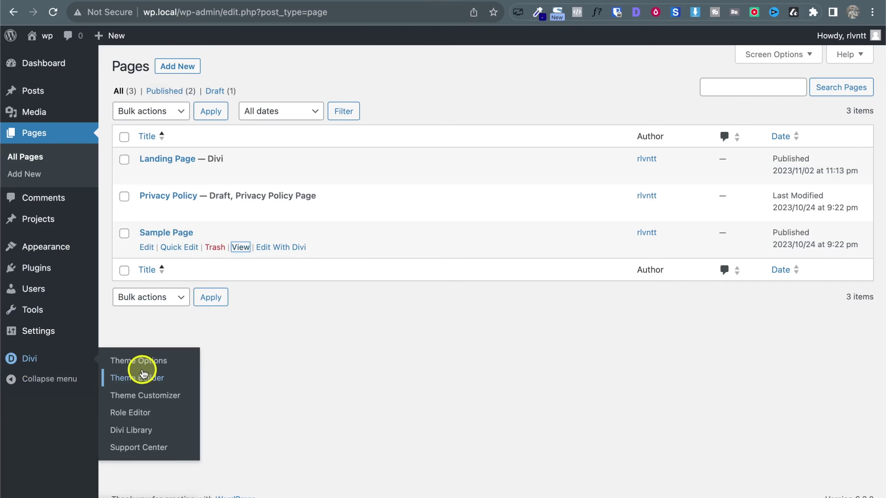
pyautogui.click(157, 380)
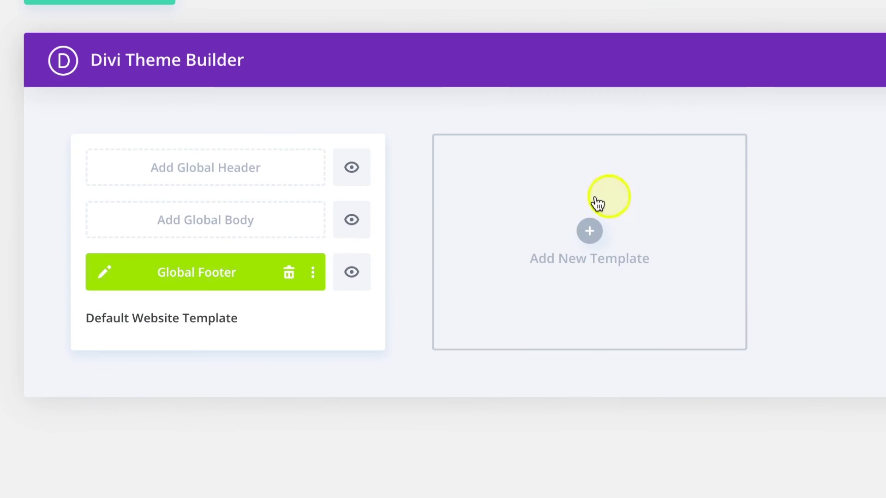
pyautogui.click(590, 243)
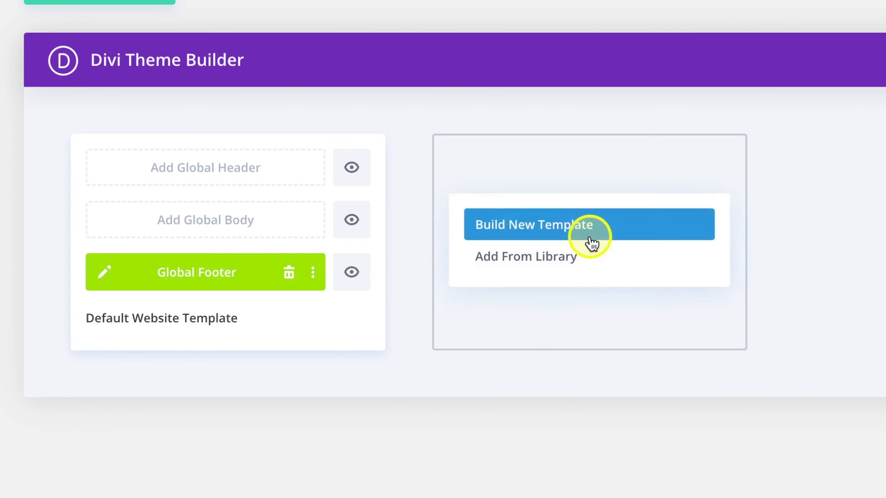
pyautogui.click(525, 241)
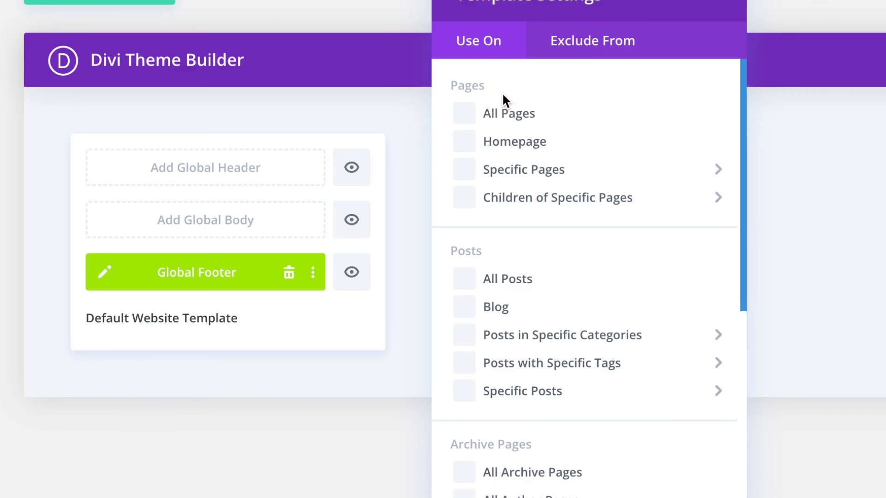
pyautogui.click(503, 113)
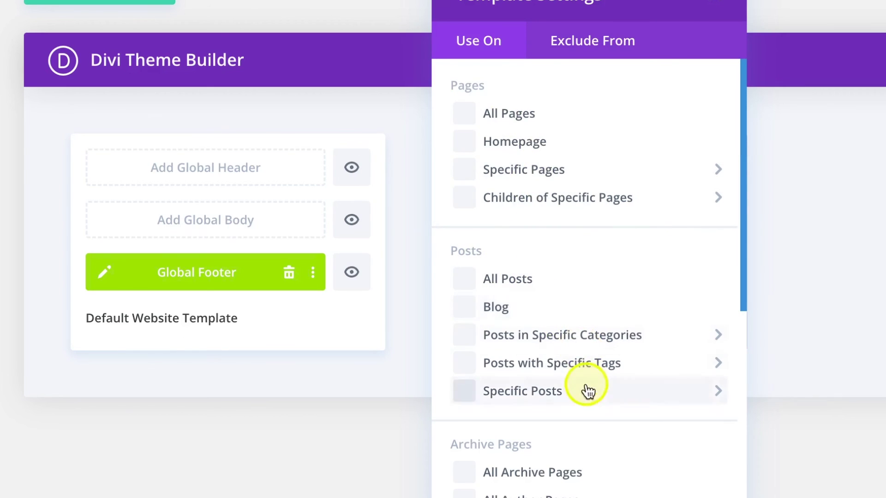
pyautogui.scroll(-10, 587, 488)
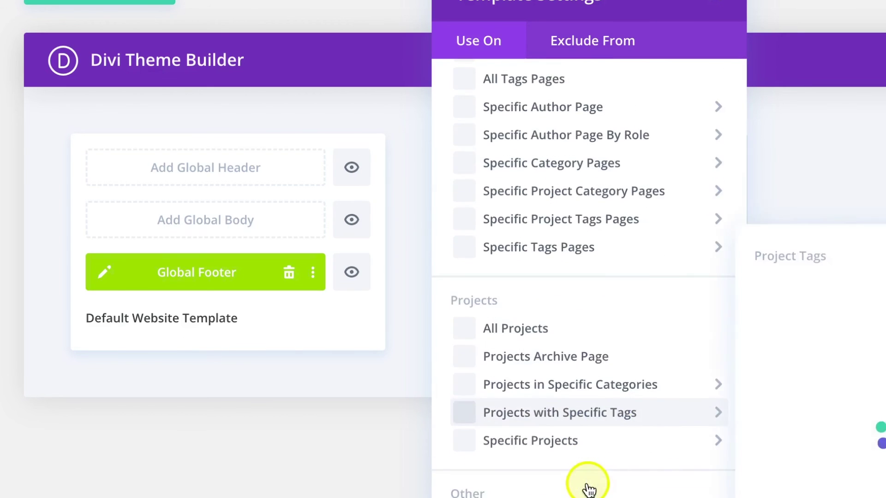
pyautogui.scroll(10, 587, 488)
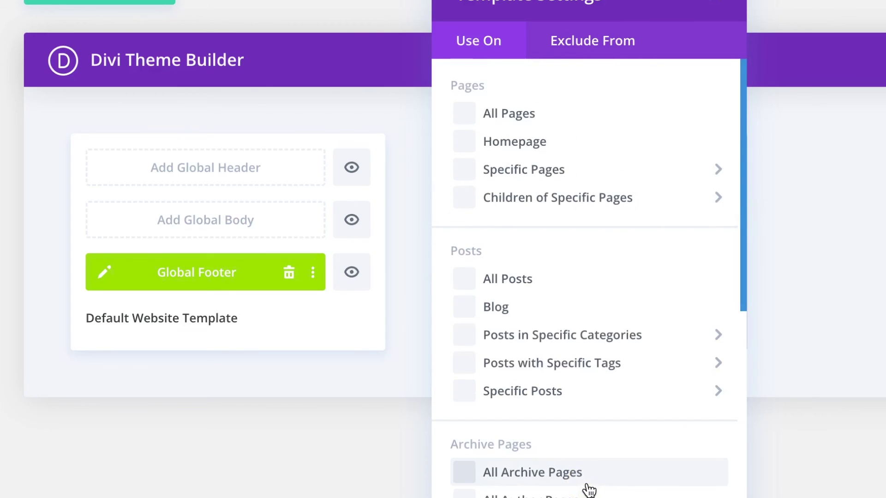
pyautogui.moveTo(580, 179)
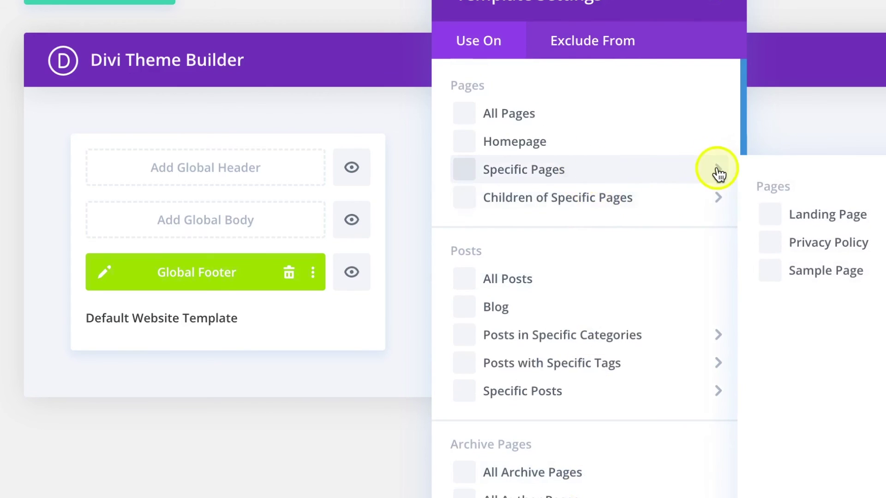
pyautogui.click(821, 280)
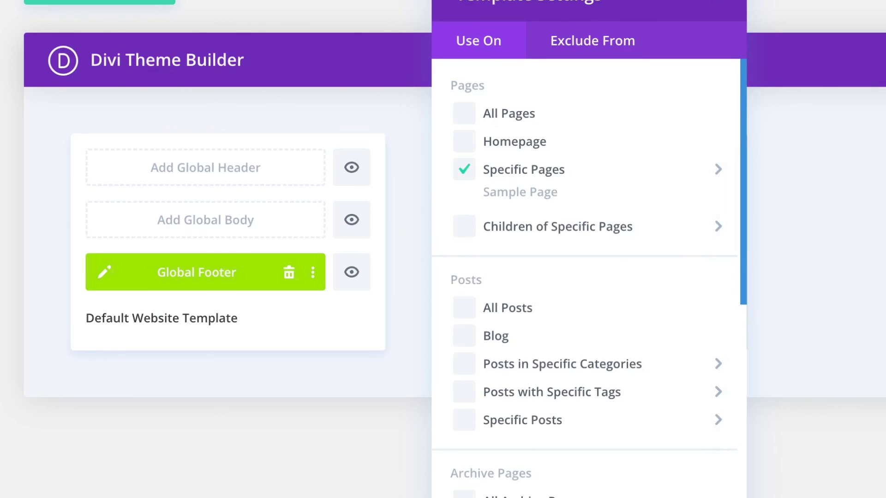
pyautogui.click(490, 486)
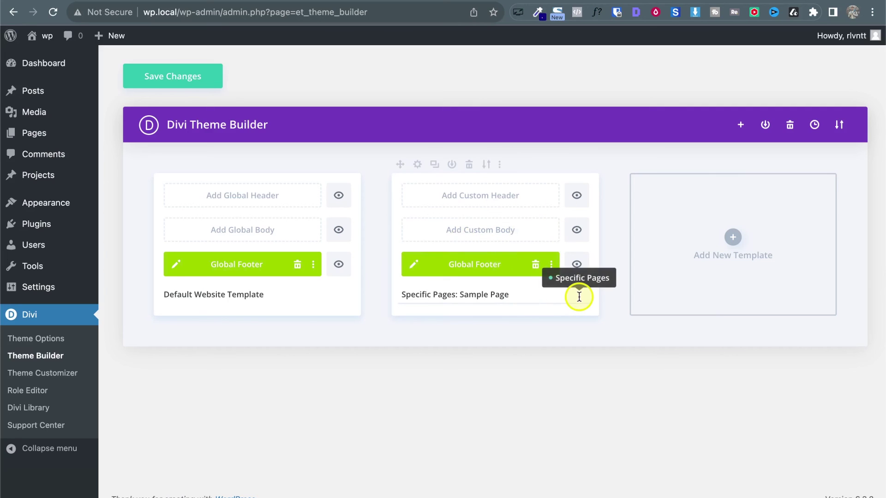
# Step: Remove the global footer from the Sample Page template and start building a custom footer for it
pyautogui.click(535, 271)
pyautogui.click(470, 266)
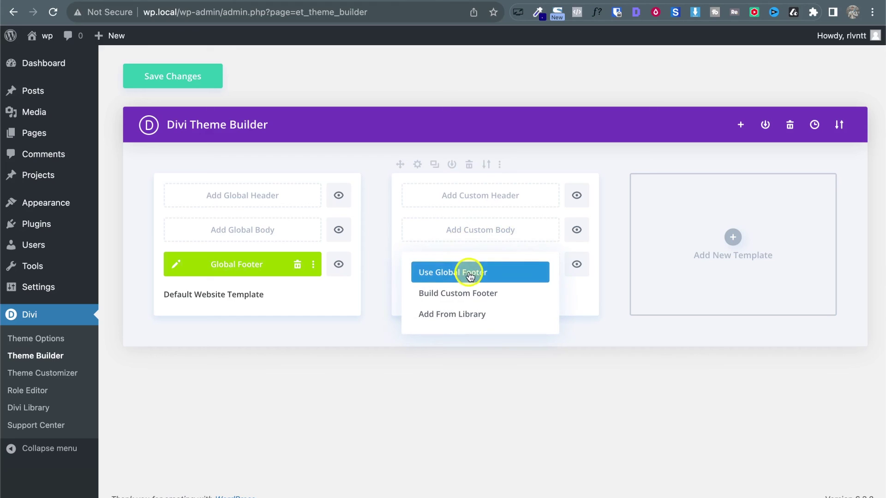
pyautogui.click(449, 295)
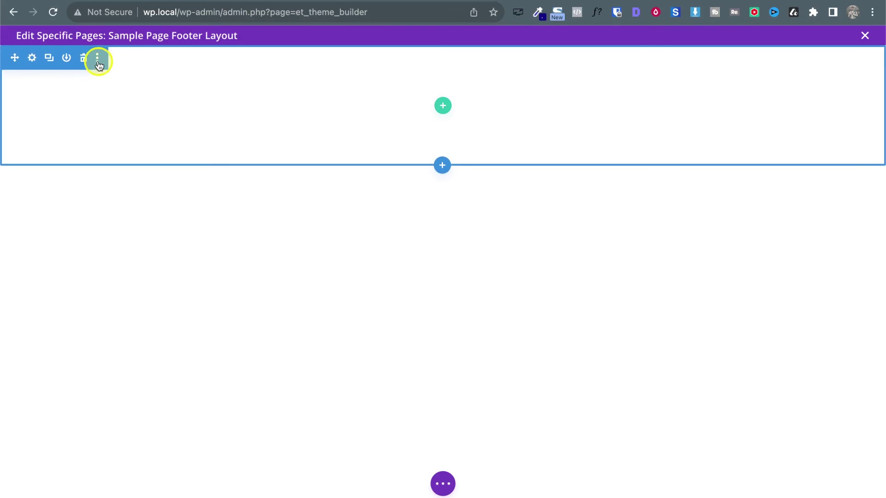
# Step: Give the custom footer's section a solid medium-gray background color and apply the section settings
pyautogui.click(33, 58)
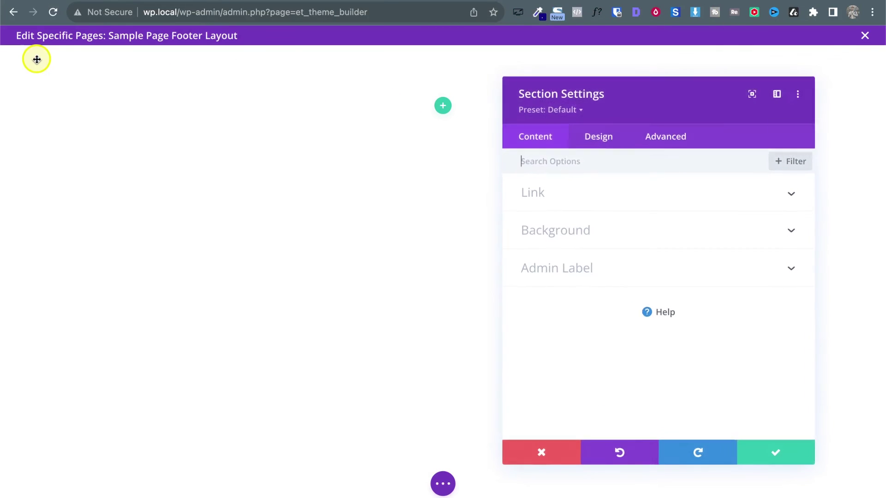
pyautogui.click(600, 234)
pyautogui.click(666, 290)
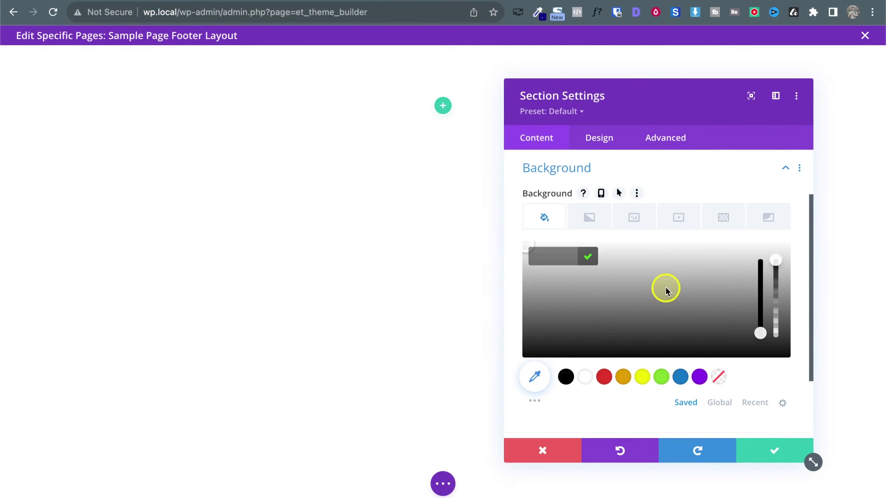
pyautogui.click(697, 290)
pyautogui.click(712, 290)
pyautogui.click(716, 272)
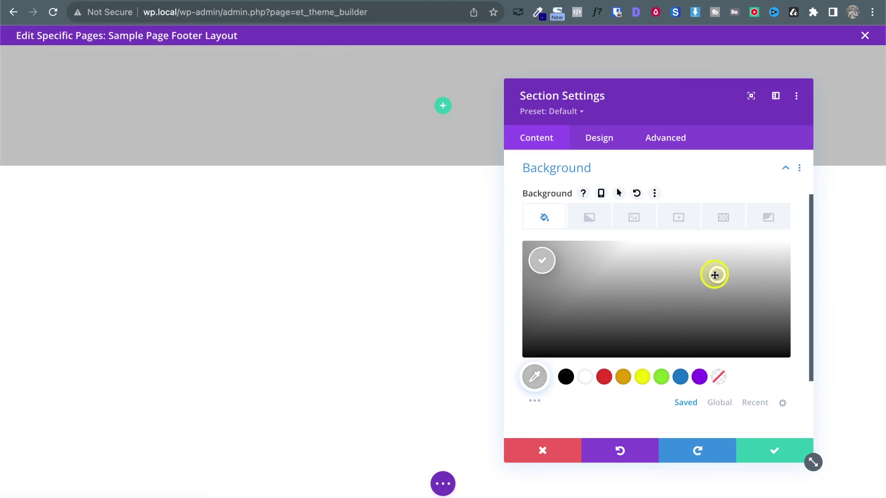
pyautogui.click(704, 283)
pyautogui.click(718, 301)
pyautogui.click(774, 452)
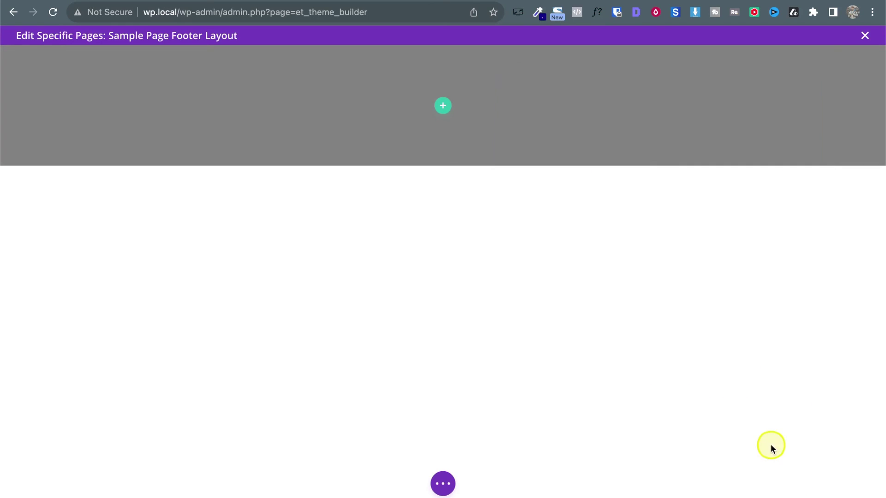
# Step: Insert a row with four equal columns in the gray section and add a default Text module to its first column
pyautogui.click(443, 106)
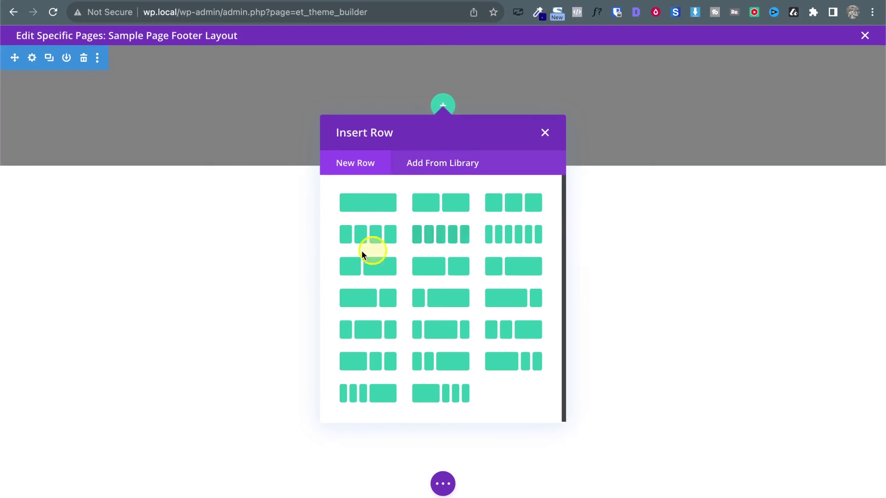
pyautogui.click(361, 247)
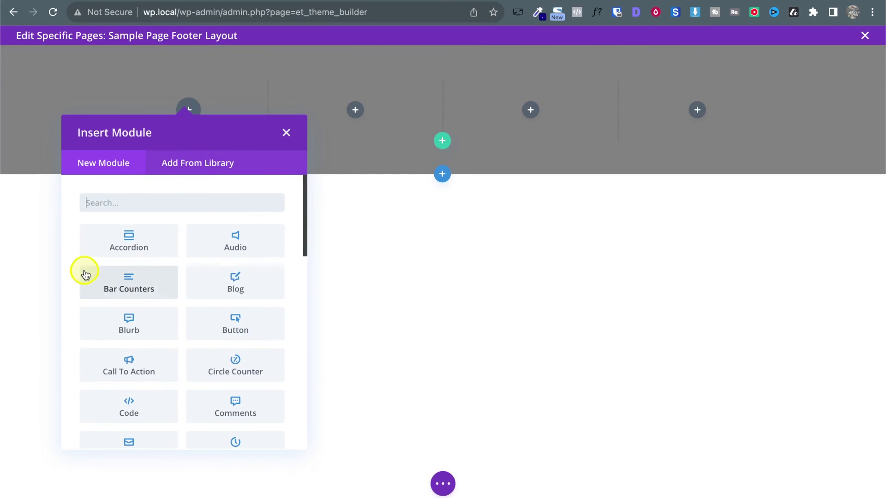
pyautogui.write('text')
pyautogui.click(129, 235)
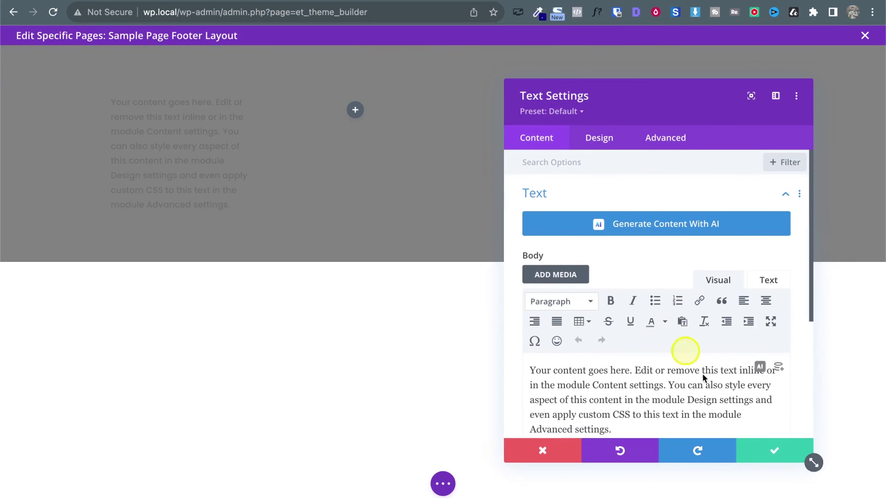
pyautogui.click(777, 452)
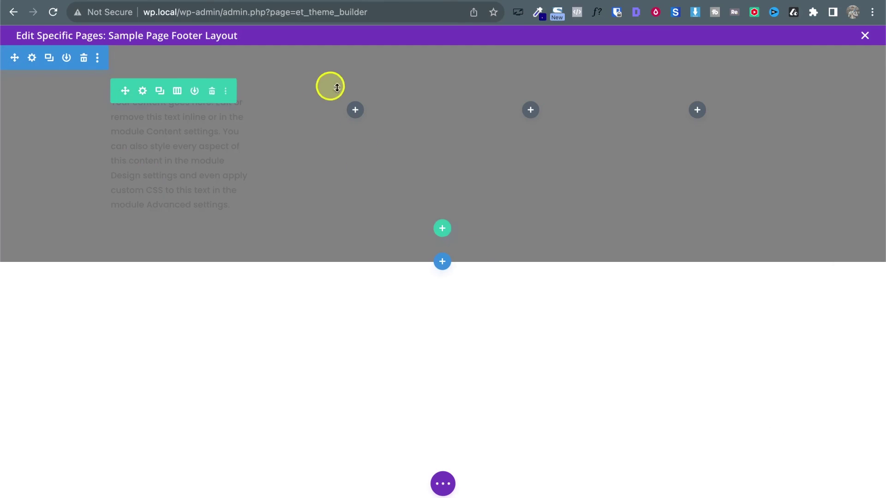
# Step: Add an Image module showing stripe.svg from the media library to the footer row's second column and apply its settings
pyautogui.click(355, 111)
pyautogui.write('im')
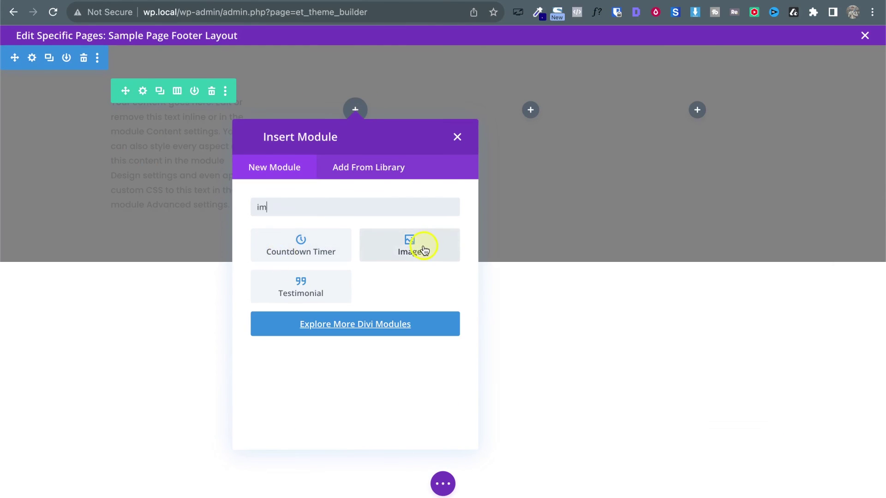
pyautogui.click(418, 248)
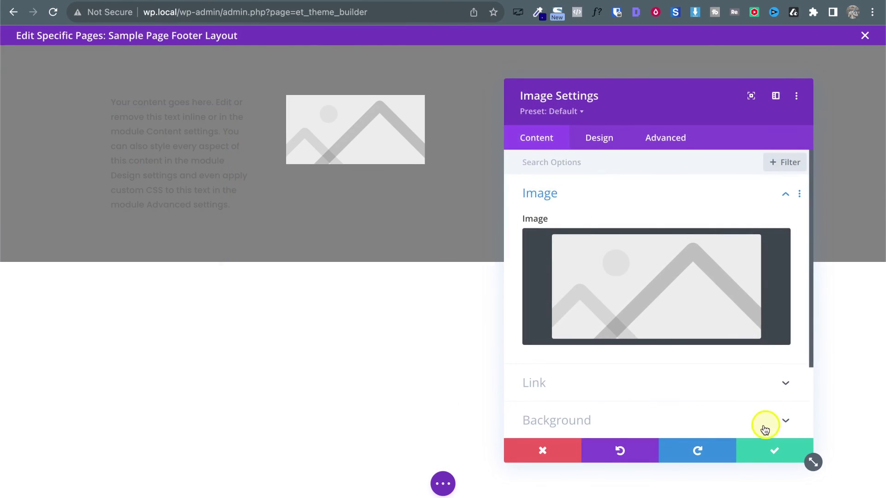
pyautogui.click(636, 292)
pyautogui.click(271, 208)
pyautogui.click(302, 275)
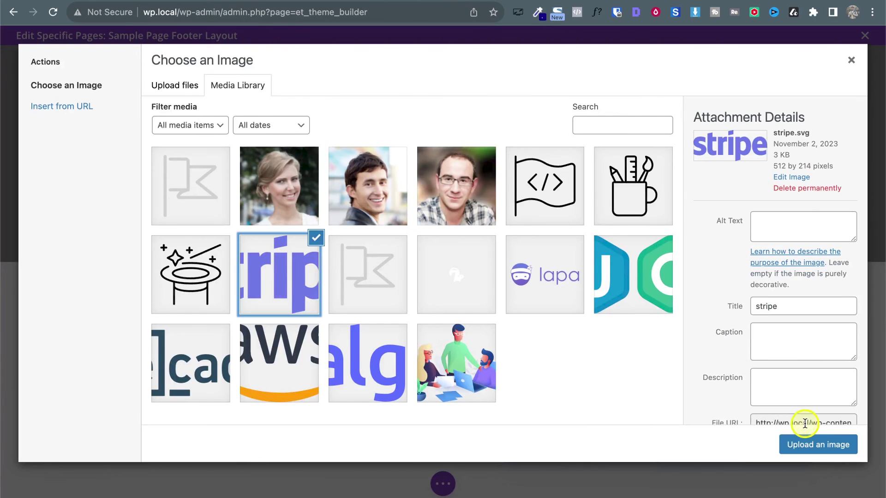
pyautogui.click(837, 444)
pyautogui.click(767, 448)
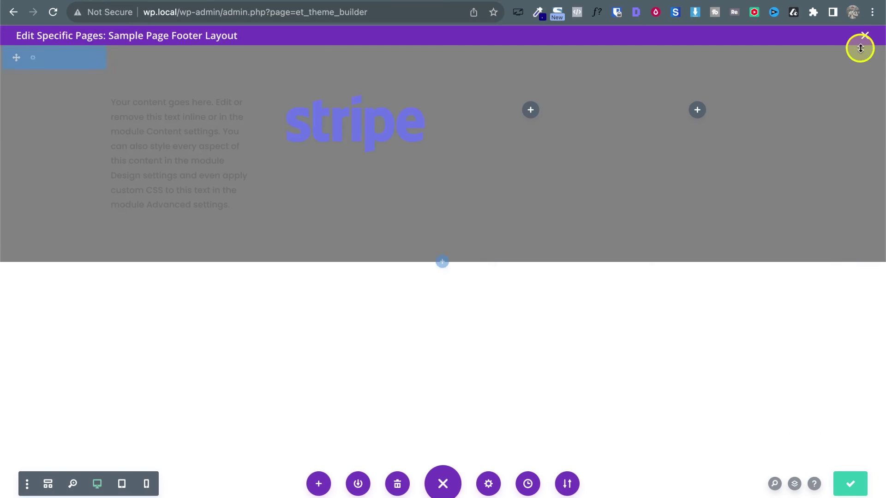
# Step: Close the Sample Page footer layout editor and save the Theme Builder changes
pyautogui.click(865, 35)
pyautogui.click(203, 83)
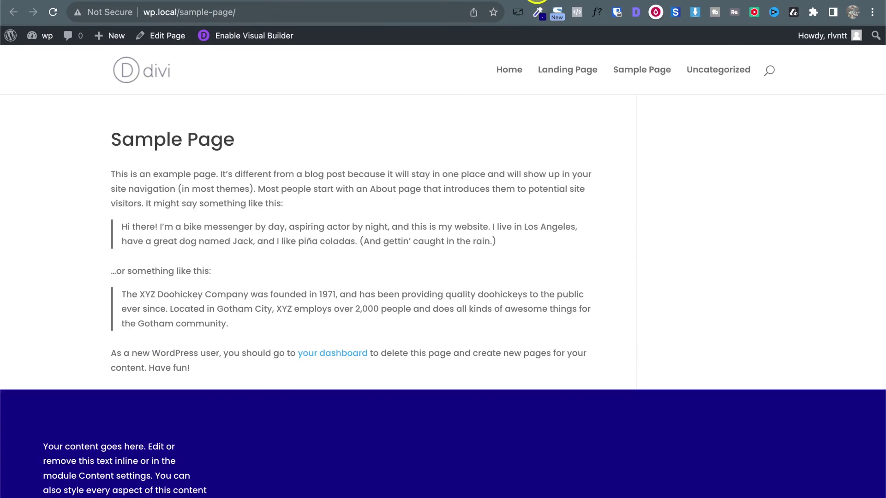
# Step: Reload the published Sample Page to check its footer, and compare it with the footer on the Landing Page
pyautogui.scroll(-3, 388, 305)
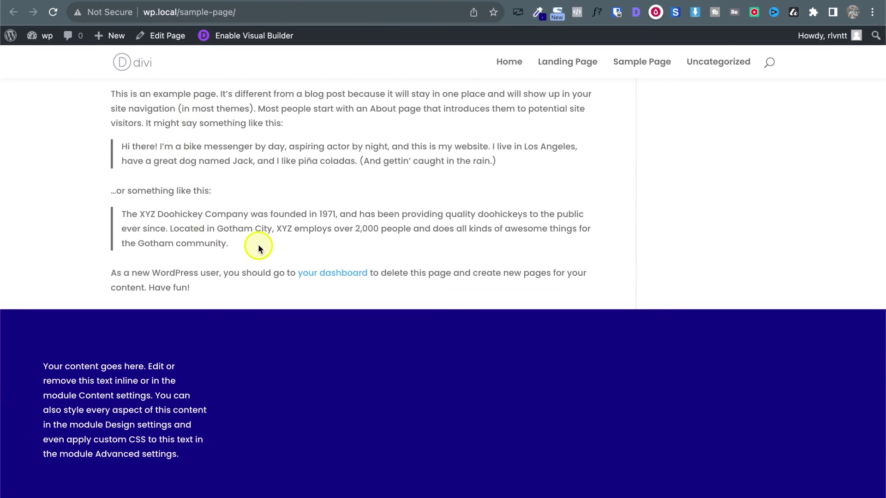
pyautogui.scroll(3, 259, 246)
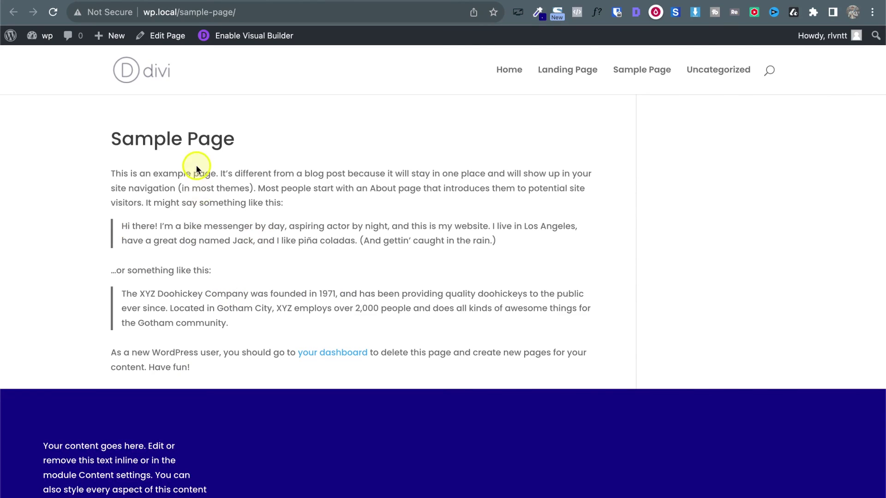
pyautogui.click(53, 12)
pyautogui.scroll(-2, 259, 313)
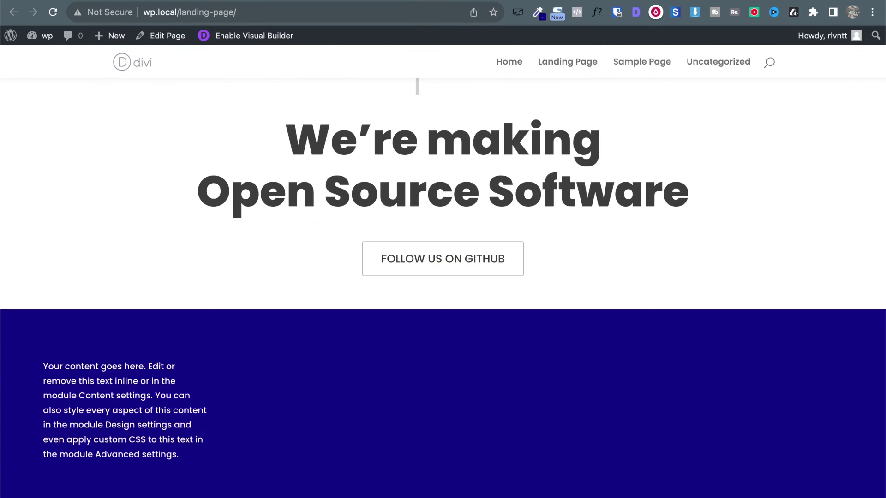
pyautogui.scroll(-1, 324, 358)
pyautogui.scroll(3, 325, 358)
pyautogui.scroll(-3, 325, 358)
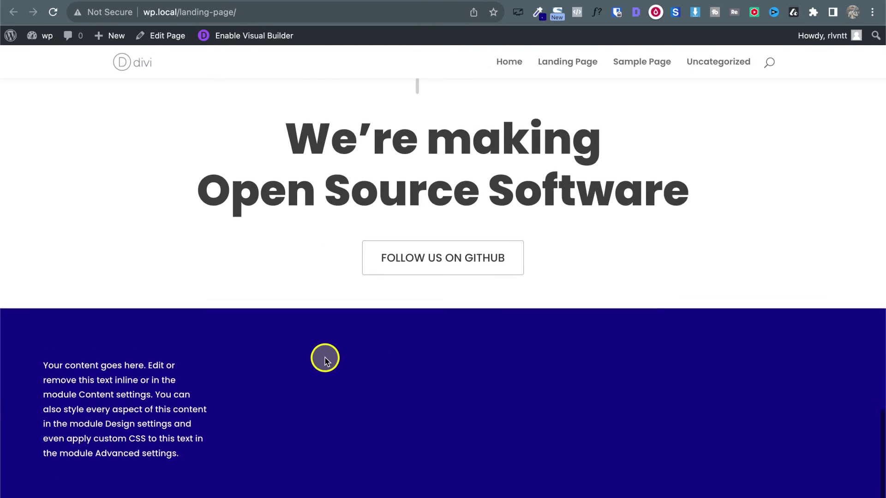
# Step: Reload the published Landing Page and compare its blue footer with the footer of the original dev-space reference page
pyautogui.press('super+r')
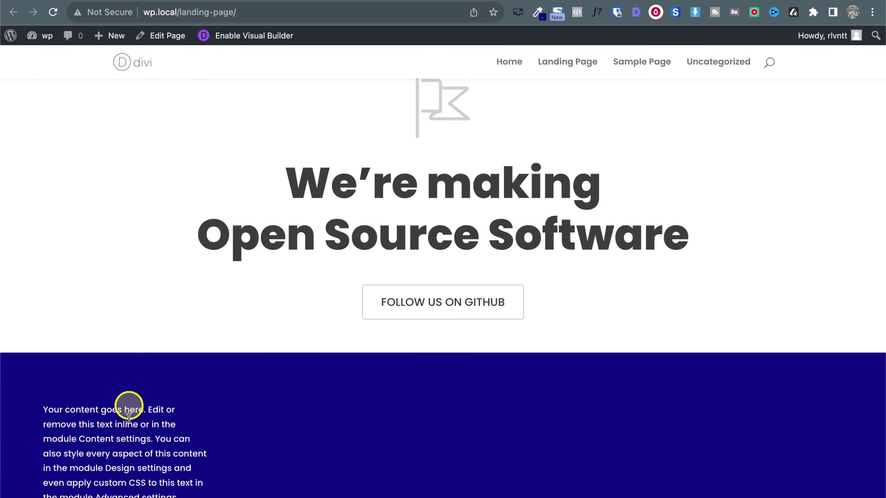
pyautogui.scroll(-2, 143, 427)
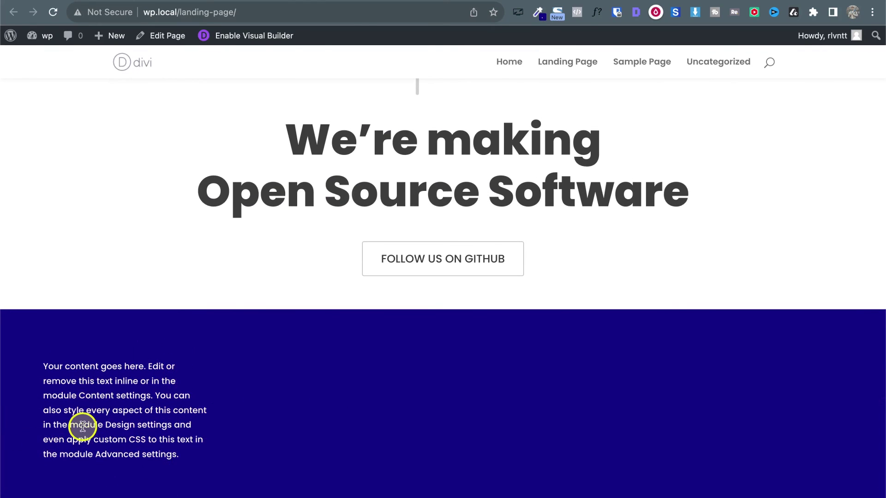
pyautogui.scroll(15, 417, 313)
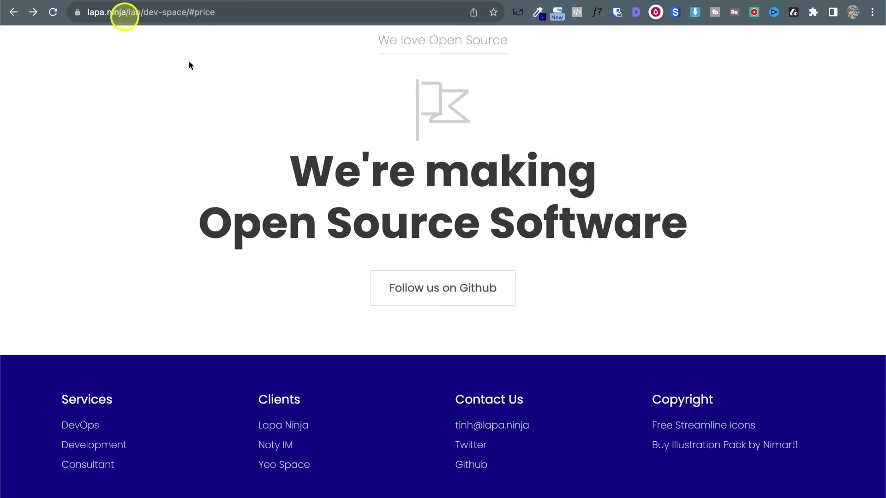
pyautogui.scroll(20, 365, 176)
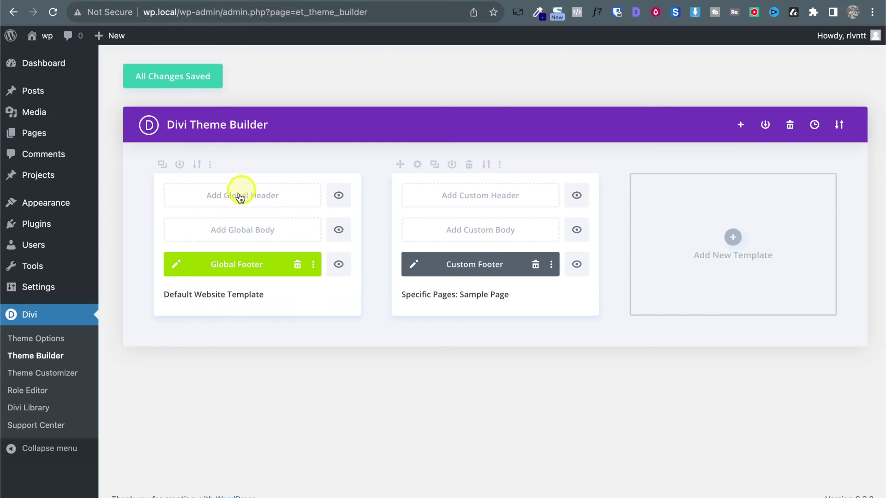
# Step: Start building a global header for the Default Website Template, then exit its layout editor and discard the changes
pyautogui.moveTo(232, 202)
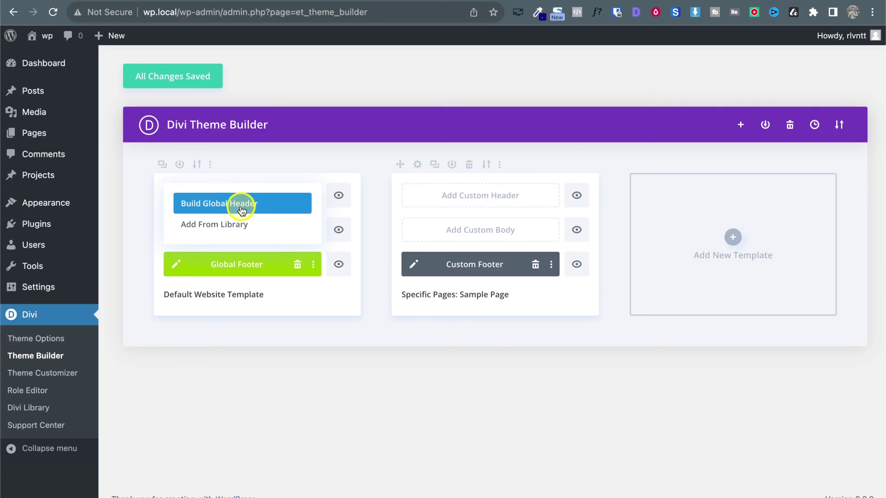
pyautogui.click(271, 206)
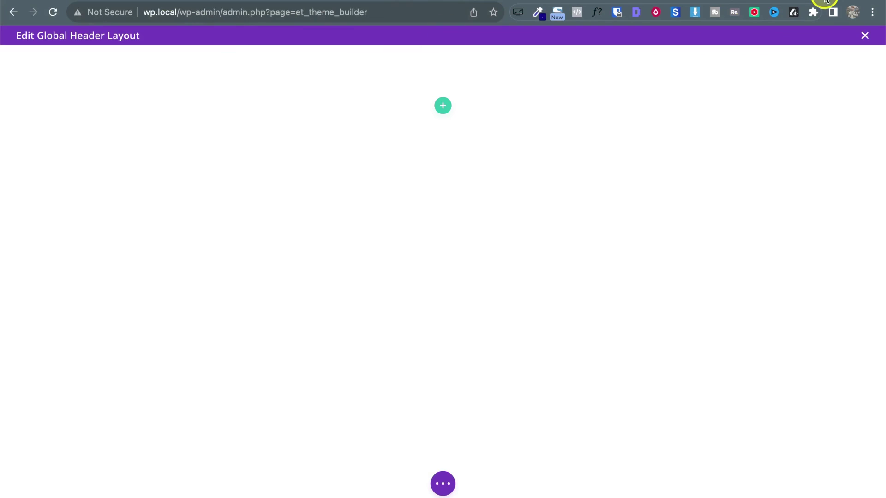
pyautogui.click(865, 39)
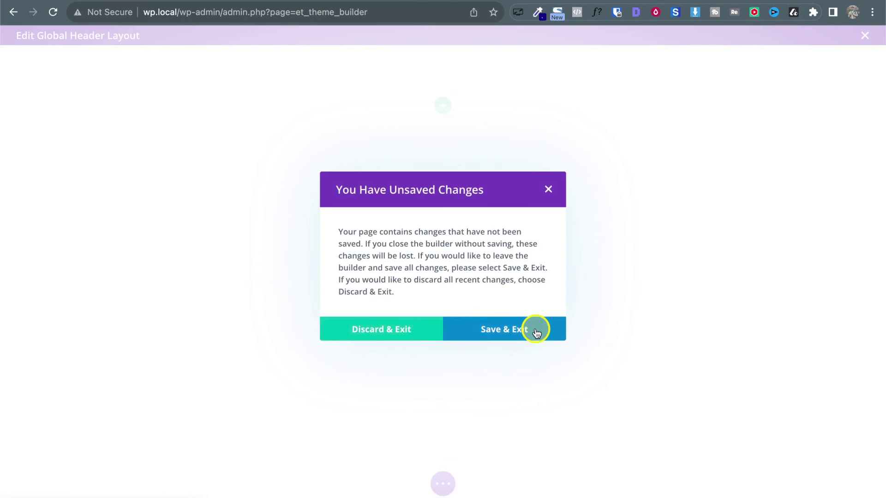
pyautogui.click(396, 330)
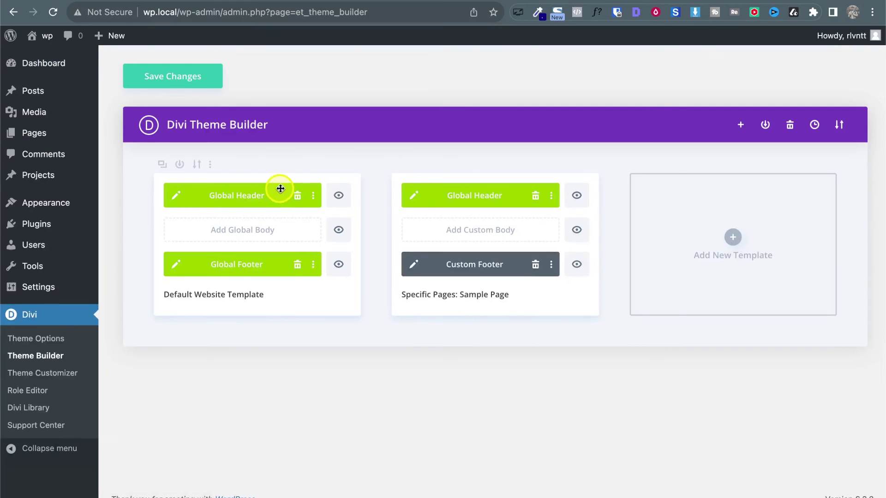
# Step: Remove the global header from the default template and the custom header from the Sample Page template, and save the Theme Builder changes
pyautogui.click(297, 196)
pyautogui.click(502, 349)
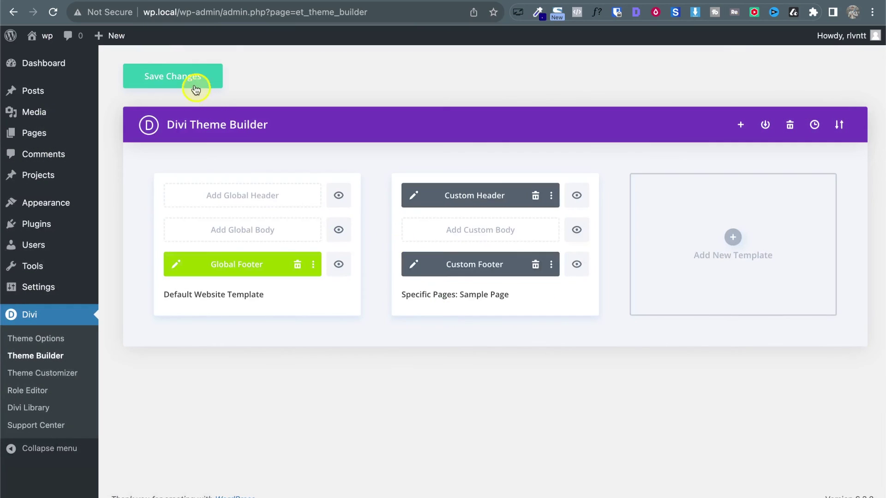
pyautogui.click(188, 72)
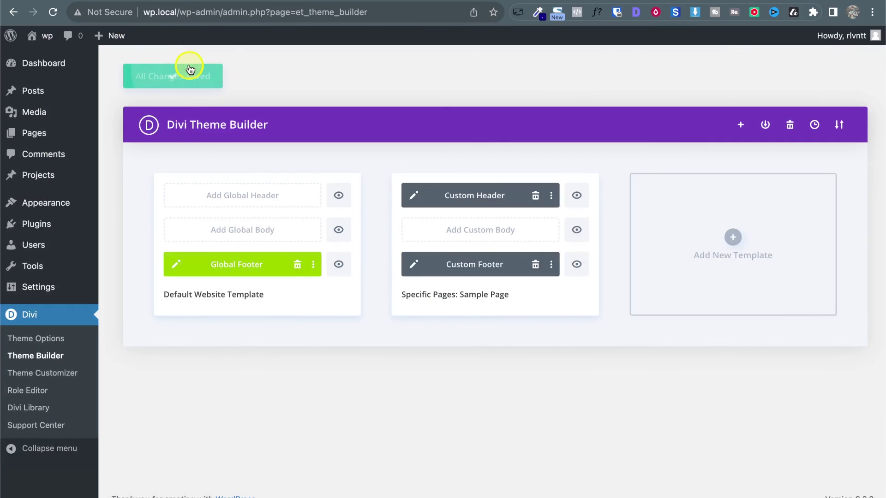
pyautogui.click(535, 195)
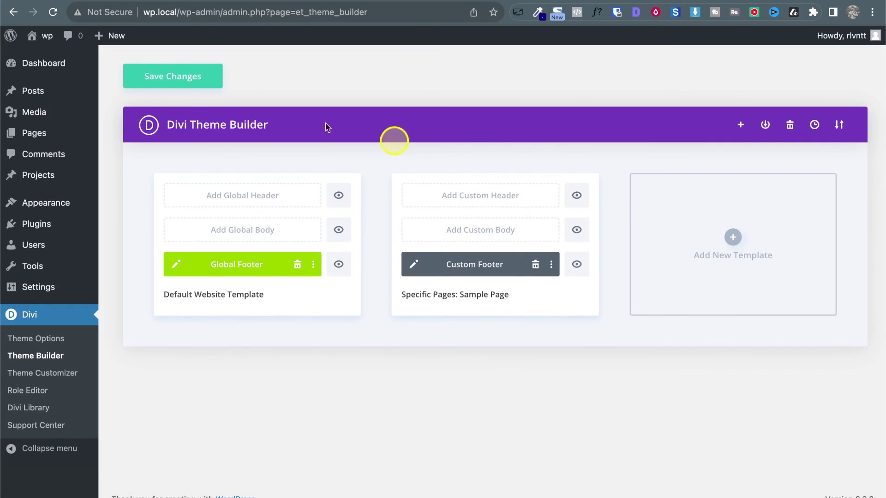
pyautogui.click(193, 81)
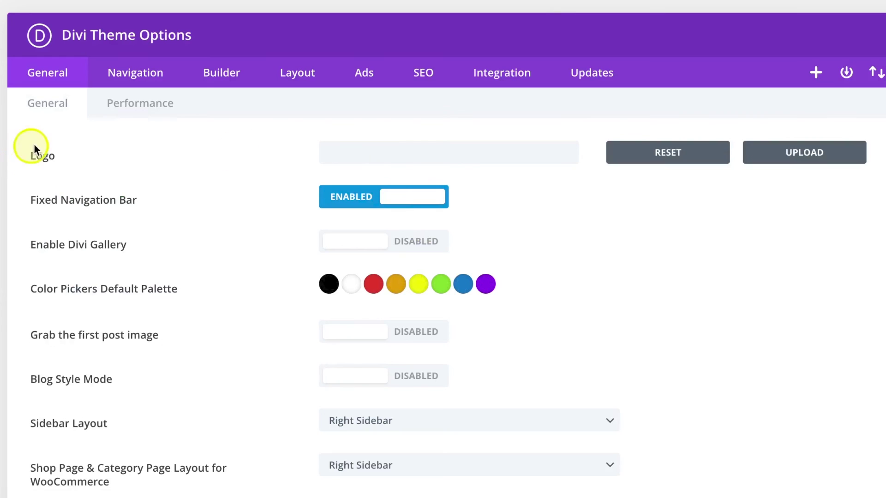
# Step: Start choosing an image for the theme logo and preview the files in the assets-landing folder to select logo.svg
pyautogui.click(790, 155)
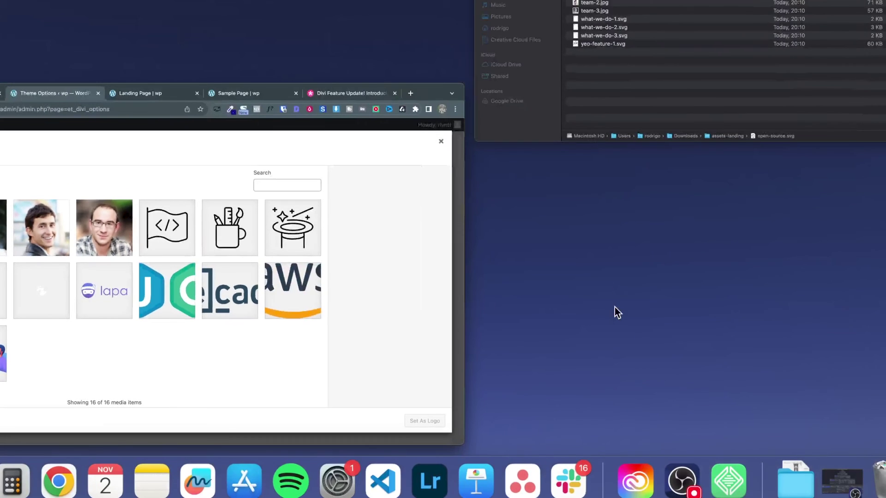
pyautogui.click(605, 87)
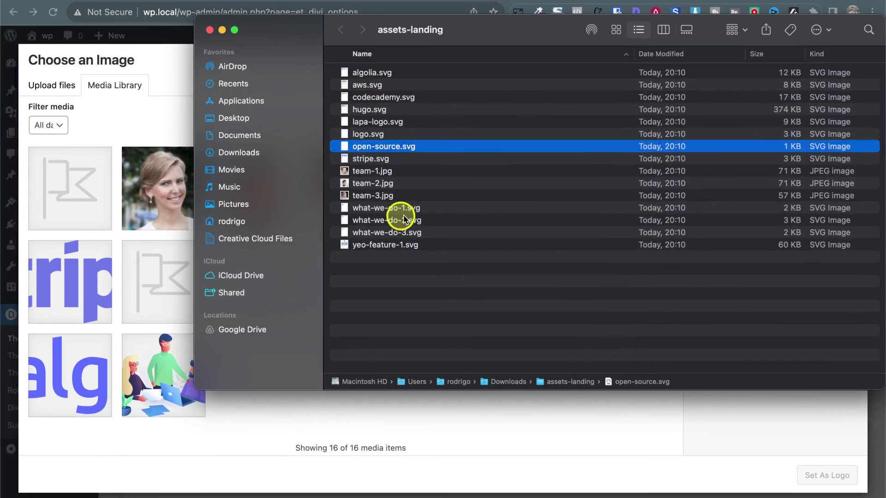
pyautogui.click(400, 244)
pyautogui.press('space')
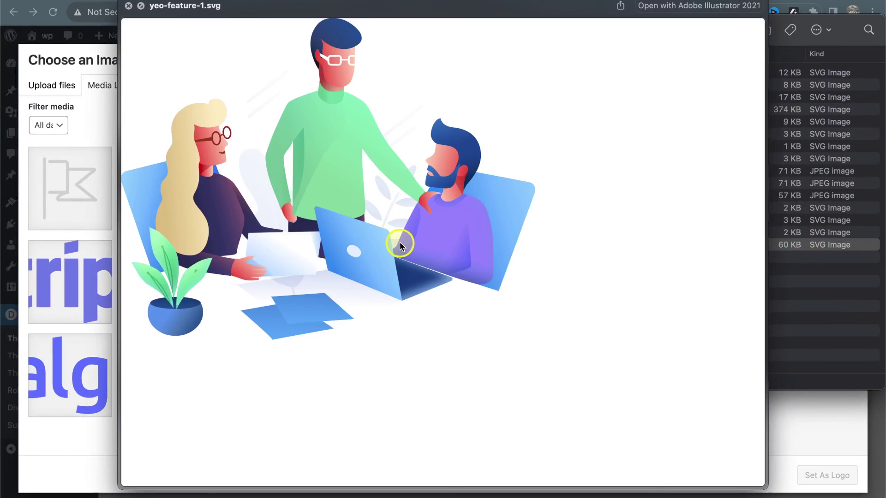
pyautogui.press('Up')
pyautogui.press('Up')
pyautogui.press('Up')
pyautogui.press('Up')
pyautogui.press('Up')
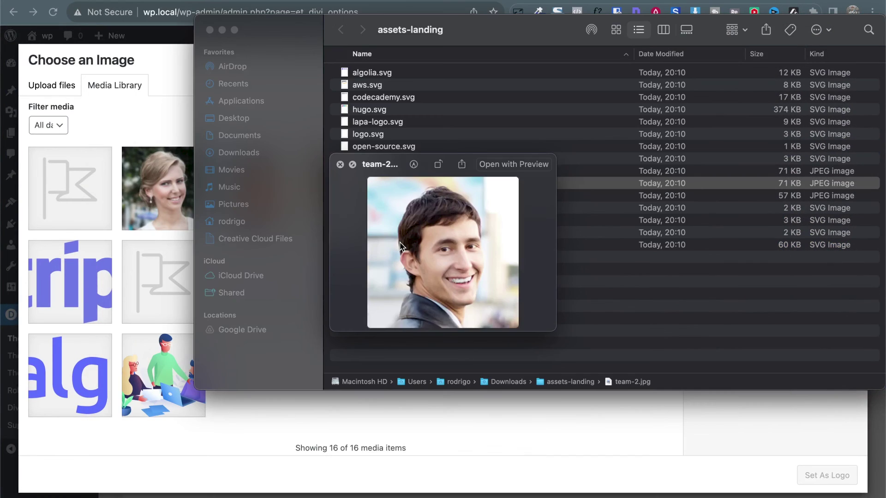
pyautogui.press('Up')
pyautogui.press('Up')
pyautogui.press('Up')
pyautogui.press('Up')
pyautogui.press('Up')
pyautogui.press('Up')
pyautogui.press('Up')
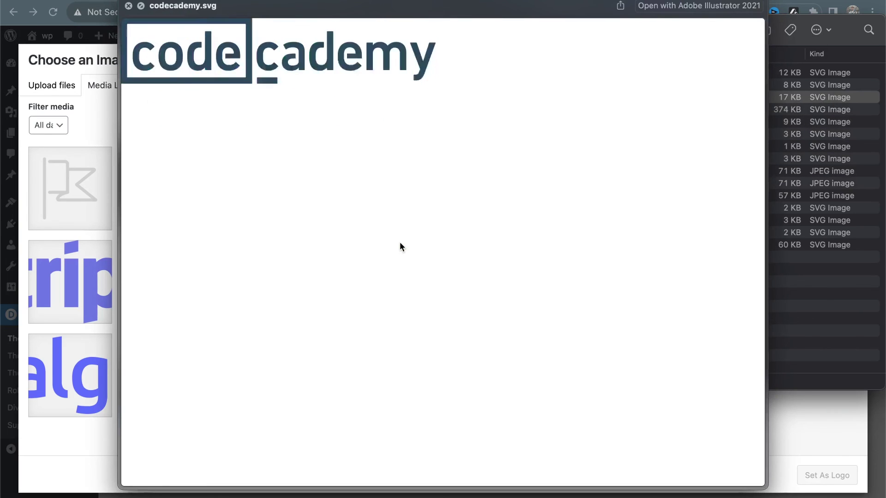
pyautogui.press('Up')
pyautogui.press('Up')
pyautogui.press('Down')
pyautogui.press('Down')
pyautogui.press('Down')
pyautogui.press('Down')
pyautogui.press('Down')
pyautogui.press('Down')
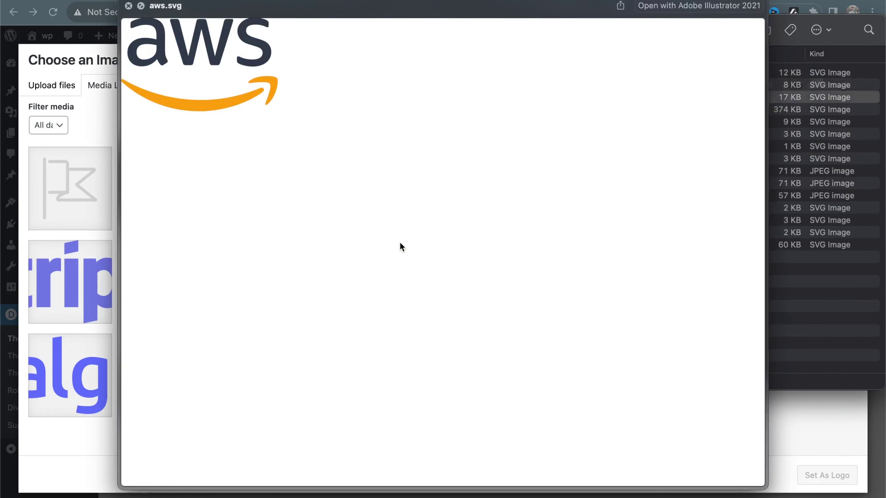
pyautogui.press('Up')
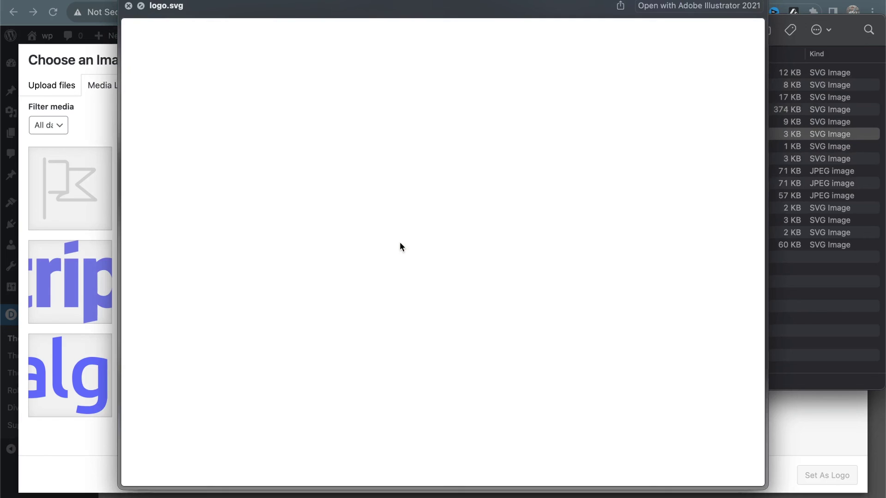
pyautogui.press('space')
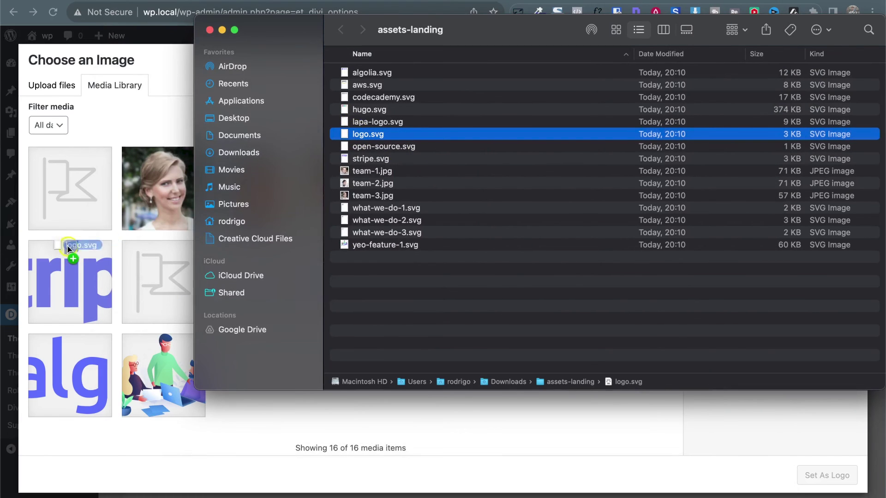
# Step: Upload logo.svg to the media library, set it as the site logo and save the Divi Theme Options
pyautogui.moveTo(68, 249); pyautogui.dragTo(66, 249)
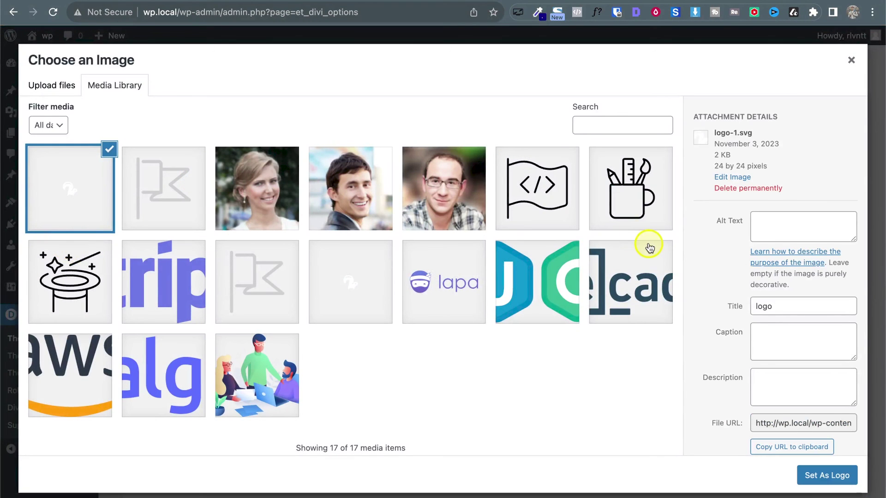
pyautogui.click(813, 475)
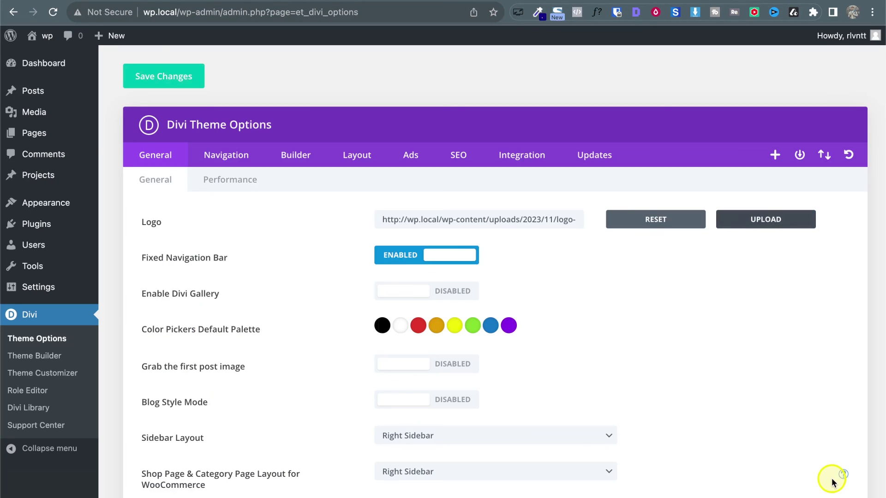
pyautogui.click(139, 62)
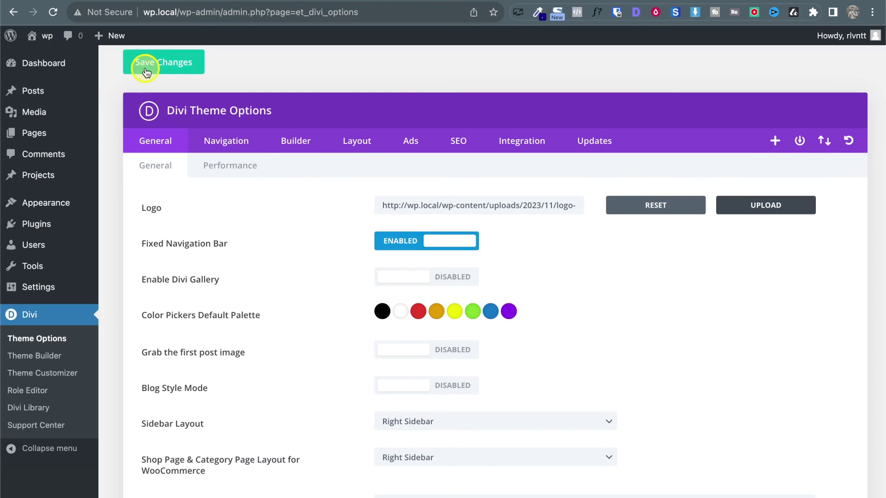
# Step: Open the Theme Customizer from the published Landing Page and show the Primary Menu Bar settings under Header & Navigation
pyautogui.click(405, 1)
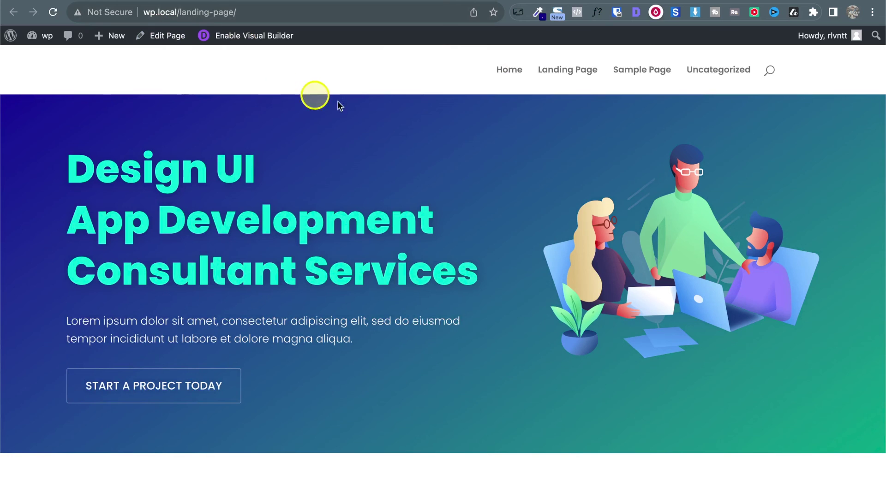
pyautogui.moveTo(47, 38)
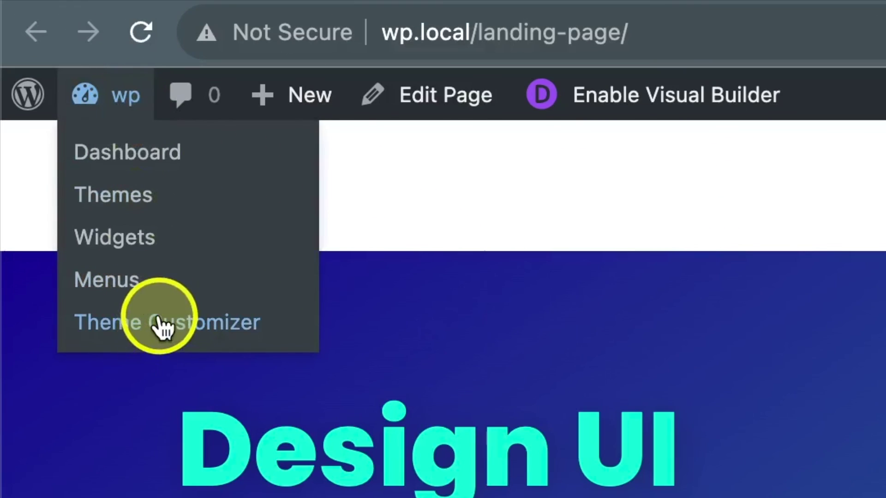
pyautogui.click(158, 322)
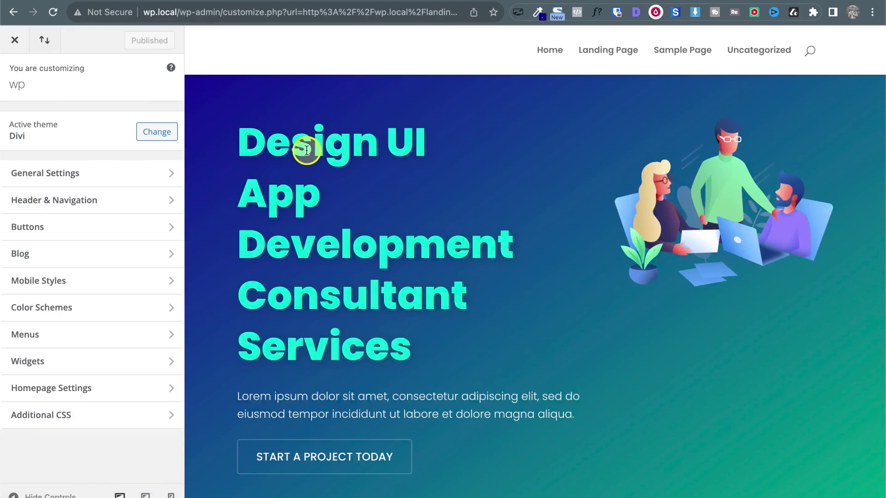
pyautogui.click(97, 203)
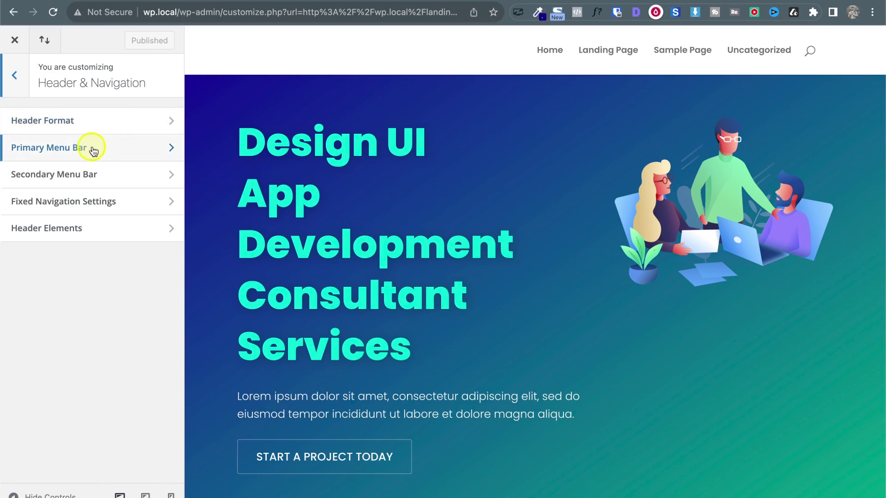
pyautogui.click(123, 156)
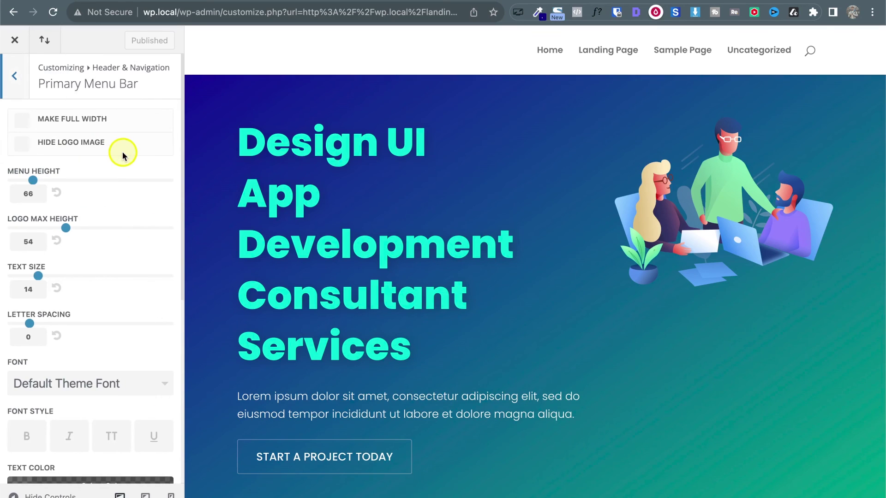
# Step: Make the primary menu bar's background color fully transparent so the header sits over the hero gradient
pyautogui.scroll(-4, 109, 211)
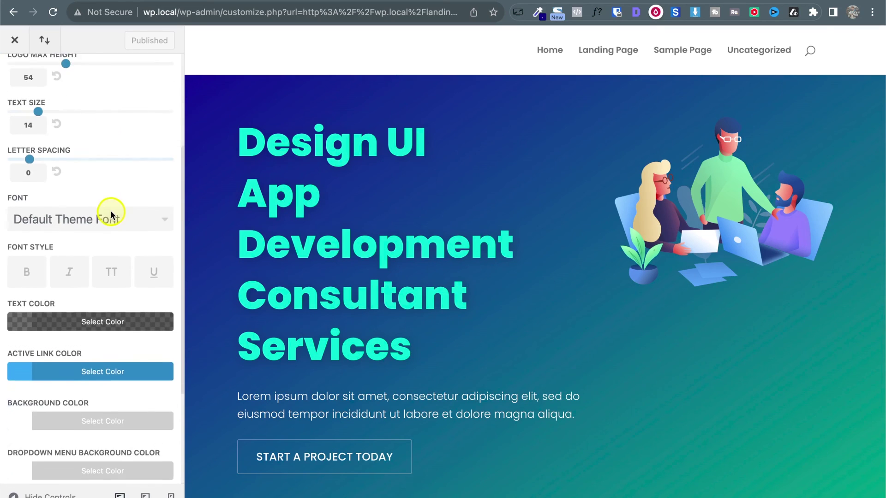
pyautogui.scroll(-3, 110, 211)
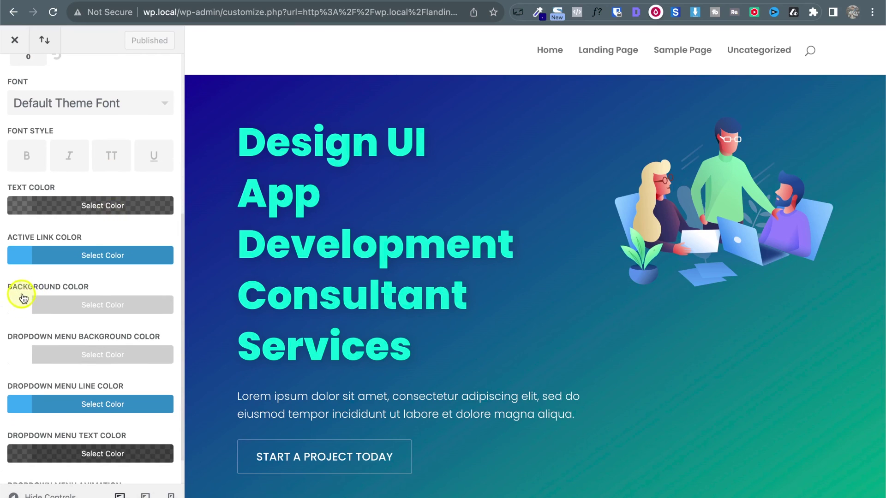
pyautogui.click(19, 305)
pyautogui.scroll(-3, 108, 323)
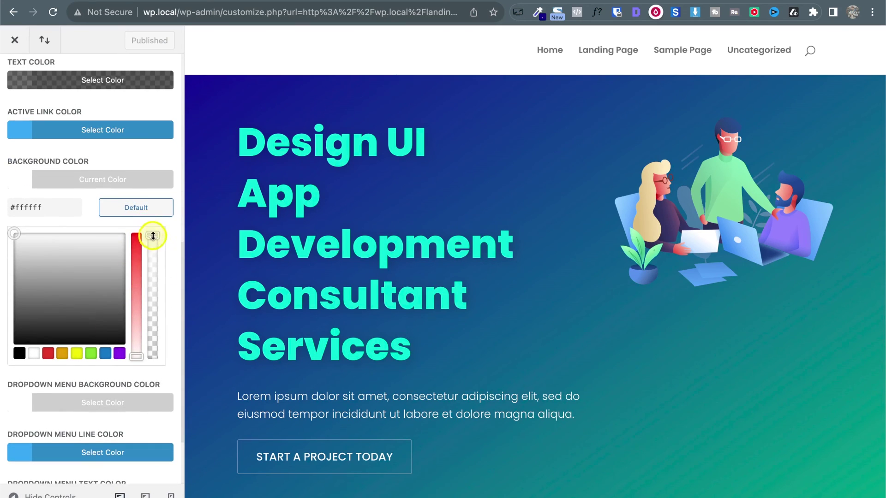
pyautogui.moveTo(152, 236); pyautogui.dragTo(170, 394)
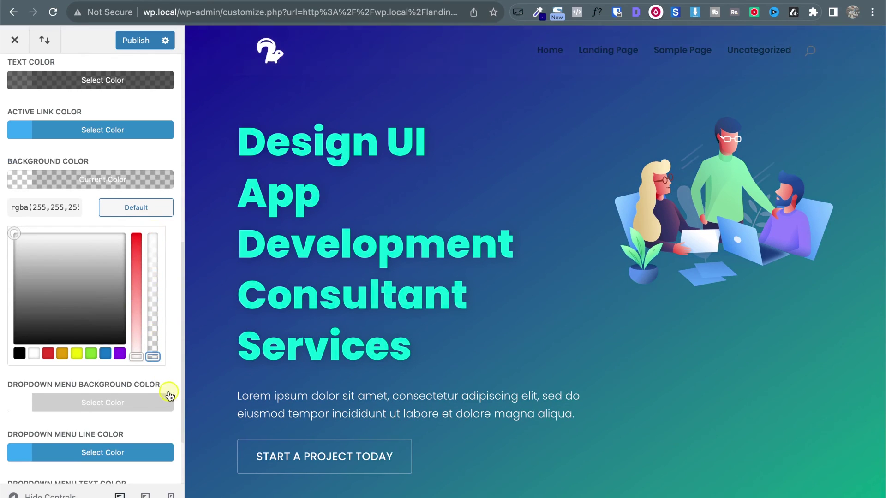
pyautogui.click(173, 400)
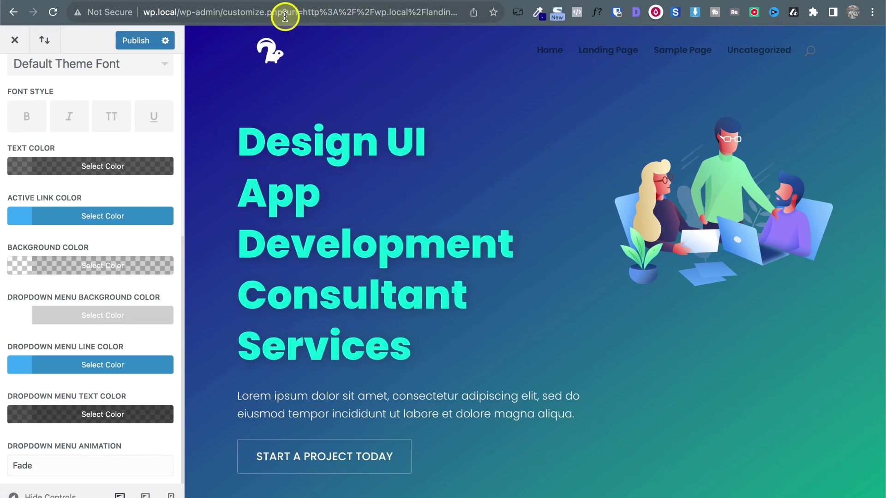
pyautogui.scroll(5, 14, 216)
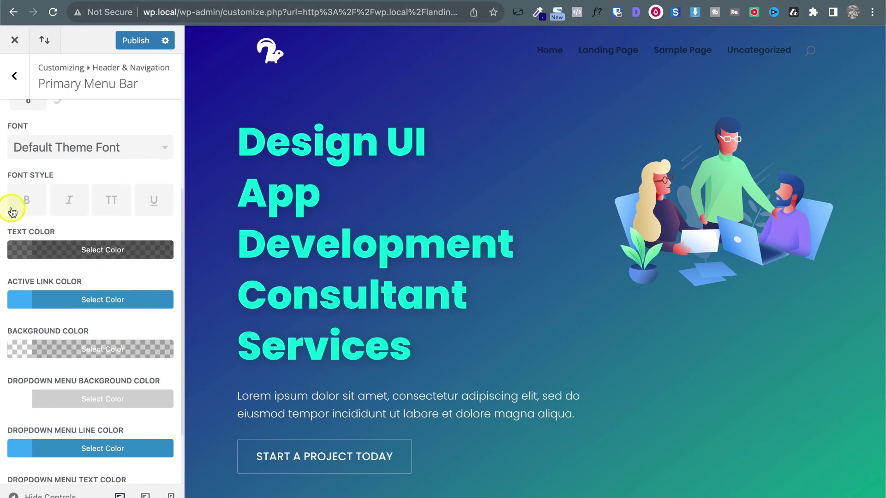
pyautogui.scroll(5, 12, 213)
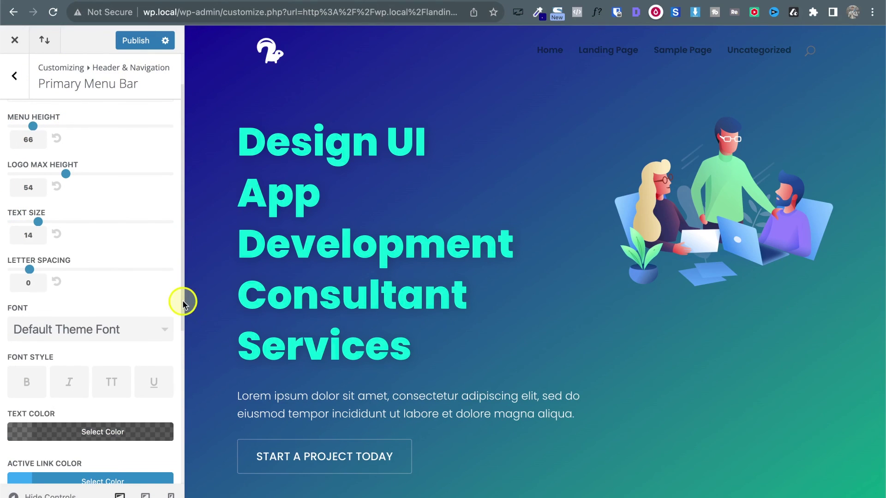
# Step: Set the primary menu bar's text color to fully opaque white (#ffffff), publish the change and close the Theme Customizer
pyautogui.scroll(-6, 105, 139)
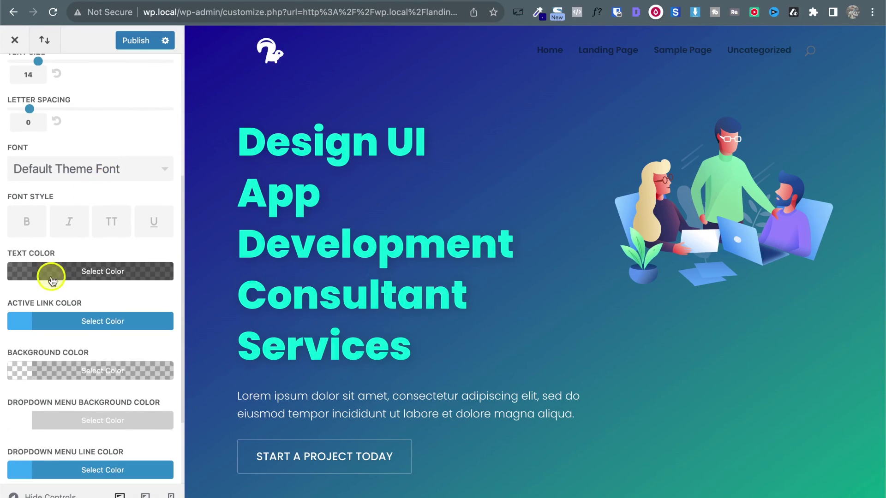
pyautogui.click(65, 274)
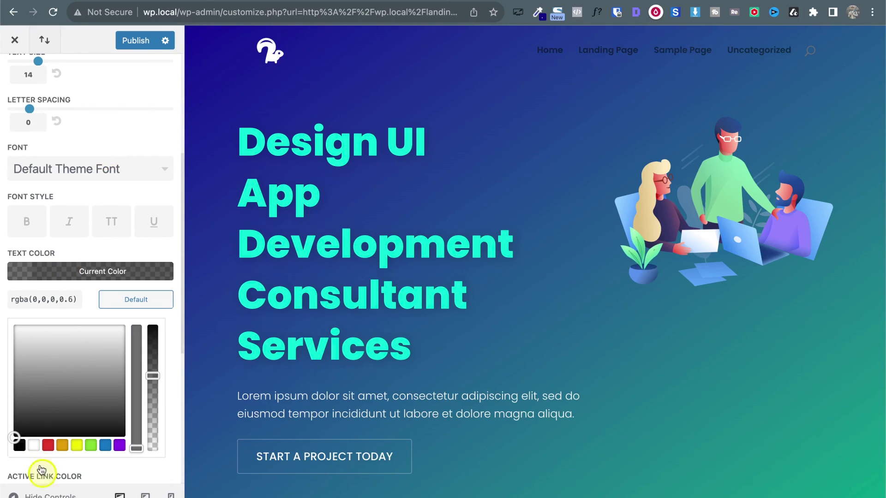
pyautogui.click(34, 446)
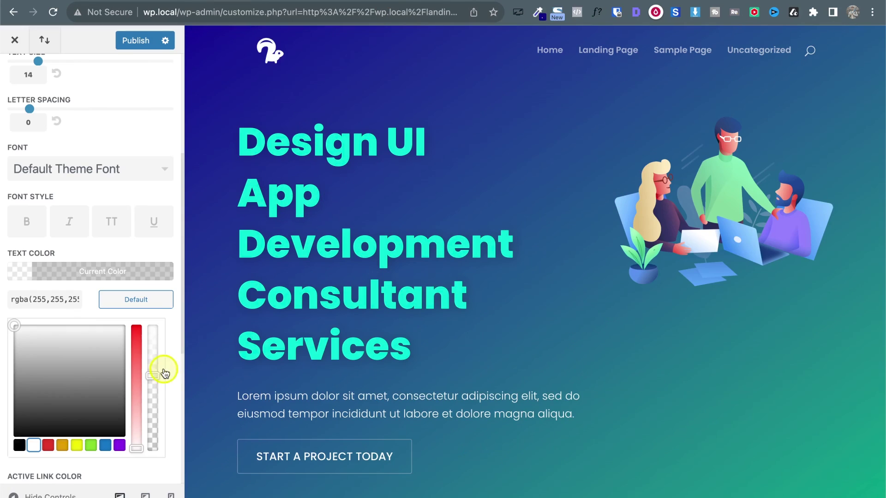
pyautogui.moveTo(152, 376); pyautogui.dragTo(153, 343)
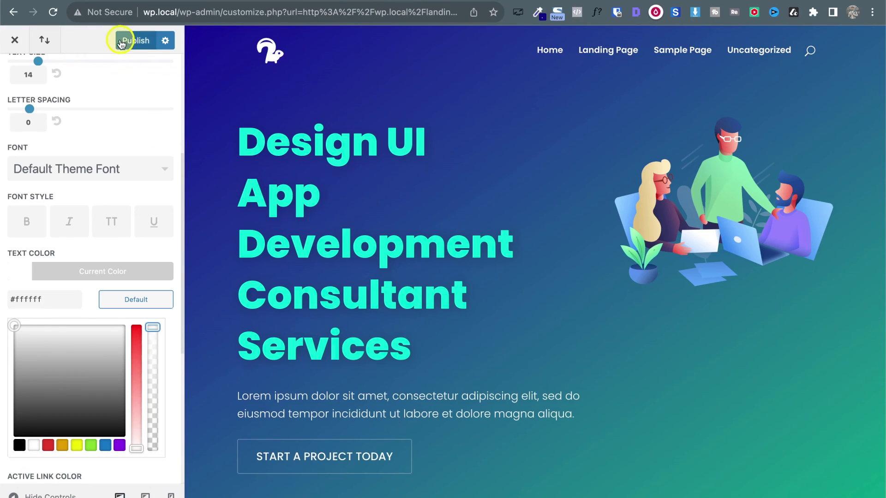
pyautogui.click(122, 41)
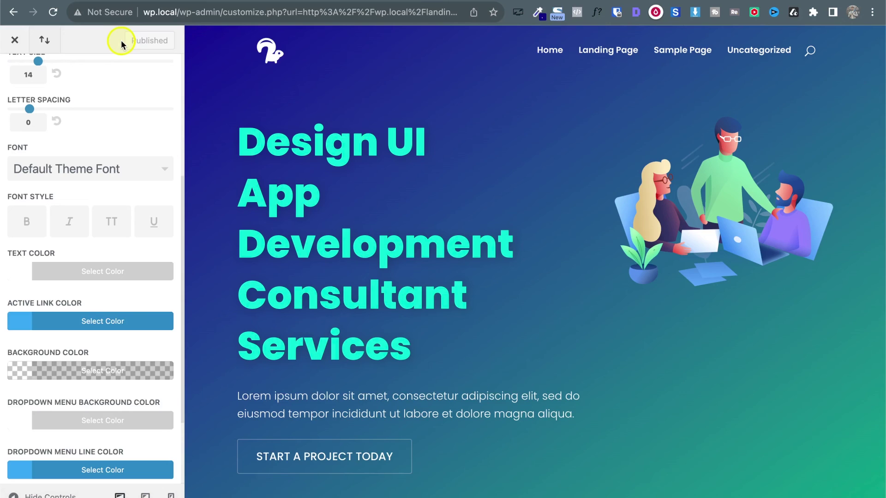
pyautogui.click(15, 41)
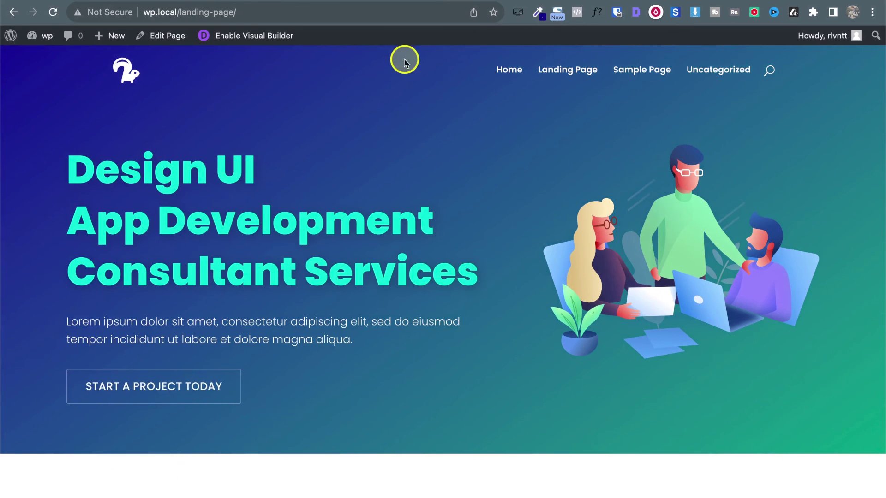
# Step: Examine how the header behaves along the published landing page and compare it with the Dev Space reference page
pyautogui.scroll(-6, 399, 287)
pyautogui.scroll(-5, 397, 281)
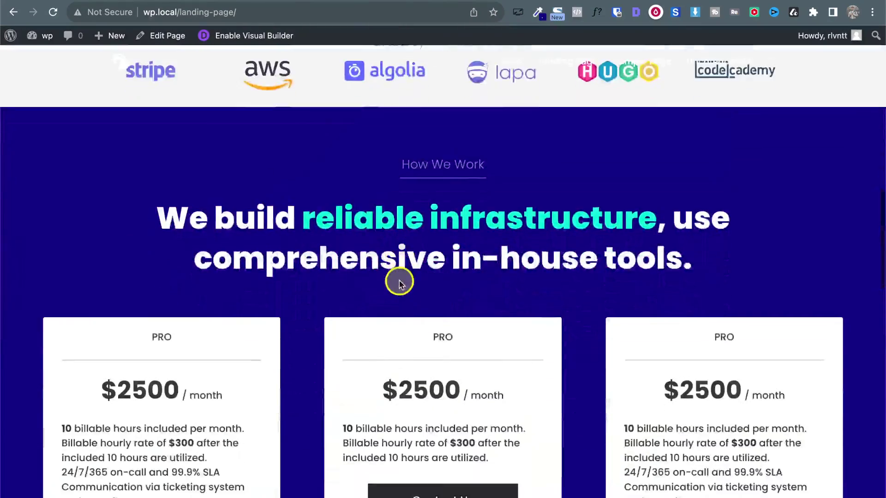
pyautogui.scroll(15, 396, 281)
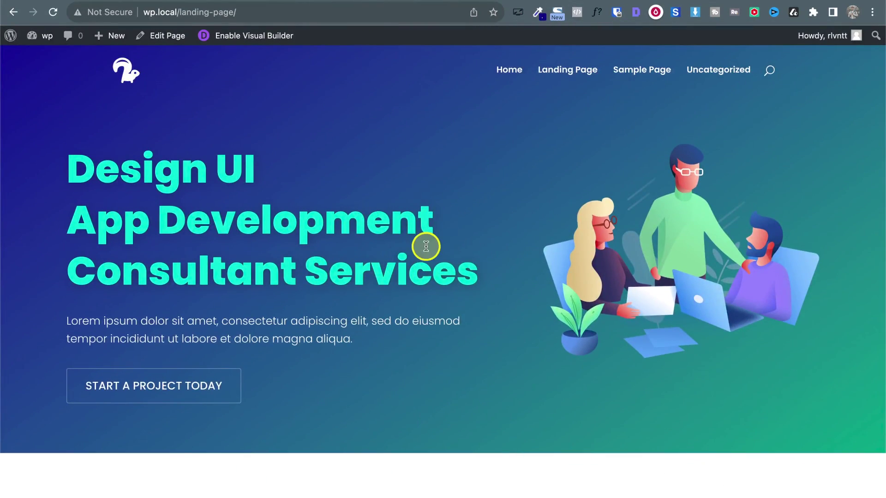
pyautogui.scroll(-15, 425, 247)
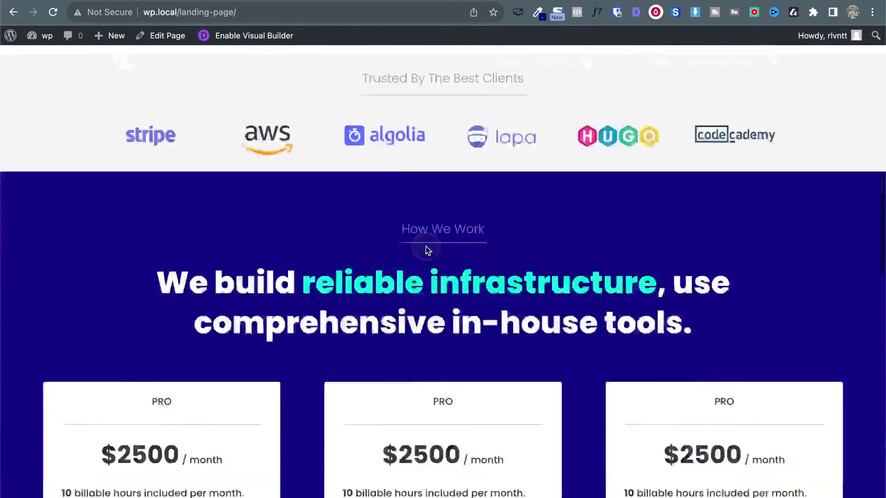
pyautogui.scroll(-10, 426, 246)
pyautogui.scroll(1, 425, 245)
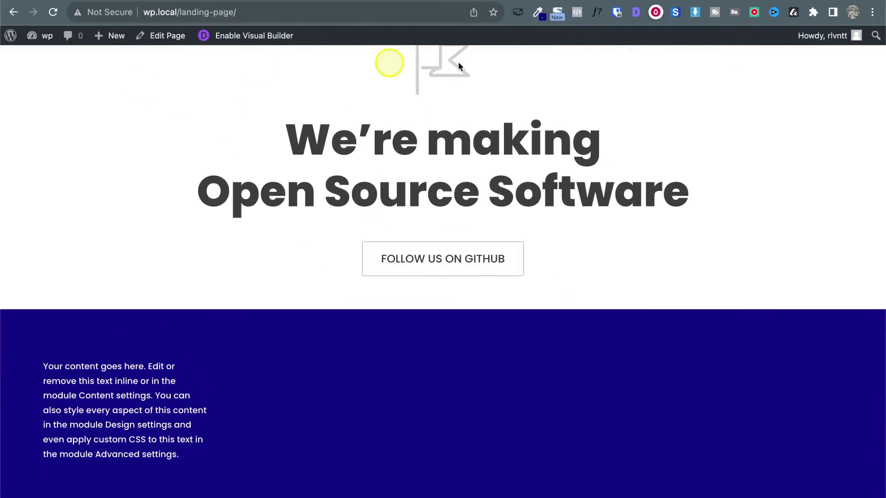
pyautogui.scroll(20, 204, 67)
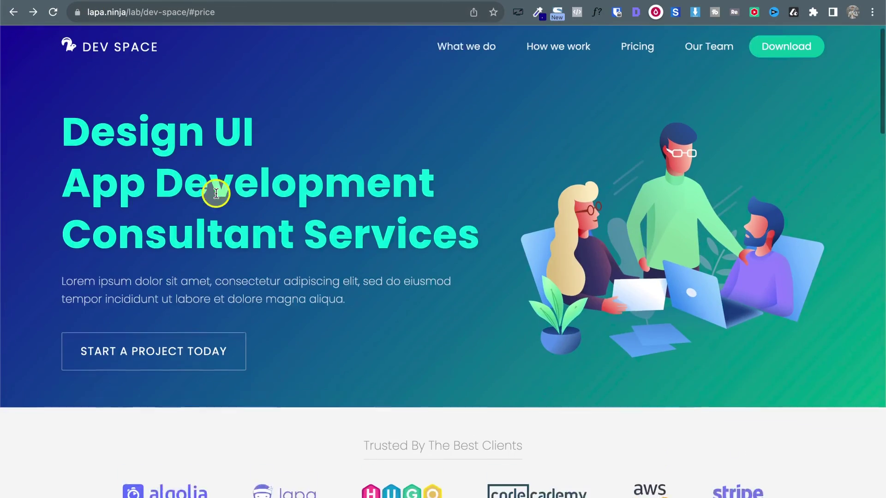
pyautogui.scroll(-10, 214, 189)
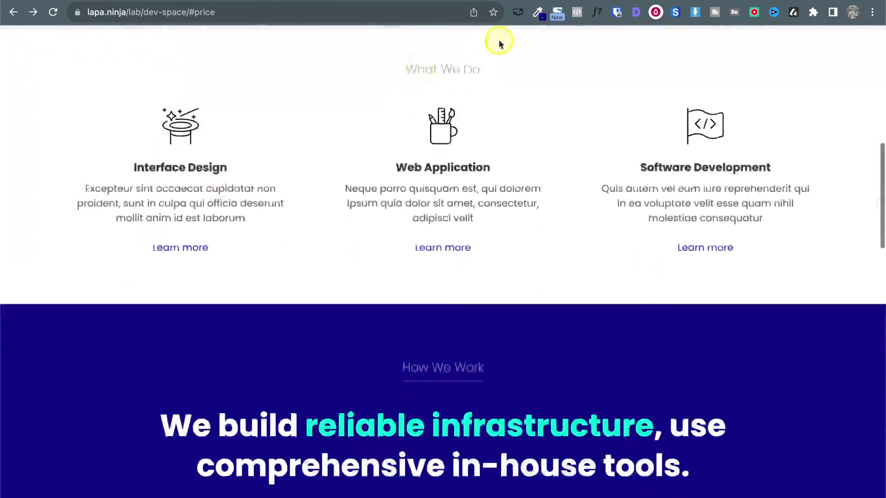
pyautogui.scroll(10, 500, 44)
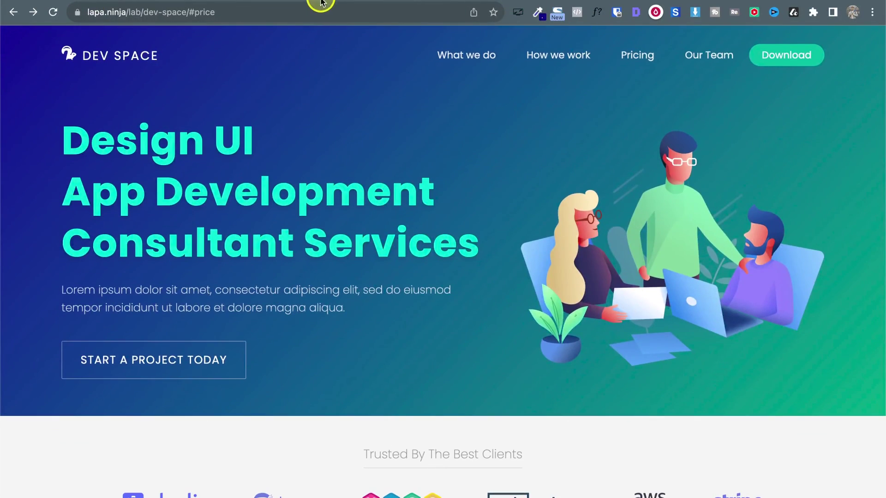
# Step: Disable the Fixed Navigation Bar in Divi Theme Options, save the changes and check the header on the landing page
pyautogui.click(293, 1)
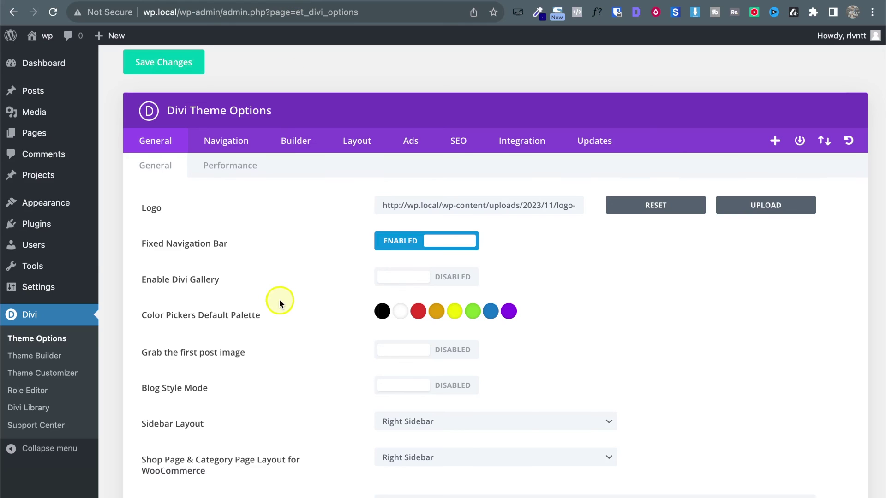
pyautogui.click(410, 244)
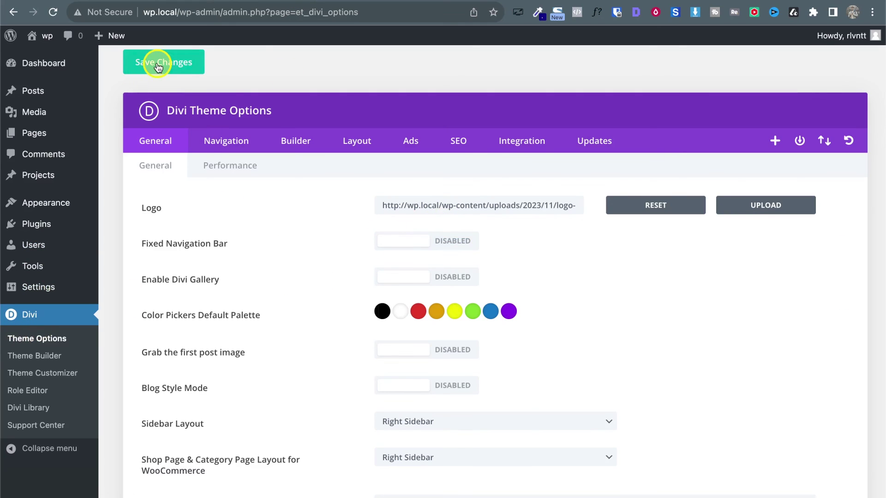
pyautogui.click(402, 2)
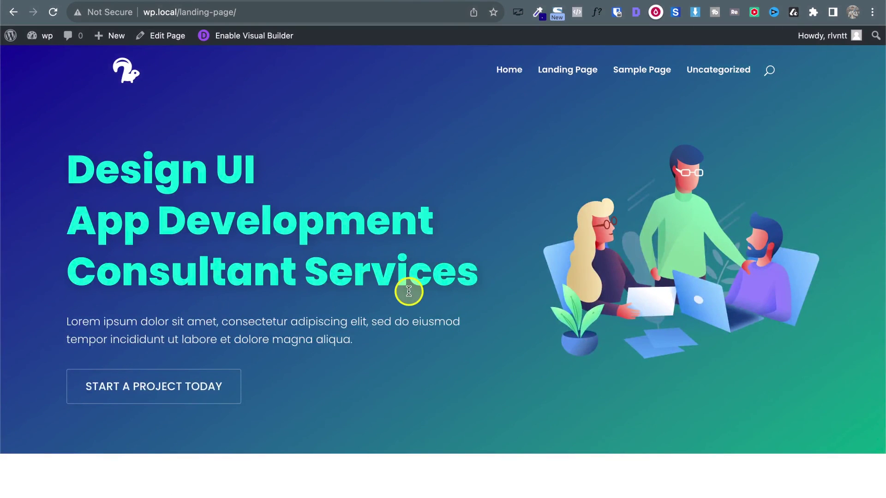
pyautogui.scroll(-3, 409, 291)
pyautogui.scroll(3, 409, 291)
pyautogui.scroll(-10, 413, 122)
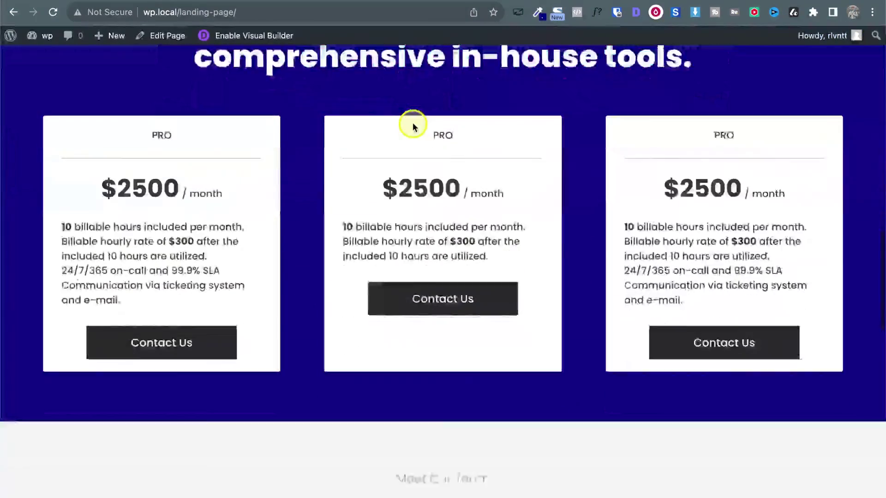
pyautogui.scroll(10, 412, 122)
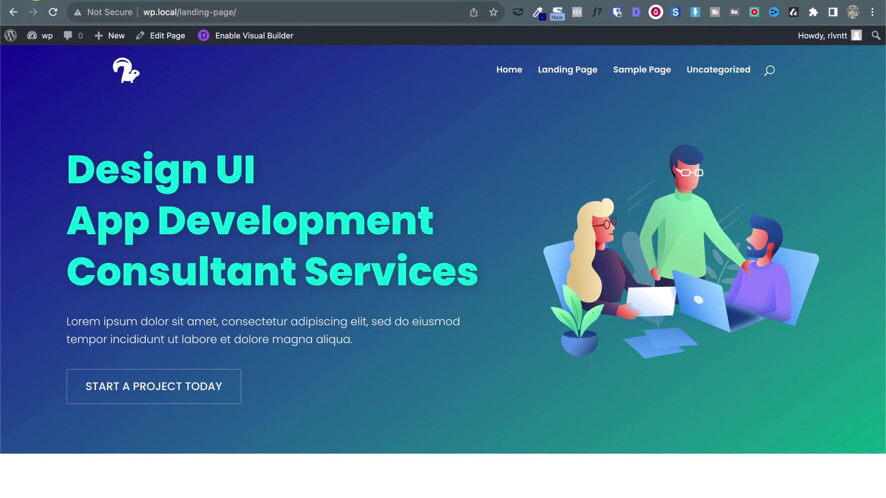
# Step: Hide the search icon through the Theme Customizer's Header Elements settings, publish the change and close the customizer
pyautogui.moveTo(40, 33)
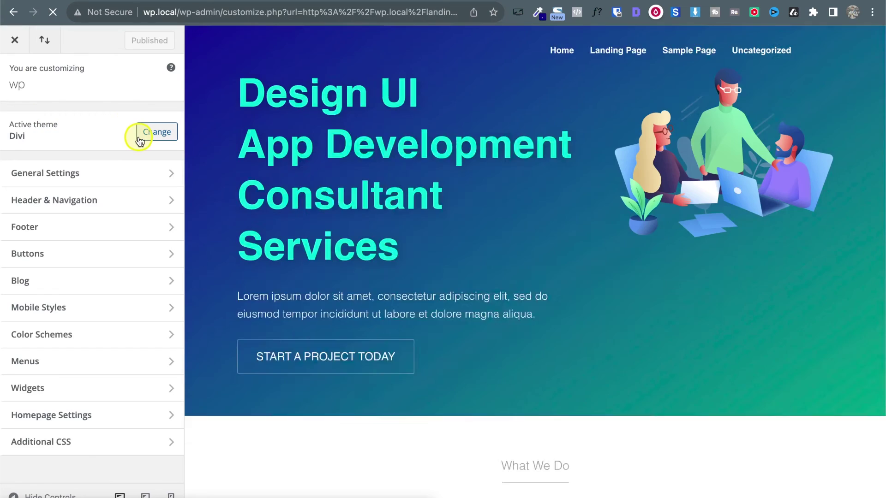
pyautogui.click(93, 199)
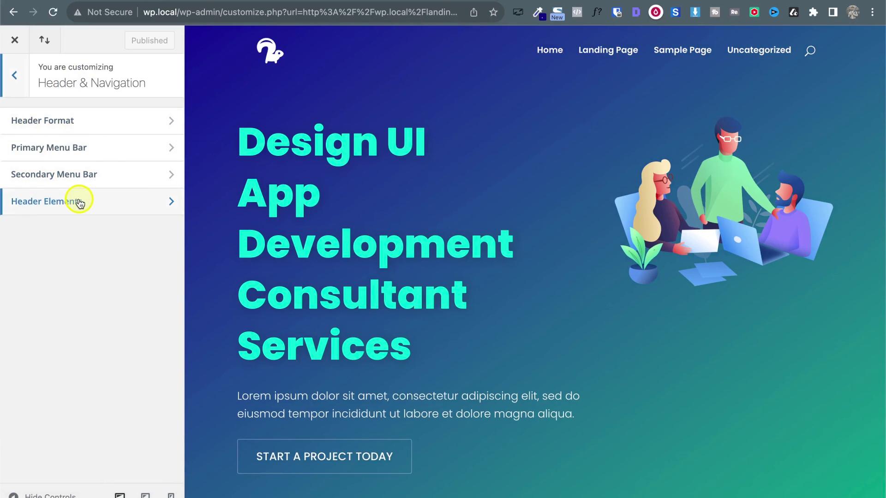
pyautogui.click(79, 203)
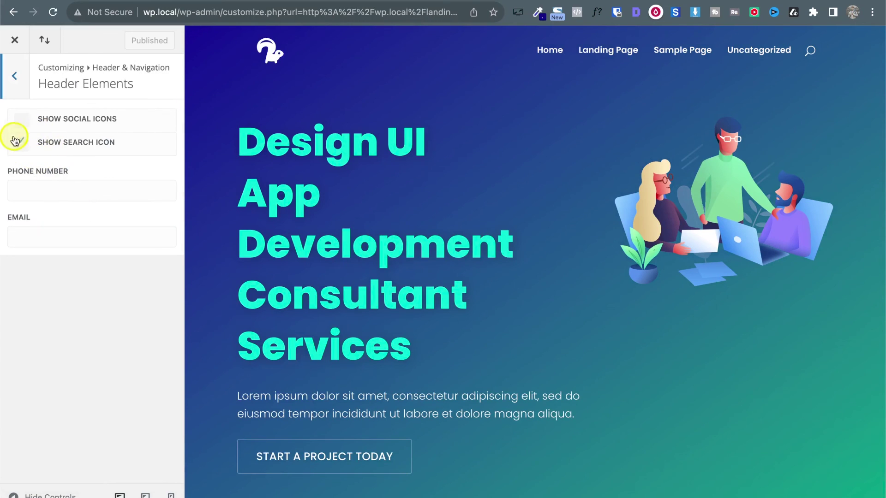
pyautogui.click(20, 141)
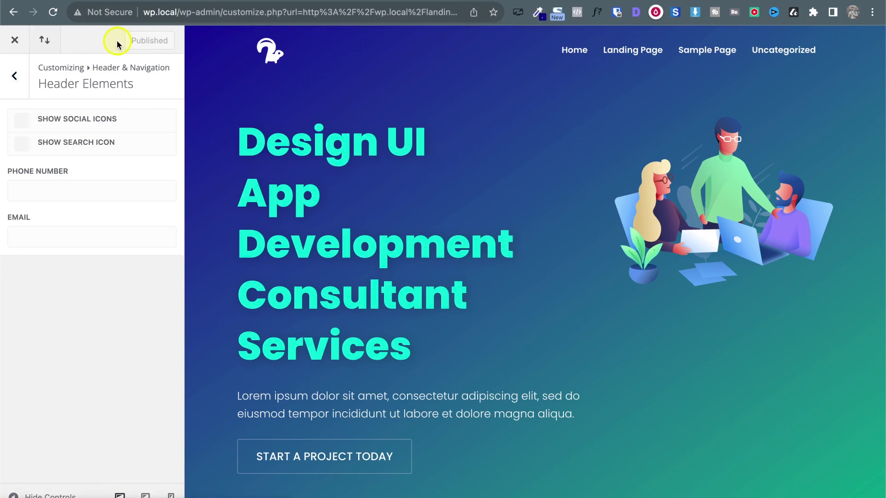
pyautogui.click(10, 41)
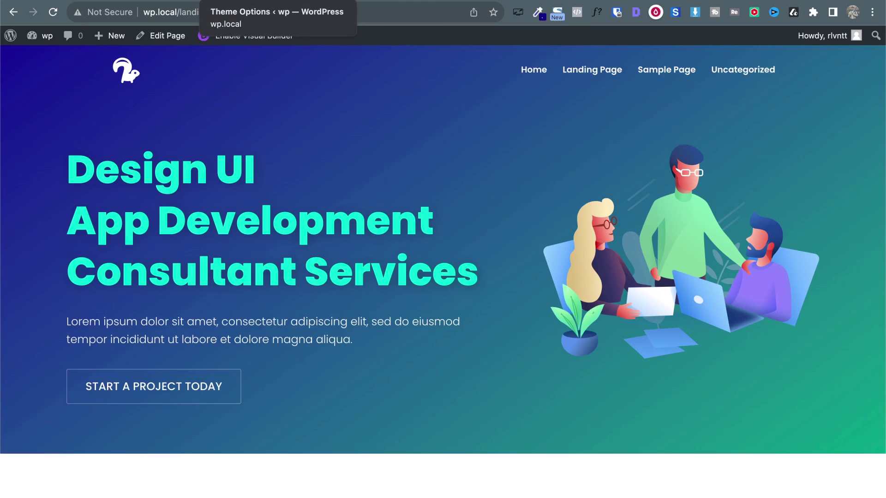
# Step: Create a WordPress menu named "Main menu" and assign it to the Primary Menu display location
pyautogui.click(226, 1)
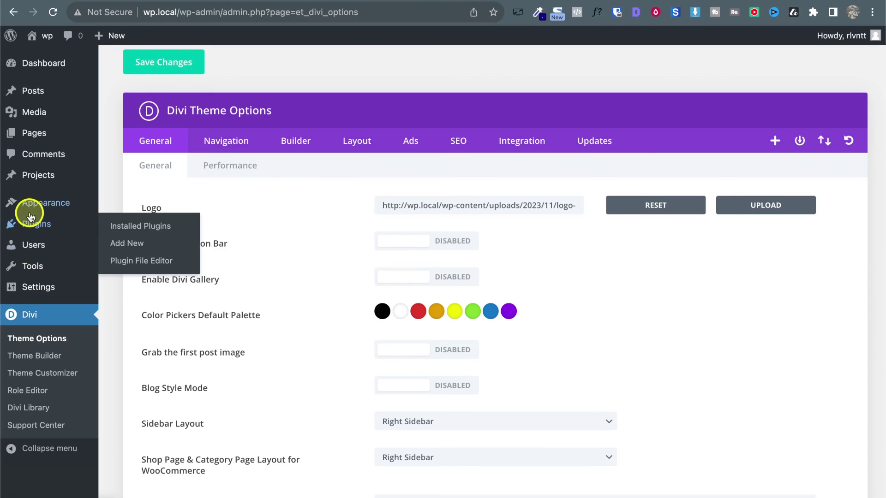
pyautogui.moveTo(37, 204)
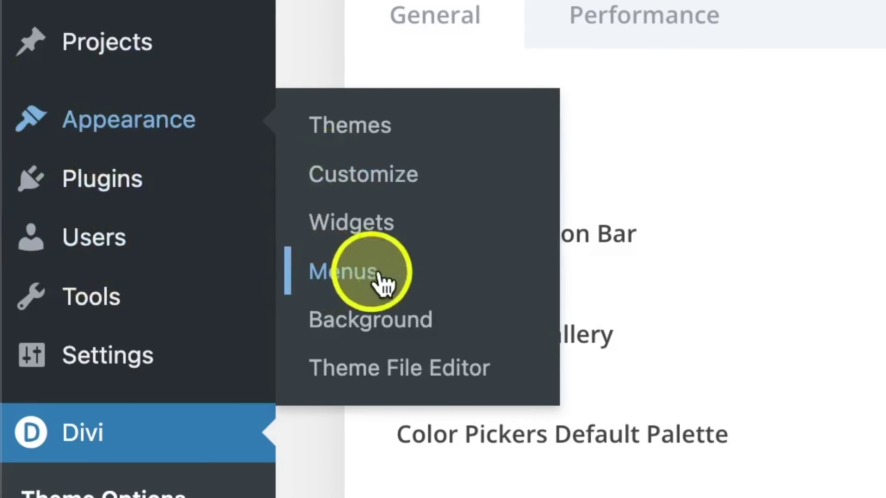
pyautogui.click(441, 277)
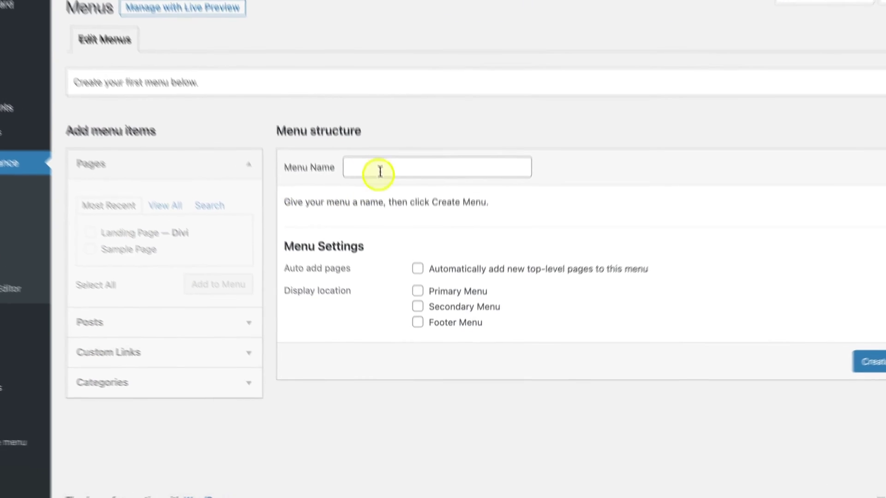
pyautogui.click(390, 206)
pyautogui.write('Main ')
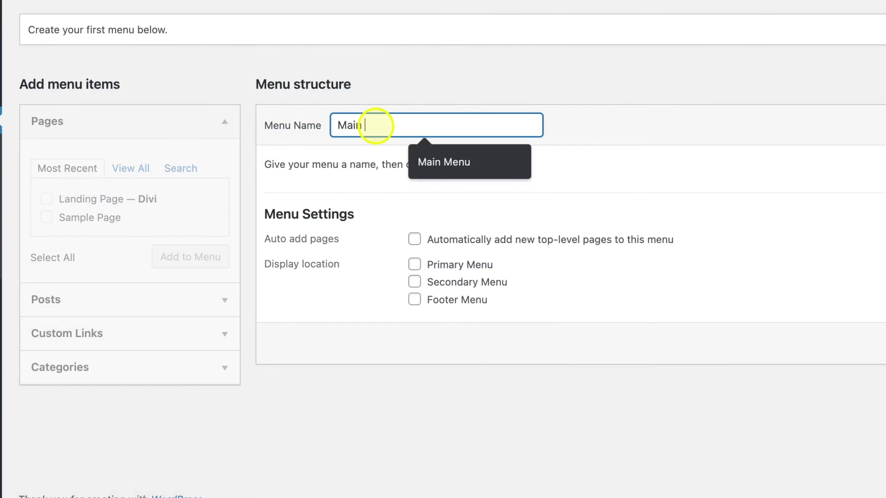
pyautogui.write('menu')
pyautogui.click(660, 129)
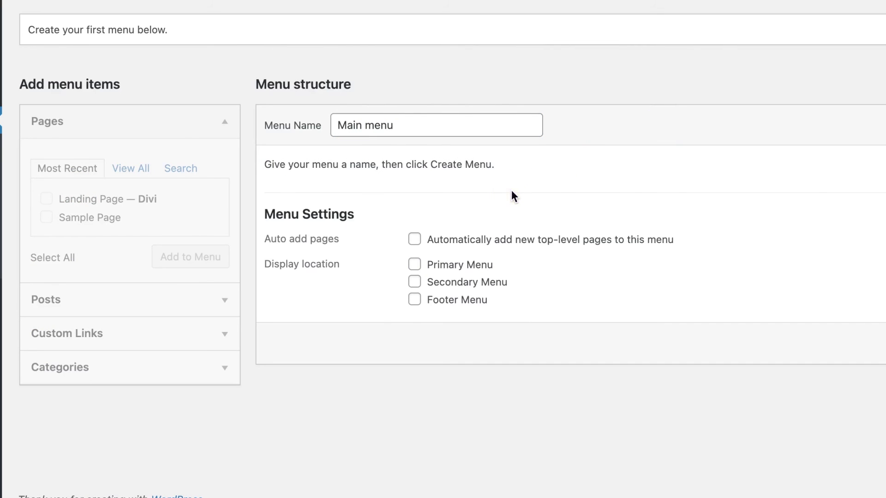
pyautogui.click(455, 269)
pyautogui.click(844, 378)
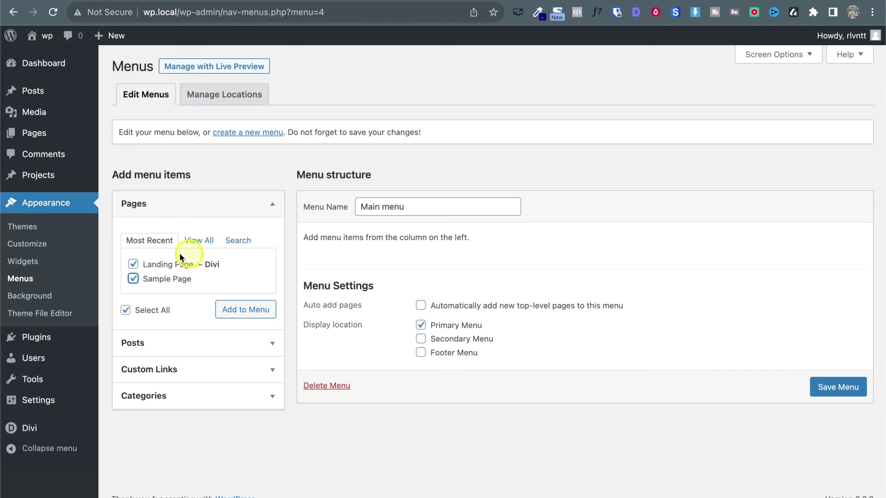
# Step: Add only the Landing Page to the main menu and change its navigation label to "Home"
pyautogui.click(135, 279)
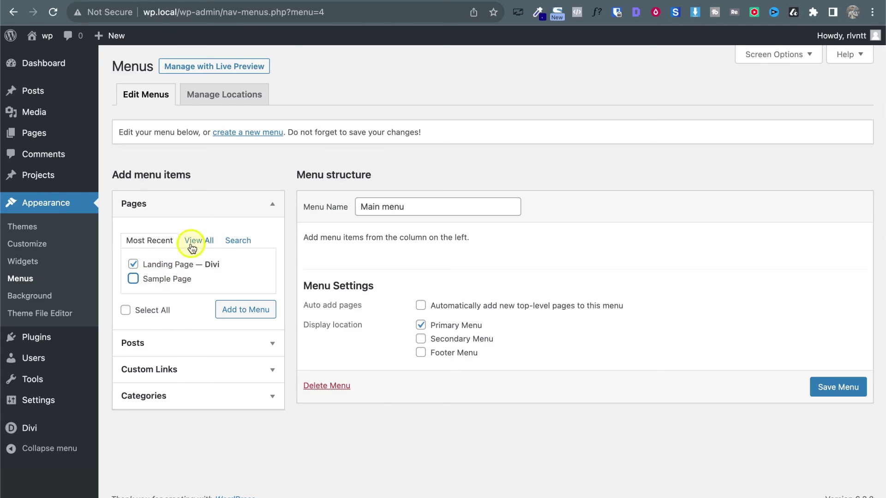
pyautogui.click(244, 310)
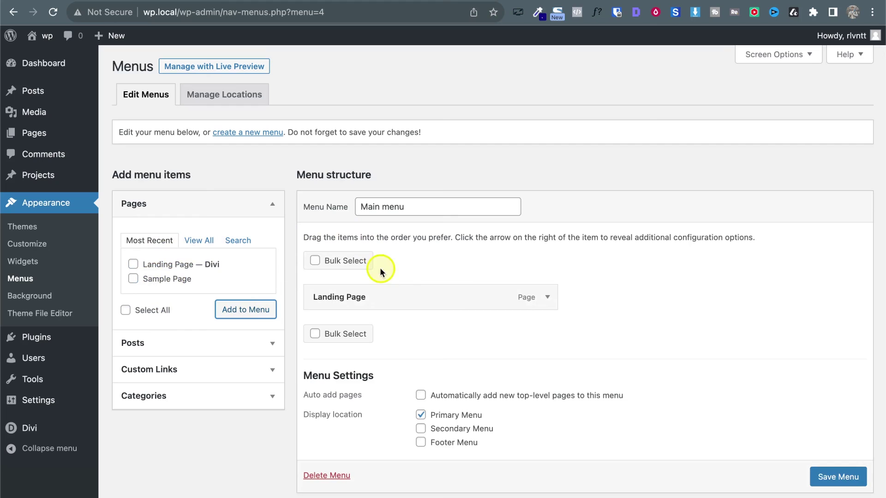
pyautogui.click(548, 297)
pyautogui.doubleClick(388, 343)
pyautogui.tripleClick(388, 347)
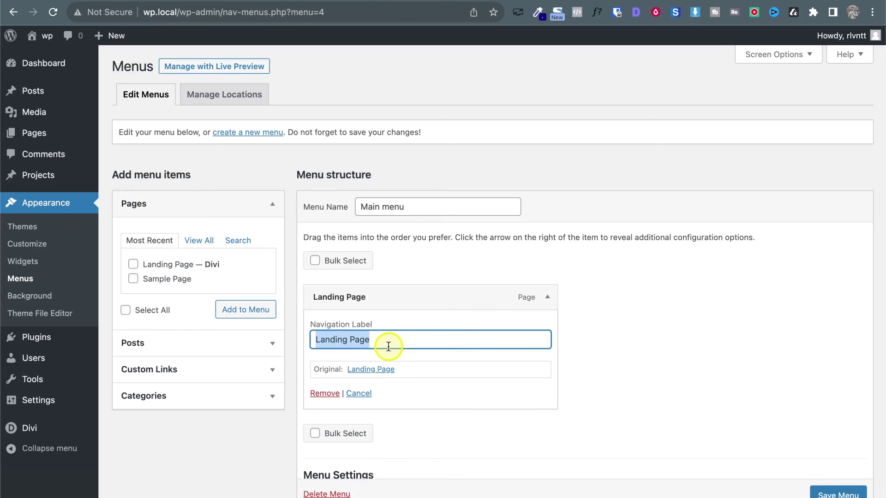
pyautogui.write('Home')
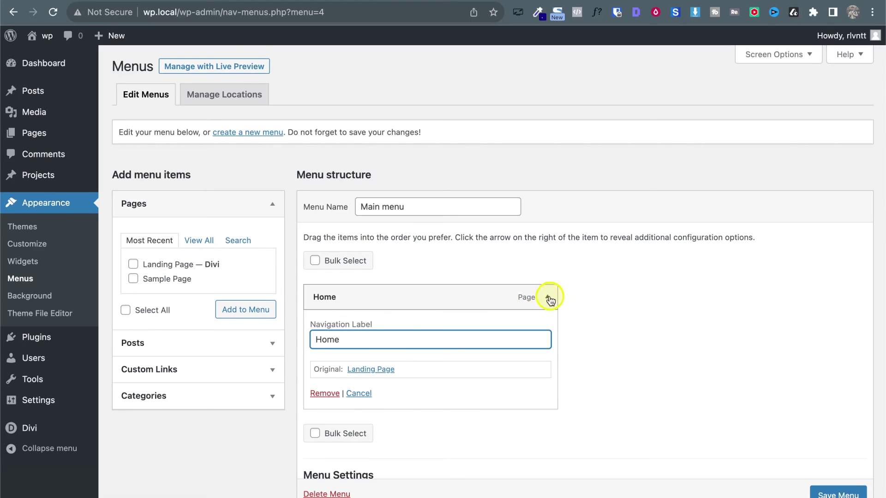
pyautogui.click(548, 297)
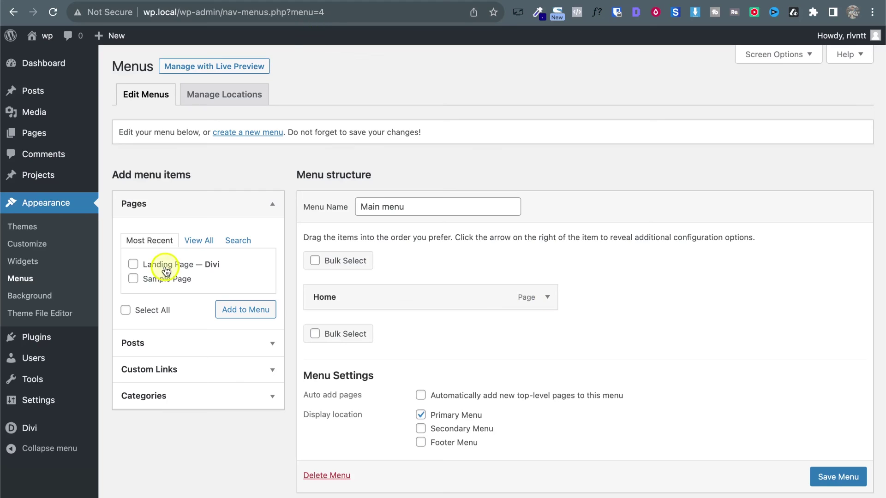
# Step: Open the custom link form for the menu and examine how the reference site's navigation links jump to its page sections
pyautogui.click(196, 378)
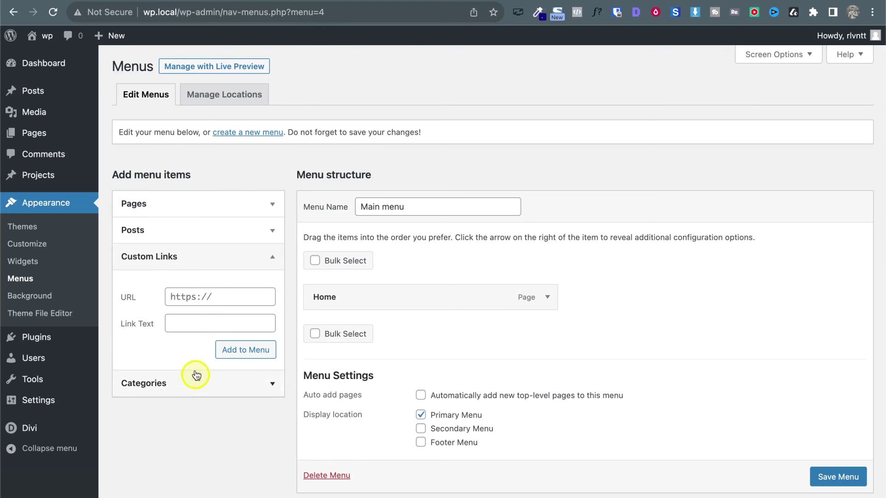
pyautogui.click(204, 297)
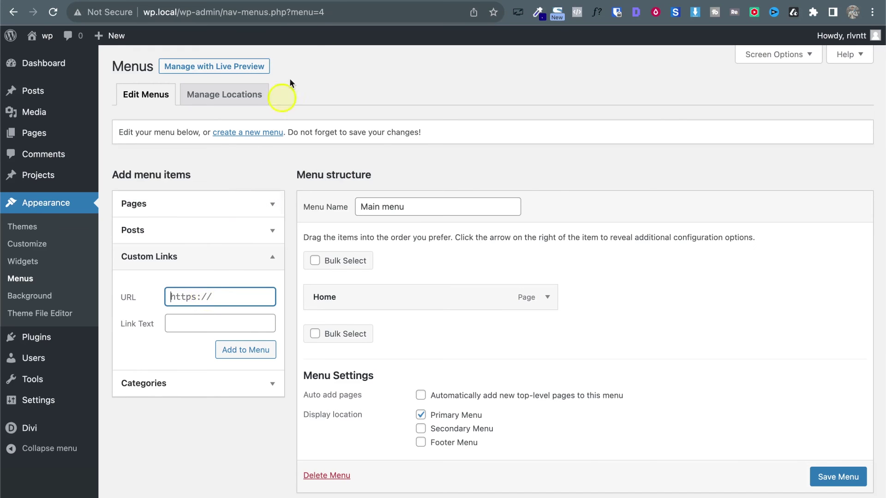
pyautogui.click(143, 5)
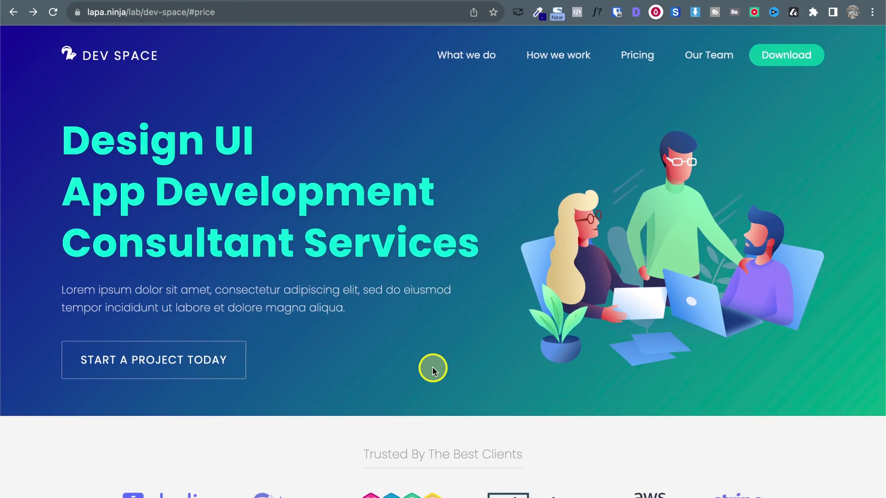
pyautogui.scroll(-20, 432, 369)
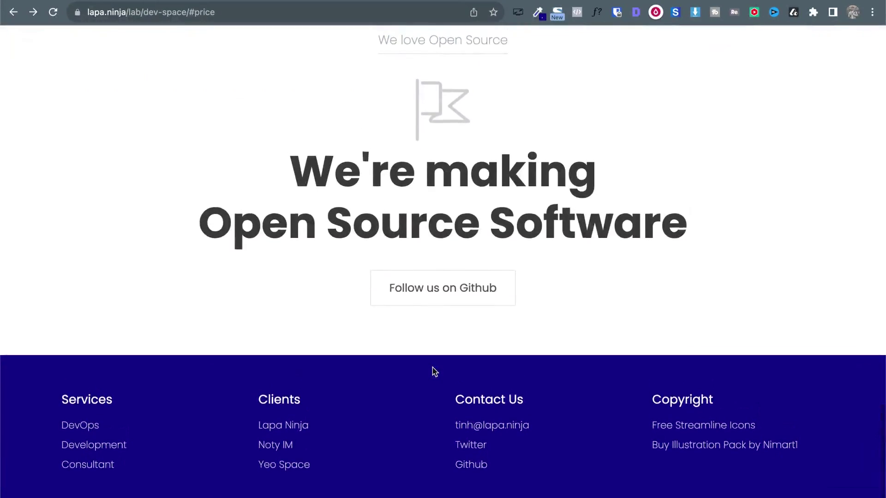
pyautogui.scroll(20, 434, 371)
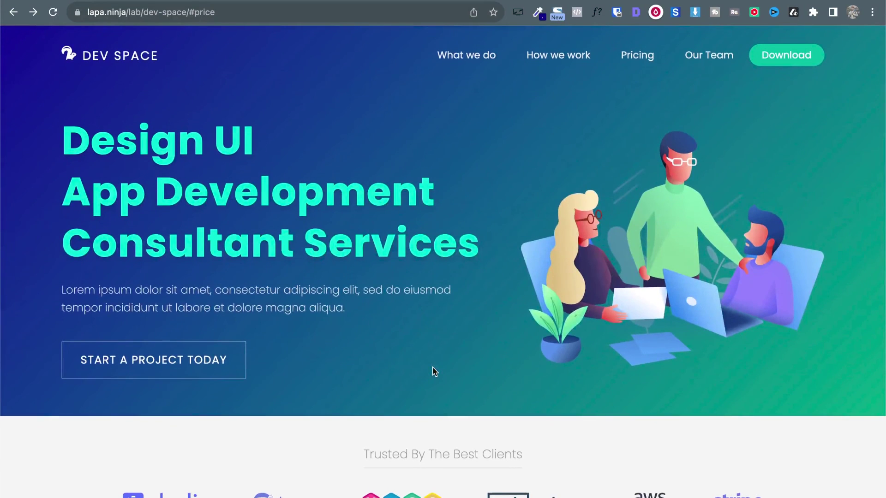
pyautogui.click(466, 59)
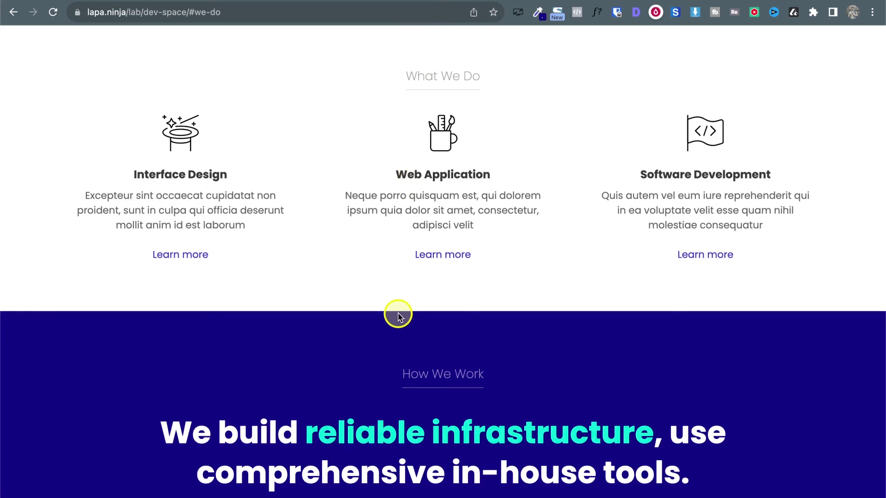
pyautogui.scroll(15, 507, 208)
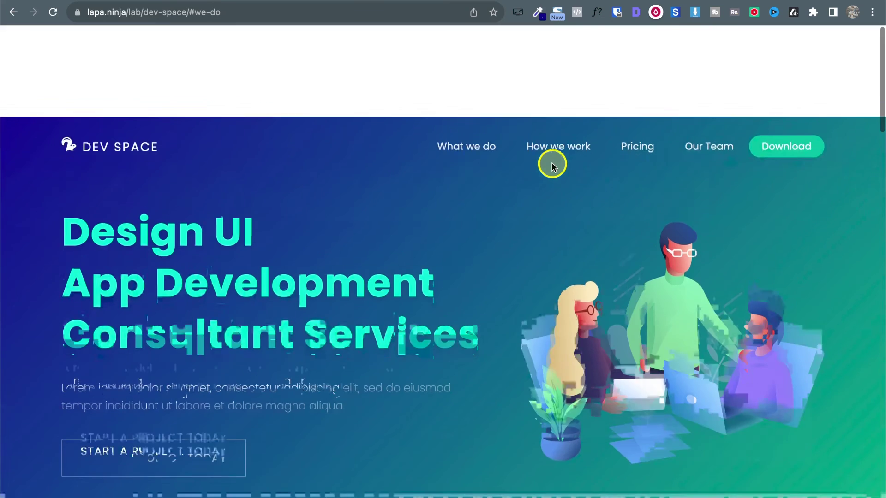
pyautogui.click(633, 56)
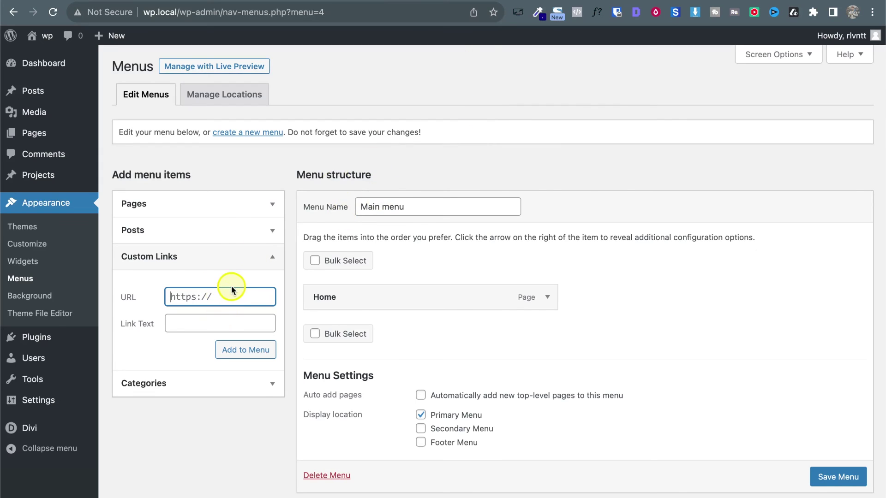
# Step: Add a custom link "What we do" with the URL #whatwedo to the main menu and expand its details
pyautogui.click(200, 317)
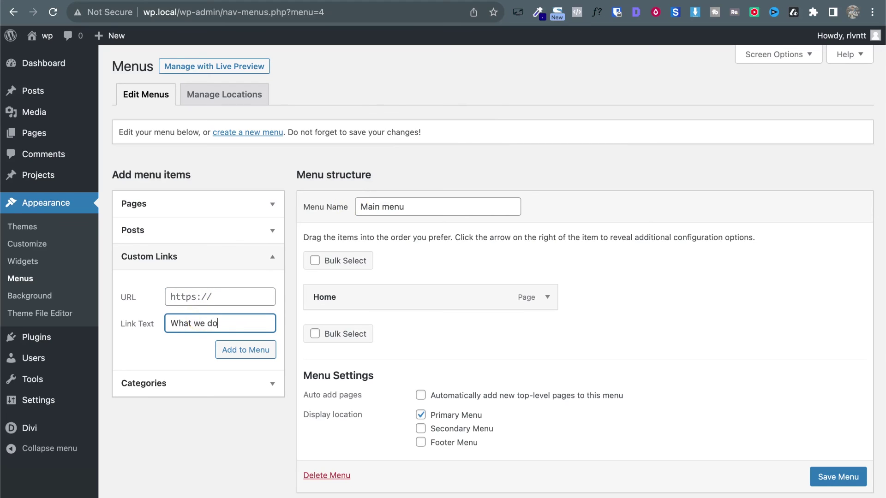
pyautogui.click(187, 300)
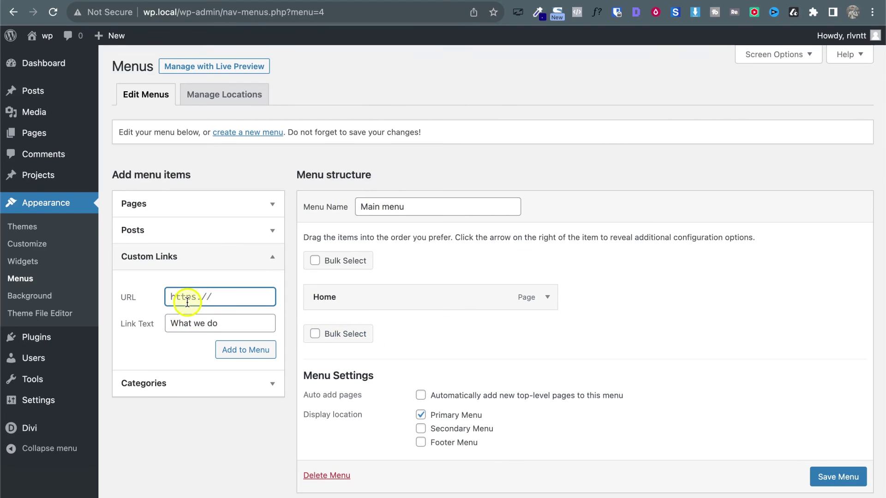
pyautogui.write('#whatwedo')
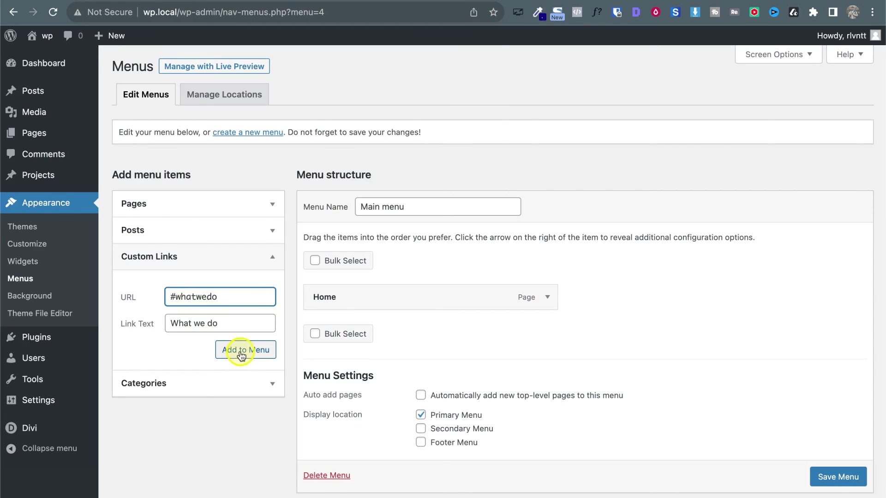
pyautogui.click(235, 350)
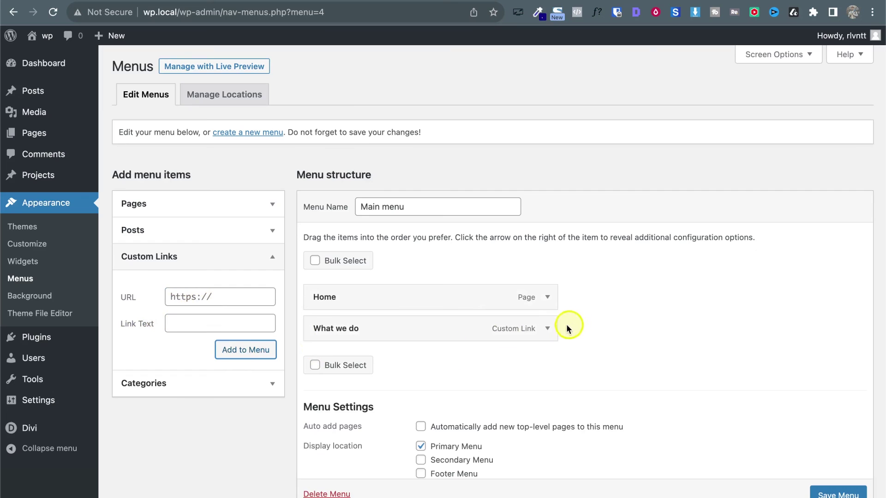
pyautogui.click(547, 328)
pyautogui.scroll(-2, 588, 313)
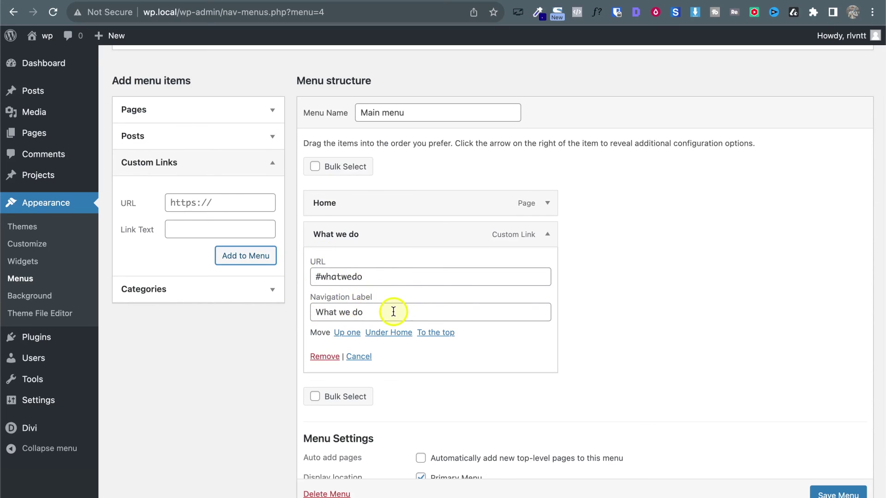
# Step: Add a custom link "Pricing" with the URL #pricing to the main menu and save the menu
pyautogui.click(186, 206)
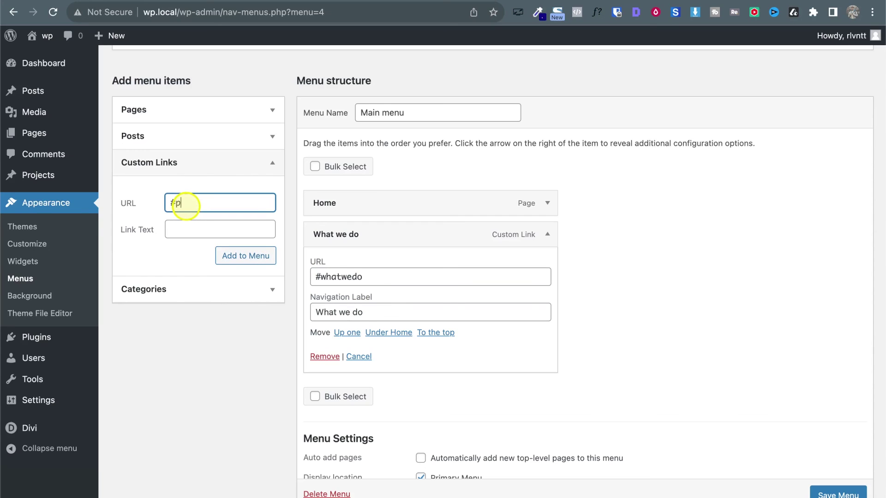
pyautogui.write('#pricing')
pyautogui.click(181, 228)
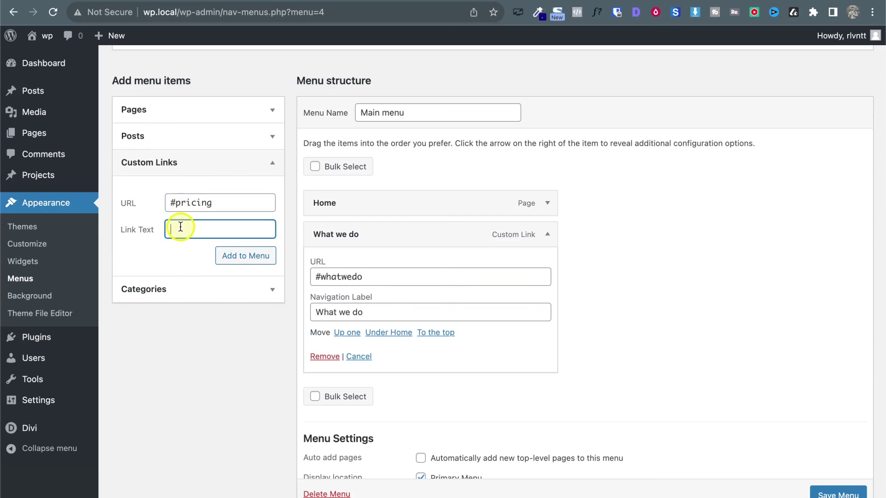
pyautogui.write('Pricing')
pyautogui.click(243, 257)
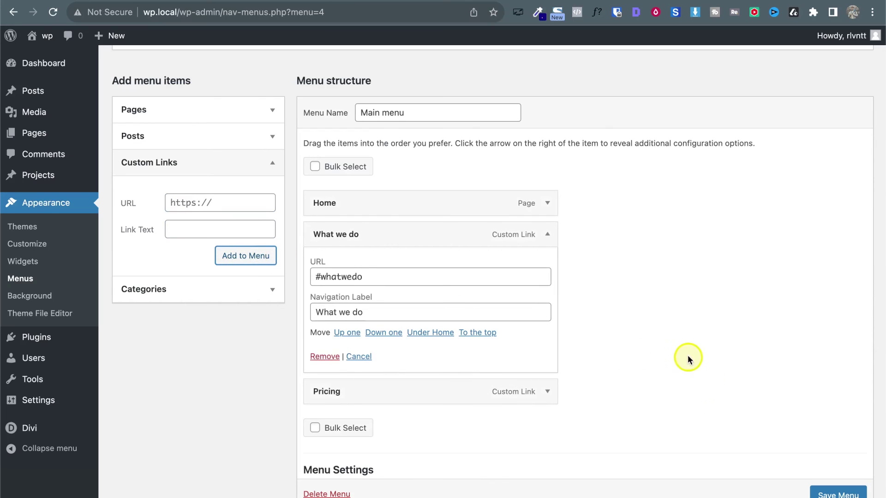
pyautogui.click(547, 234)
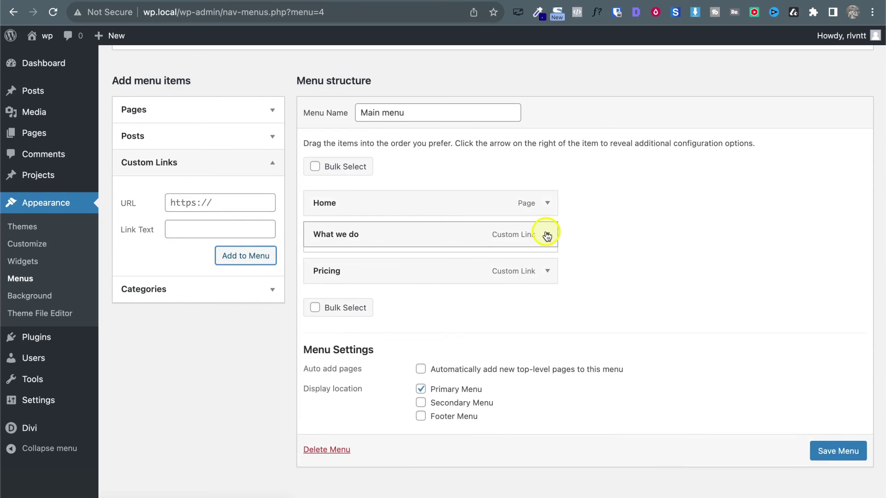
pyautogui.click(838, 446)
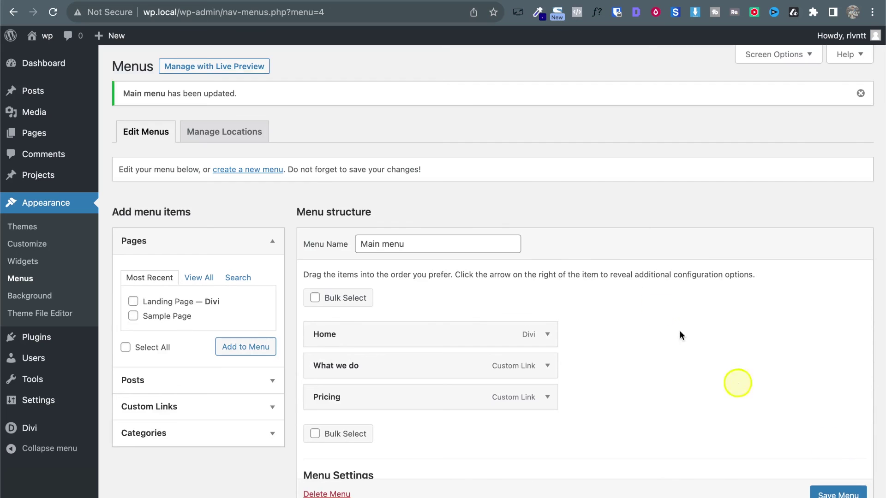
# Step: Reload the landing page and test the "What we do" and "Pricing" links in its header
pyautogui.click(384, 1)
pyautogui.press('super+r')
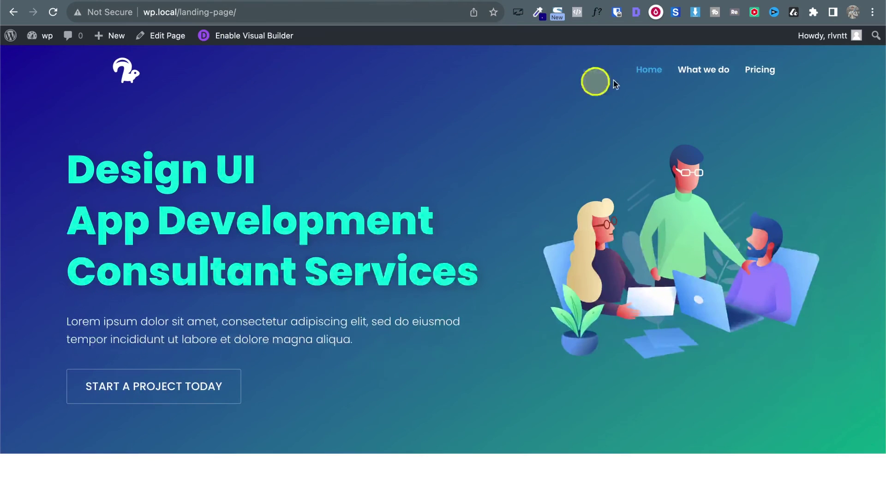
pyautogui.click(714, 79)
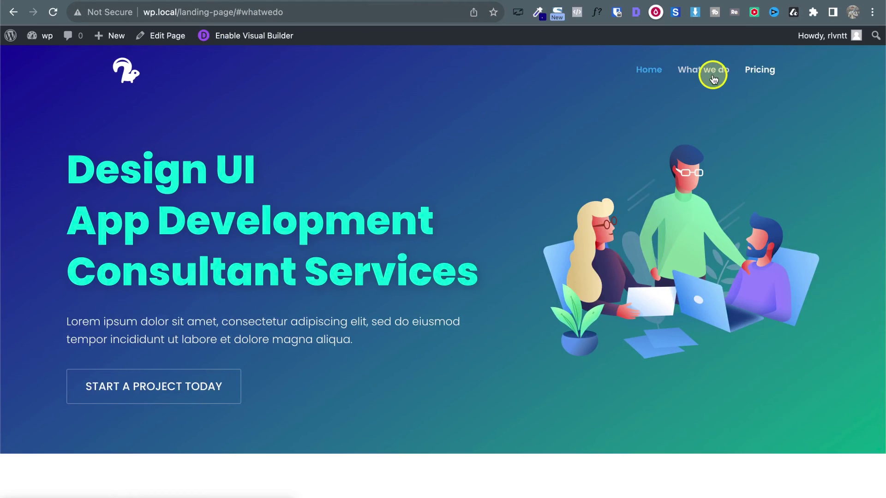
pyautogui.click(769, 74)
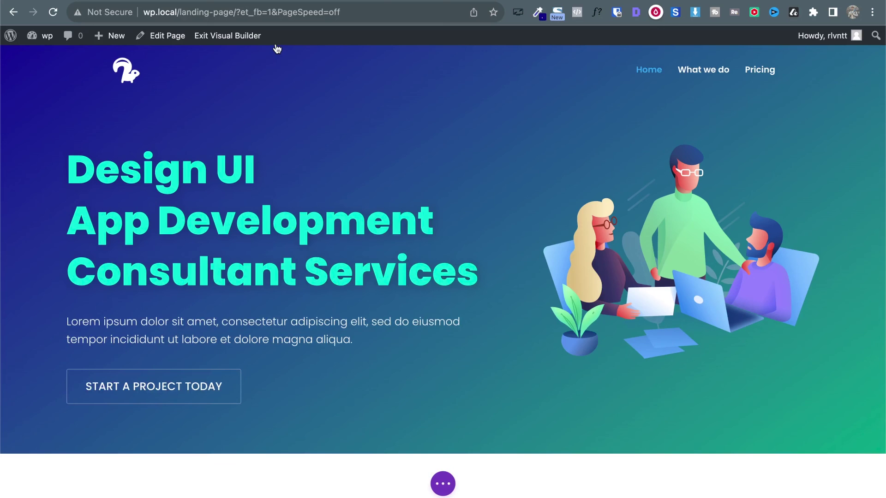
# Step: Set the CSS ID of the What We Do section to "whatwedo" in the Visual Builder
pyautogui.scroll(-7, 643, 179)
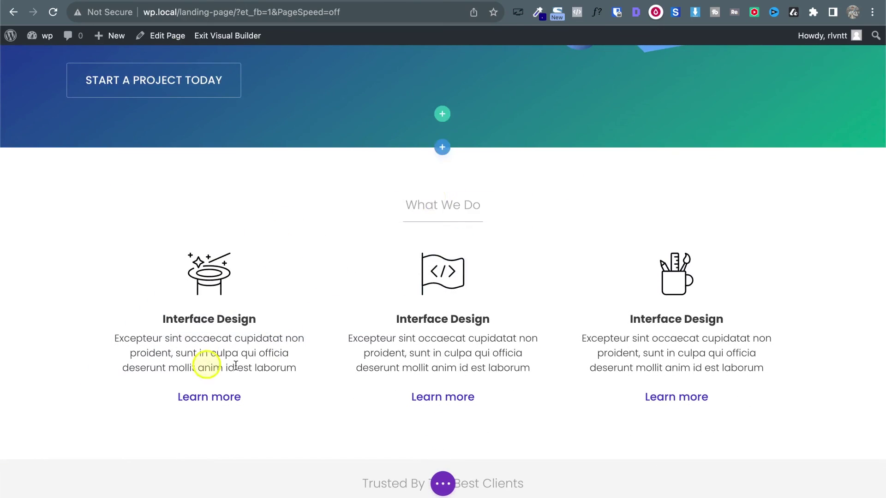
pyautogui.scroll(-2, 264, 290)
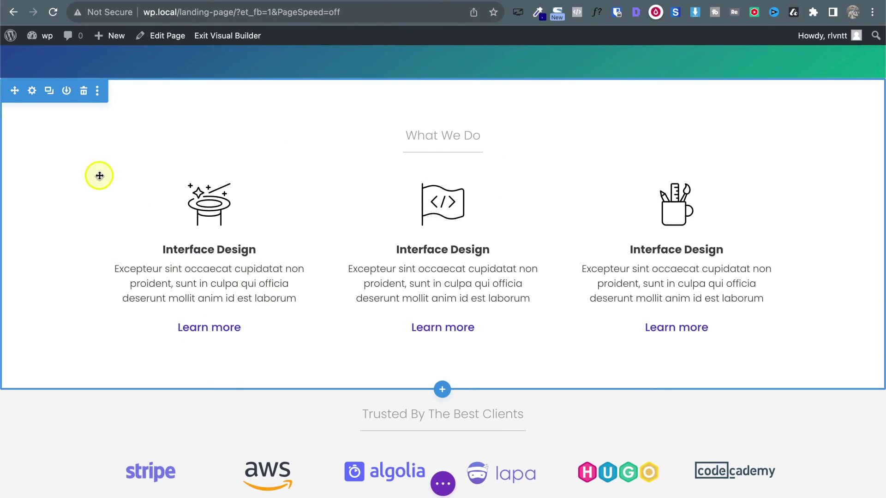
pyautogui.click(32, 92)
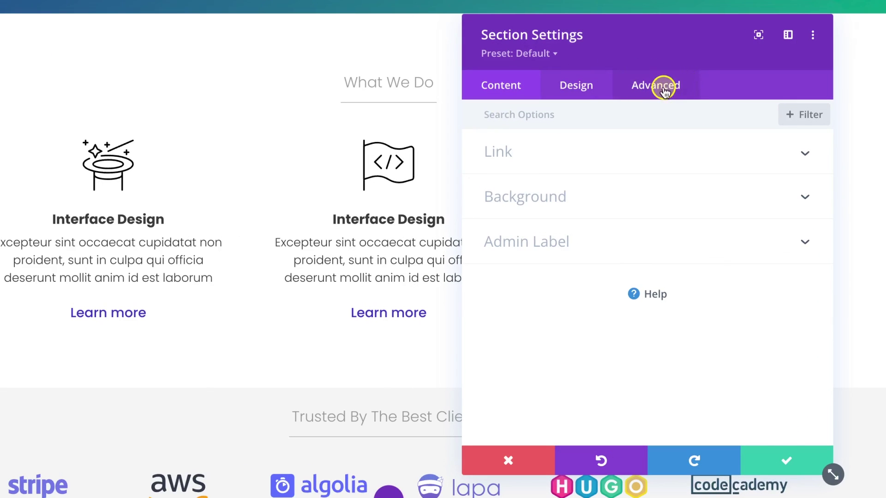
pyautogui.click(665, 92)
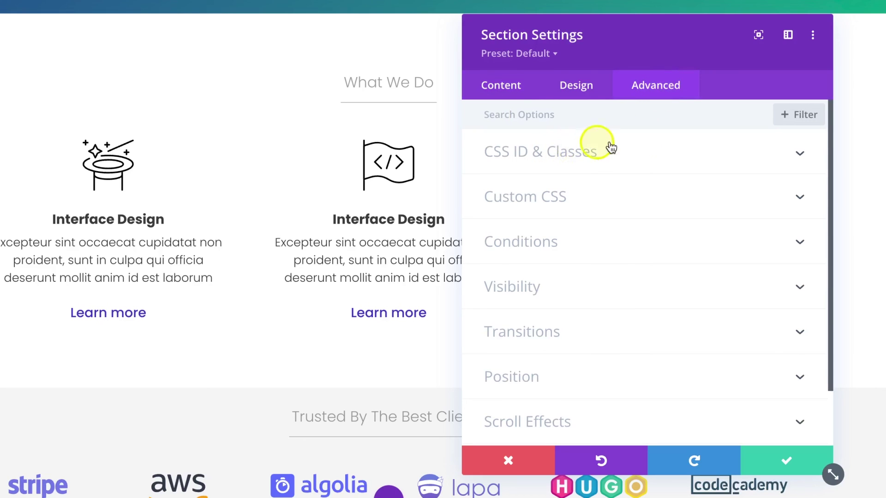
pyautogui.click(791, 153)
pyautogui.click(554, 207)
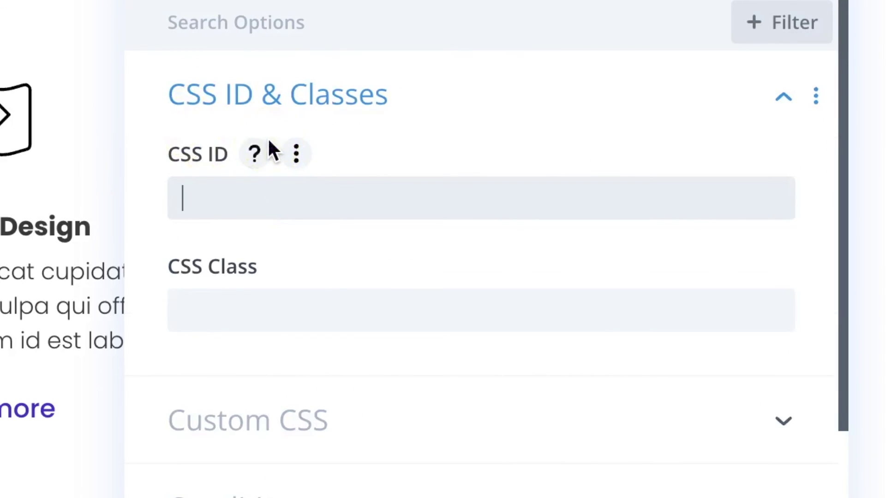
pyautogui.write('what')
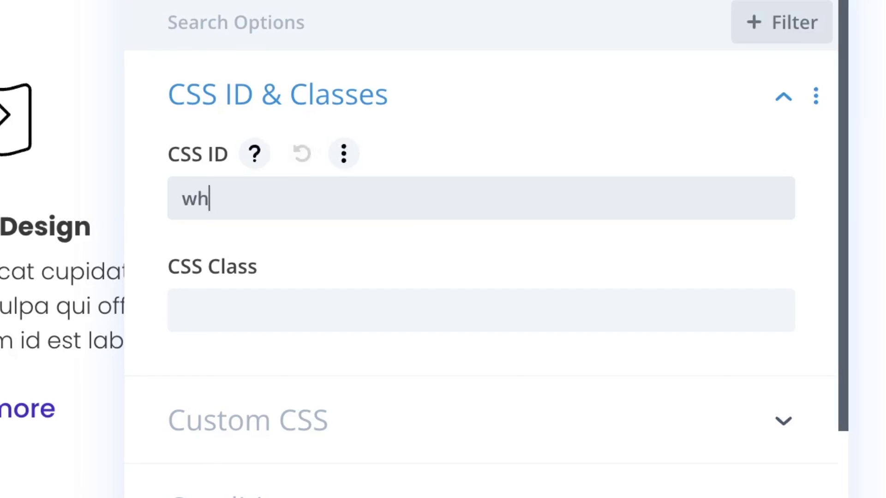
pyautogui.write('wedo')
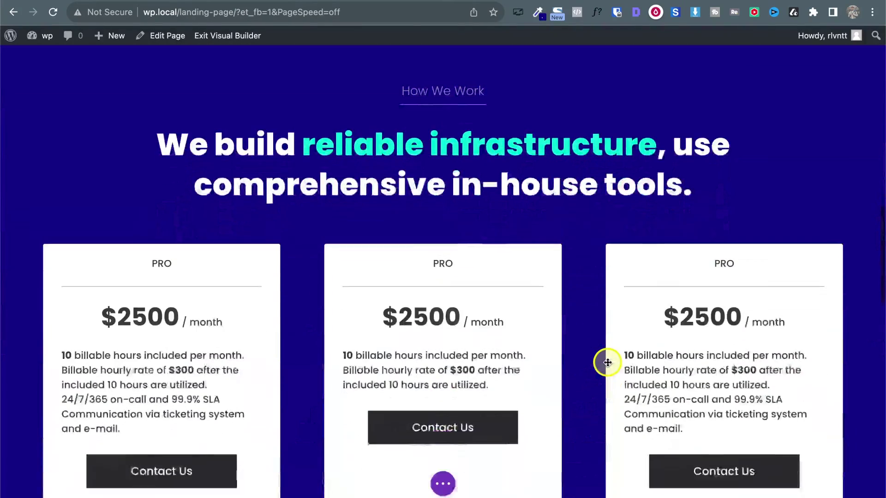
# Step: Set the CSS ID of the How We Work pricing section to "pricing", then save and exit the Visual Builder
pyautogui.scroll(-2, 608, 363)
pyautogui.scroll(5, 609, 362)
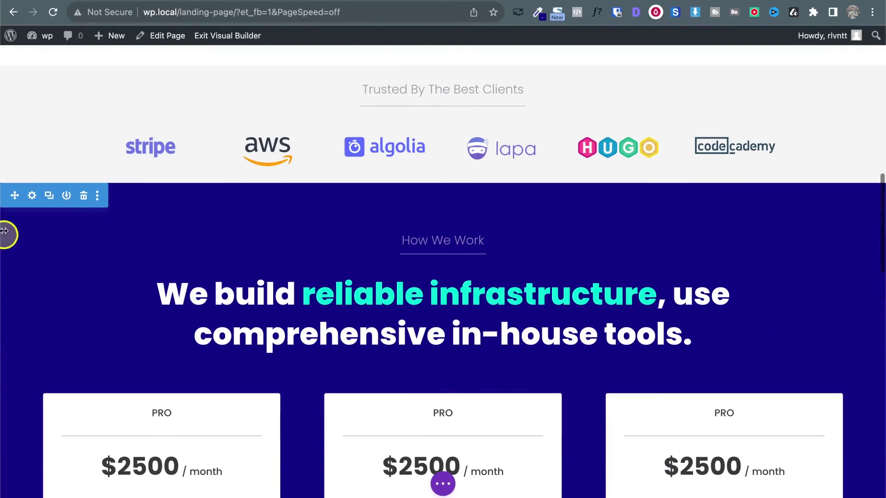
pyautogui.click(32, 195)
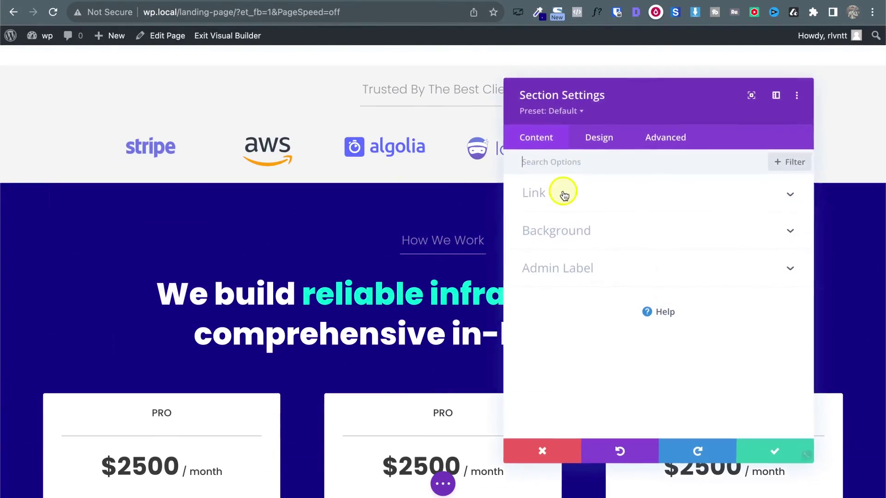
pyautogui.click(653, 139)
pyautogui.click(561, 194)
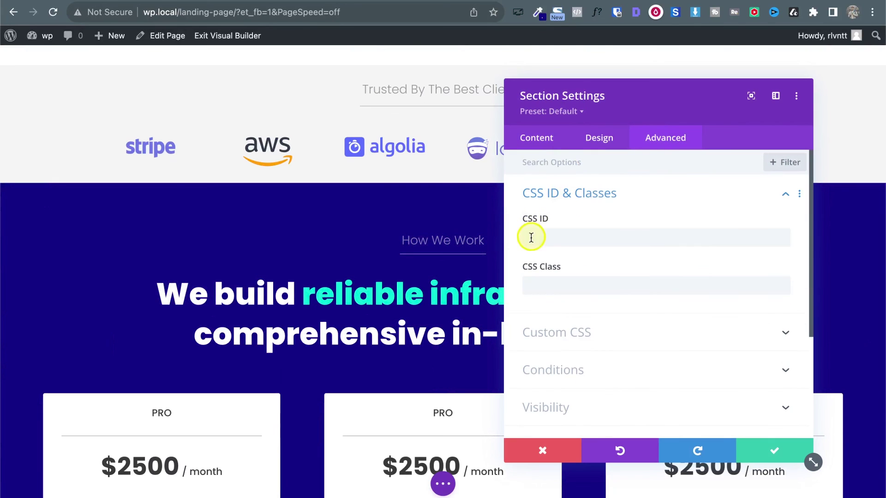
pyautogui.click(535, 239)
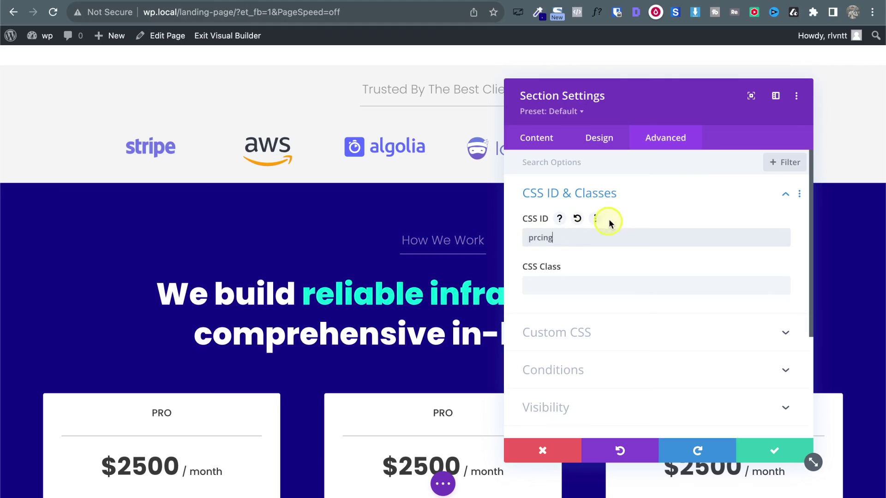
pyautogui.click(536, 239)
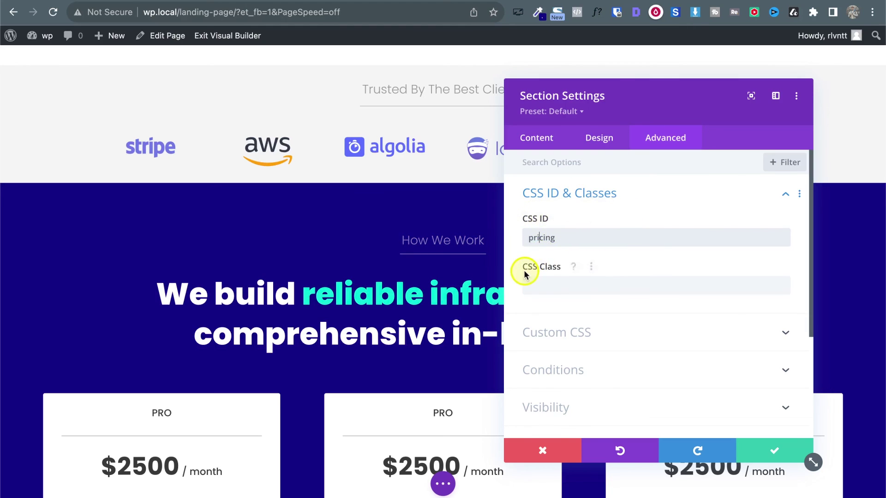
pyautogui.click(774, 448)
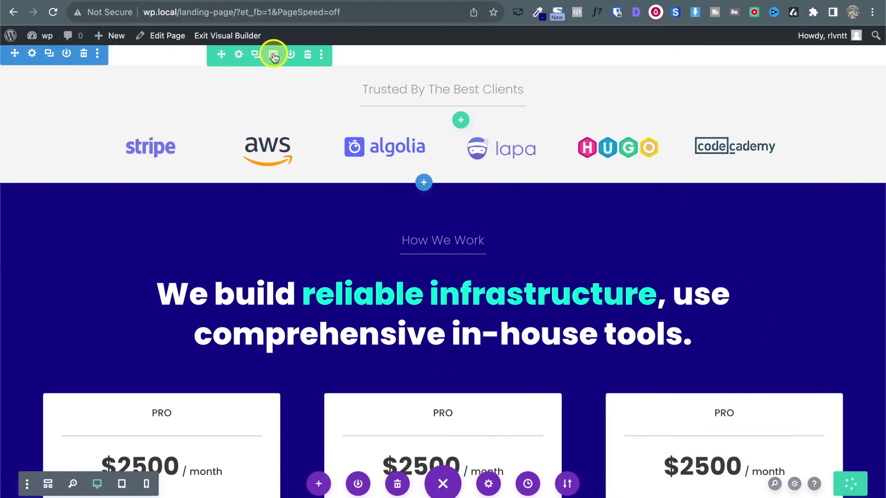
pyautogui.click(210, 37)
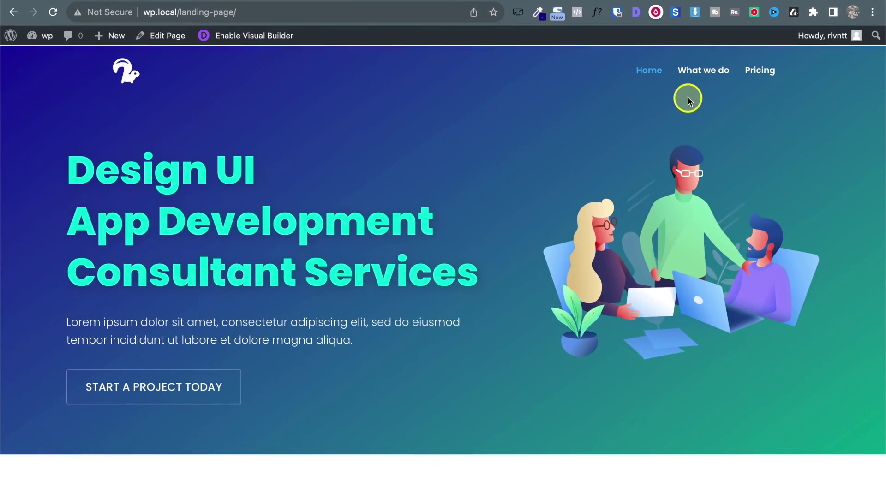
# Step: View the What We Do section of the landing page and test the "Pricing" anchor link in its header
pyautogui.scroll(-3, 700, 74)
pyautogui.scroll(-6, 699, 75)
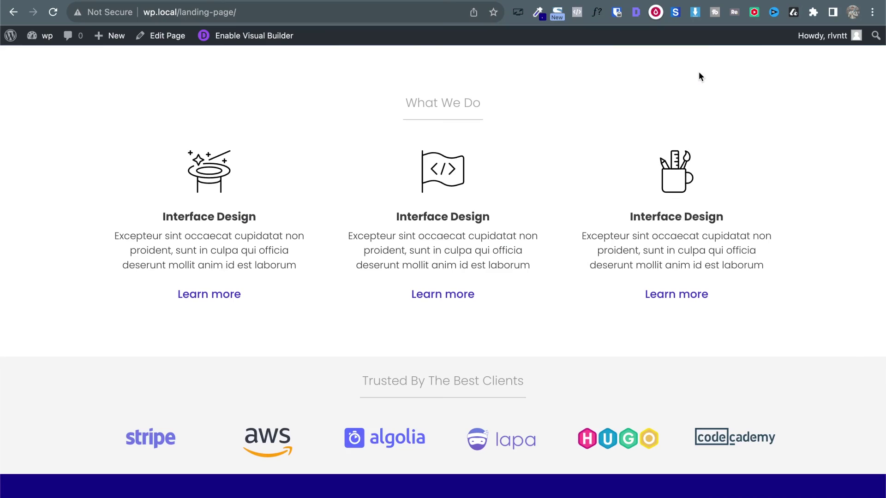
pyautogui.scroll(9, 698, 74)
pyautogui.click(757, 70)
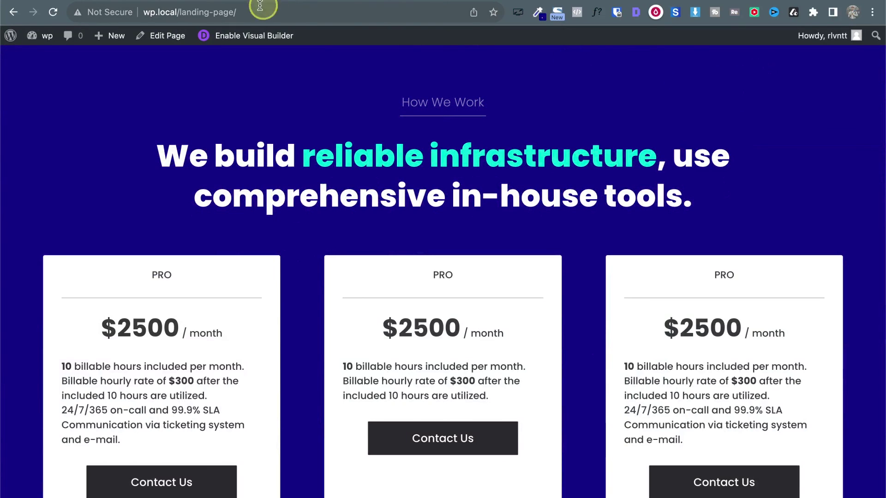
# Step: Test the "Our Team" anchor link on the Dev Space reference page and return to the top of the landing page
pyautogui.hotkey('ctrl', 'Tab')
pyautogui.scroll(20, 391, 181)
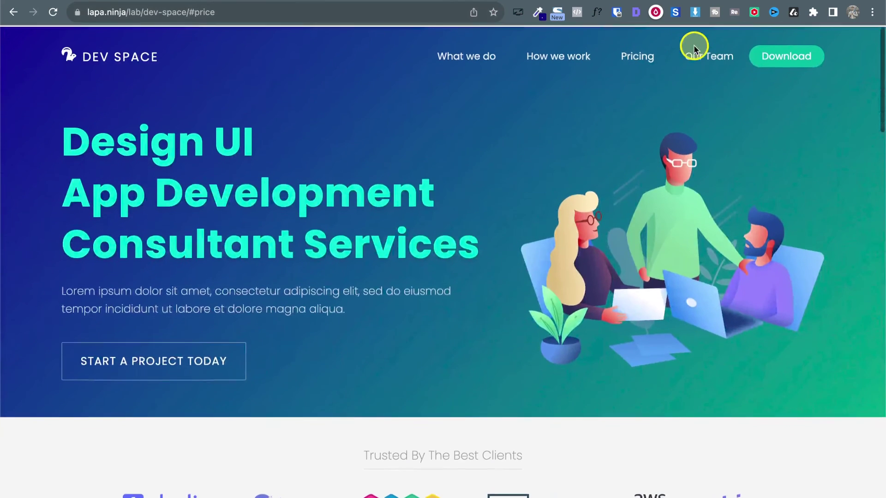
pyautogui.click(695, 54)
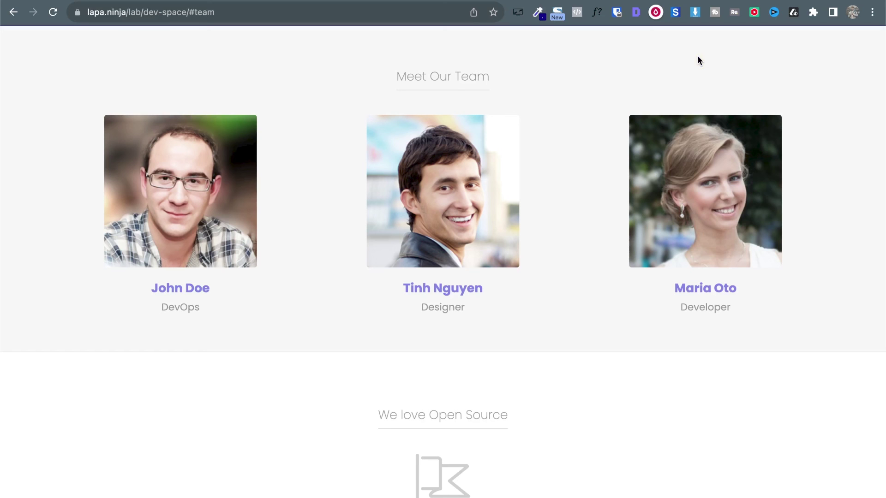
pyautogui.scroll(20, 501, 408)
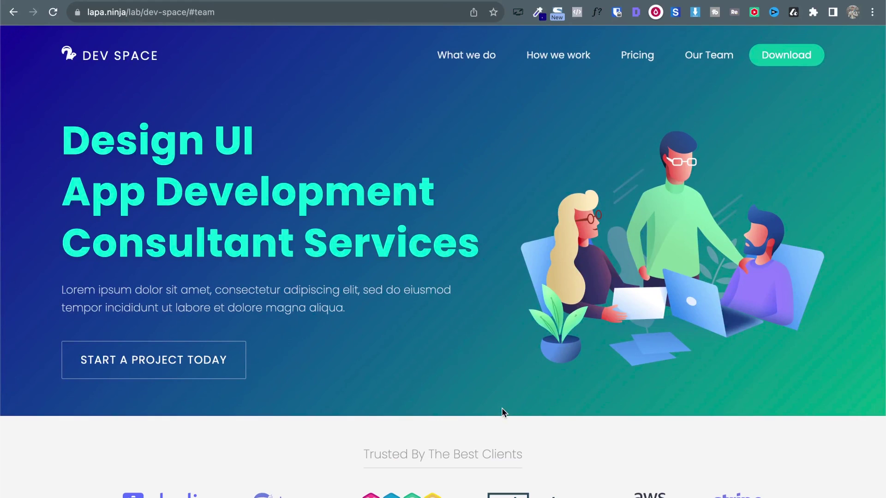
pyautogui.hotkey('ctrl', 'Tab')
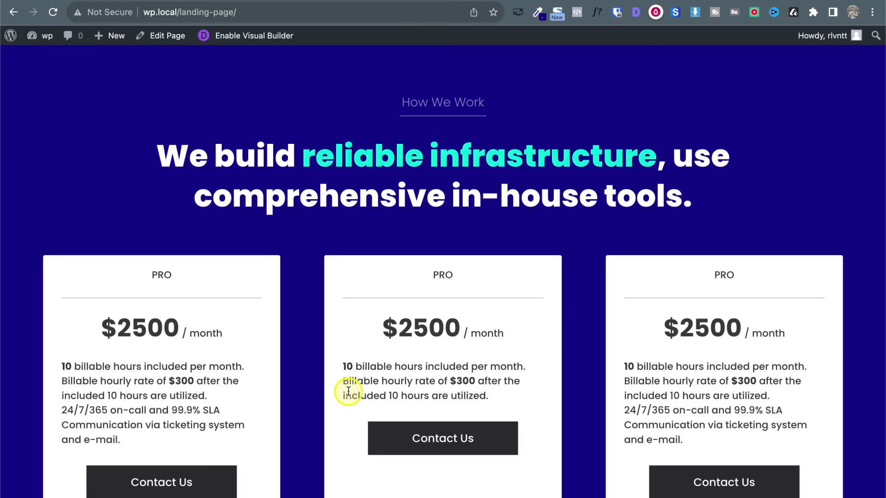
pyautogui.scroll(2, 350, 390)
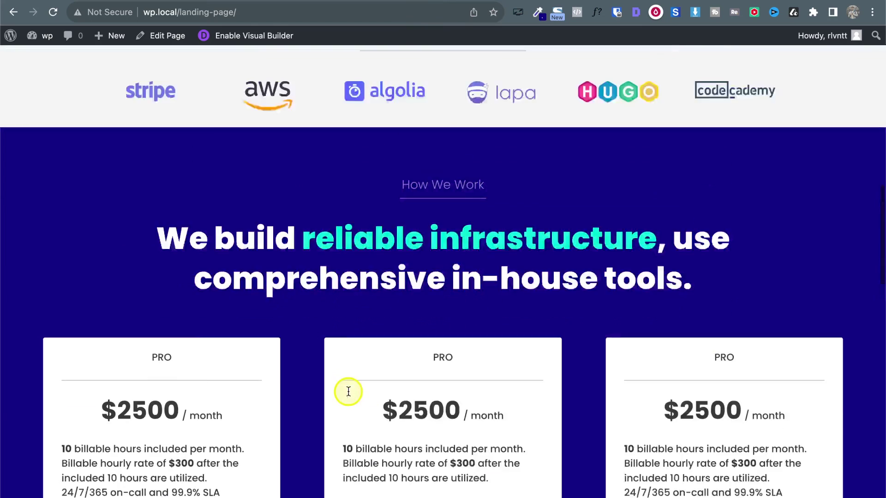
pyautogui.scroll(10, 348, 391)
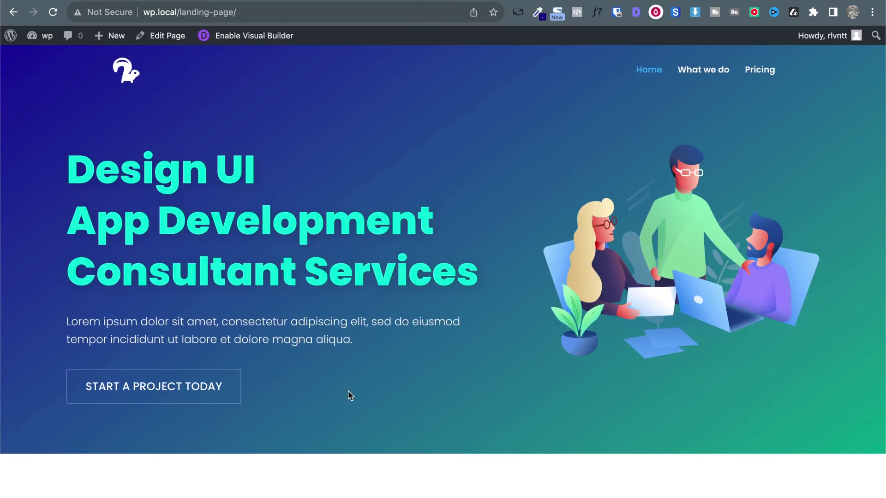